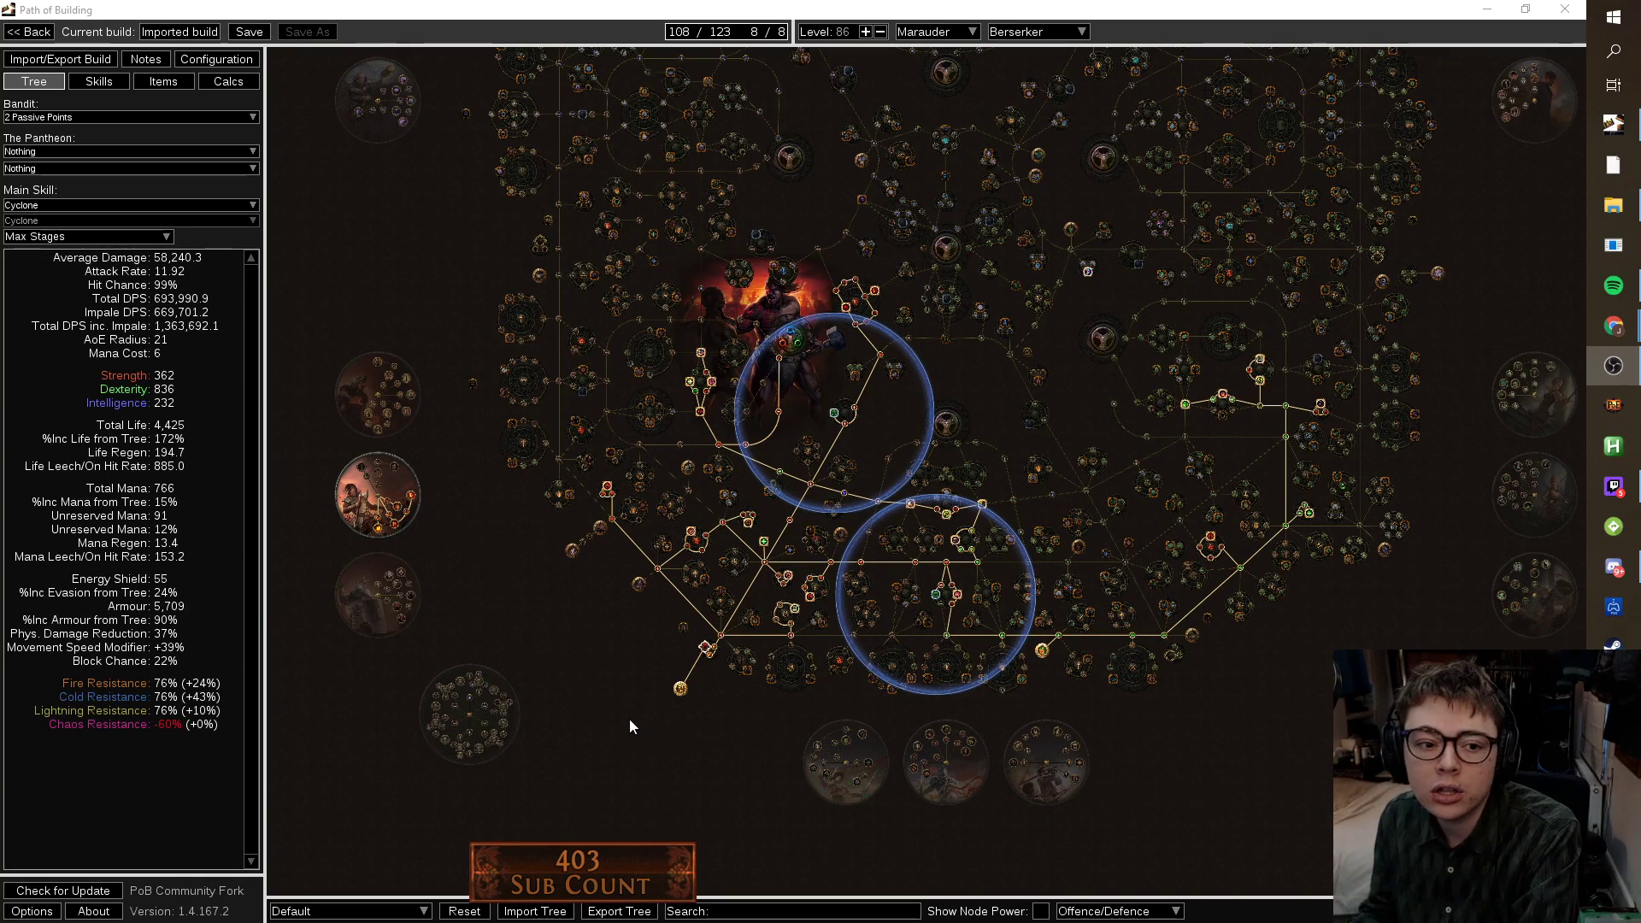
Pan and zoom around the Marauder ascendancy circle to inspect Aspect of Carnage and Unbreakable.
left_click_drag(735, 728, 1055, 692)
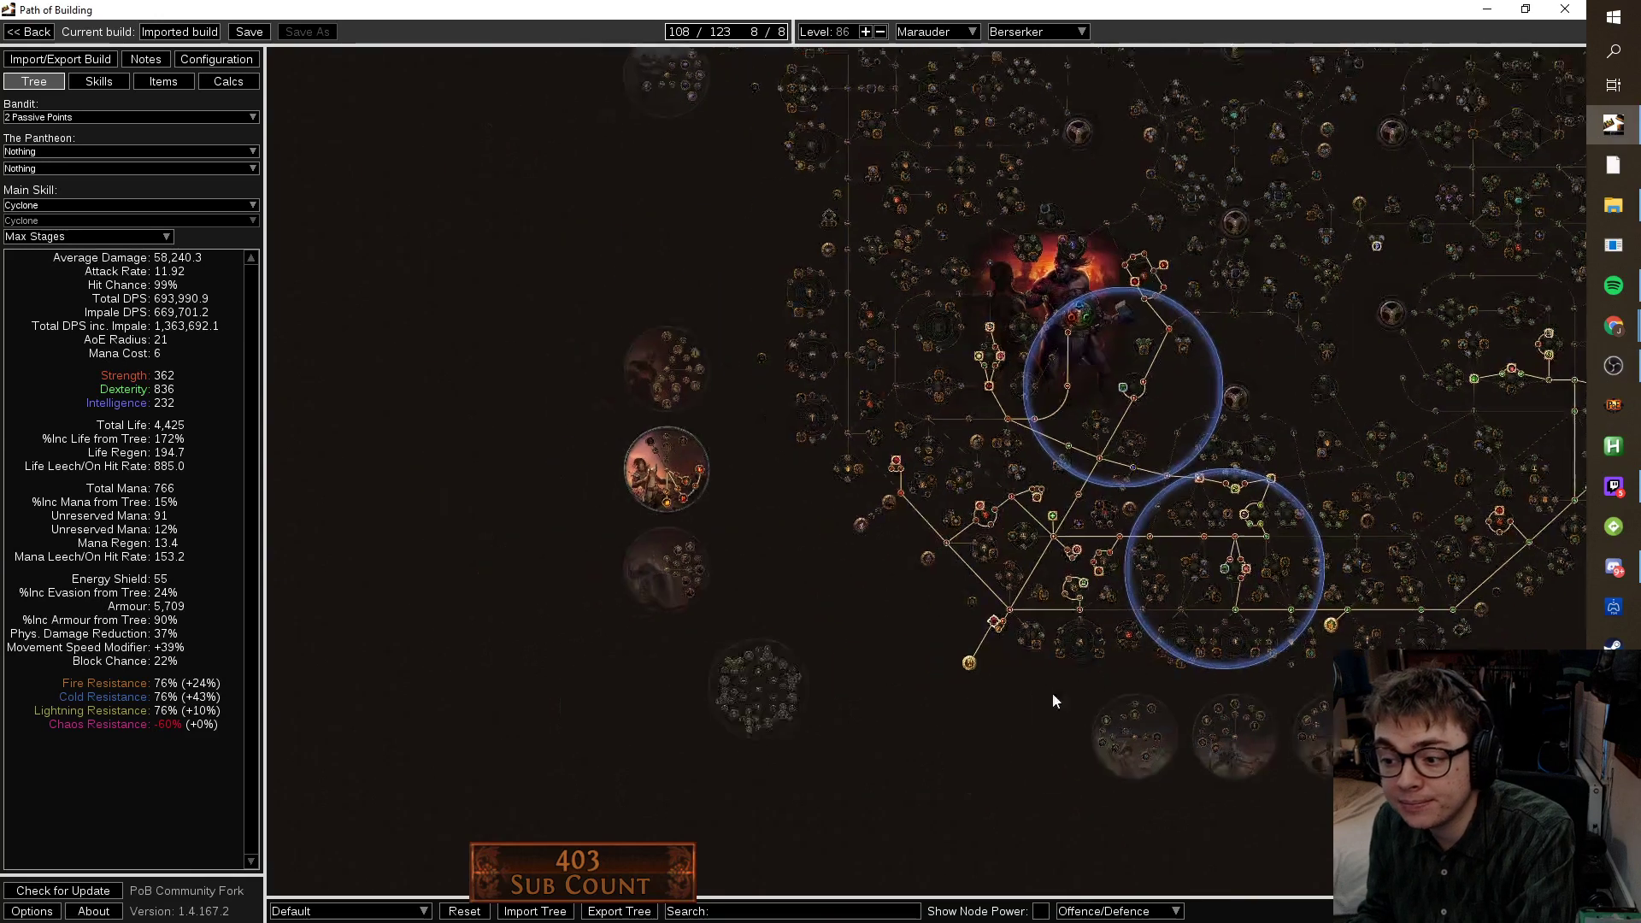
scroll(566, 512, "up", 1)
scroll(567, 513, "up", 5)
left_click_drag(902, 448, 682, 633)
mouse_move(1031, 571)
scroll(1031, 573, "down", 3)
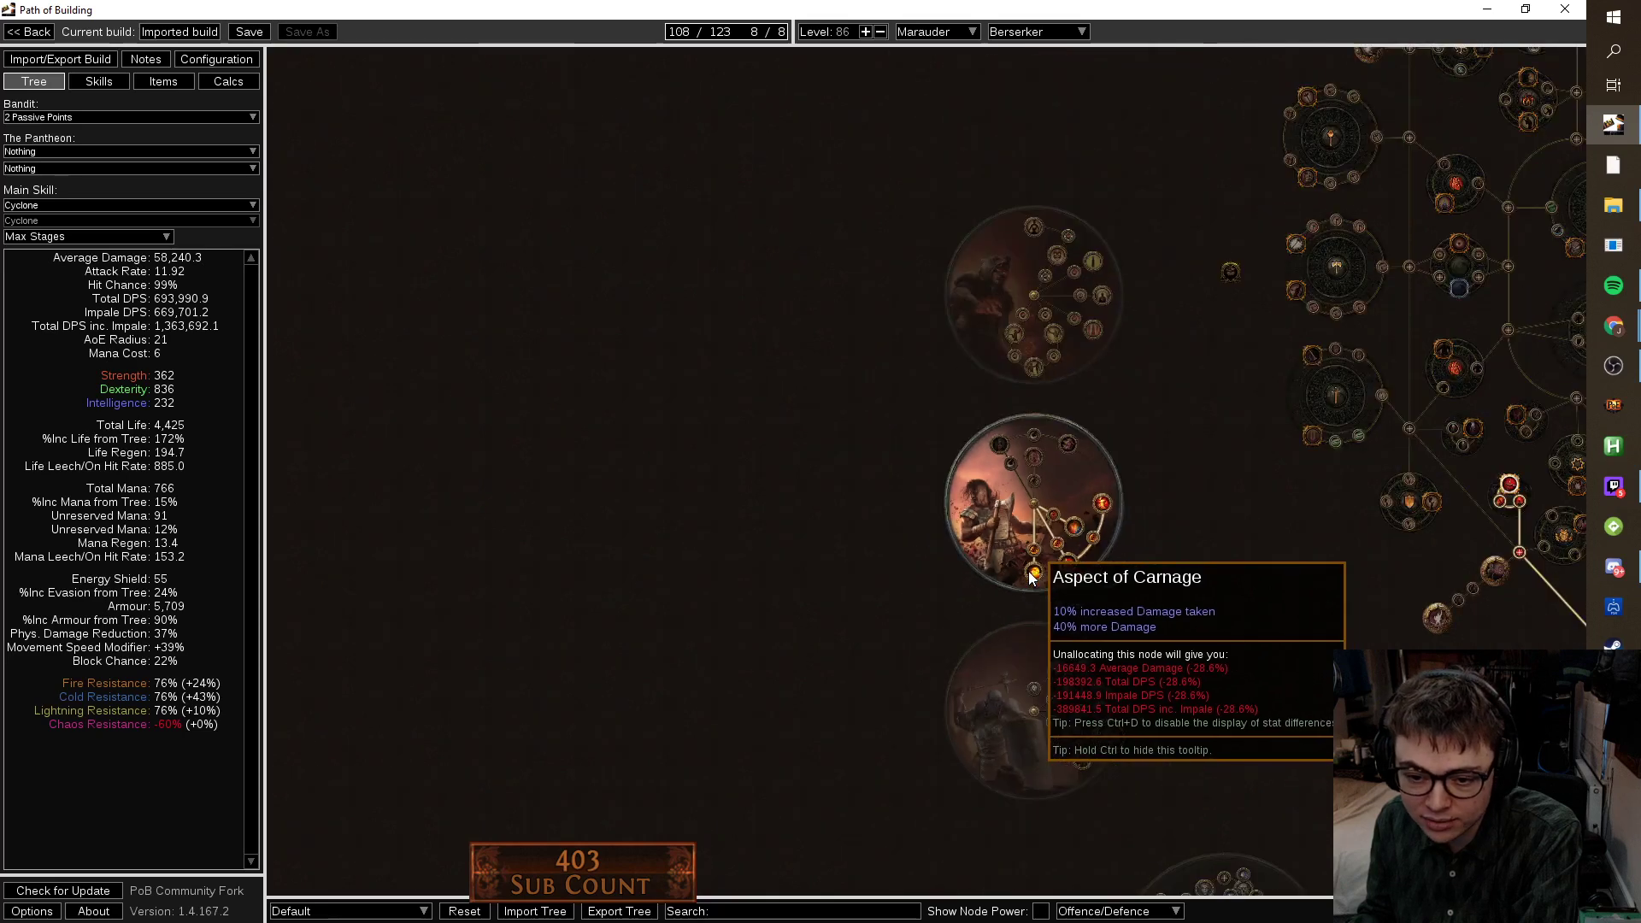
left_click_drag(1105, 558, 893, 495)
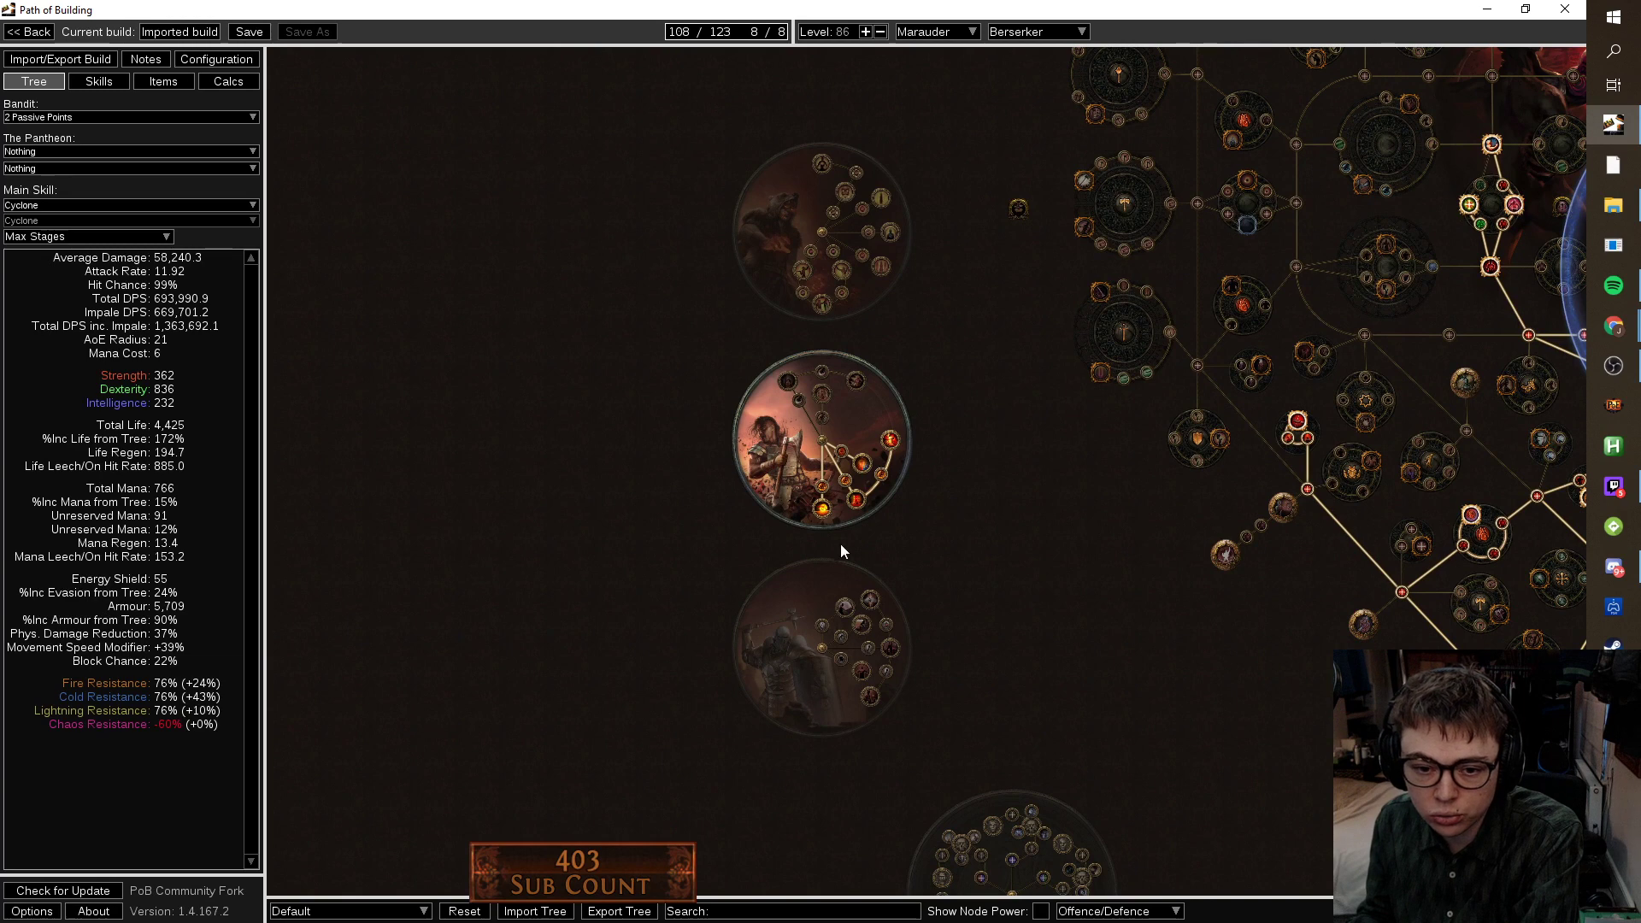
scroll(923, 475, "up", 5)
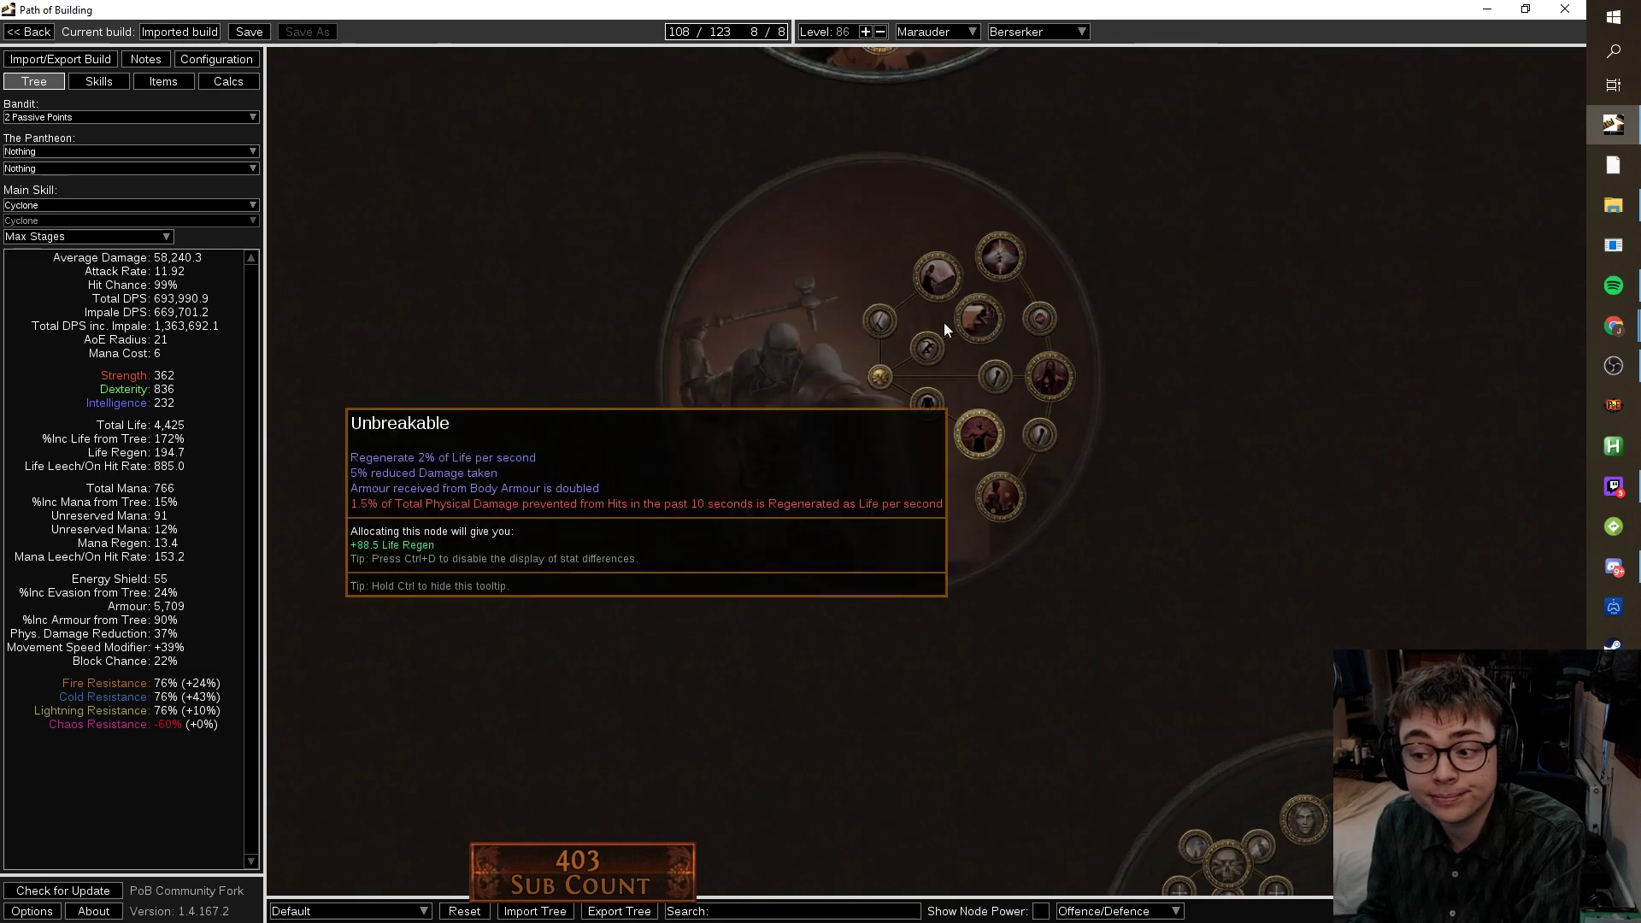
scroll(1249, 384, "down", 1)
scroll(714, 506, "down", 4)
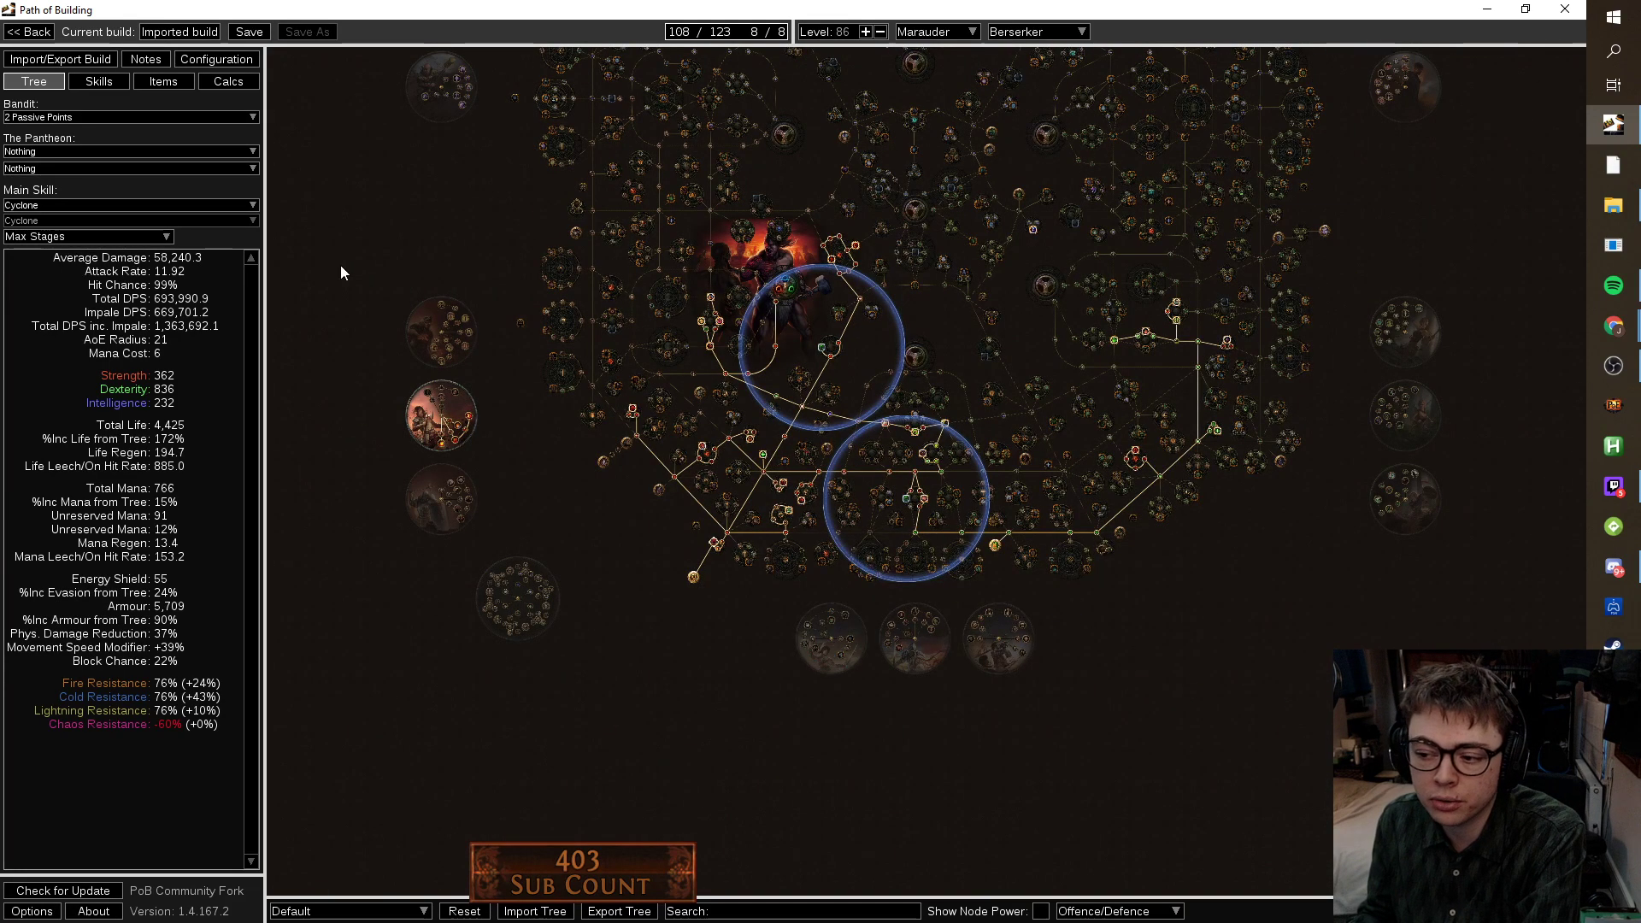
Raise Cyclone, Impale, Melee Physical Damage, Brutality, Infused Channelling and Fortify to gem level 20.
left_click(99, 81)
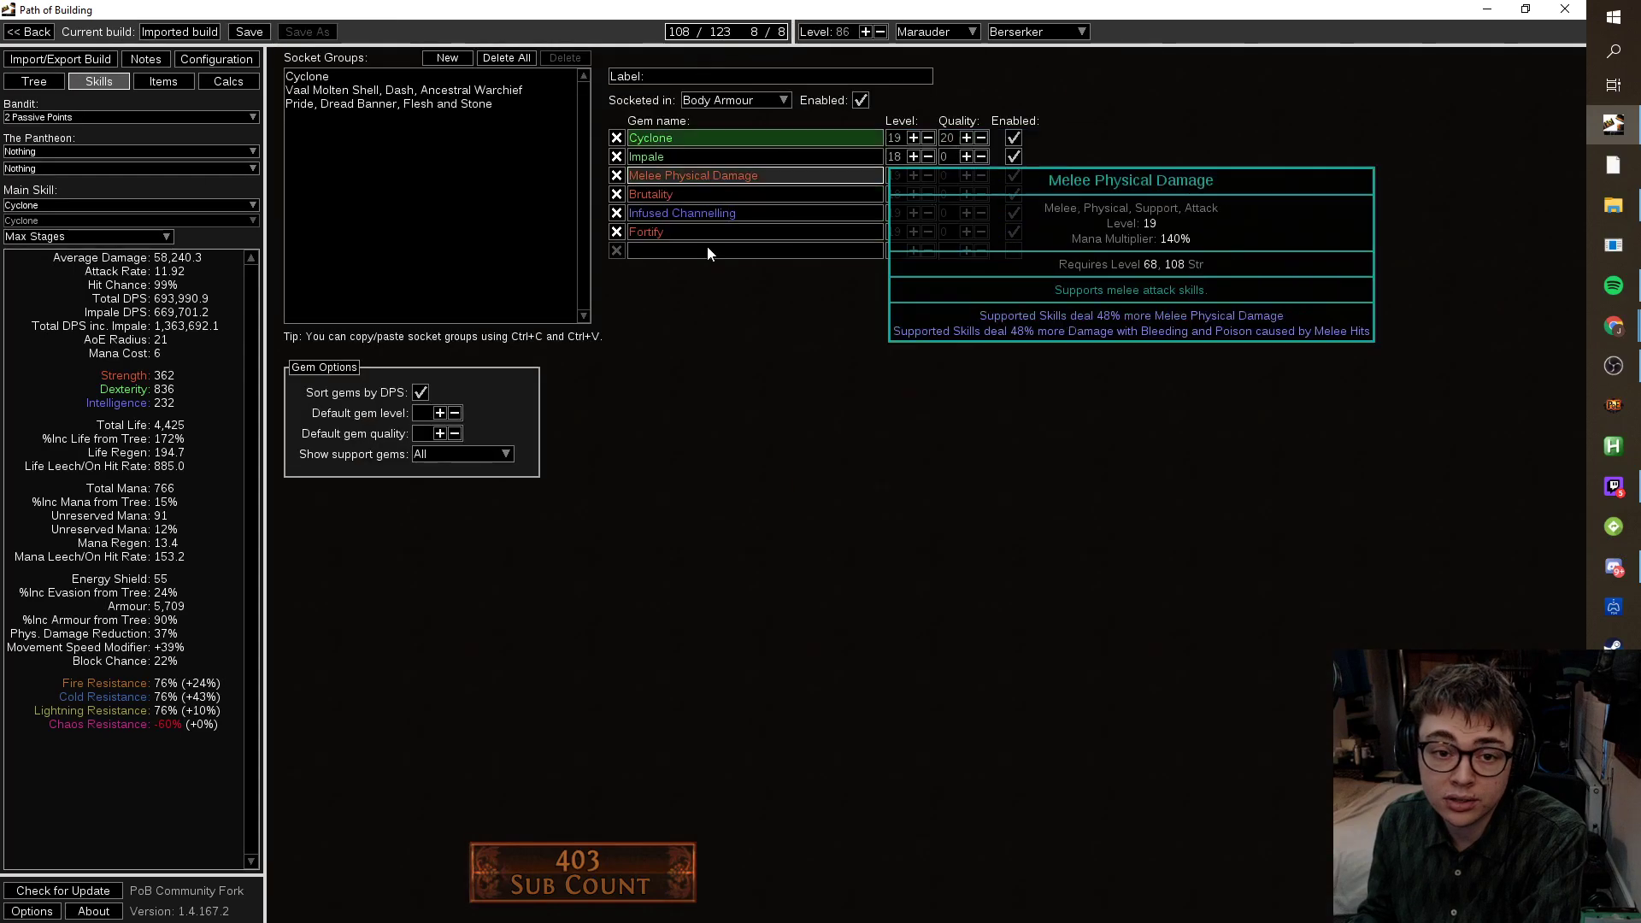
left_click(169, 81)
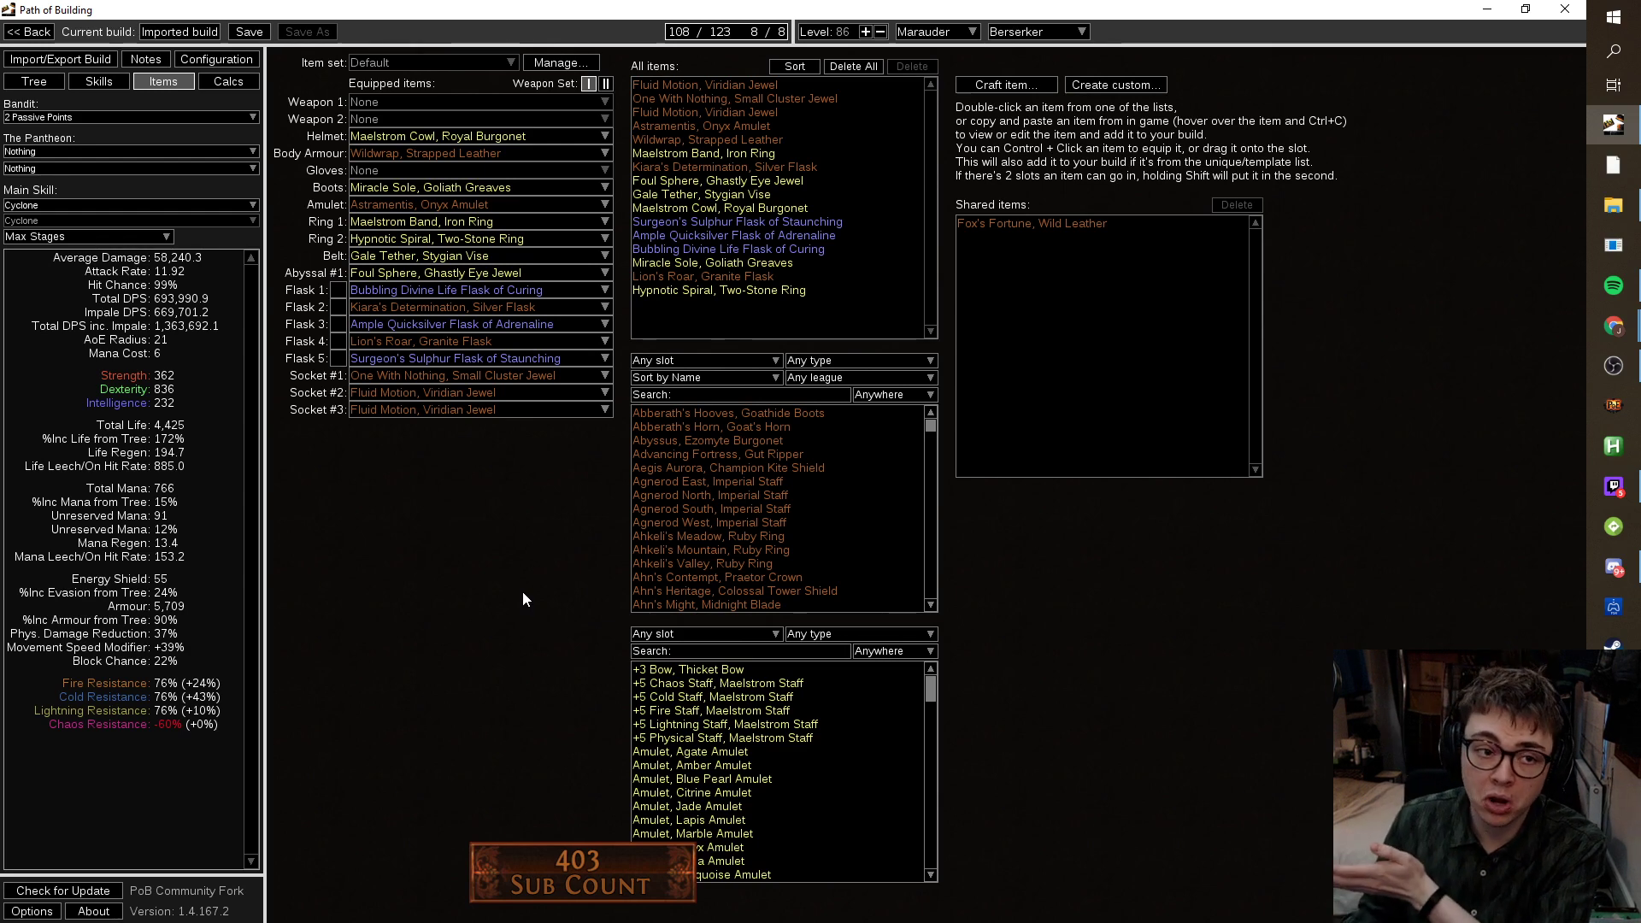
left_click(123, 87)
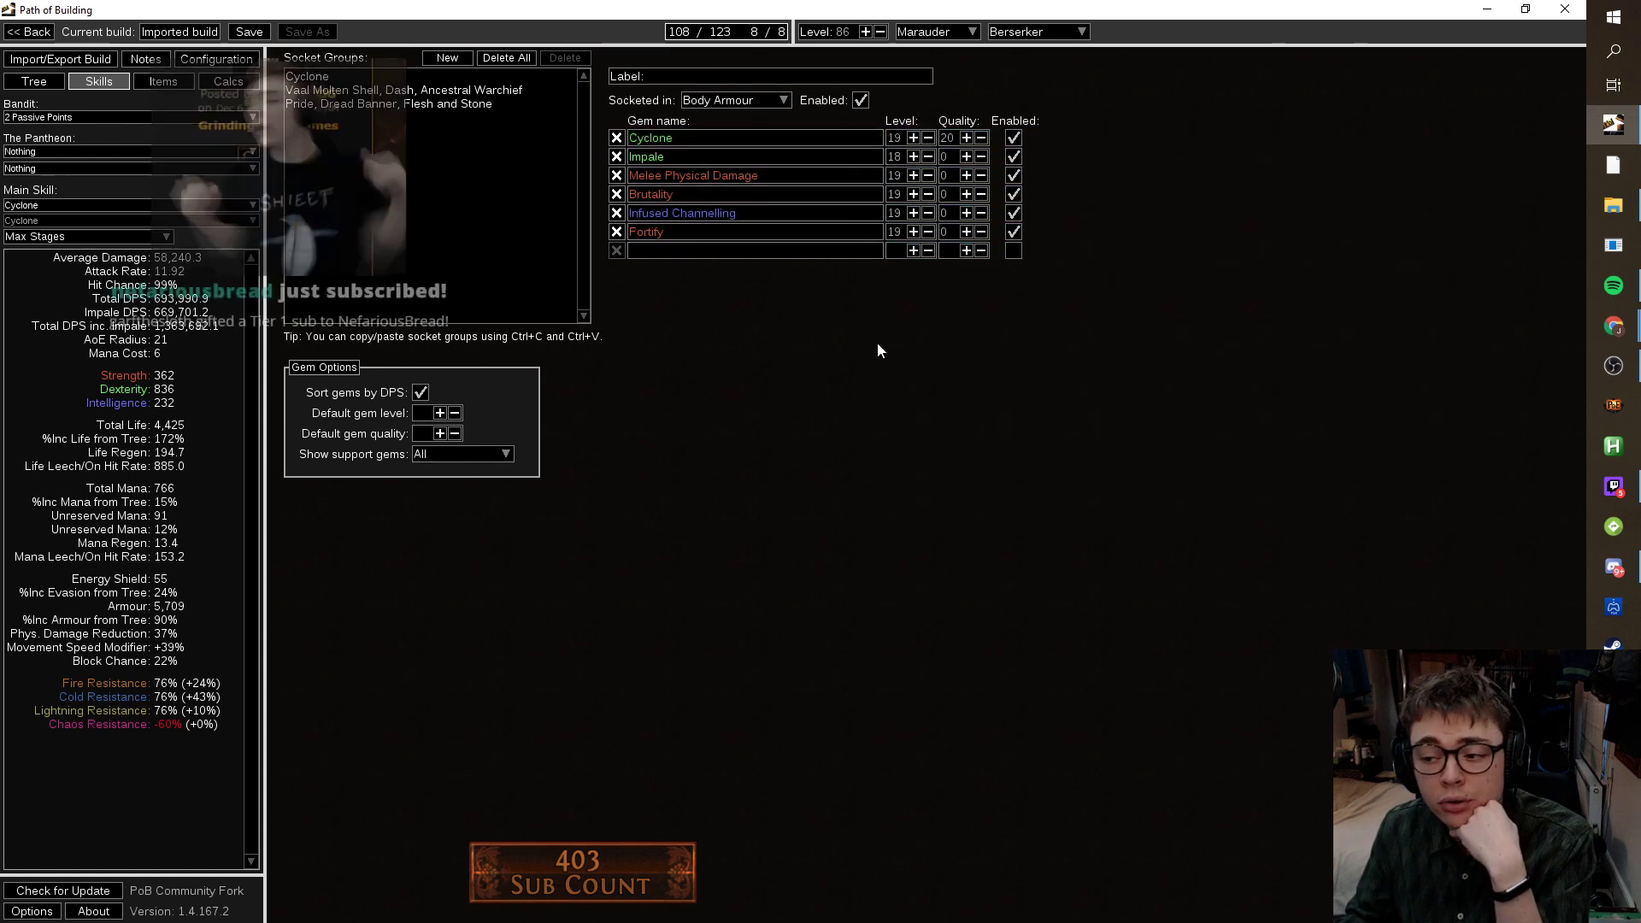
left_click(913, 138)
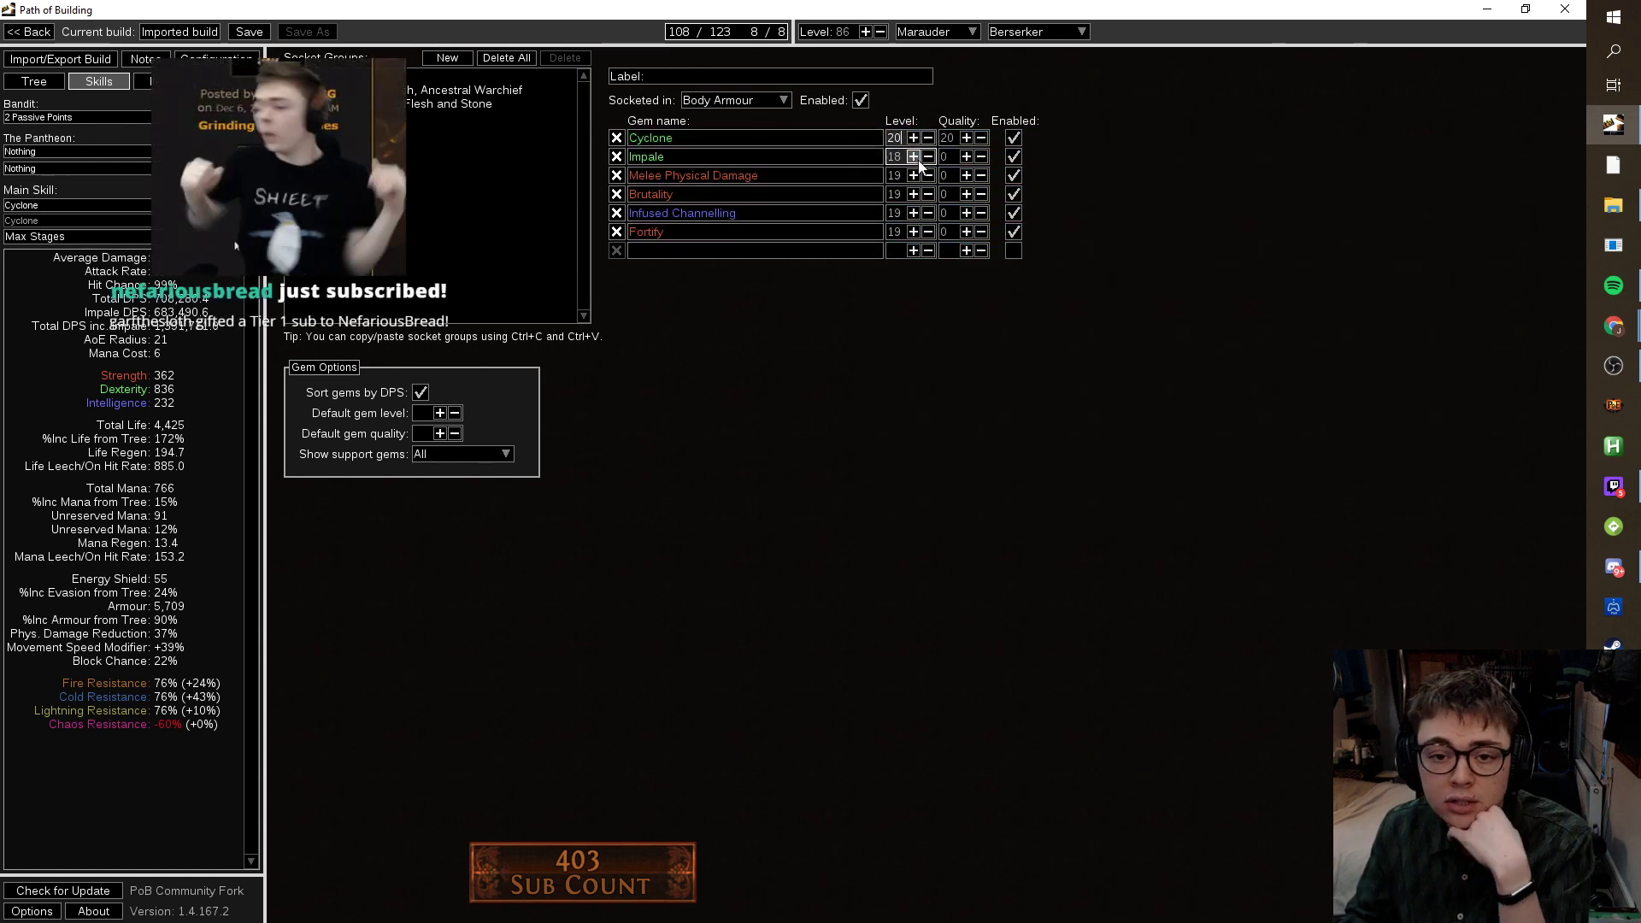
left_click(914, 157)
left_click(914, 157)
left_click(914, 175)
left_click(914, 194)
left_click(913, 213)
left_click(914, 231)
Set quality 20 on the Cyclone group's gems, including Melee Physical Damage, Brutality and Infused Channelling.
type("20")
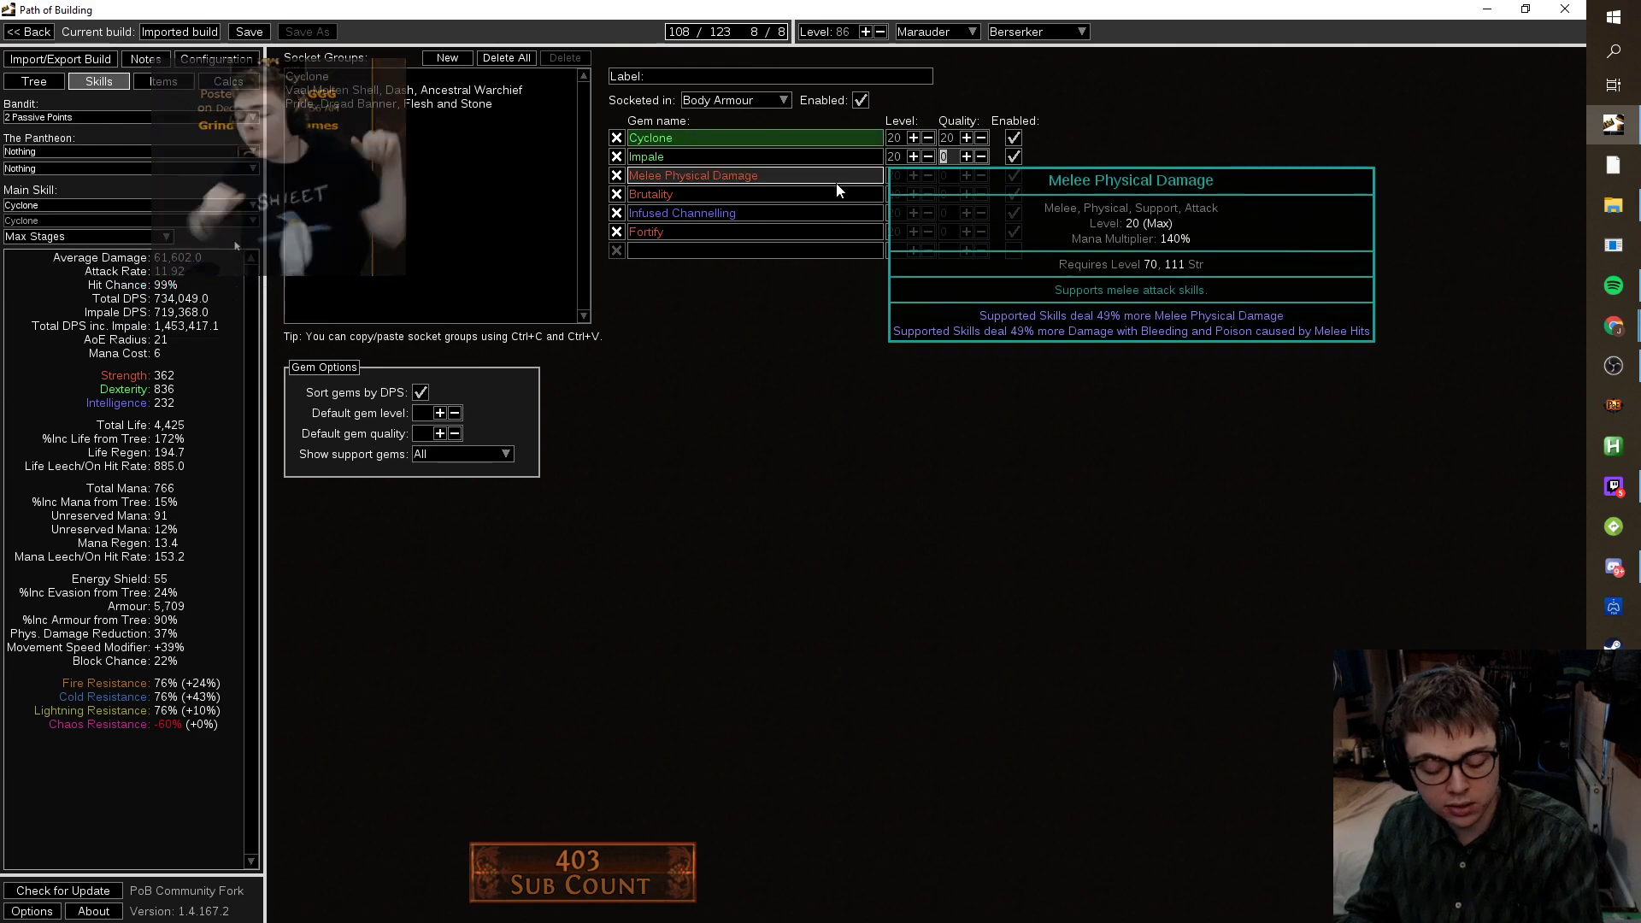
type("20")
left_click(944, 193)
type("20")
left_click(944, 213)
type("20")
left_click(945, 231)
type("20")
Set Cyclone to gem level 21 and show the helmet's Vaal Molten Shell group.
left_click(893, 138)
type("21")
left_click(359, 89)
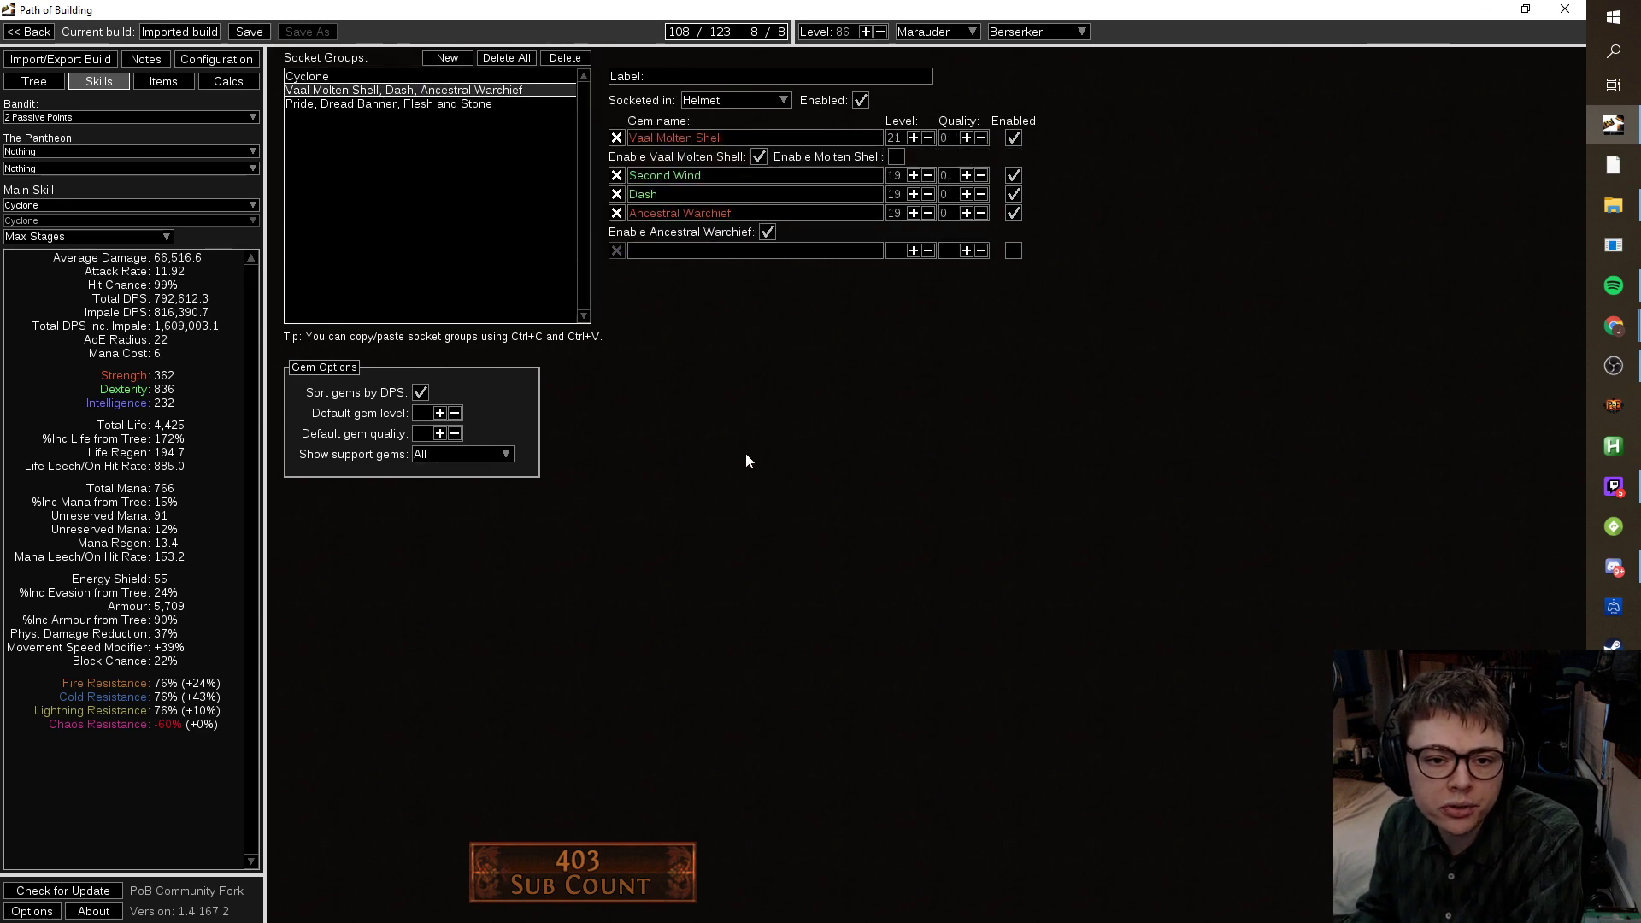
Raise Second Wind and Dash to gem level 20 with quality 20.
mouse_move(746, 209)
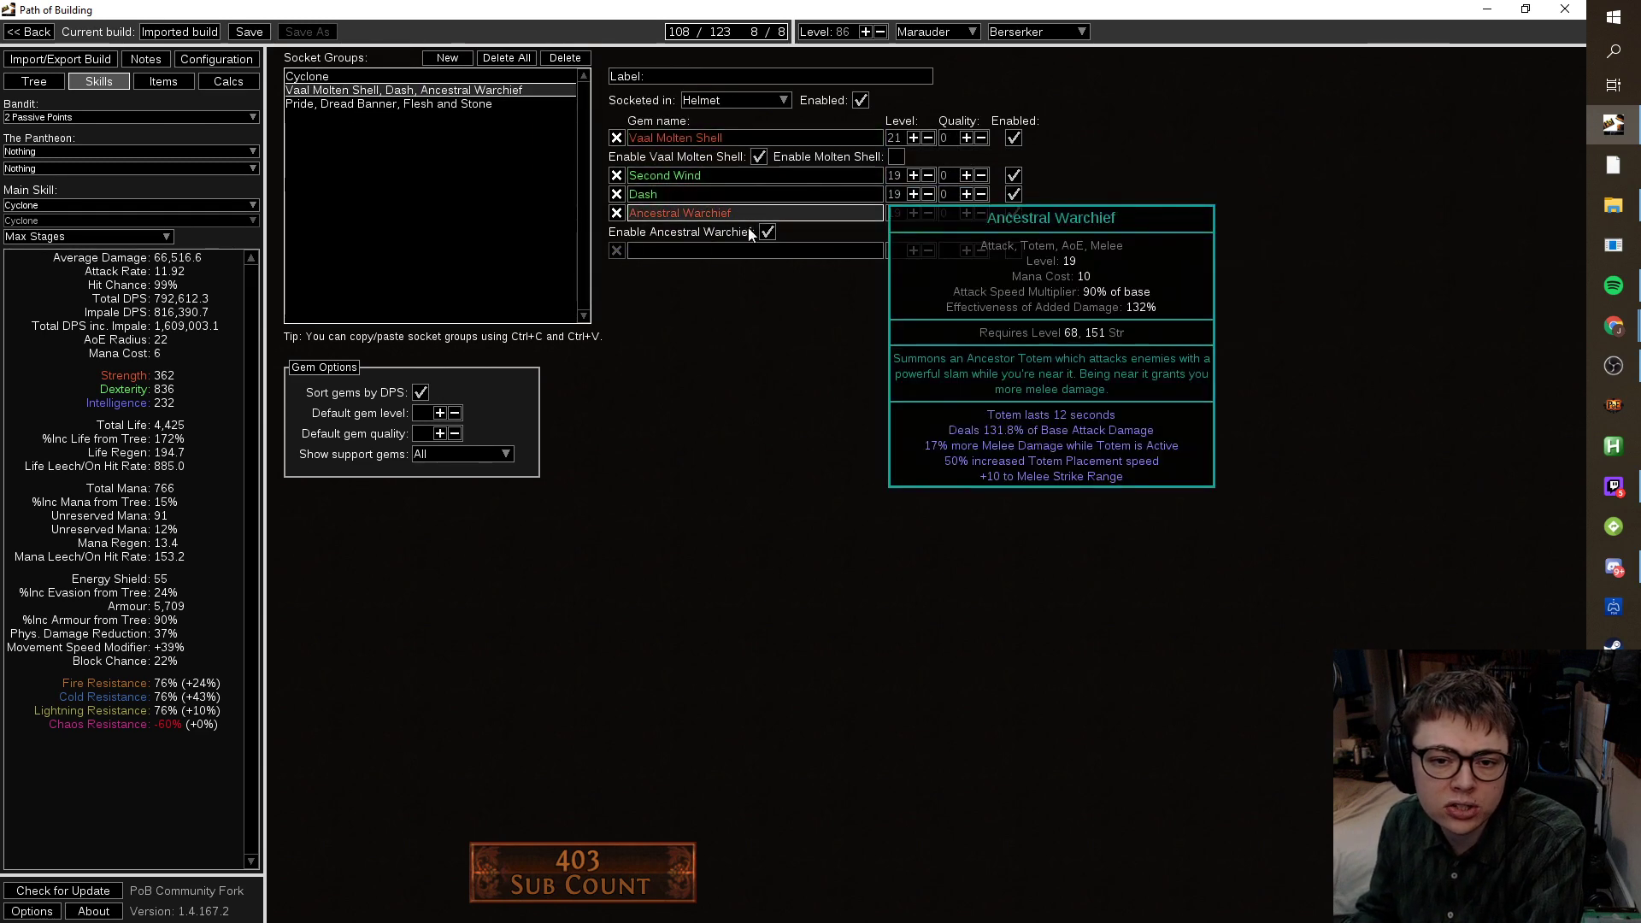
key("Down")
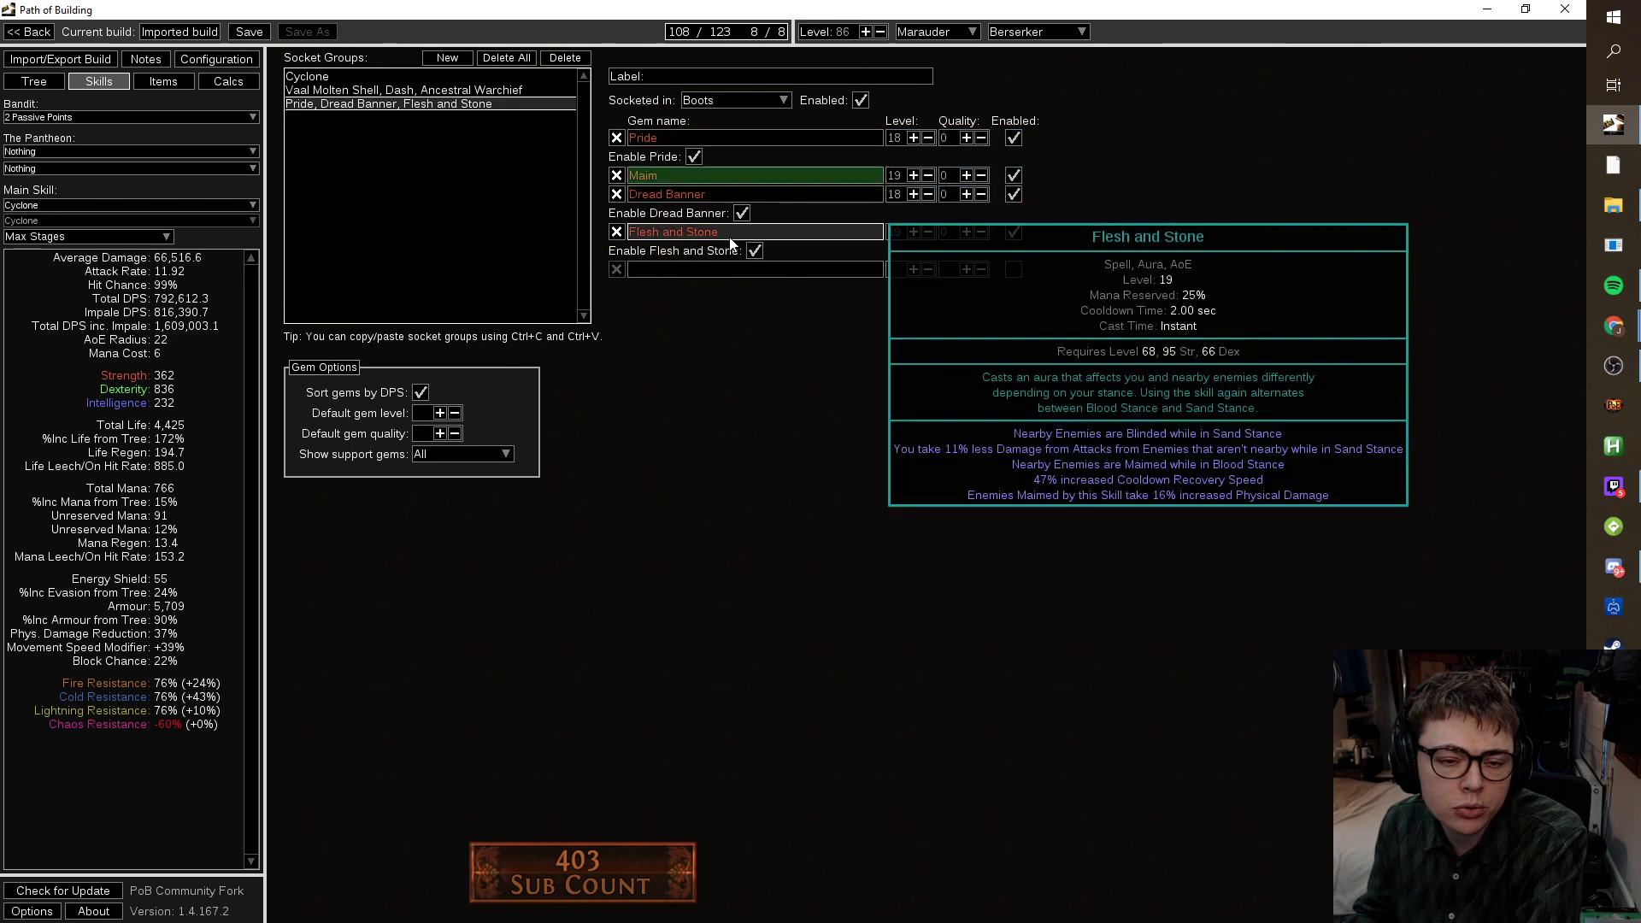
left_click(376, 90)
mouse_move(696, 214)
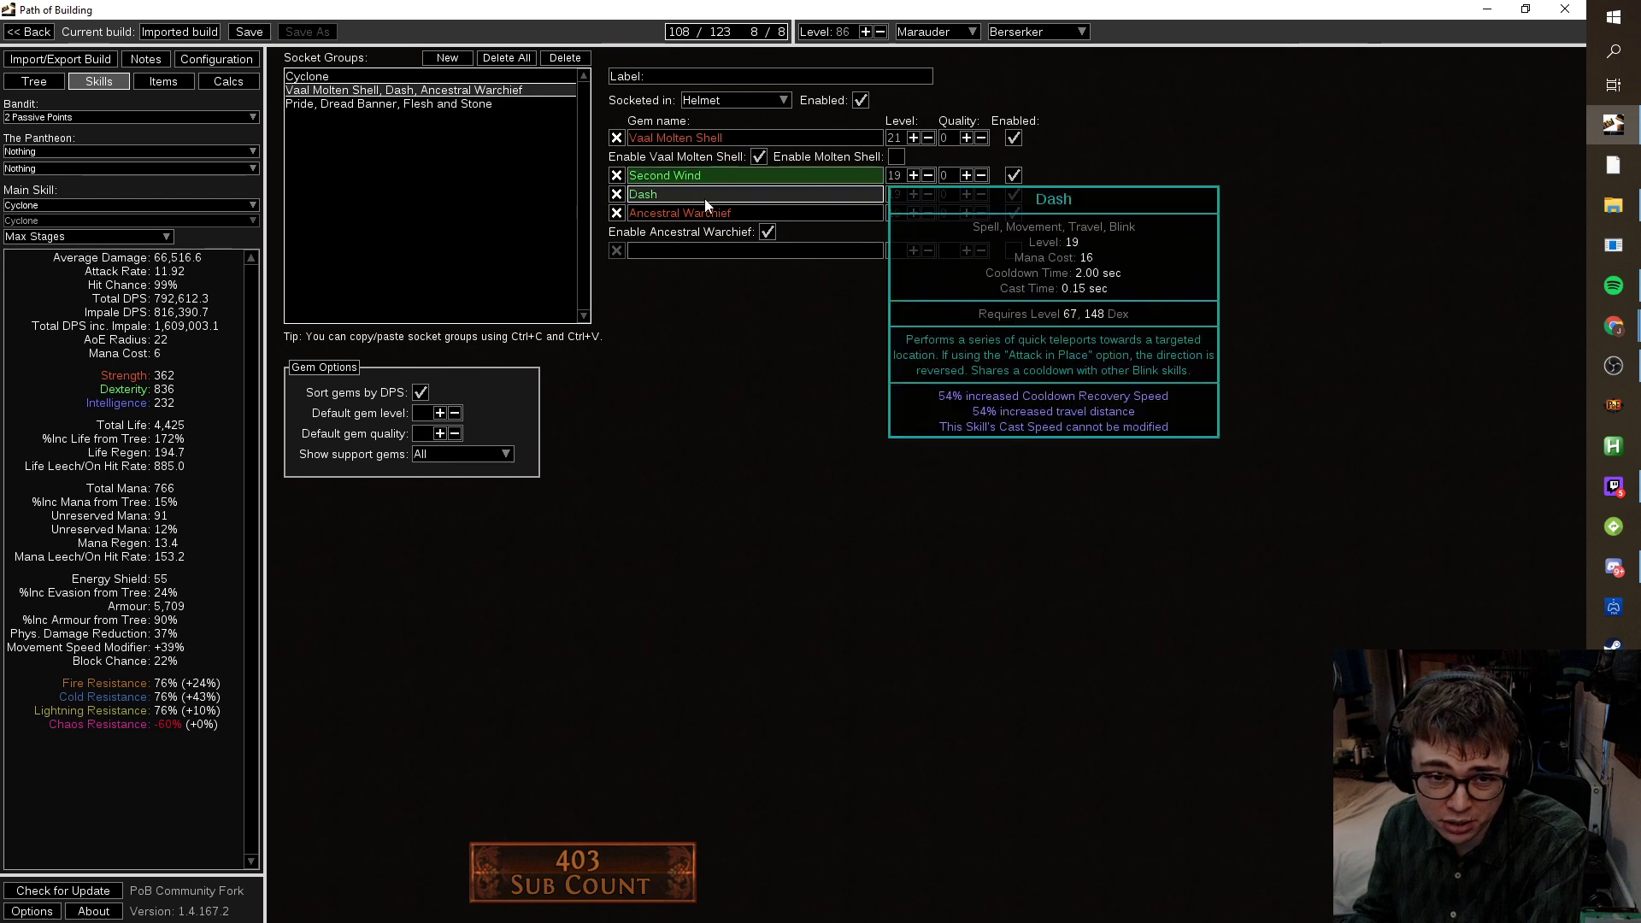
mouse_move(702, 148)
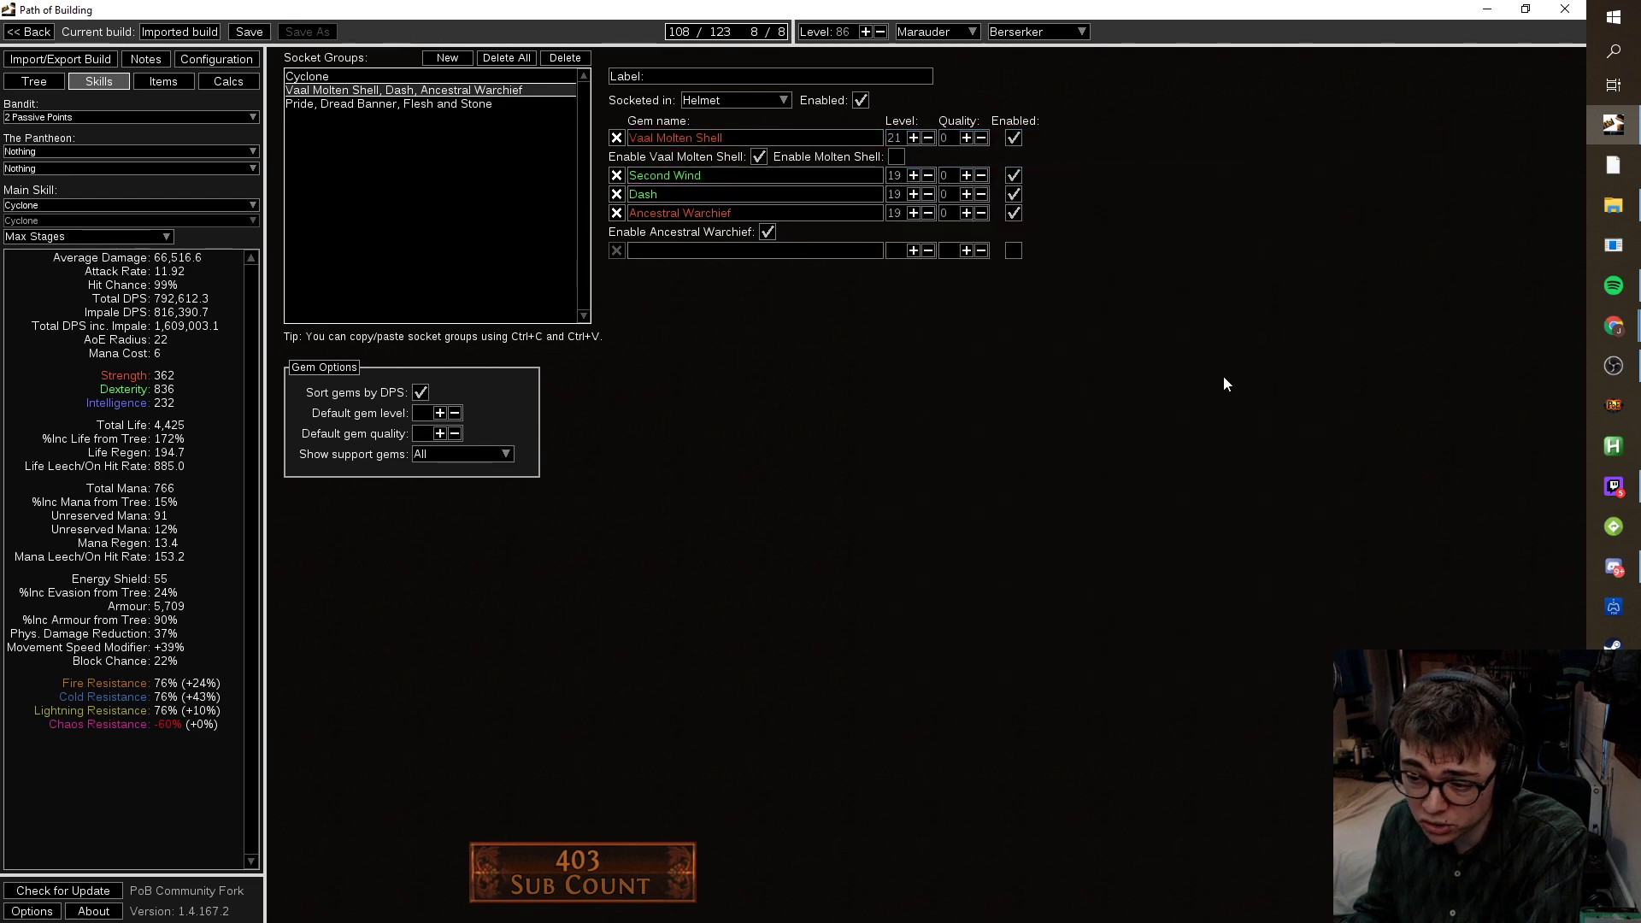
left_click(913, 175)
left_click(912, 194)
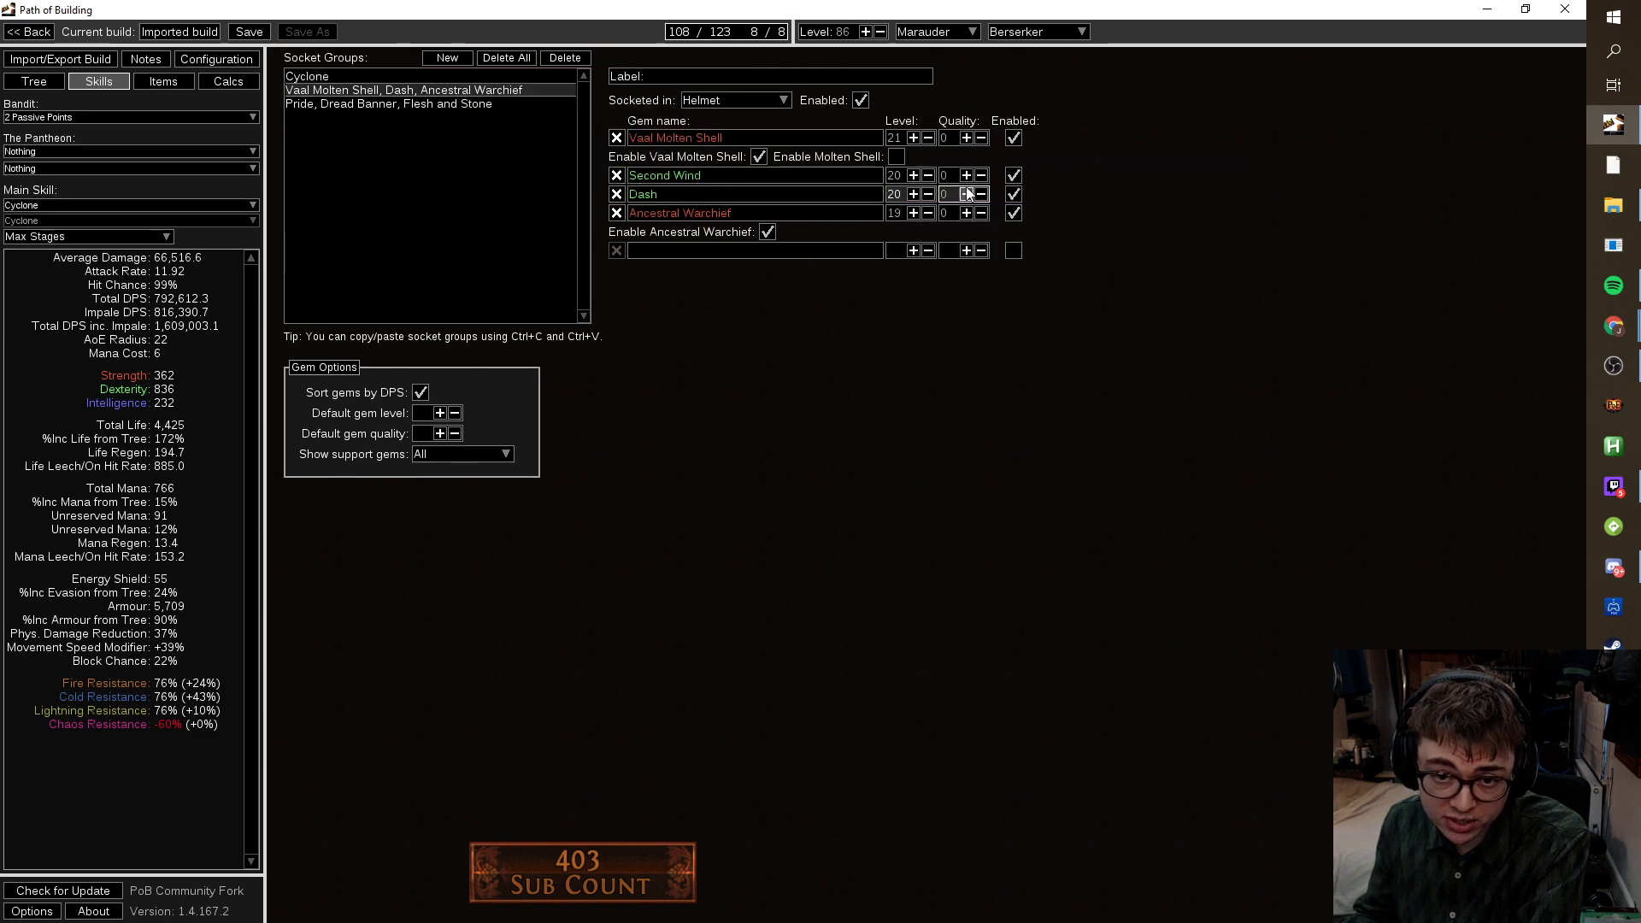
left_click(946, 175)
type("20")
left_click(948, 194)
type("20")
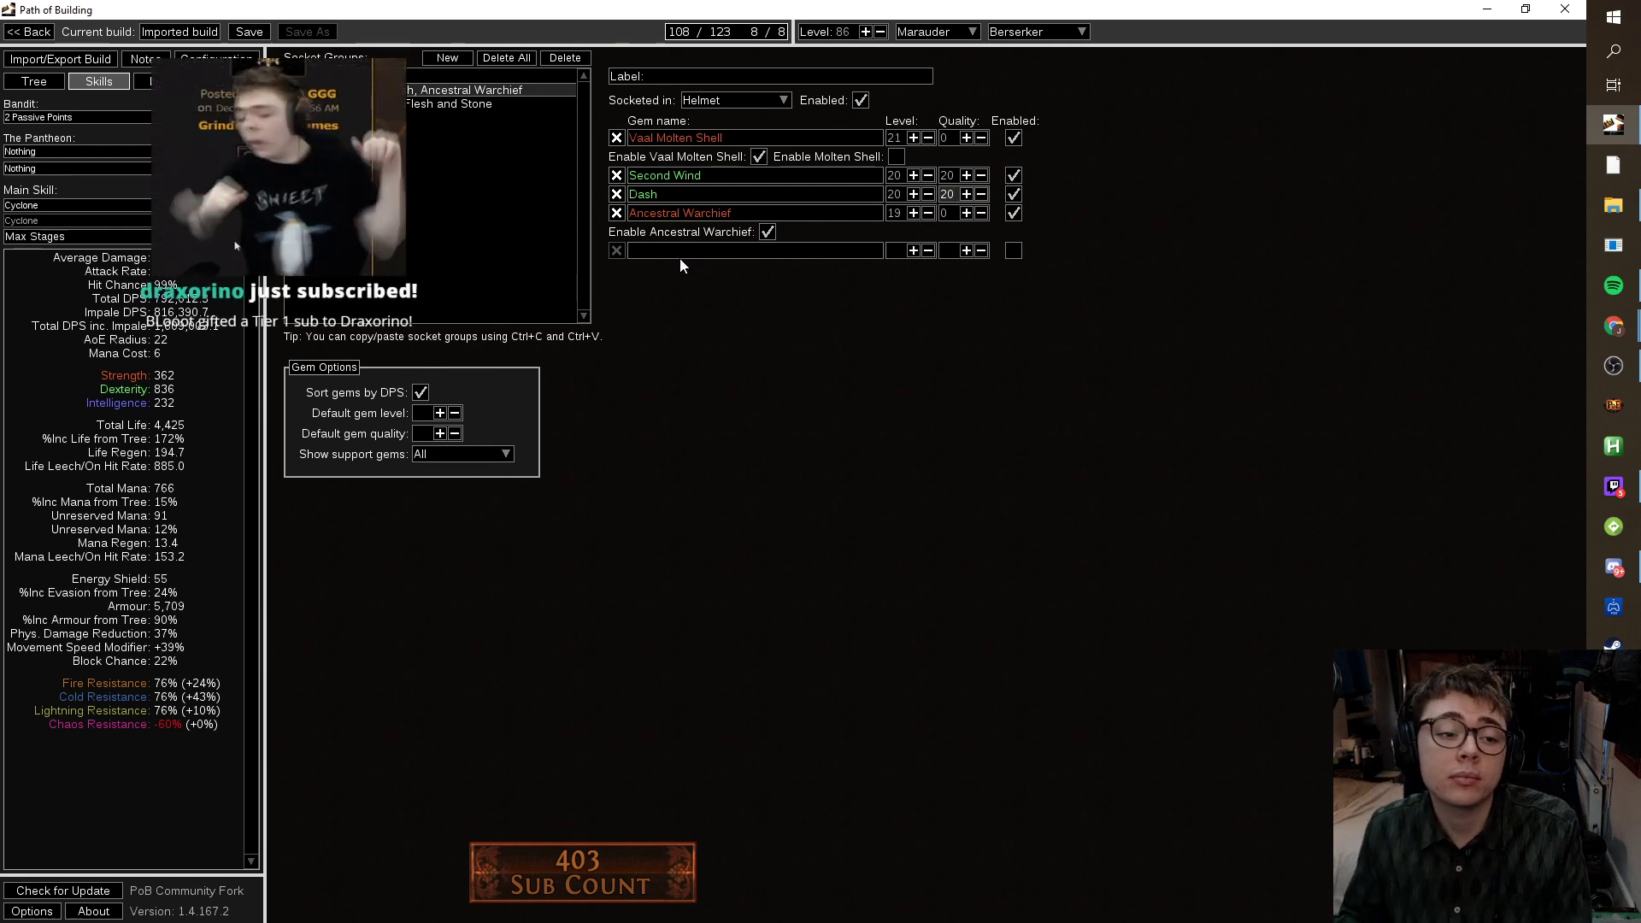
Replace Ancestral Warchief with an Increased Duration support in the helmet group.
mouse_move(692, 135)
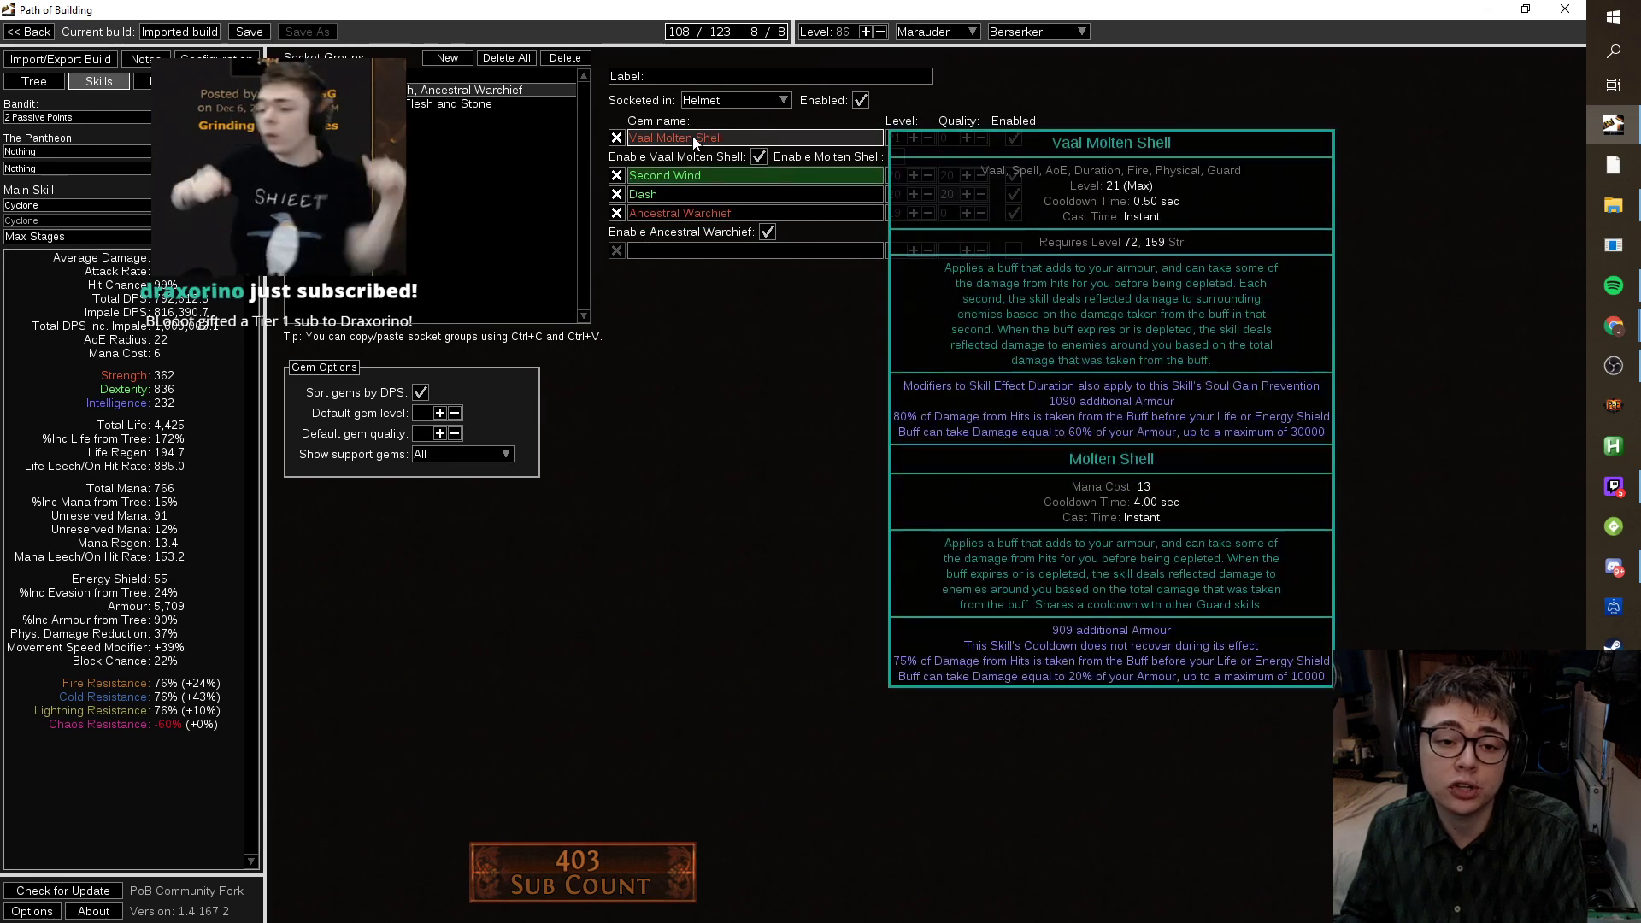
left_click(616, 212)
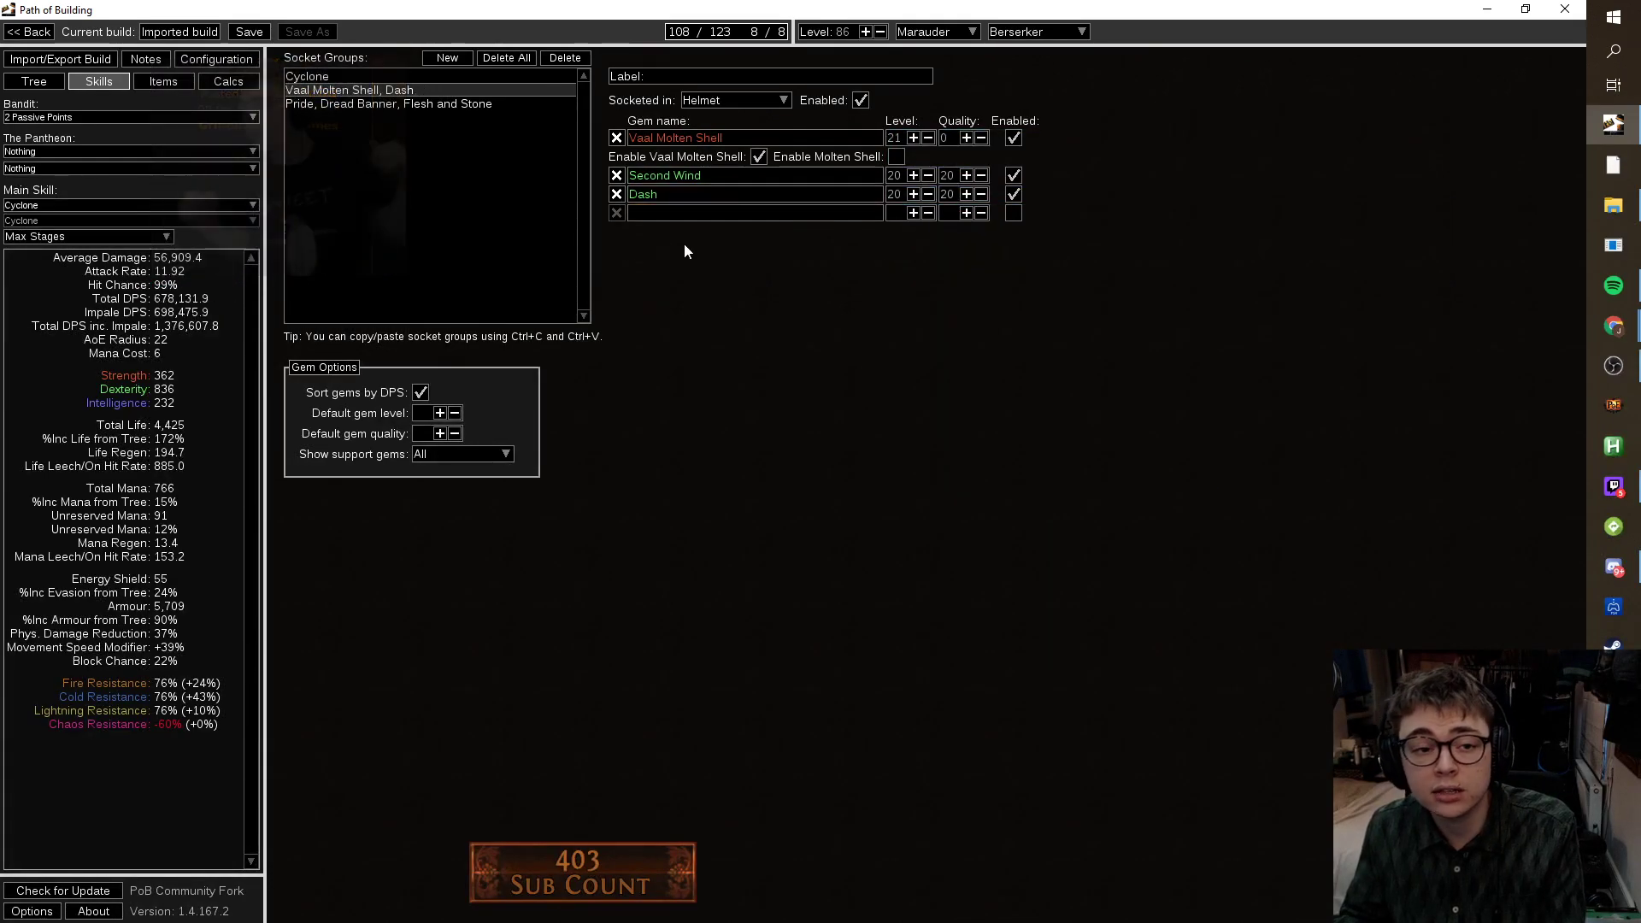
left_click(469, 104)
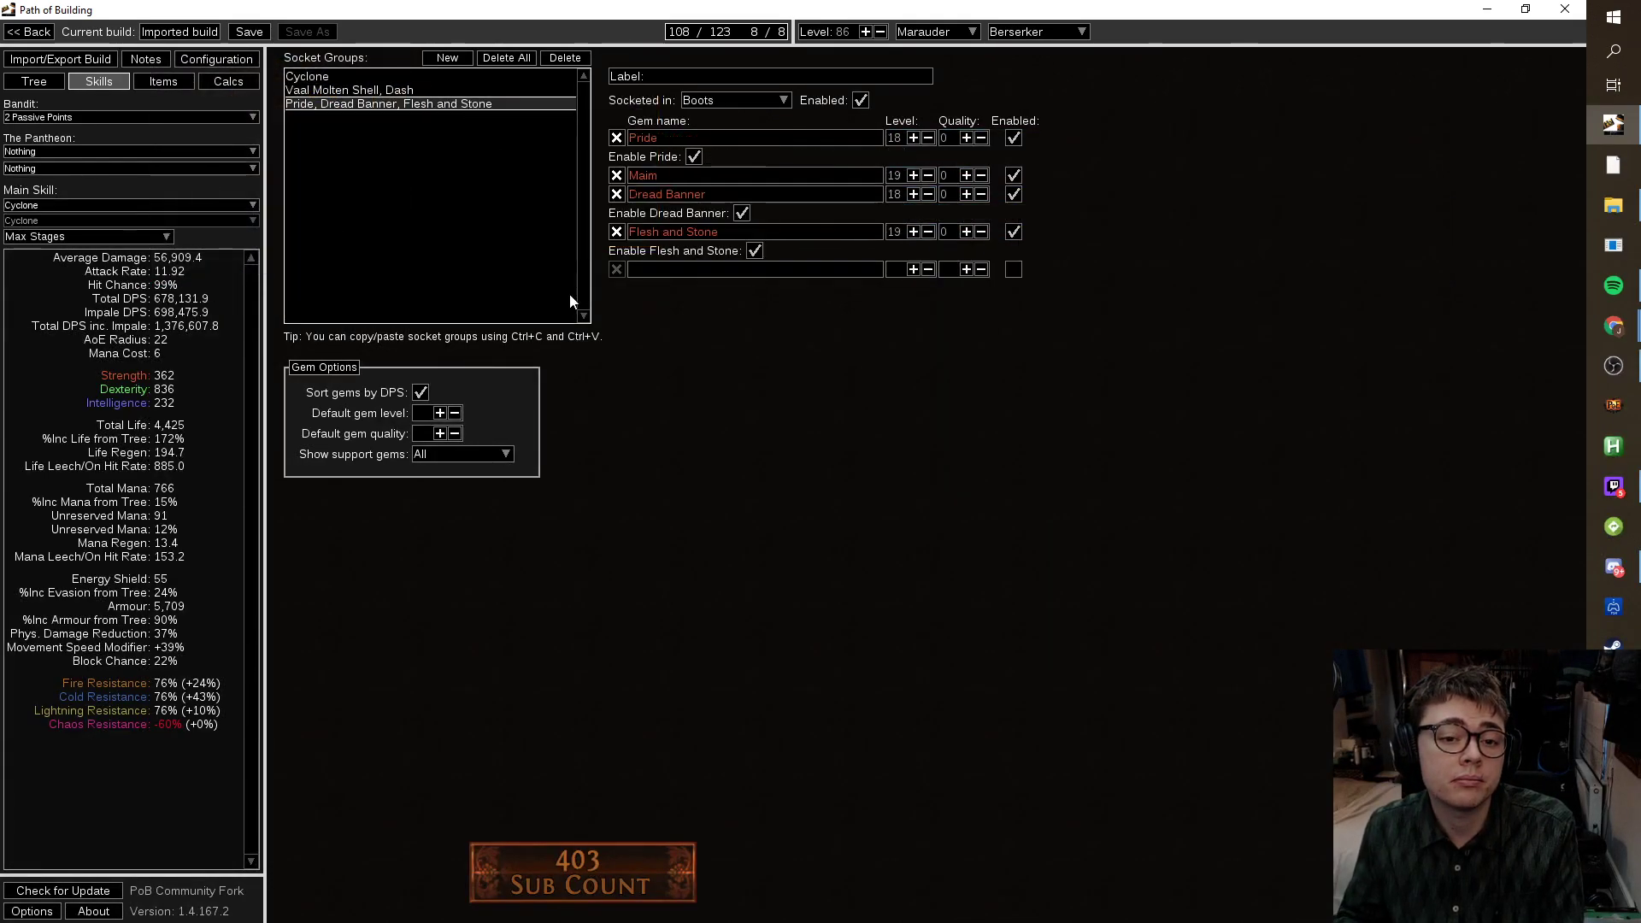
left_click(393, 90)
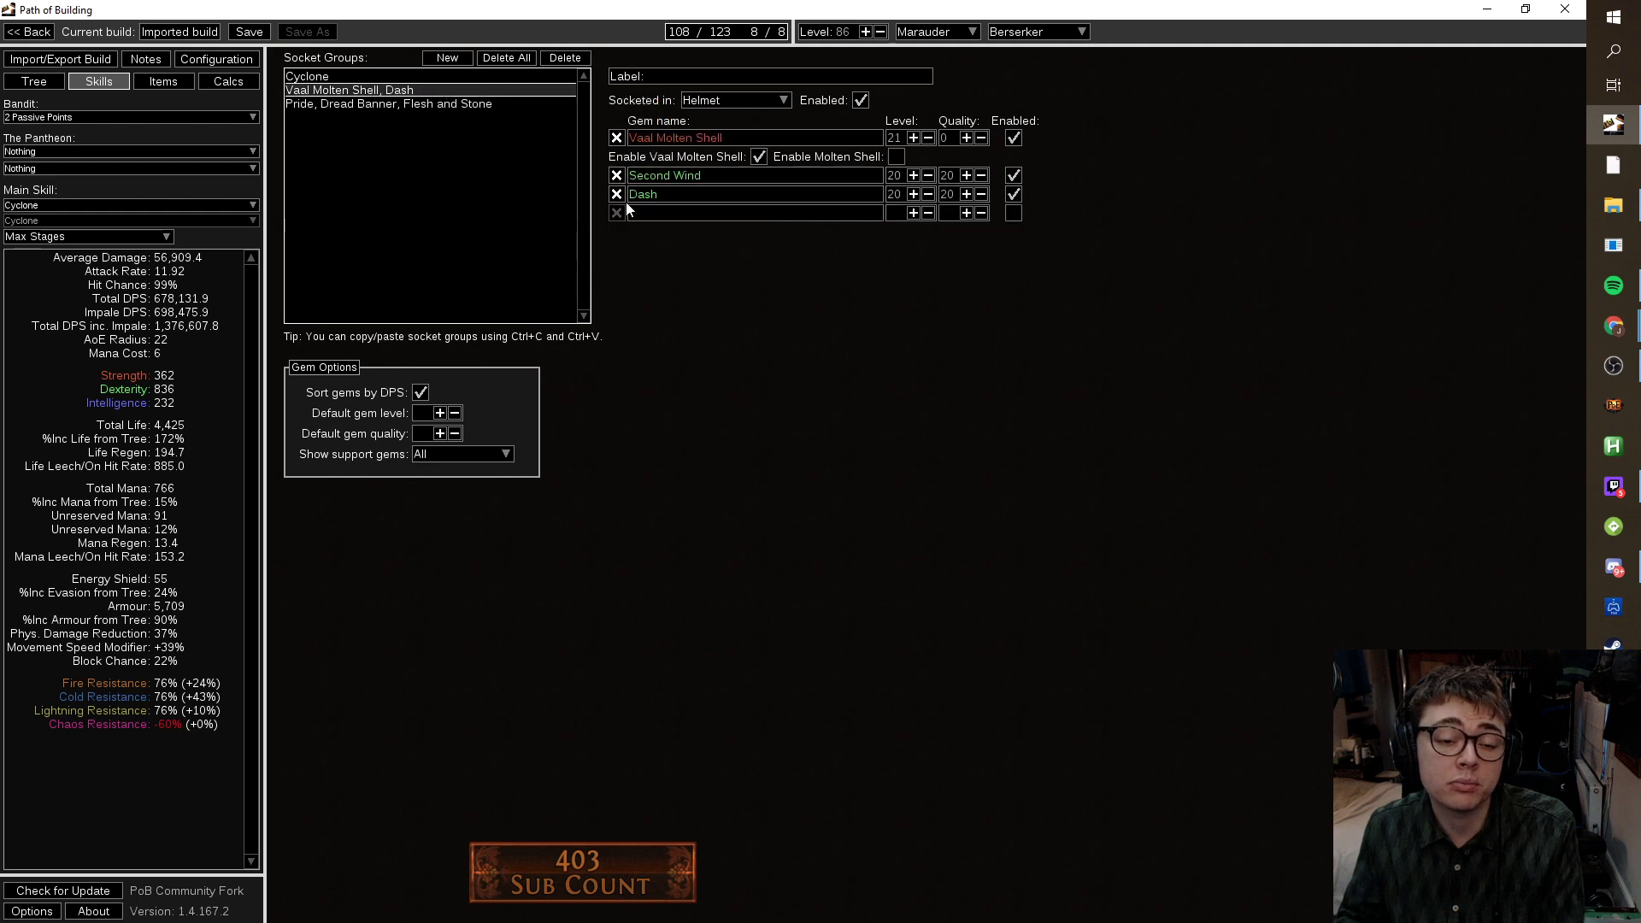
left_click(684, 212)
type("i")
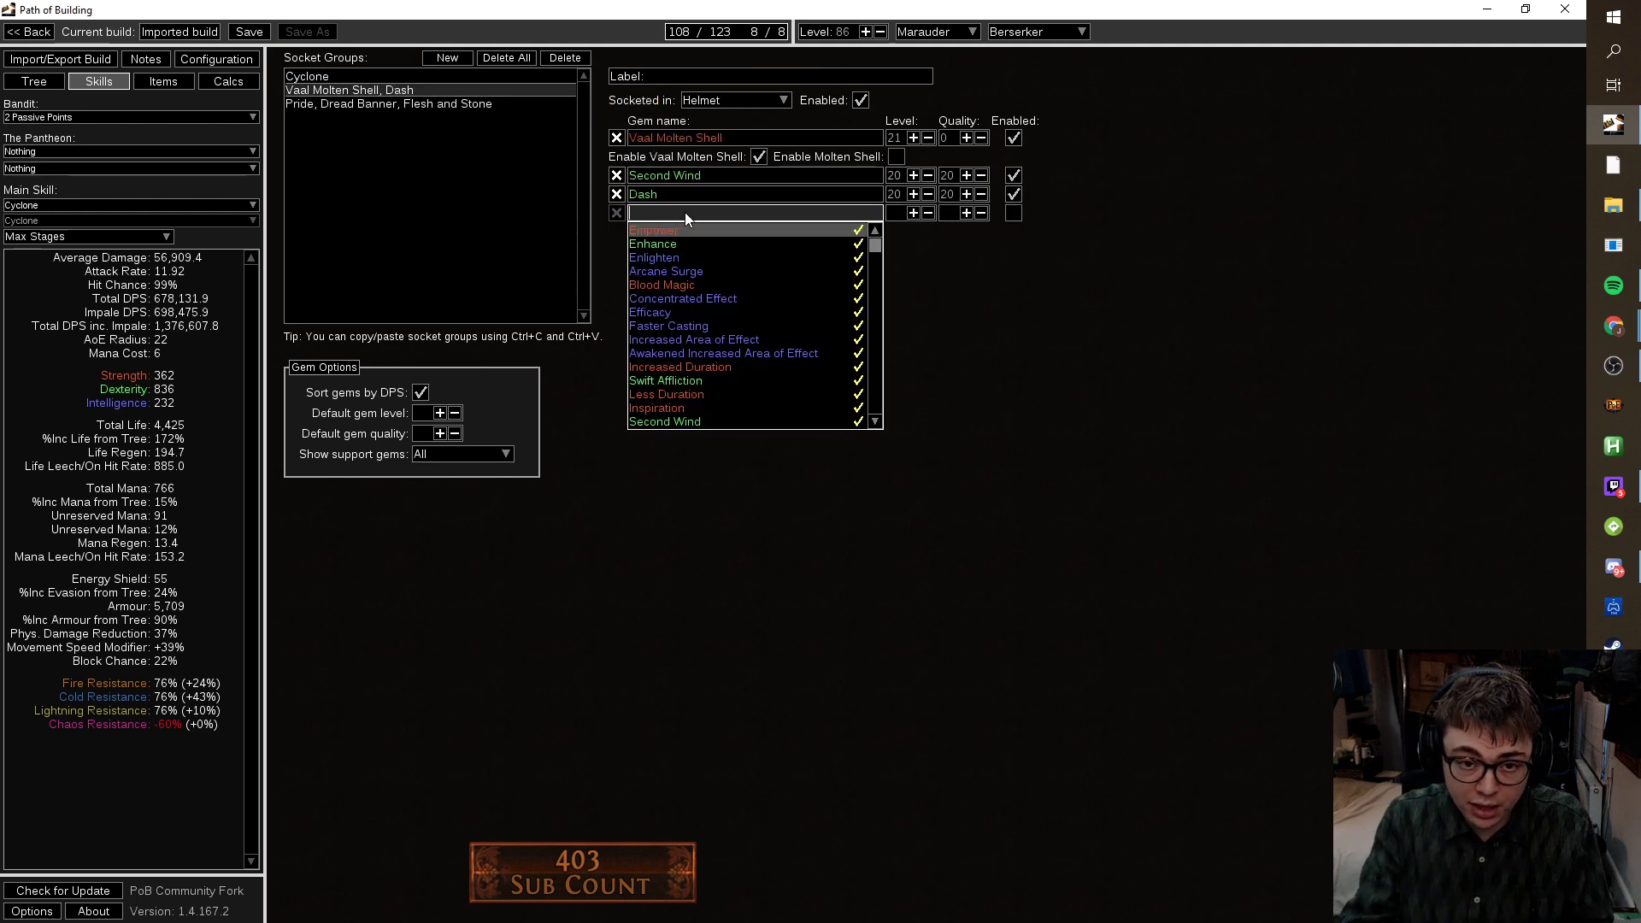
type("ncr")
left_click(675, 244)
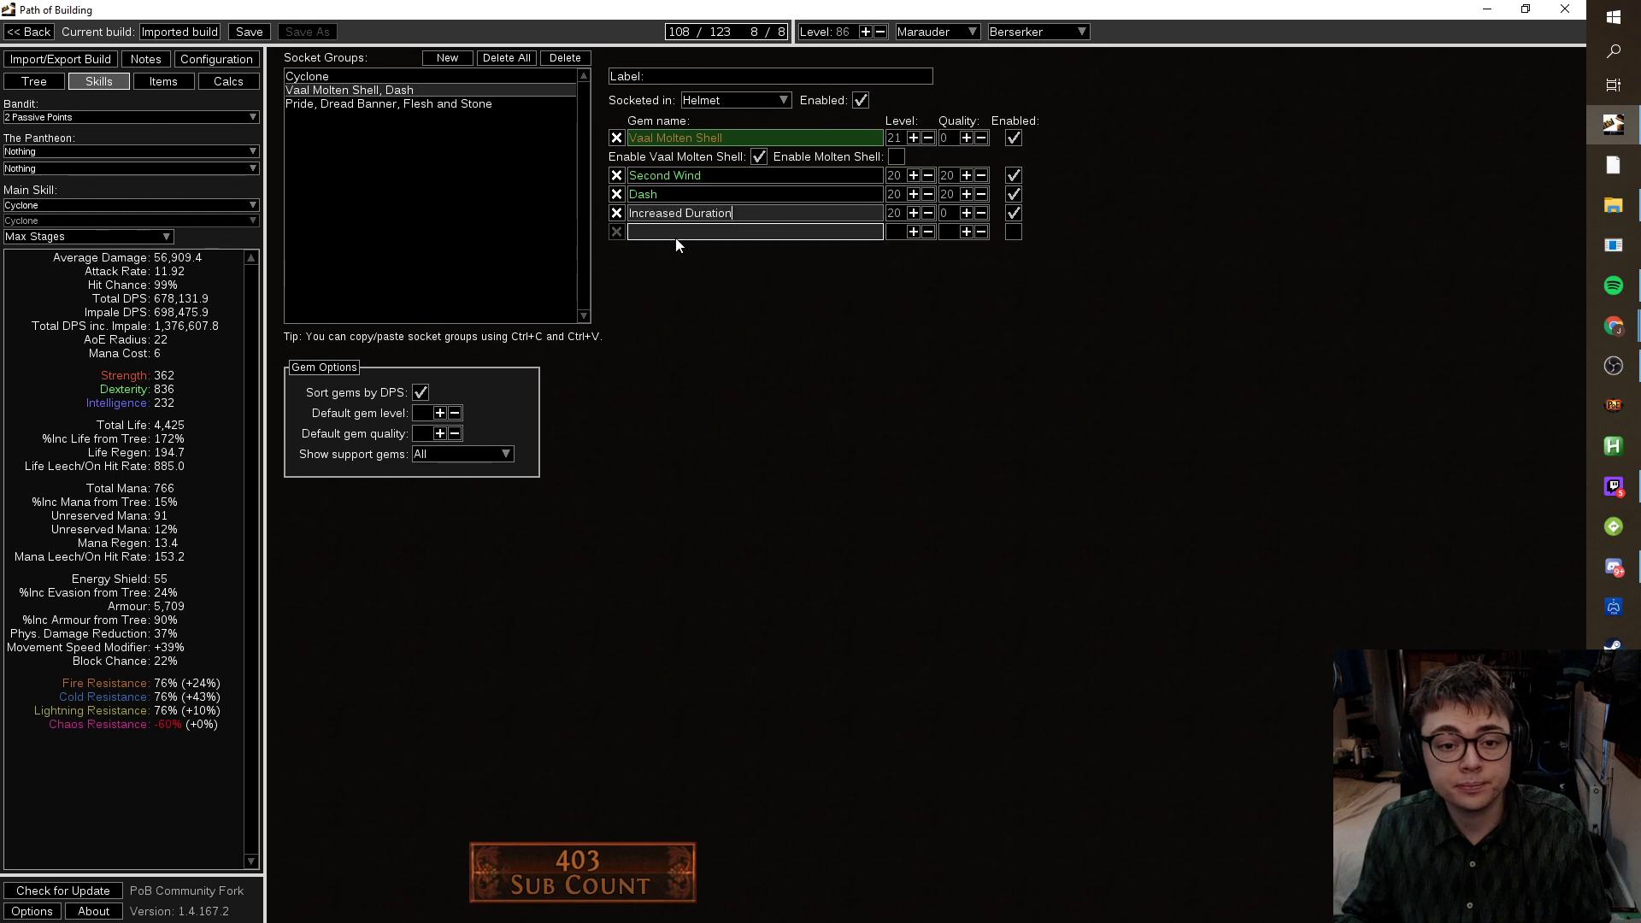
left_click(334, 104)
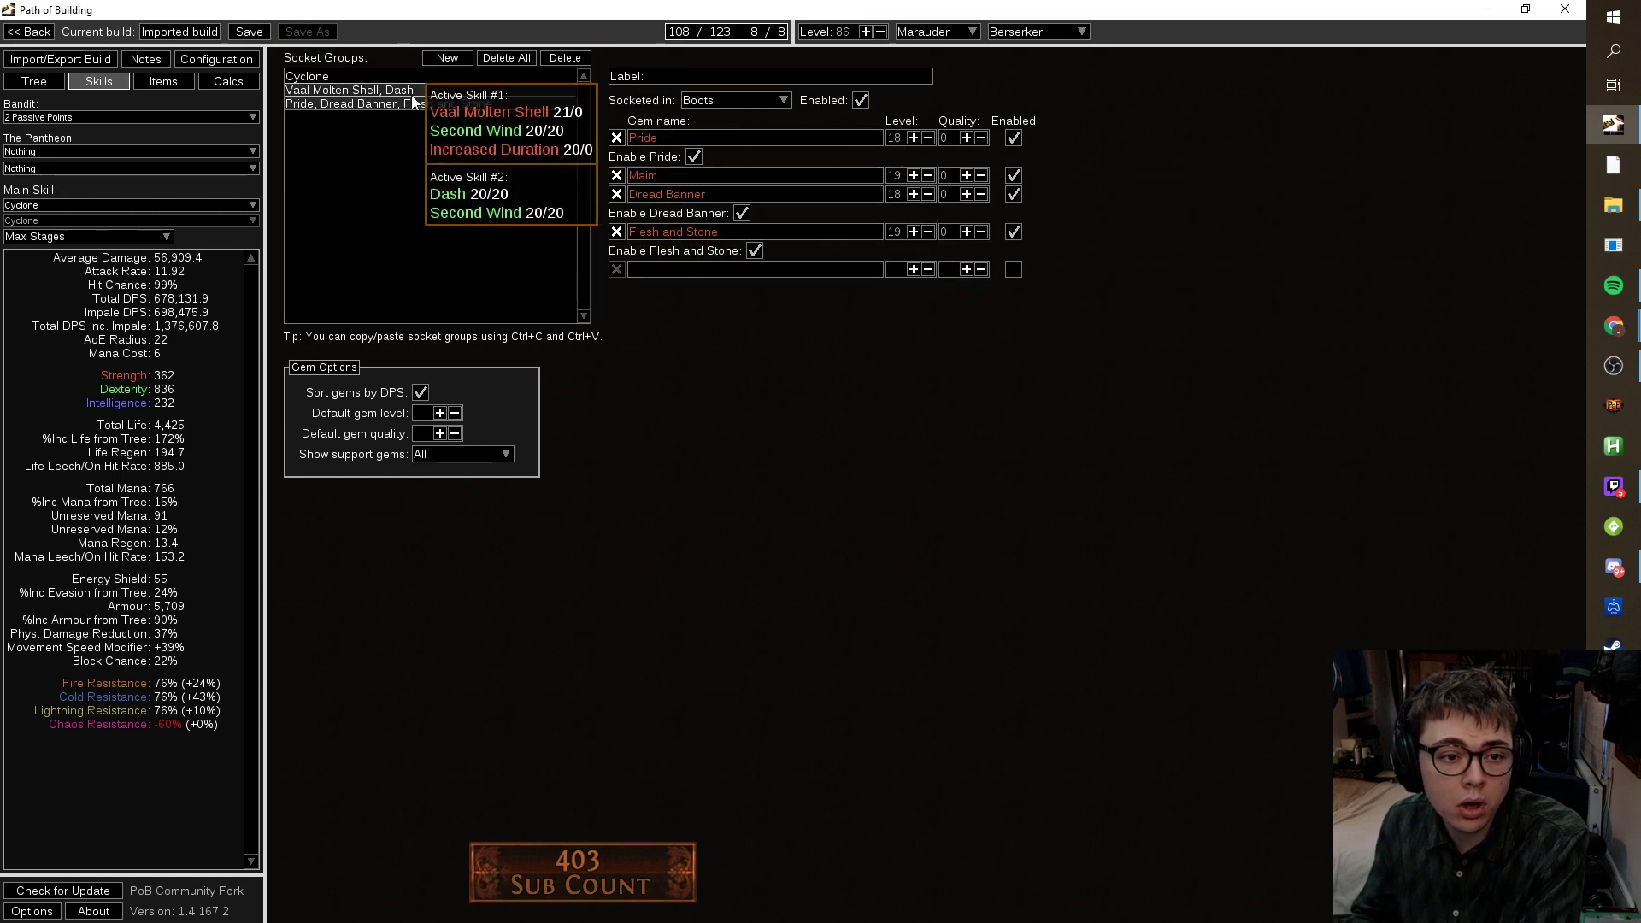
left_click(367, 90)
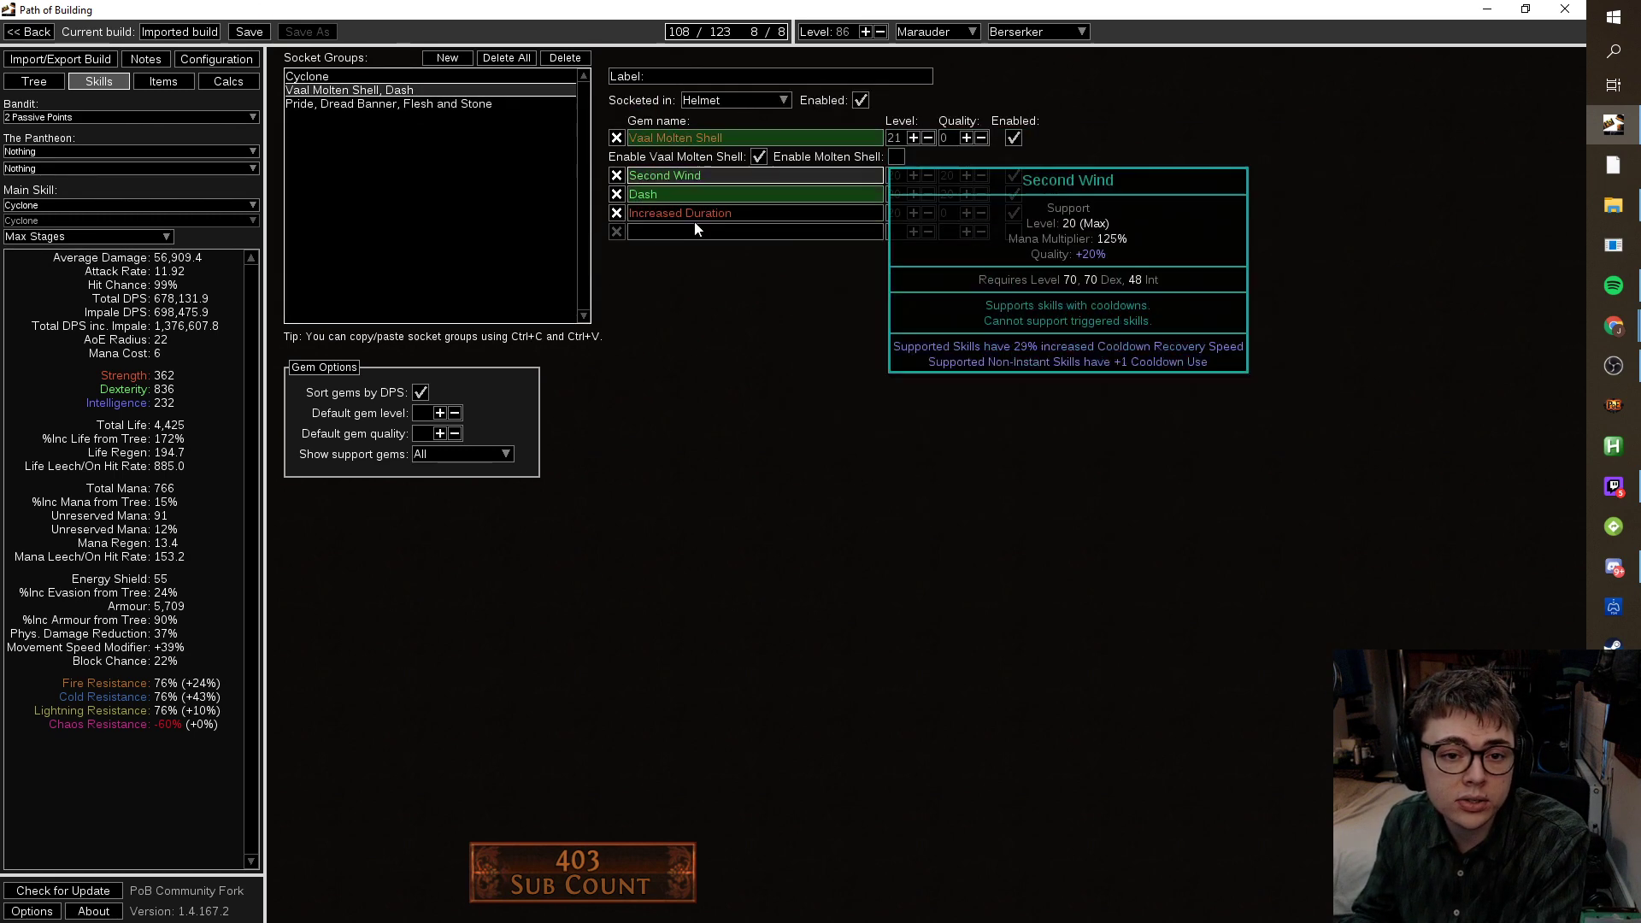
Return to the passive tree, recheck the skill gems, and zoom out over the Berserker tree.
left_click(43, 84)
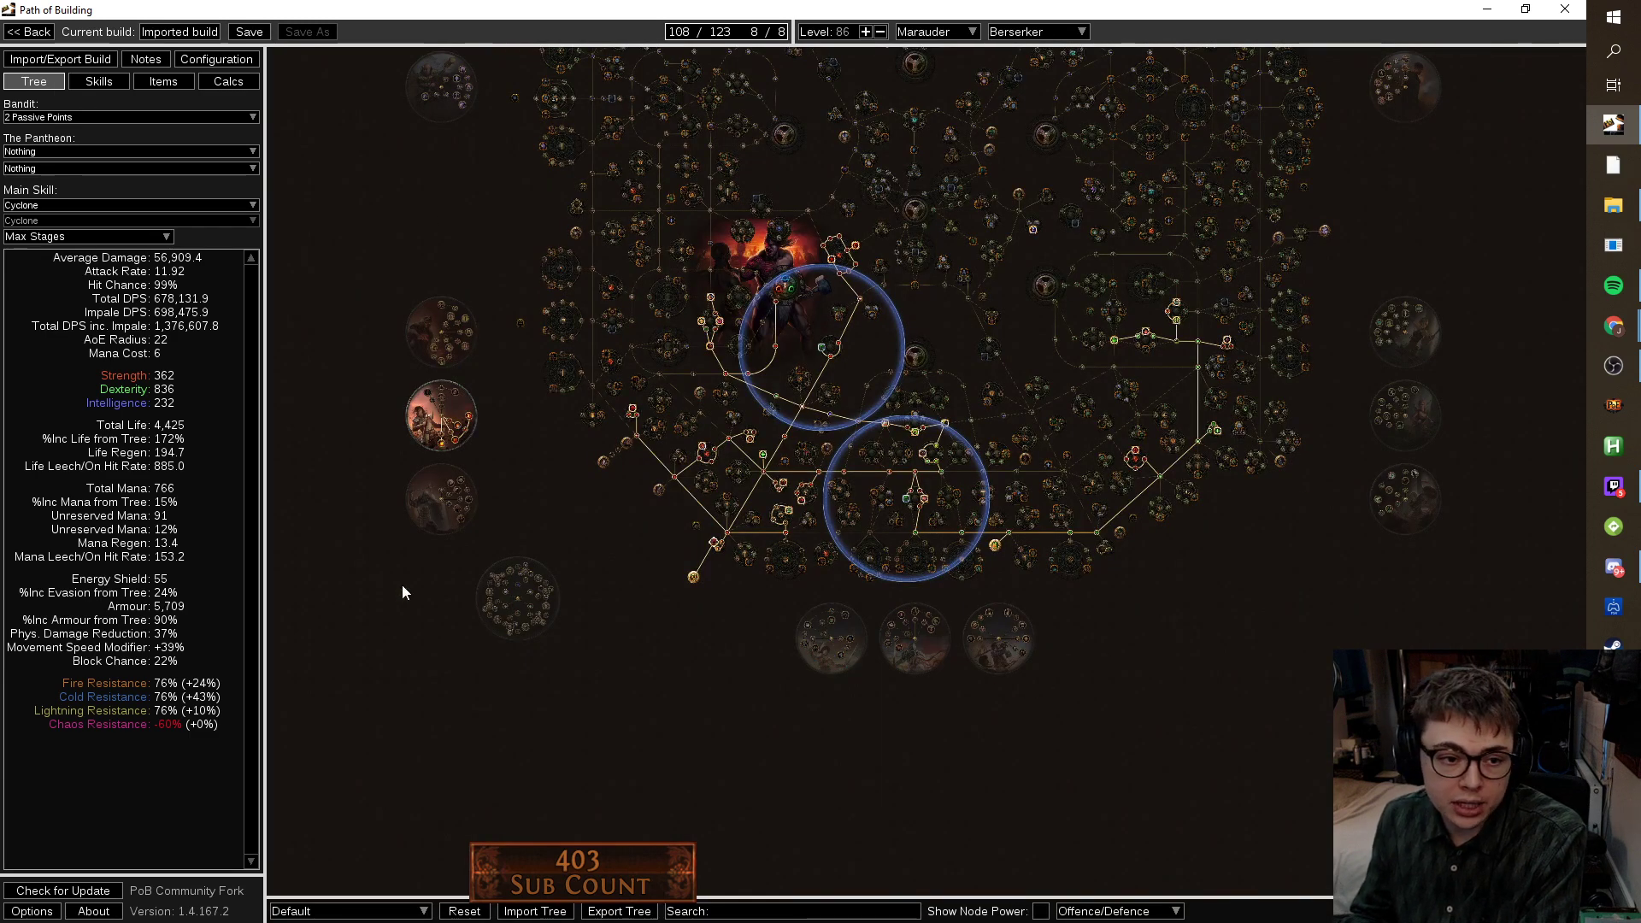
left_click_drag(551, 287, 554, 313)
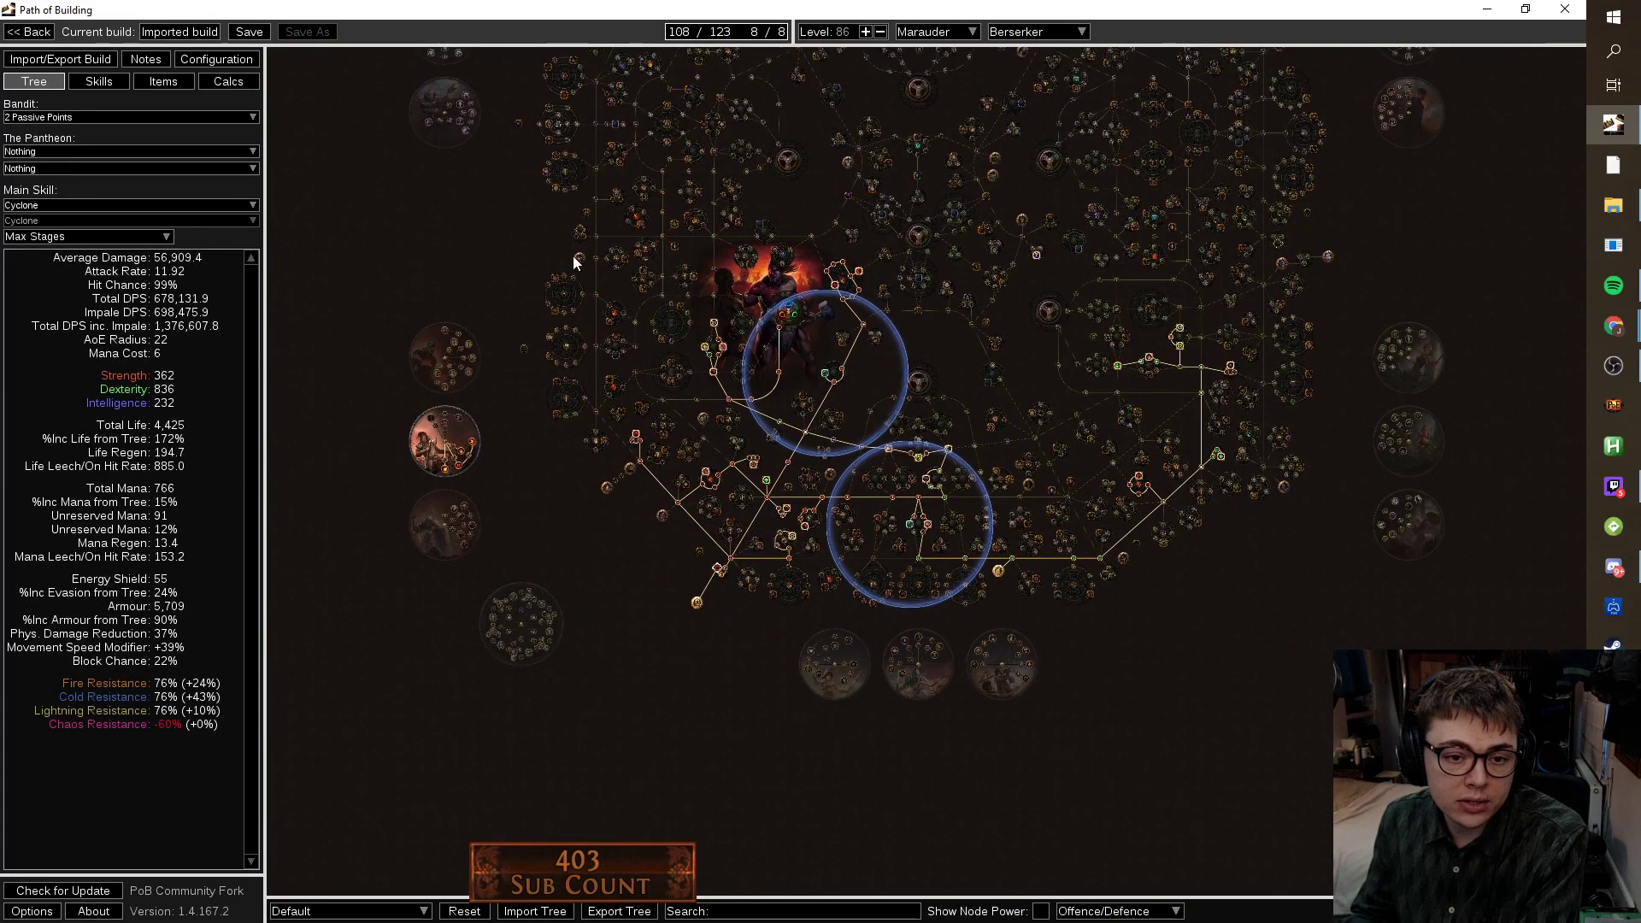
mouse_move(577, 258)
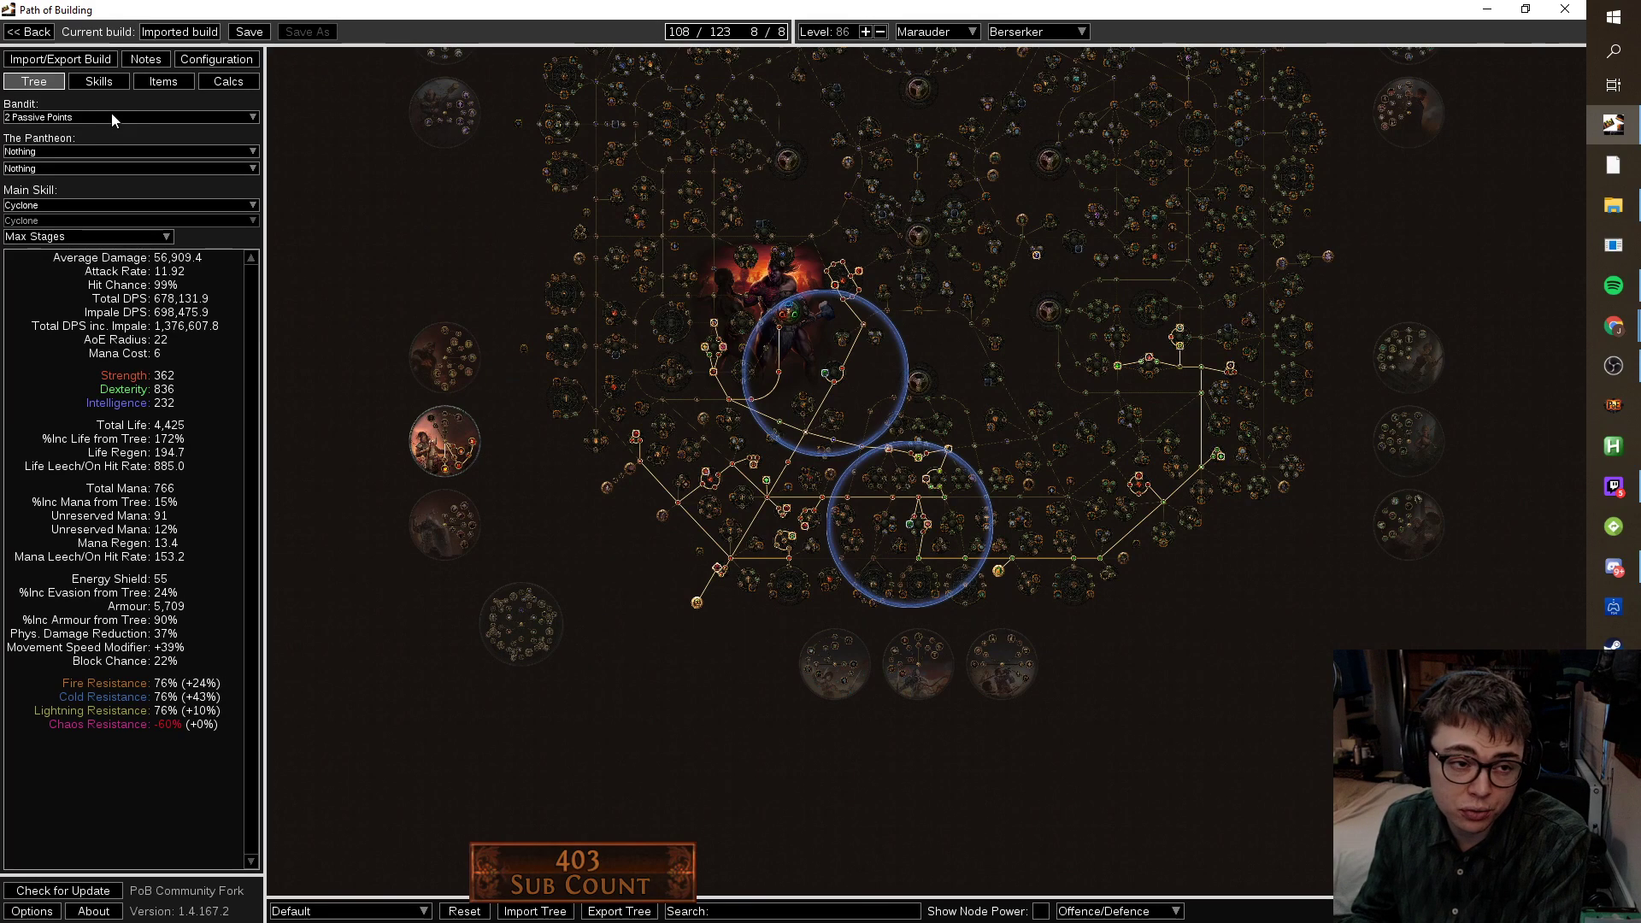
left_click(115, 83)
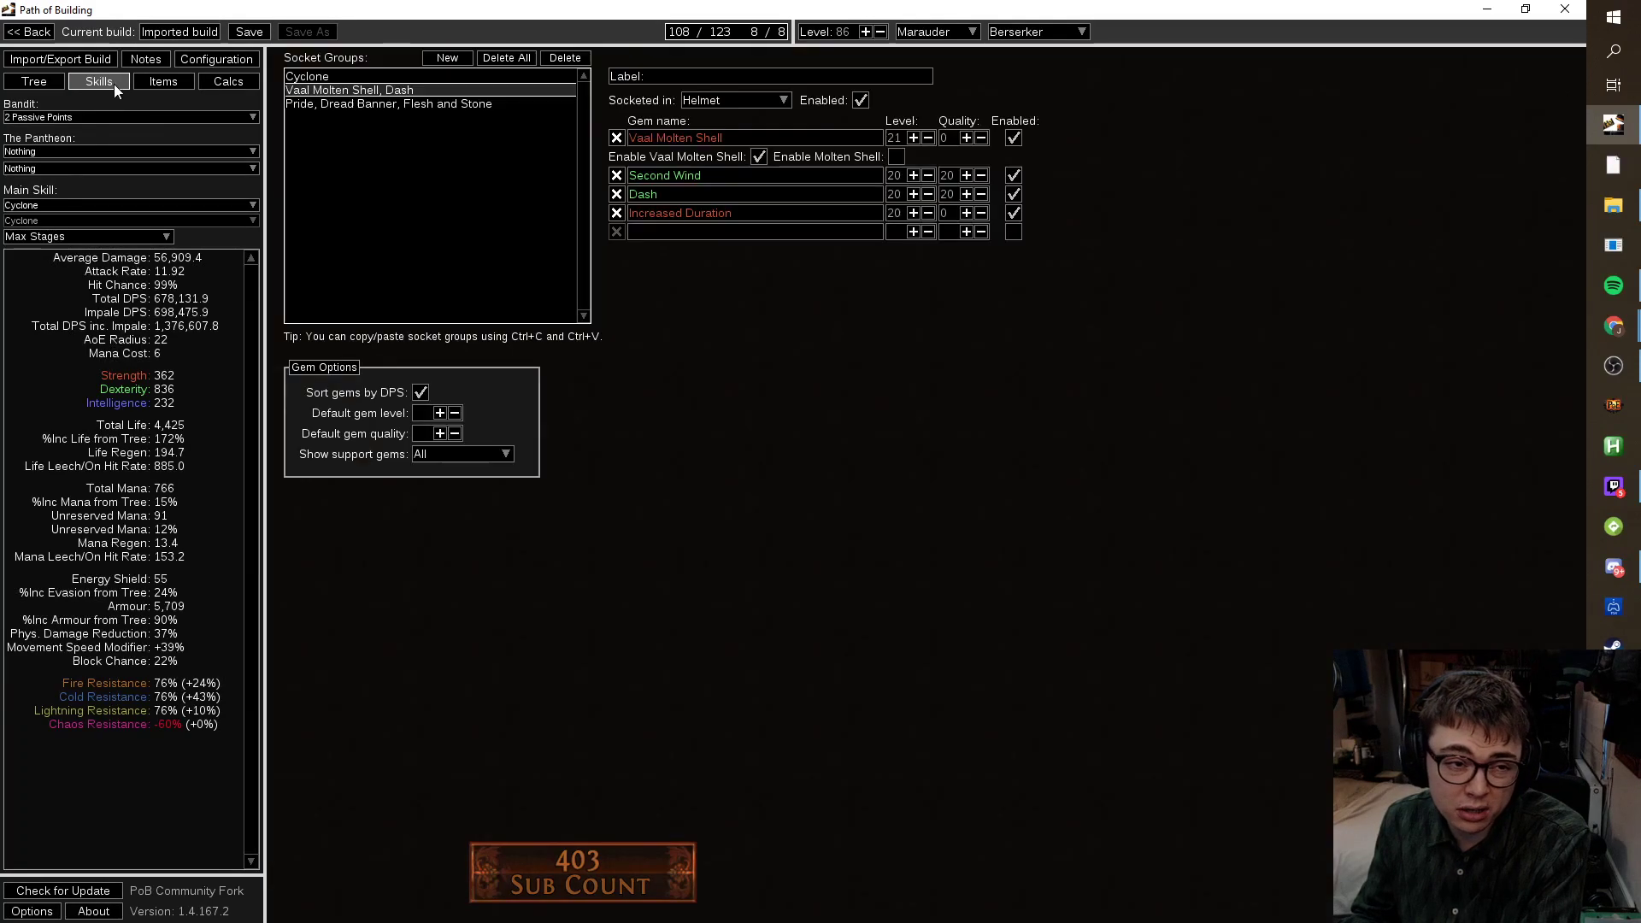
left_click(32, 78)
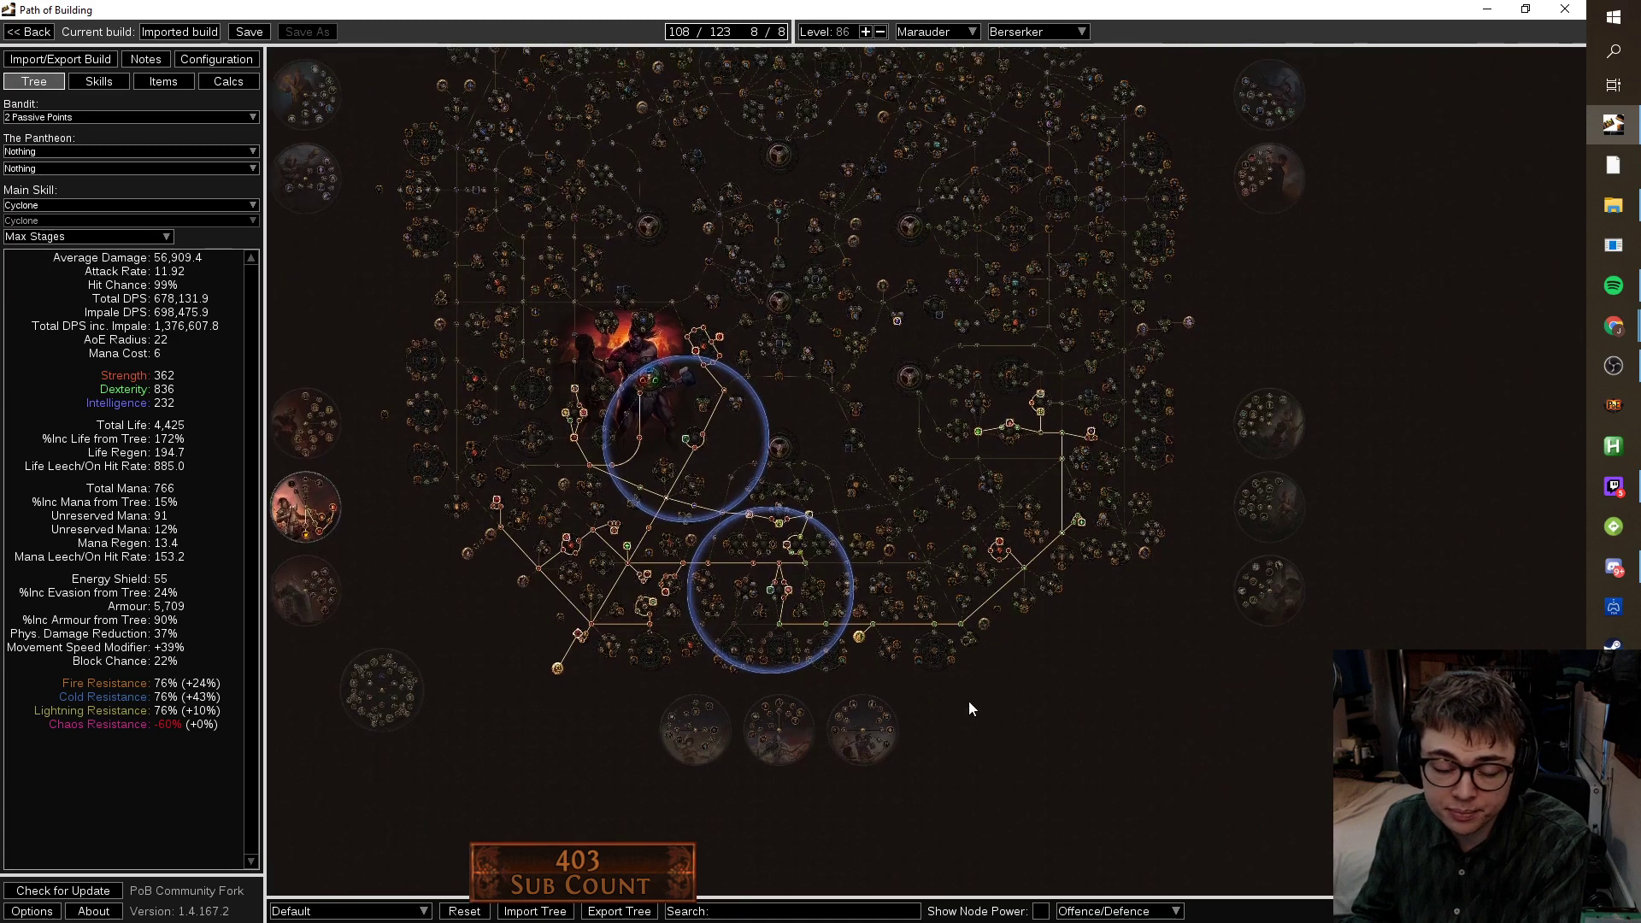
left_click_drag(976, 701, 1107, 658)
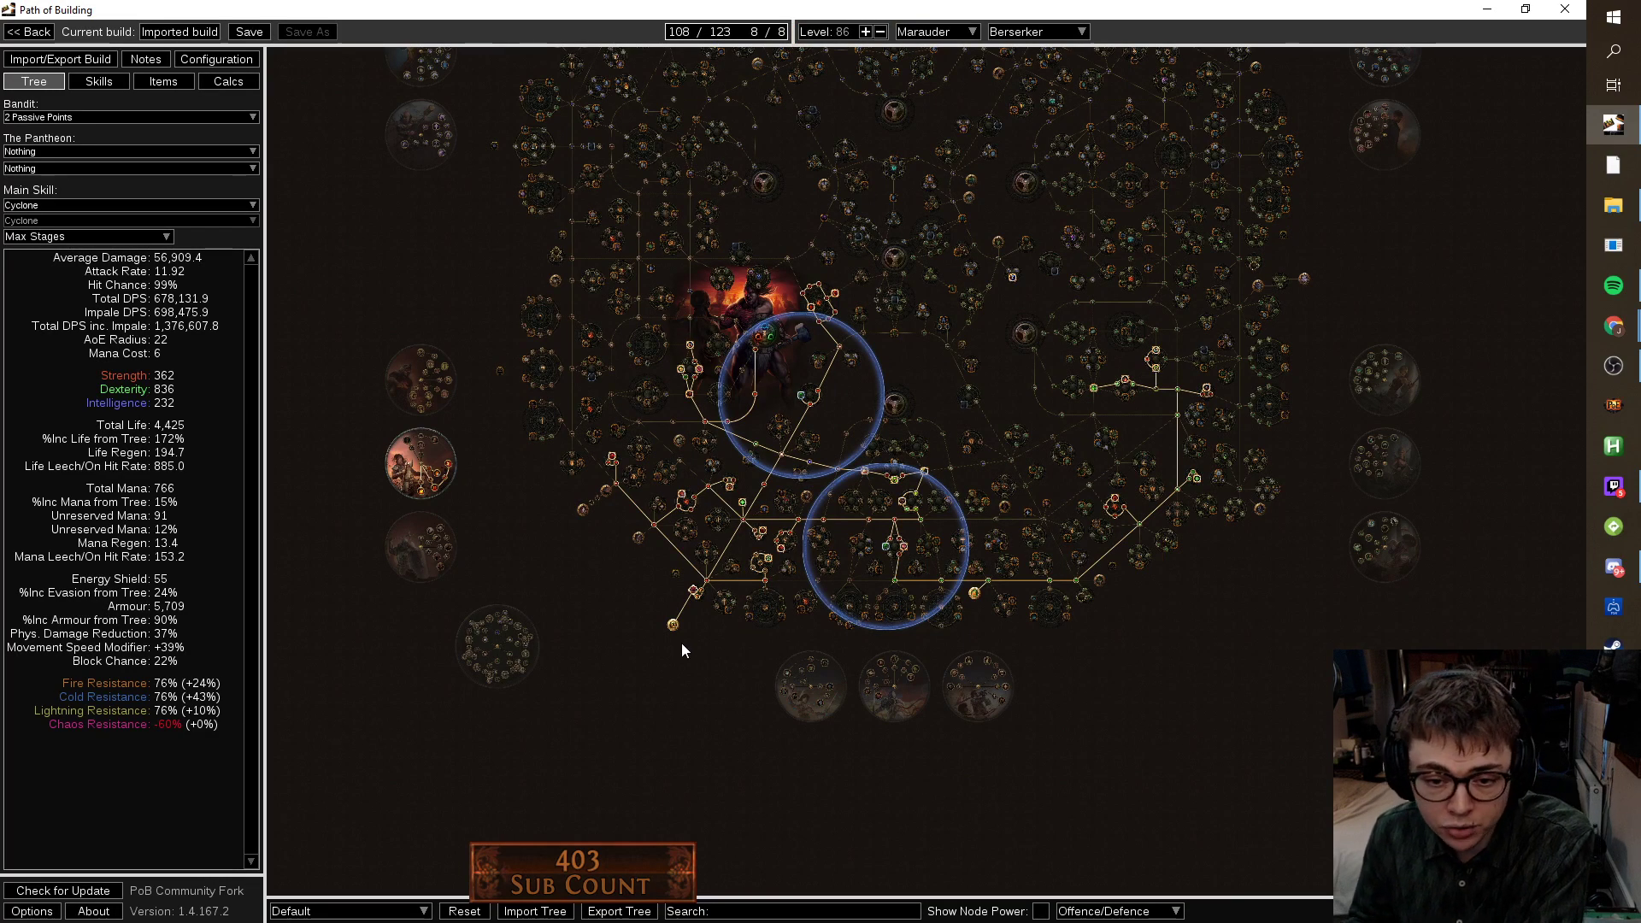
scroll(675, 644, "up", 5)
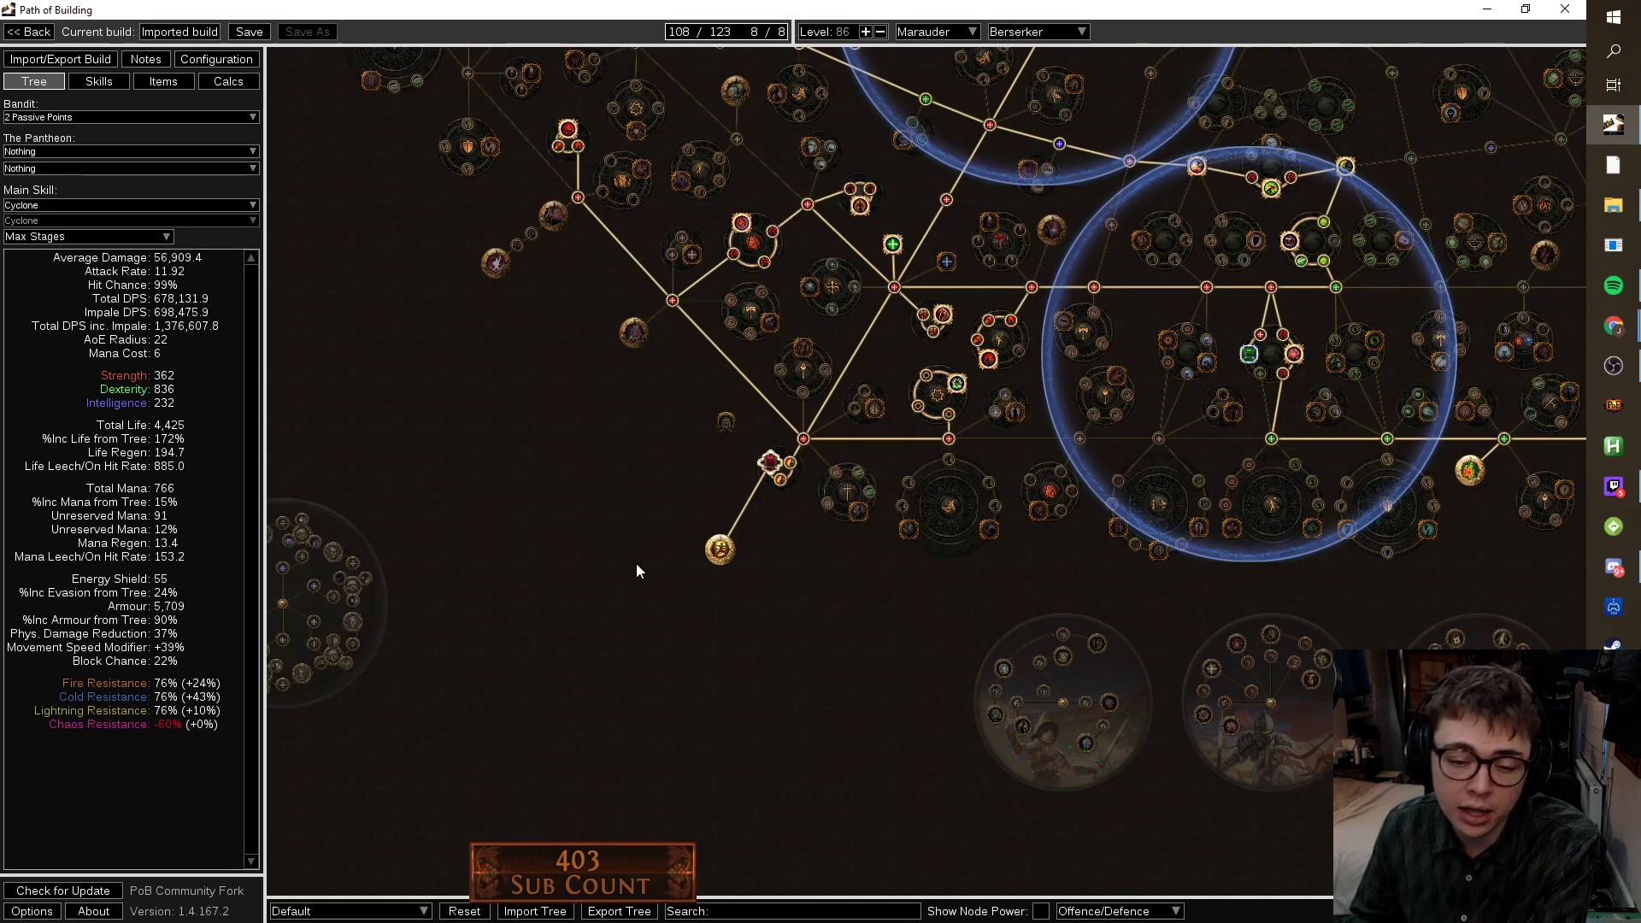
mouse_move(733, 549)
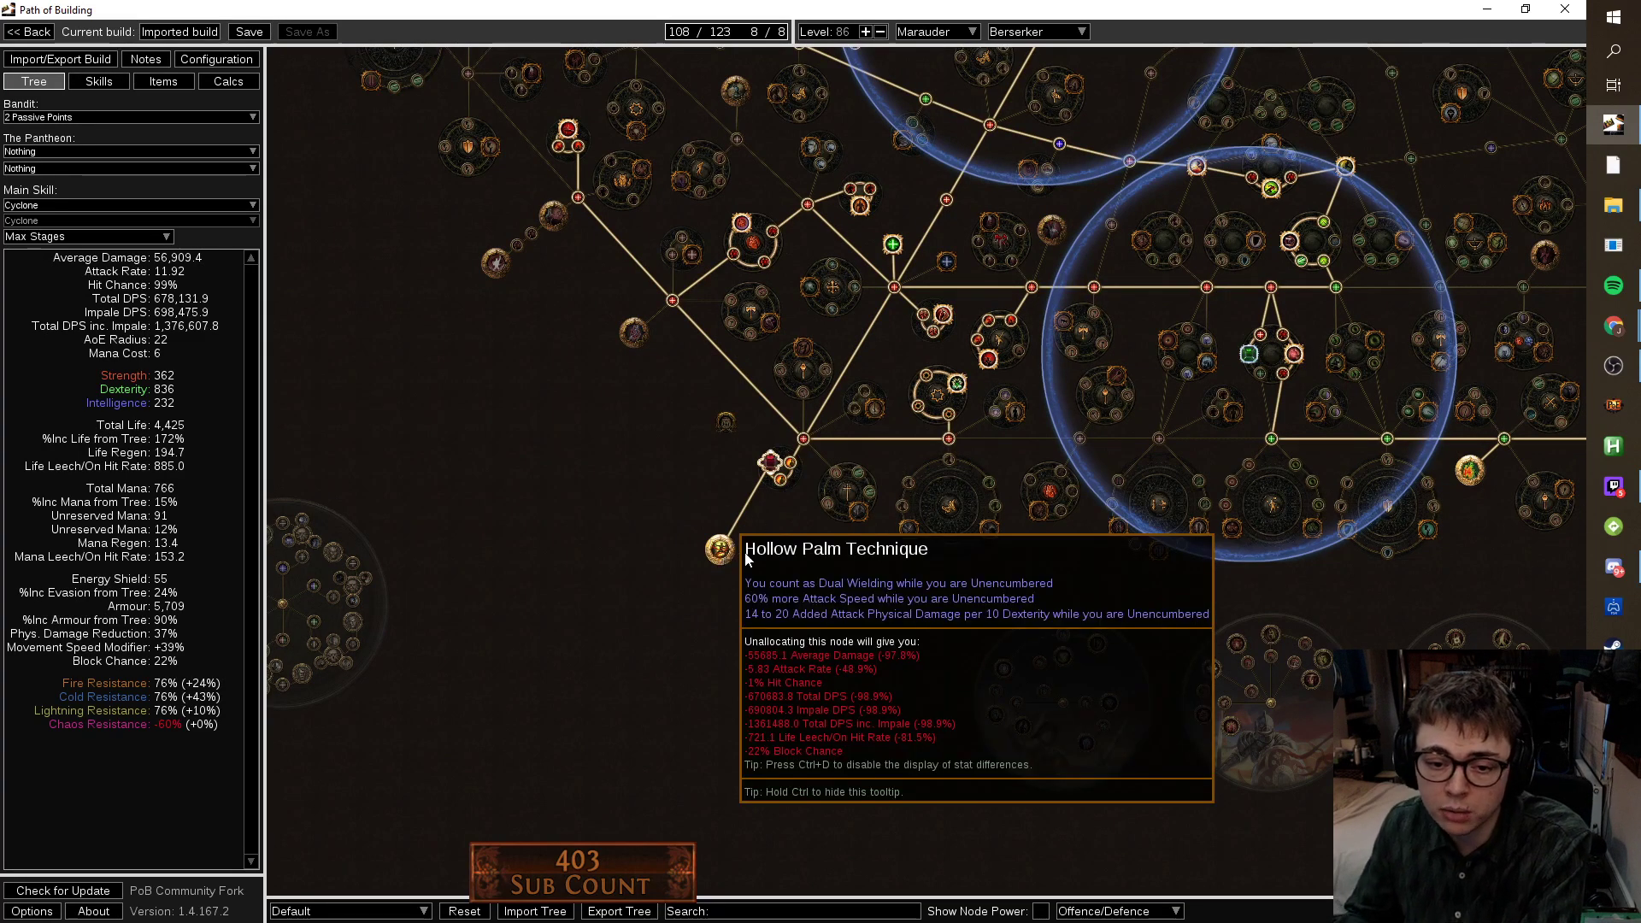
scroll(769, 551, "down", 4)
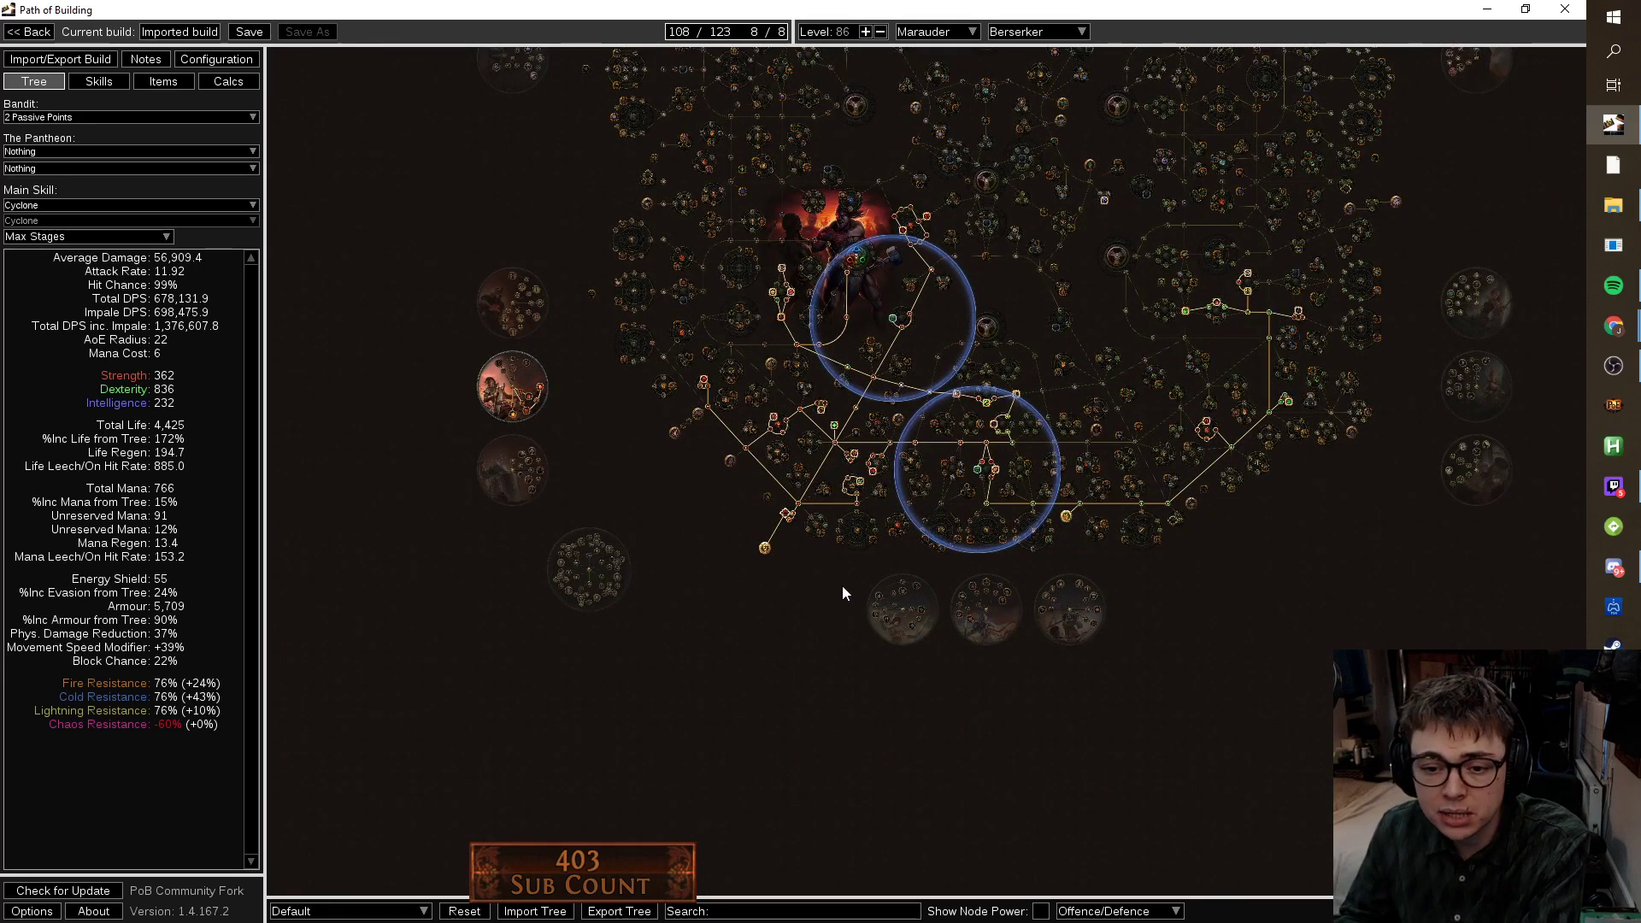
Turn on Show Node Power and compare dual-wield notables like Ambidexterity, Blade Barrier and Quickstep.
left_click(1041, 911)
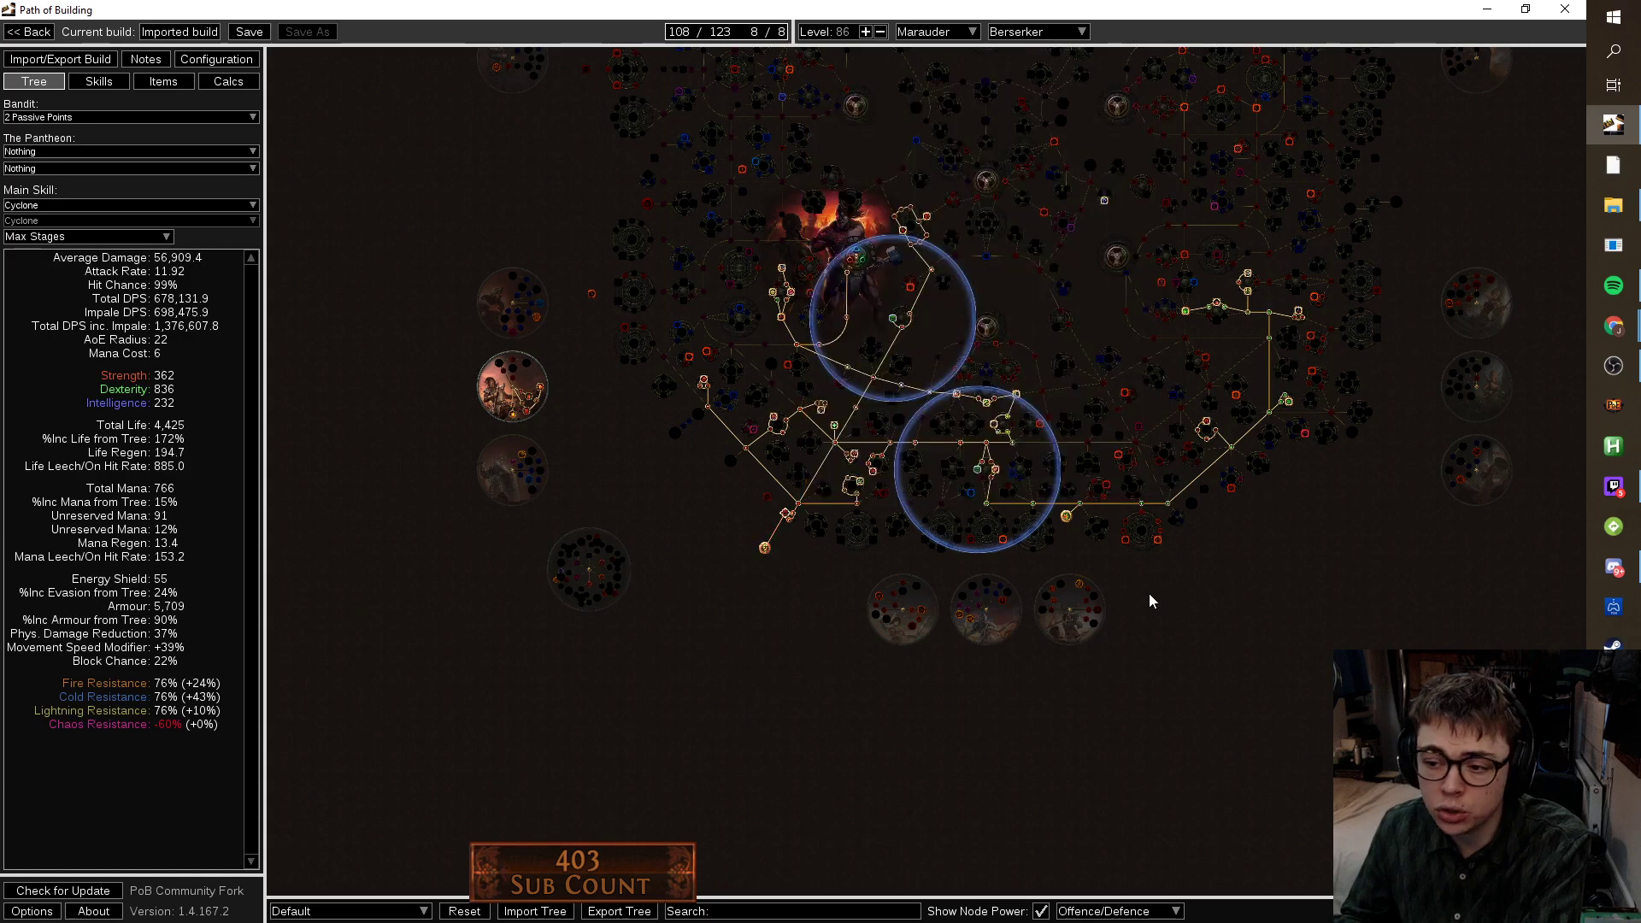
scroll(1140, 597, "up", 4)
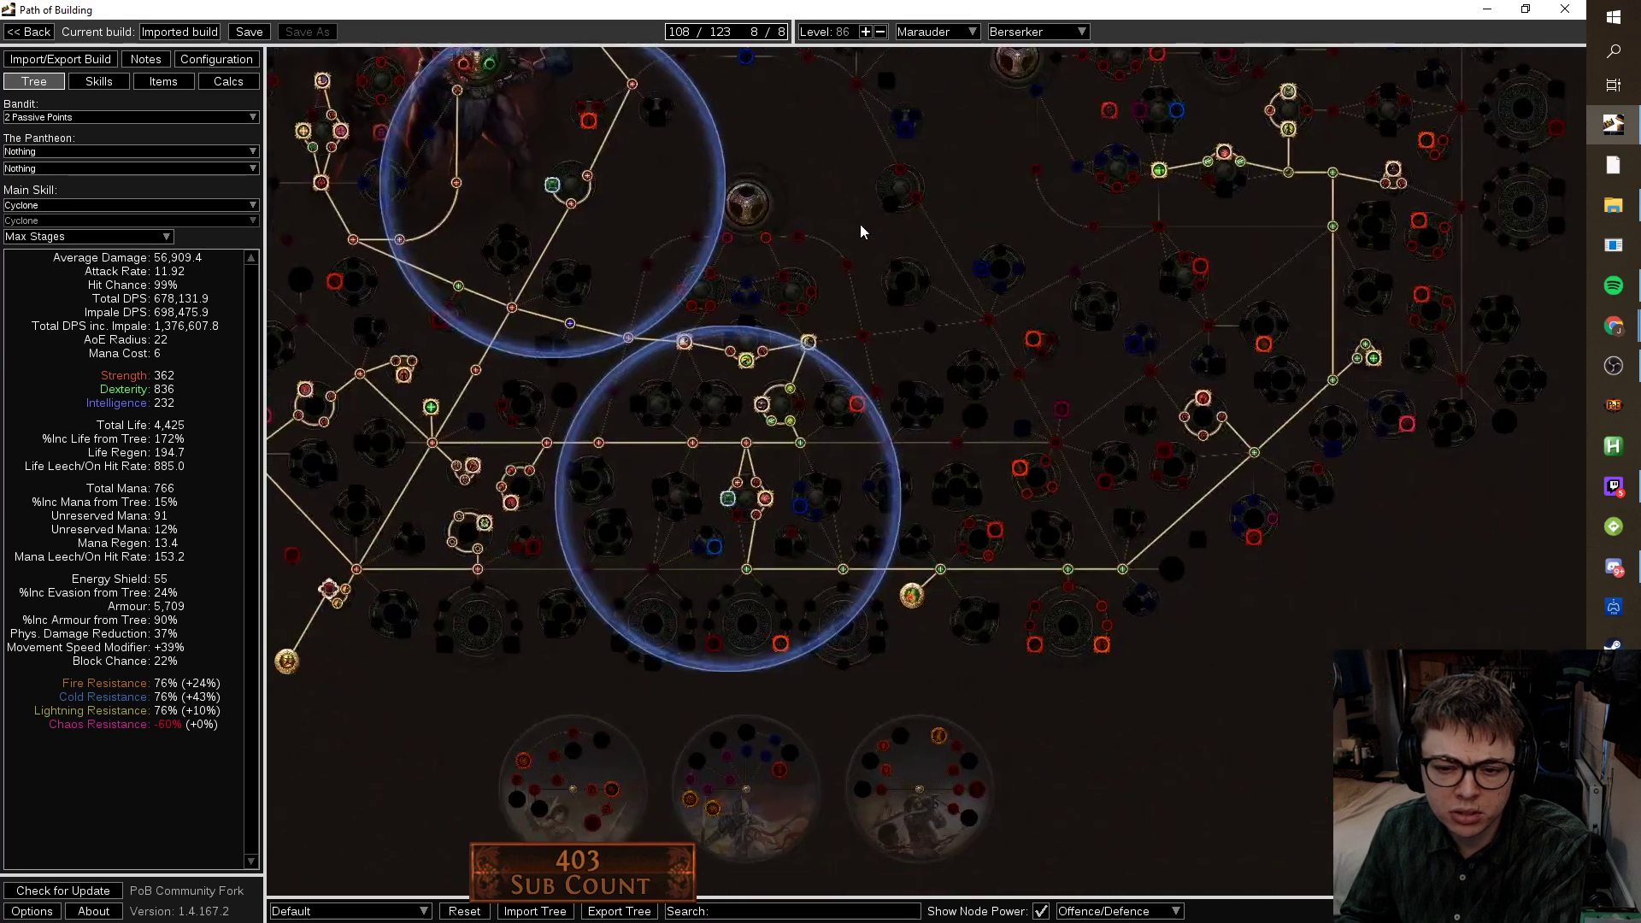
mouse_move(996, 532)
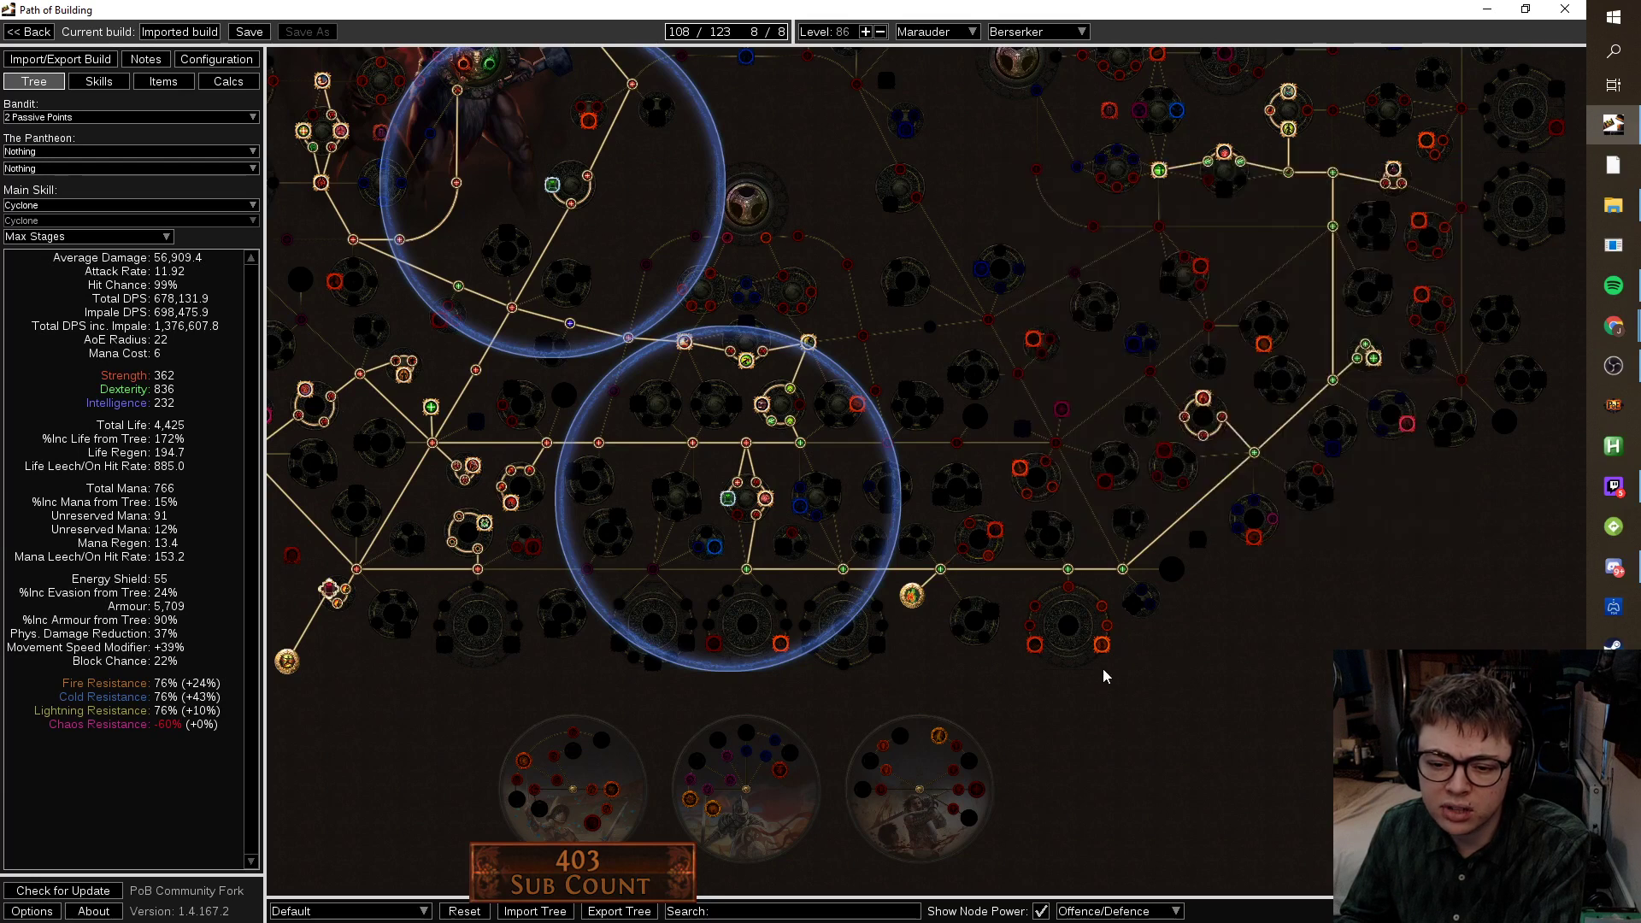
mouse_move(1105, 654)
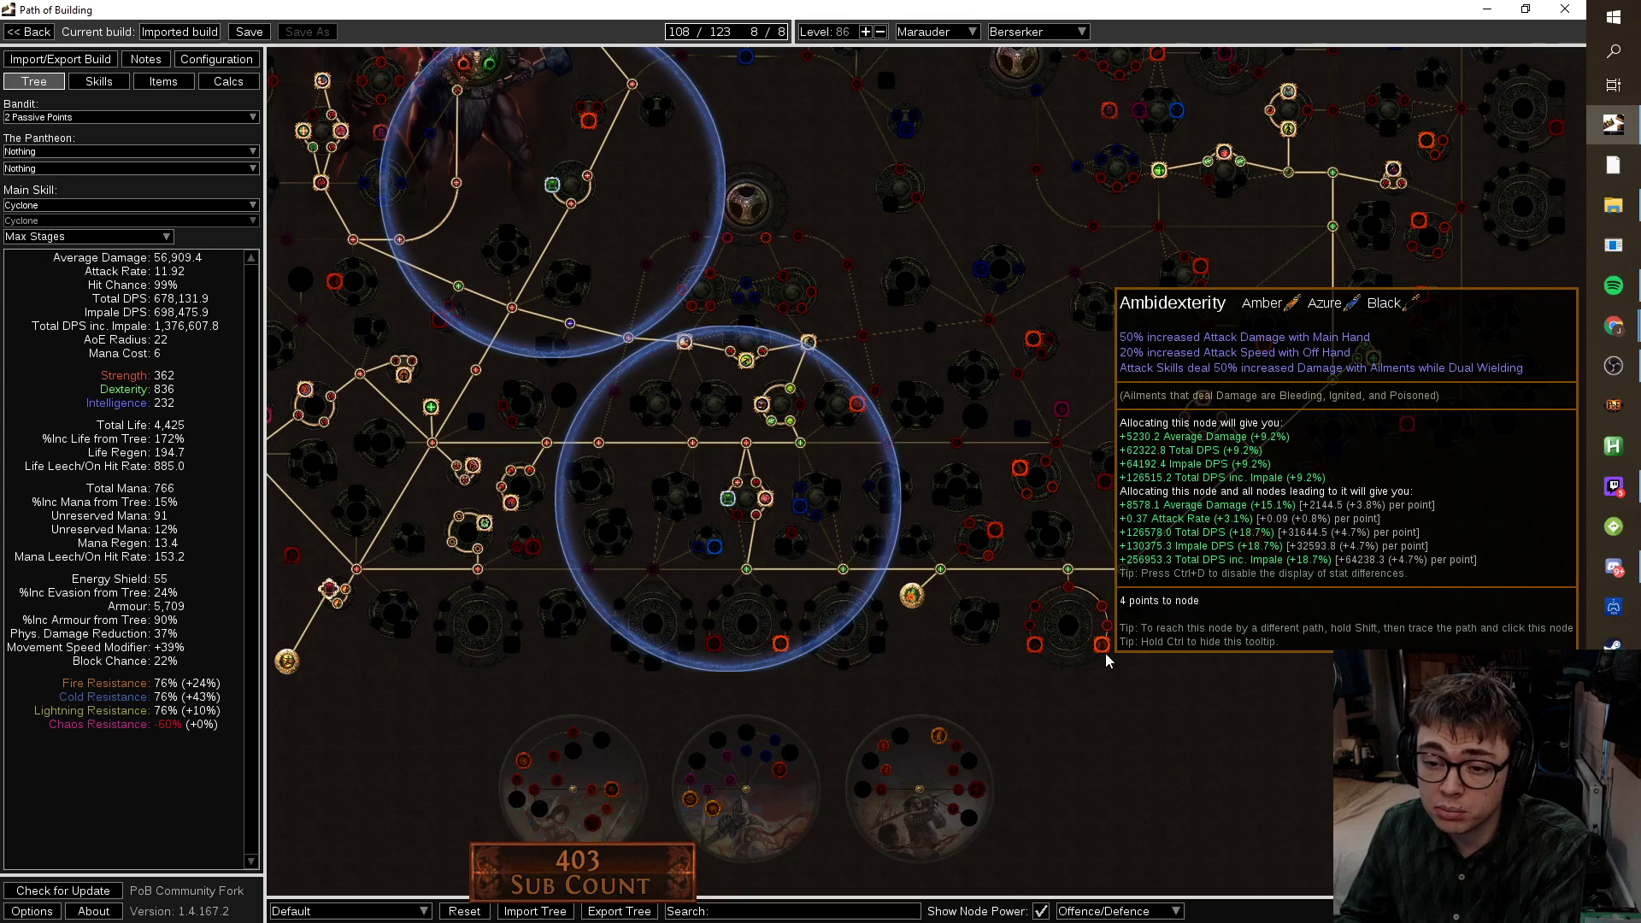
mouse_move(1039, 649)
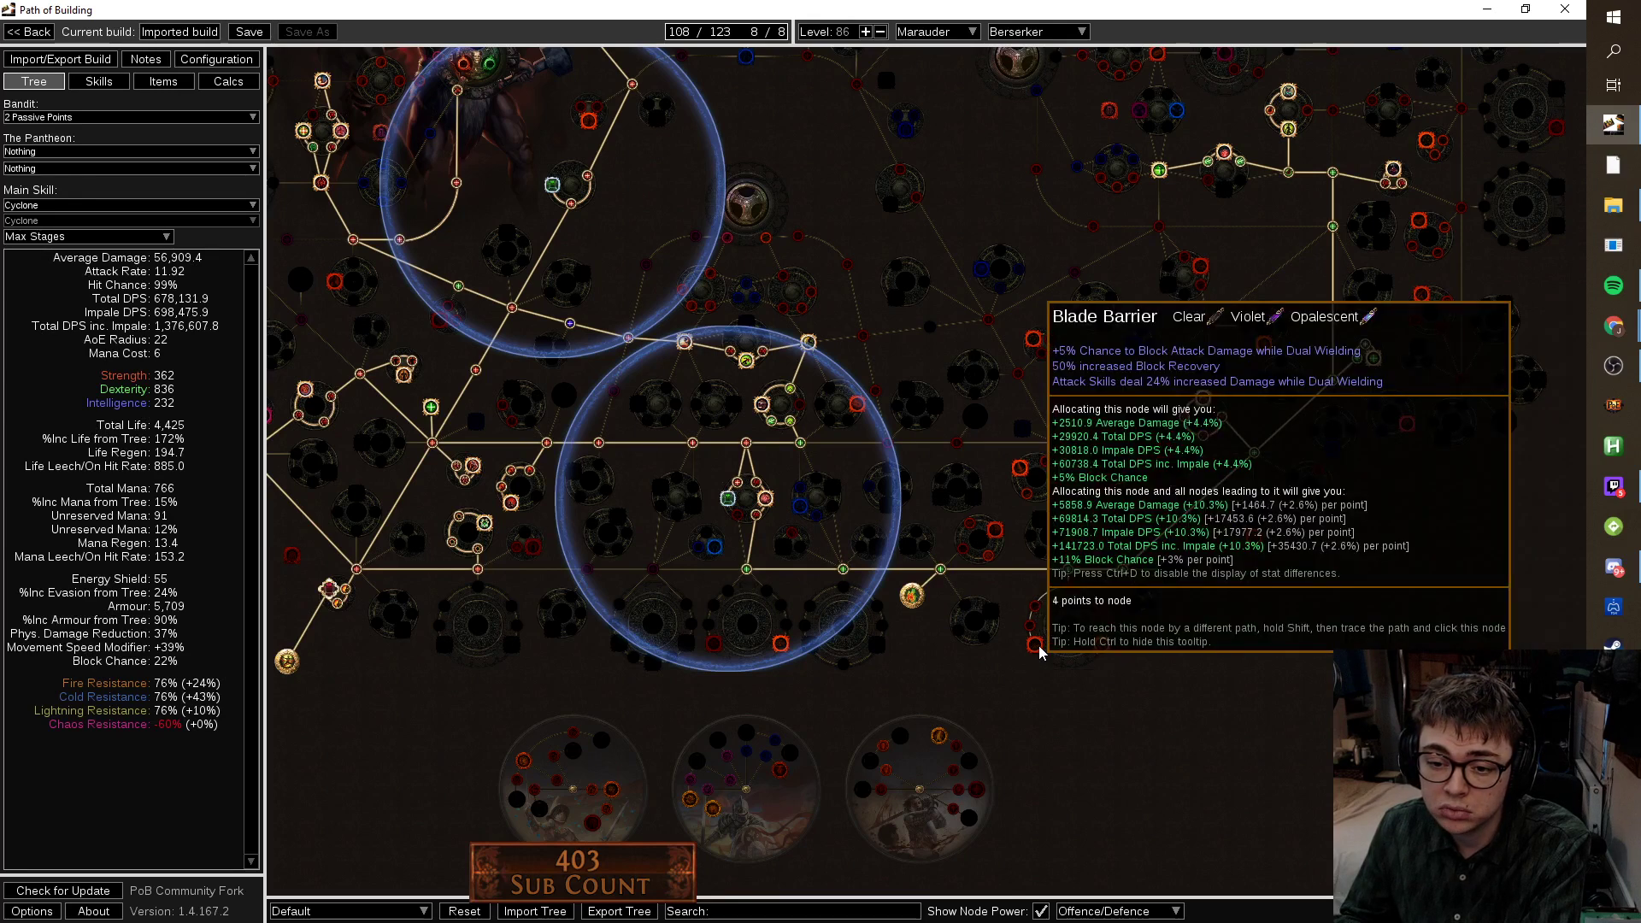
left_click_drag(1242, 627, 1161, 624)
mouse_move(1323, 437)
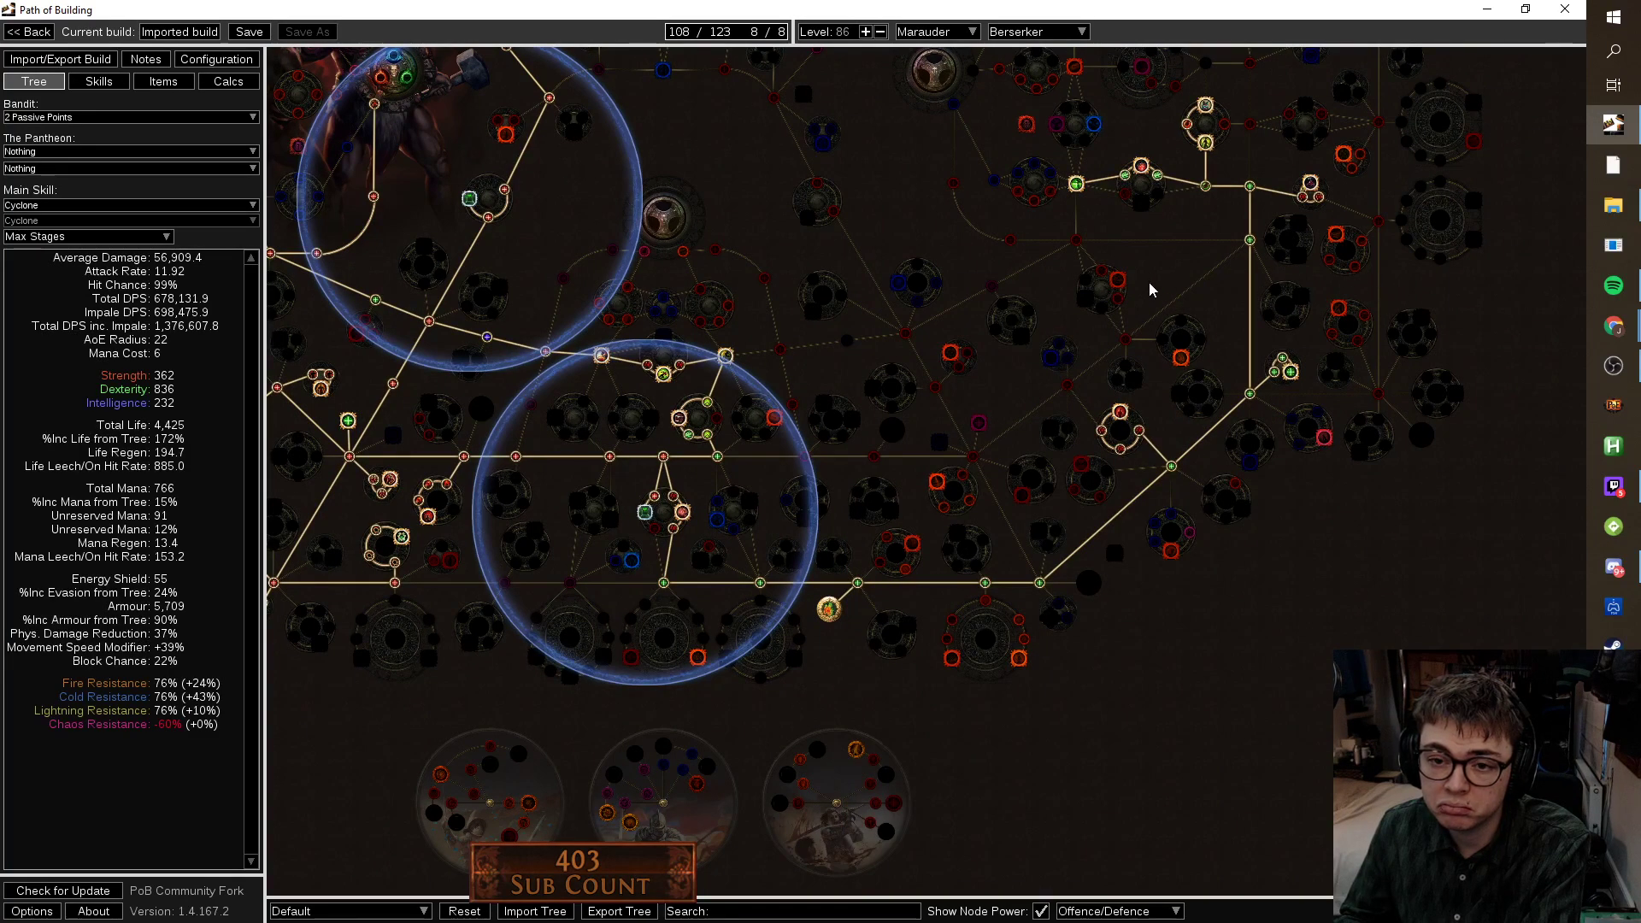
mouse_move(1121, 285)
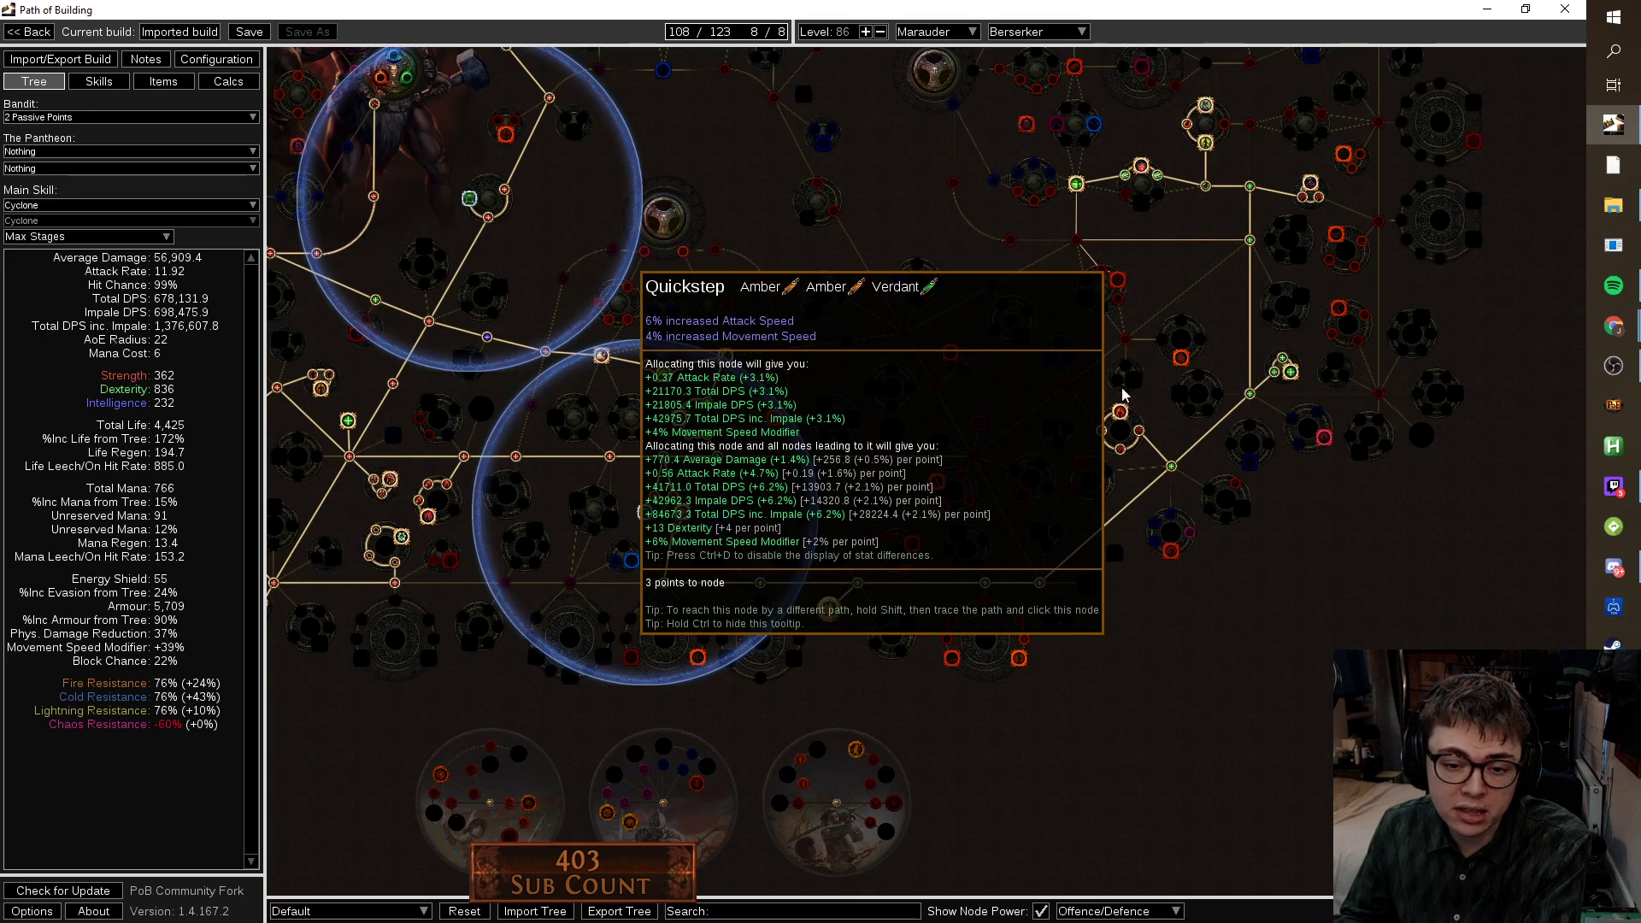
left_click_drag(1146, 597, 1179, 432)
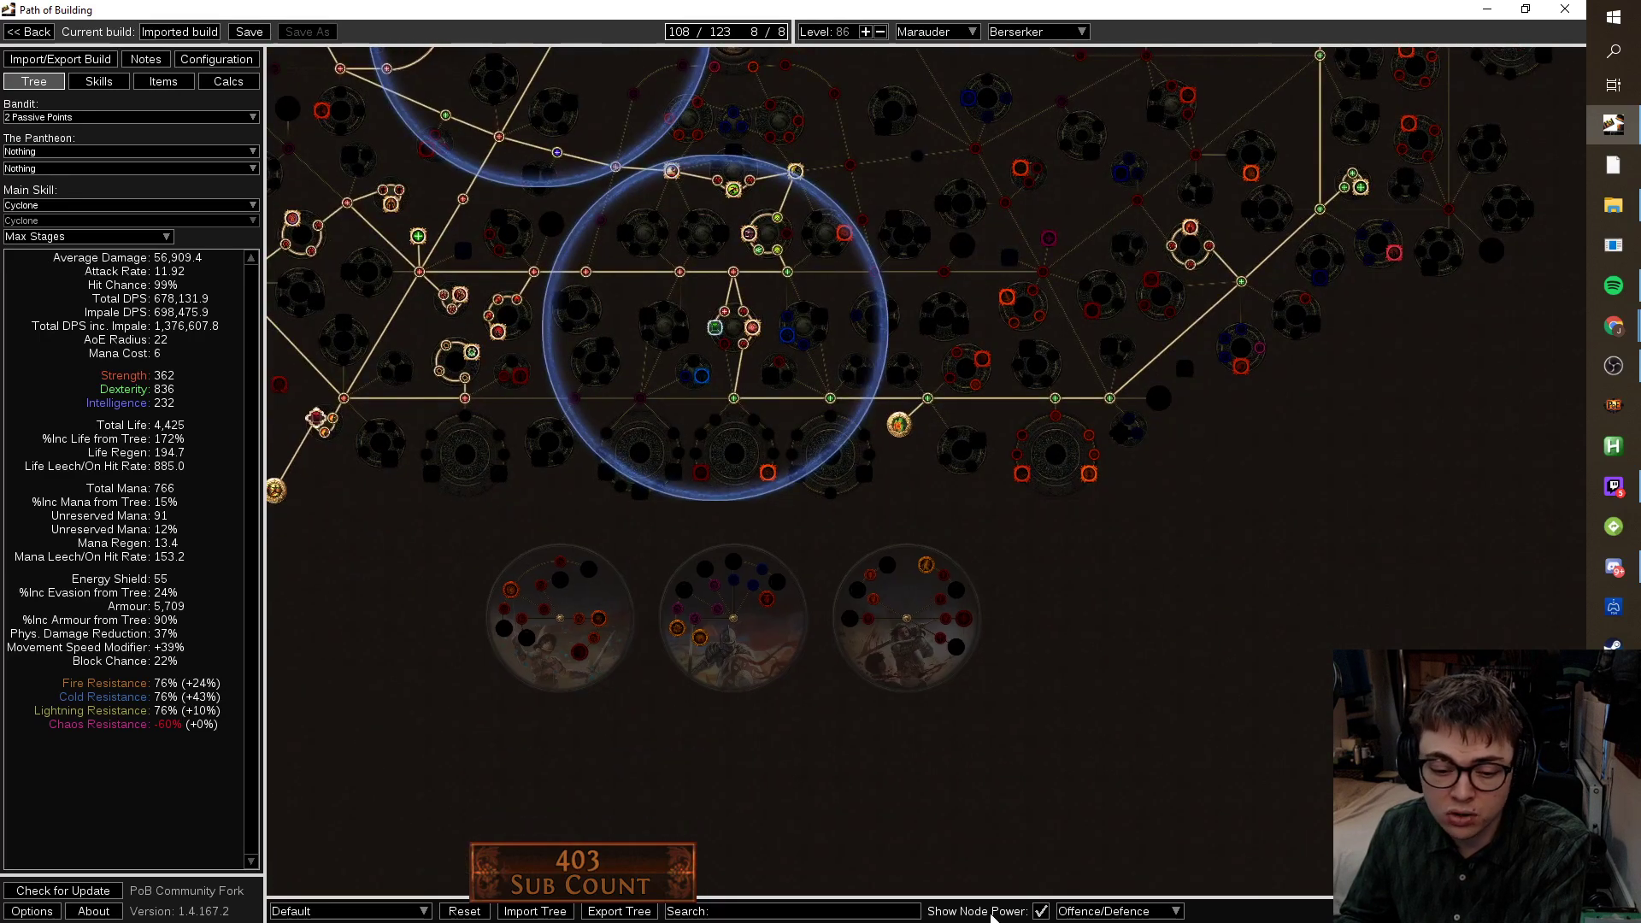
Turn the node power colouring off and zoom into the dual-wield cluster wheel.
left_click(1040, 911)
scroll(1137, 509, "up", 7)
mouse_move(851, 166)
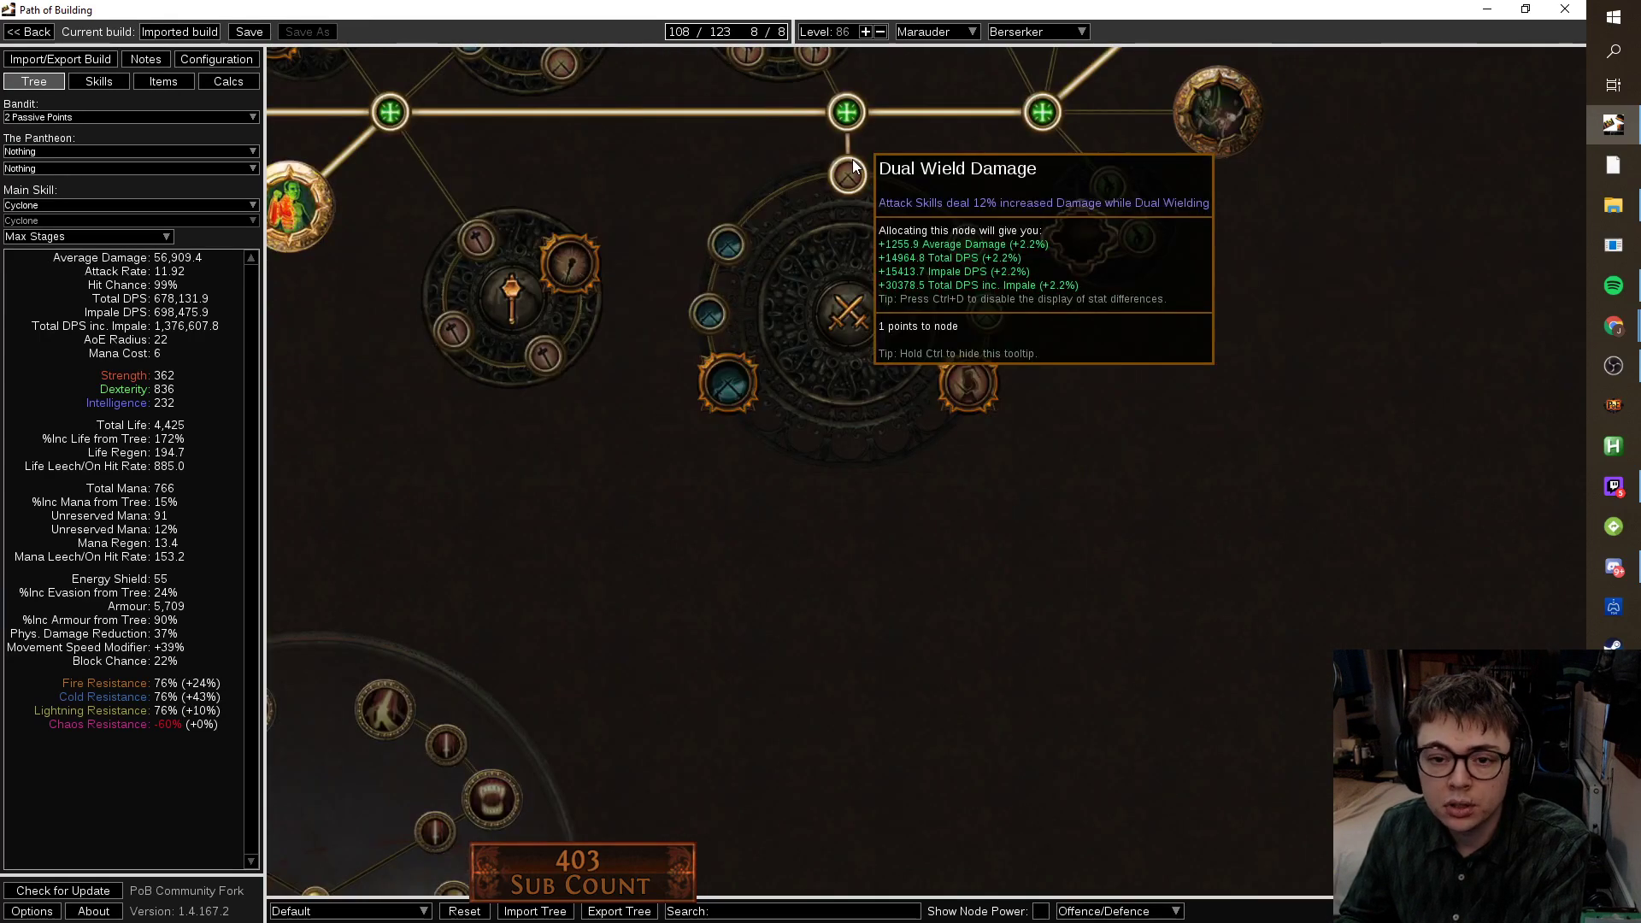
mouse_move(955, 241)
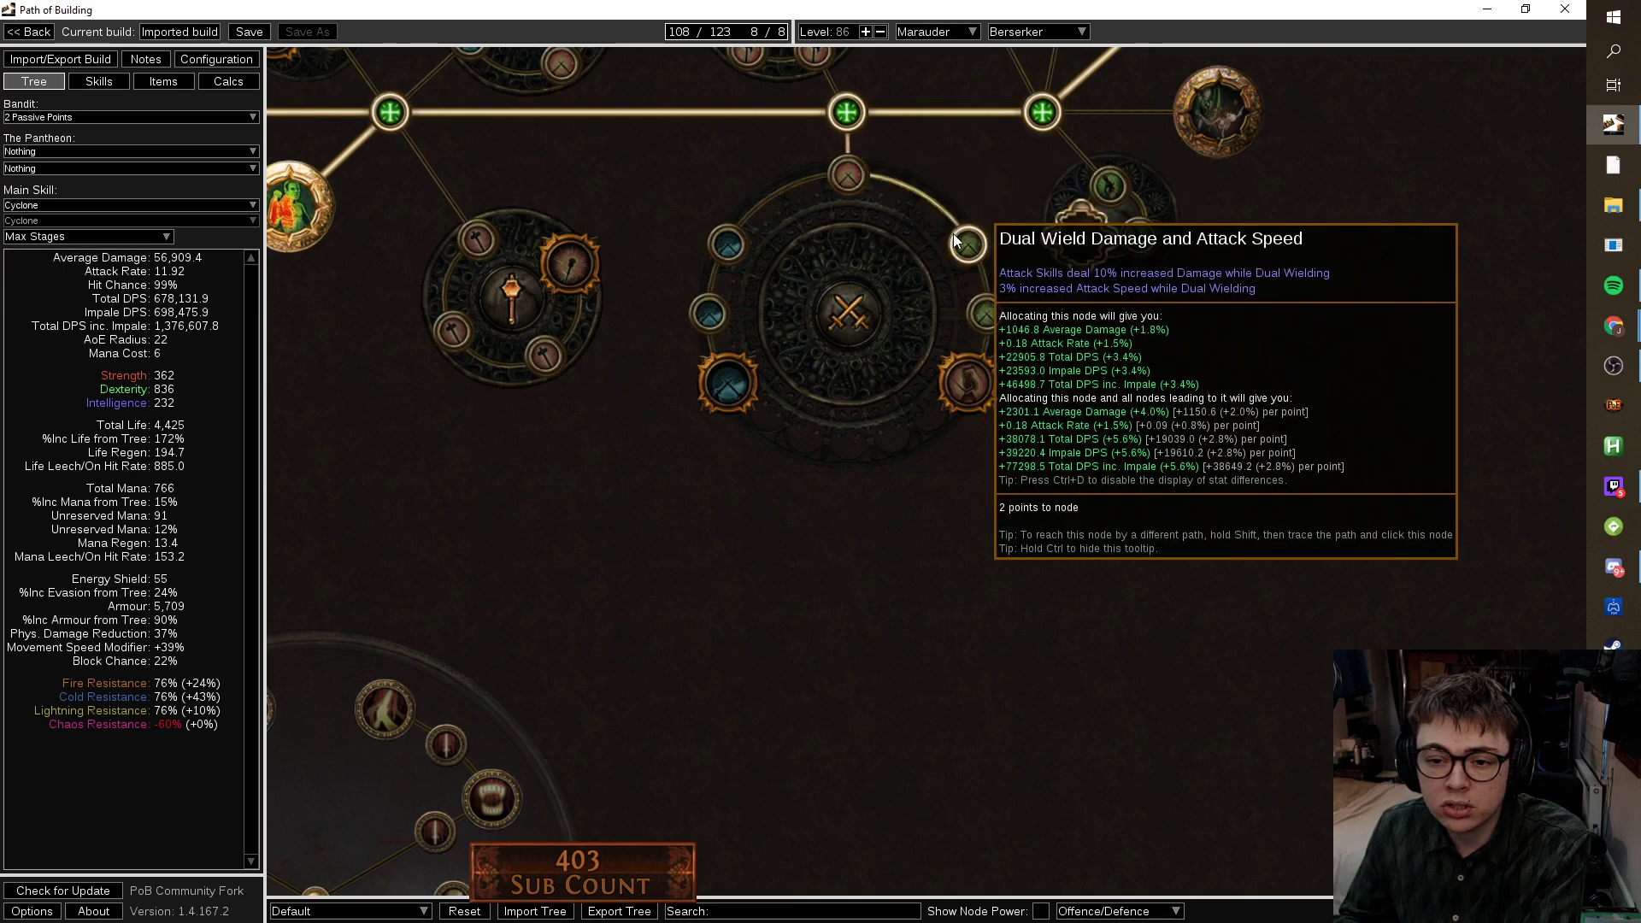
mouse_move(994, 388)
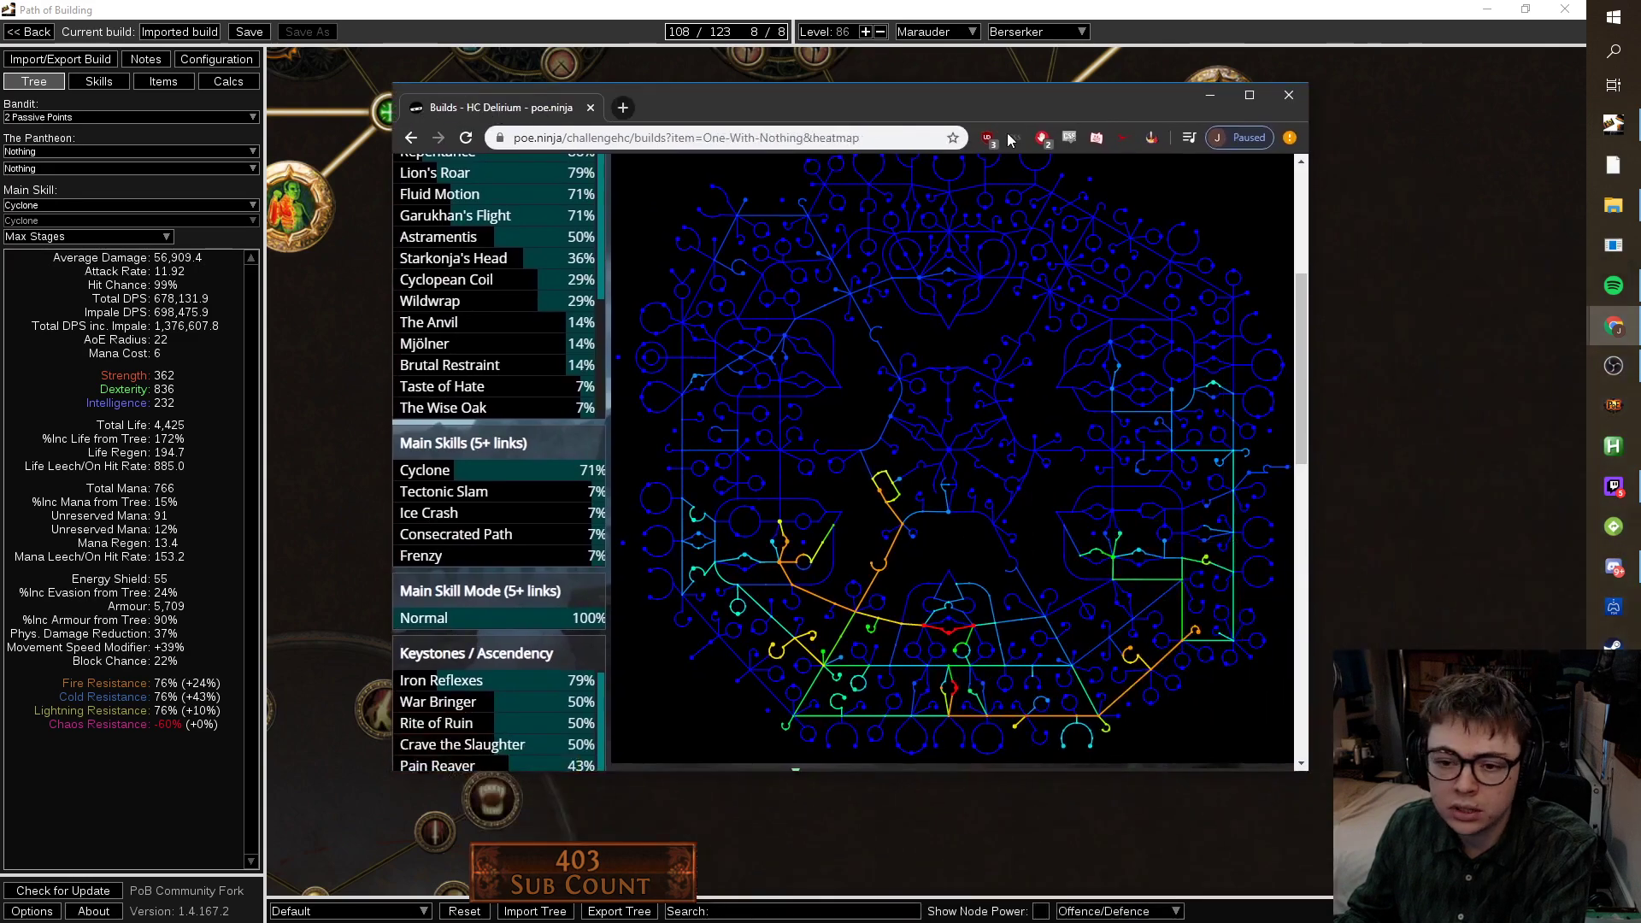
left_click(1253, 99)
scroll(1306, 428, "down", 2)
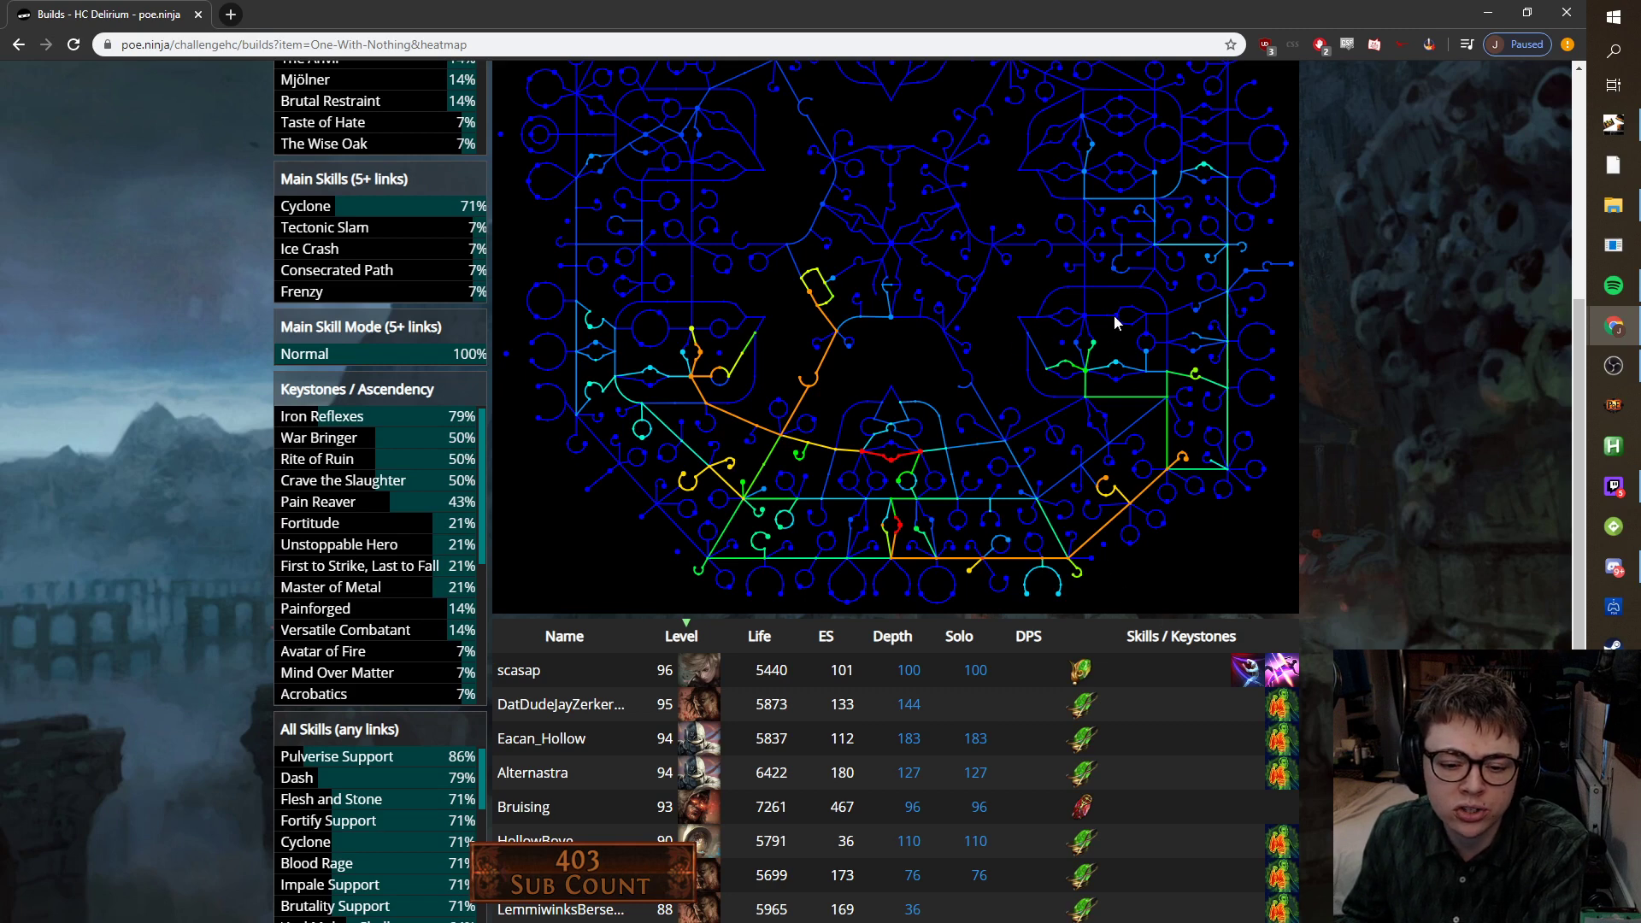
Close poe.ninja and allocate Heart of Oak with its Evasion and Life path nodes.
left_click(1566, 12)
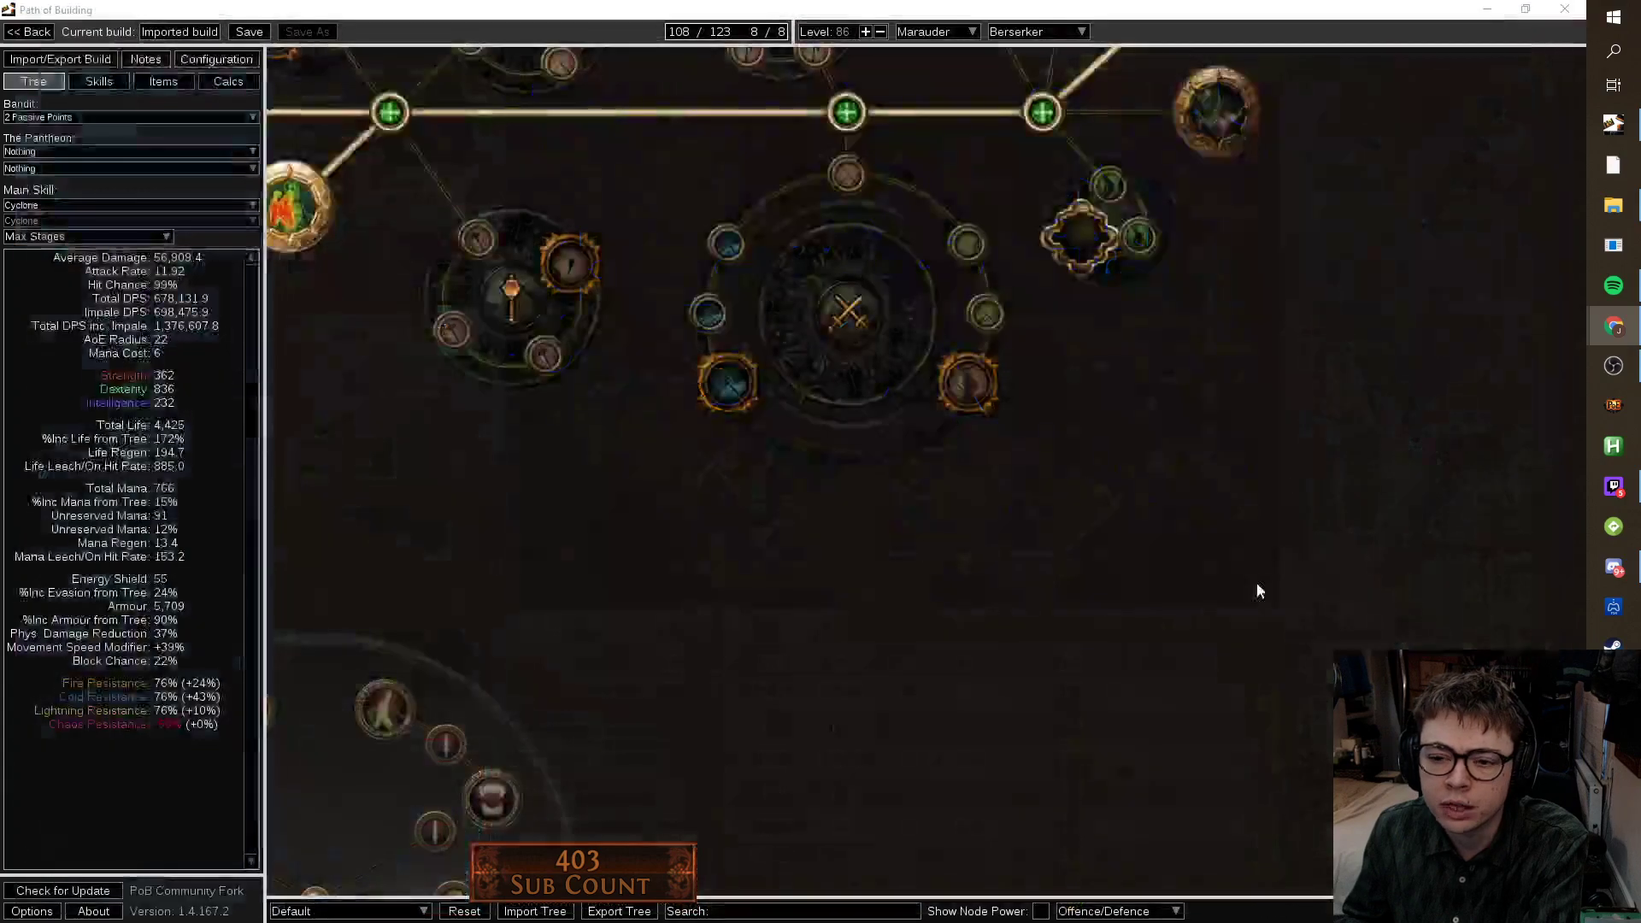
scroll(1249, 423, "down", 3)
scroll(1179, 340, "up", 4)
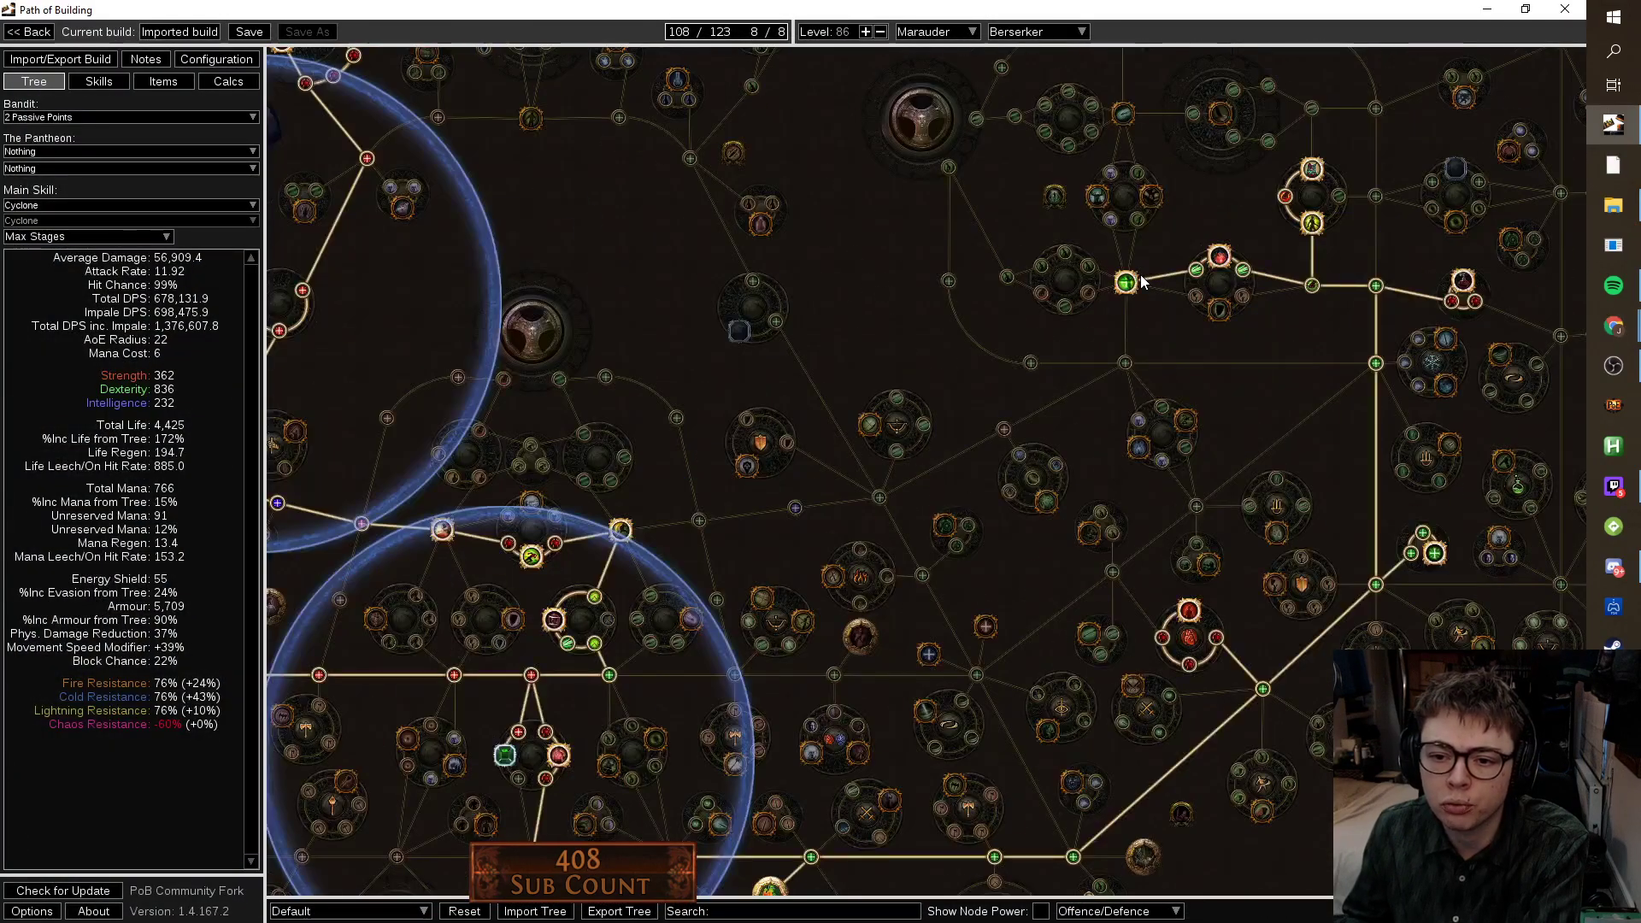
scroll(905, 268, "up", 3)
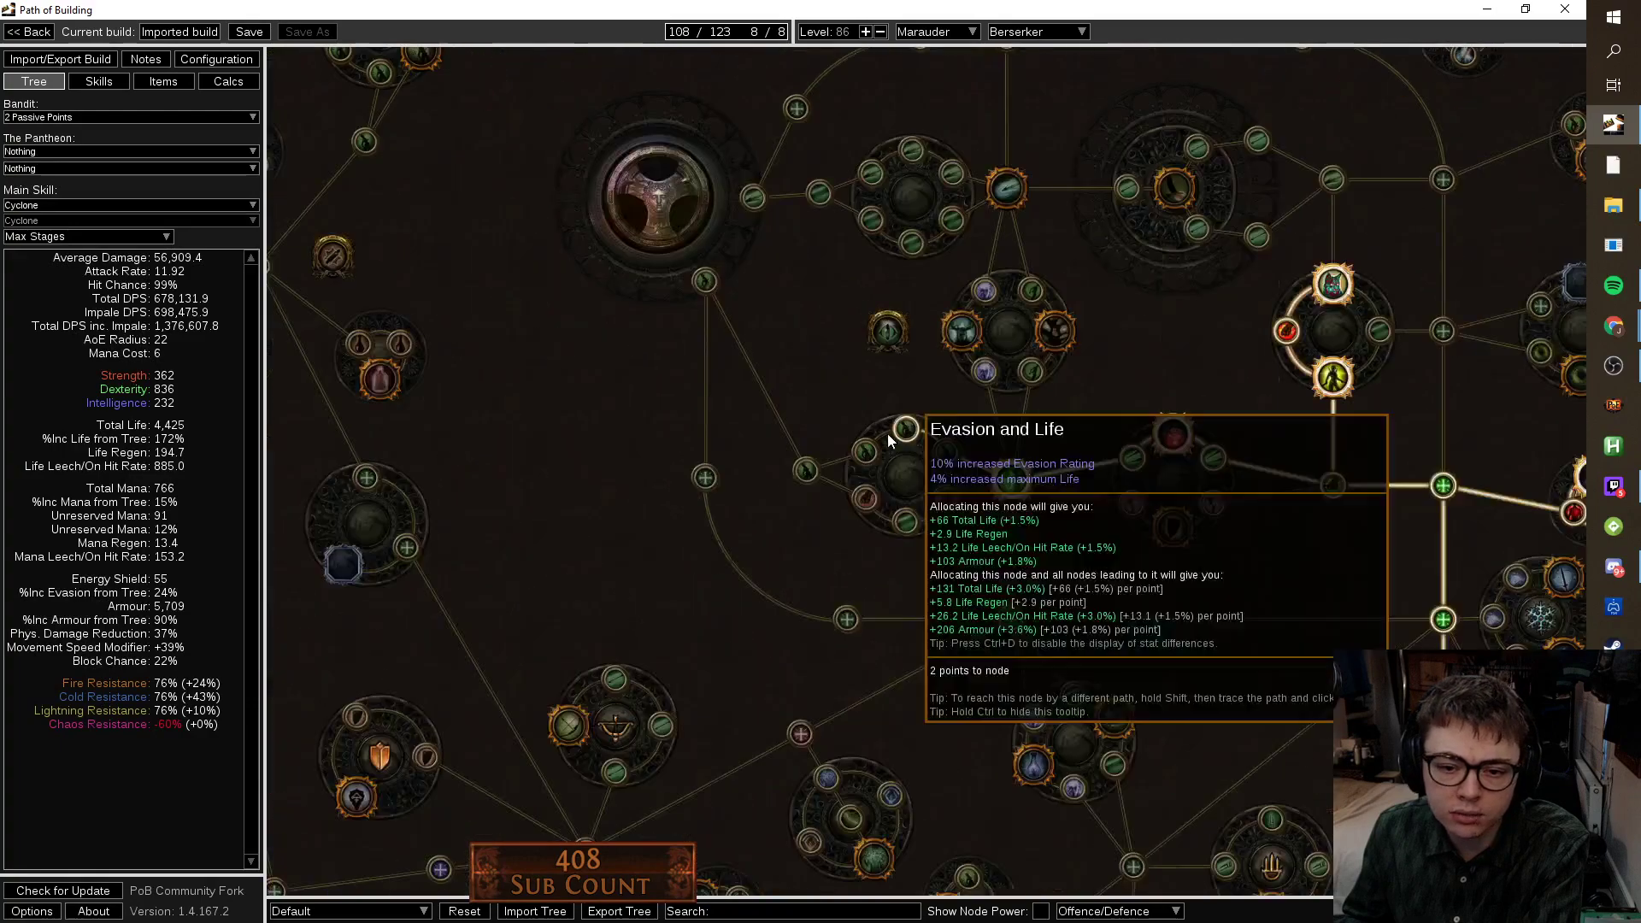
left_click(866, 452)
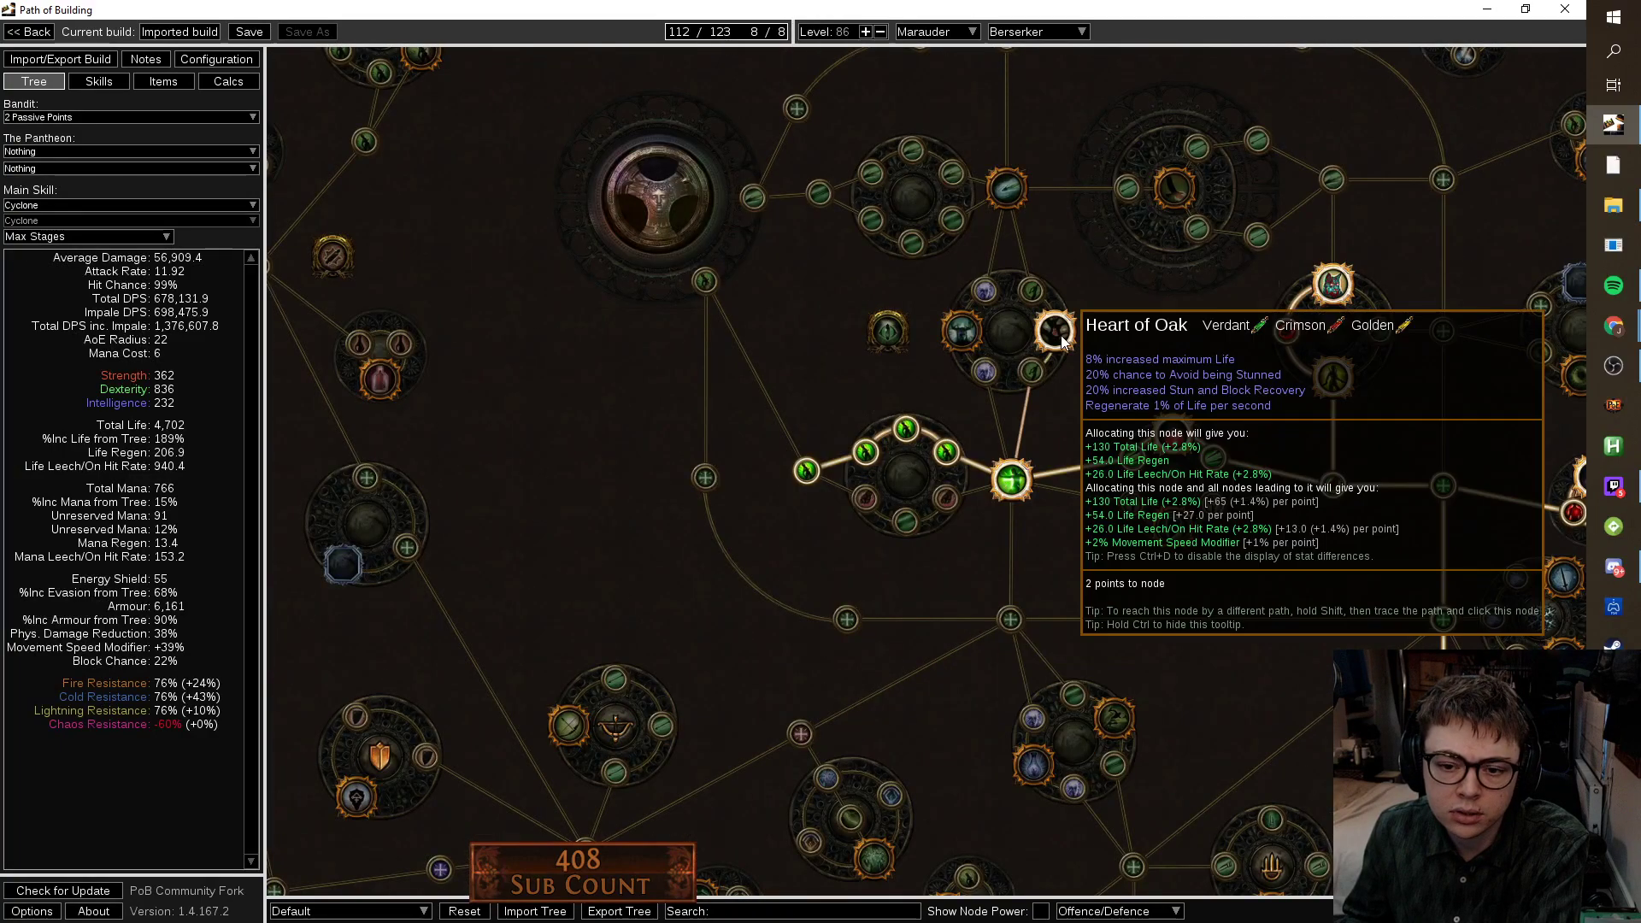
left_click(1056, 331)
scroll(1120, 547, "down", 4)
left_click_drag(1264, 754, 1301, 598)
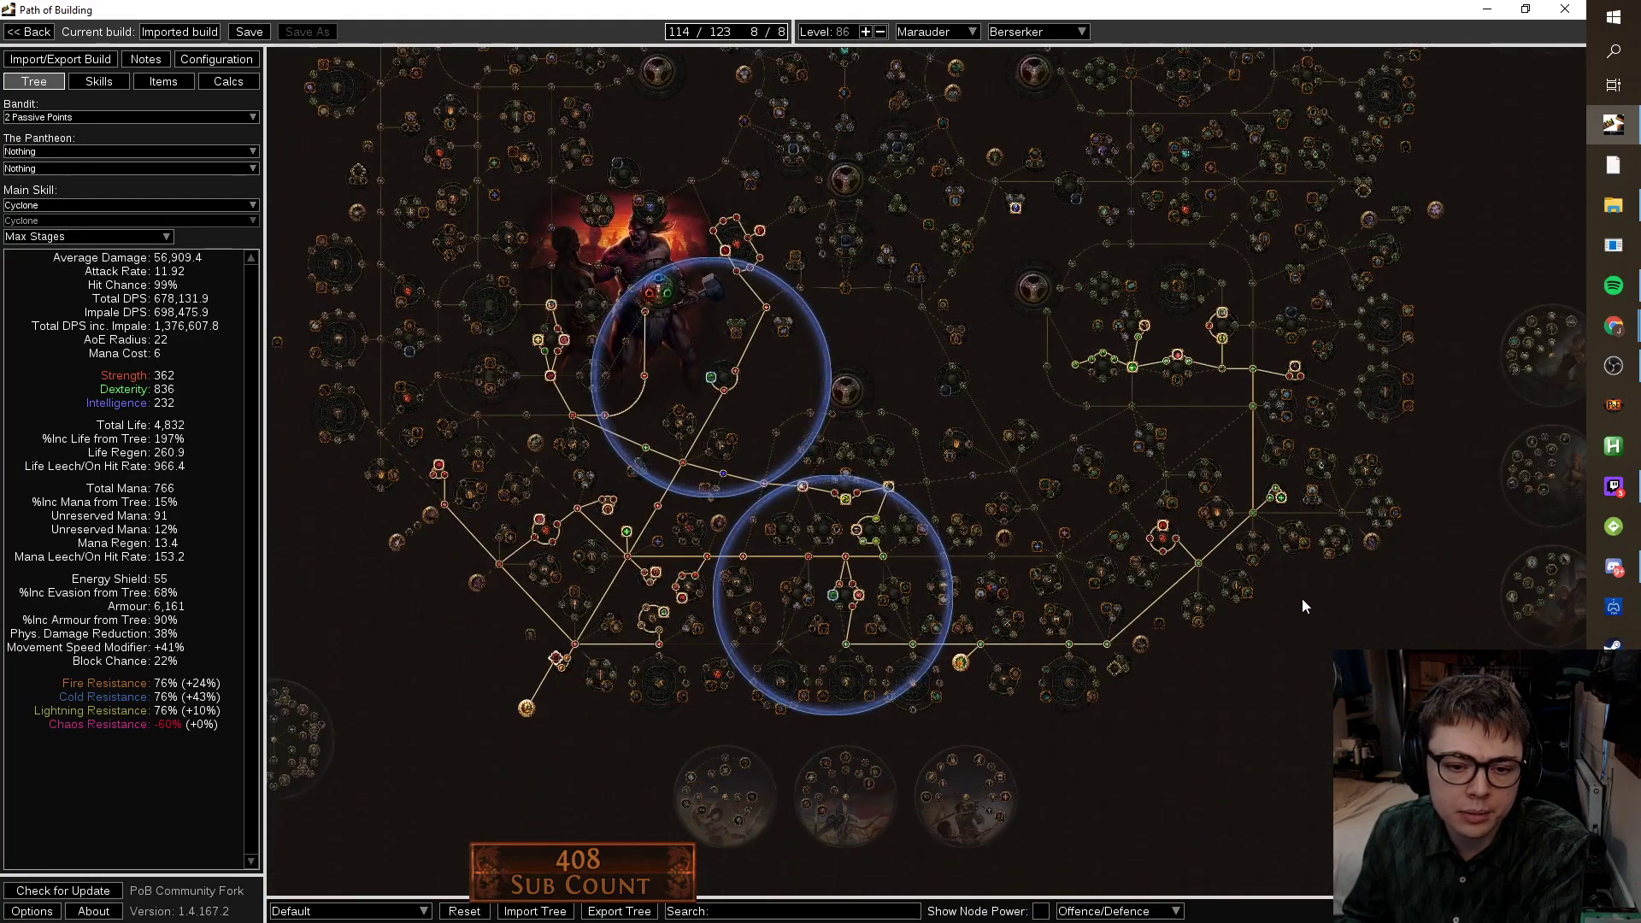
scroll(854, 622, "up", 3)
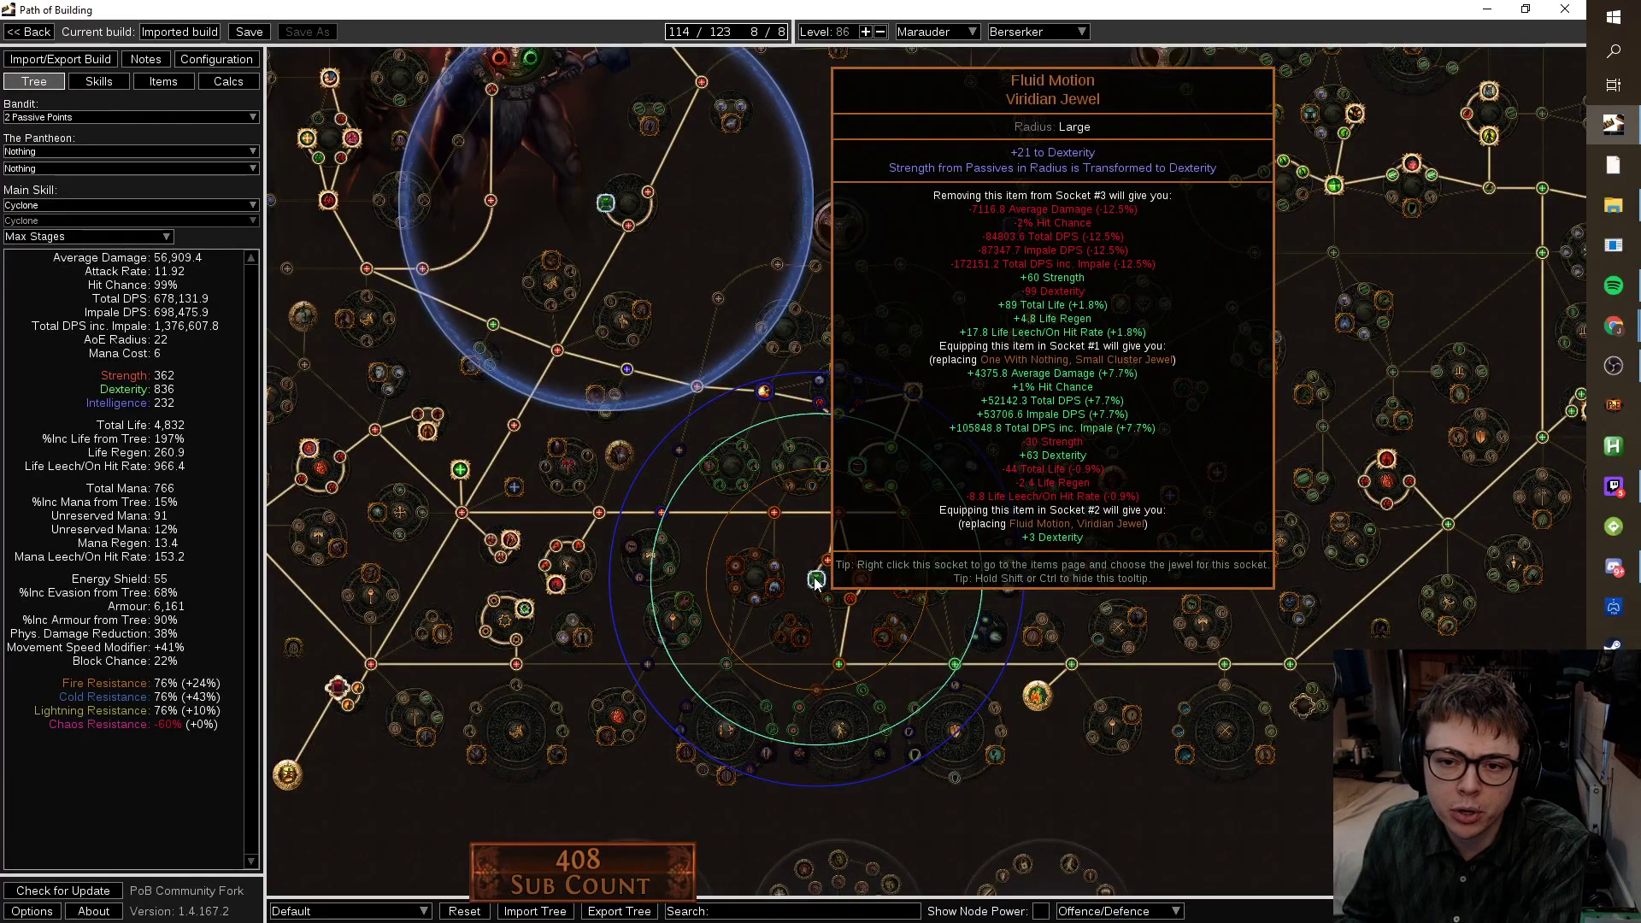
left_click_drag(834, 822, 859, 764)
mouse_move(802, 456)
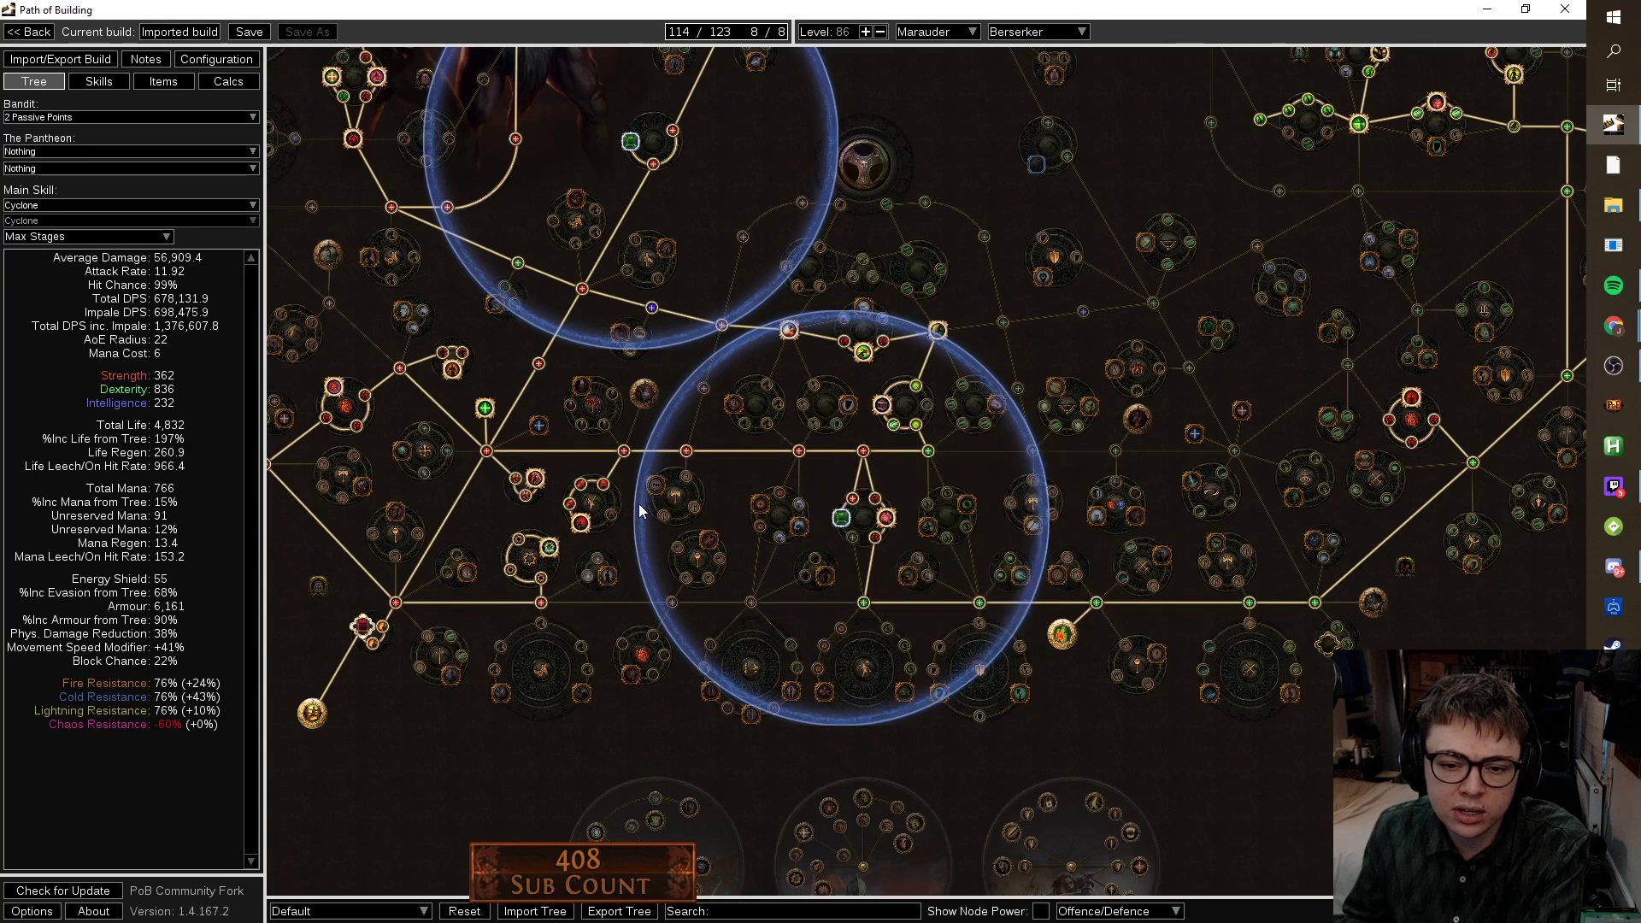
Re-path the Strength nodes and deallocate the +10 Intelligence node, then view the skill gems.
left_click(688, 450)
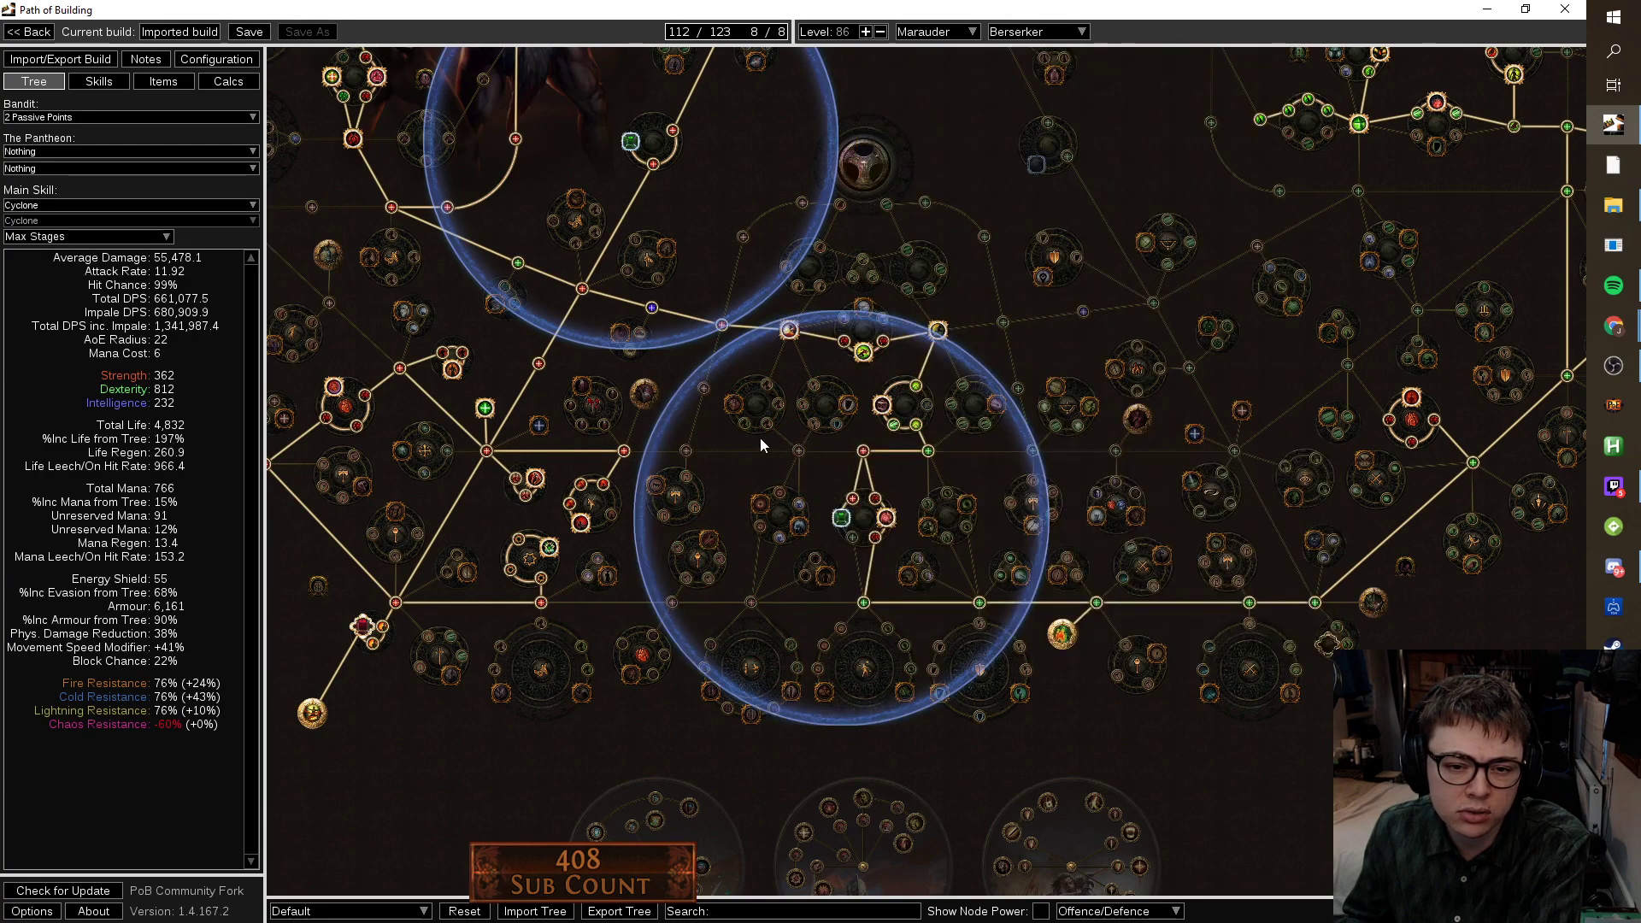
left_click_drag(757, 439, 785, 556)
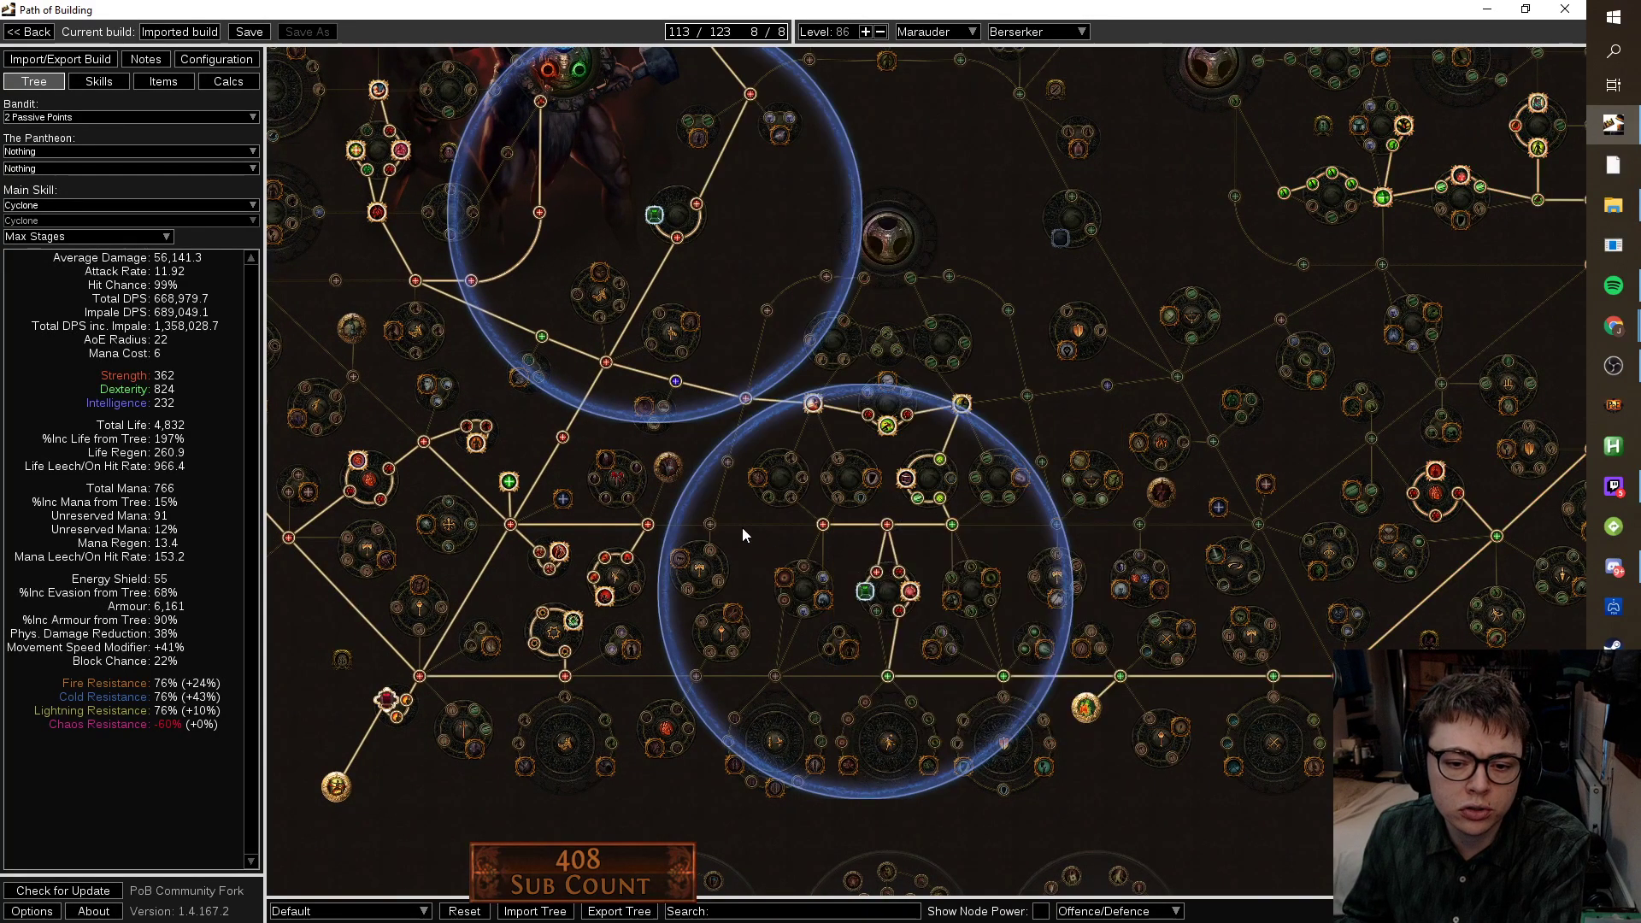
left_click(707, 524)
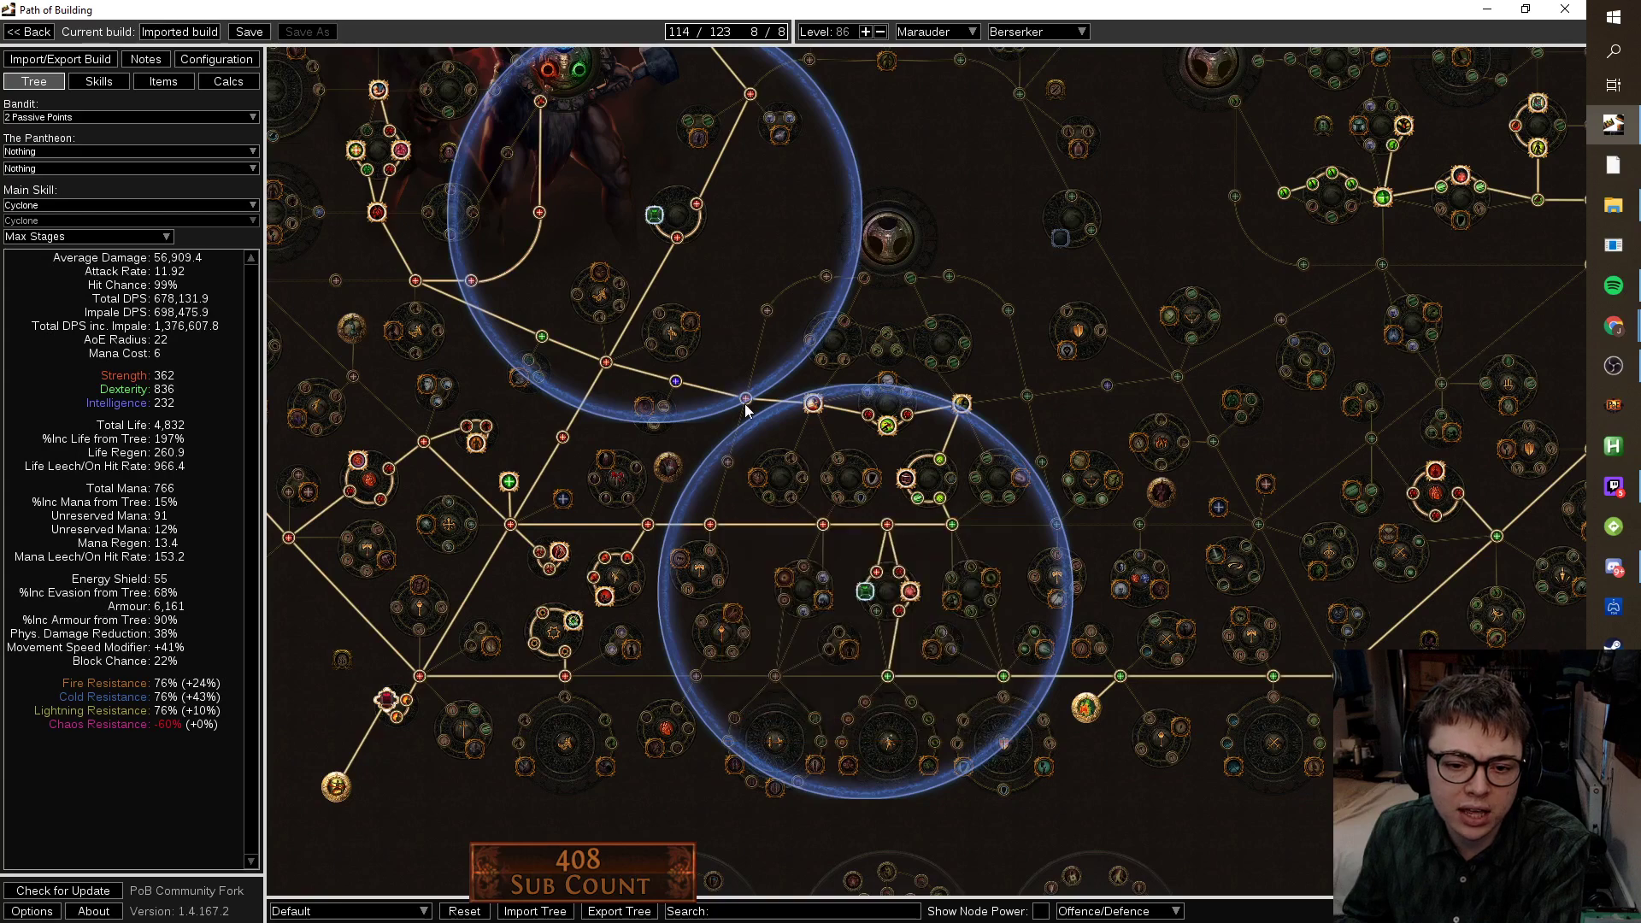
left_click(676, 383)
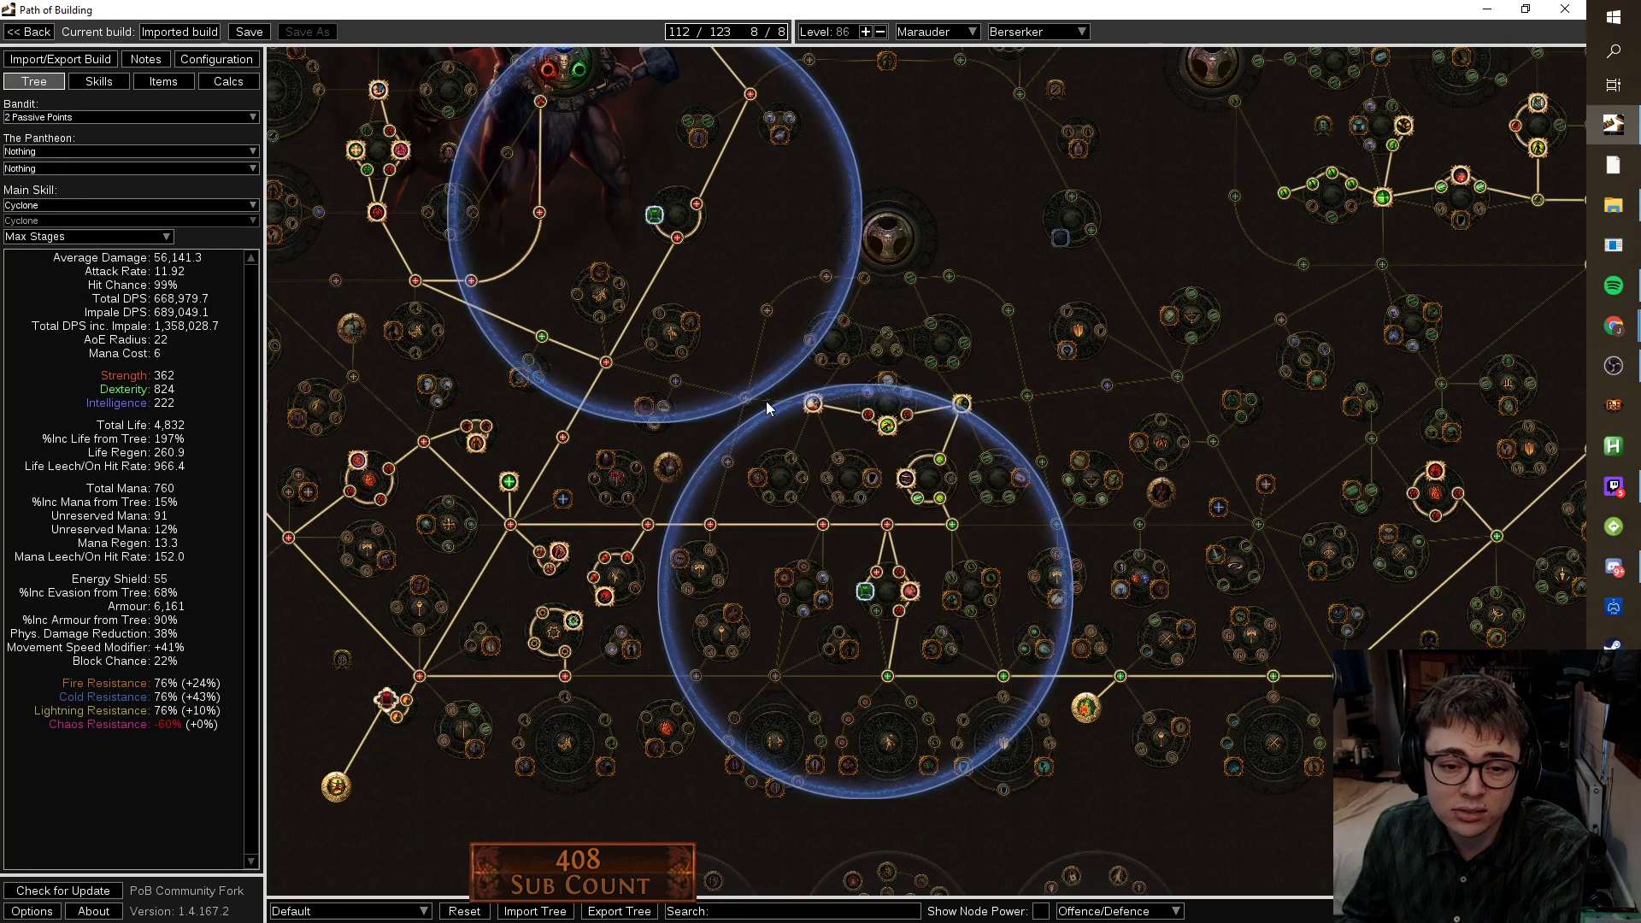
scroll(724, 780, "down", 4)
left_click_drag(1033, 745, 1233, 761)
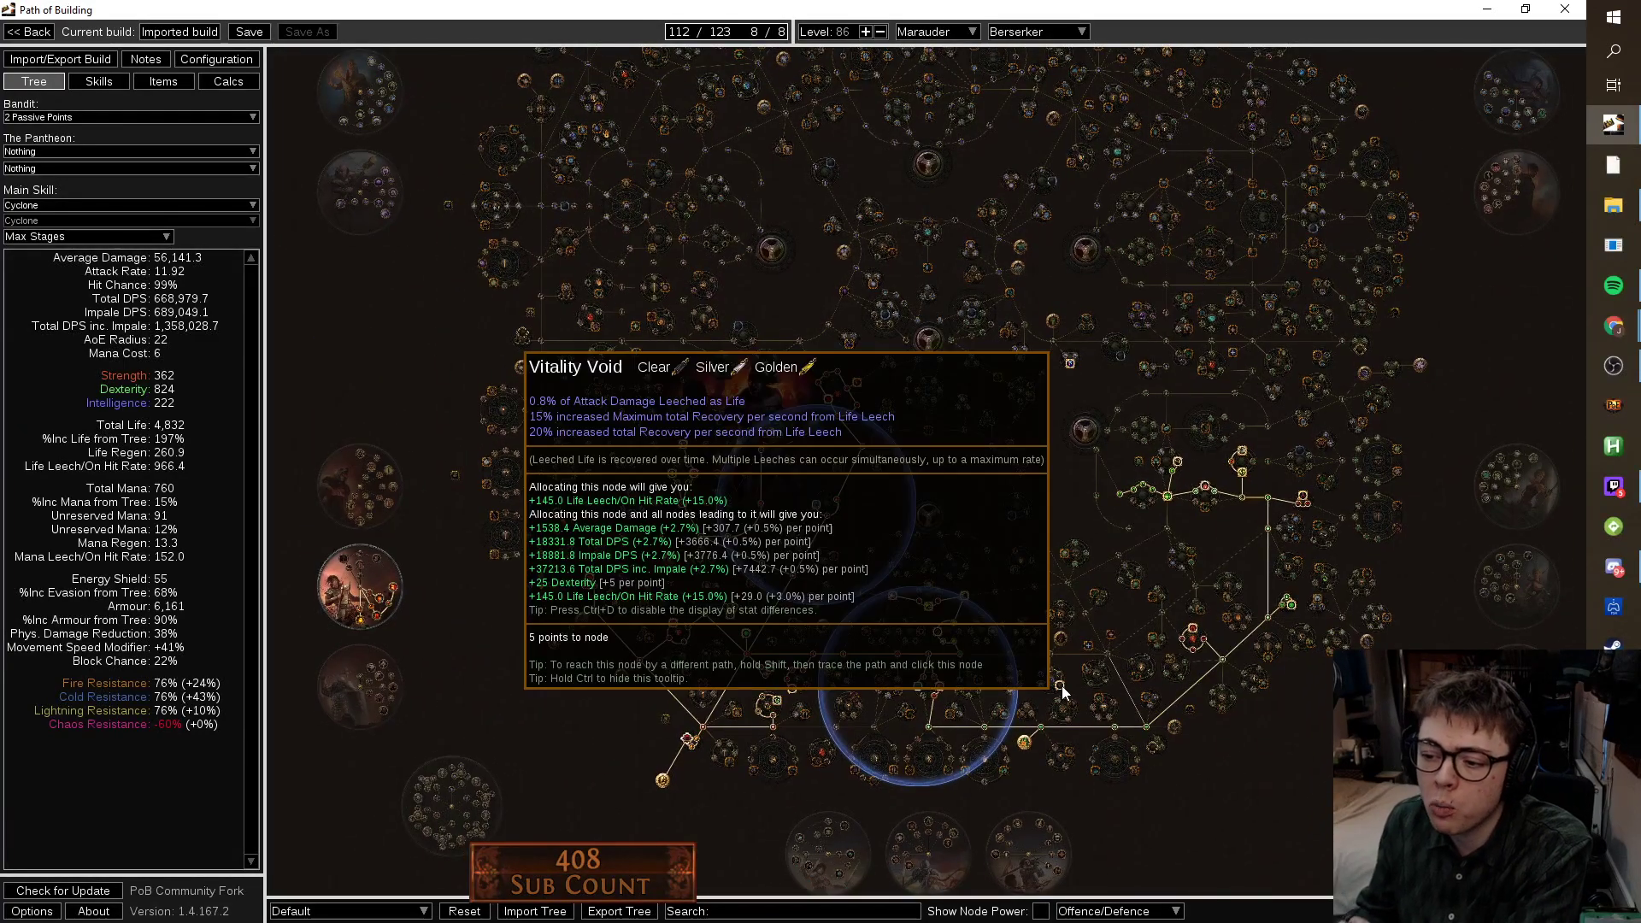
scroll(888, 689, "up", 5)
mouse_move(765, 493)
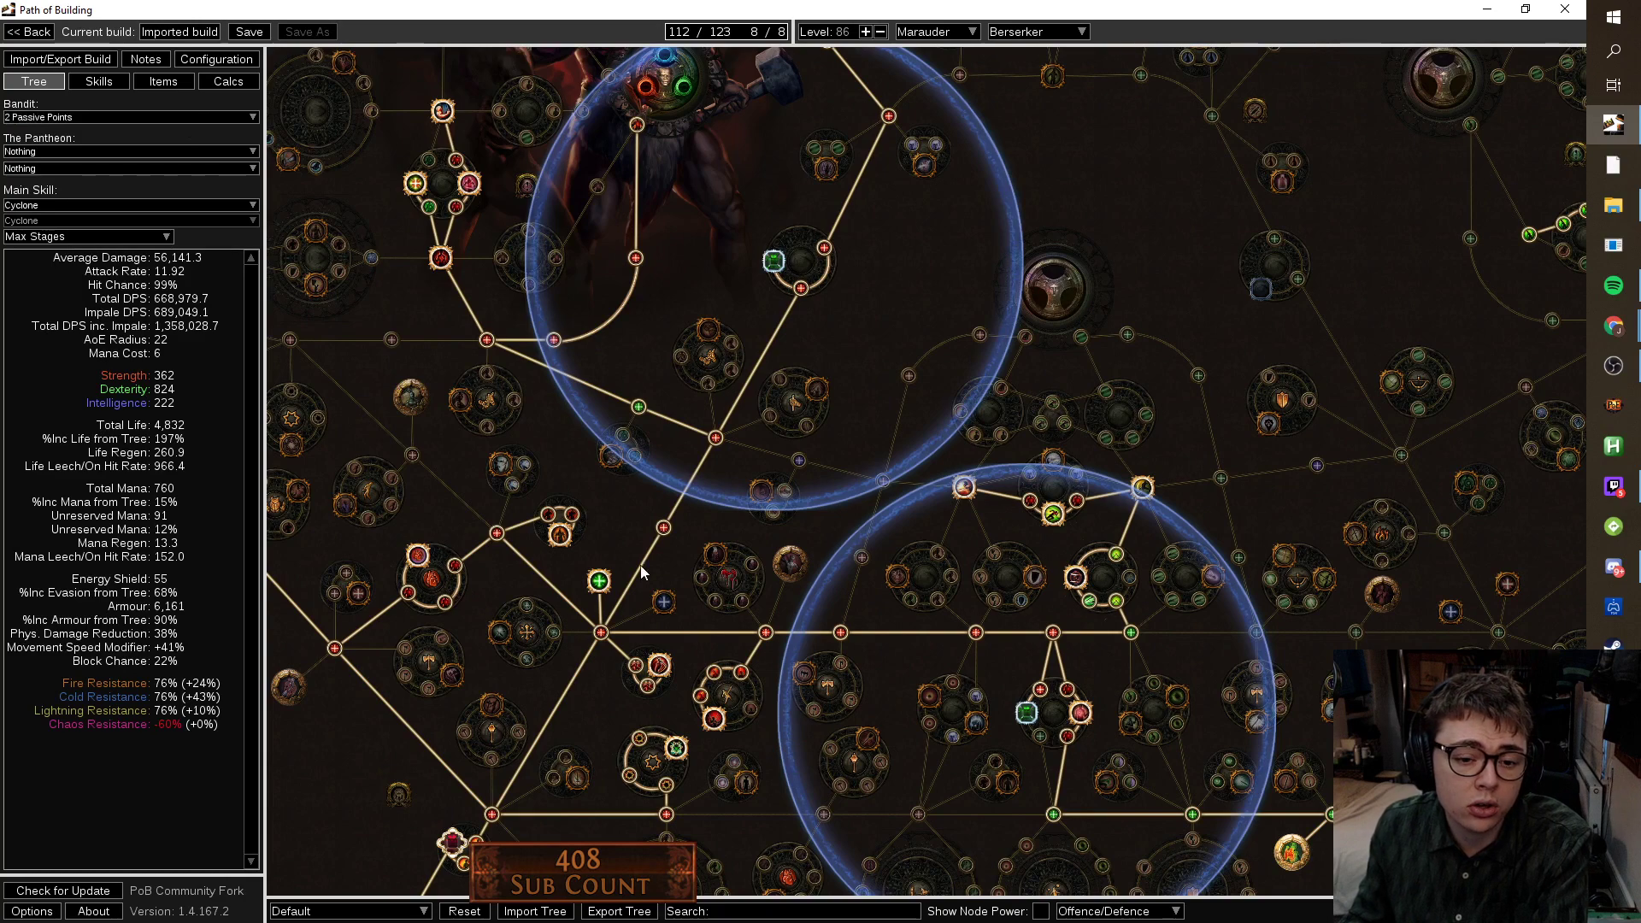
left_click(100, 83)
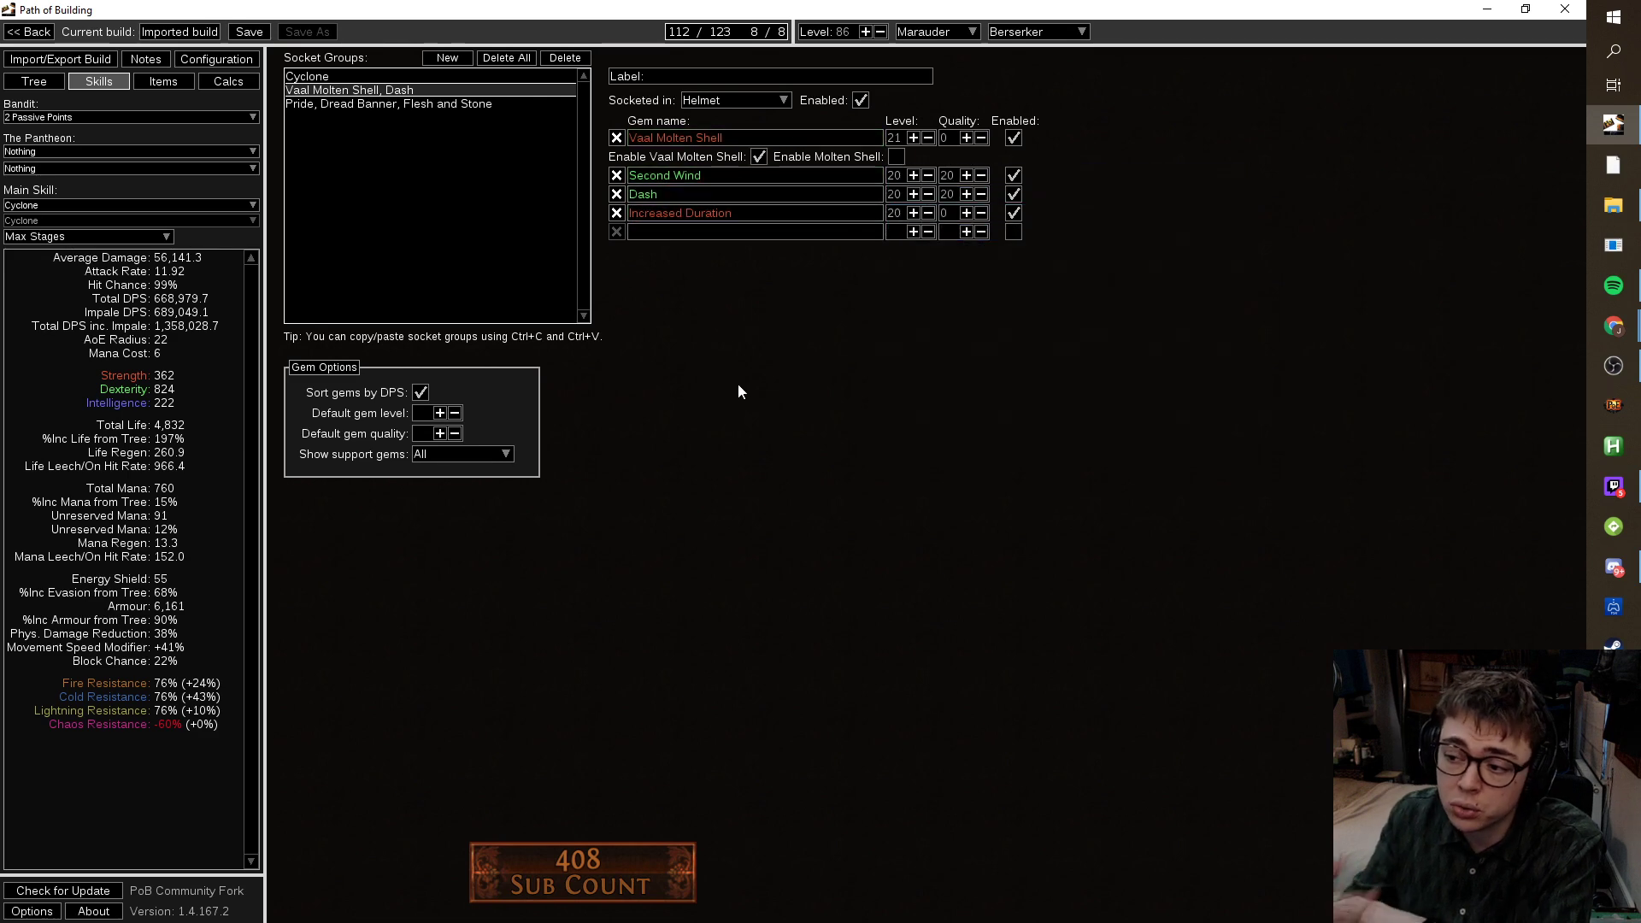
Swap Increased Duration for Enduring Cry in the Vaal Molten Shell and Dash group.
left_click(617, 213)
left_click(665, 213)
type("endur")
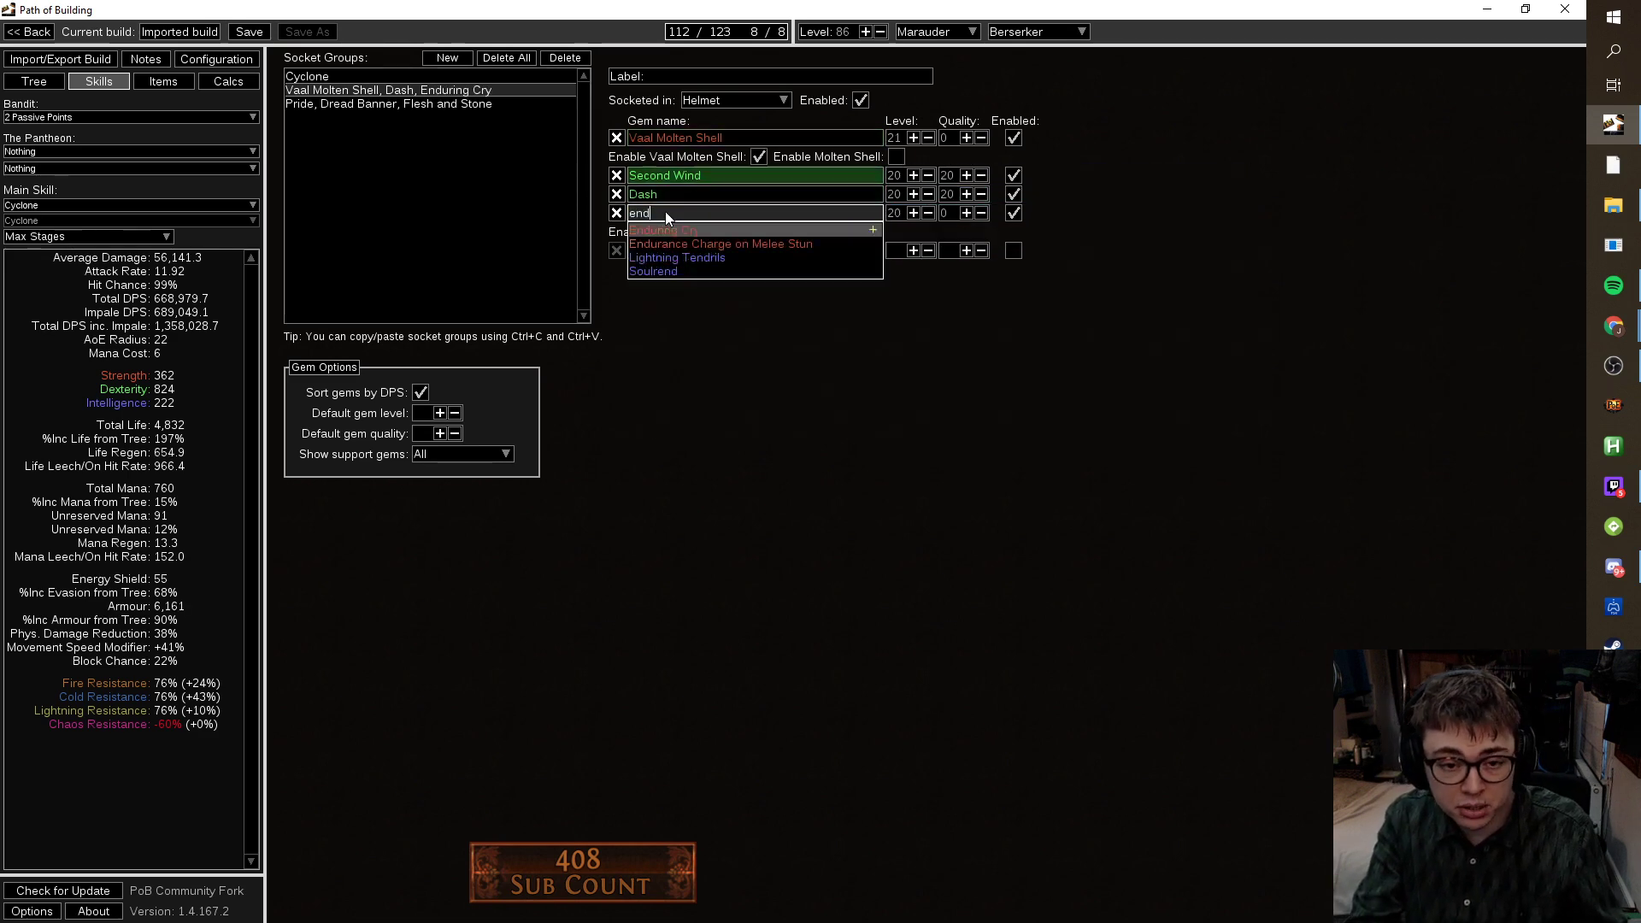
left_click(711, 233)
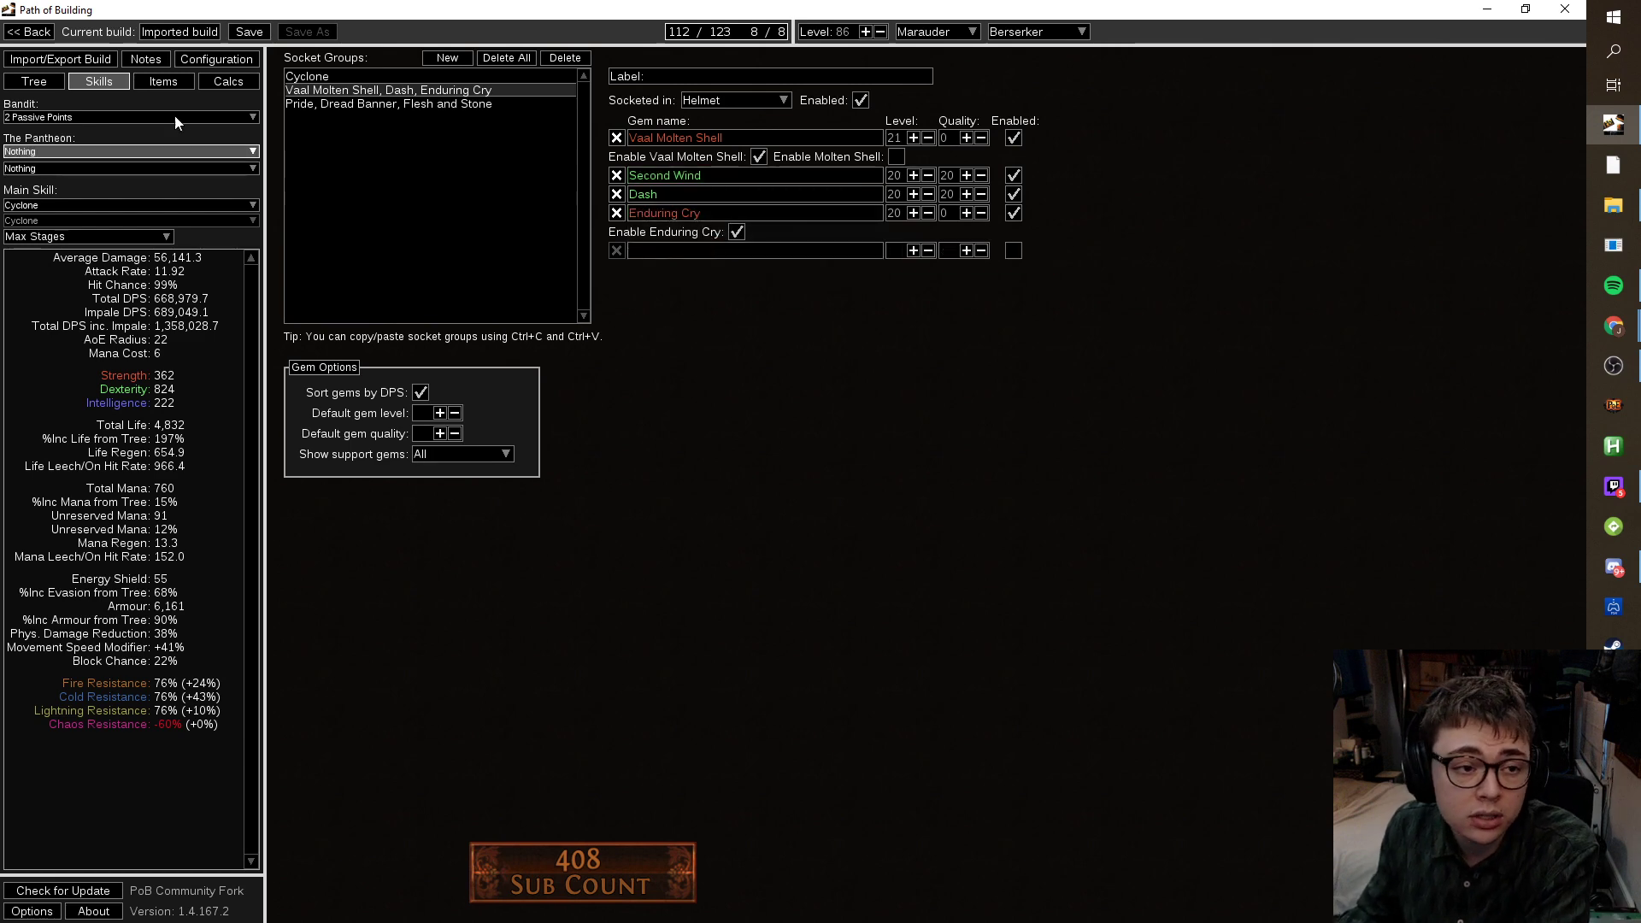
left_click(34, 82)
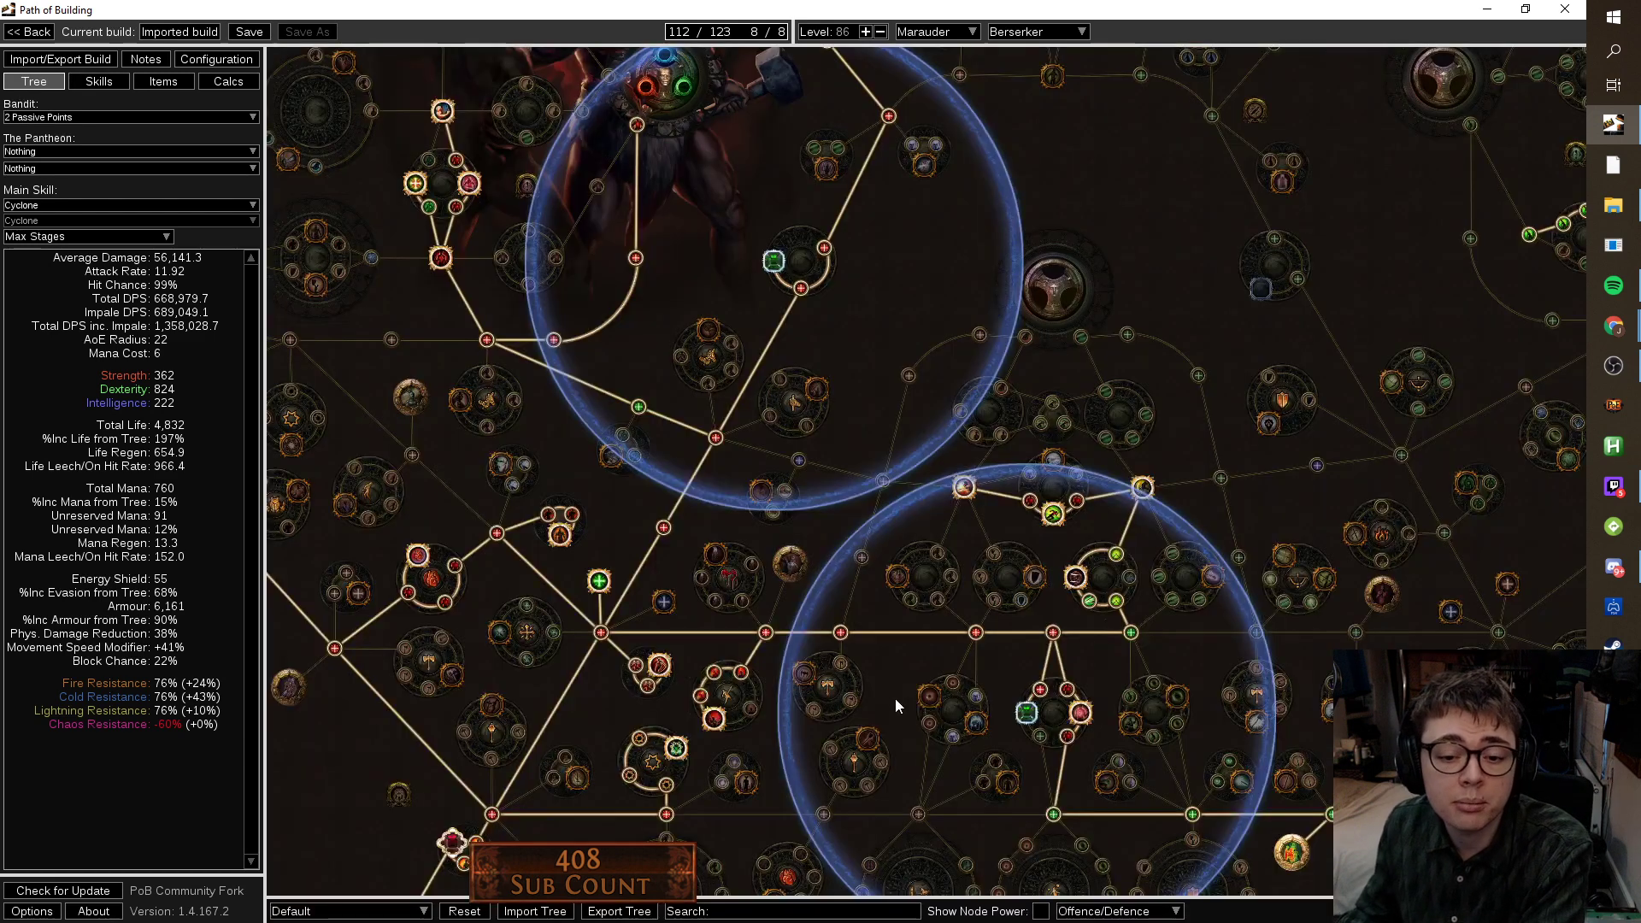
Allocate the Strength path and remove the Intelligence branch, trimming the tree to 112/123 points.
left_click(883, 480)
left_click(761, 491)
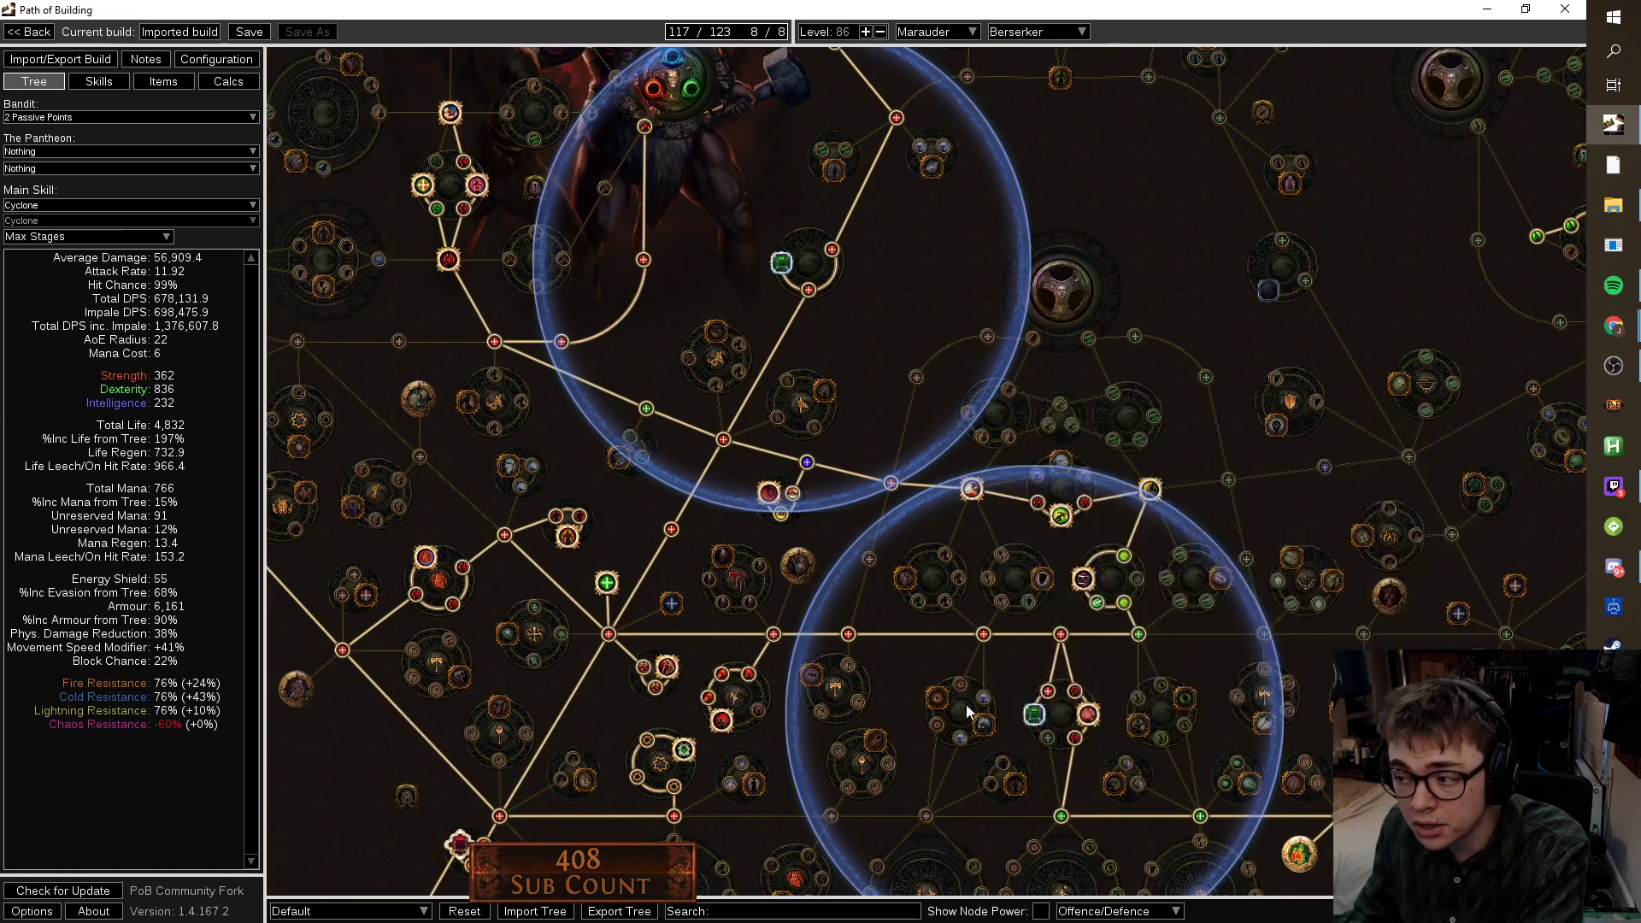
mouse_move(893, 487)
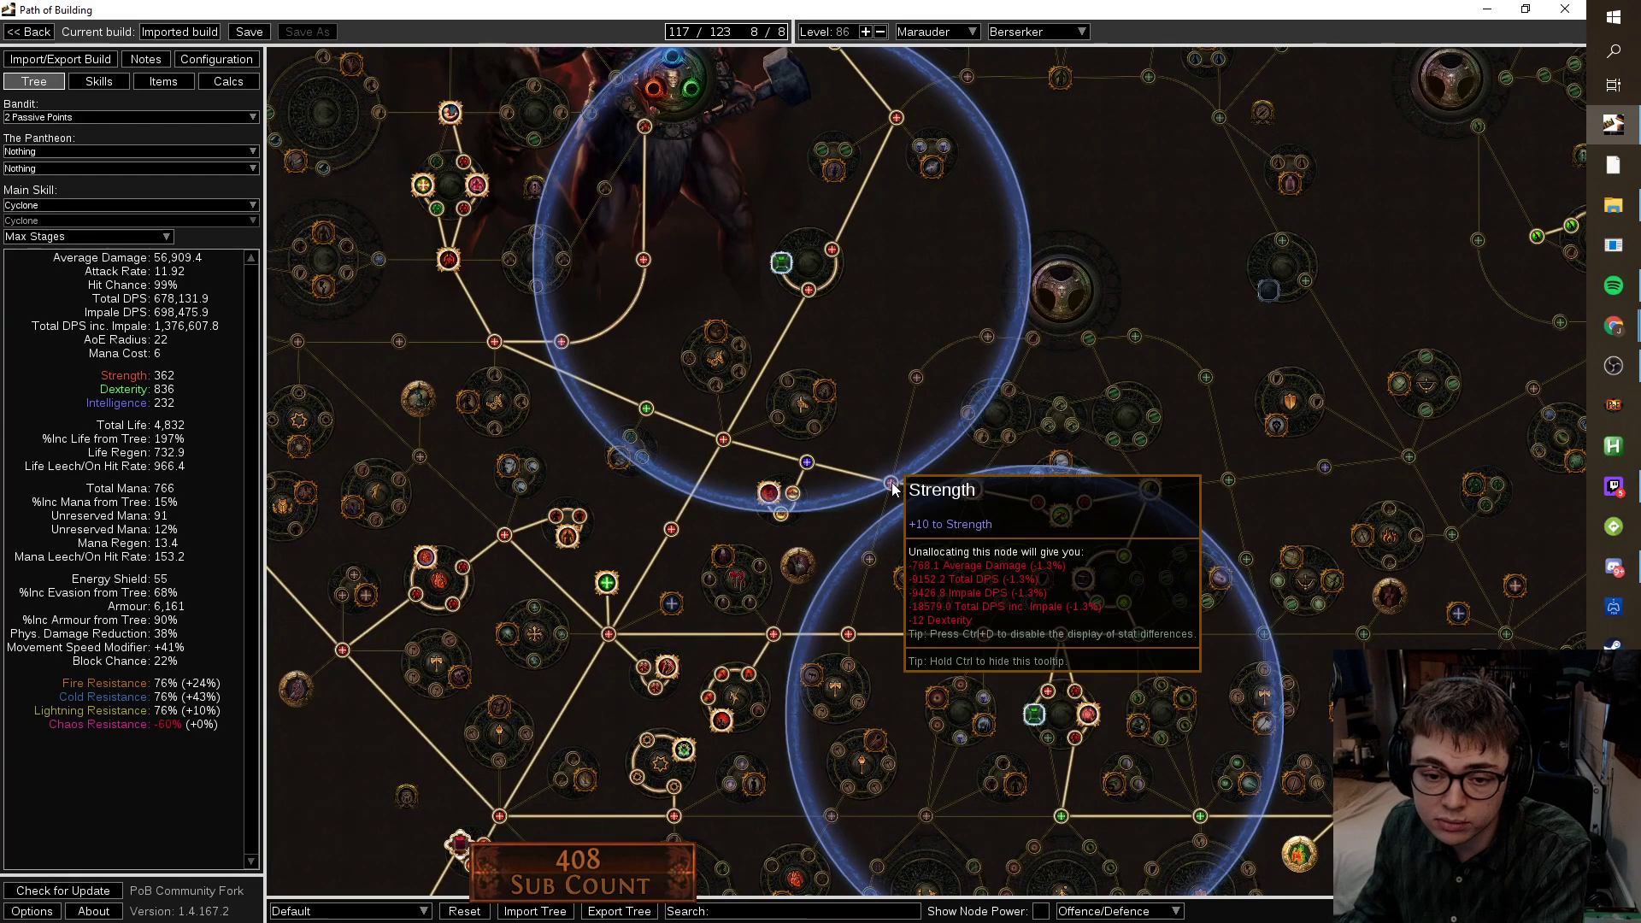
left_click(806, 463)
scroll(951, 407, "down", 5)
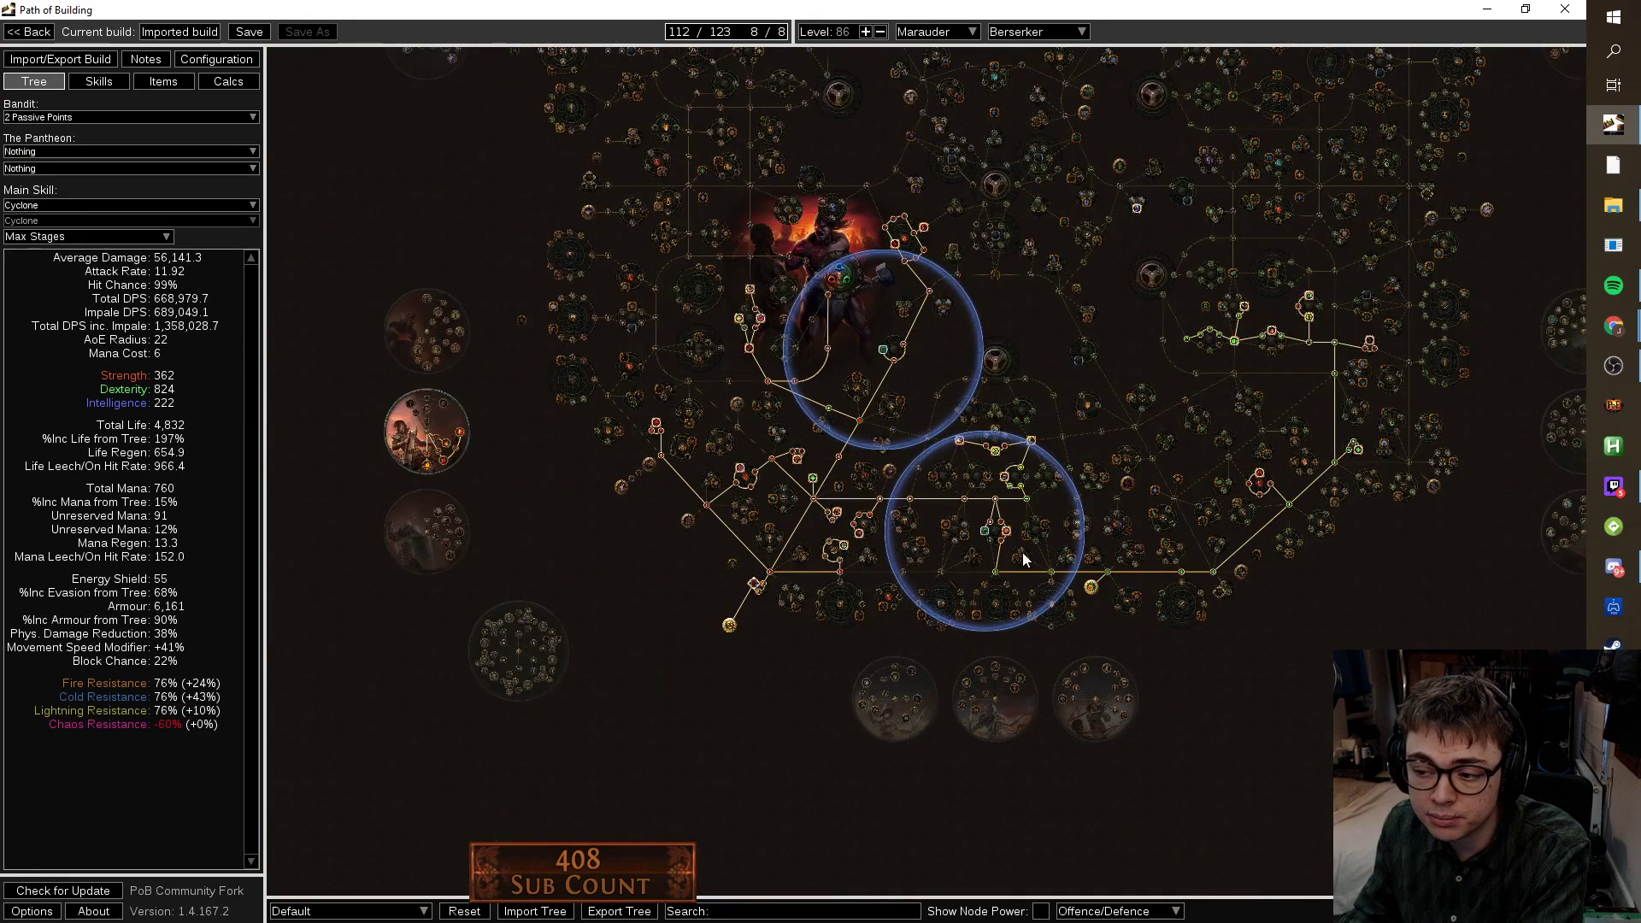
left_click_drag(1217, 687, 1176, 750)
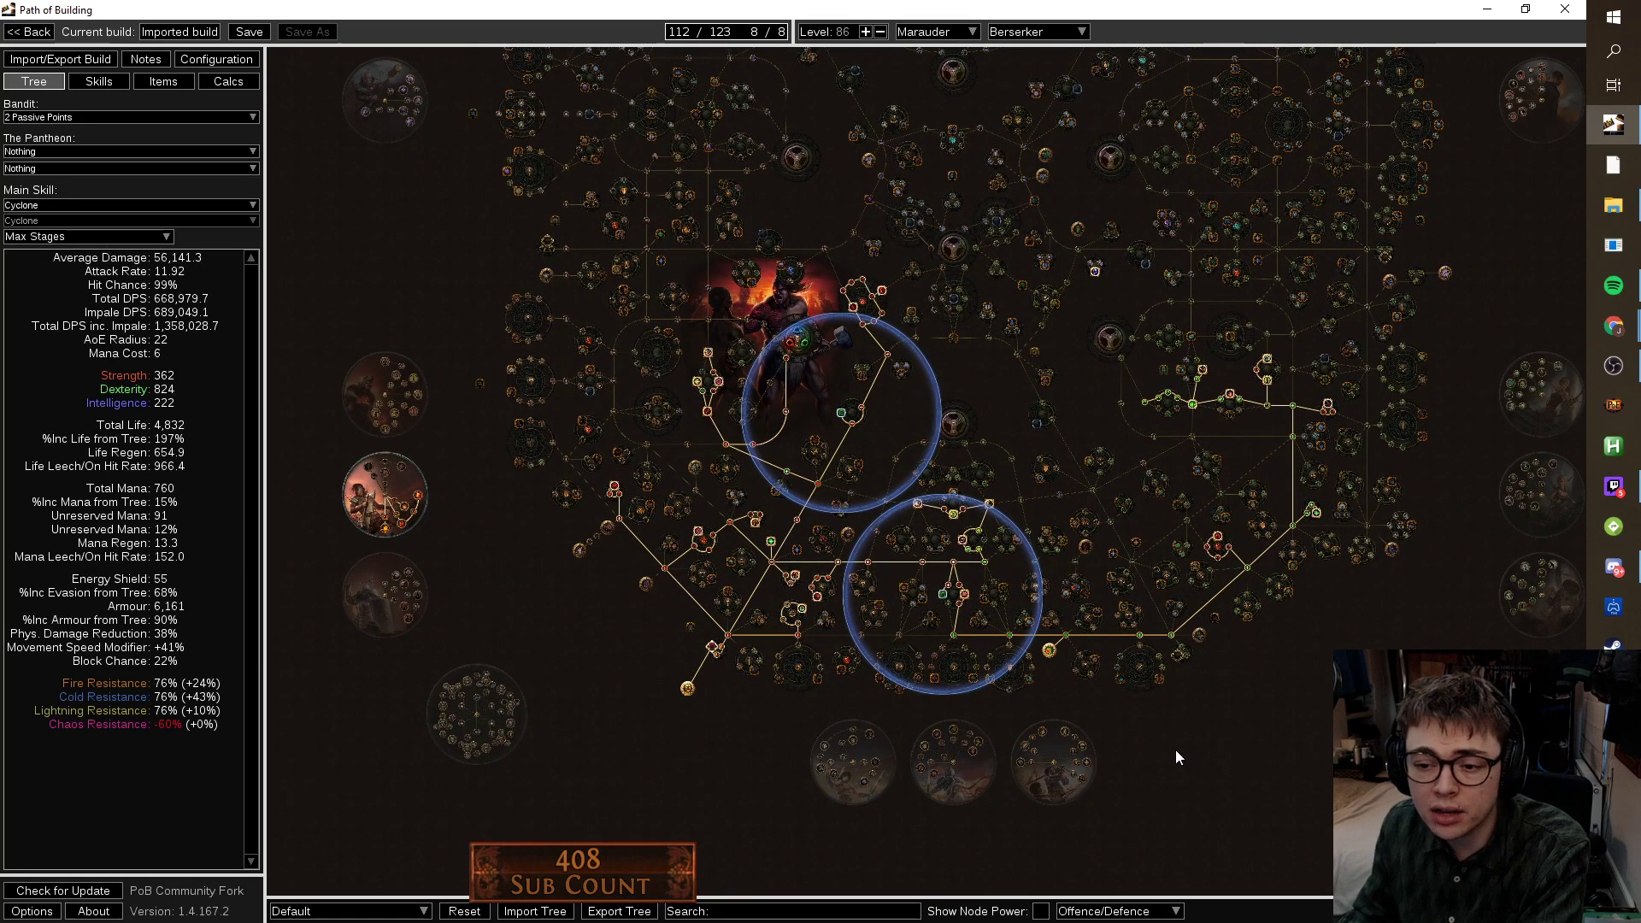
scroll(1175, 705, "up", 3)
left_click_drag(1169, 700, 711, 381)
scroll(711, 381, "up", 1)
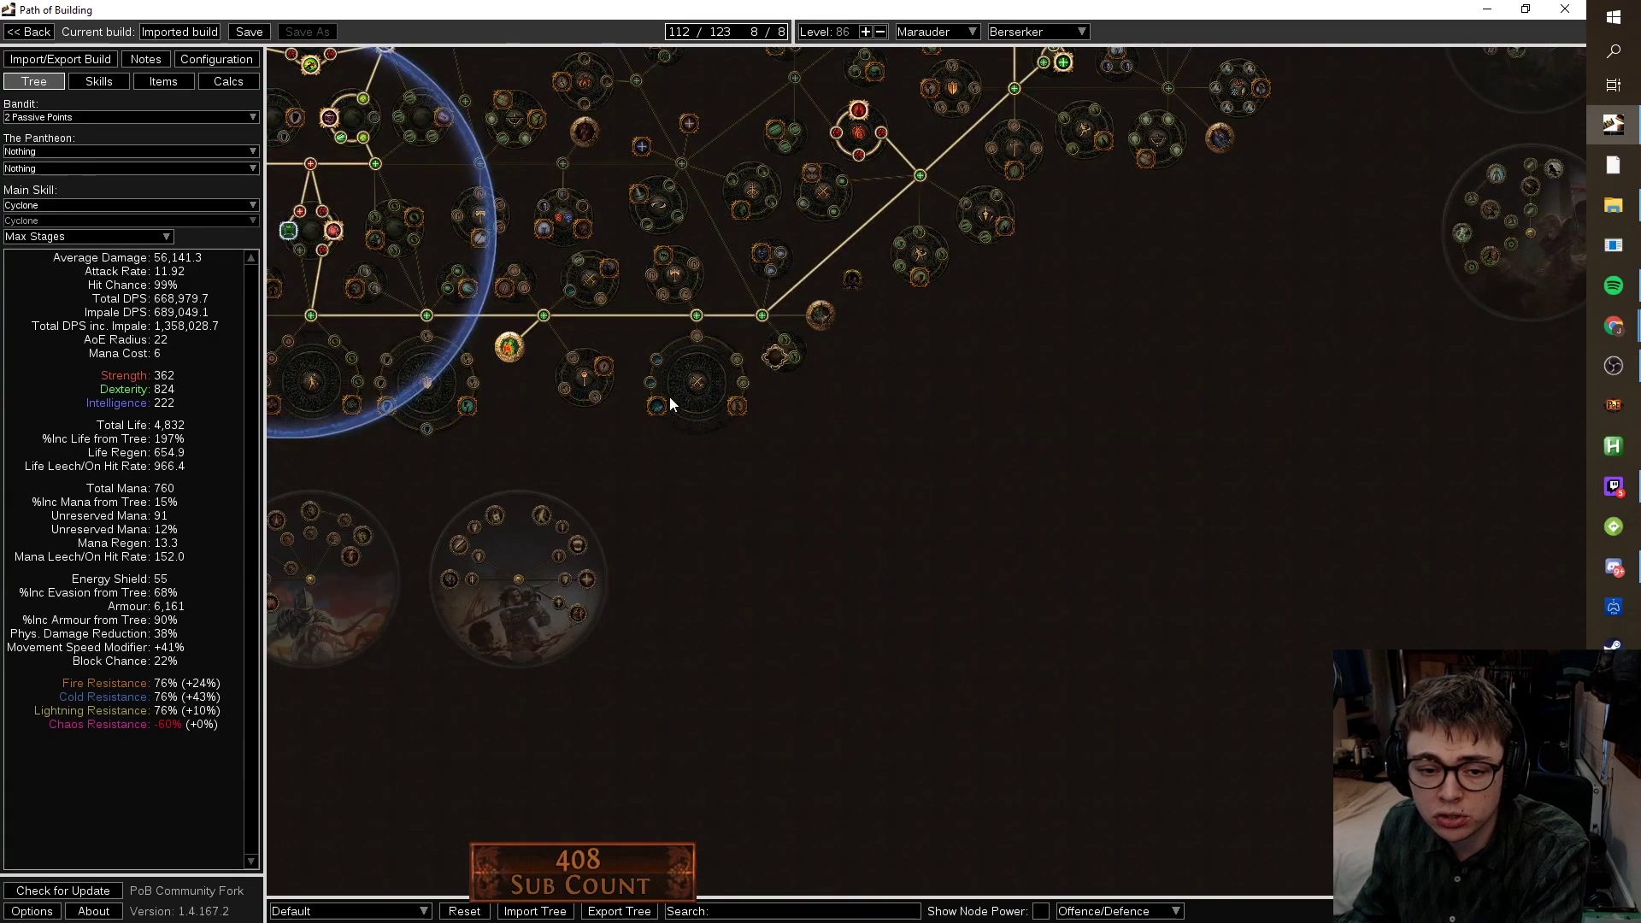
mouse_move(664, 408)
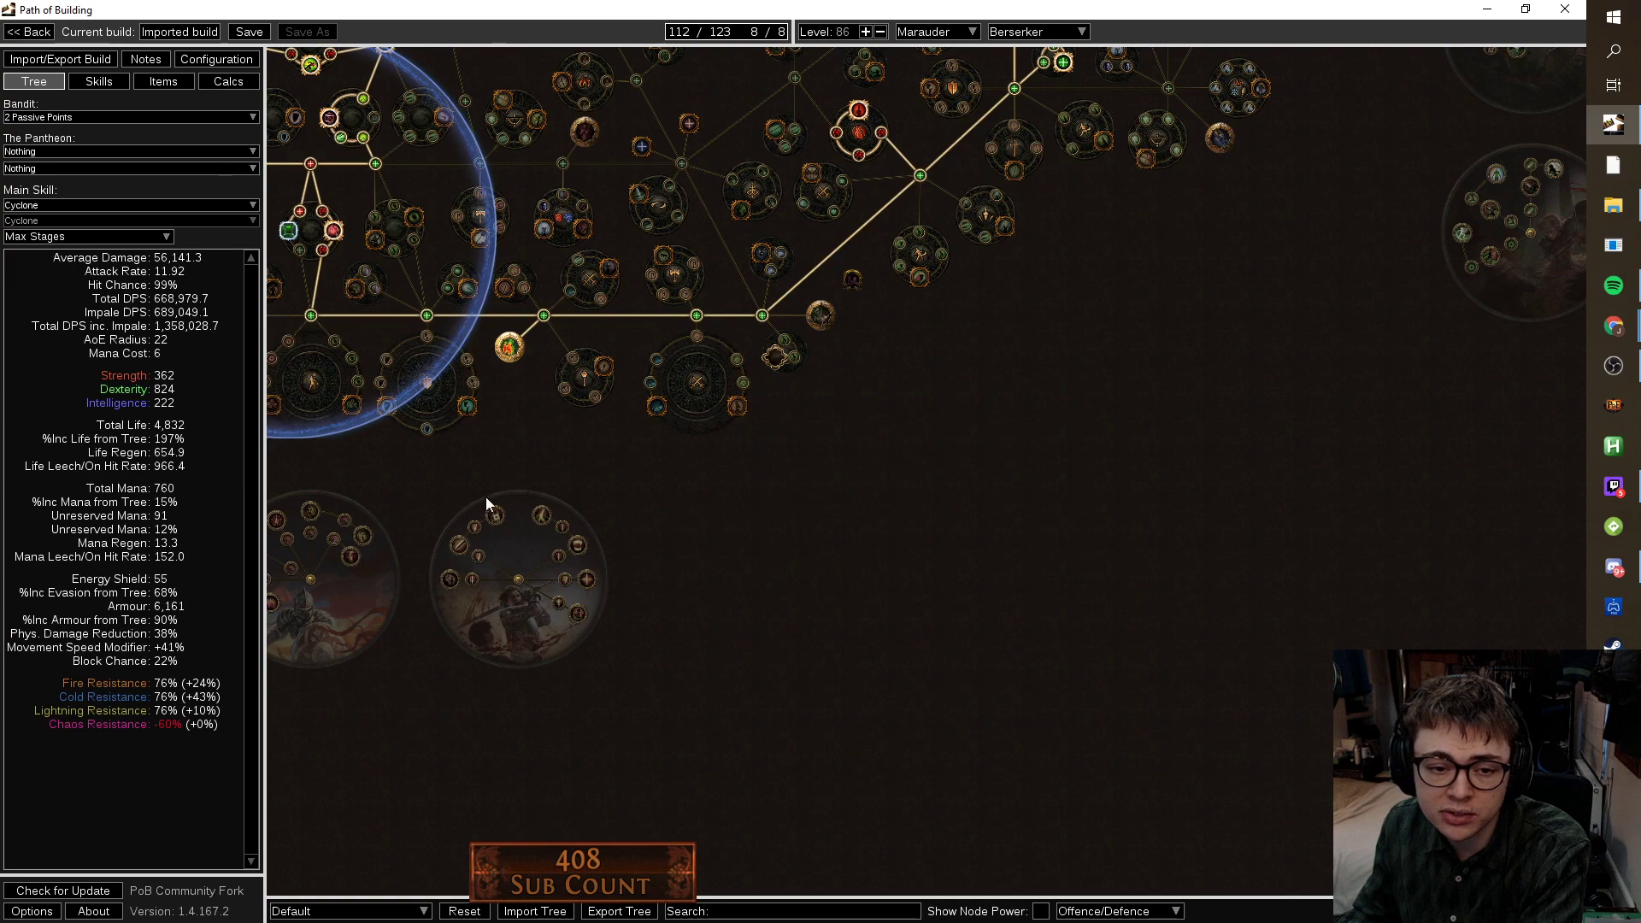
left_click_drag(487, 513, 1000, 525)
scroll(475, 569, "down", 4)
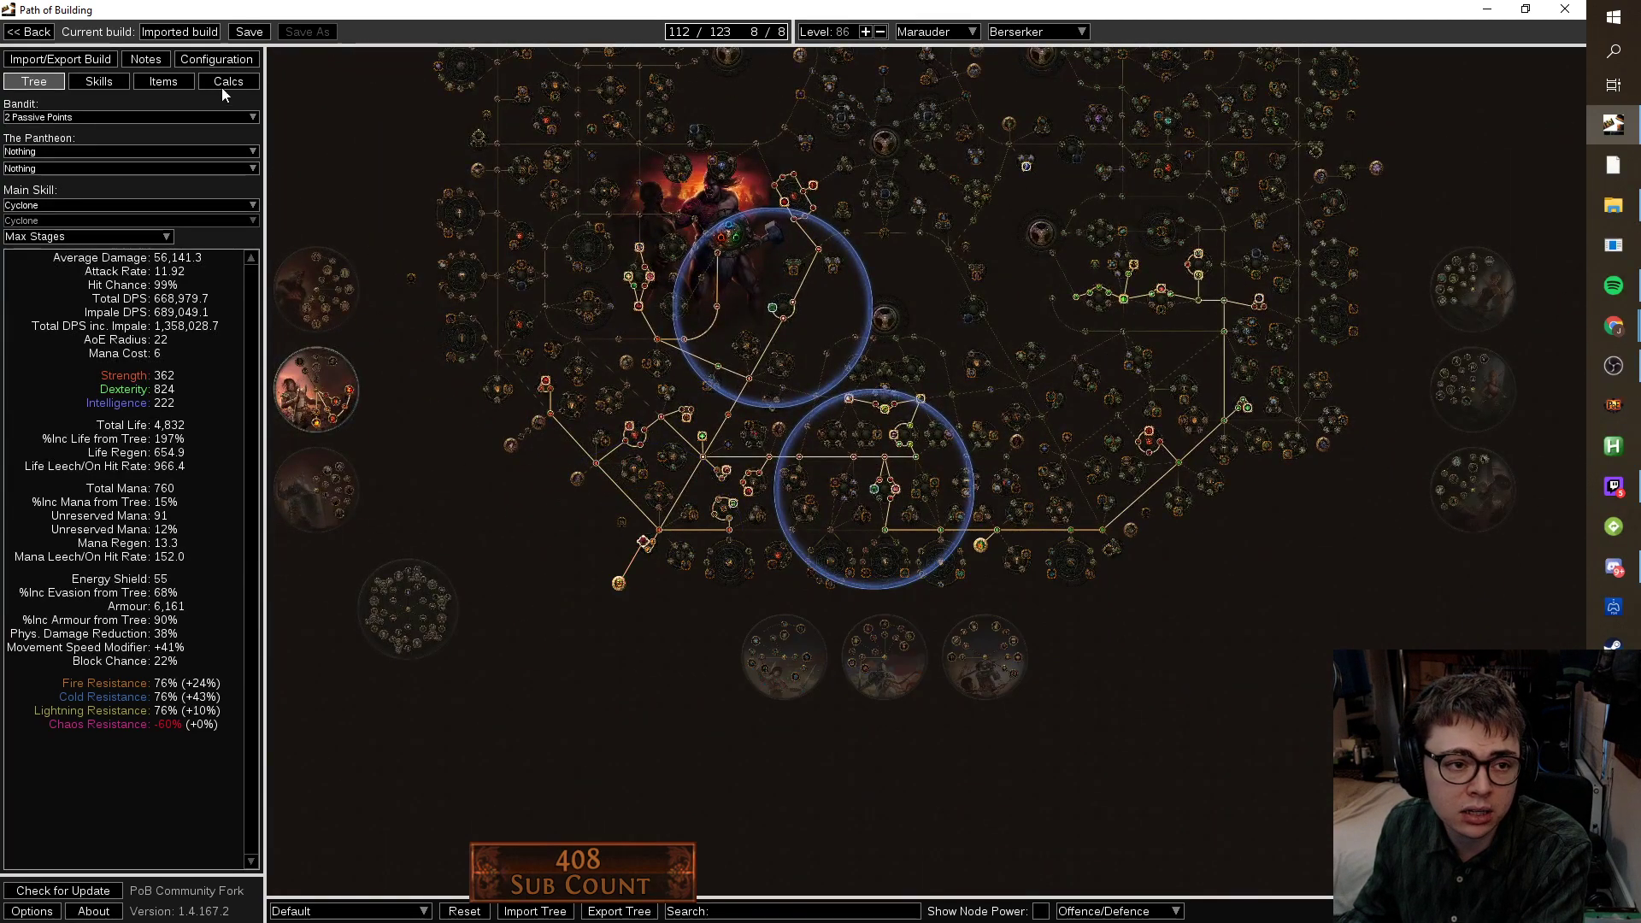
left_click(158, 83)
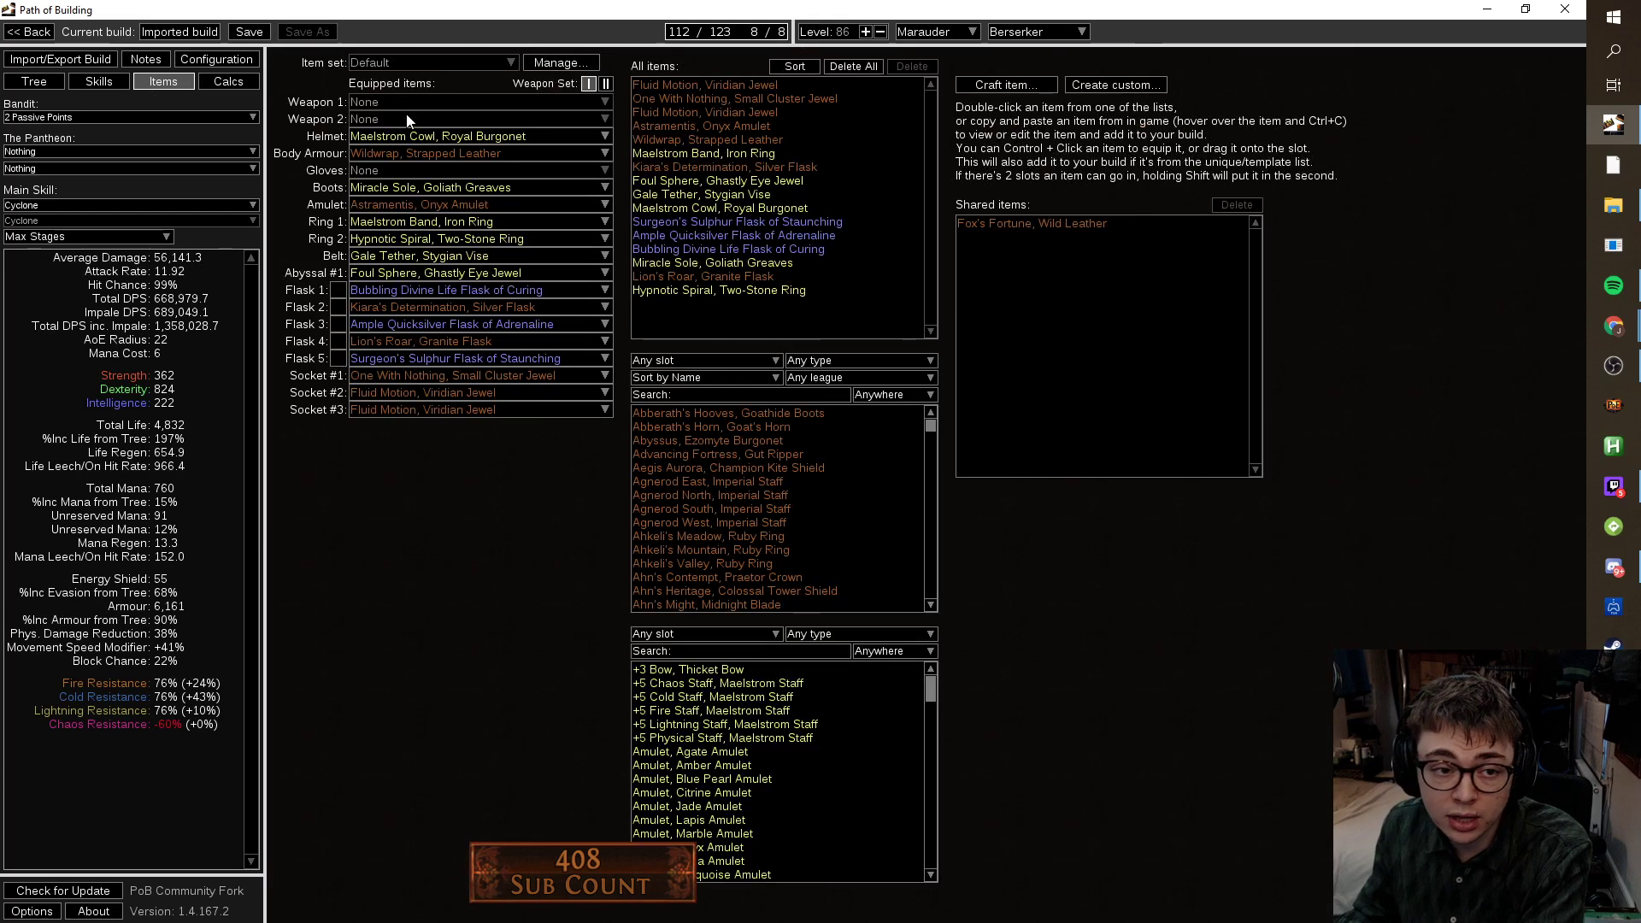
Read the equipped items' tooltips, then go back to the tree at 112/123 points.
mouse_move(412, 394)
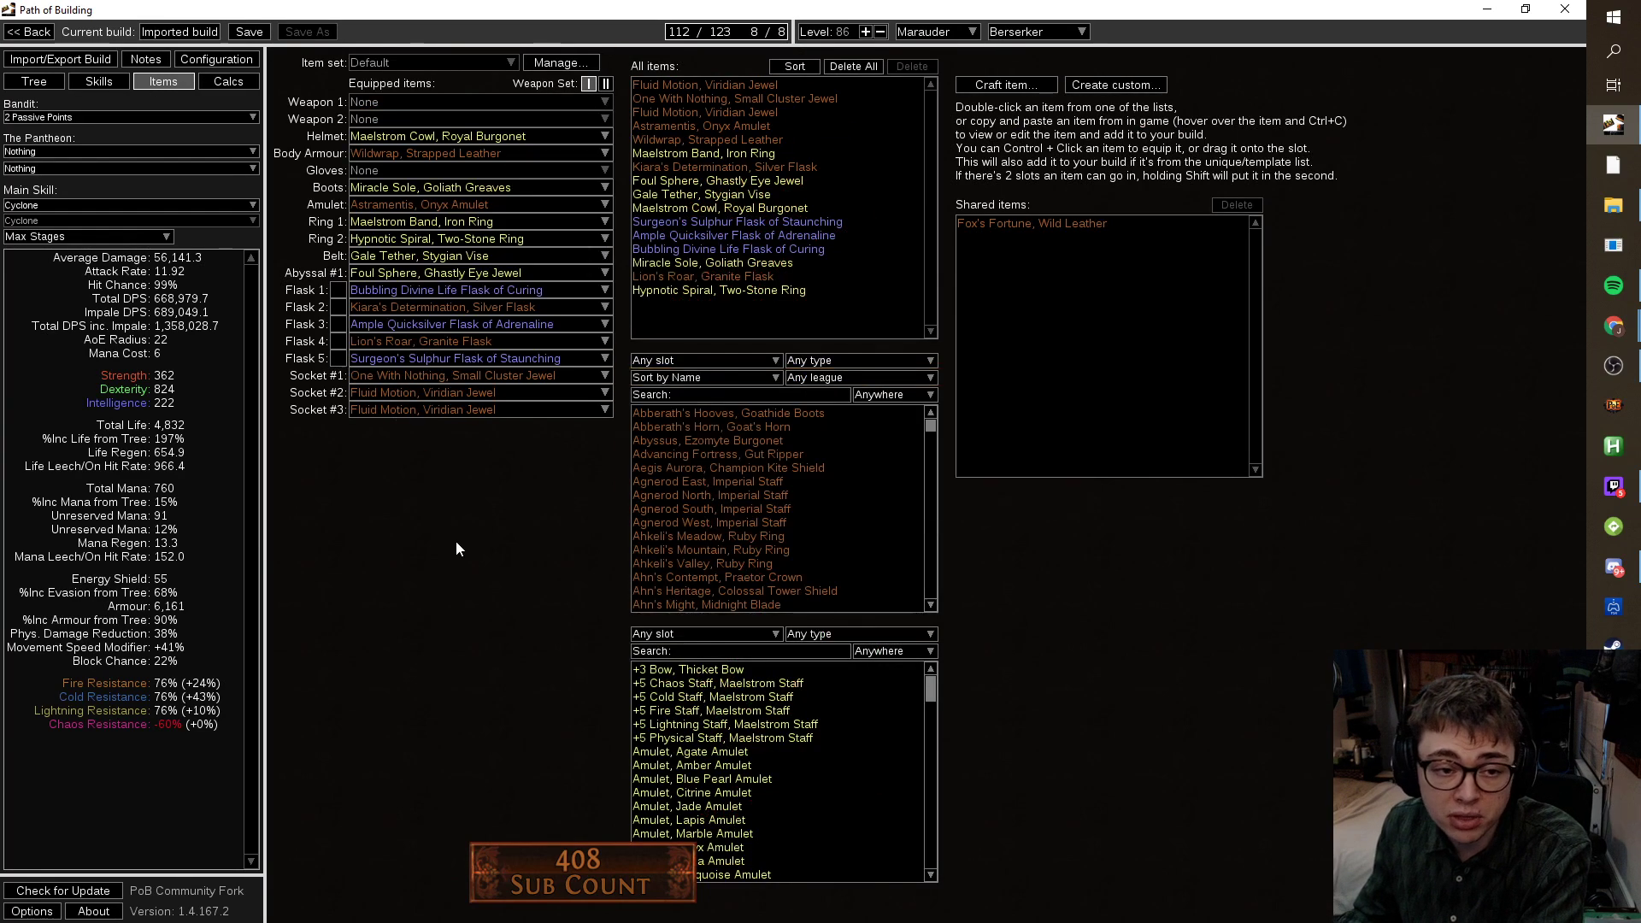
mouse_move(434, 143)
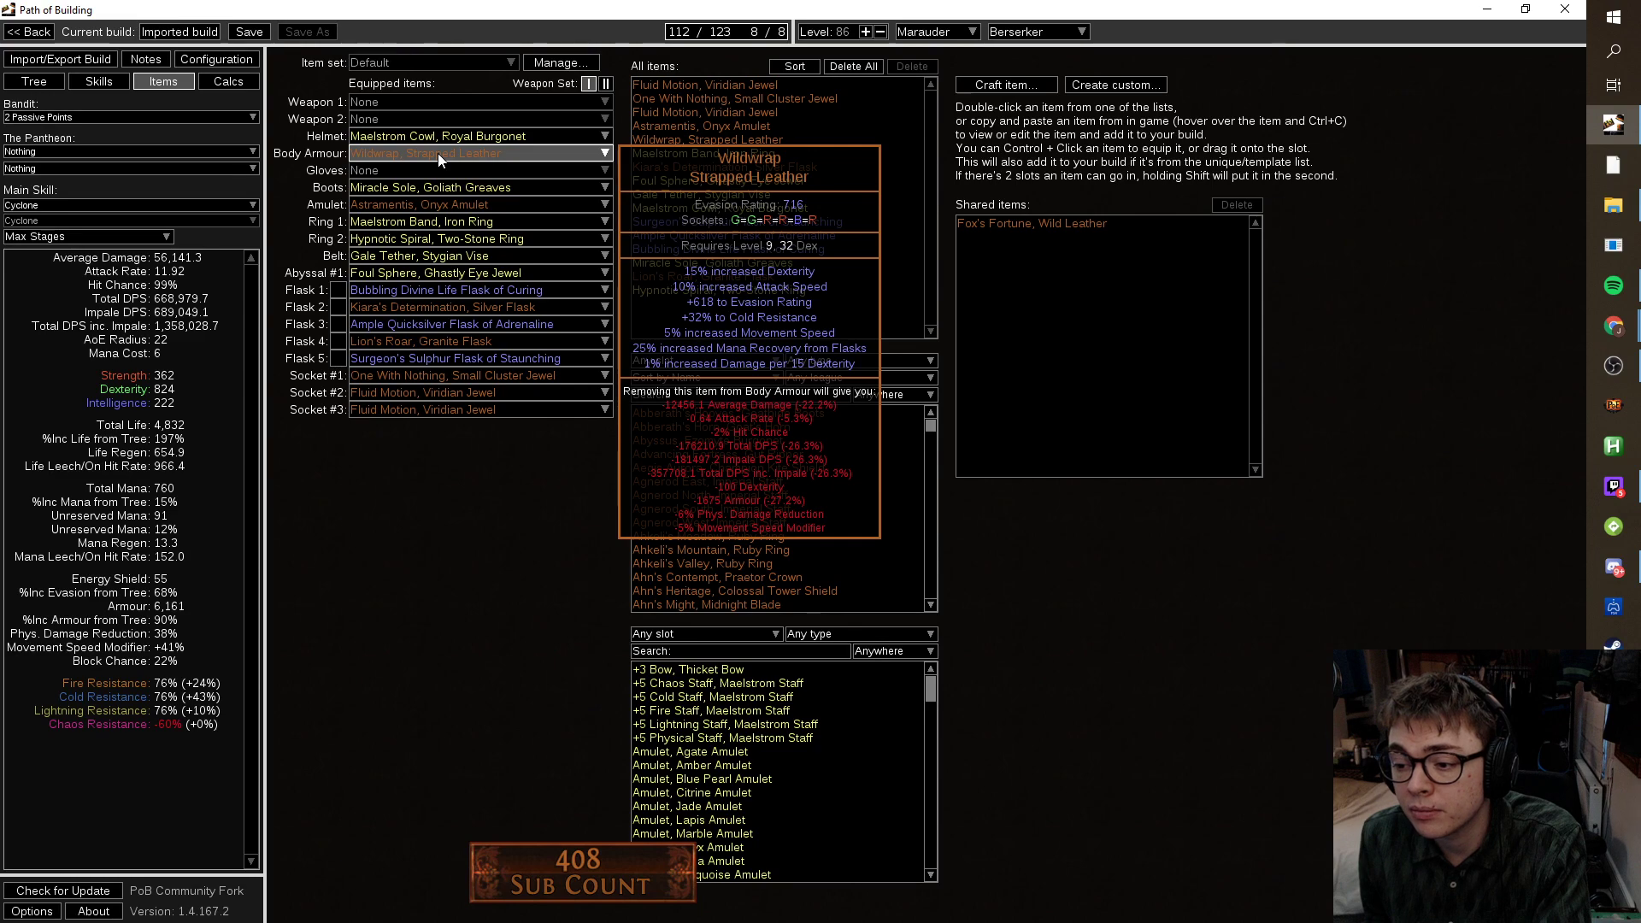
left_click(17, 85)
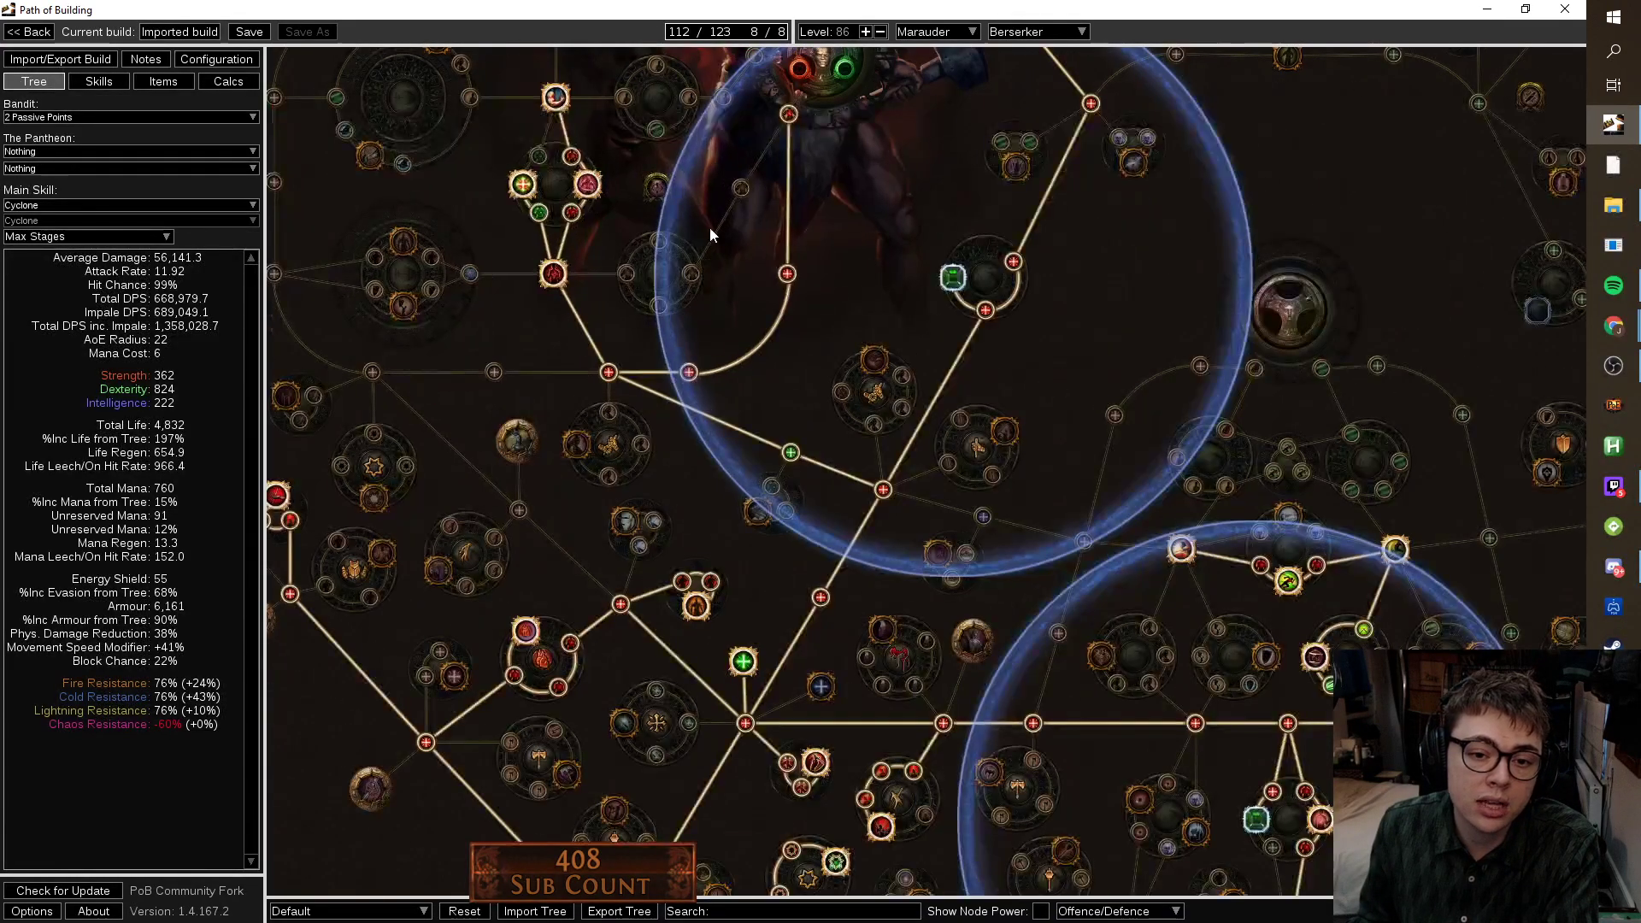
Allocate the Life and Armour notable and refund a Dexterity and a Strength node, reaching 114/123 points.
mouse_move(691, 272)
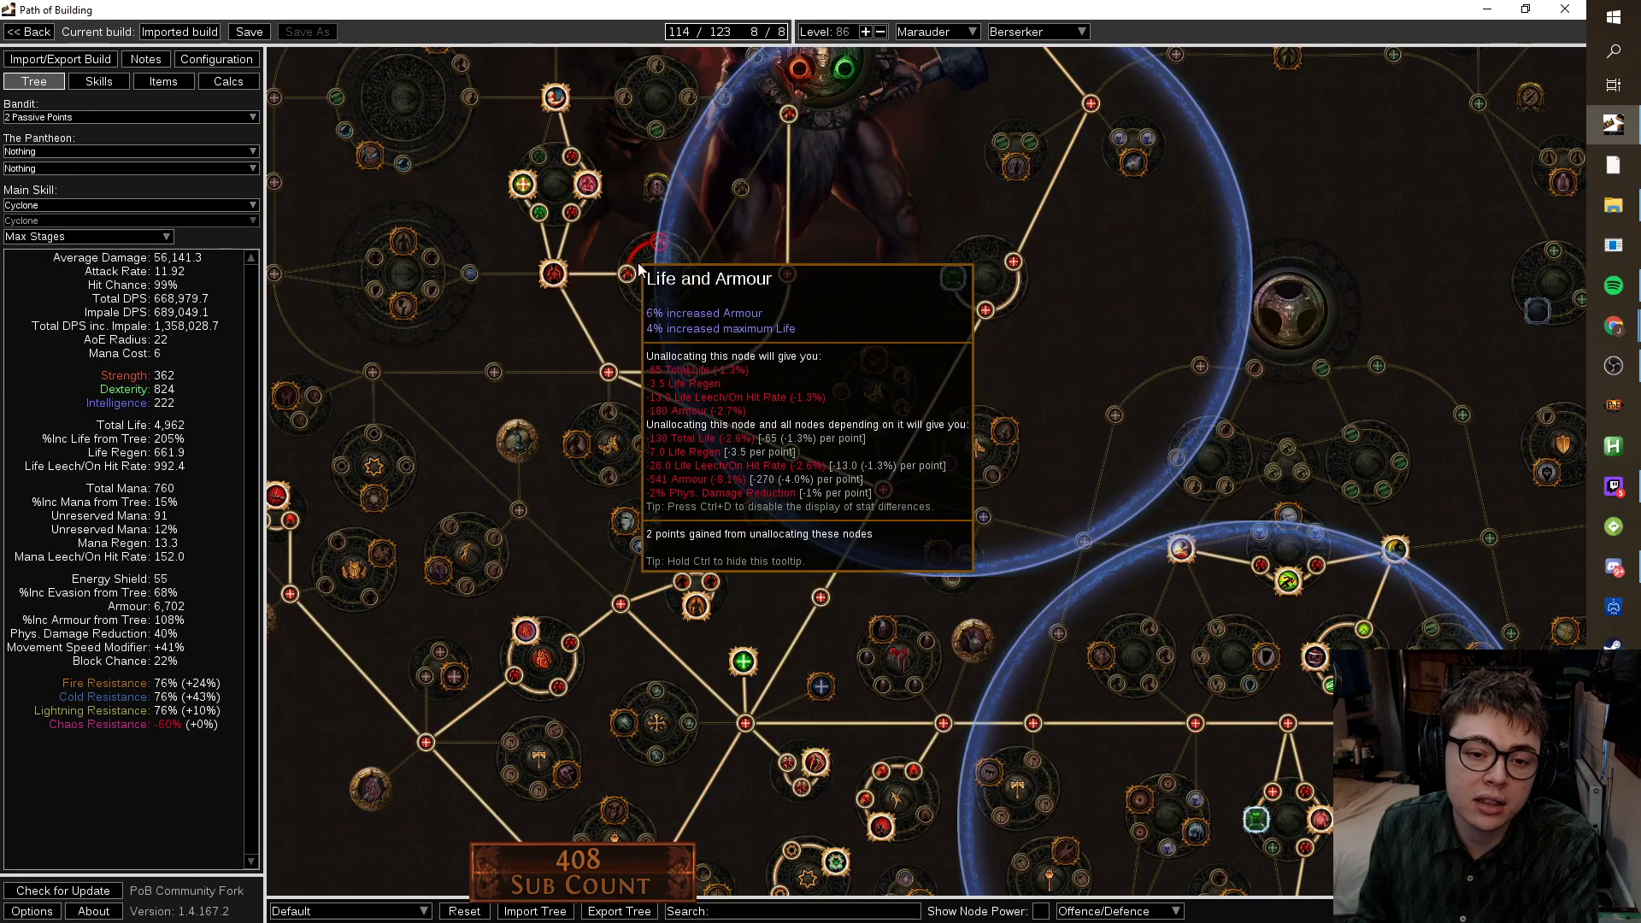
left_click(659, 243)
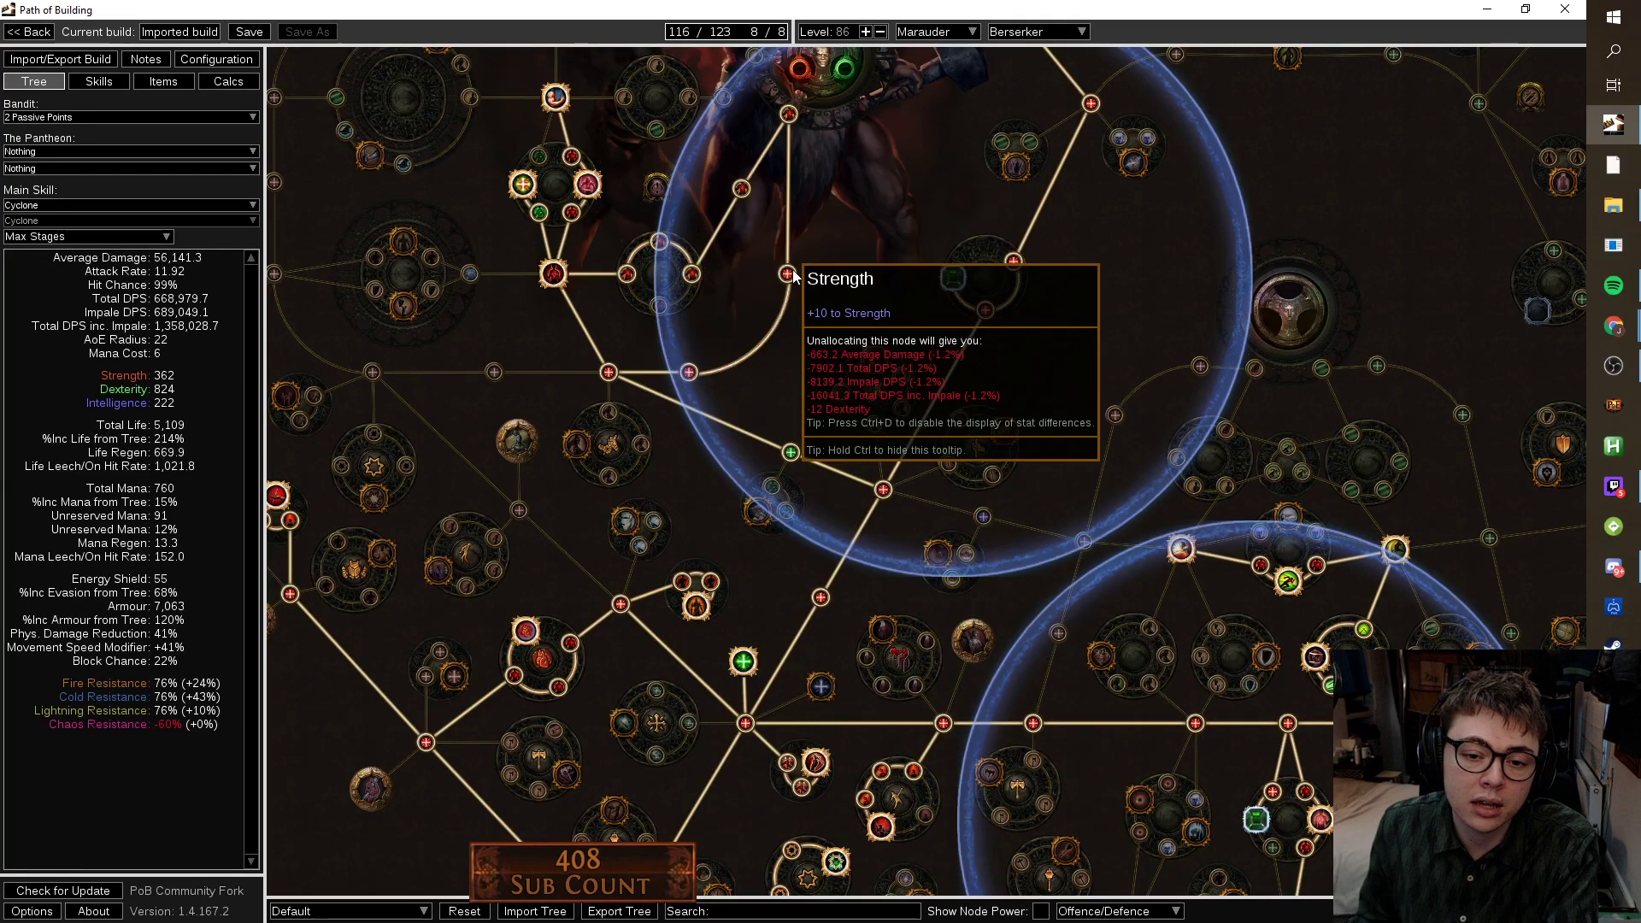
left_click(689, 372)
left_click(787, 273)
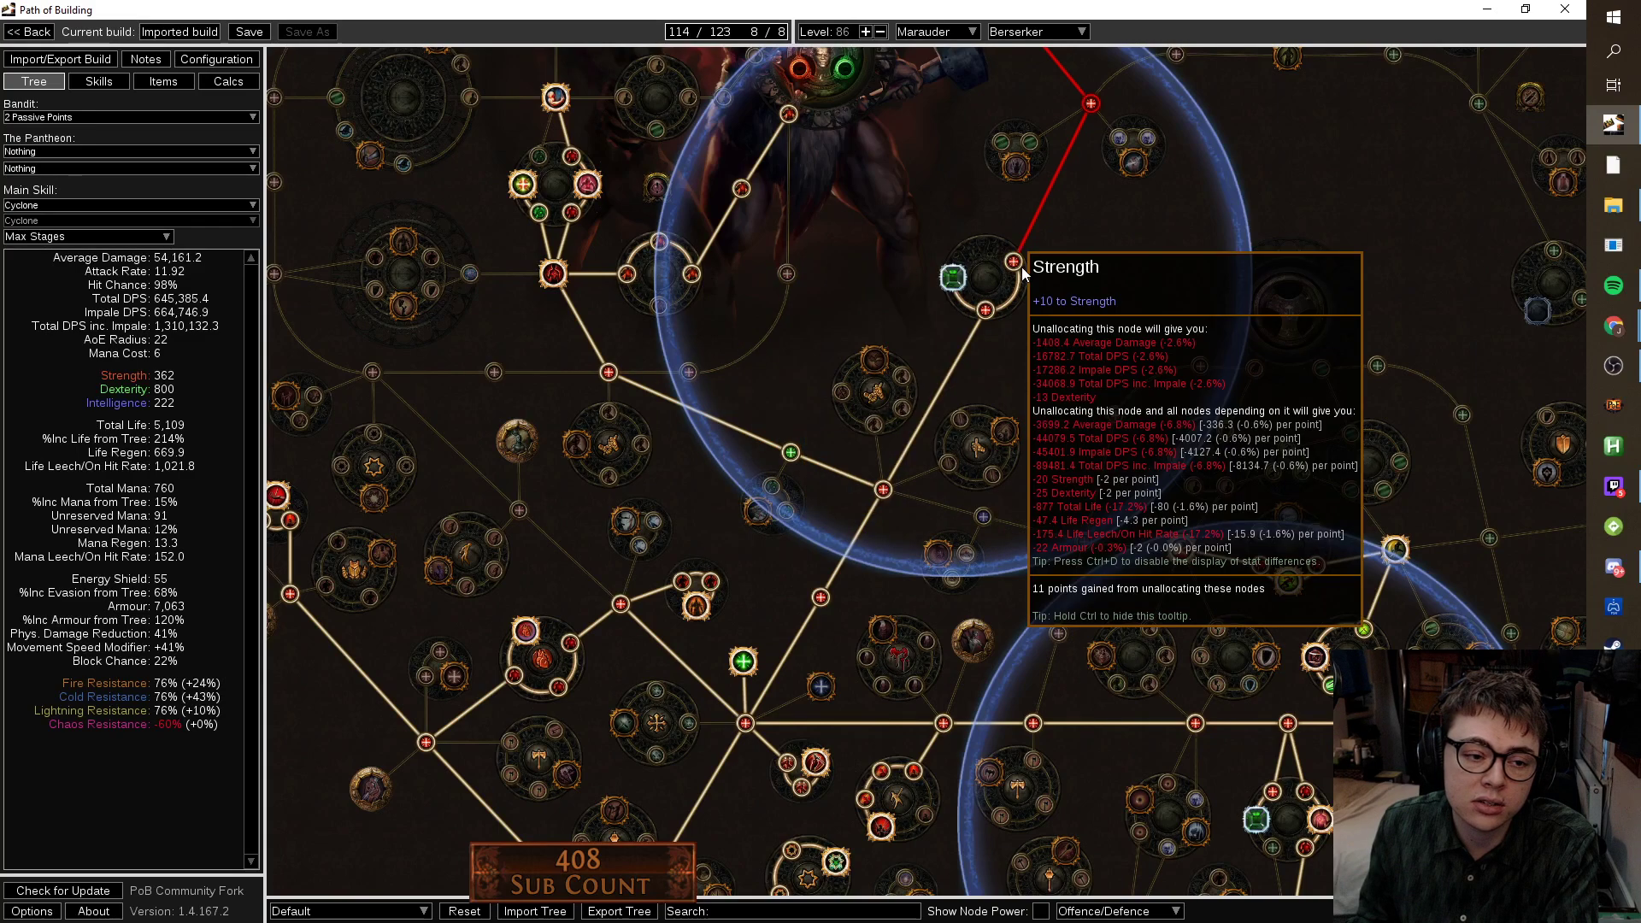
scroll(1022, 267, "down", 5)
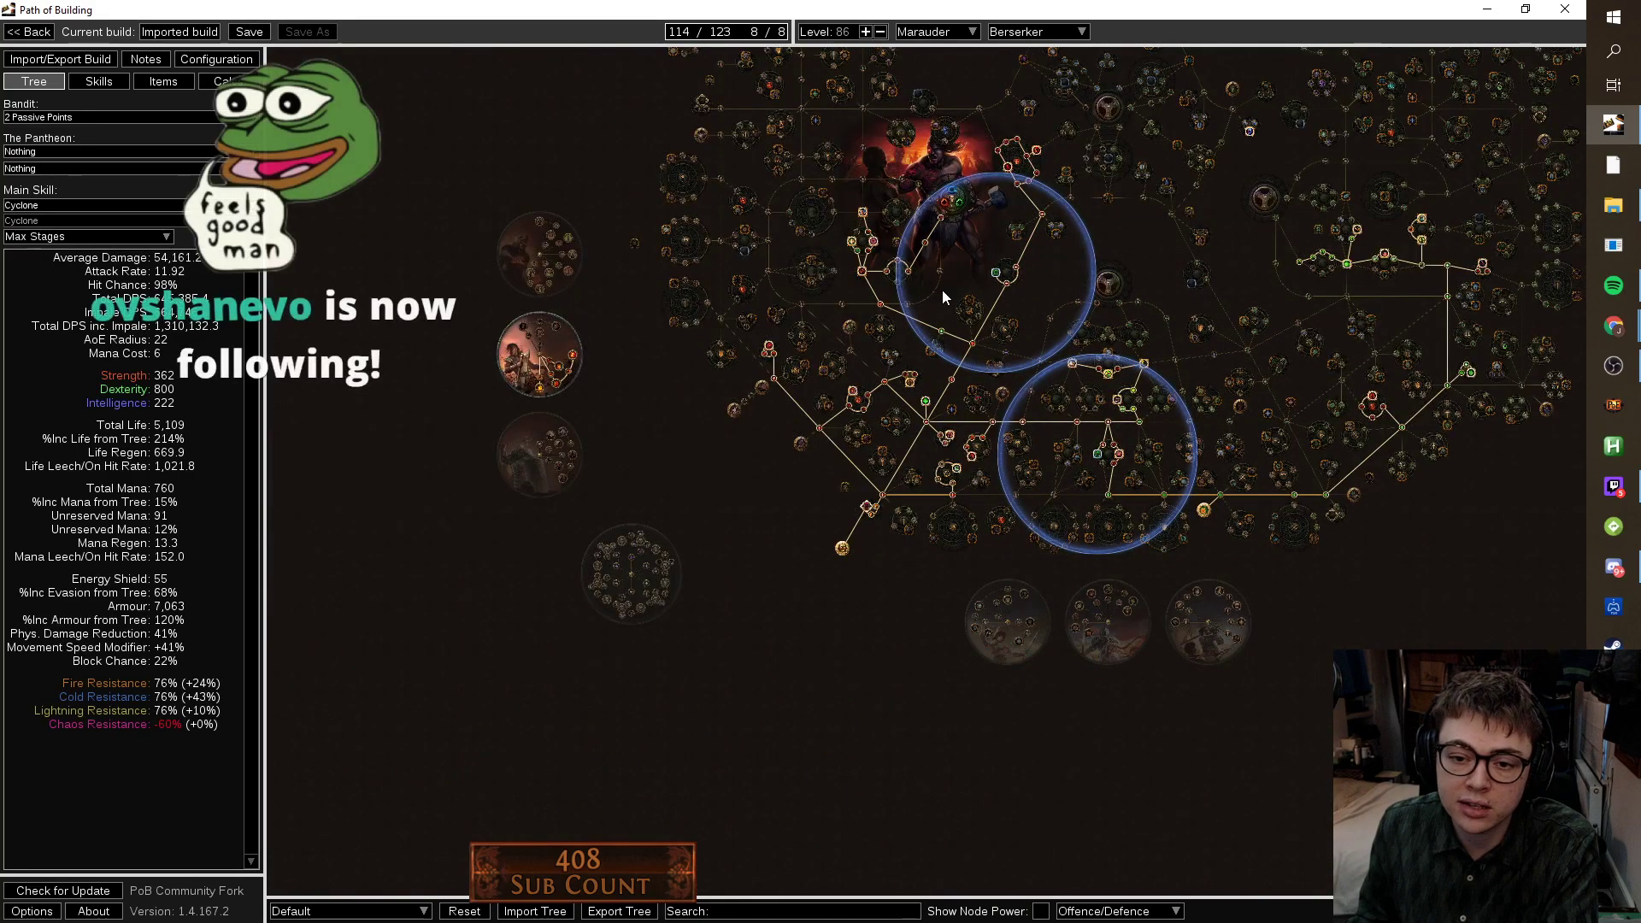
left_click_drag(1119, 253, 998, 243)
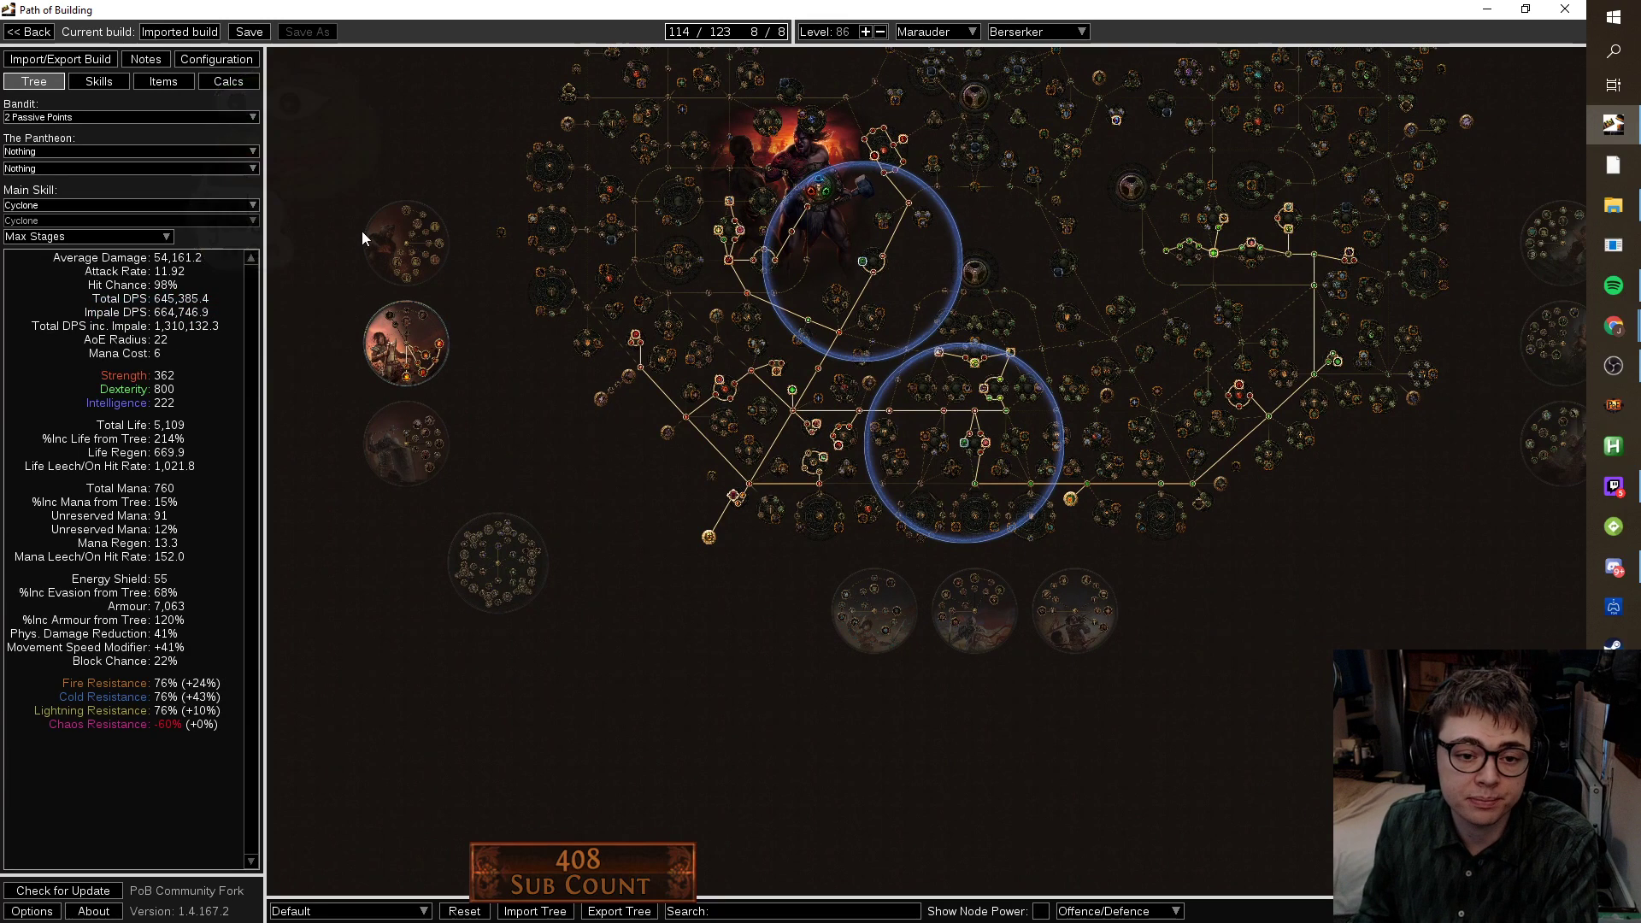
left_click(144, 79)
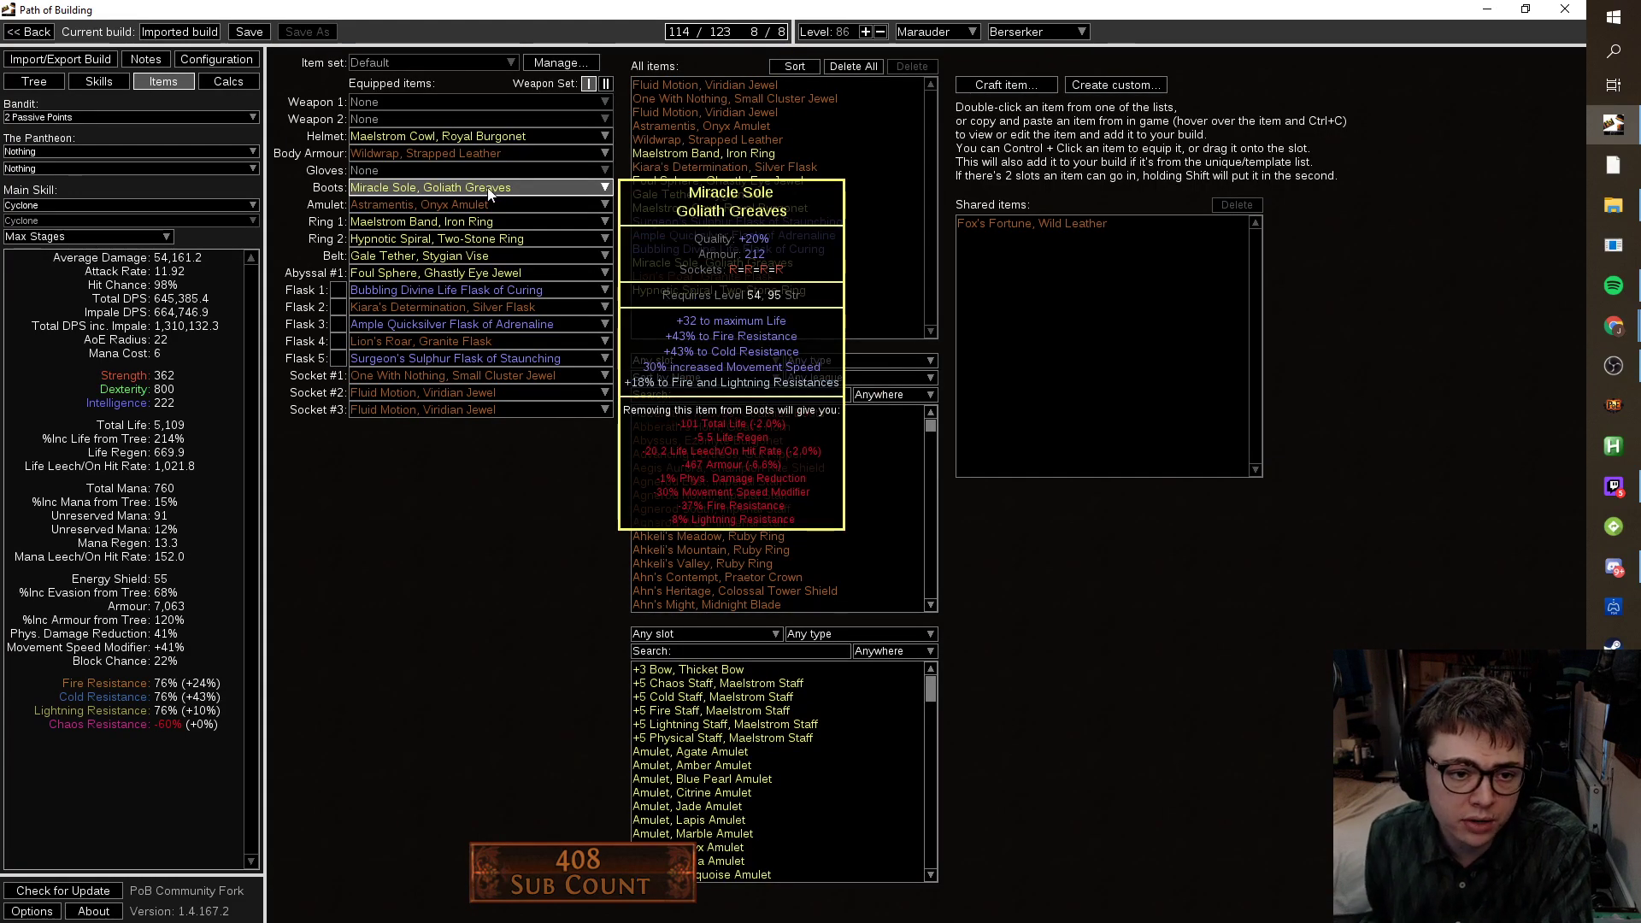
Compare the equipped boots, amulet and flasks, then return to the passive tree.
mouse_move(465, 203)
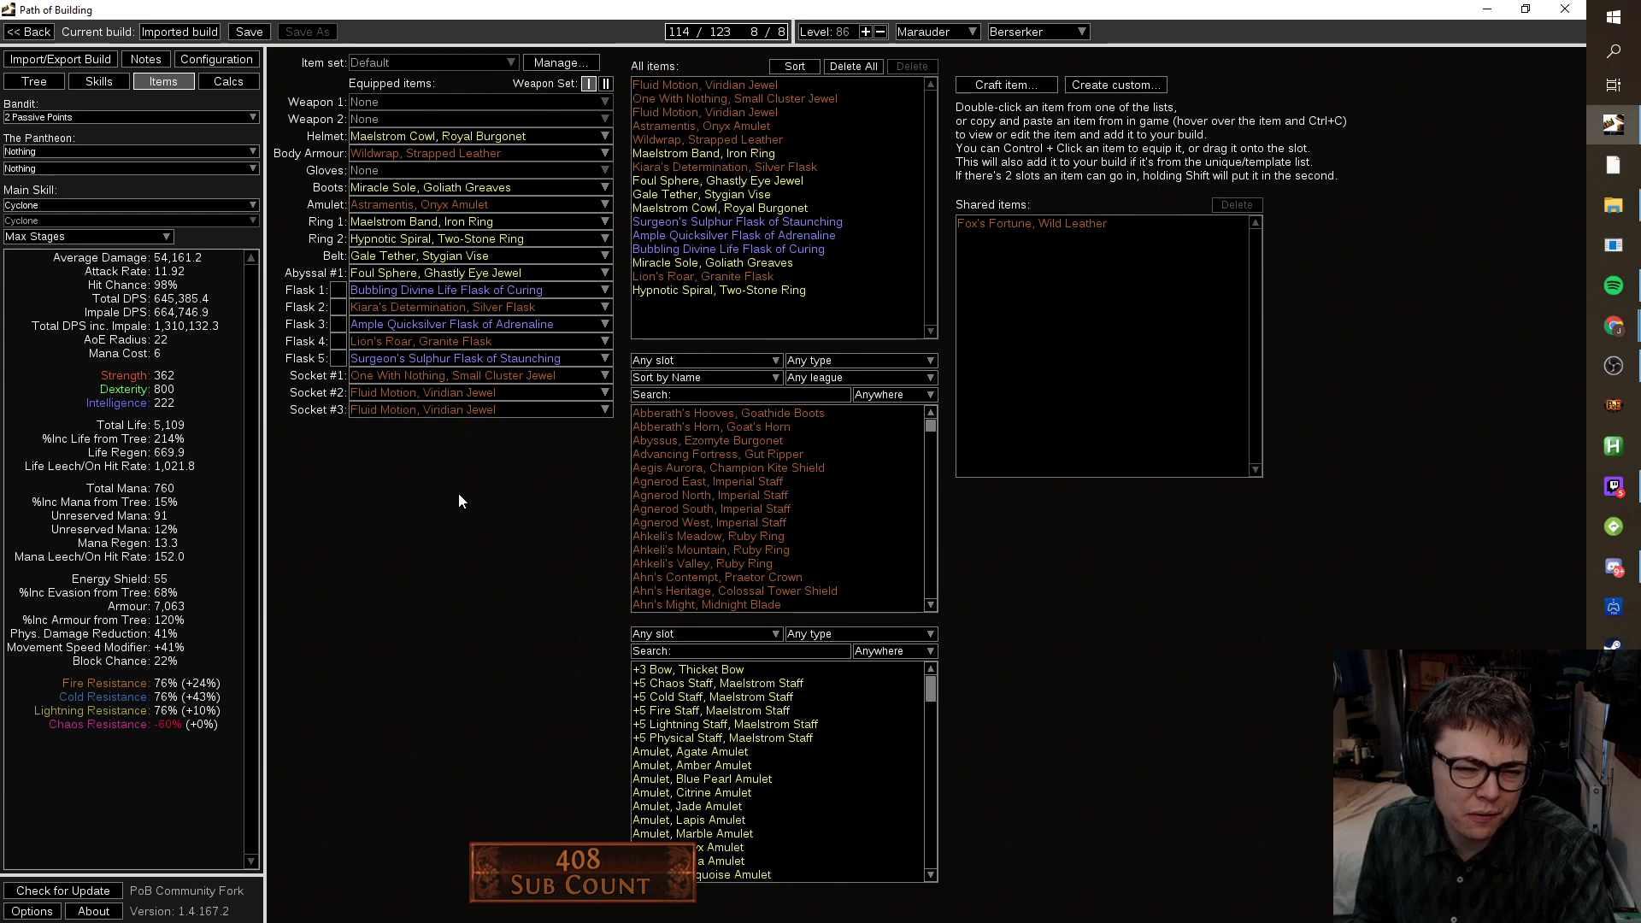
mouse_move(394, 355)
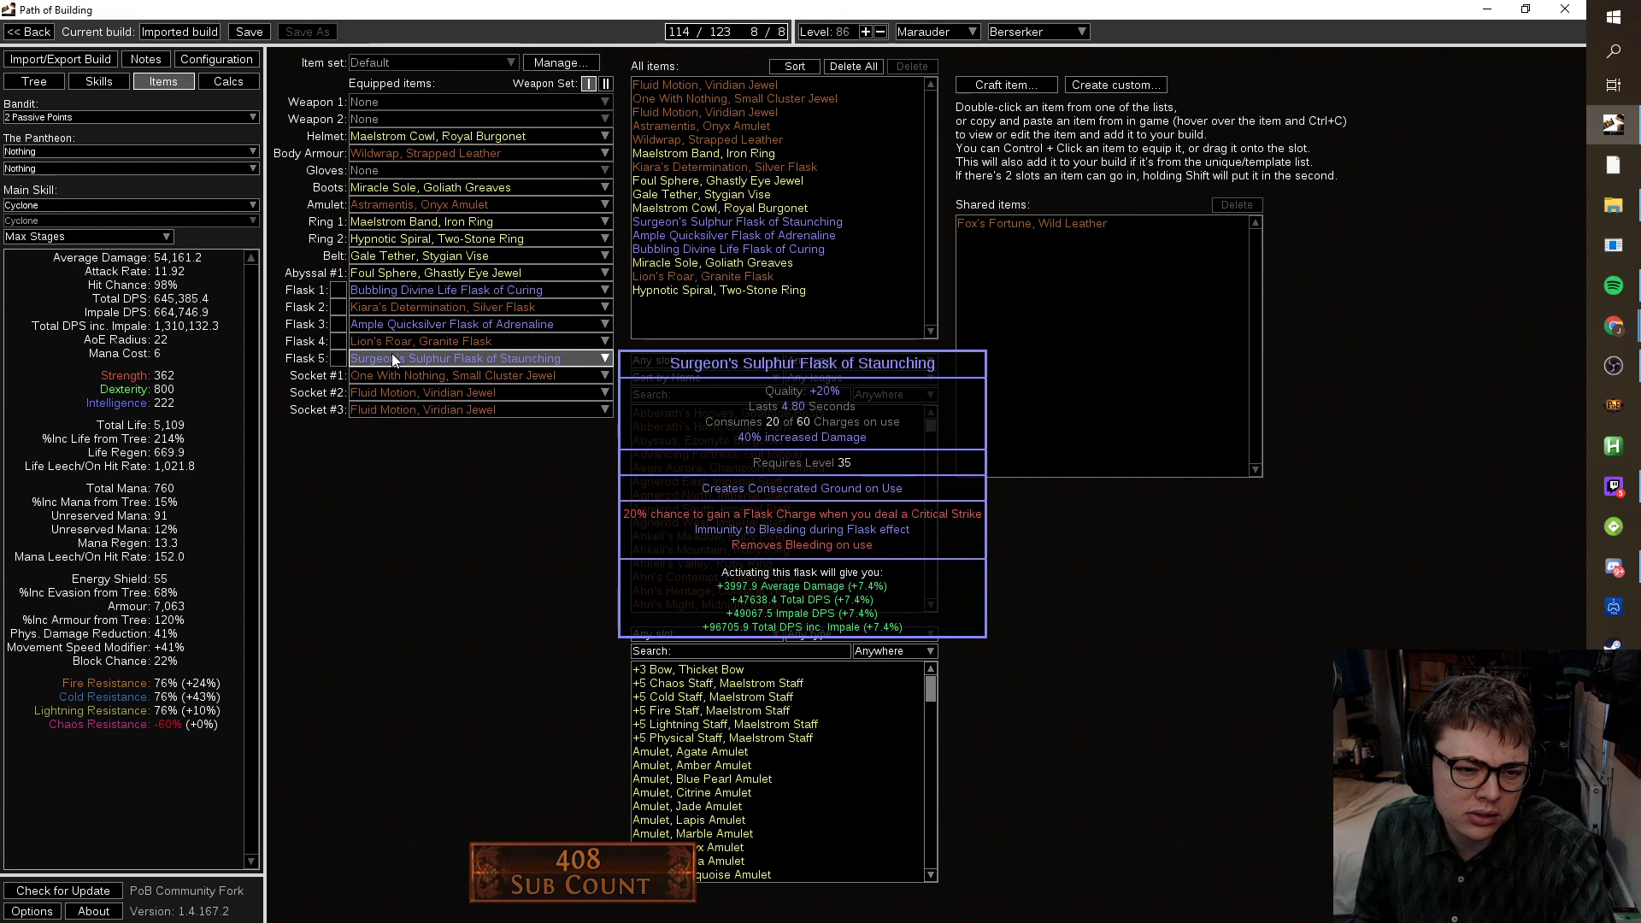
mouse_move(403, 305)
mouse_move(716, 517)
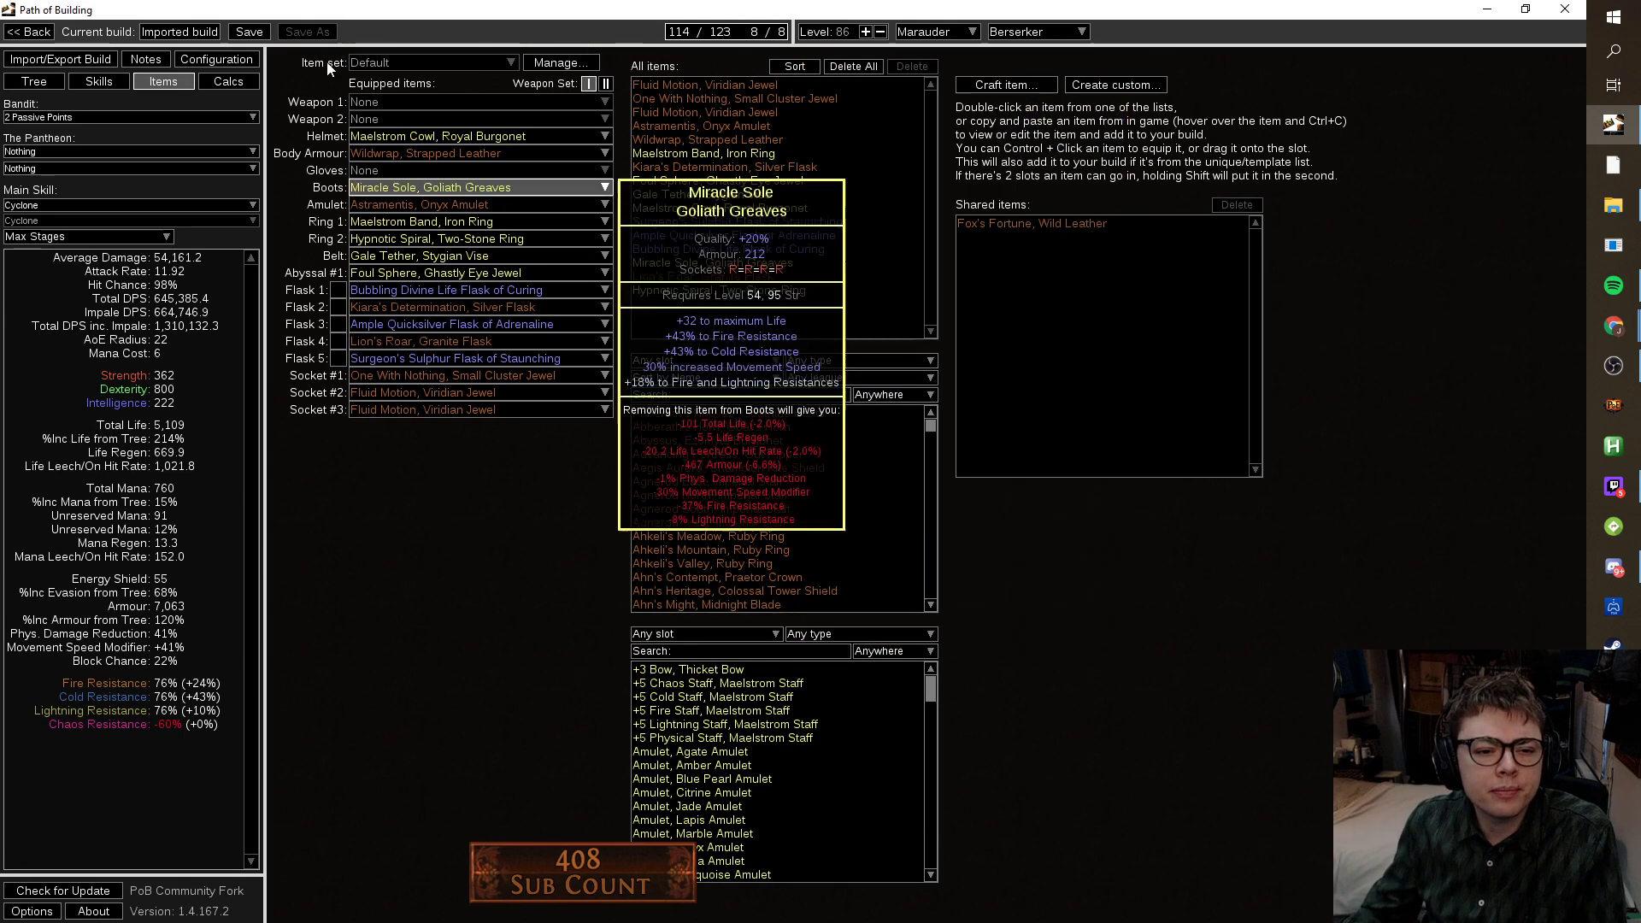
left_click(9, 85)
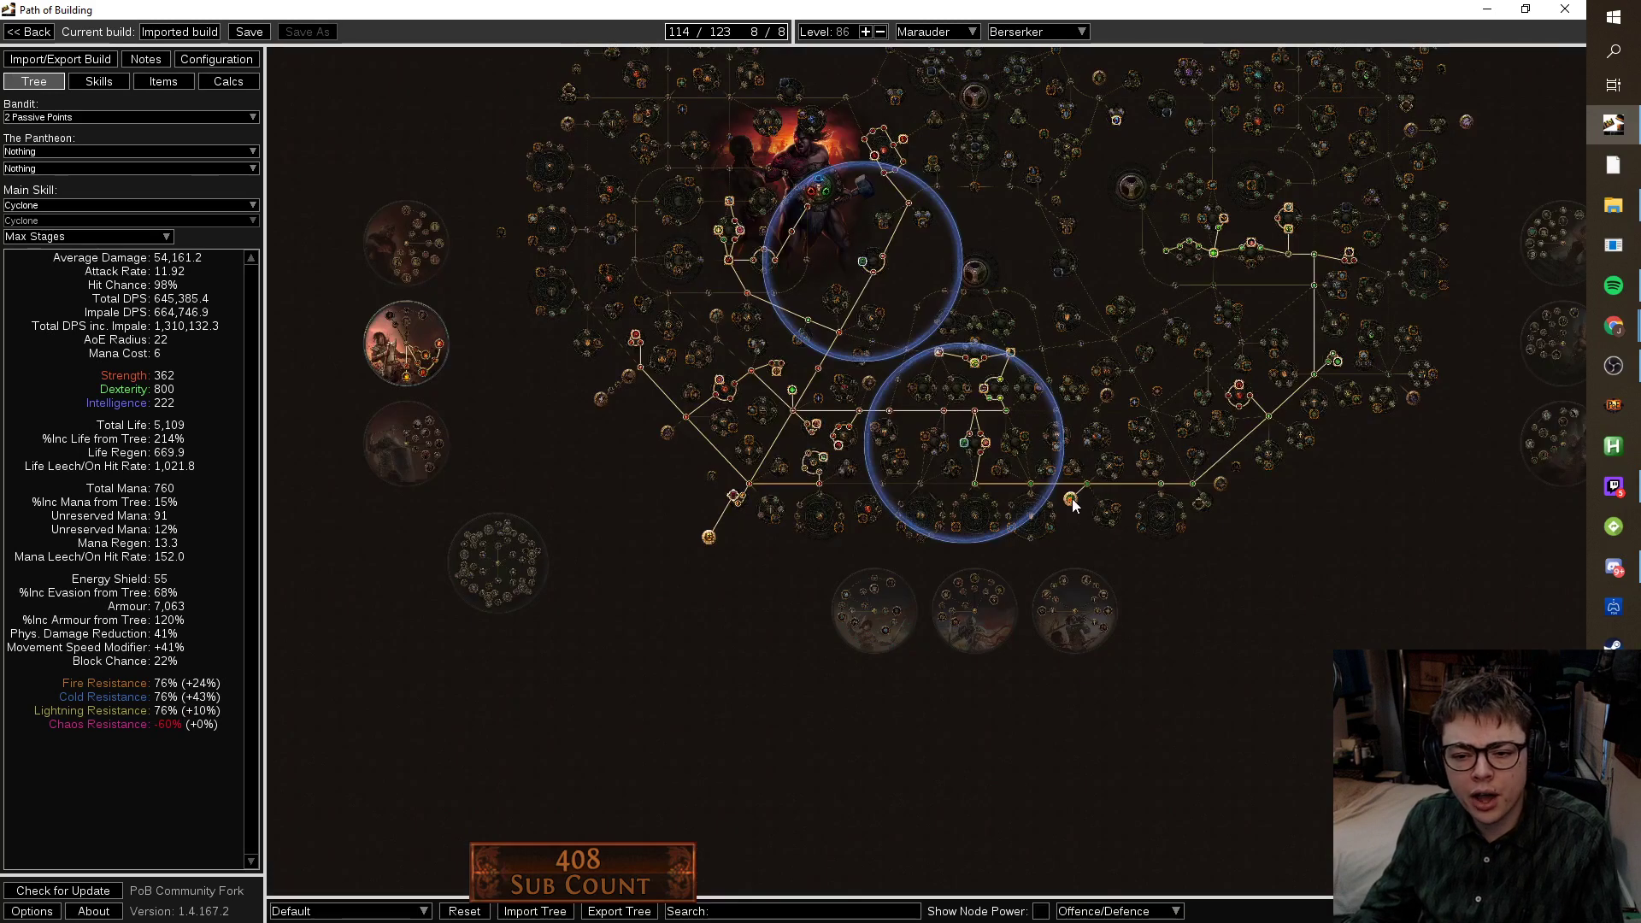
Unequip Kiara's Determination and Surgeon's Sulphur Flask, and put the Ample Quicksilver Flask in flask slot 5.
left_click(141, 79)
mouse_move(566, 363)
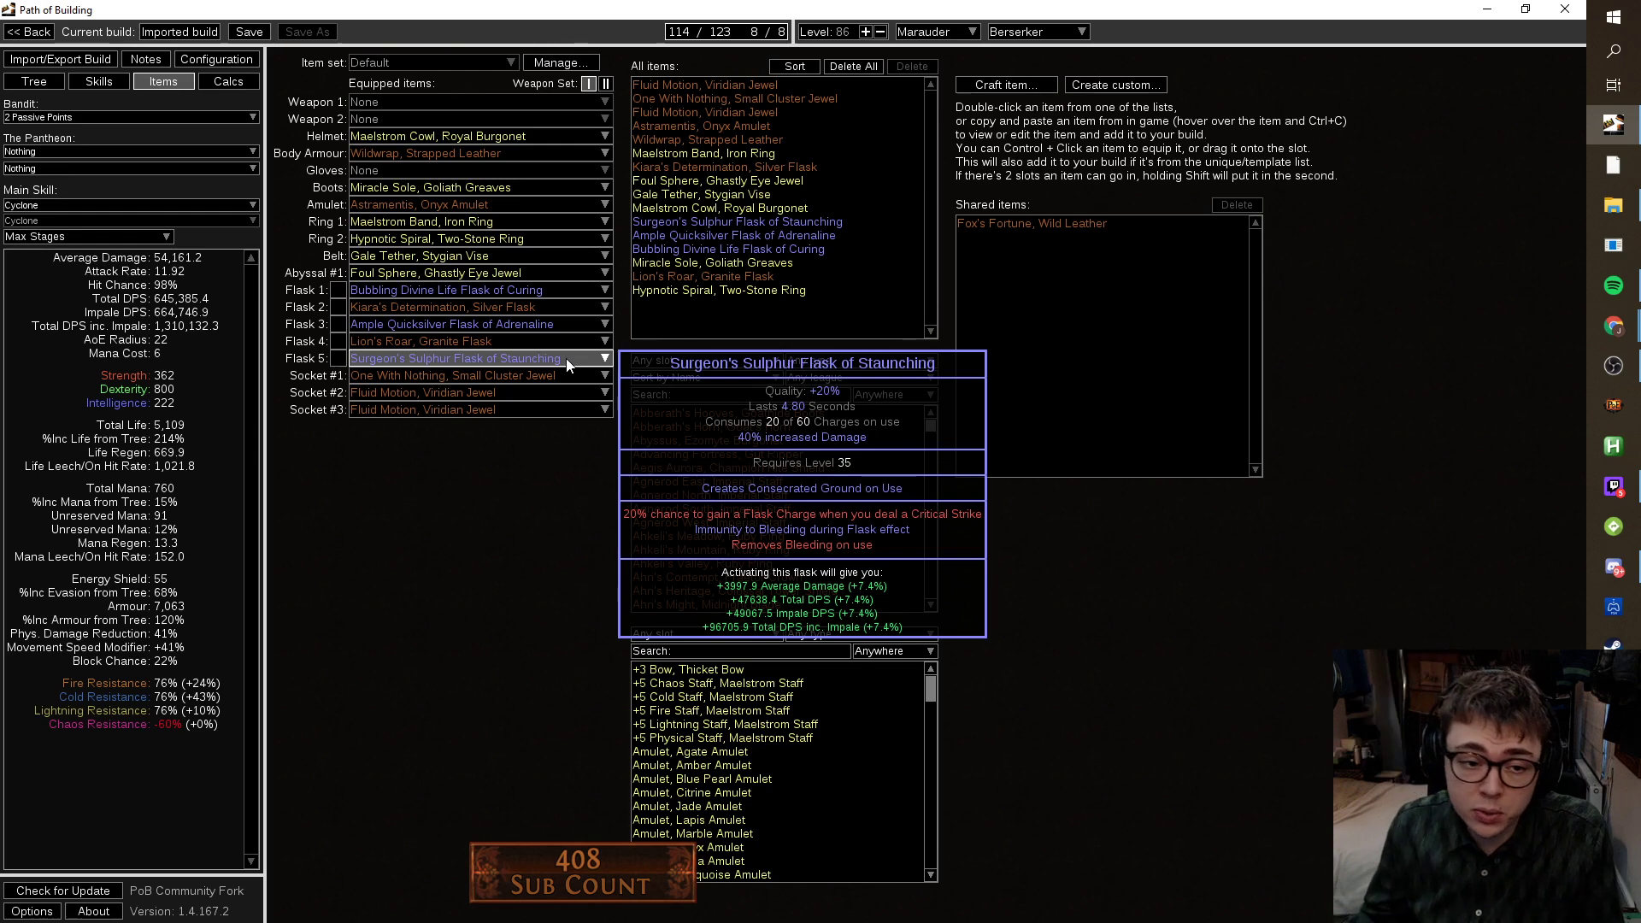
left_click(542, 305)
left_click(531, 325)
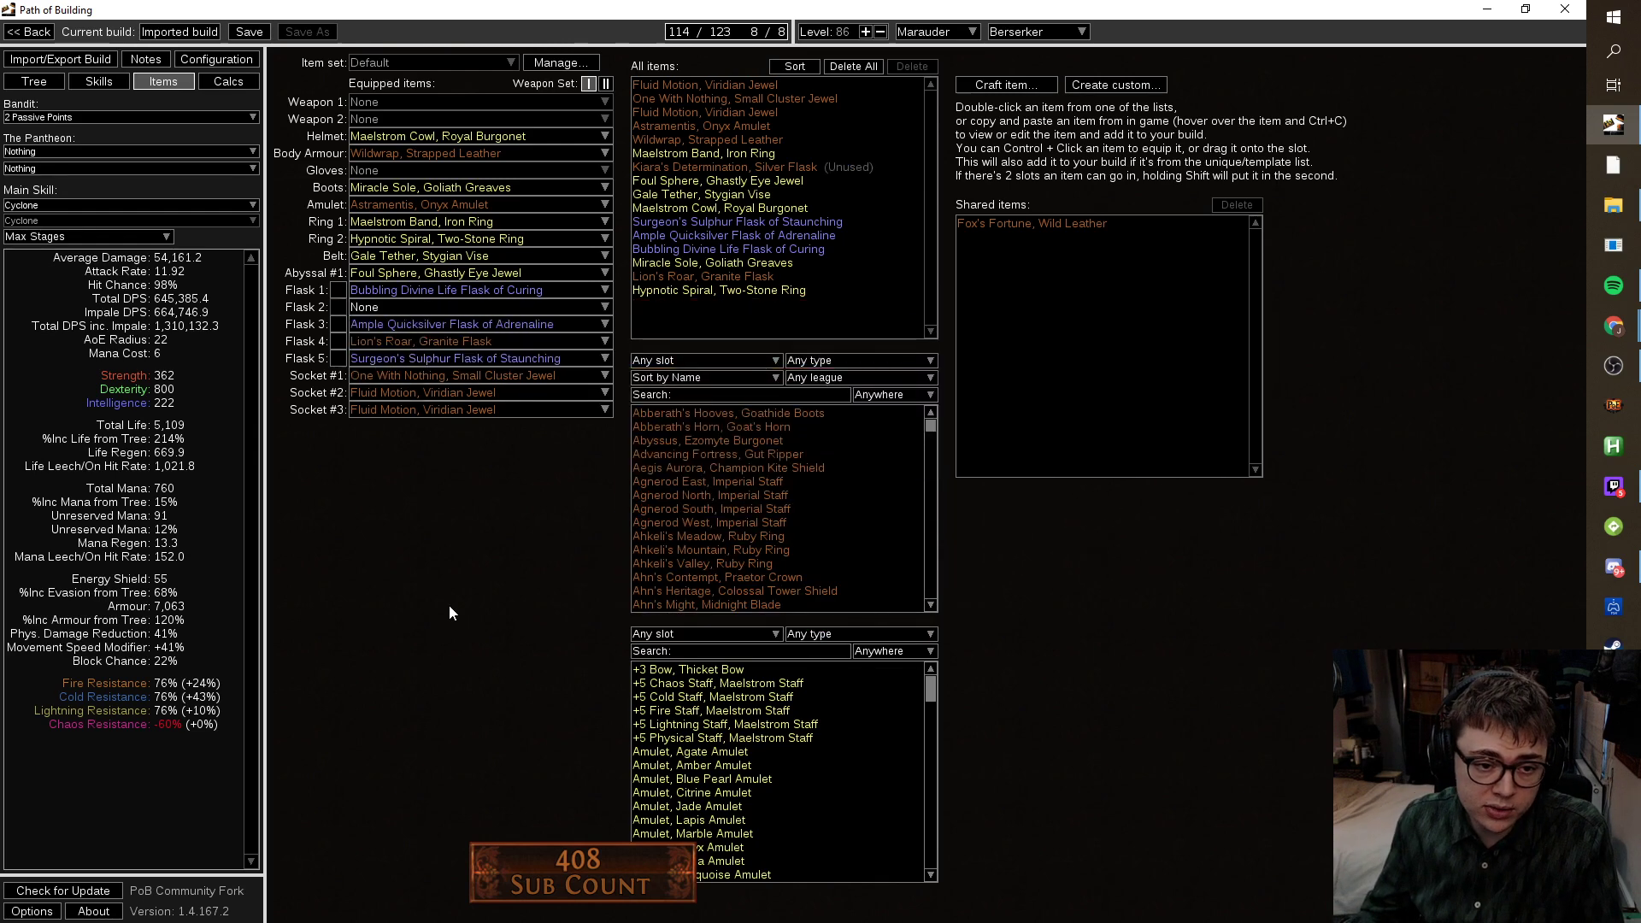
left_click(469, 358)
left_click(459, 376)
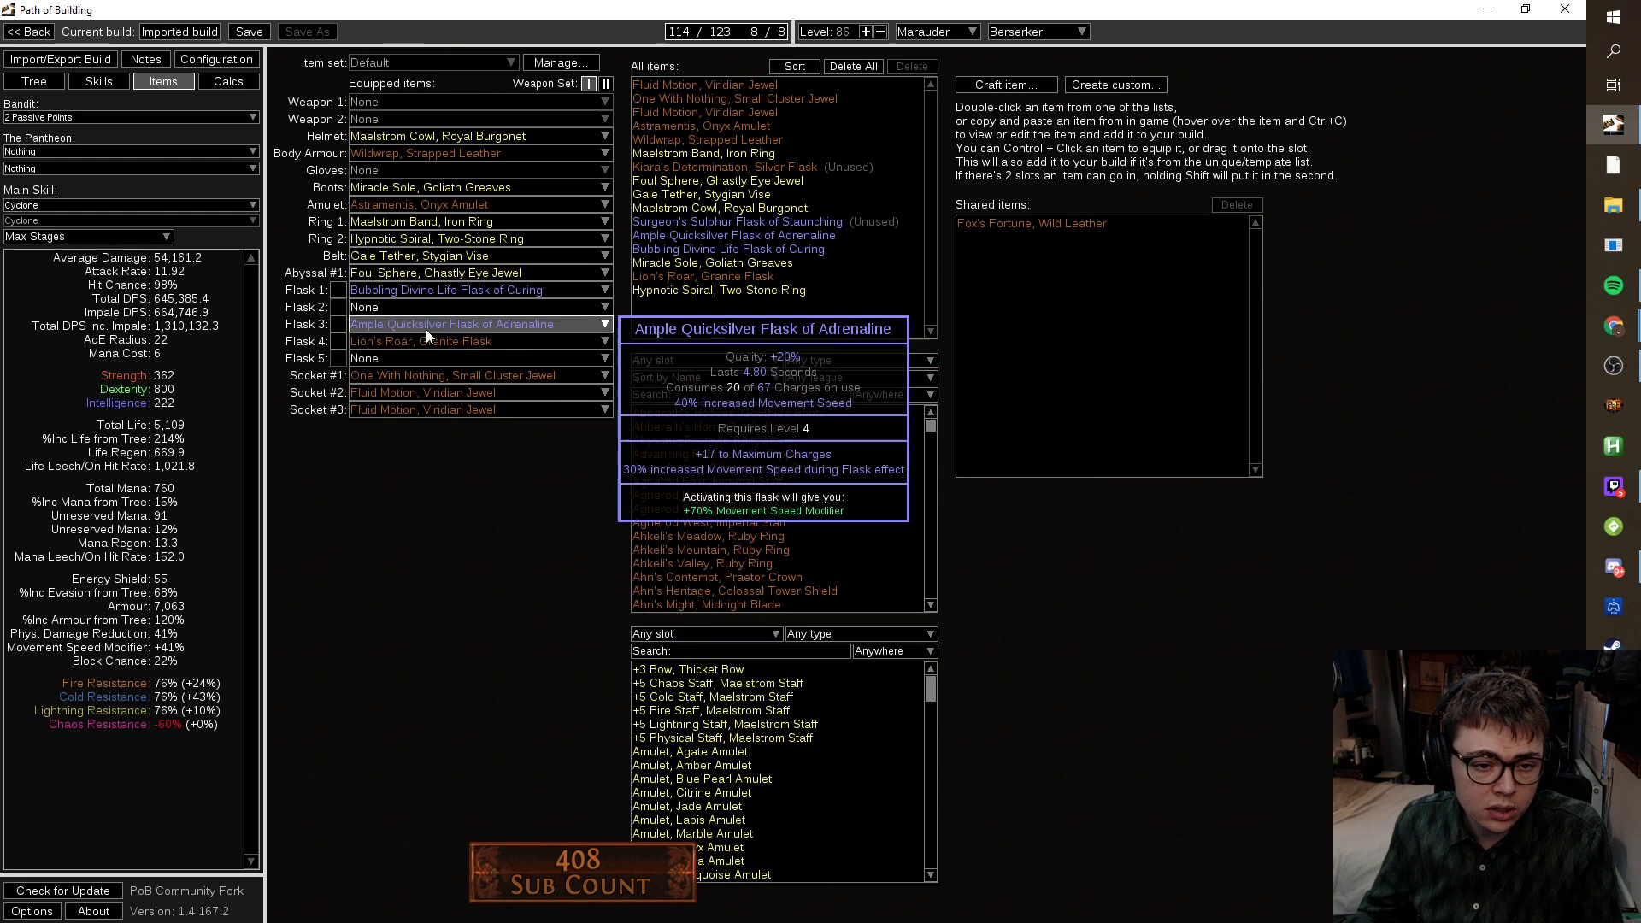
mouse_move(448, 323)
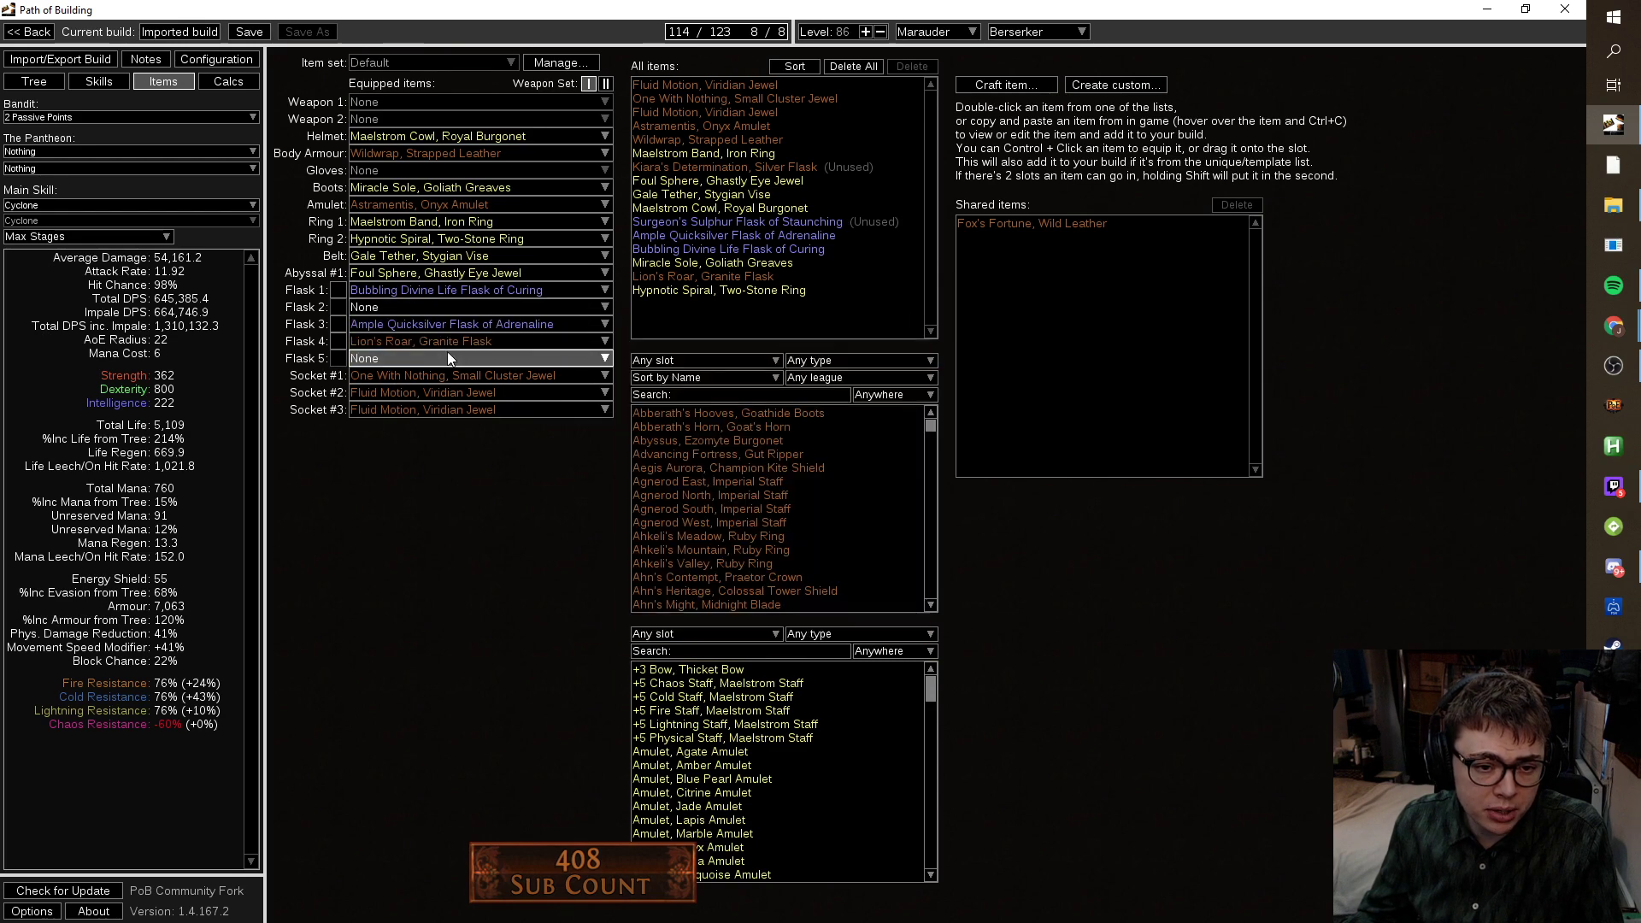
left_click(446, 358)
left_click(463, 419)
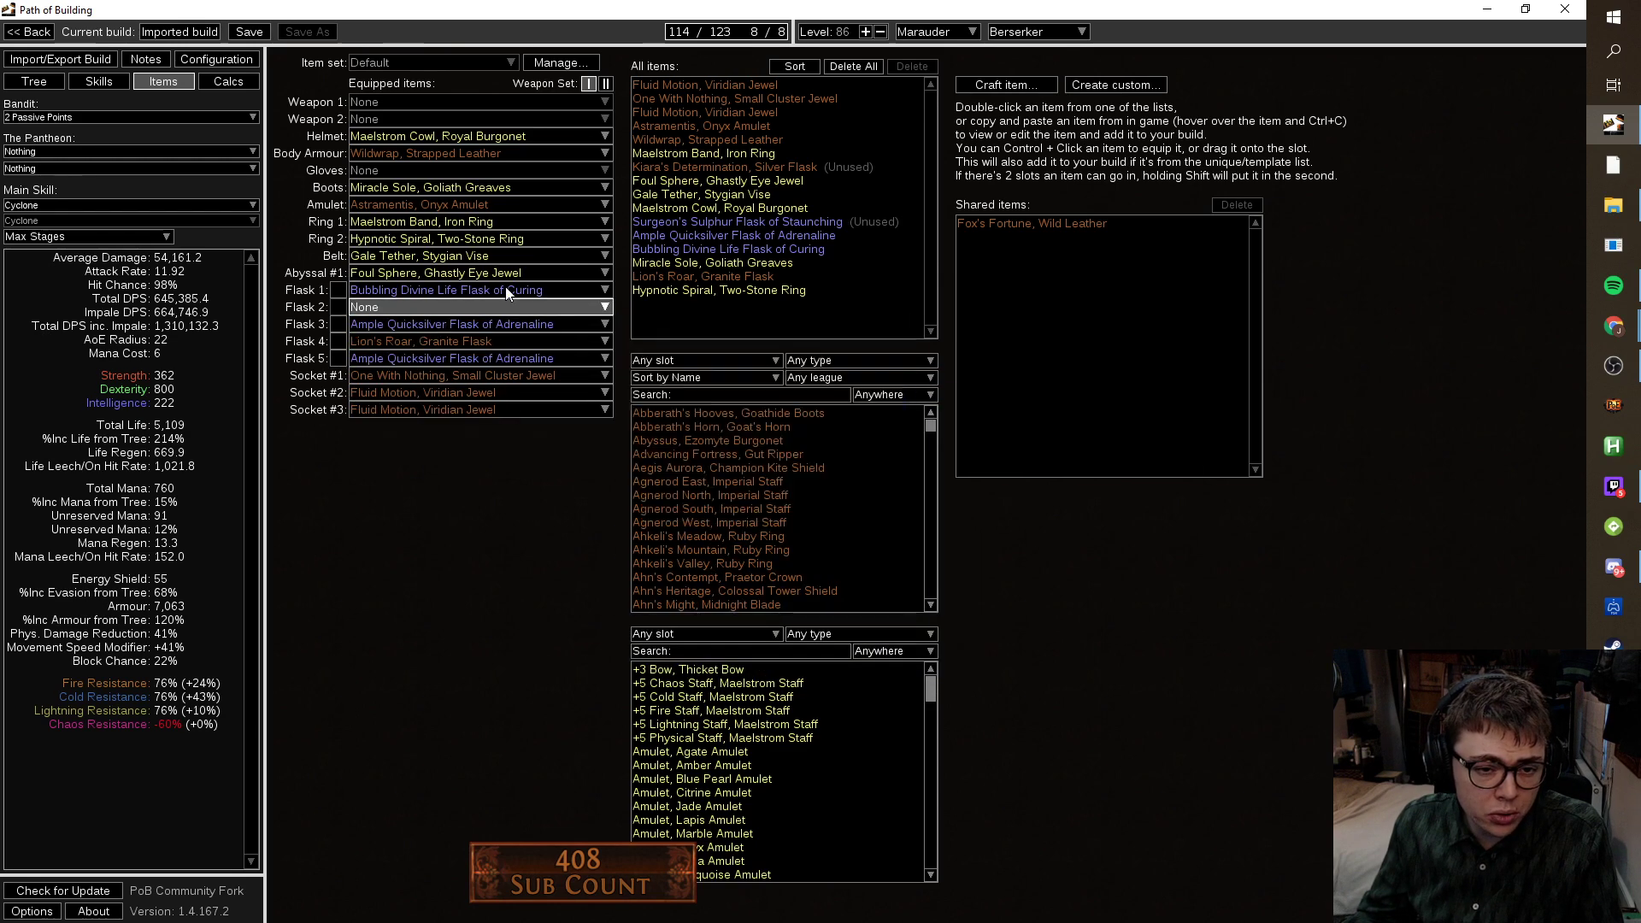
Delete the Bubbling Divine Life, Surgeon's Sulphur and Kiara's Determination flasks from the item list.
mouse_move(497, 332)
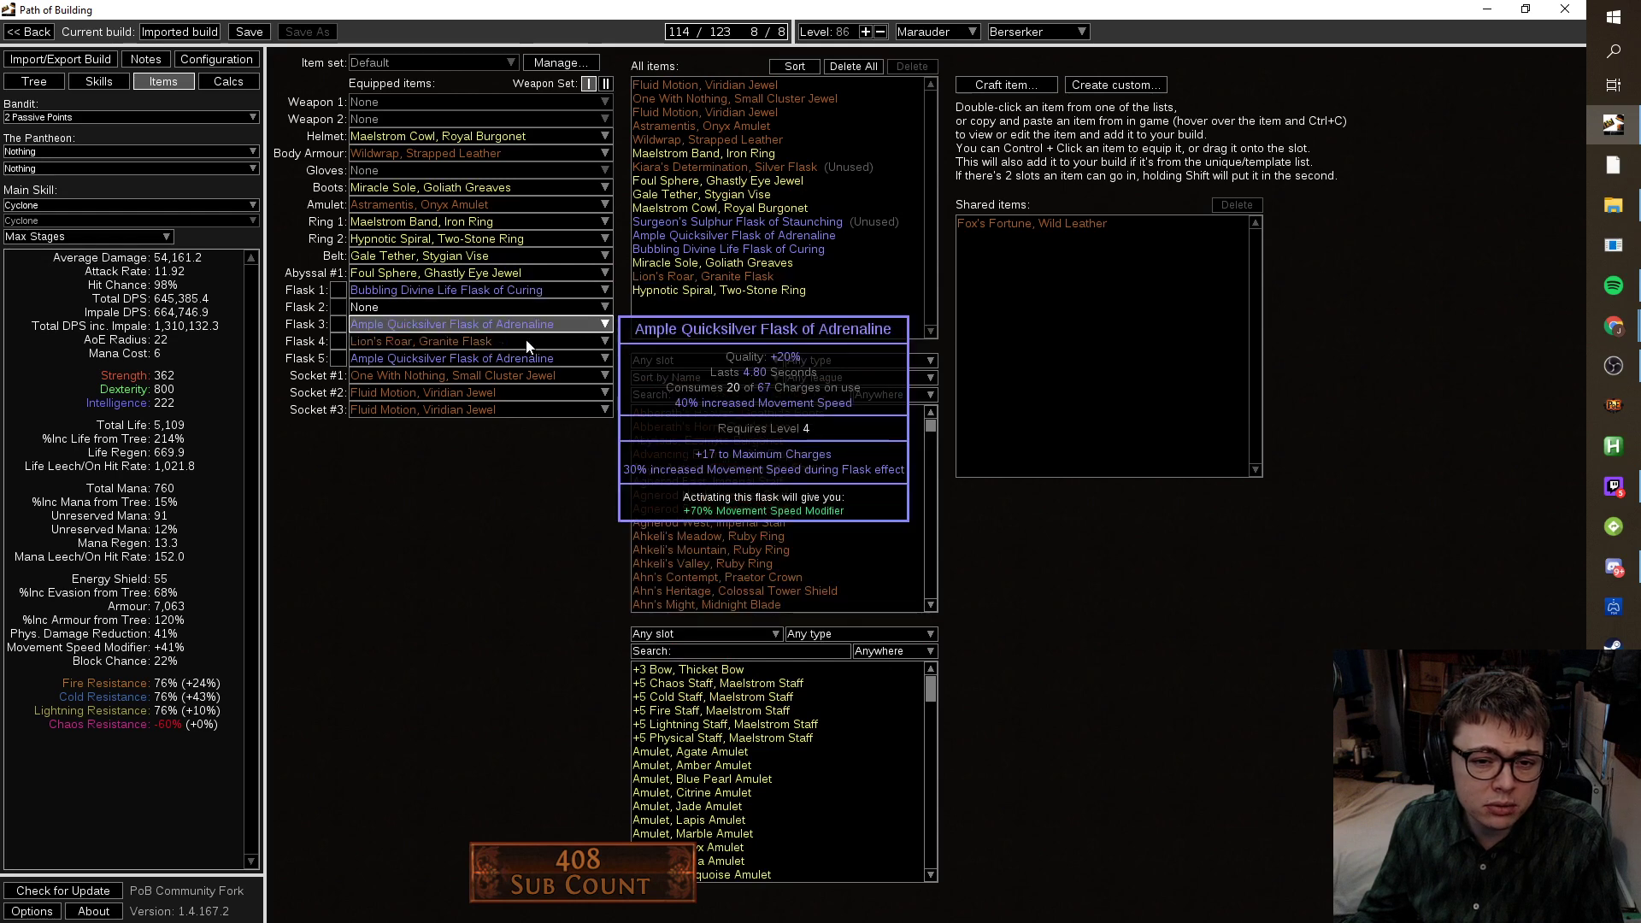
mouse_move(819, 229)
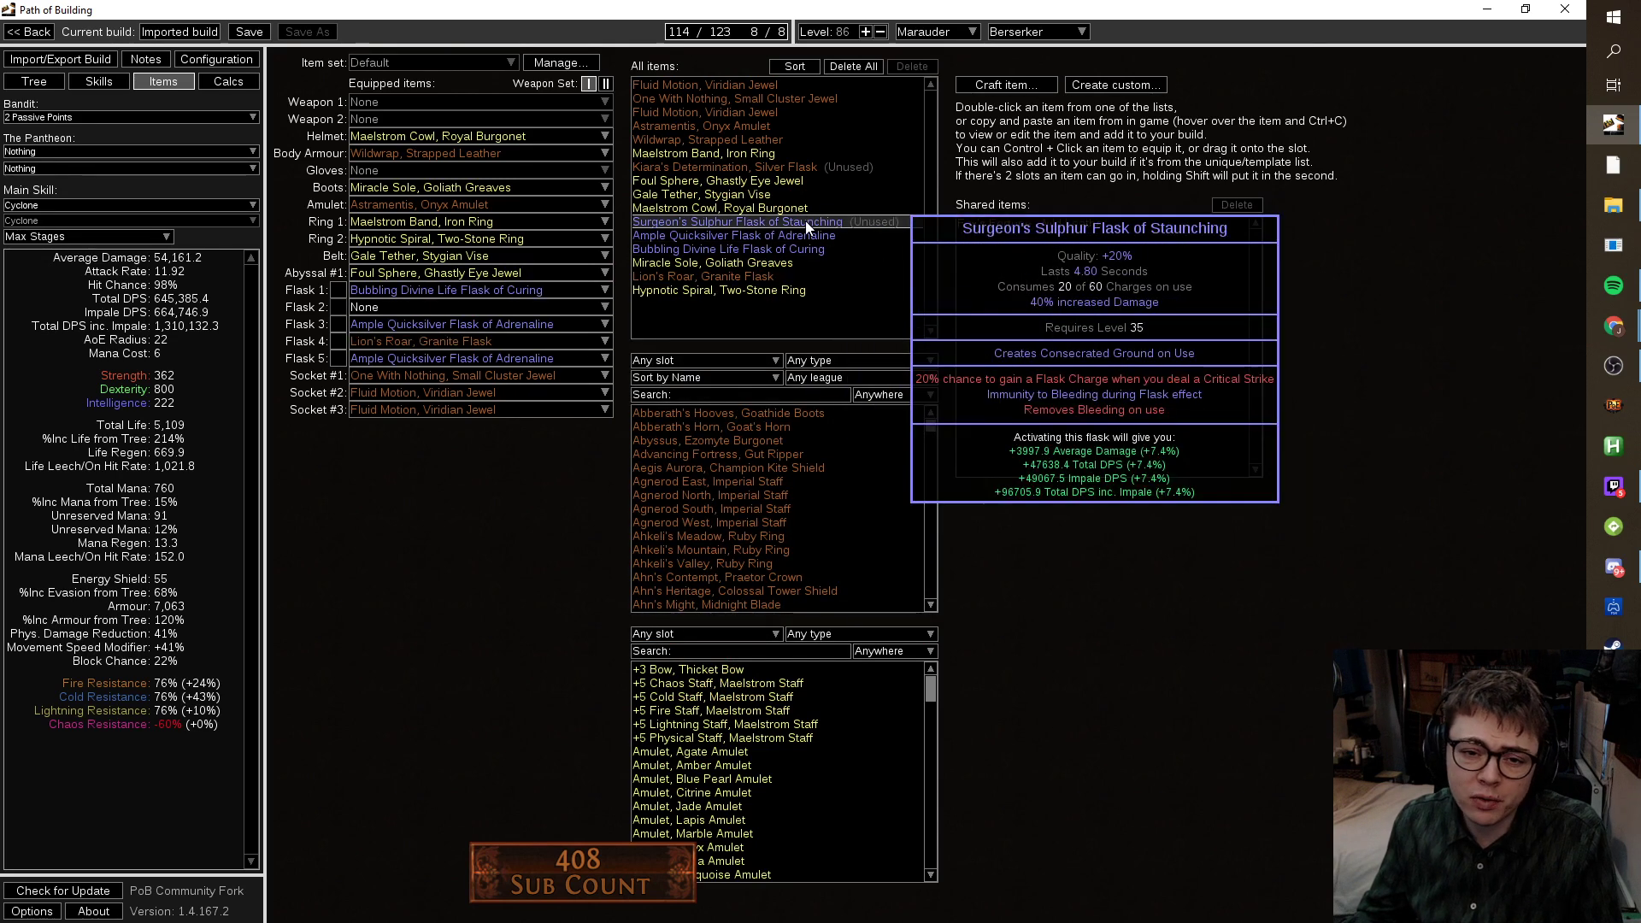
left_click(825, 250)
double_click(836, 250)
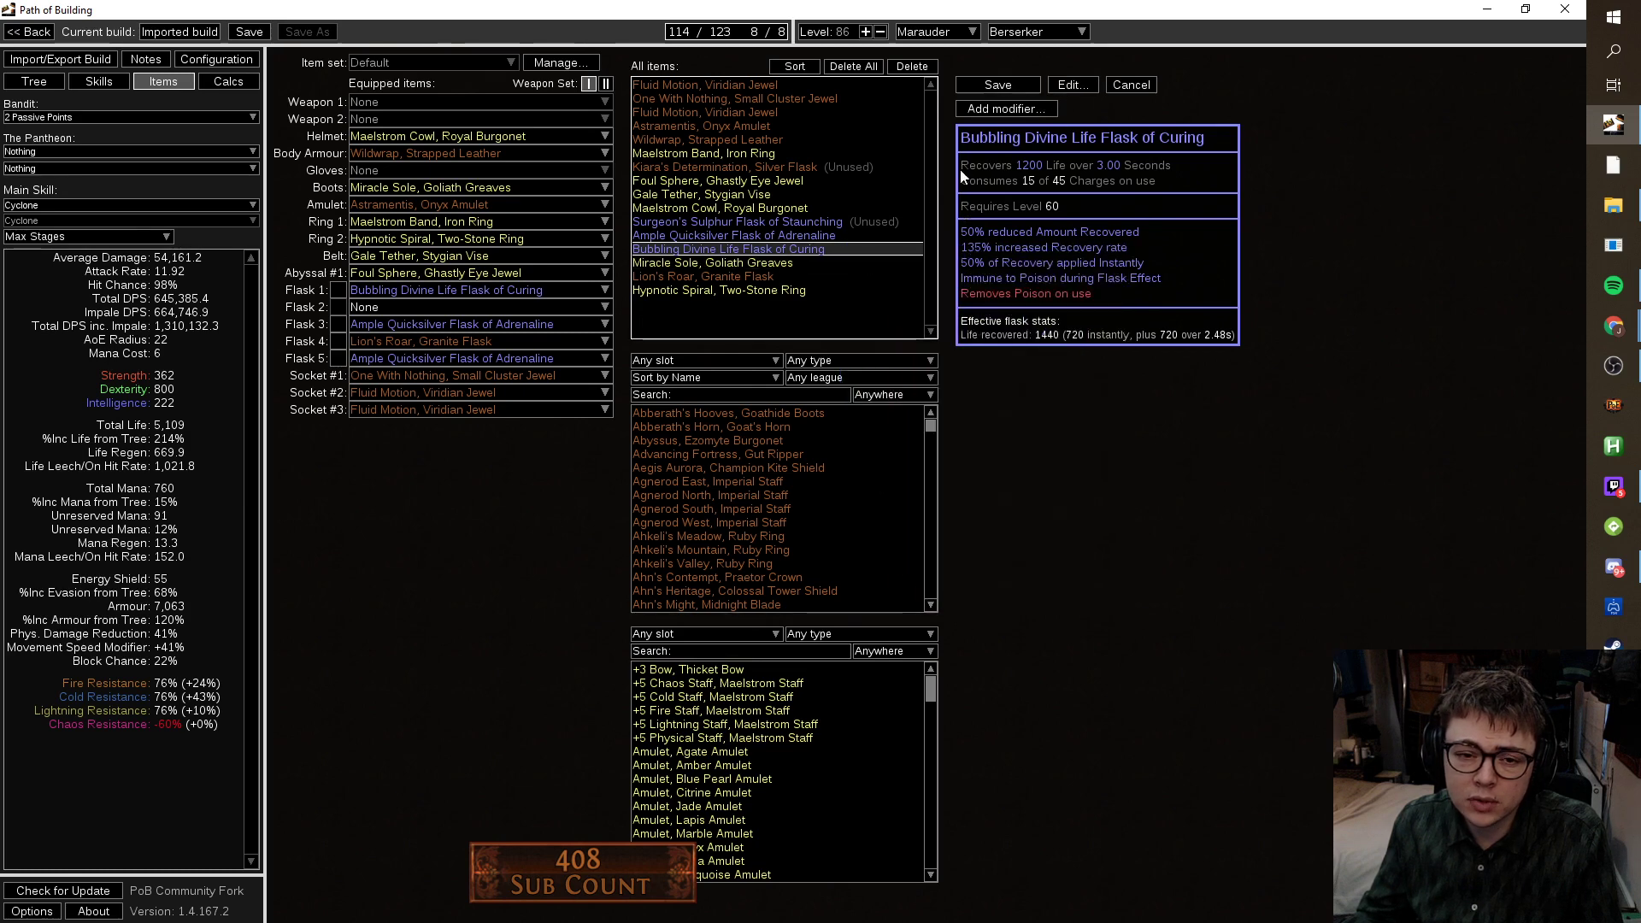
left_click(925, 67)
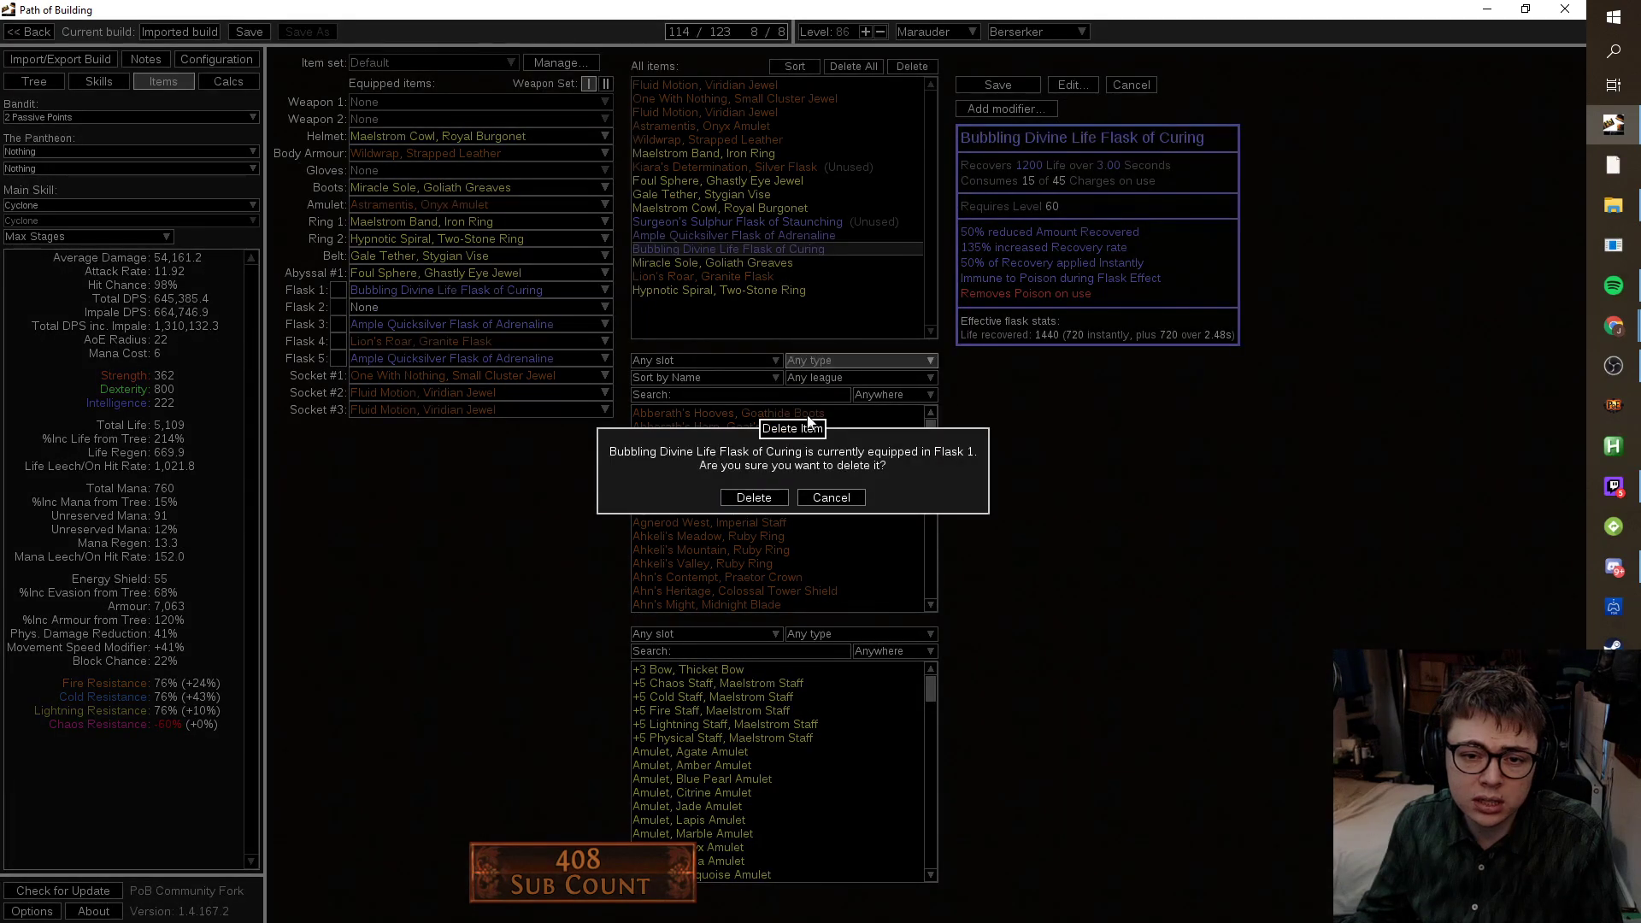
left_click(776, 501)
left_click(818, 221)
left_click(904, 65)
left_click(769, 167)
left_click(908, 82)
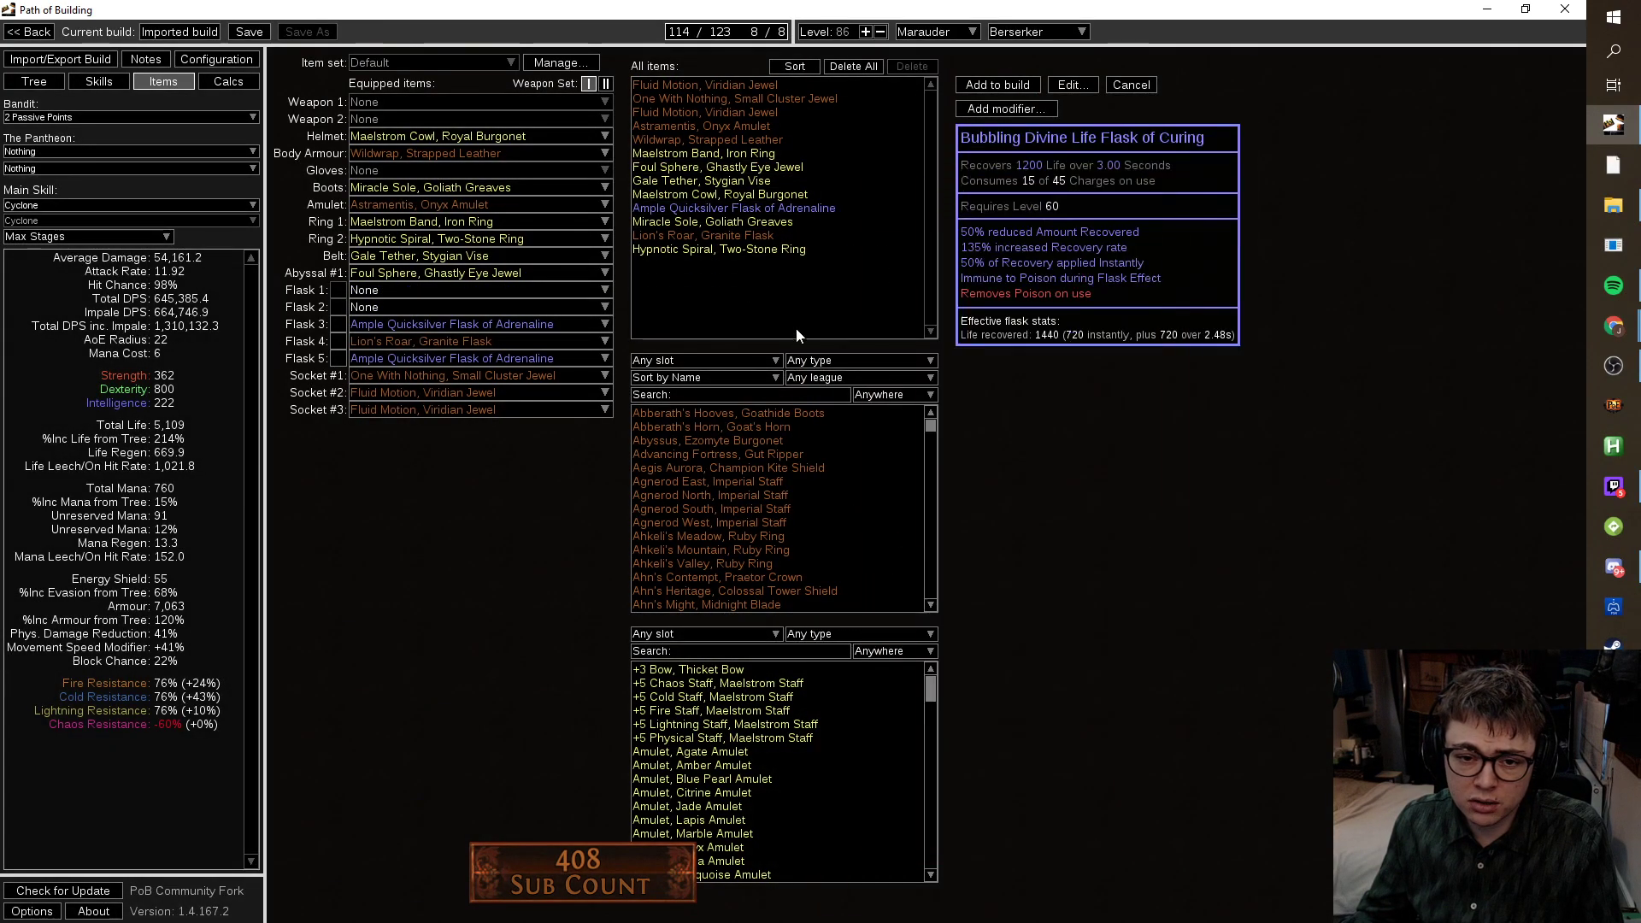
Create a new rare utility flask with the Jade Flask base.
left_click(1132, 85)
left_click(1006, 84)
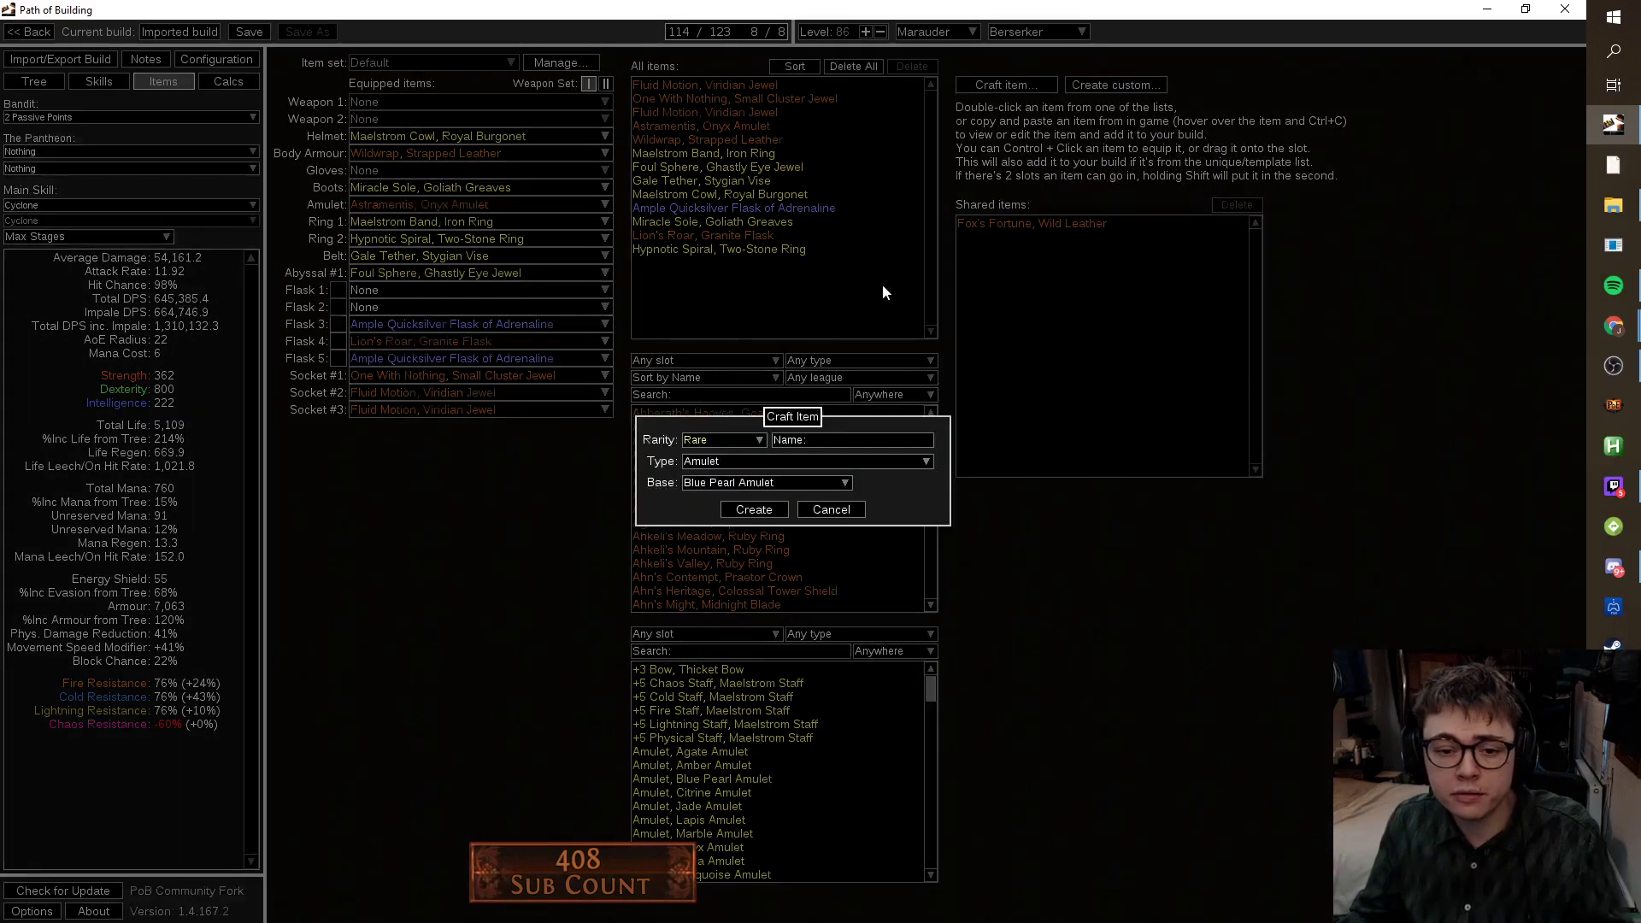
left_click(771, 461)
type("jewel")
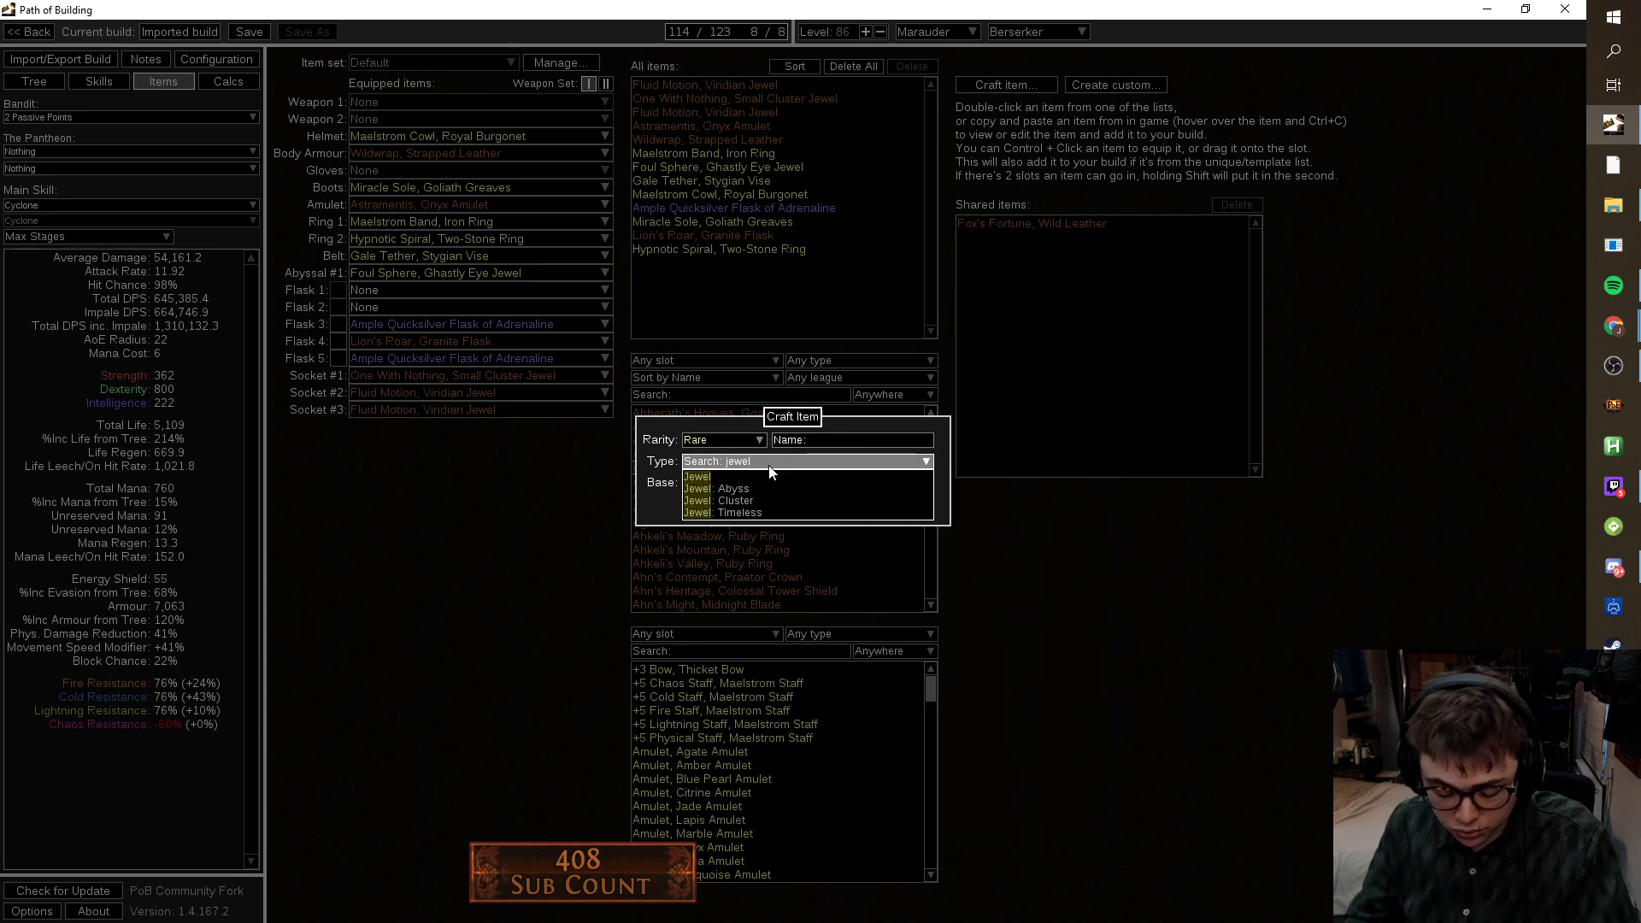
key("BackSpace")
key("BackSpace")
key("BackSpace")
key("BackSpace")
key("BackSpace")
type("flask")
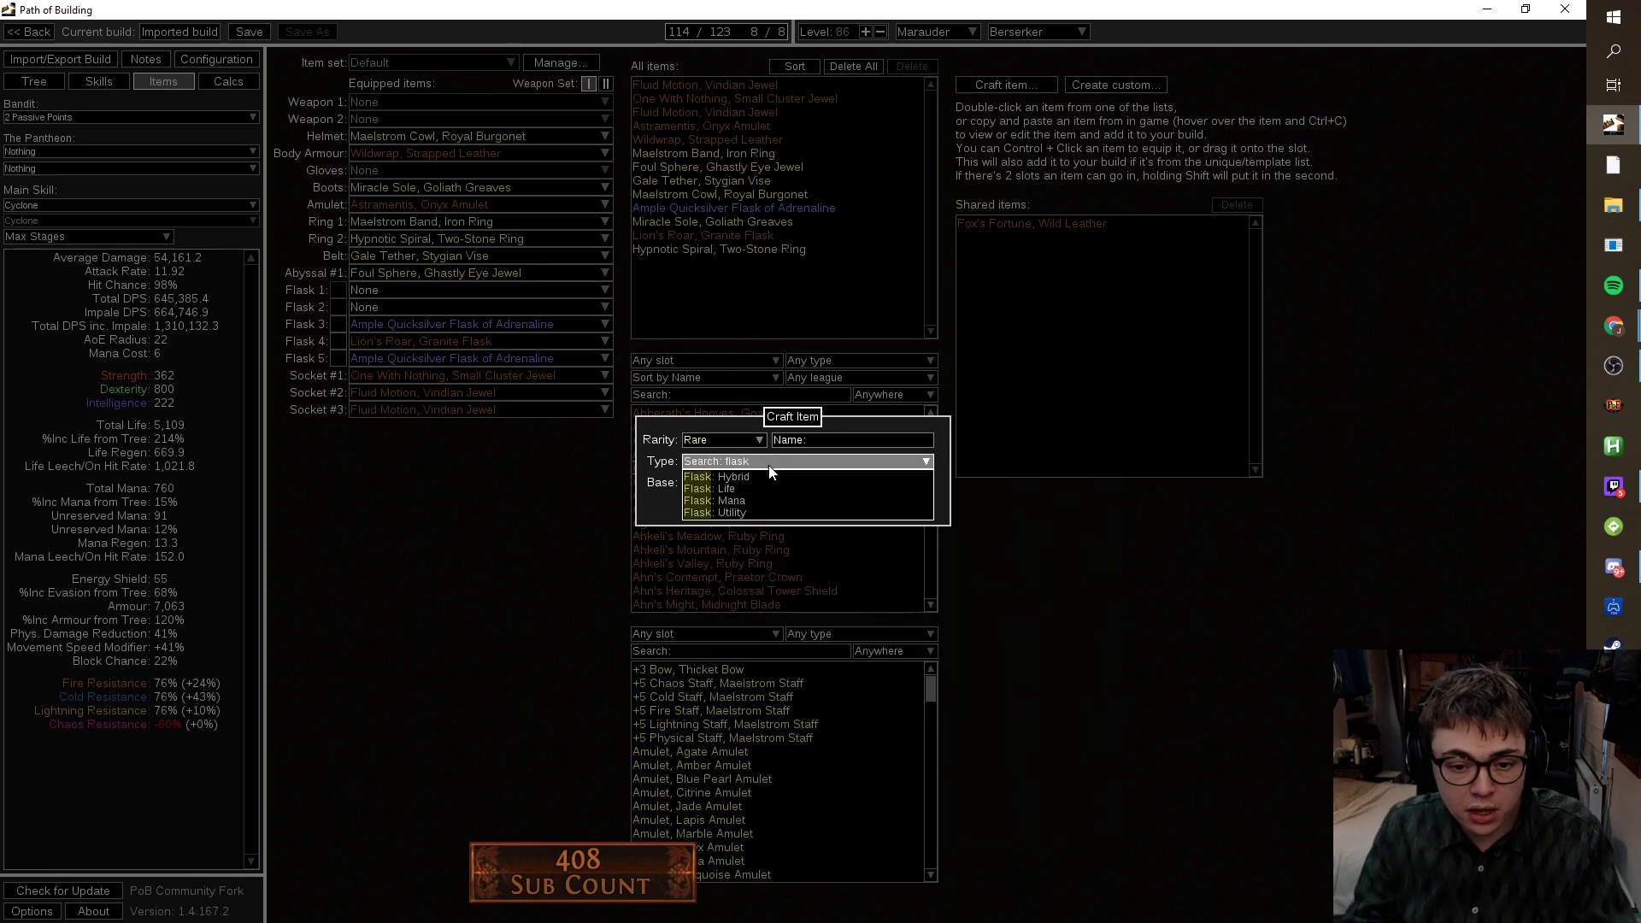
left_click(718, 511)
left_click(727, 485)
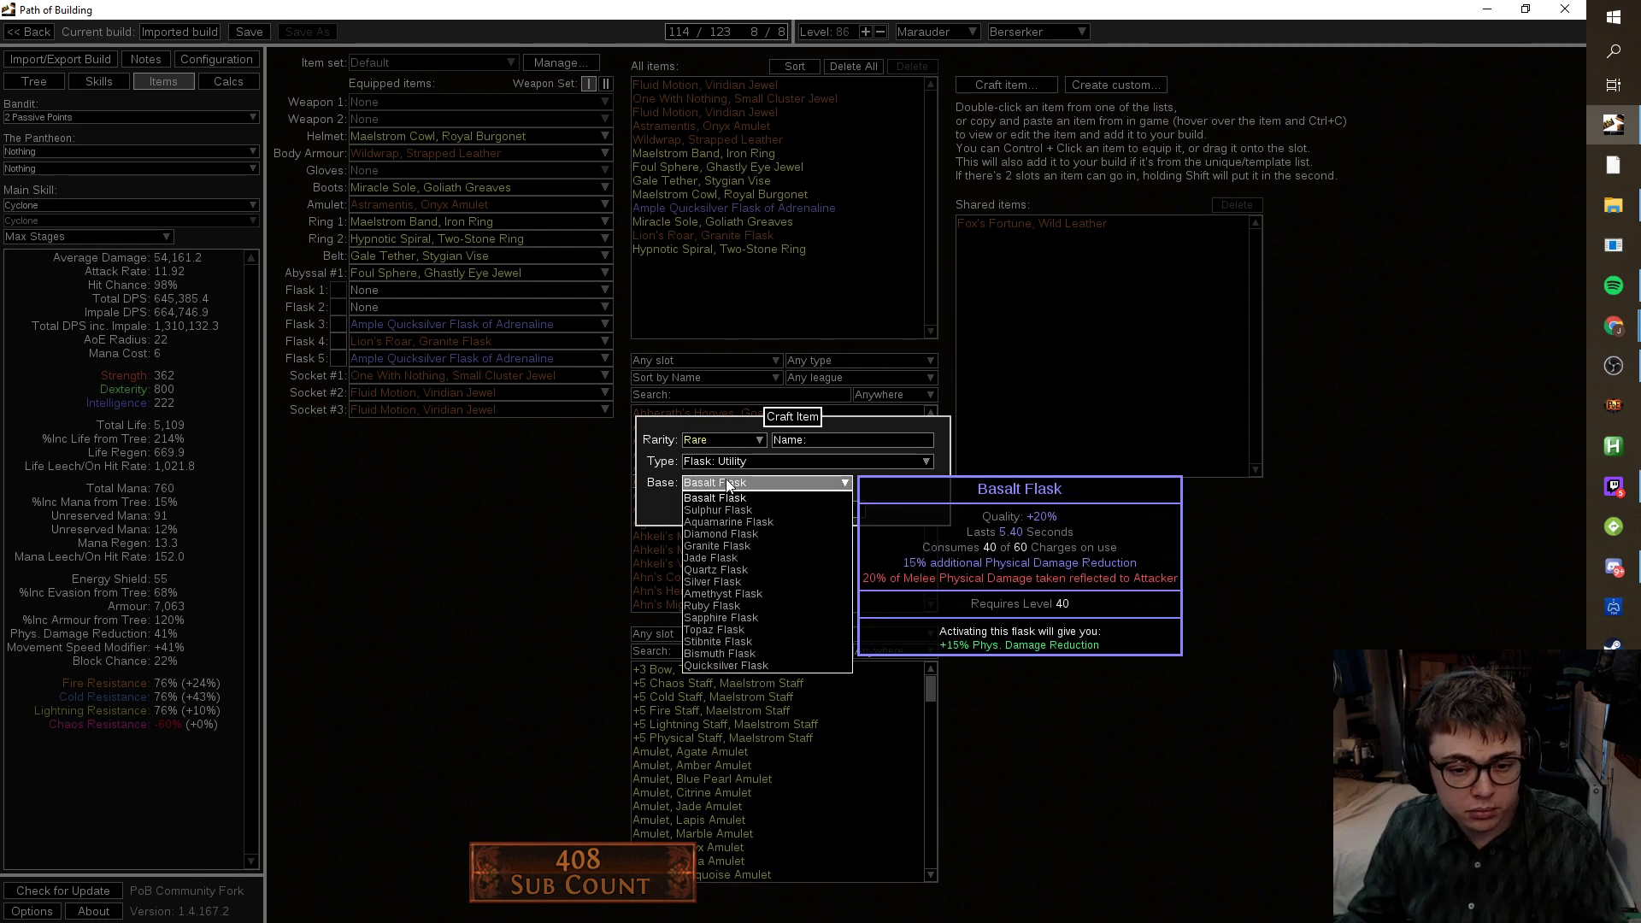
type("jade")
left_click(709, 497)
left_click(753, 510)
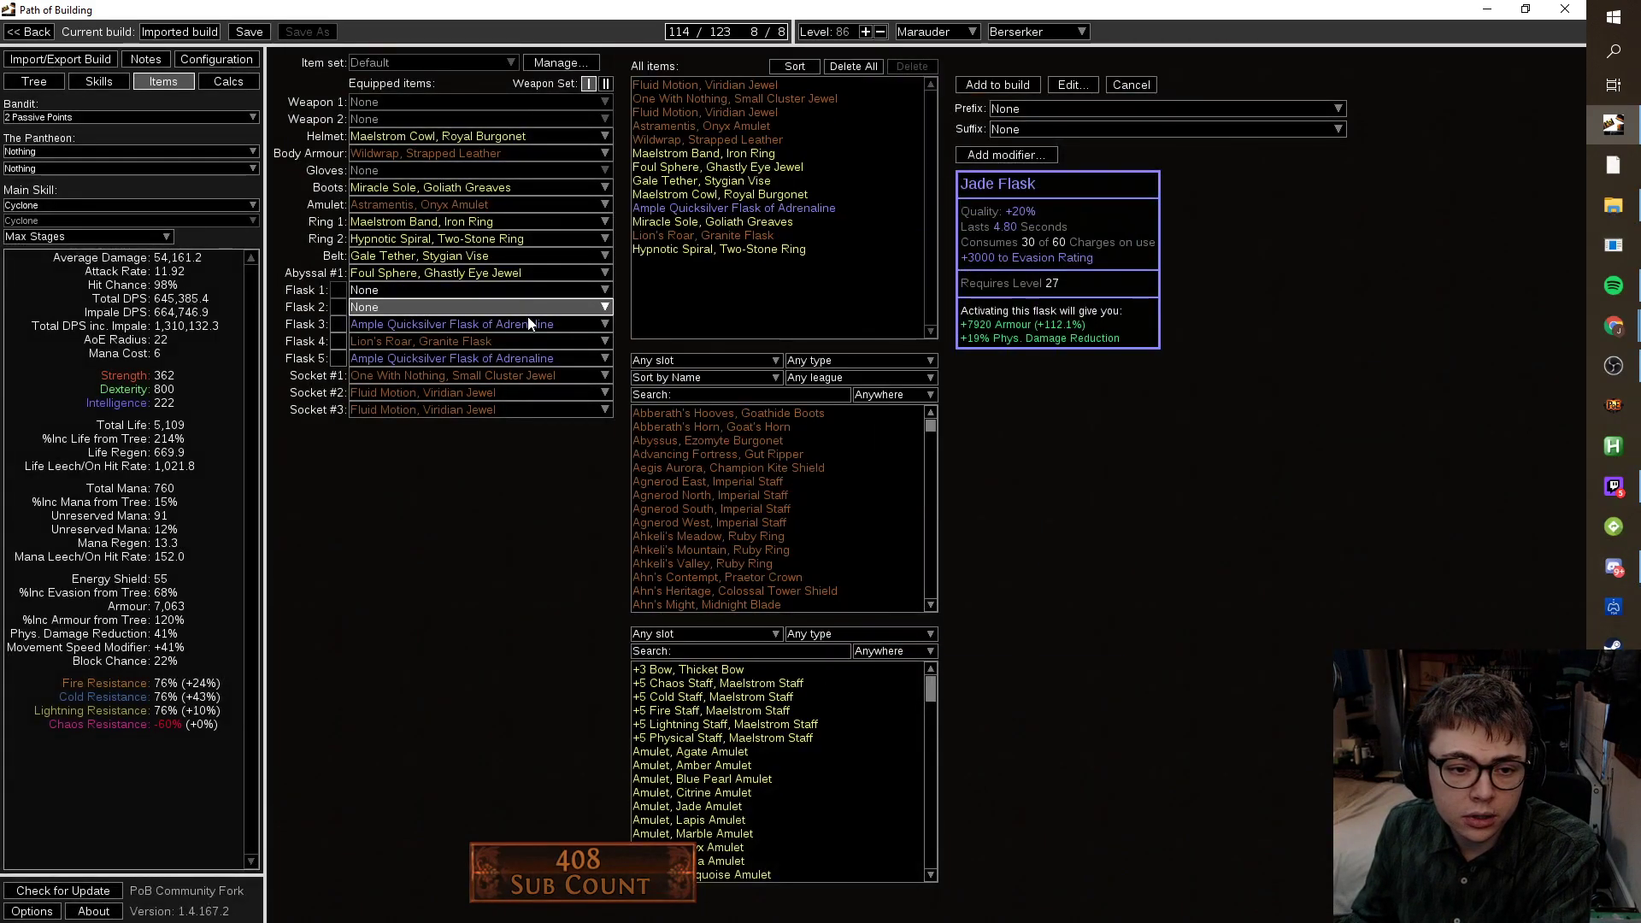
Give the Jade Flask the of Warding suffix, equip it in flask slot 3, and empty slot 1.
left_click(495, 324)
left_click(475, 341)
left_click(1081, 128)
type("ward")
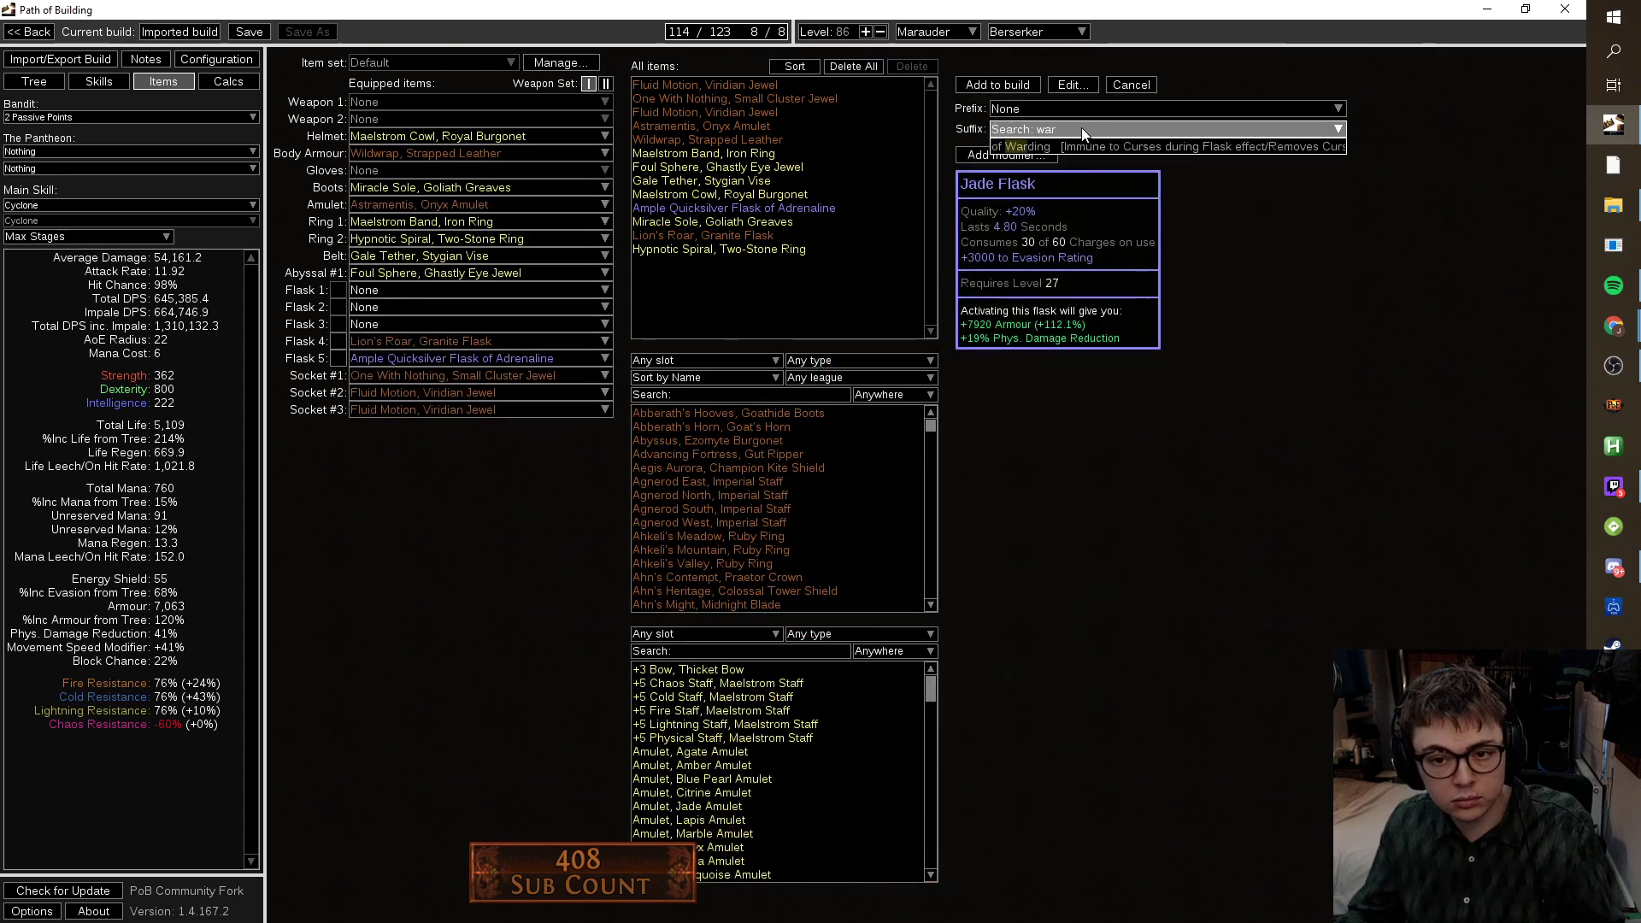
left_click(1080, 145)
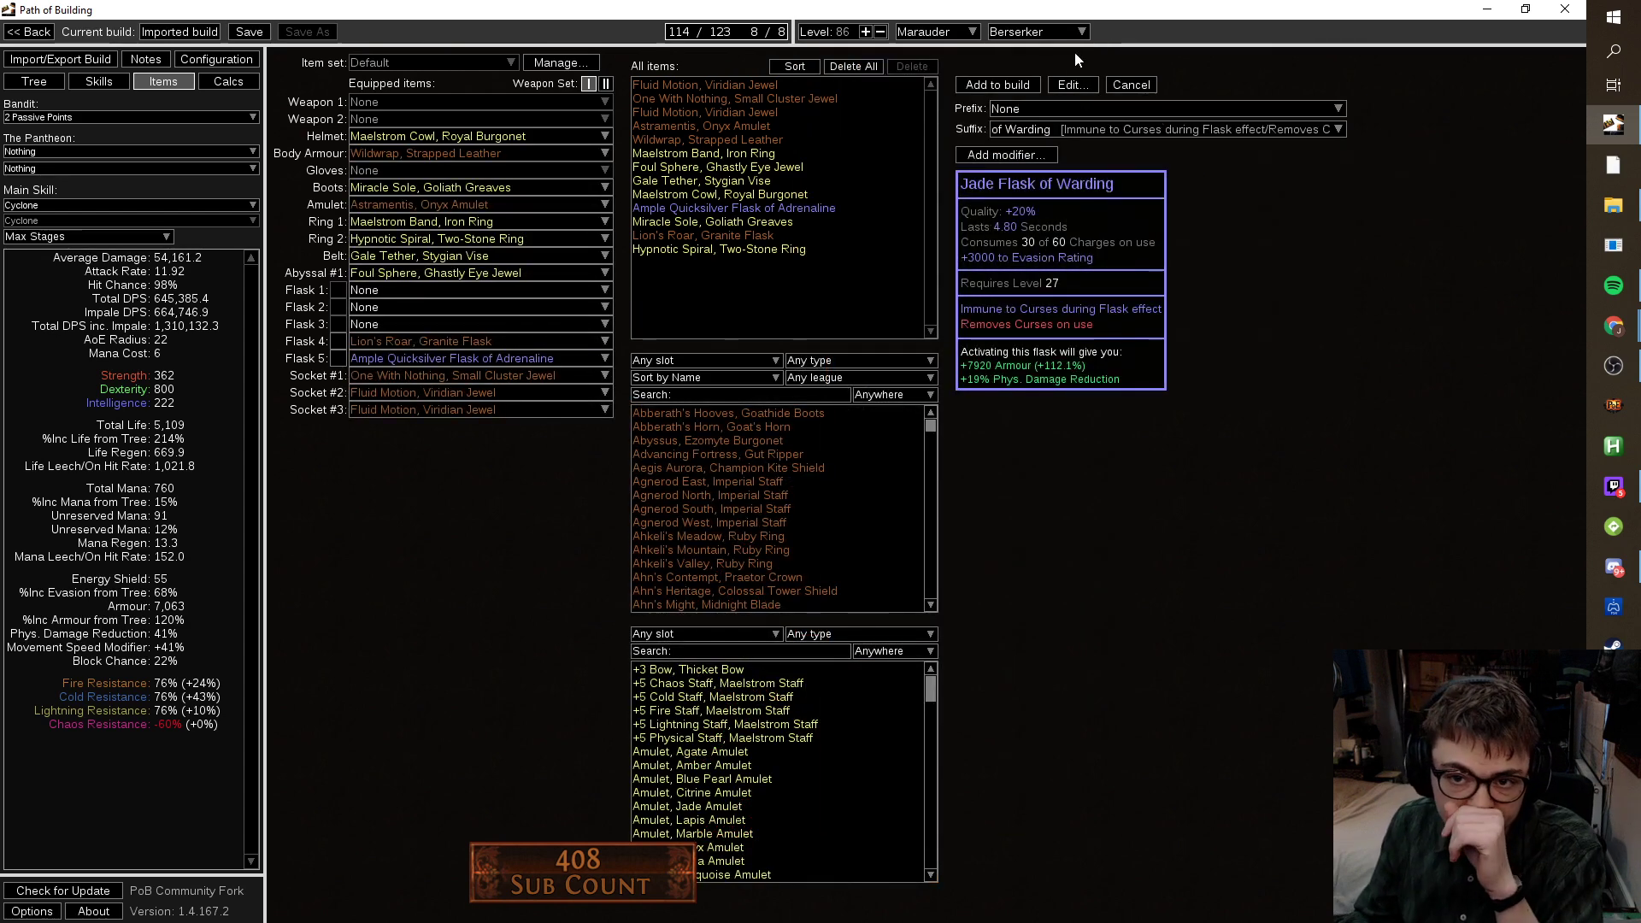
left_click(1017, 85)
left_click(485, 326)
left_click(469, 360)
left_click(407, 287)
left_click(402, 299)
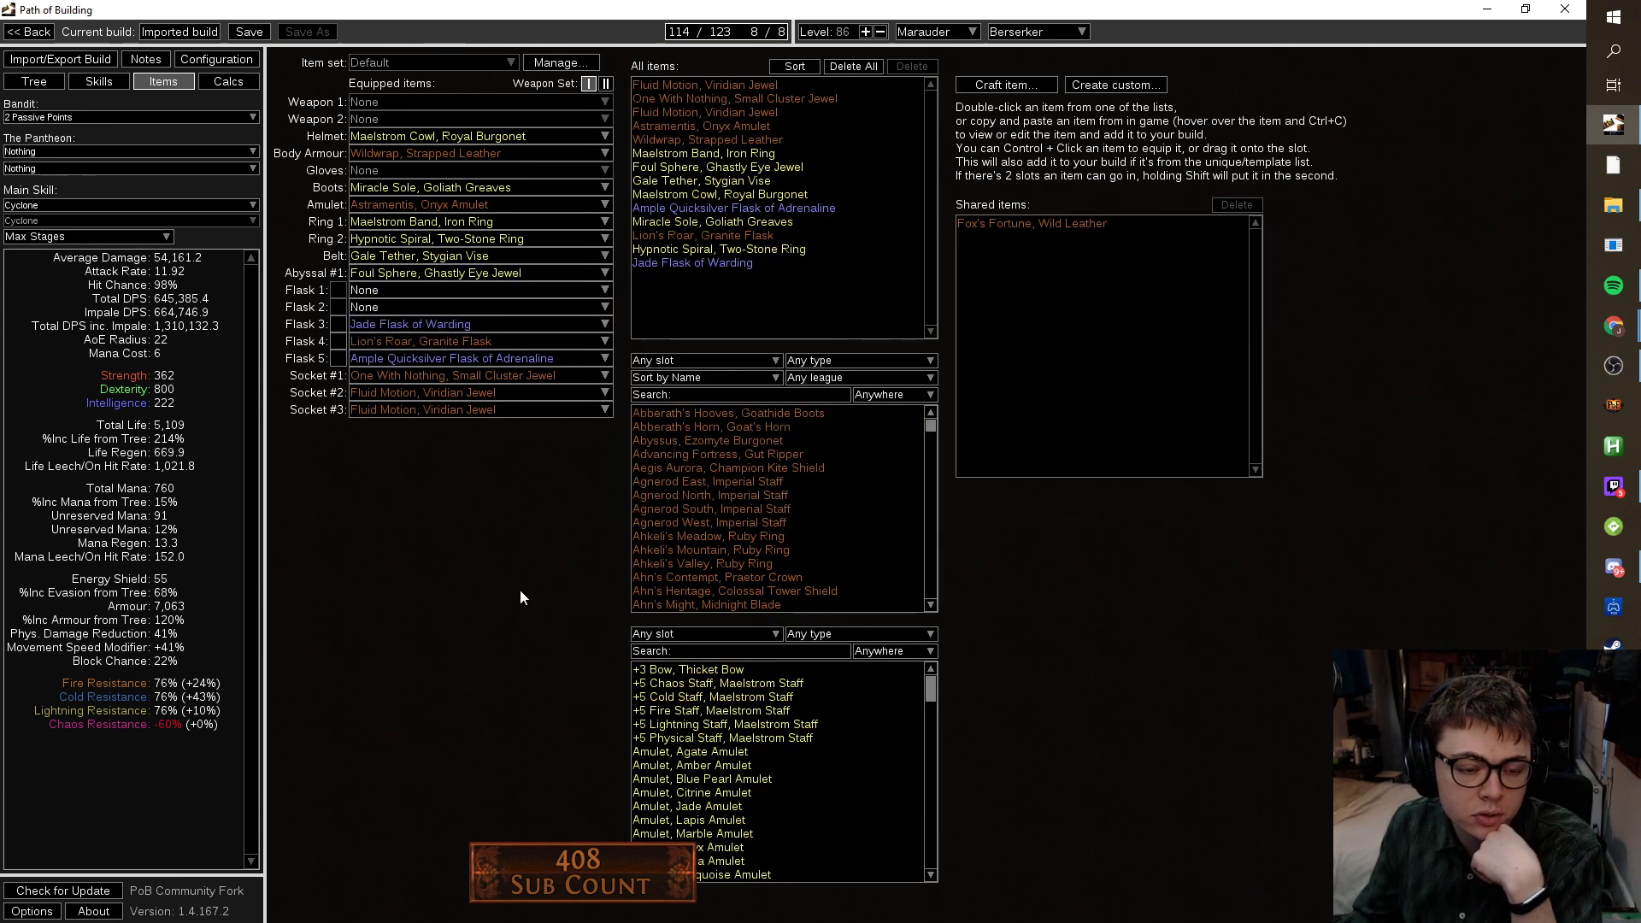
Toggle the Lion's Roar and Jade Flask of Warding on and off to compare stats.
left_click(338, 341)
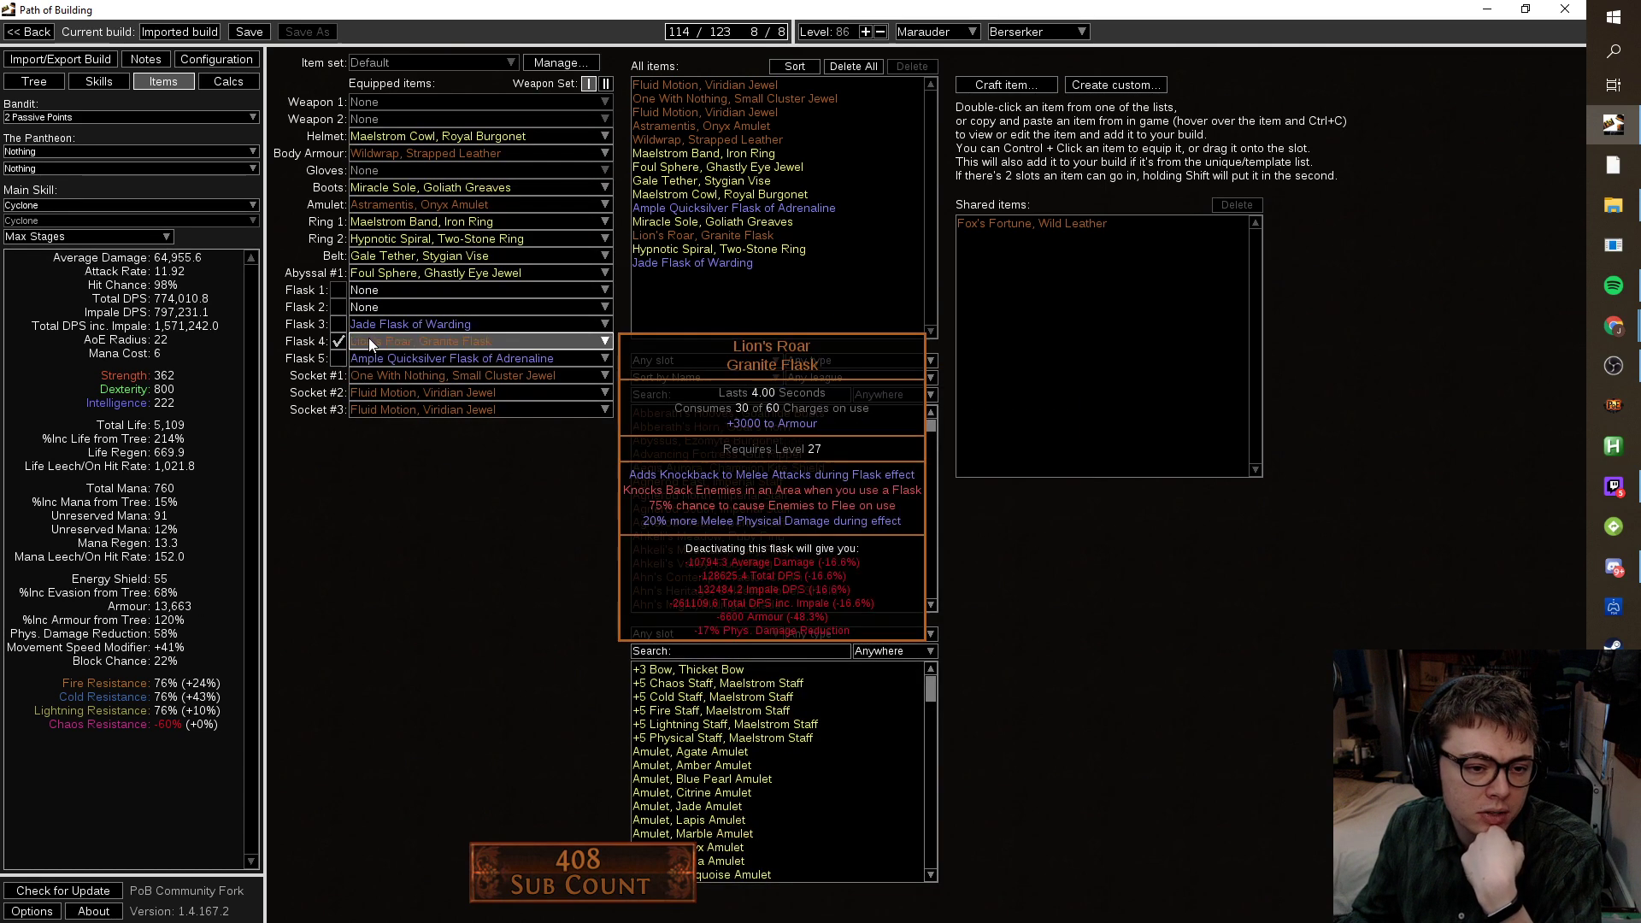
left_click(339, 324)
left_click(339, 323)
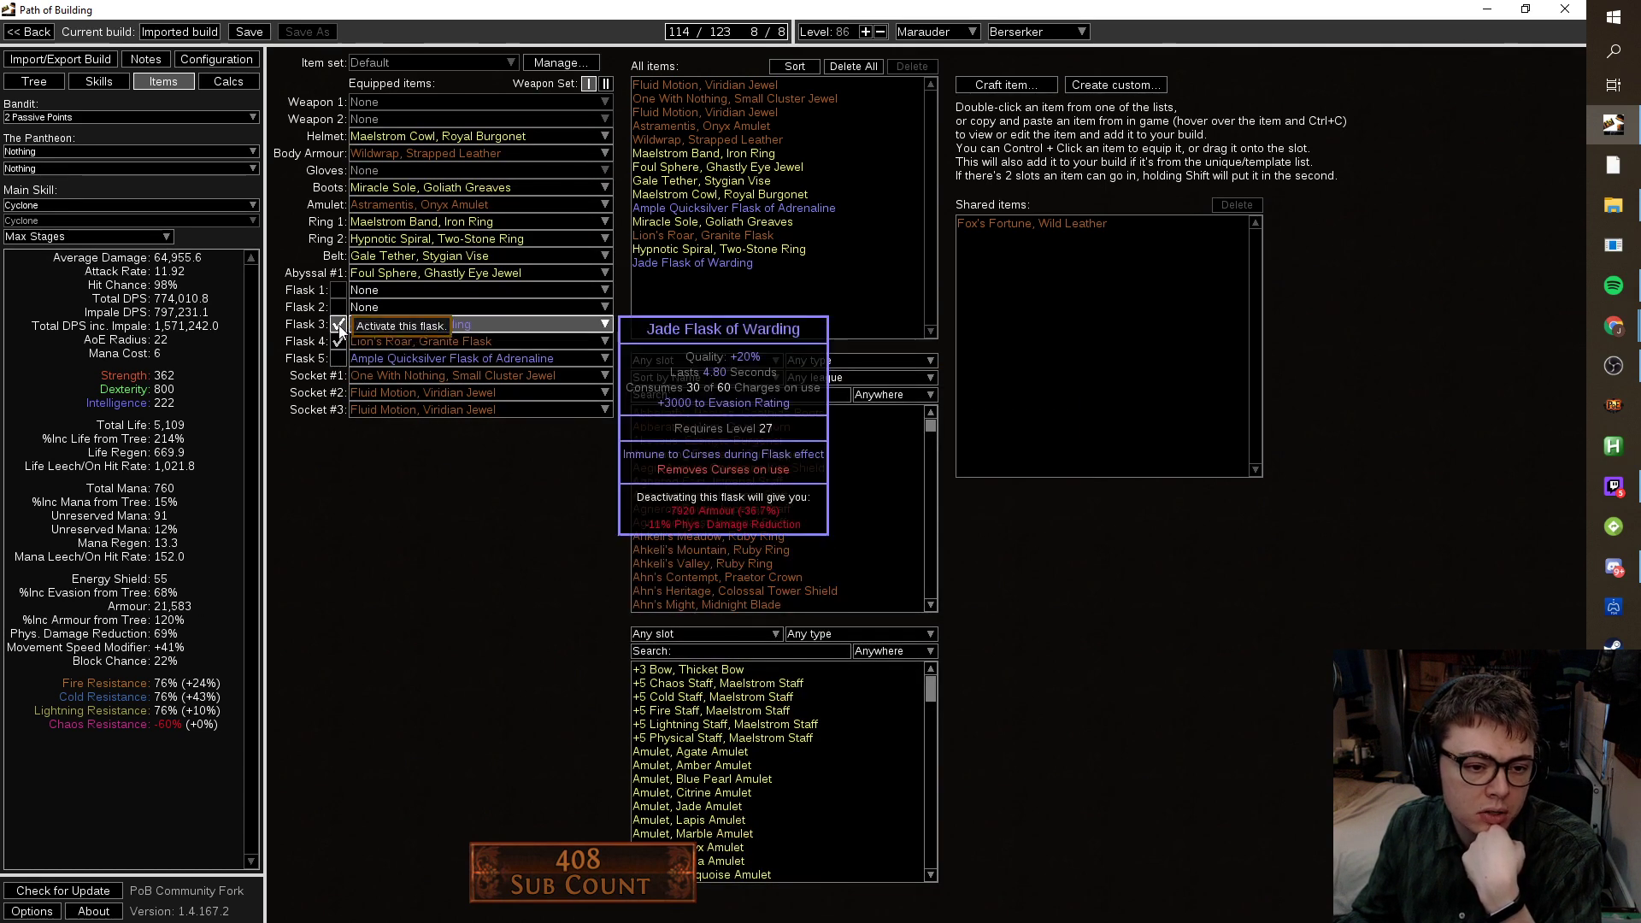
left_click(339, 341)
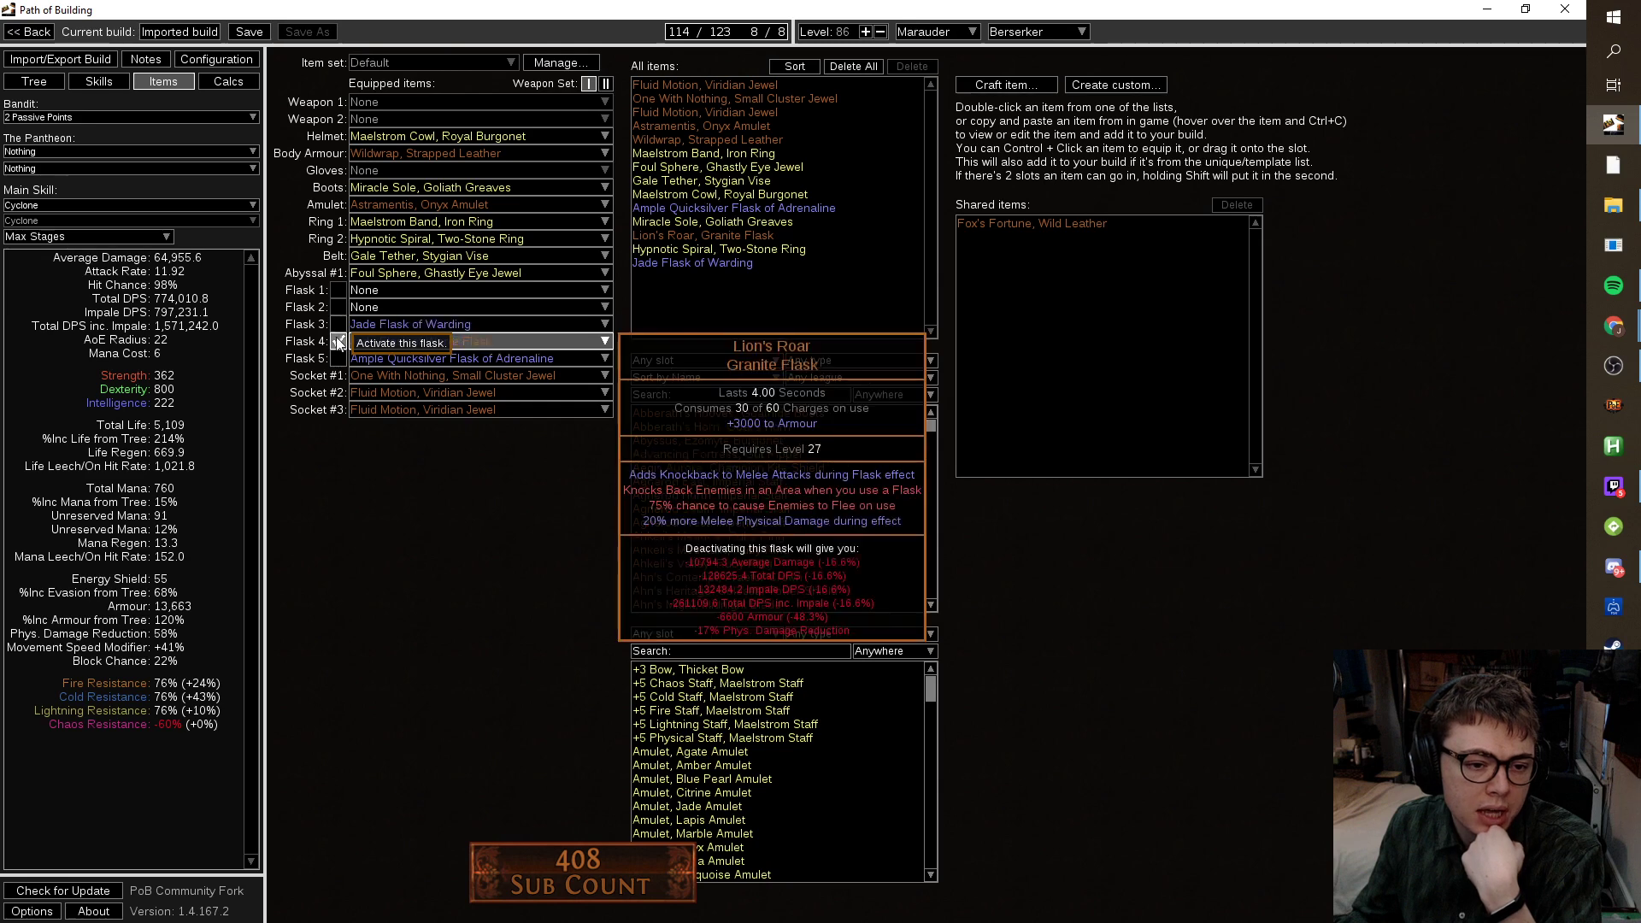
Review the Pride, Dread Banner and Flesh and Stone gems, then start crafting another flask.
left_click(96, 82)
left_click(342, 103)
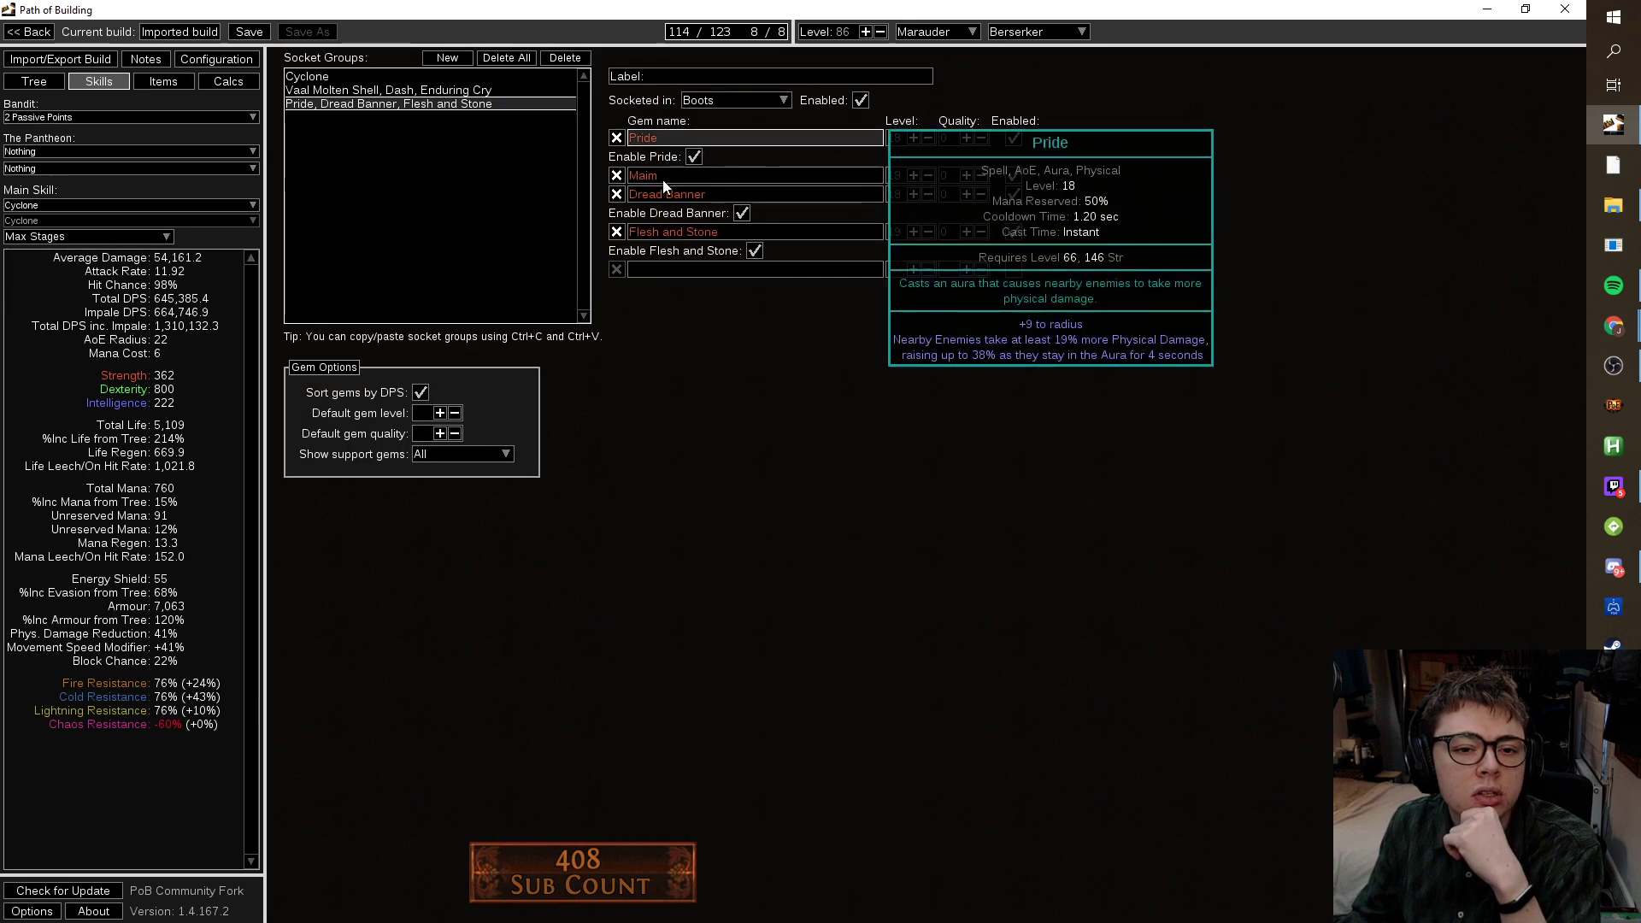
left_click(164, 82)
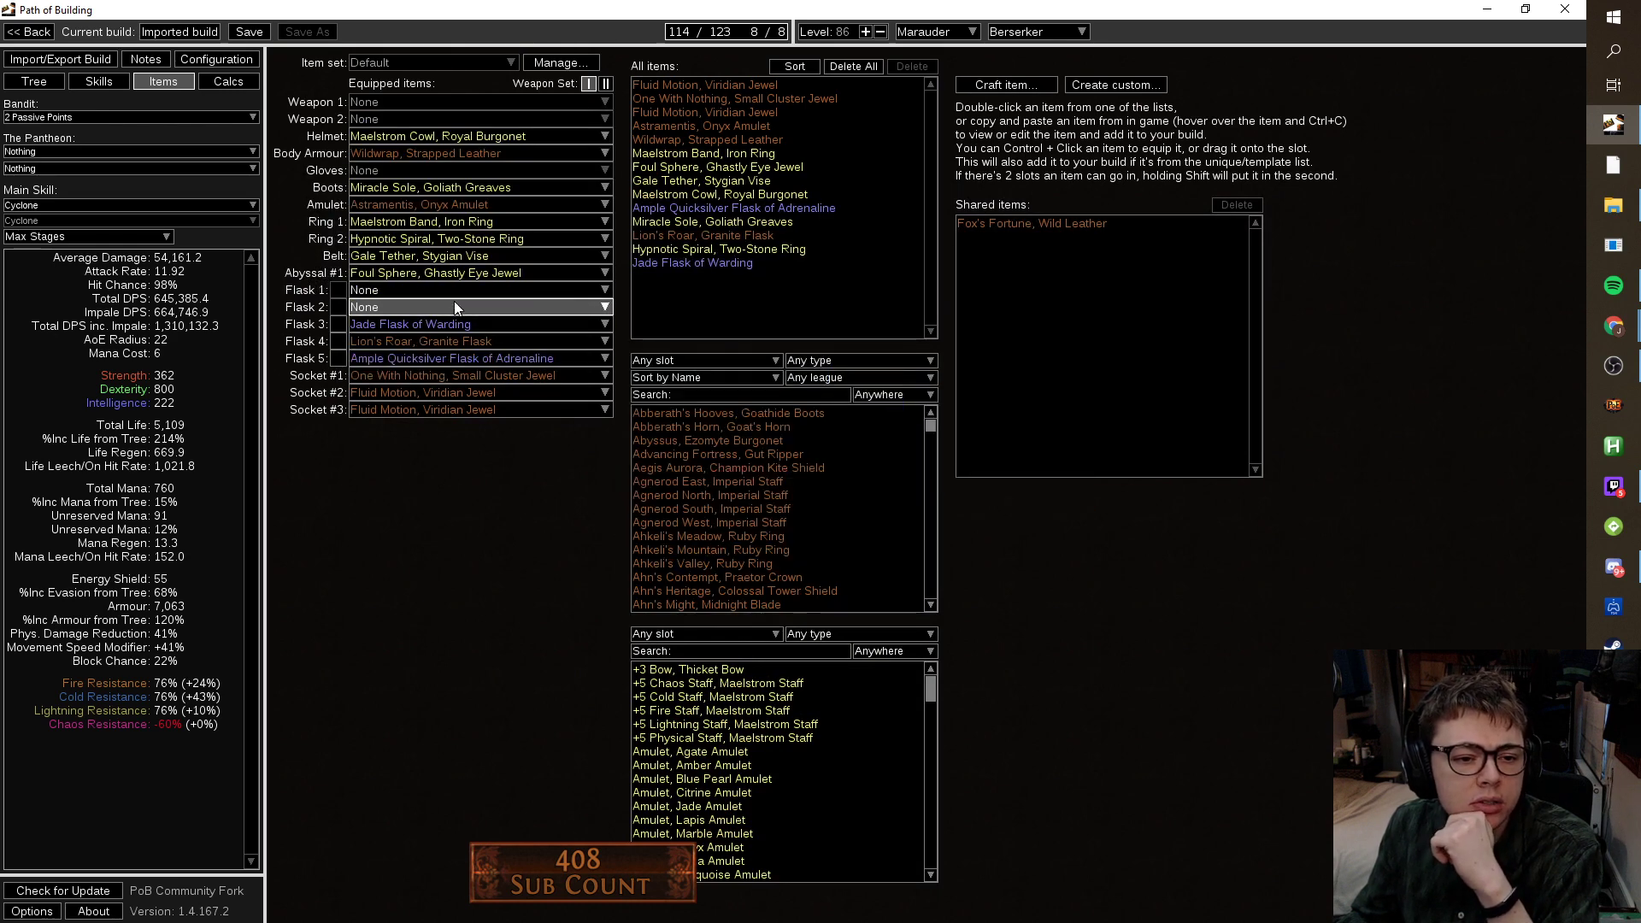
left_click(1006, 84)
left_click(745, 484)
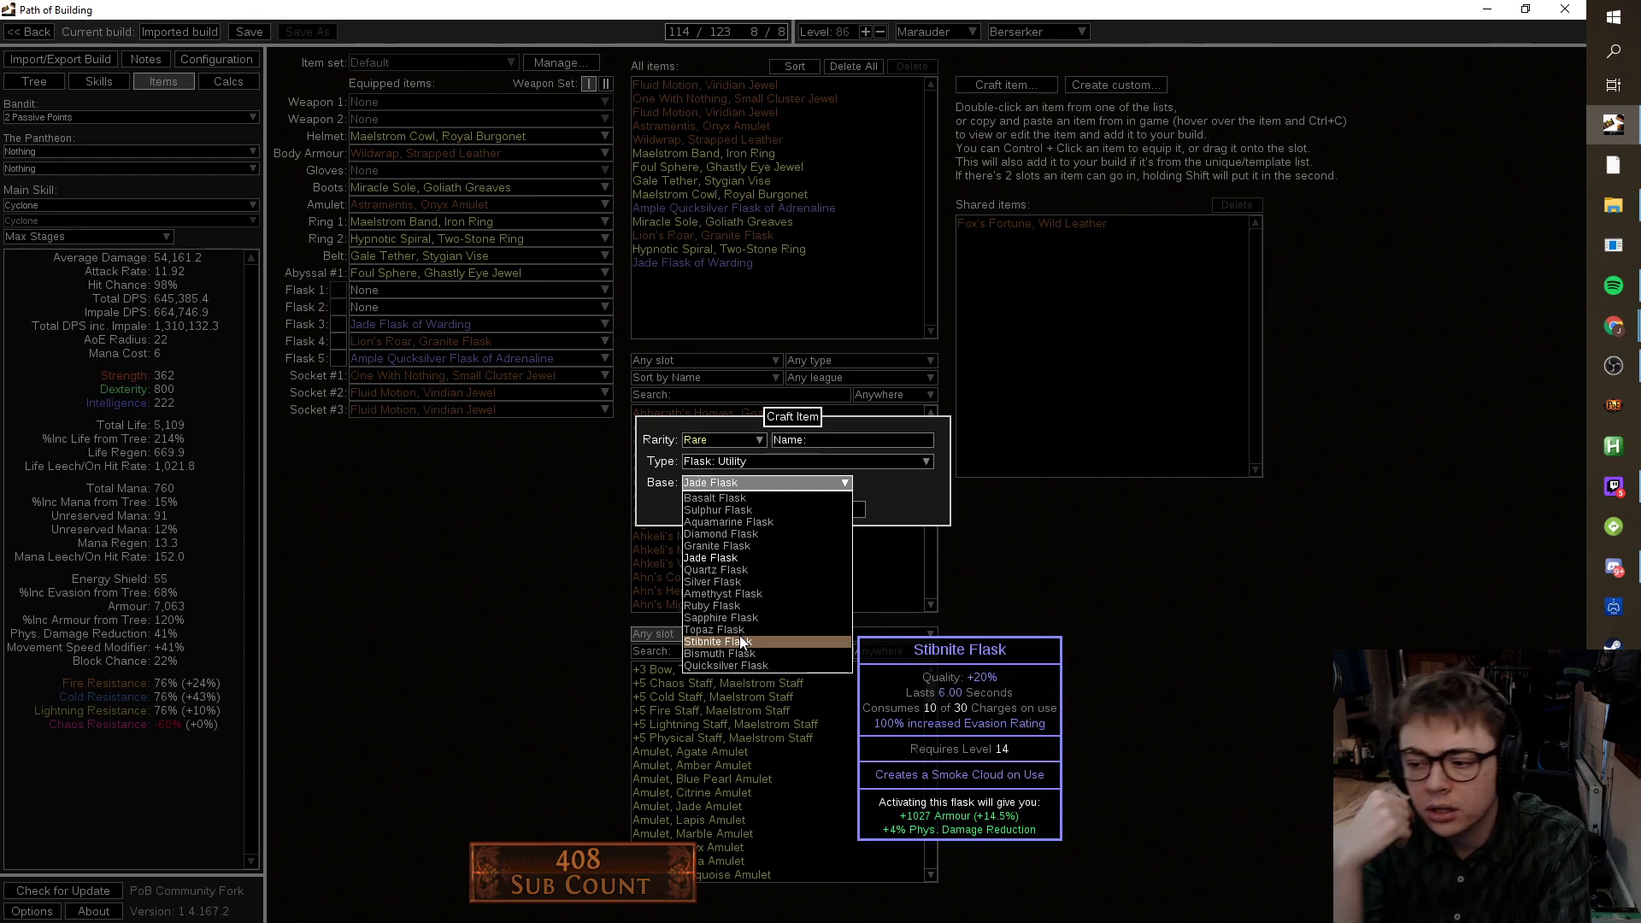
Create a Stibnite Flask of Heat, add it to the build, and activate the Jade Flask of Warding.
left_click(740, 641)
left_click(750, 508)
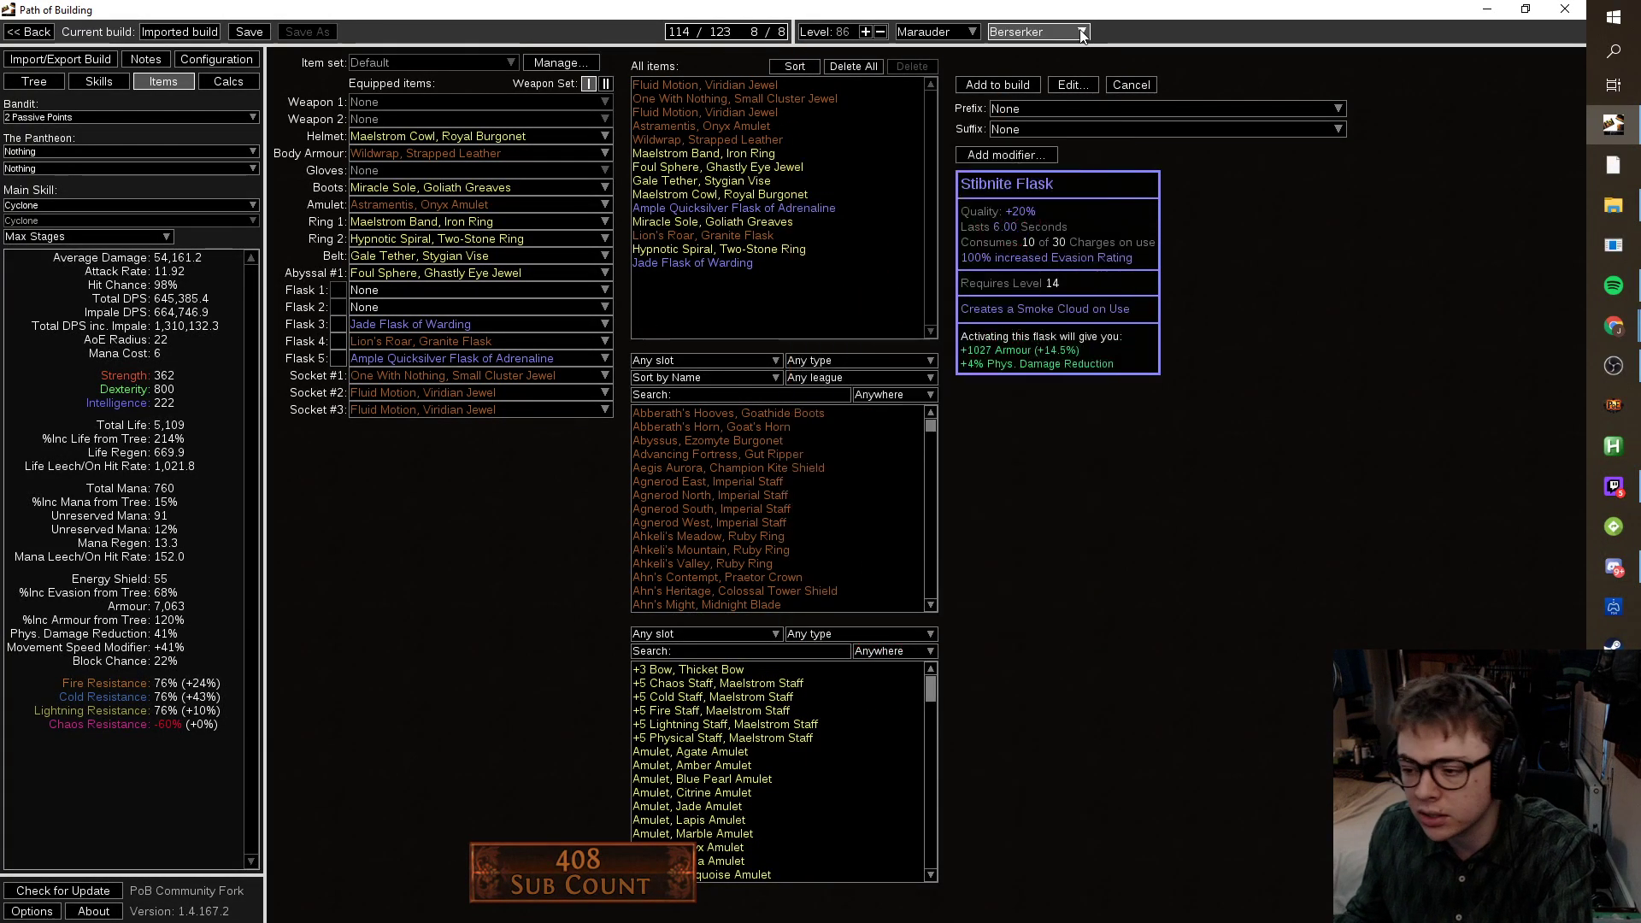
left_click(339, 326)
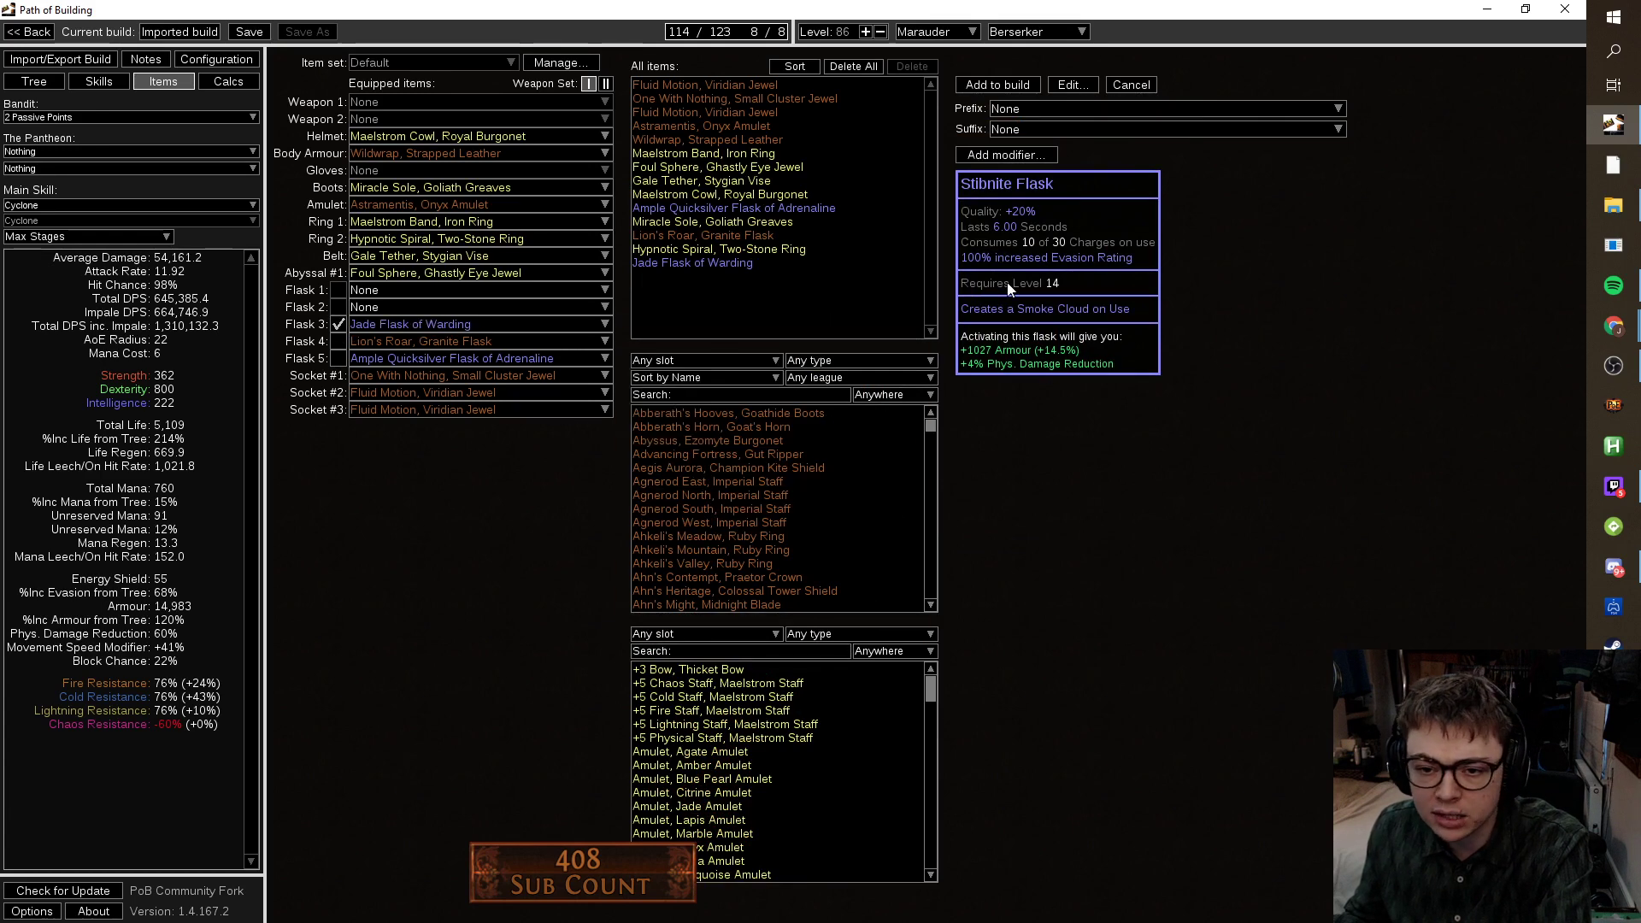
mouse_move(512, 364)
left_click(1119, 129)
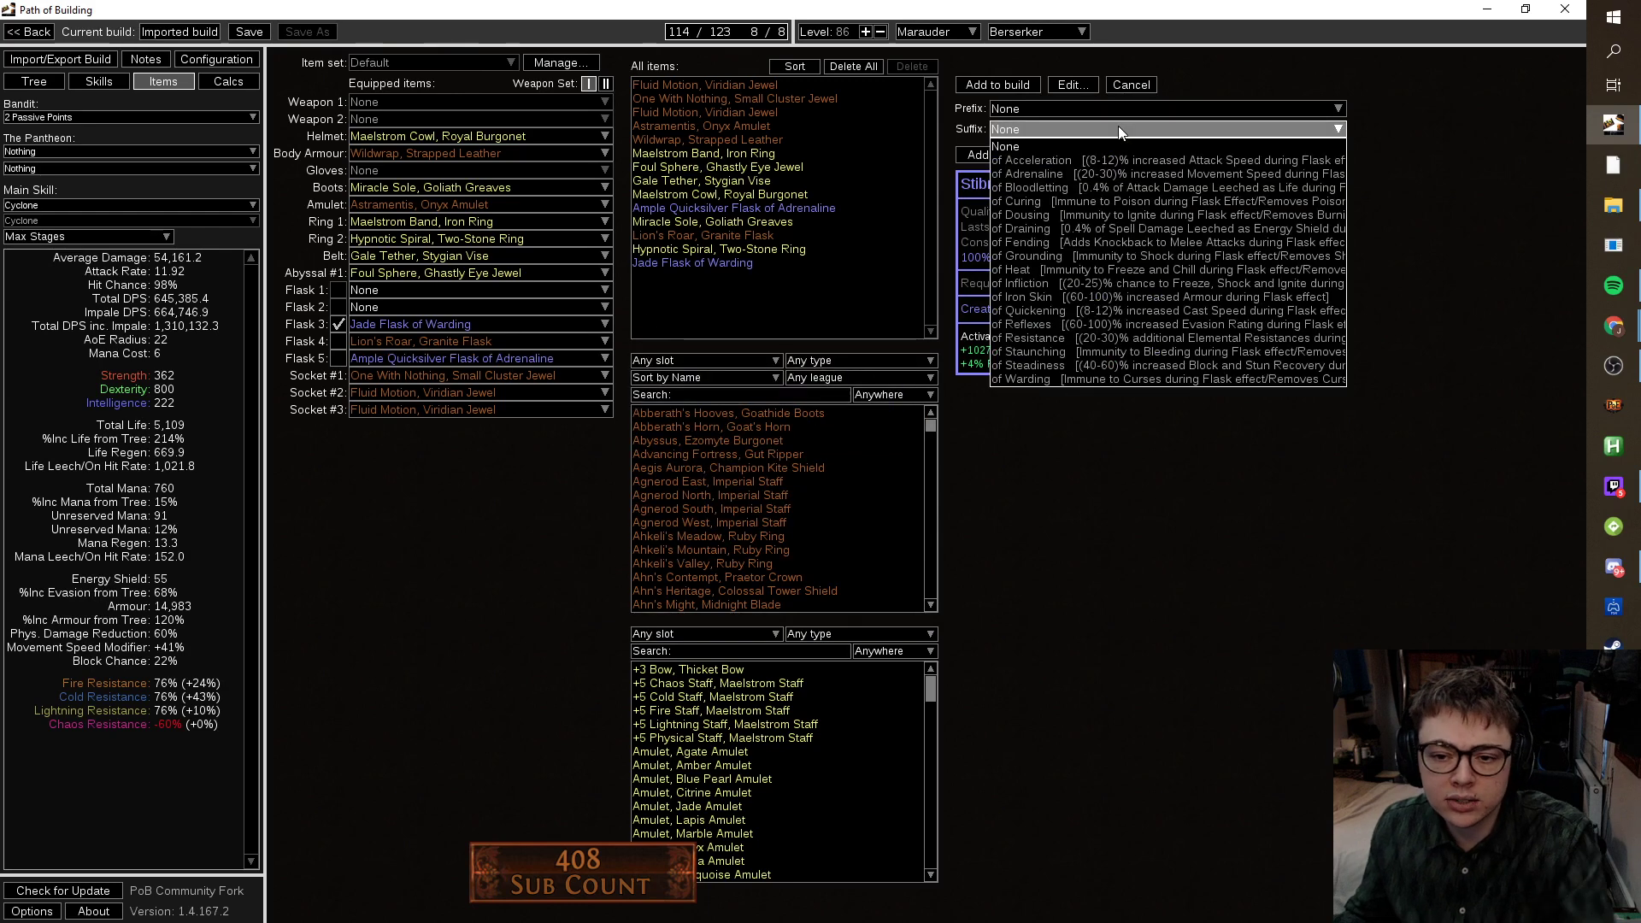
scroll(1118, 126, "down", 6)
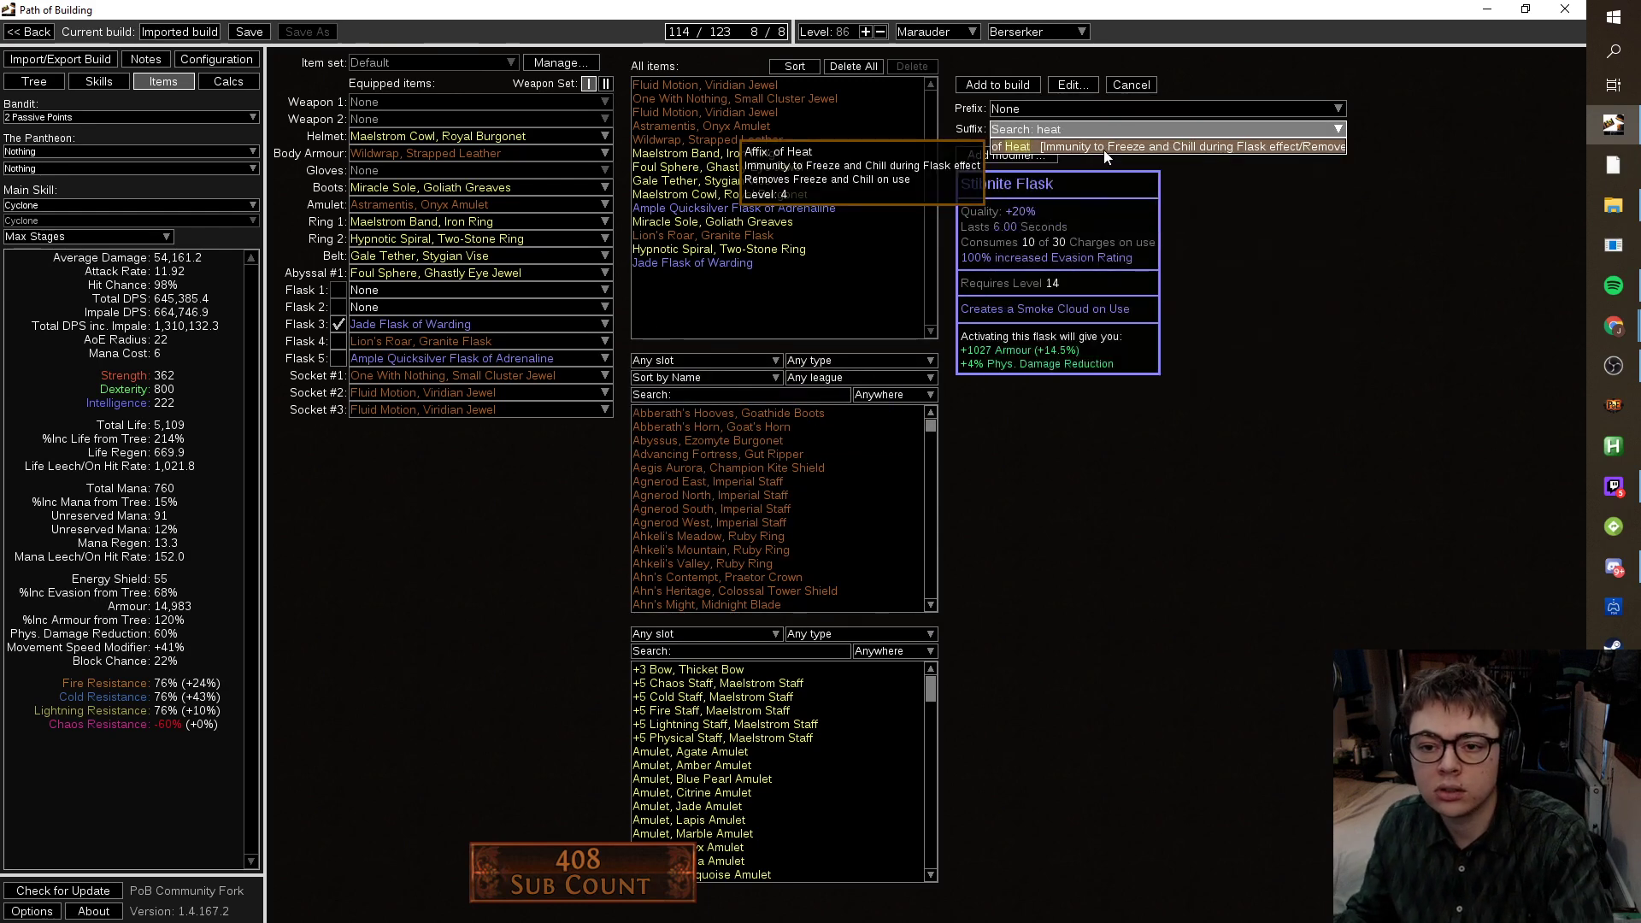
left_click(1111, 157)
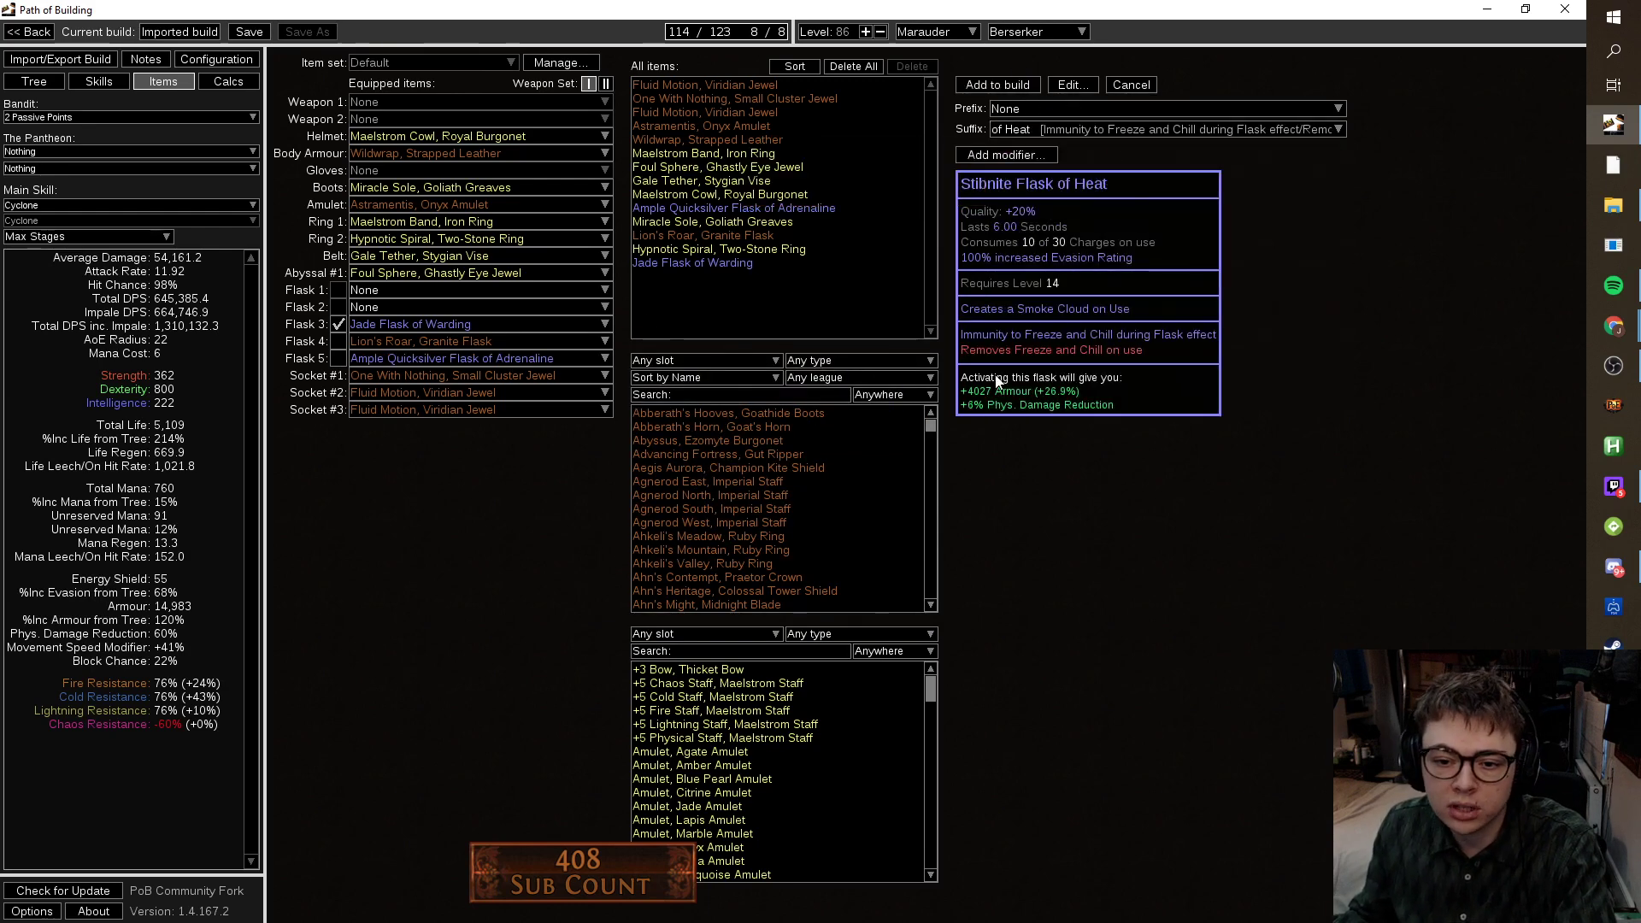
left_click(981, 88)
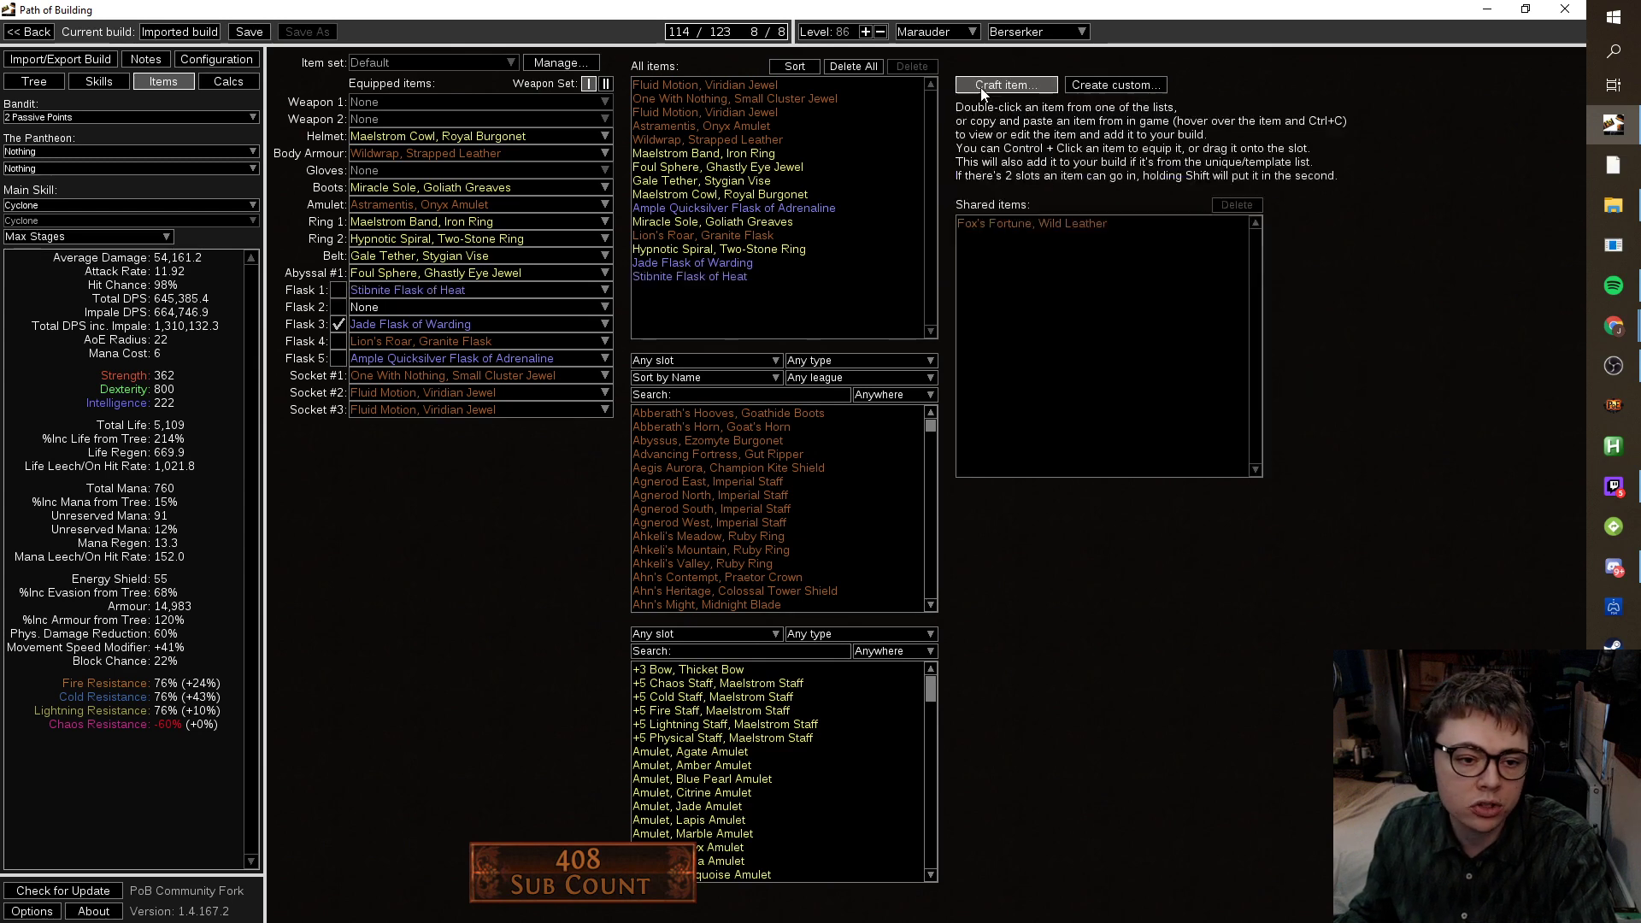
left_click(395, 304)
Equip the Stibnite Flask of Heat in slot 2, activate it and Lion's Roar, and empty slot 1.
left_click(392, 351)
left_click(338, 307)
left_click(338, 341)
left_click(402, 292)
left_click(388, 305)
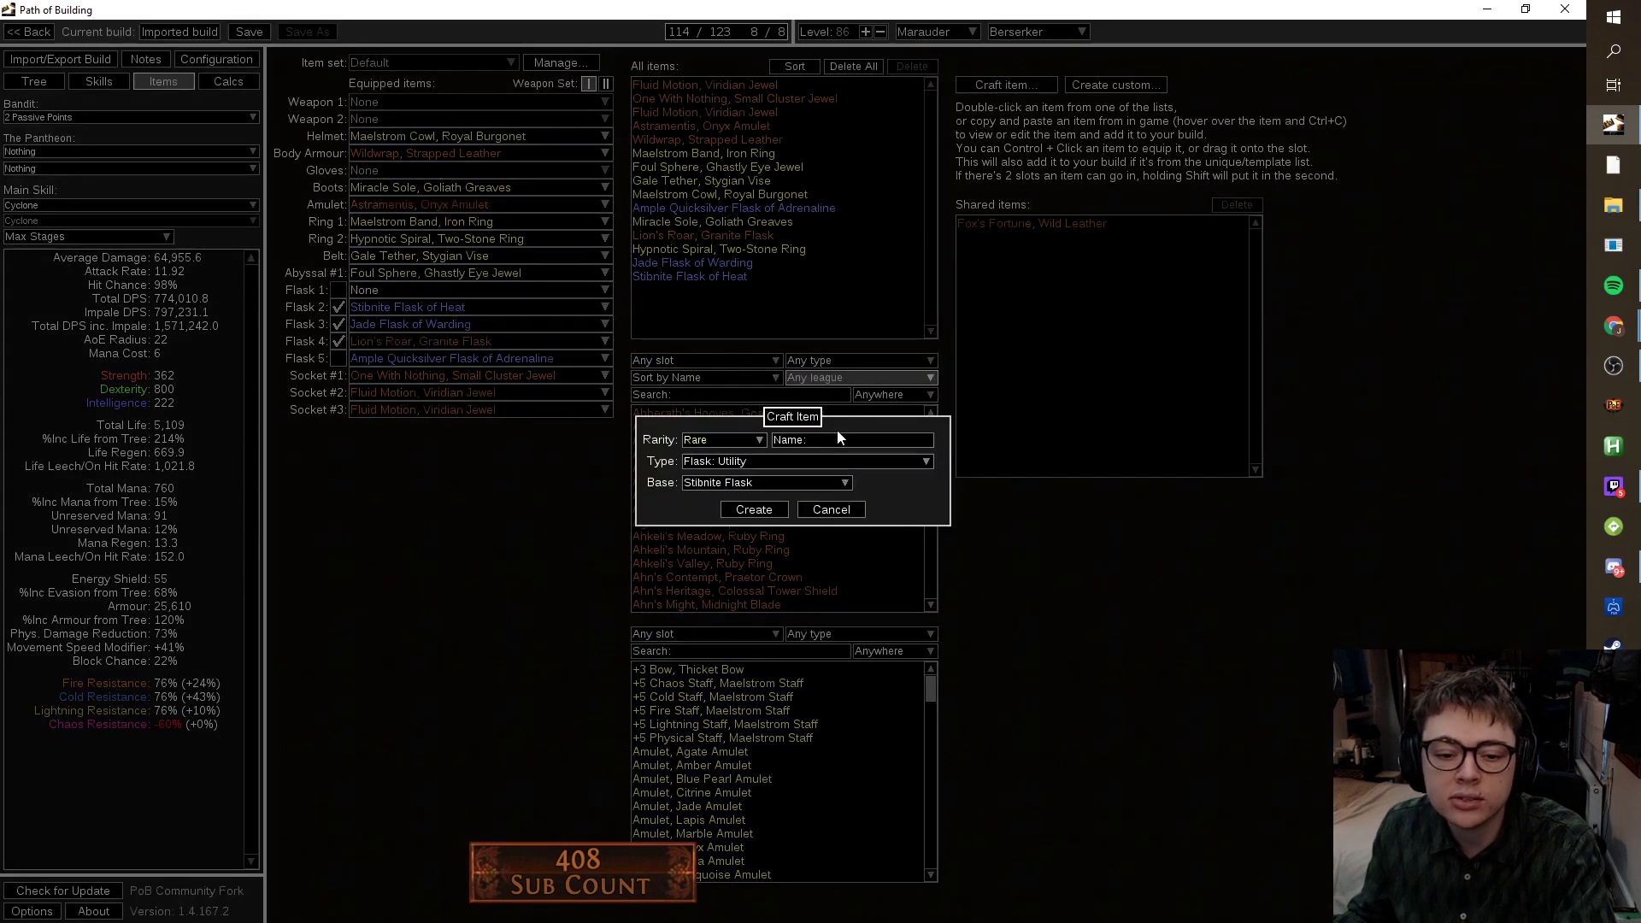
Create a new life flask with the Divine Life Flask base.
left_click(777, 486)
left_click(783, 464)
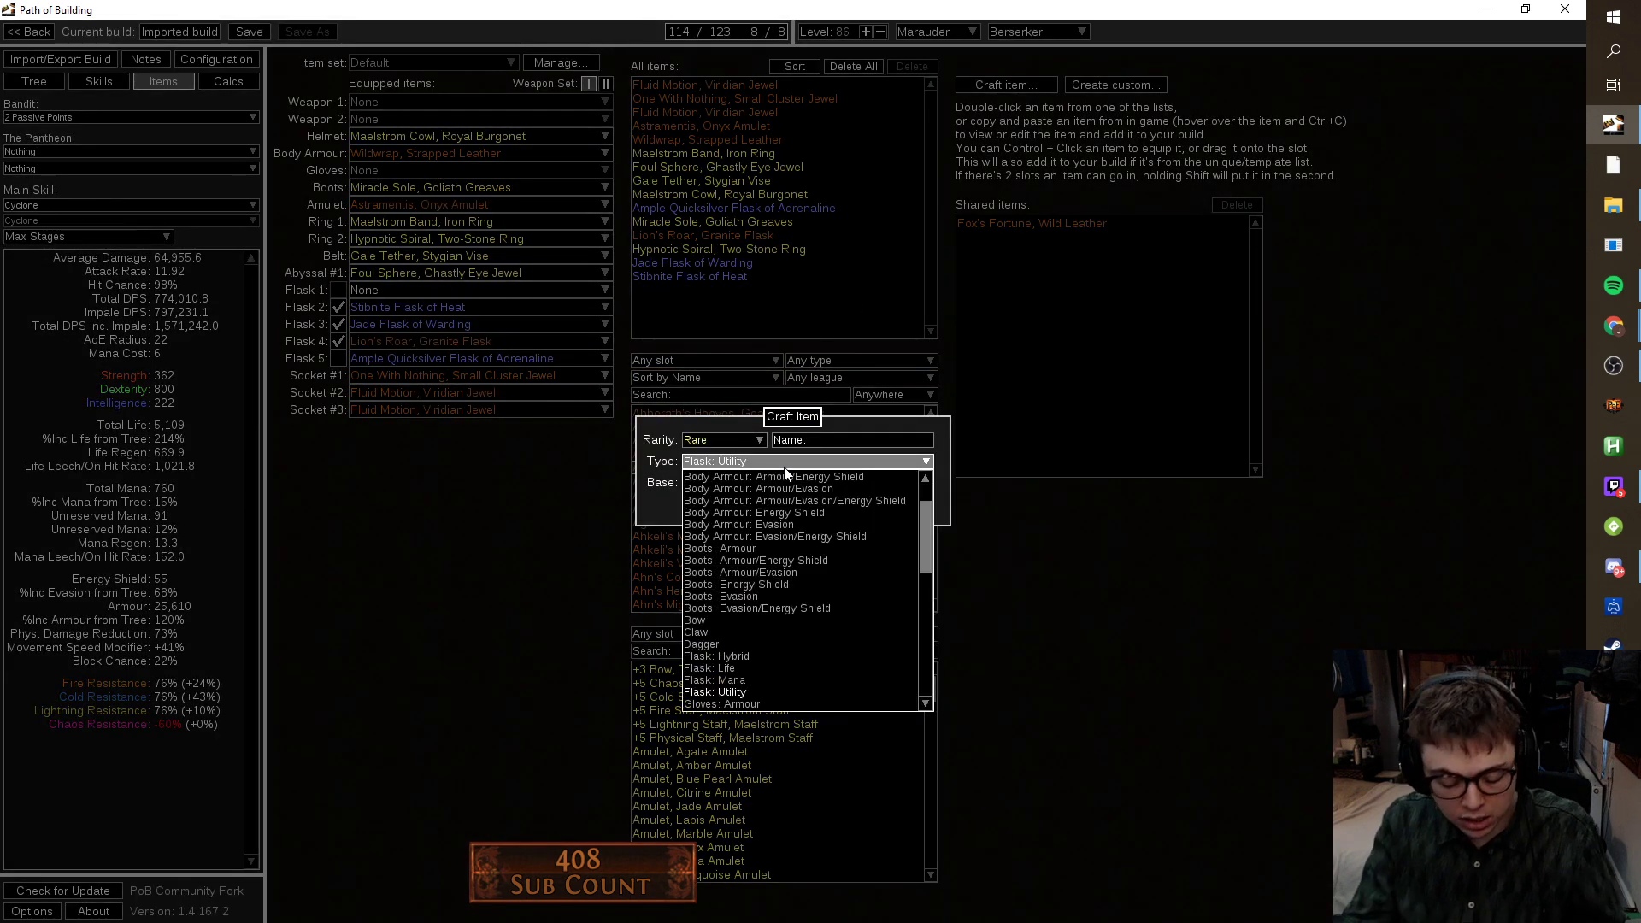
type("life")
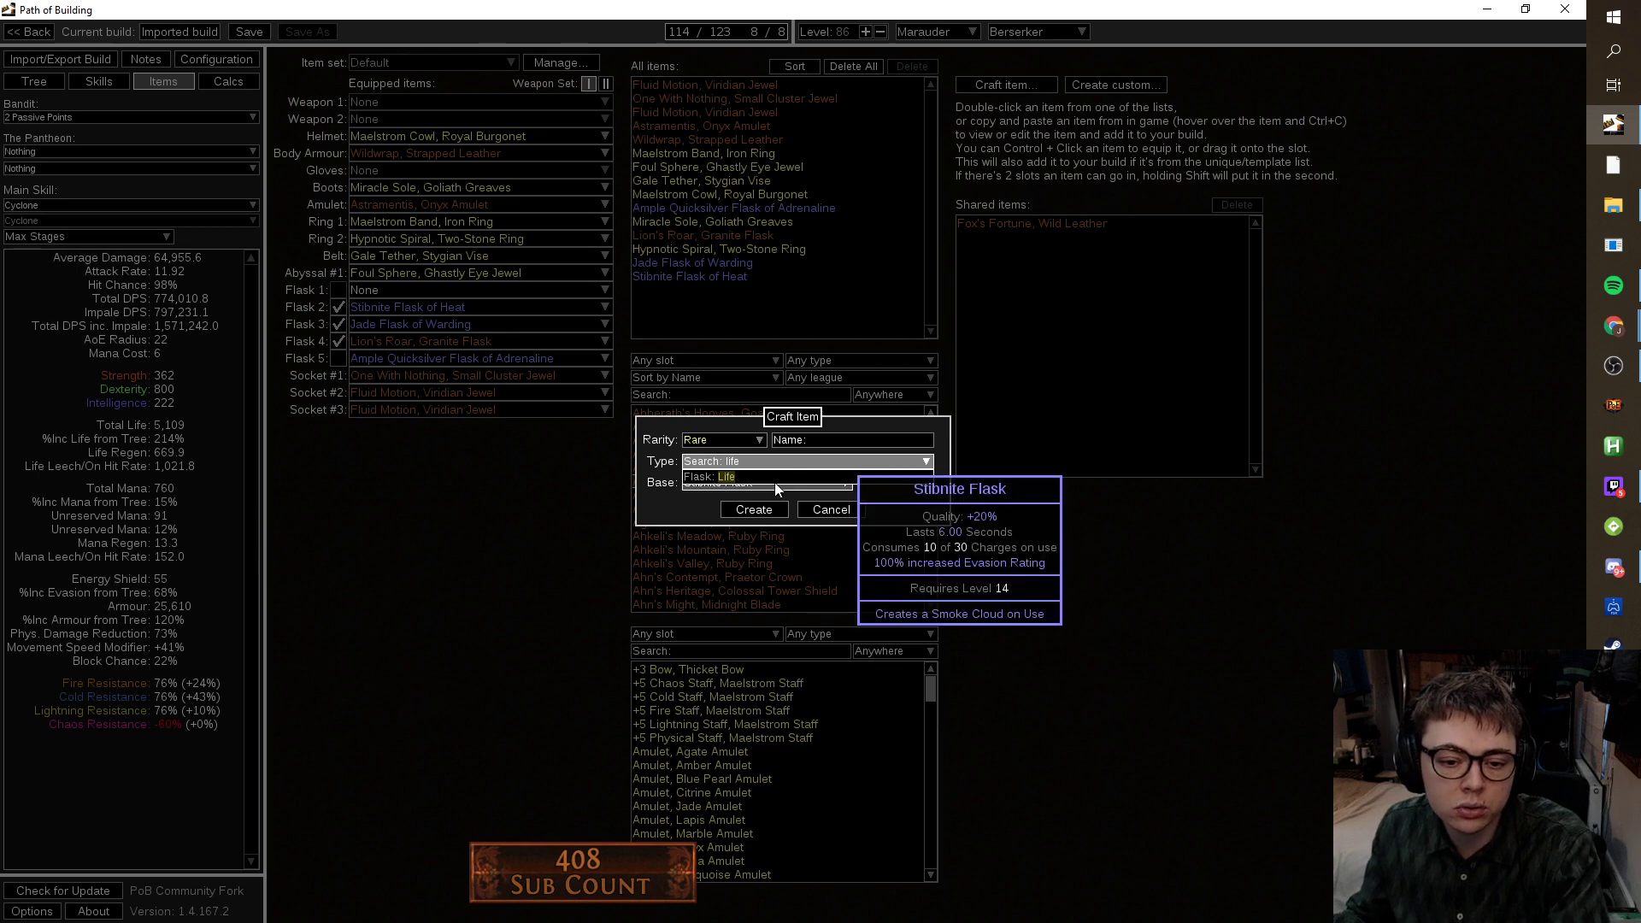
left_click(777, 477)
left_click(765, 487)
left_click(757, 505)
left_click(753, 509)
Give the life flask the Seething prefix and of Staunching suffix, and add it to the build.
left_click(1121, 110)
type("se")
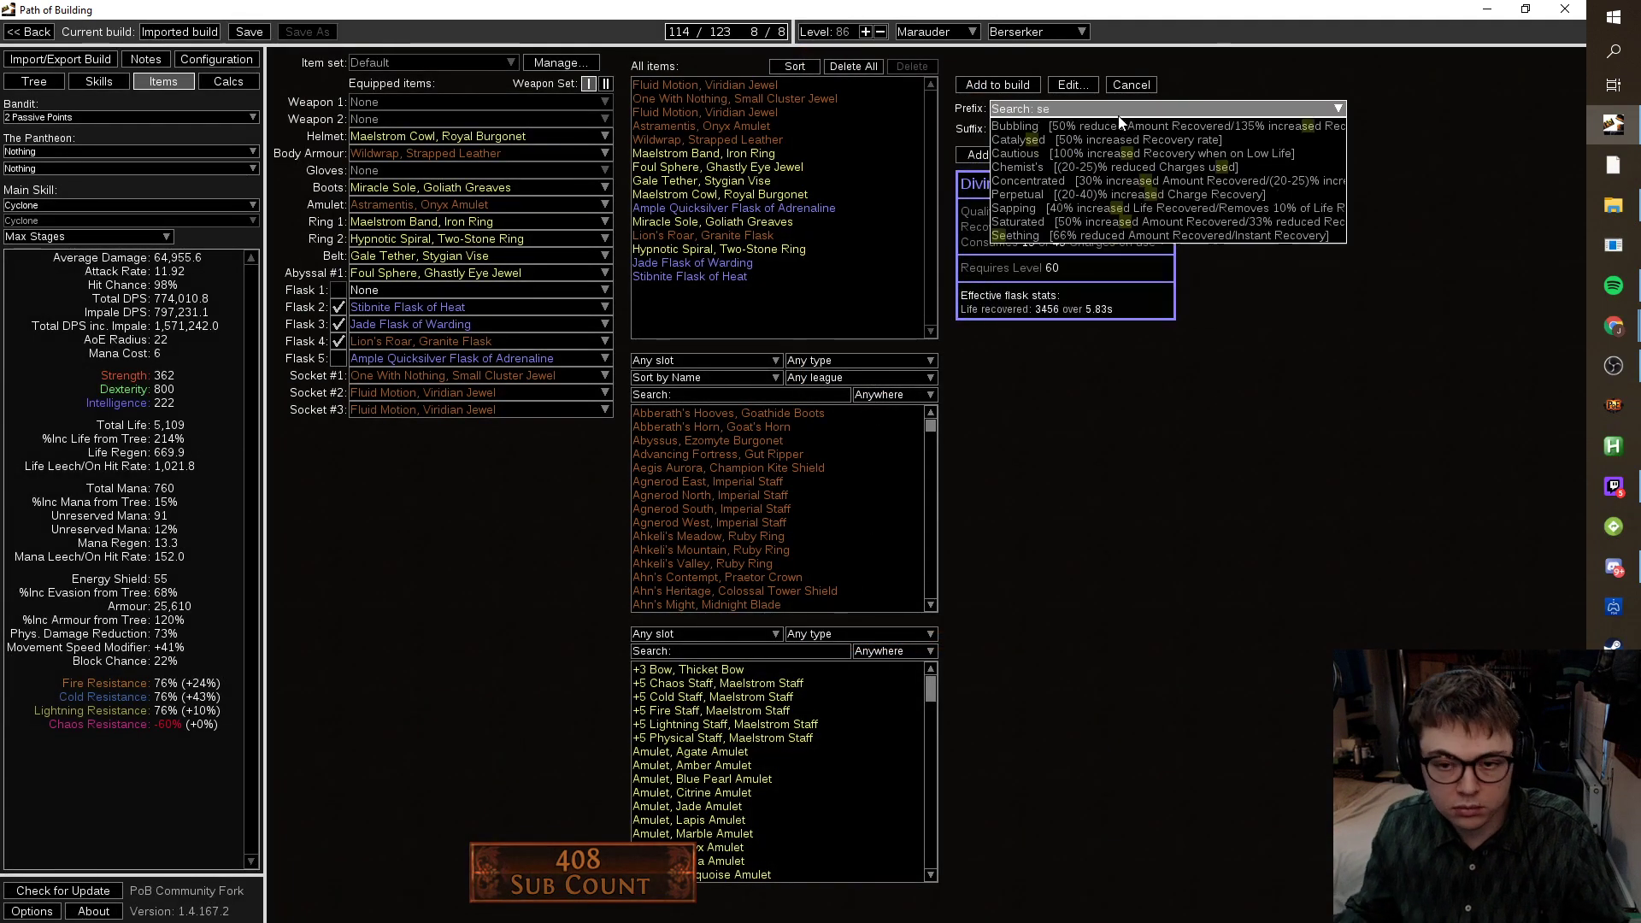
type("e")
left_click(1119, 126)
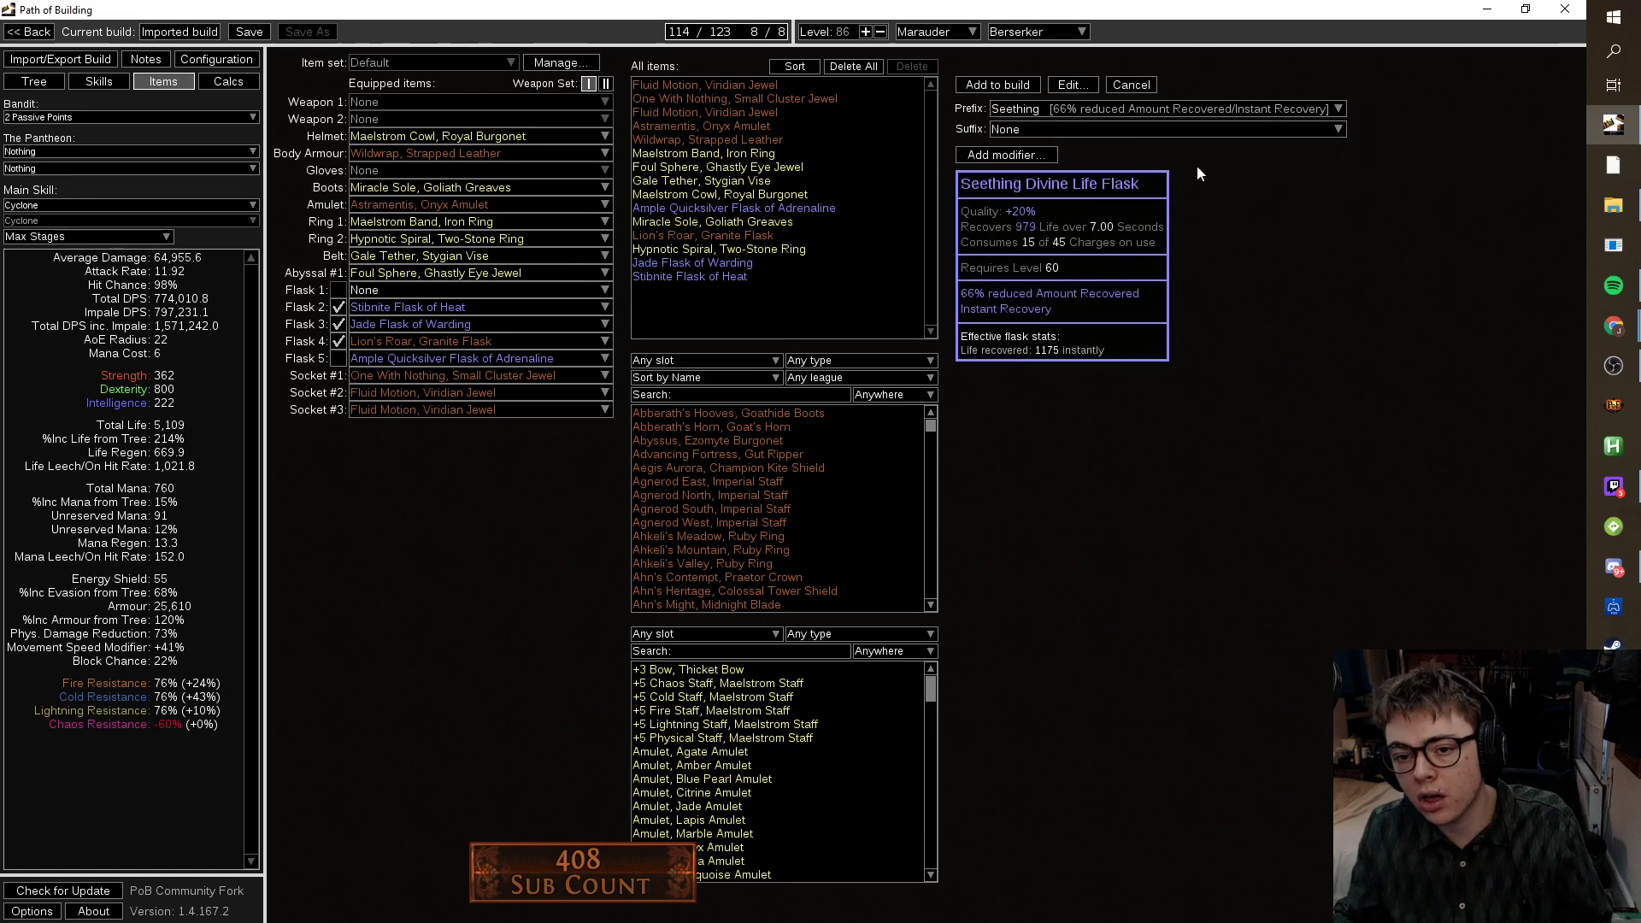
left_click(1187, 135)
type("staun")
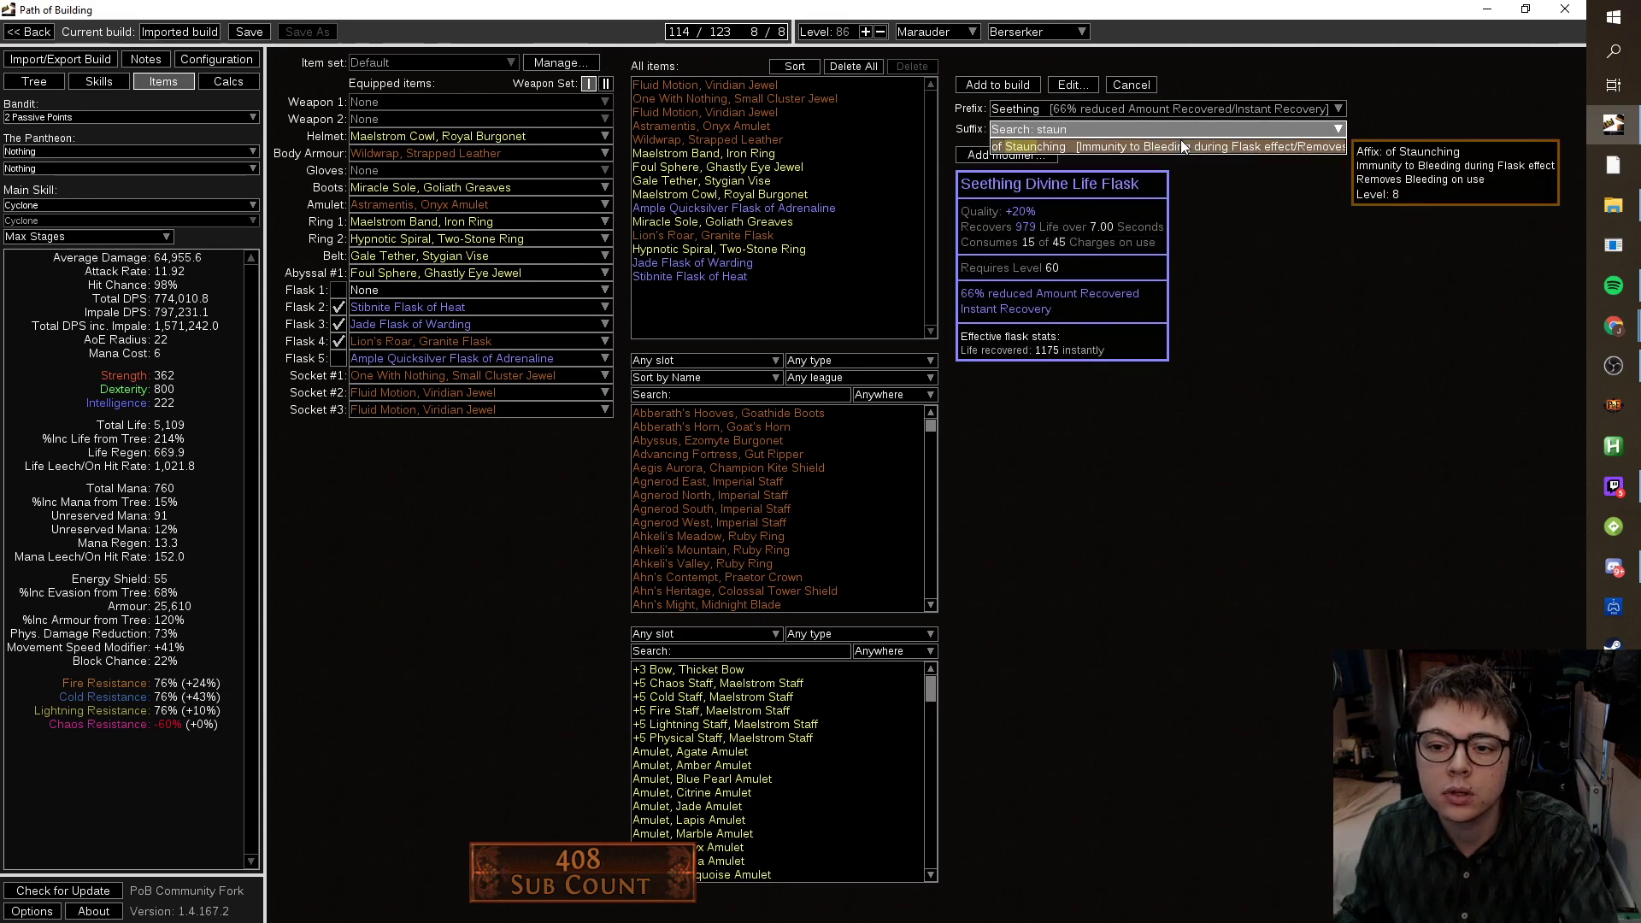
left_click(1184, 146)
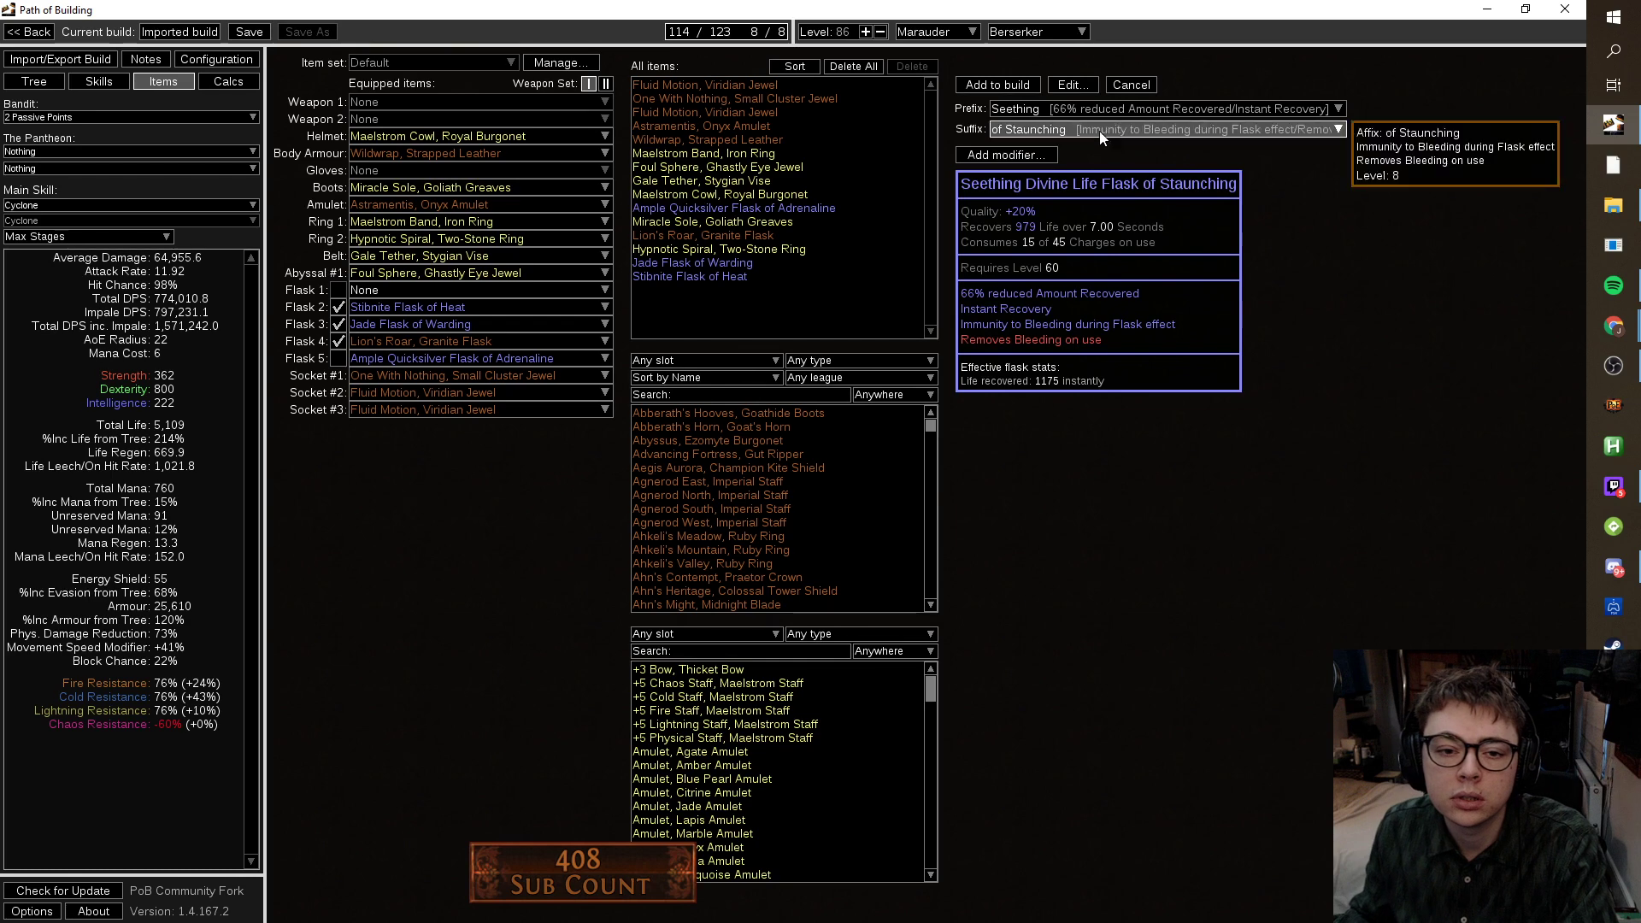
left_click(1022, 85)
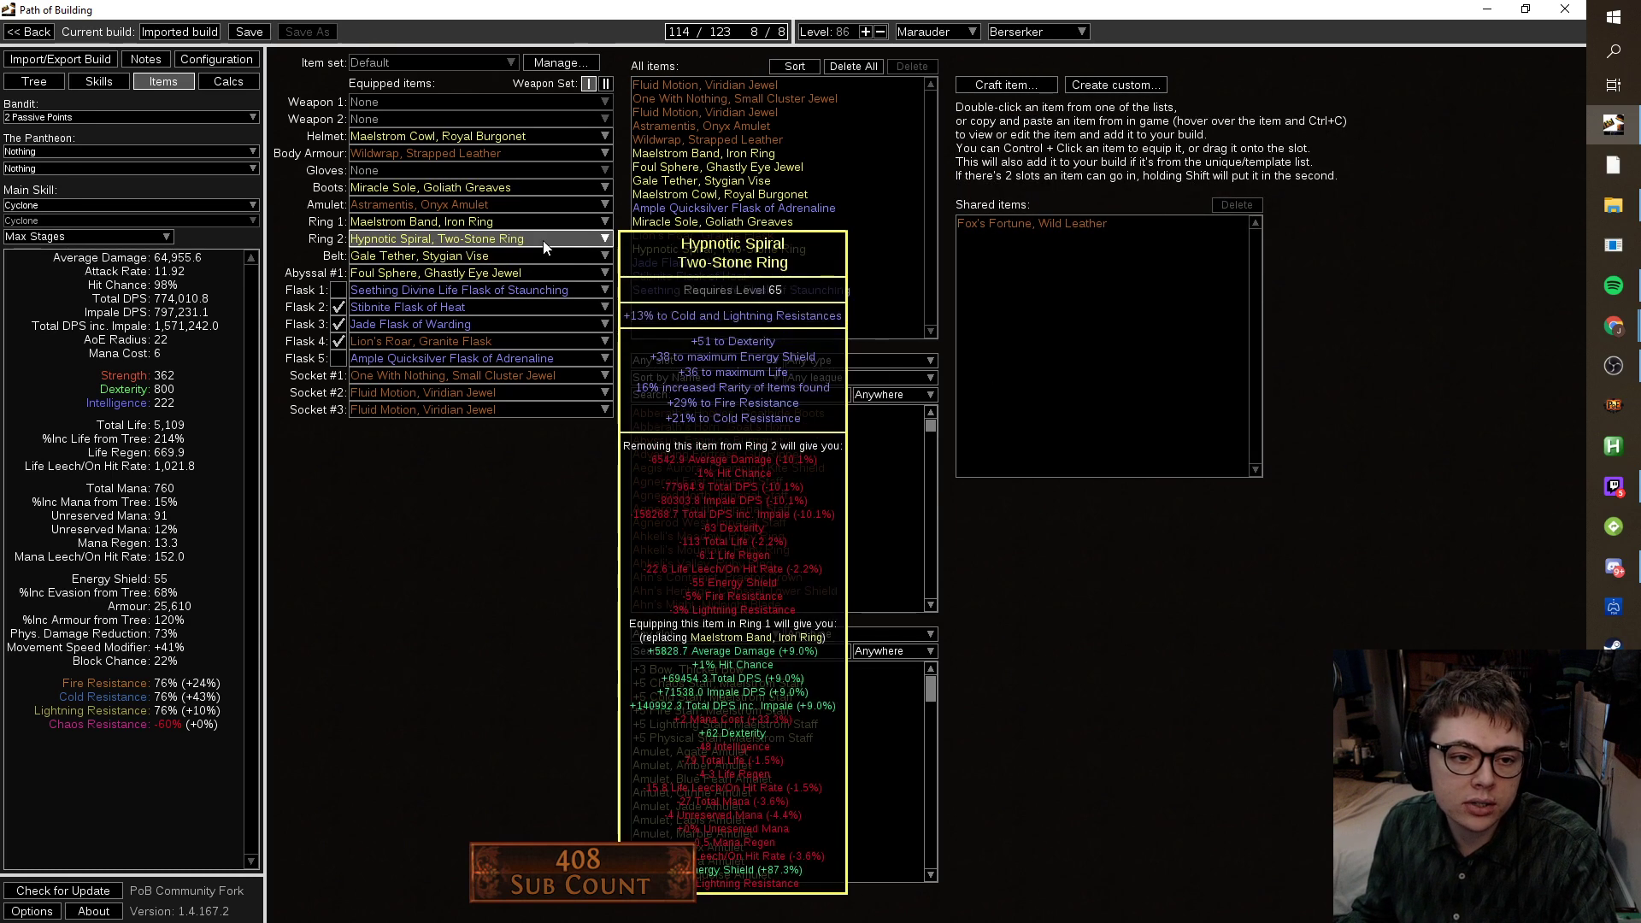
Pan and zoom the passive tree around the allocated jewel sockets, then switch to the browser.
left_click(57, 80)
left_click_drag(1332, 544, 1130, 641)
scroll(843, 660, "up", 3)
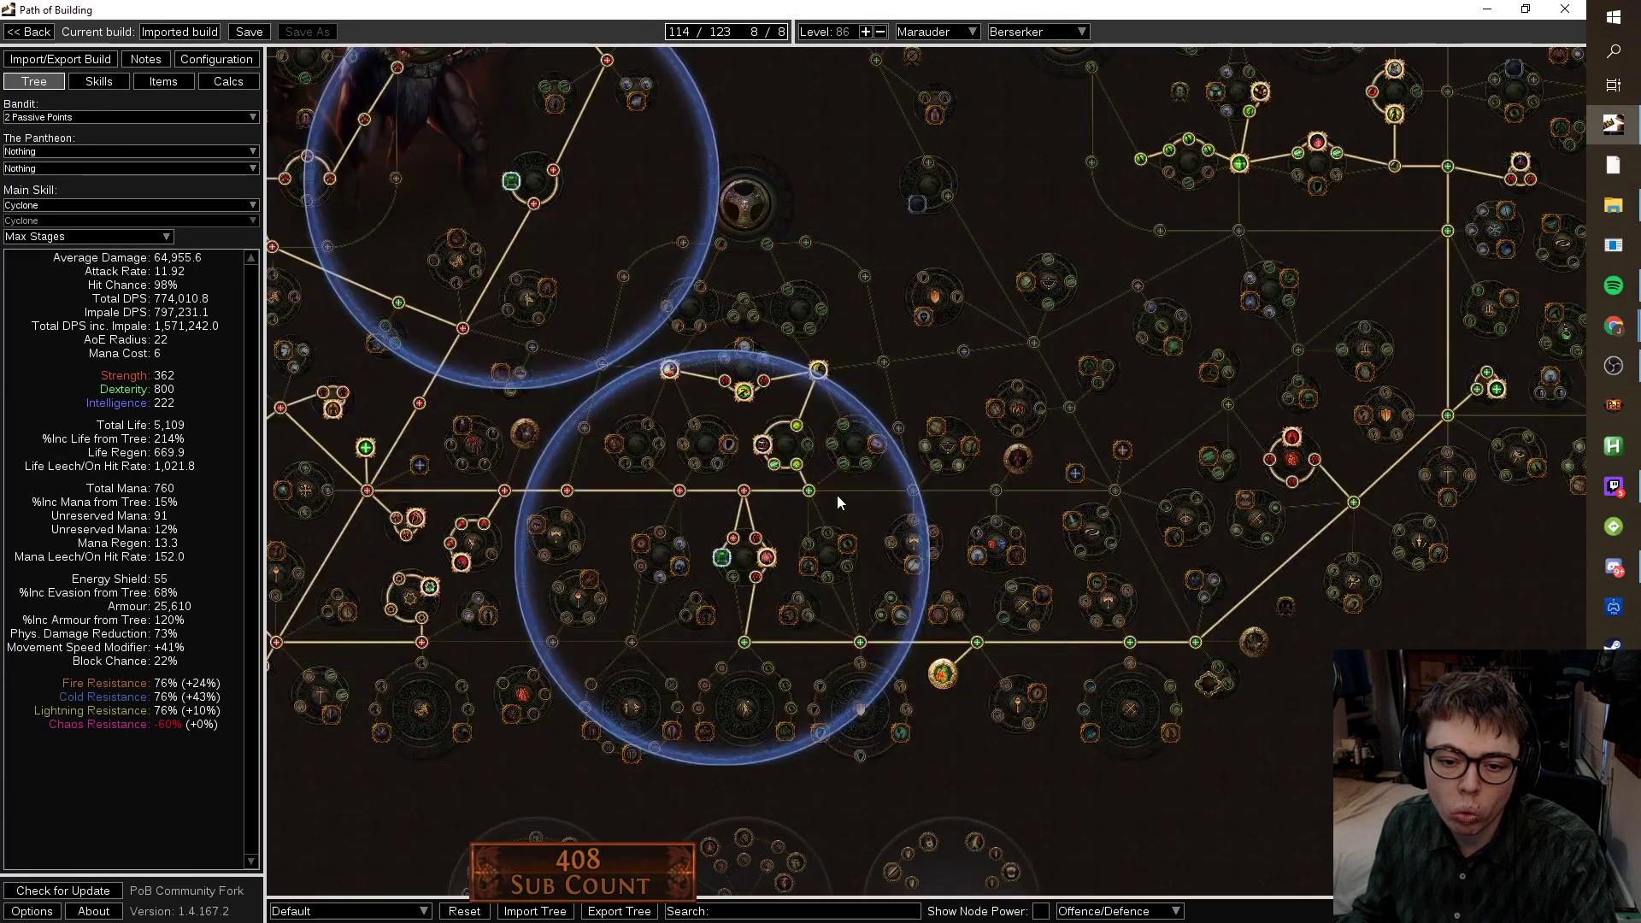
left_click_drag(838, 495, 884, 528)
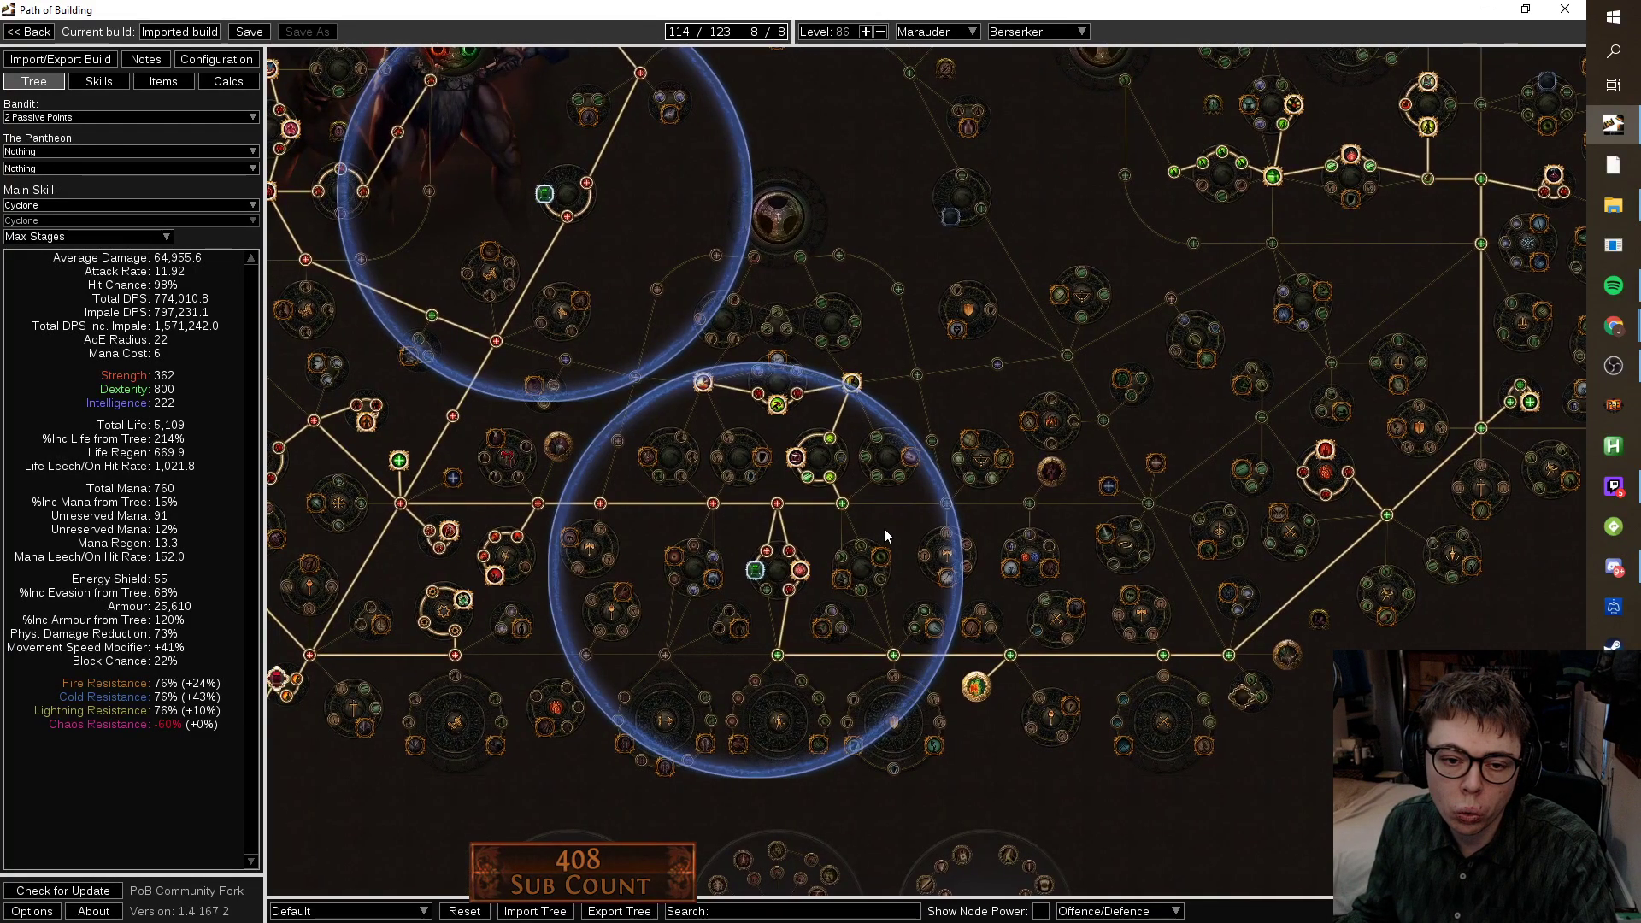
scroll(883, 528, "down", 4)
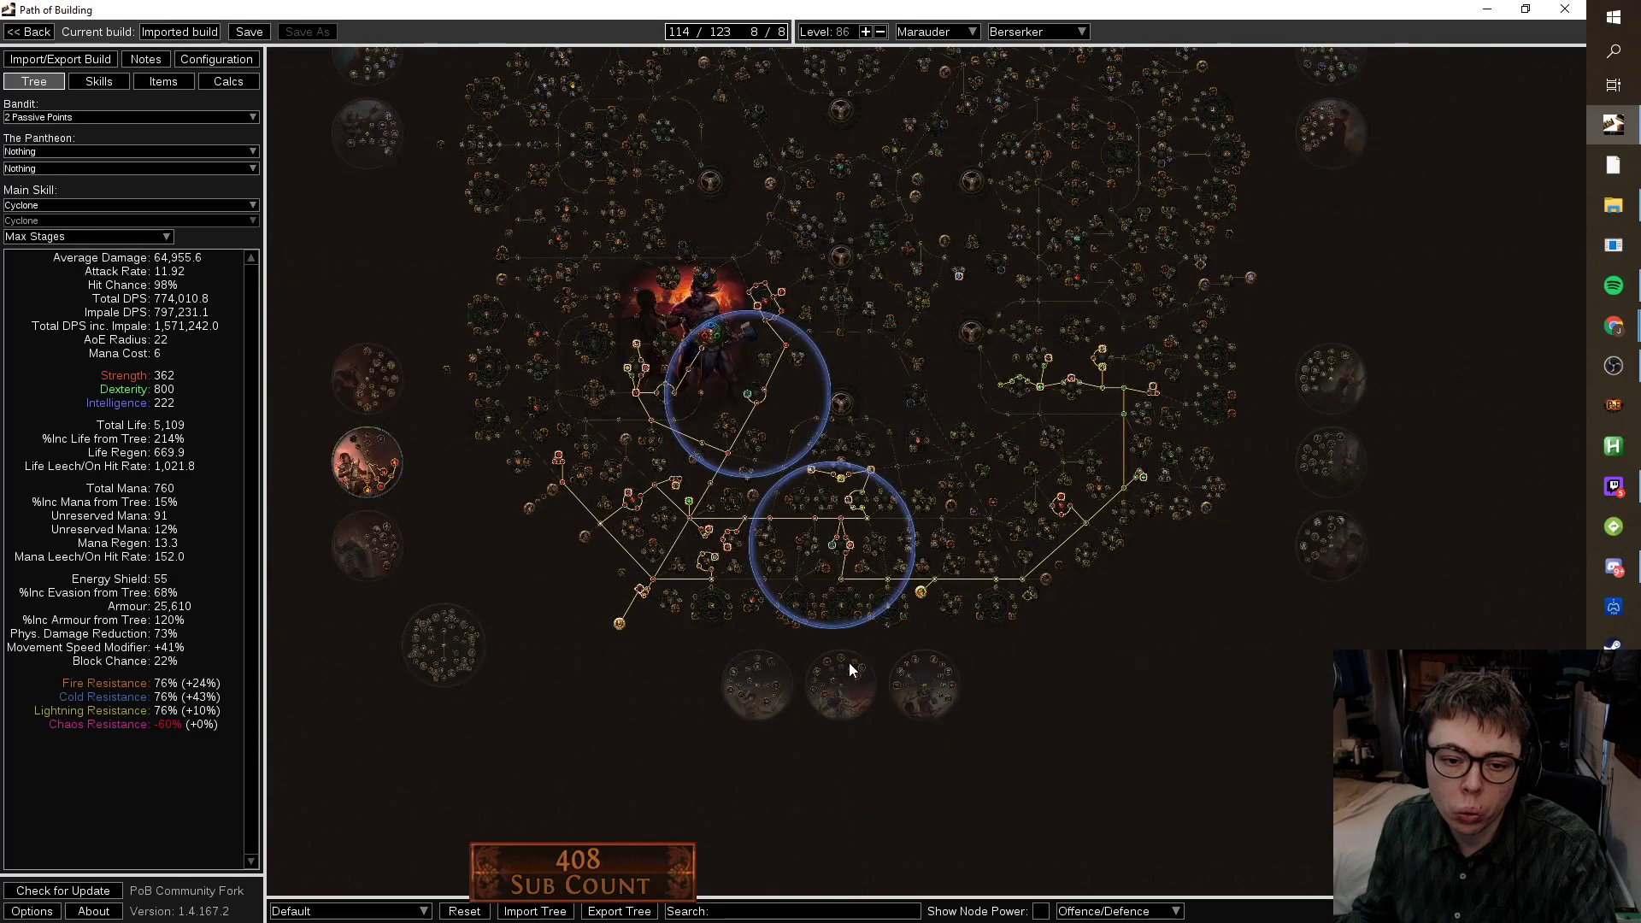
scroll(769, 376, "up", 2)
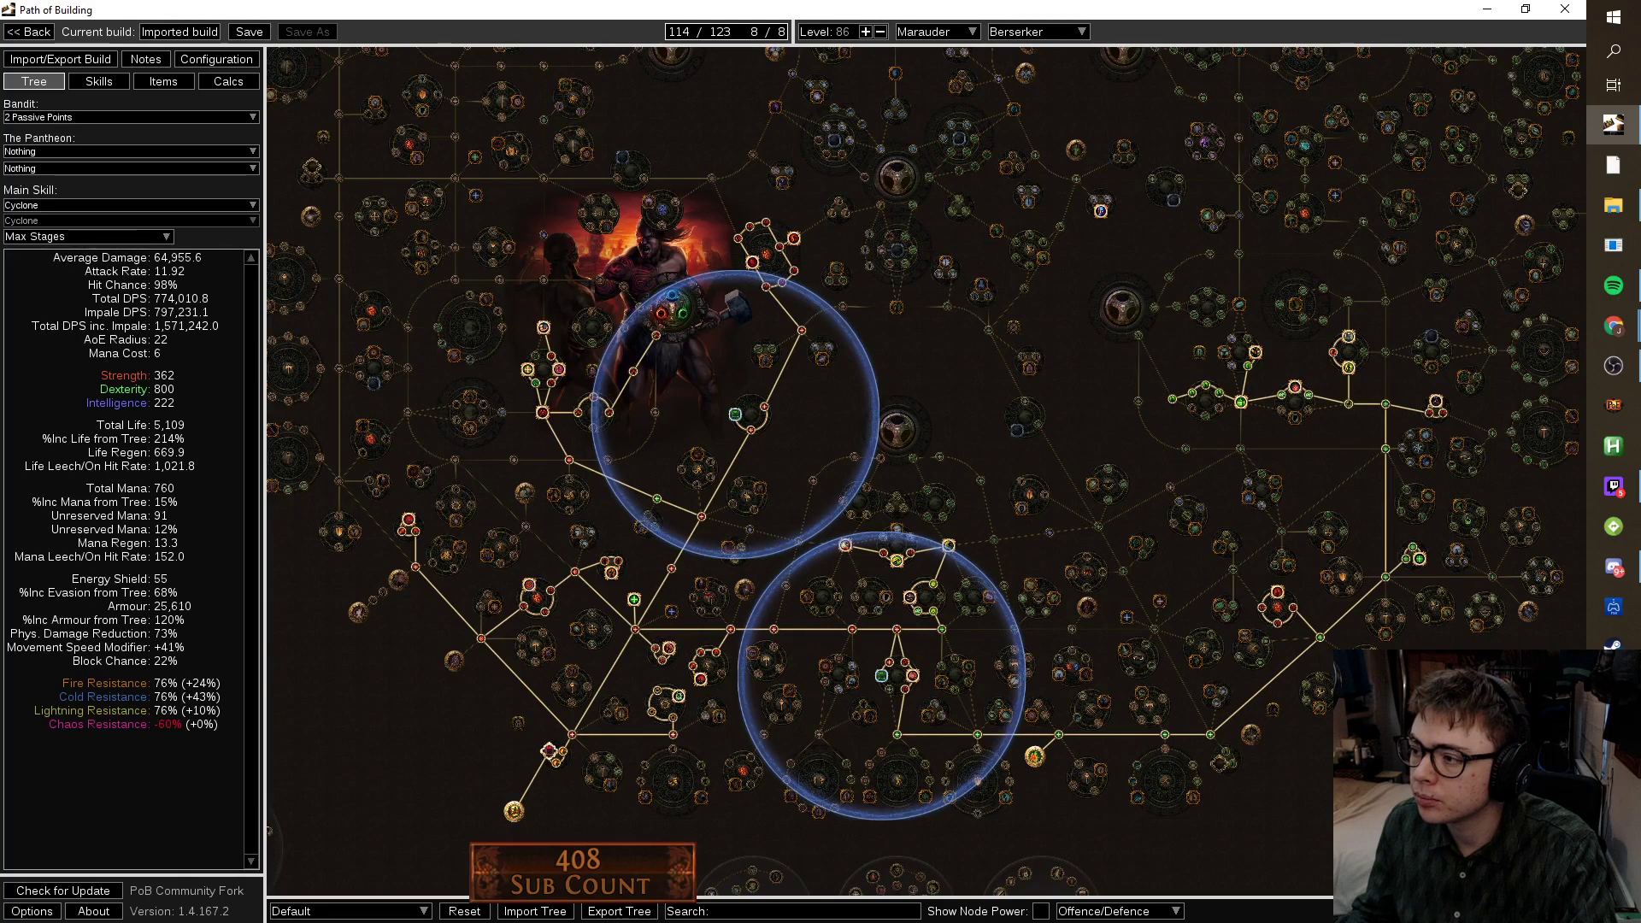
left_click(1613, 326)
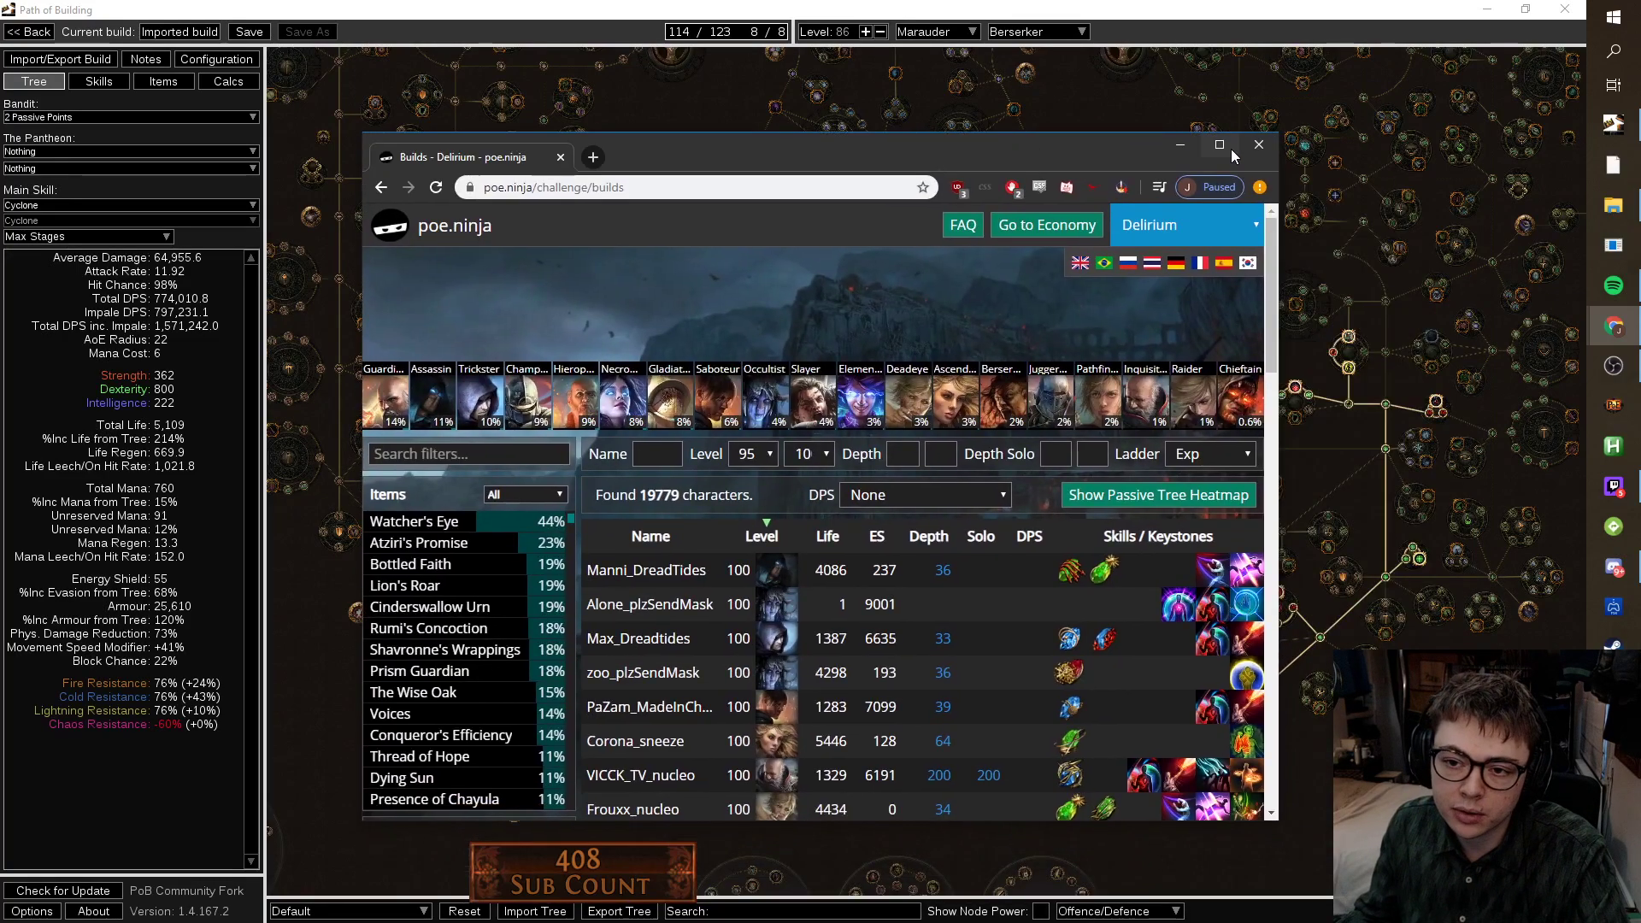
Filter the builds to those using One With Nothing and show the passive tree heatmap.
double_click(1231, 149)
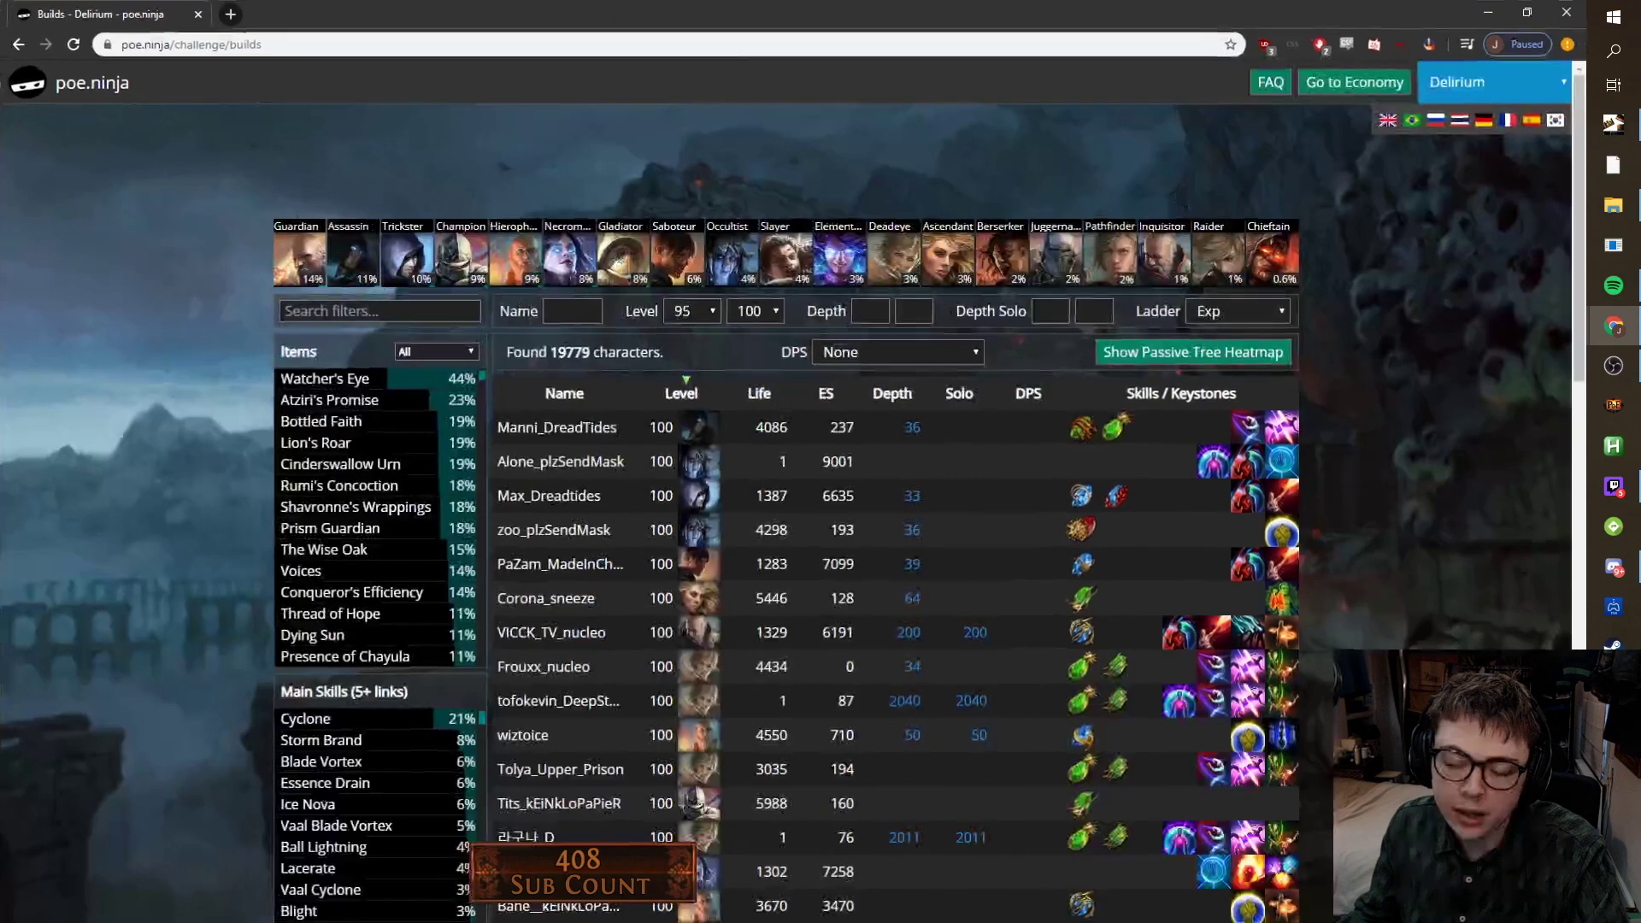
left_click(391, 315)
type("one with")
left_click(381, 378)
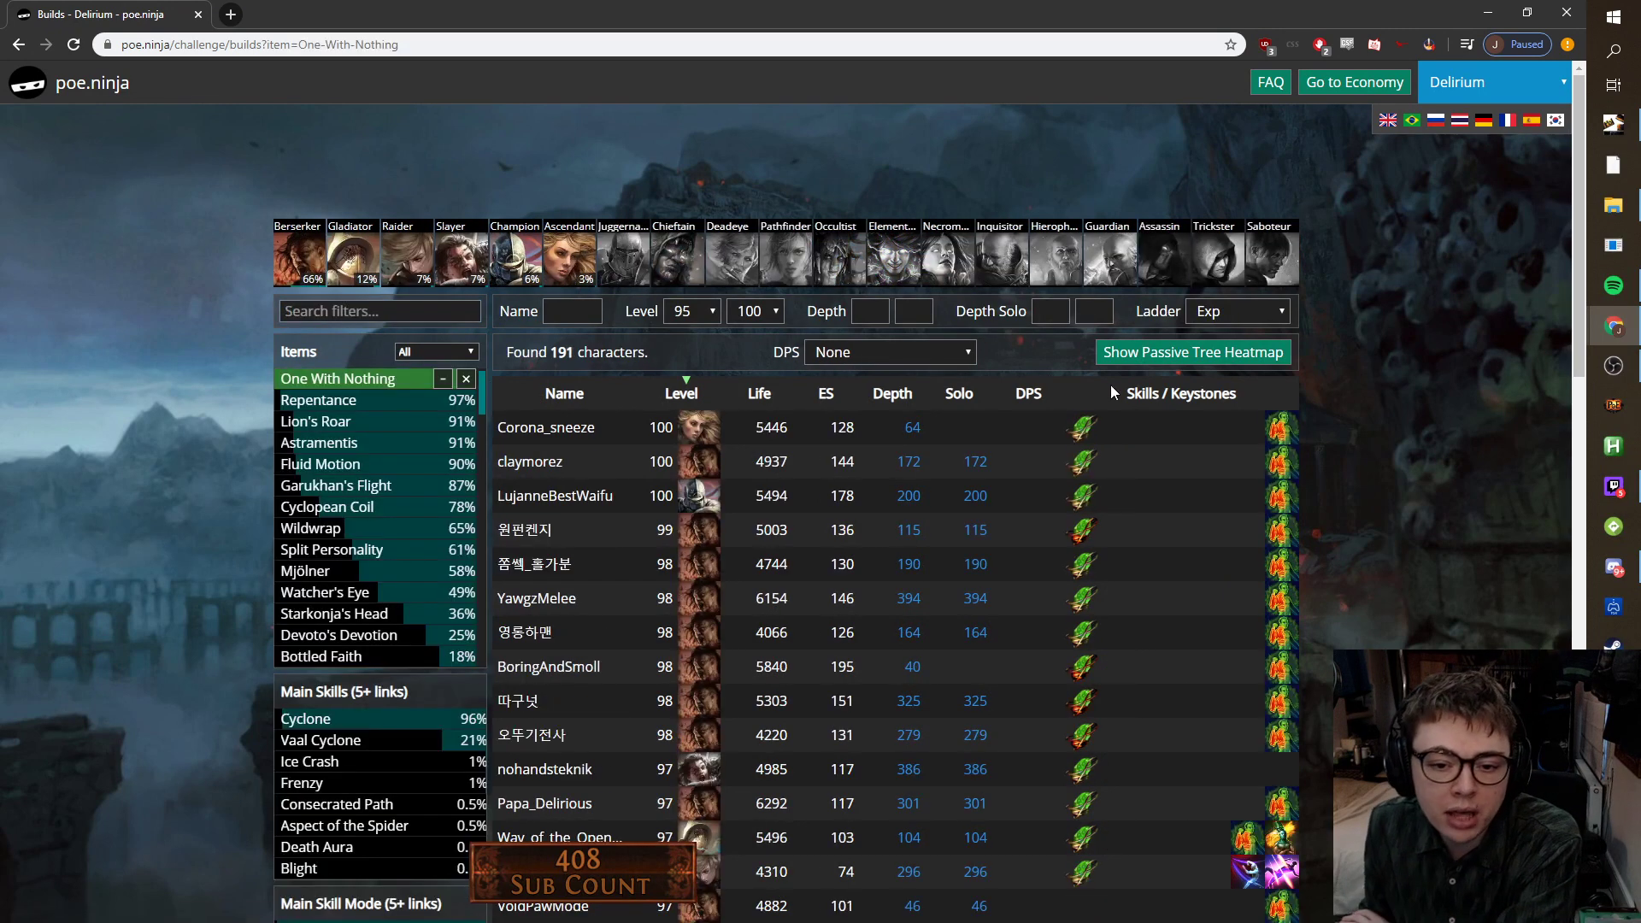
left_click(1193, 353)
Open five top-ranked One With Nothing builds in new tabs.
scroll(798, 451, "down", 5)
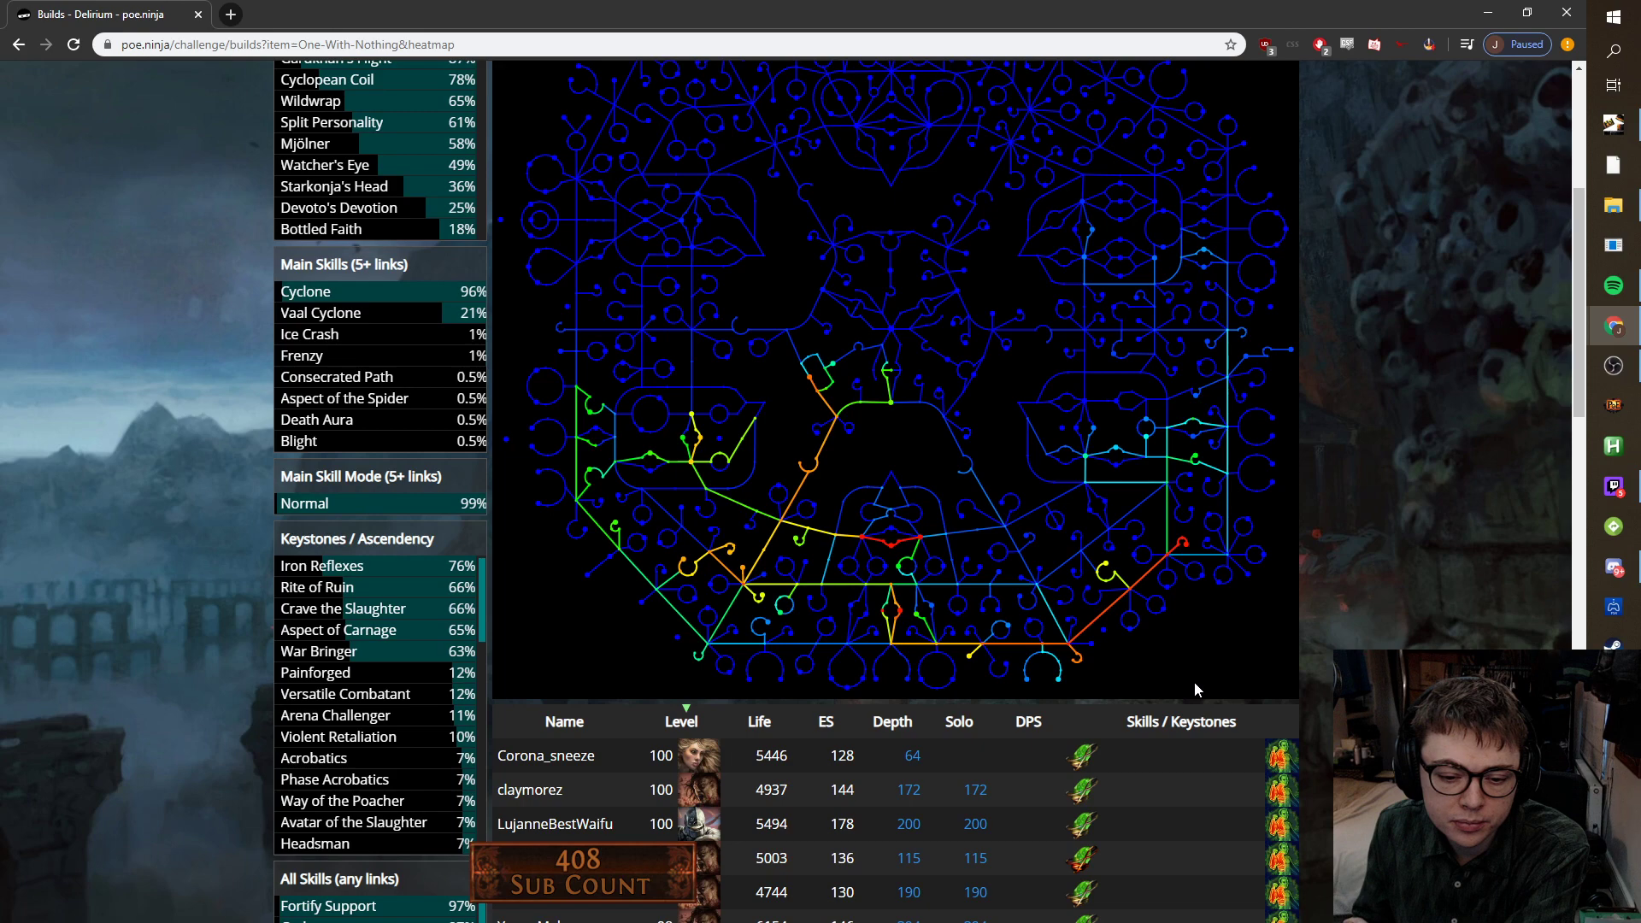
scroll(1193, 680, "down", 3)
right_click(528, 536)
left_click(599, 548)
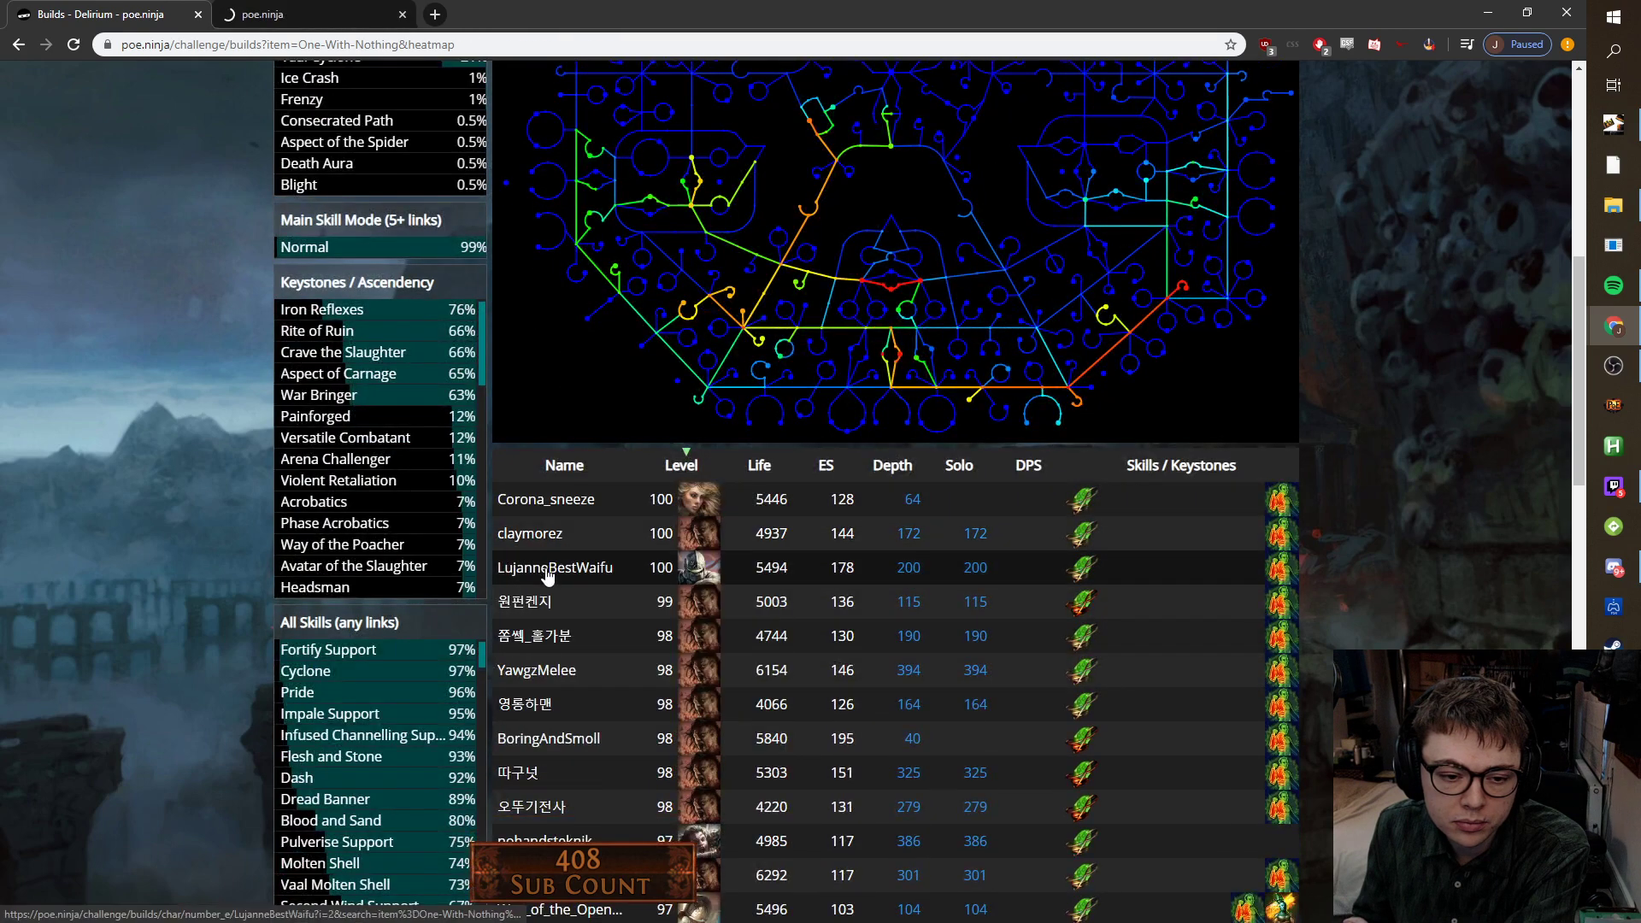
right_click(542, 567)
left_click(590, 583)
right_click(552, 598)
left_click(598, 614)
right_click(556, 639)
left_click(590, 652)
right_click(559, 672)
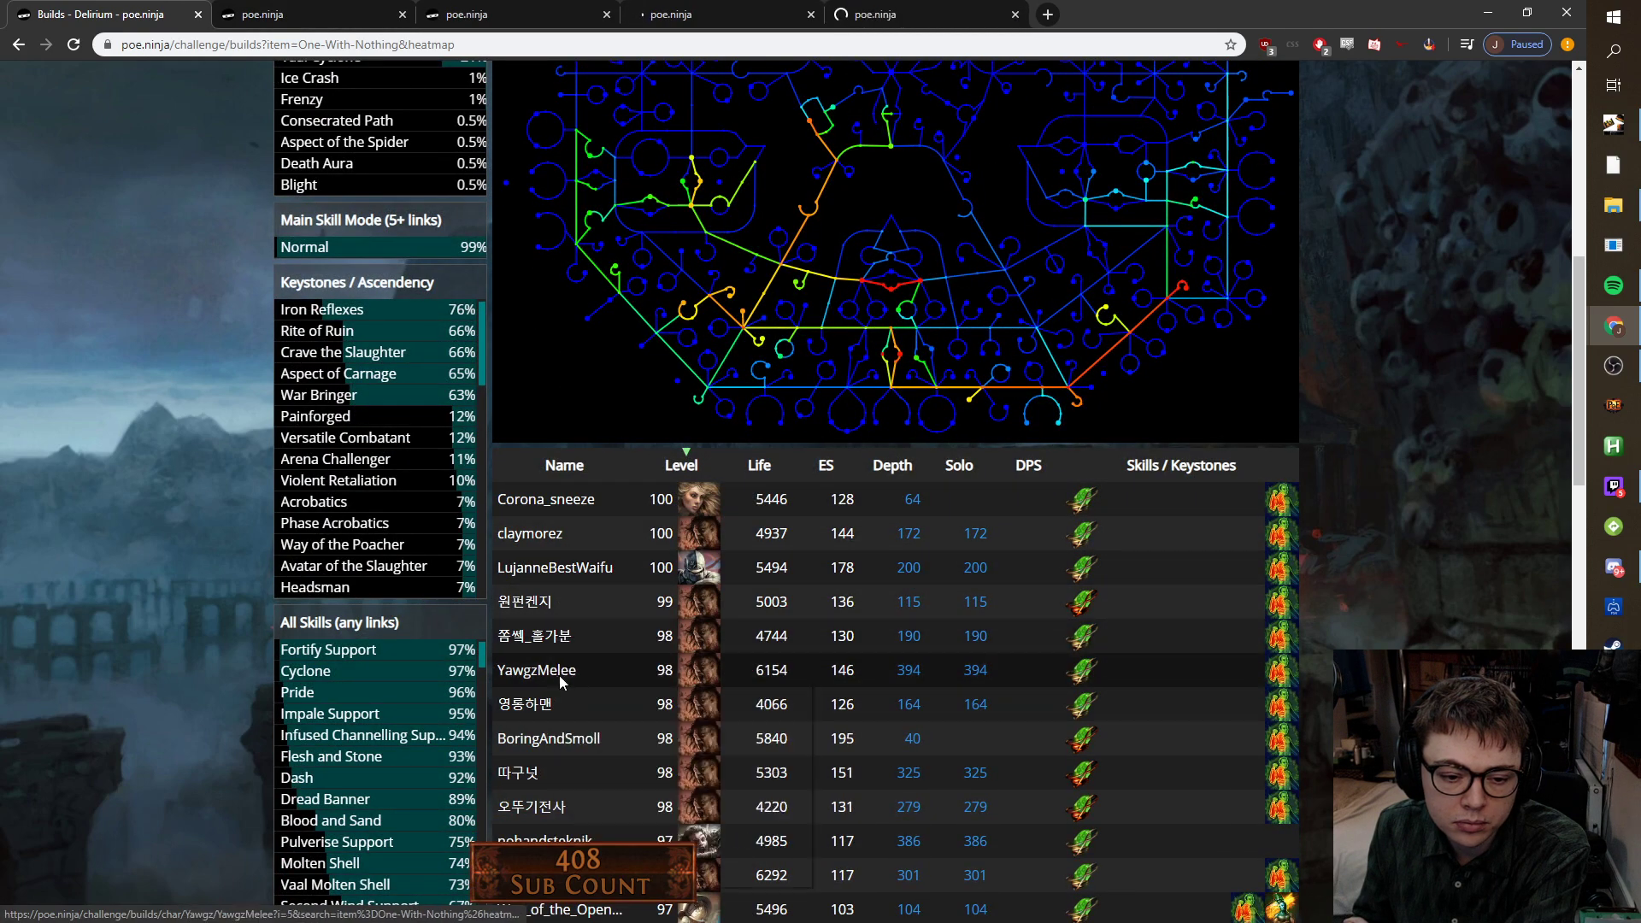
left_click(598, 685)
Review the gear and passive trees of the first three opened builds.
left_click(282, 15)
scroll(279, 348, "down", 1)
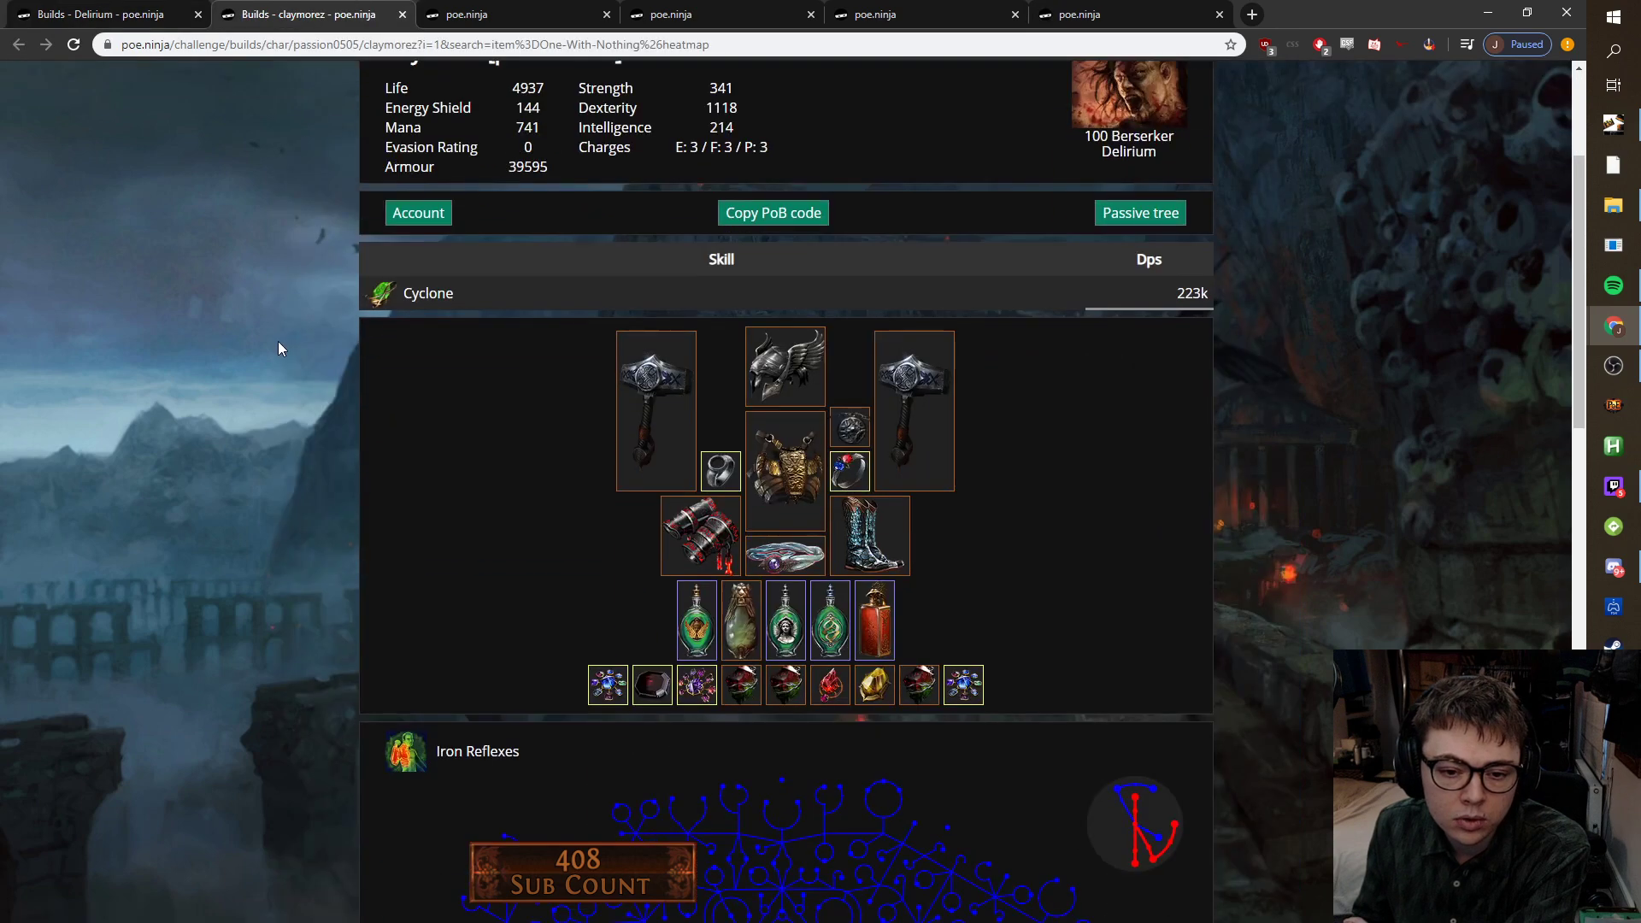
left_click(513, 14)
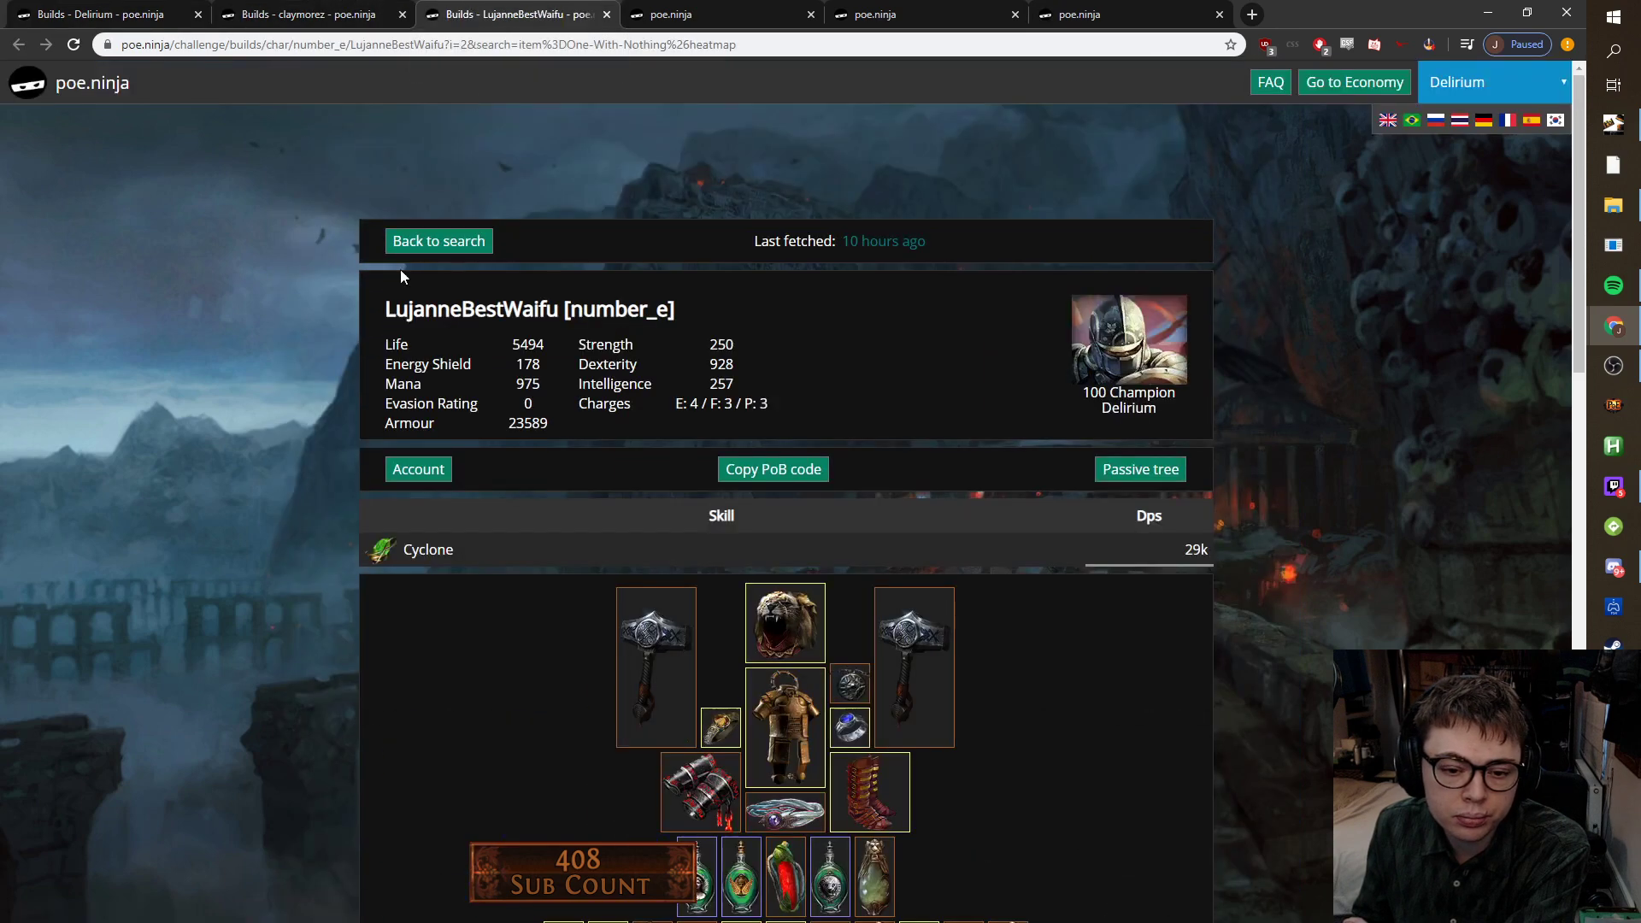
scroll(384, 291, "down", 3)
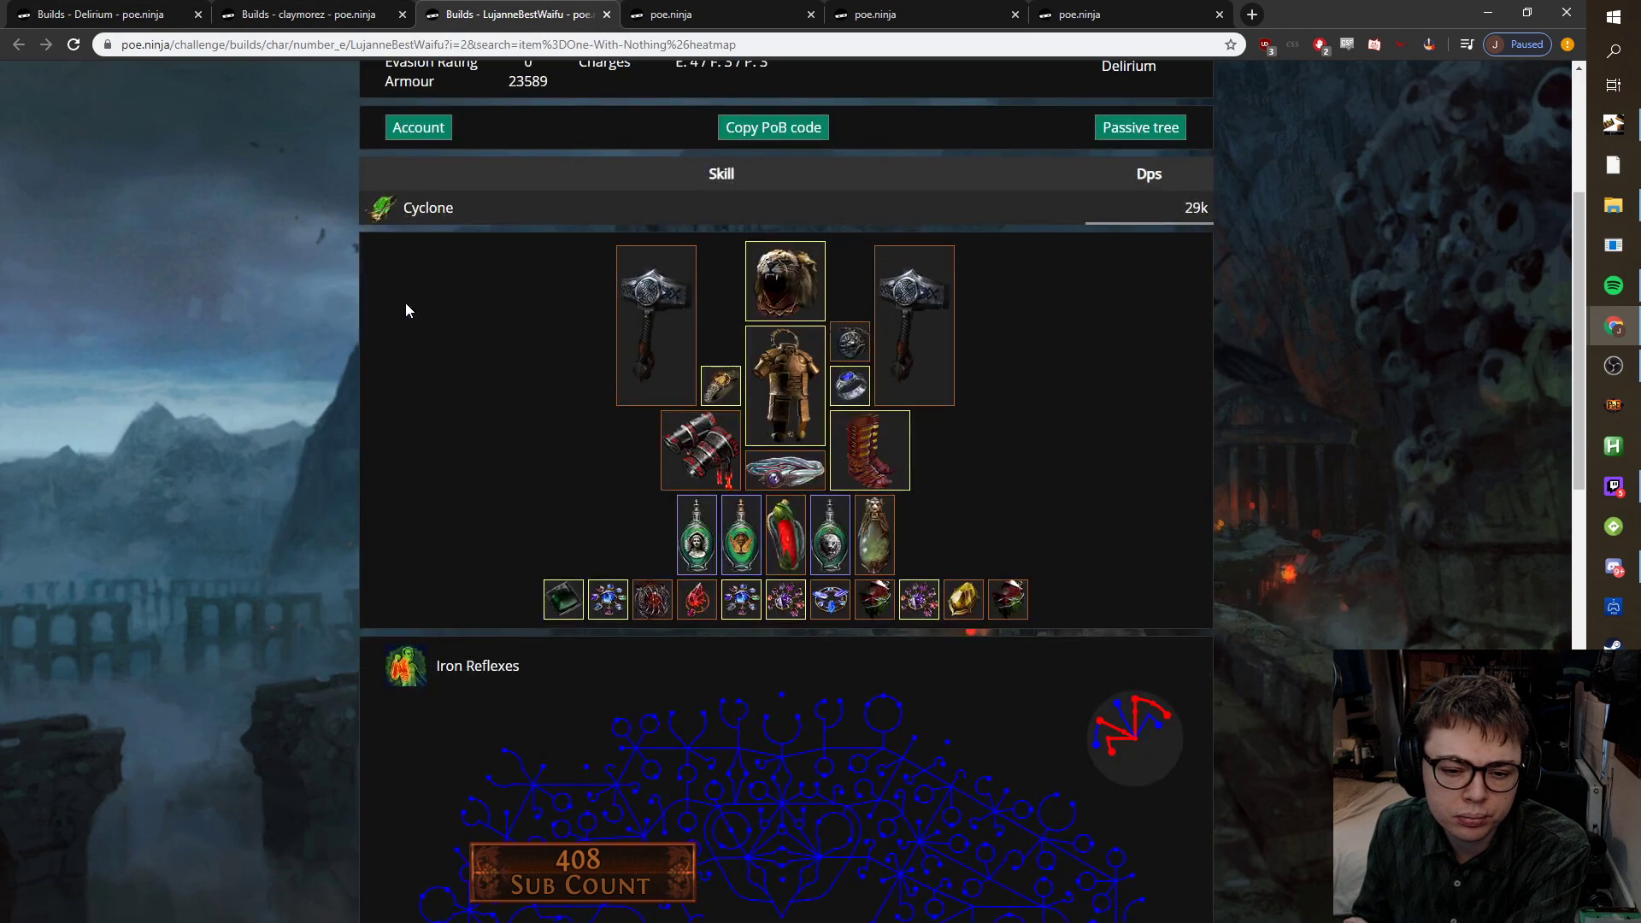
mouse_move(957, 600)
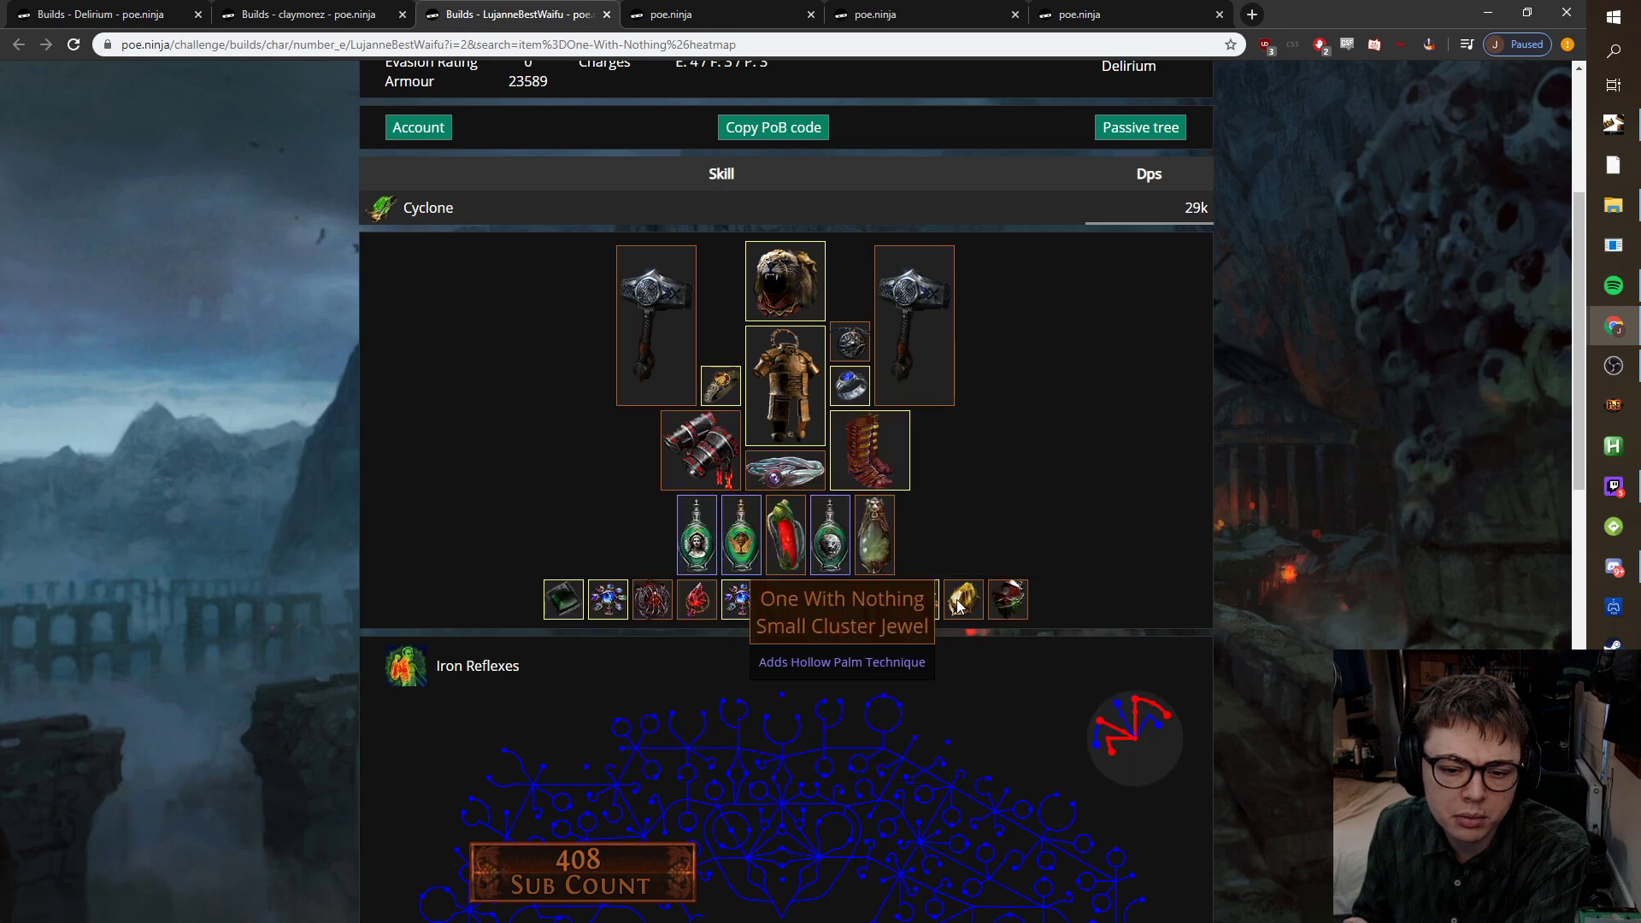
key("ctrl+Tab")
scroll(519, 443, "down", 5)
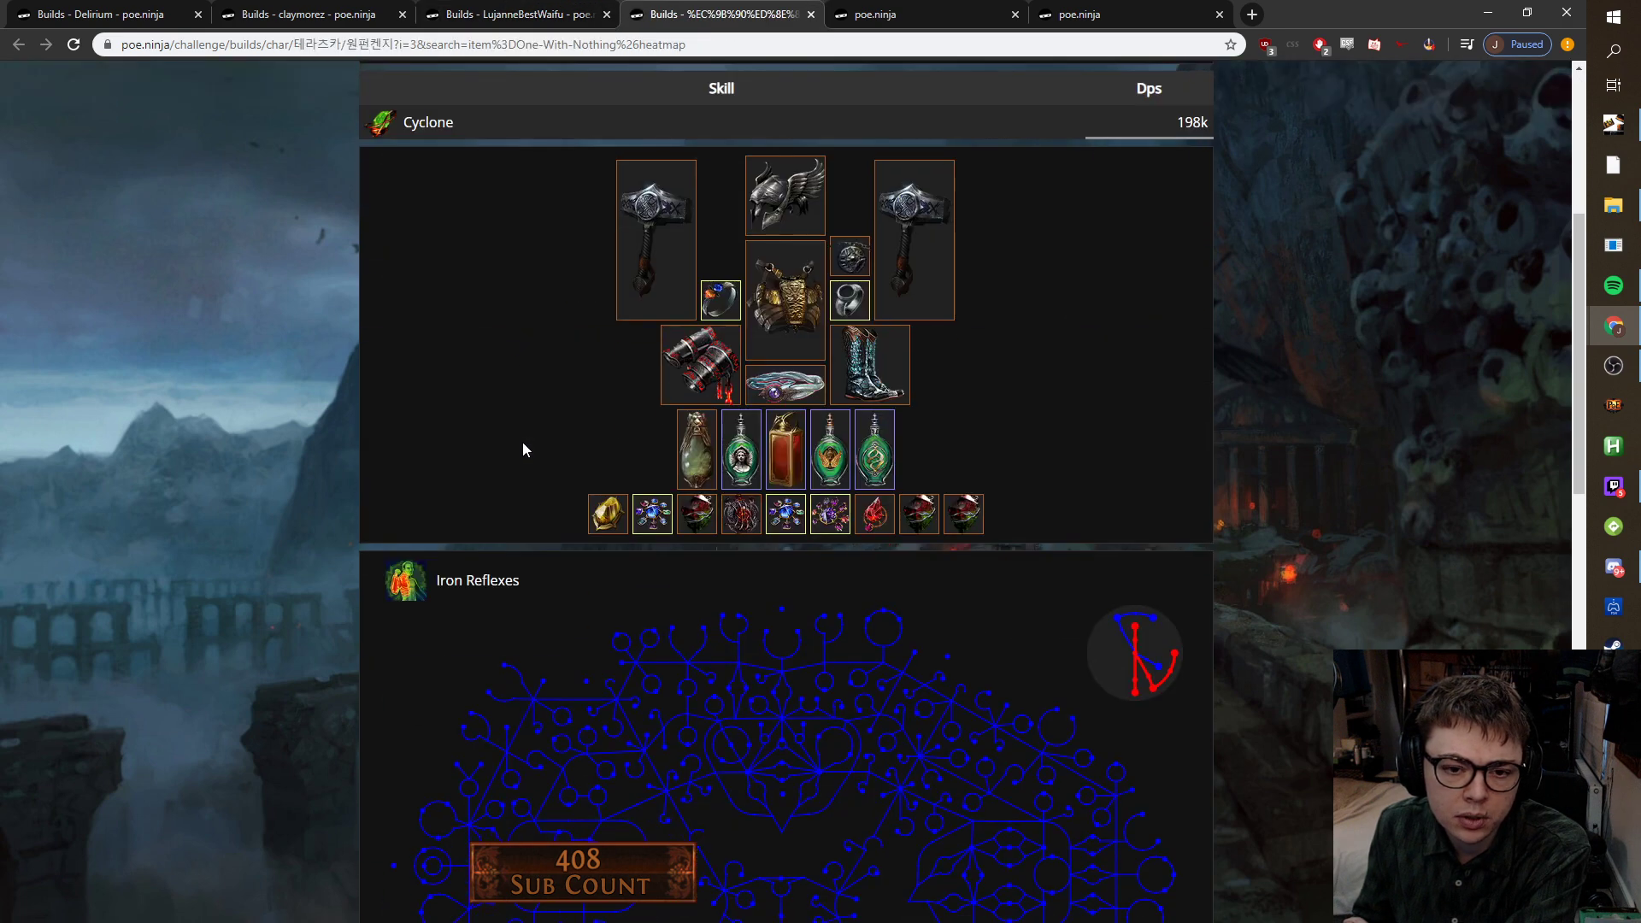
mouse_move(833, 456)
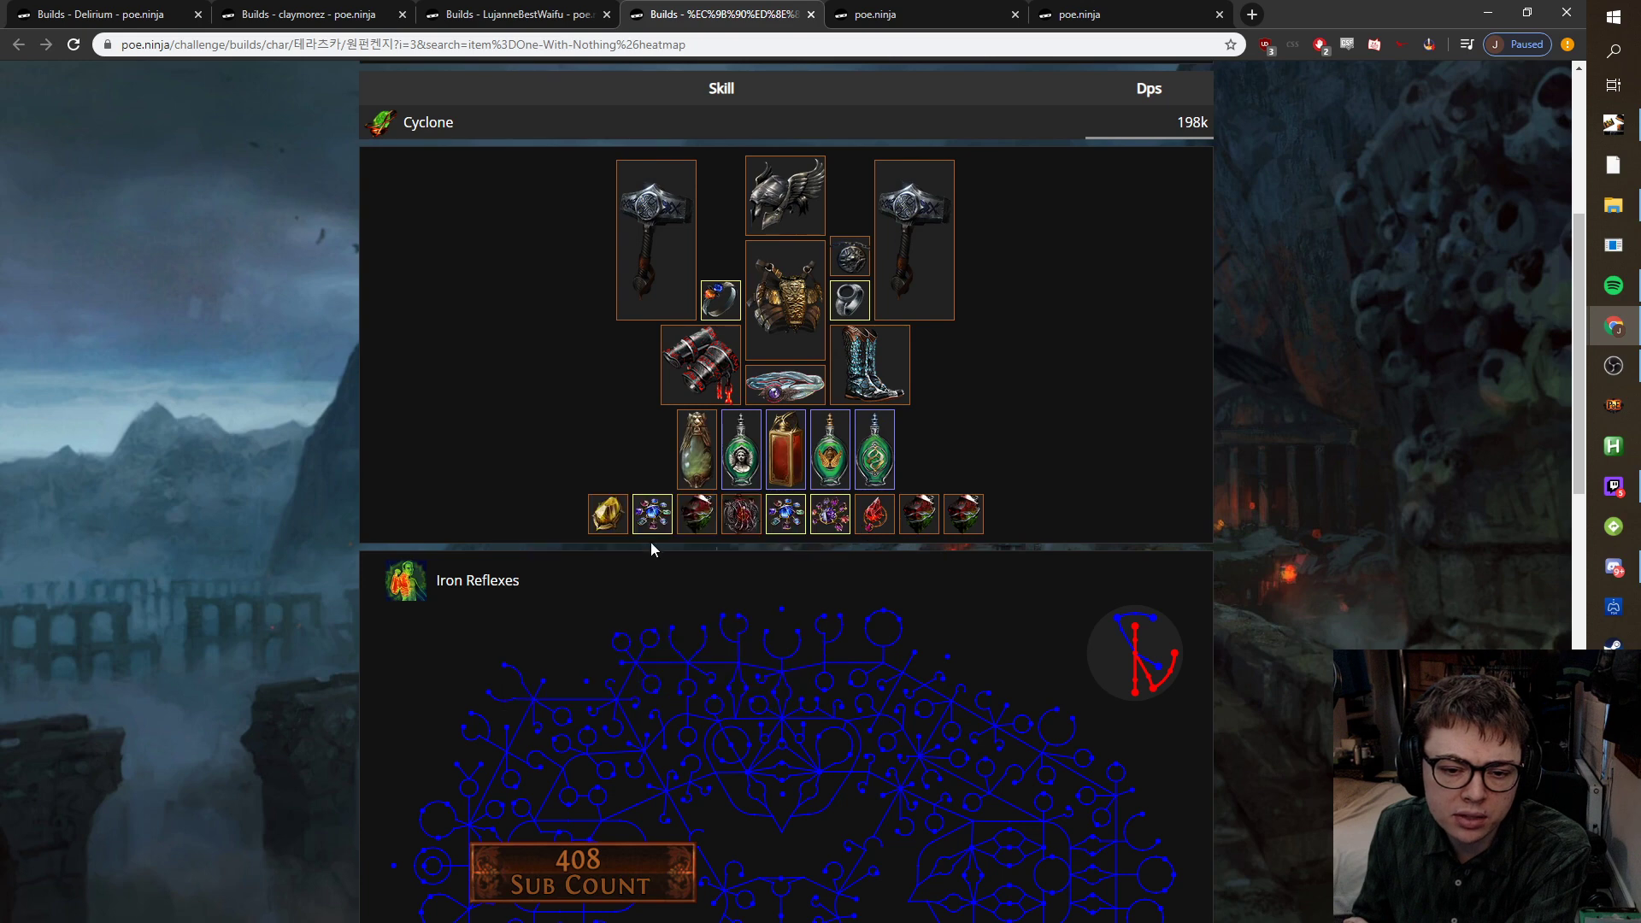
mouse_move(600, 521)
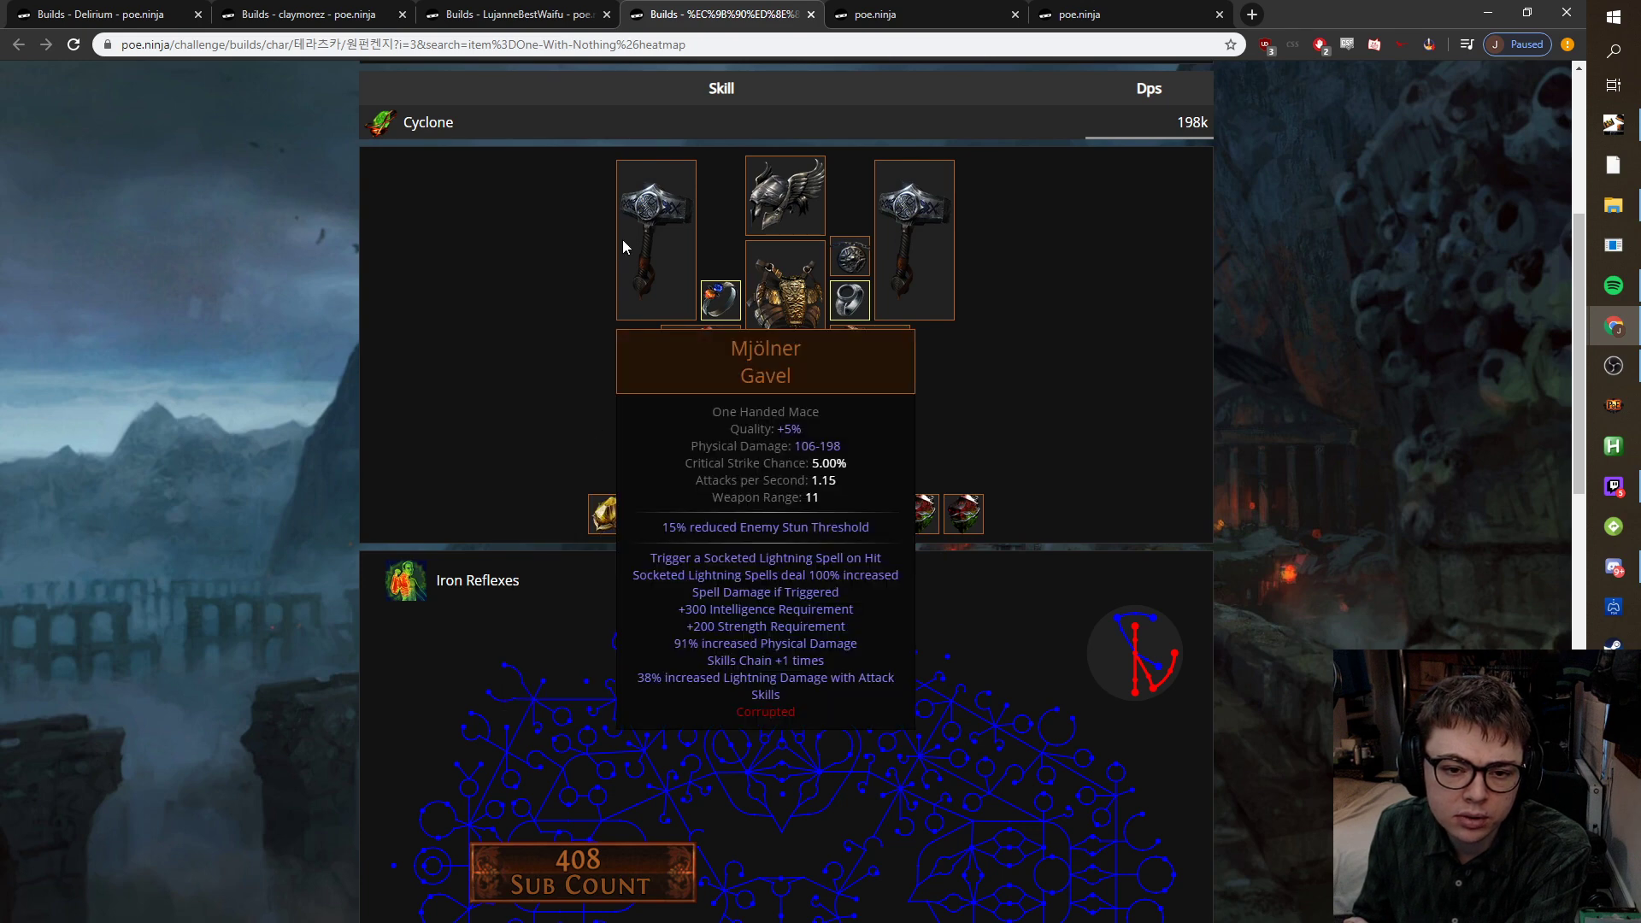
mouse_move(778, 222)
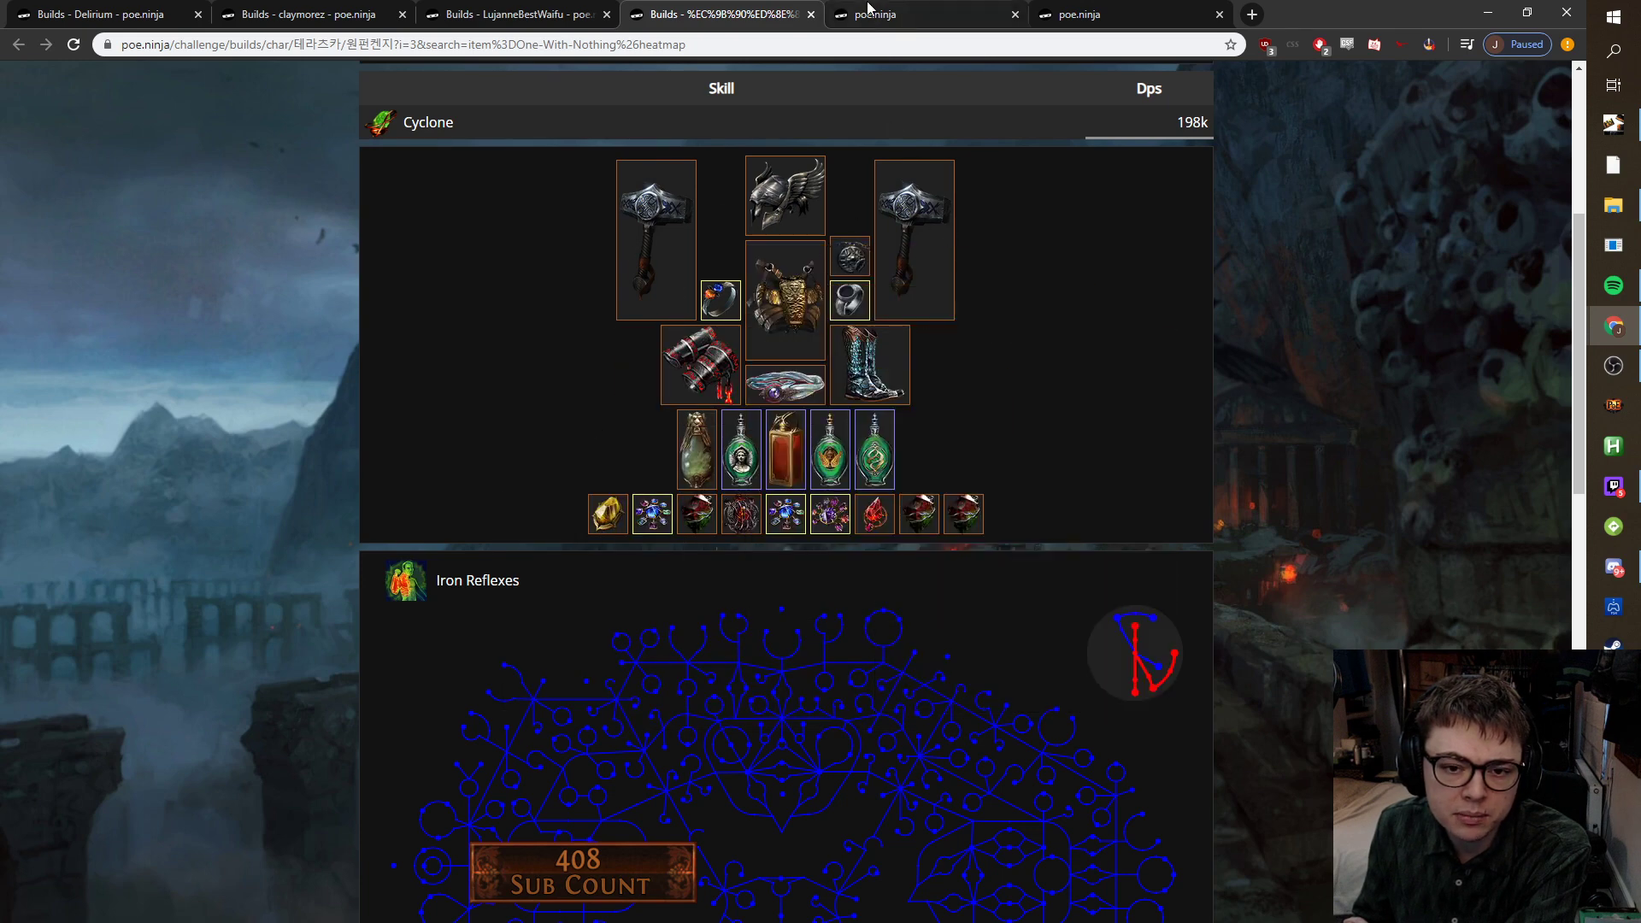
mouse_move(699, 344)
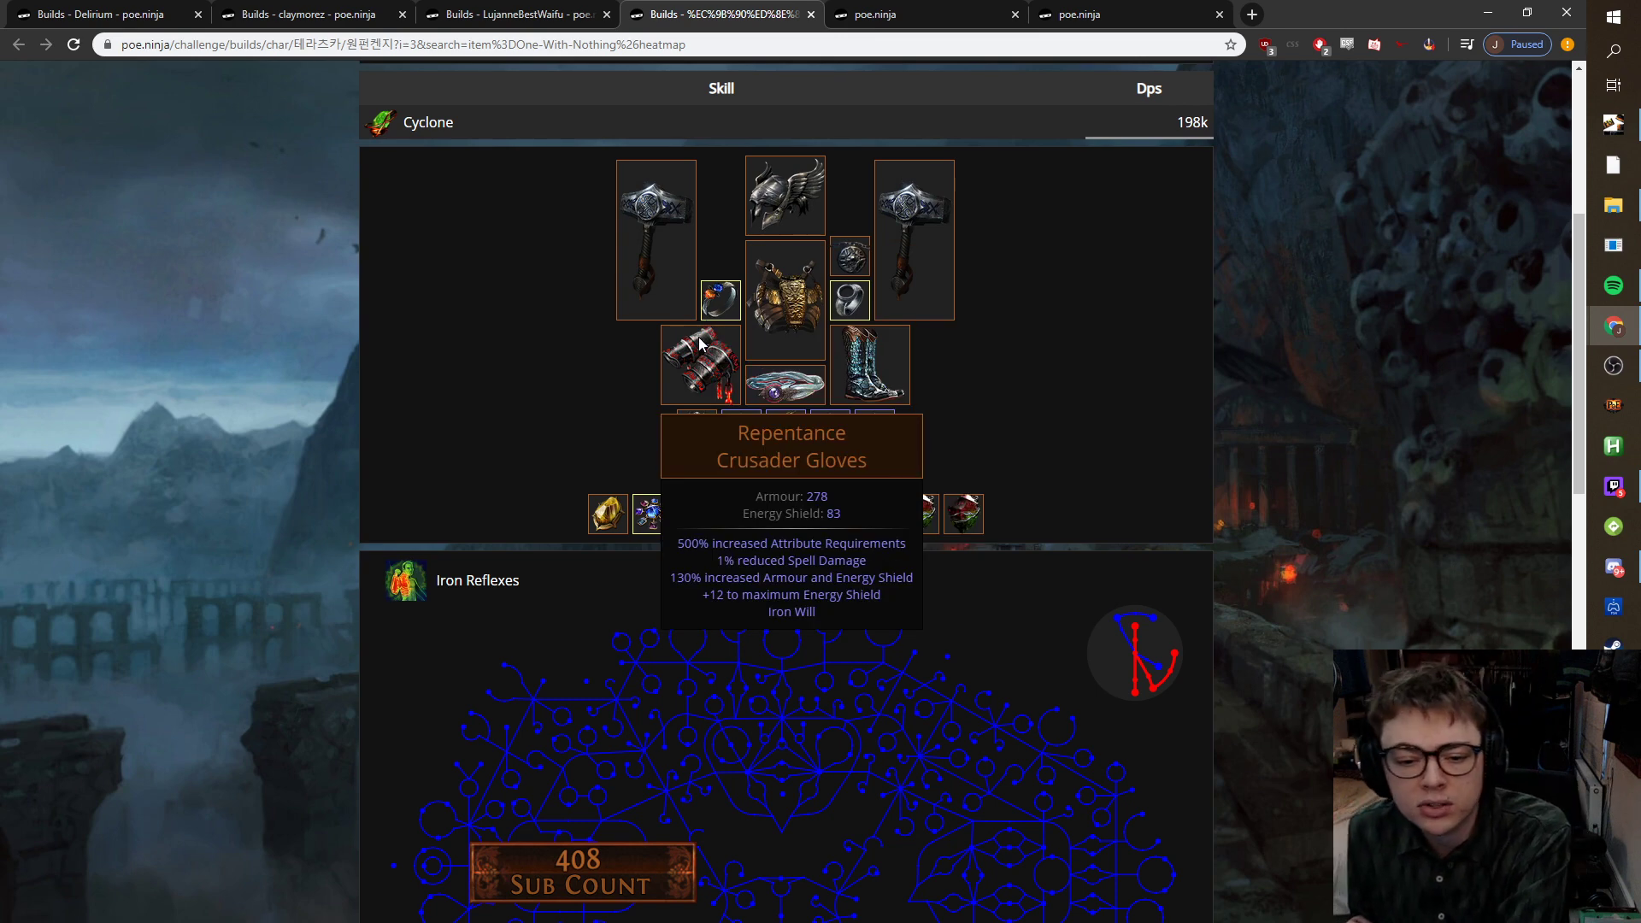
mouse_move(940, 206)
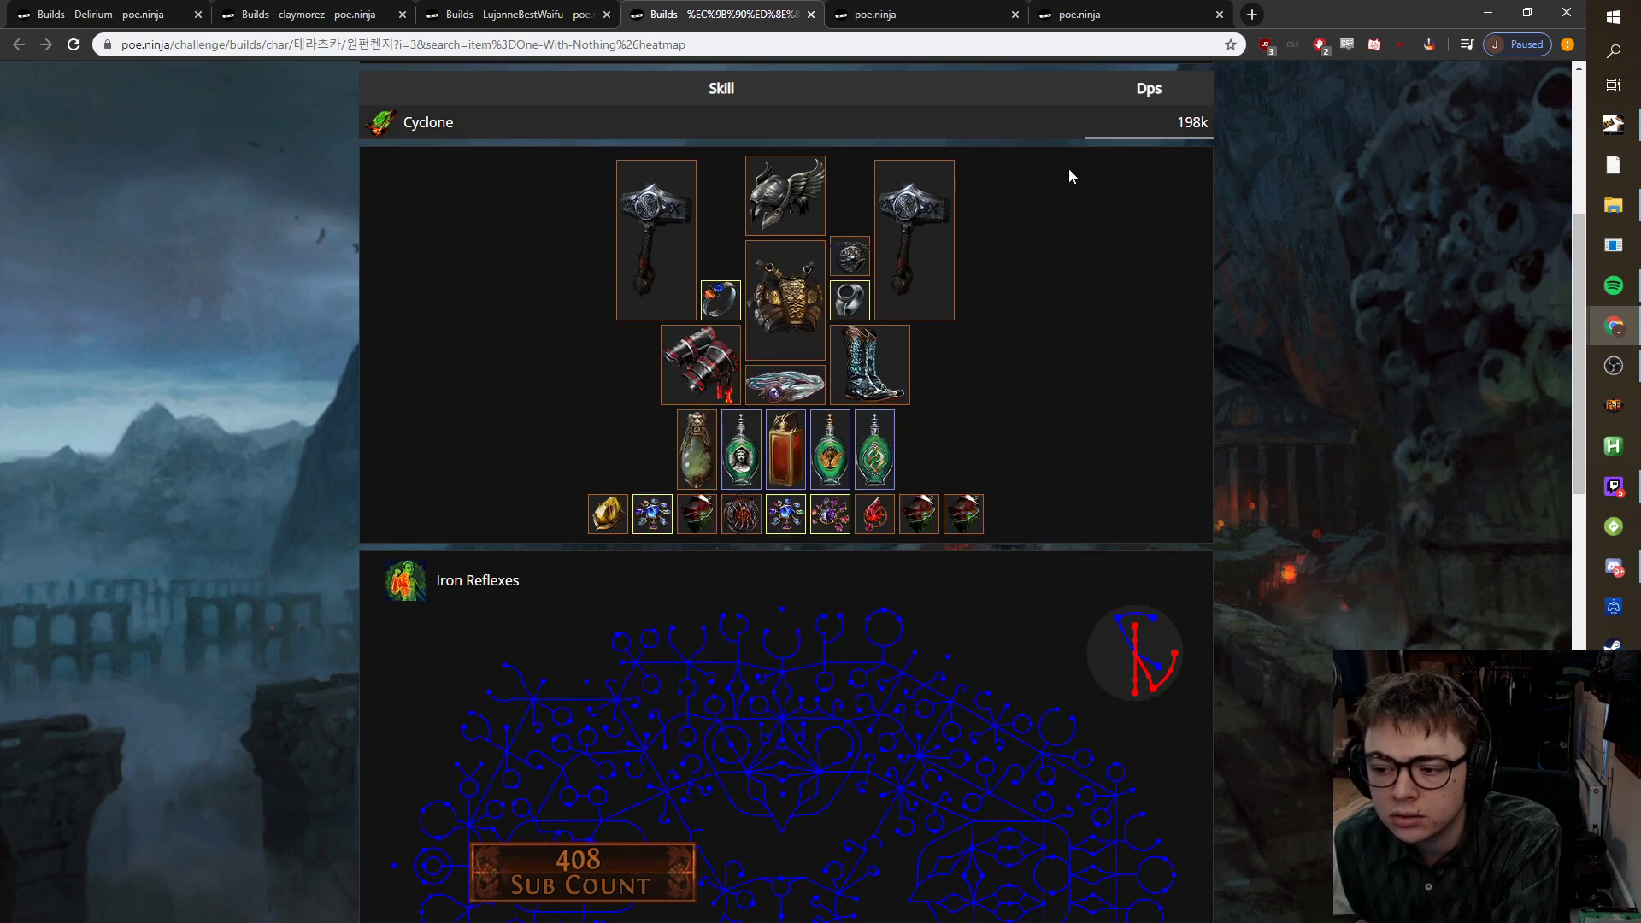
Review the remaining two opened builds, including The Perfect Form and 21/20 Cyclone.
left_click(940, 13)
scroll(418, 450, "down", 5)
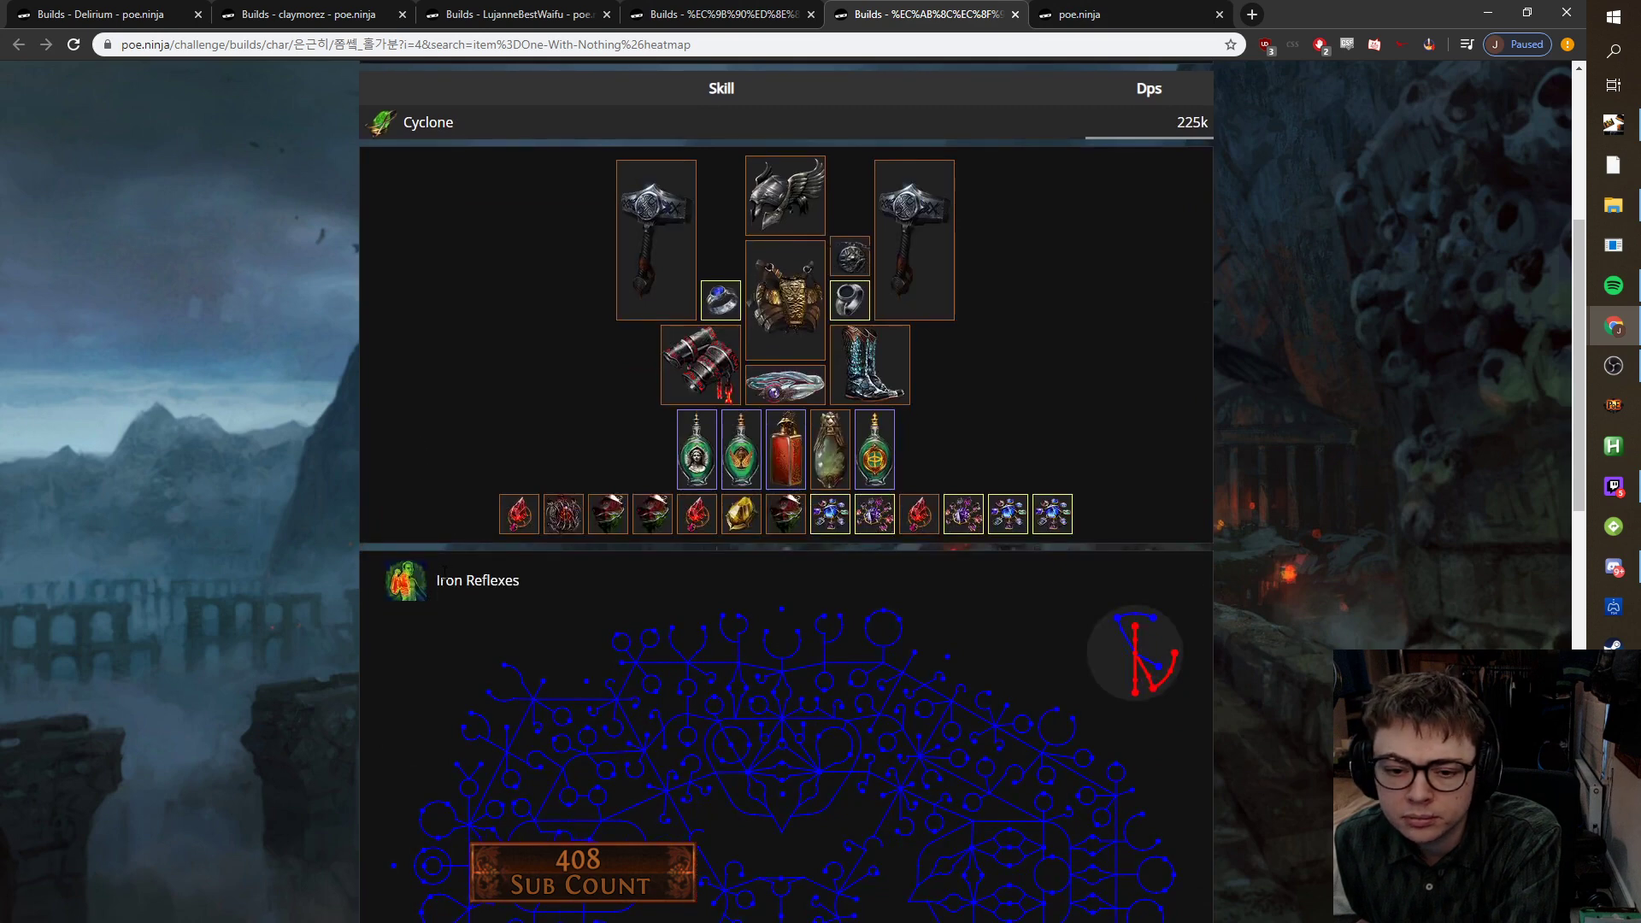
left_click(1111, 14)
scroll(530, 551, "down", 5)
mouse_move(773, 254)
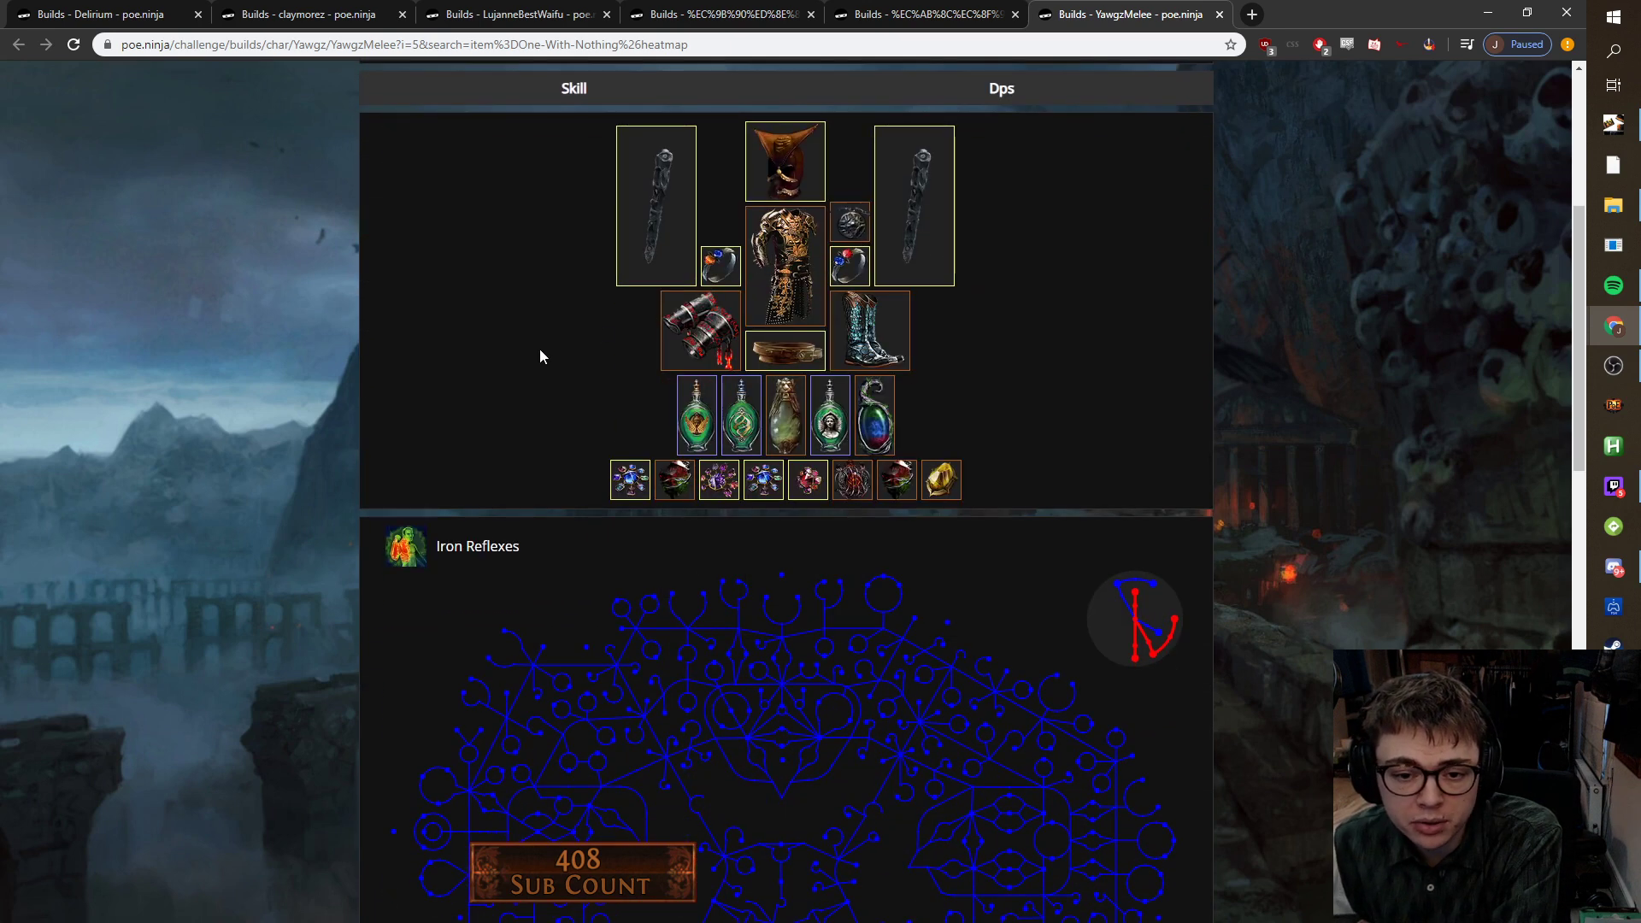
scroll(533, 363, "down", 2)
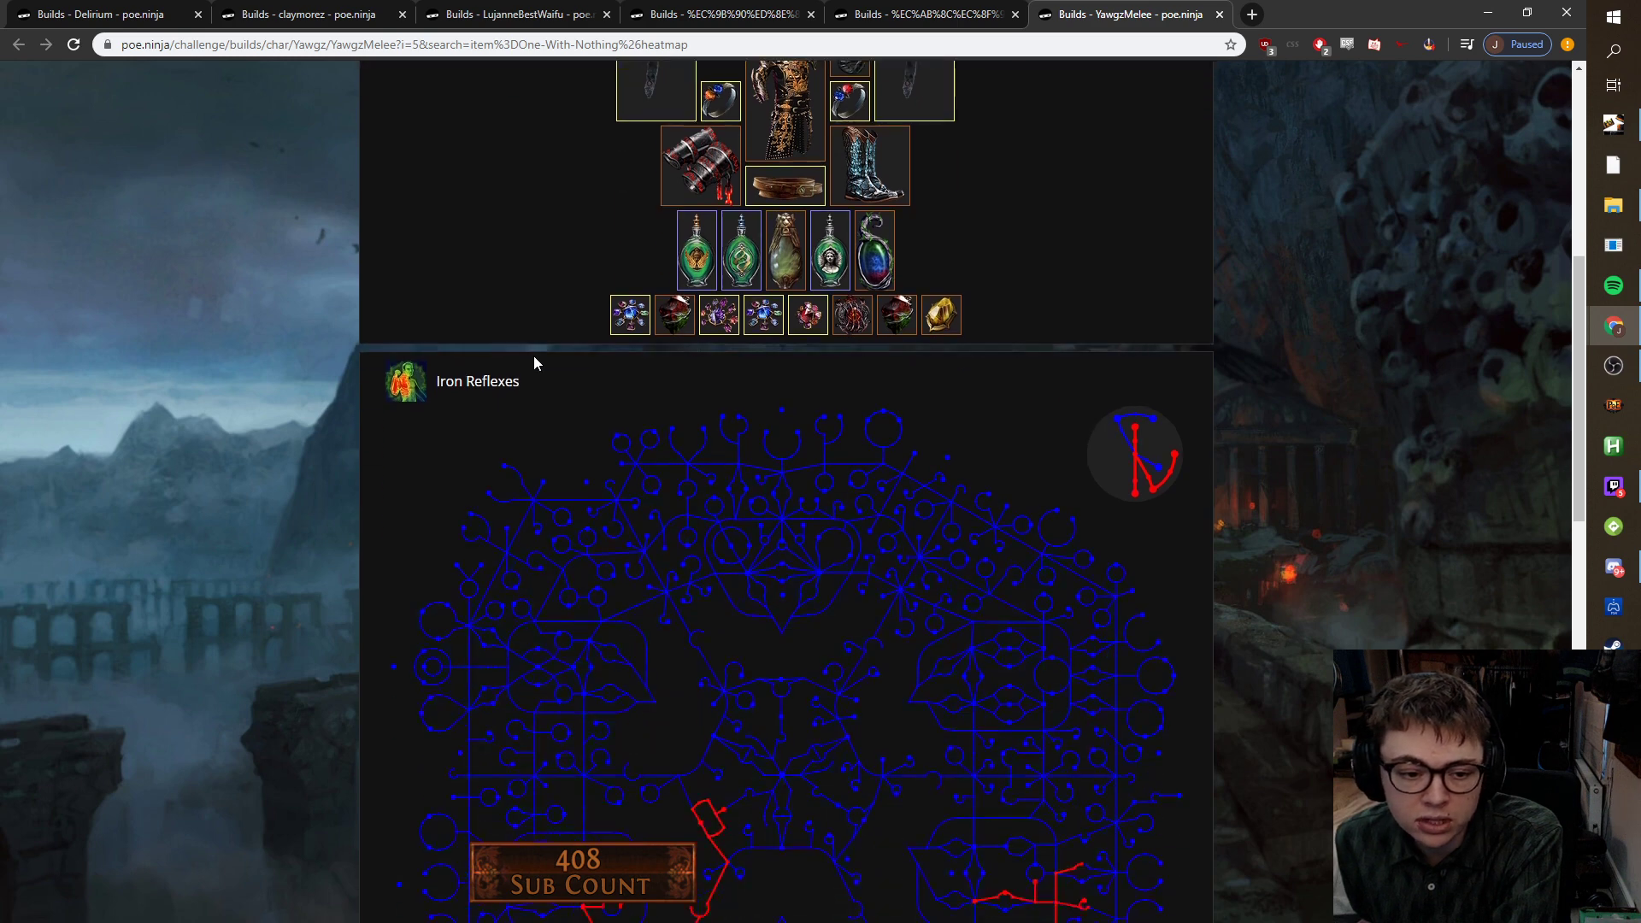
scroll(533, 363, "up", 4)
scroll(509, 396, "down", 8)
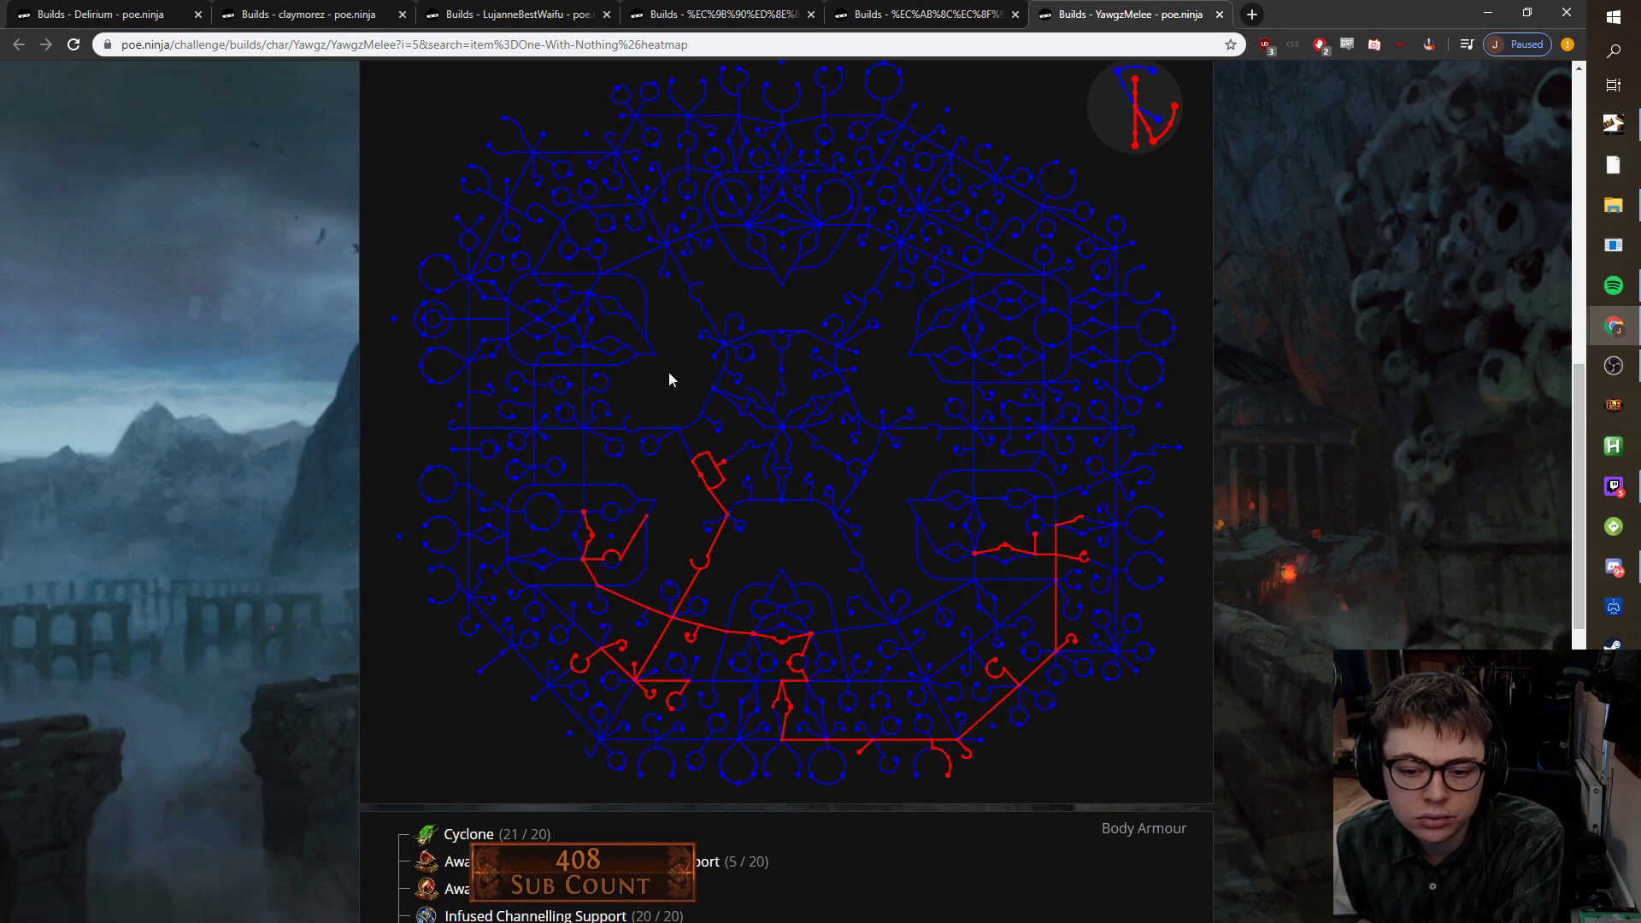
Find the unique 'the perf' and load The Perfect Form Zodiac Leather for editing.
key("alt+Tab")
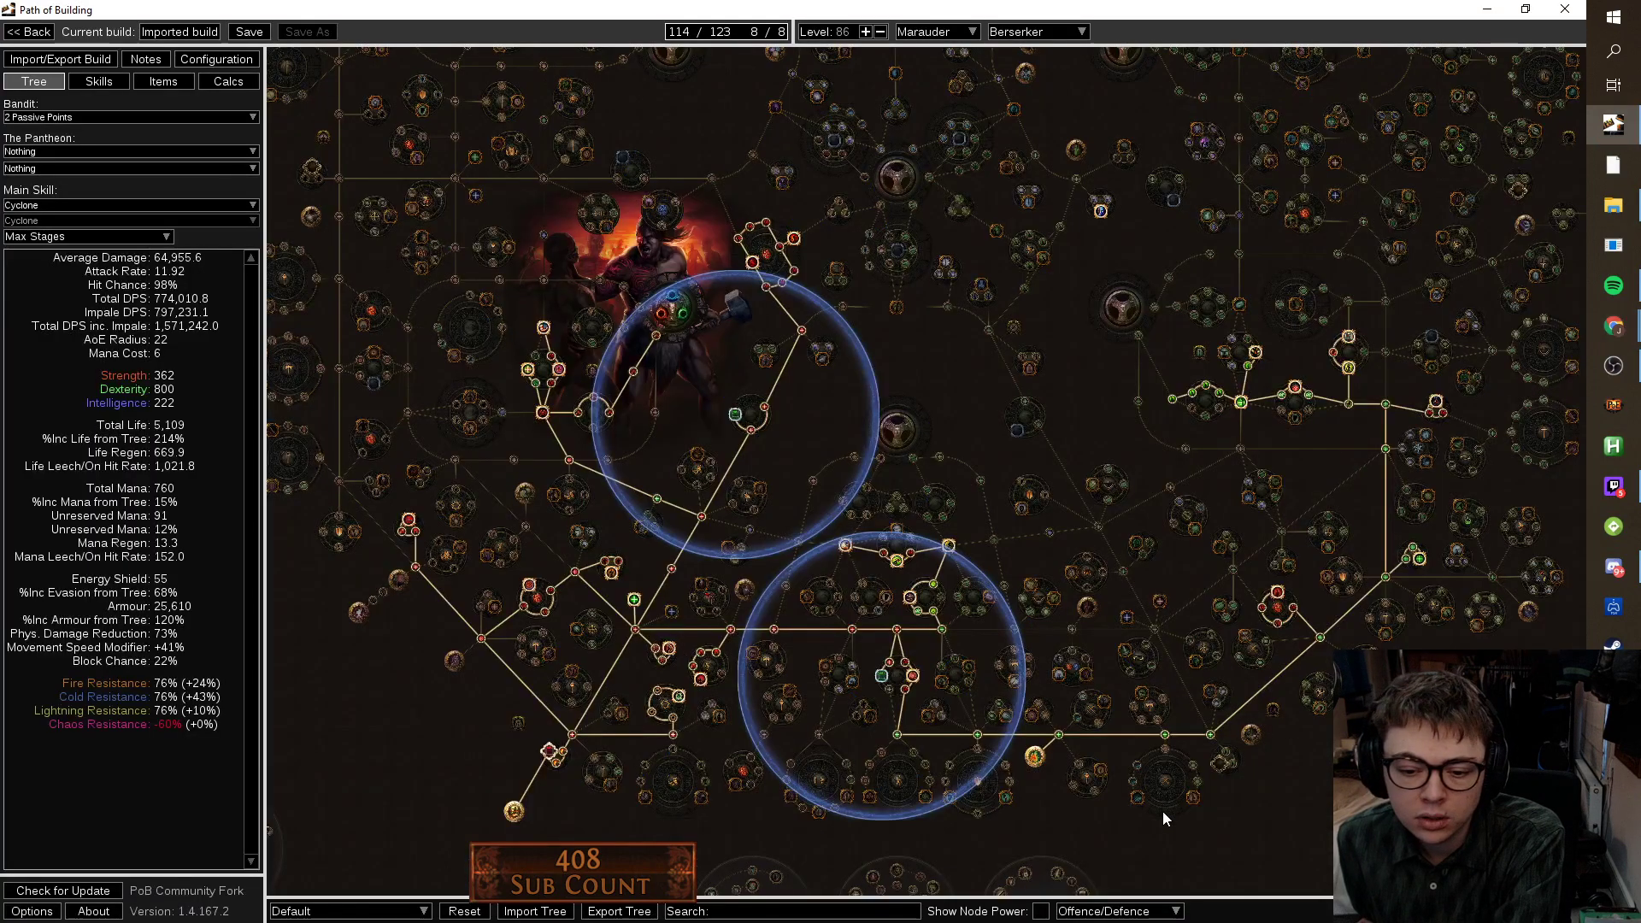
left_click_drag(829, 364, 753, 219)
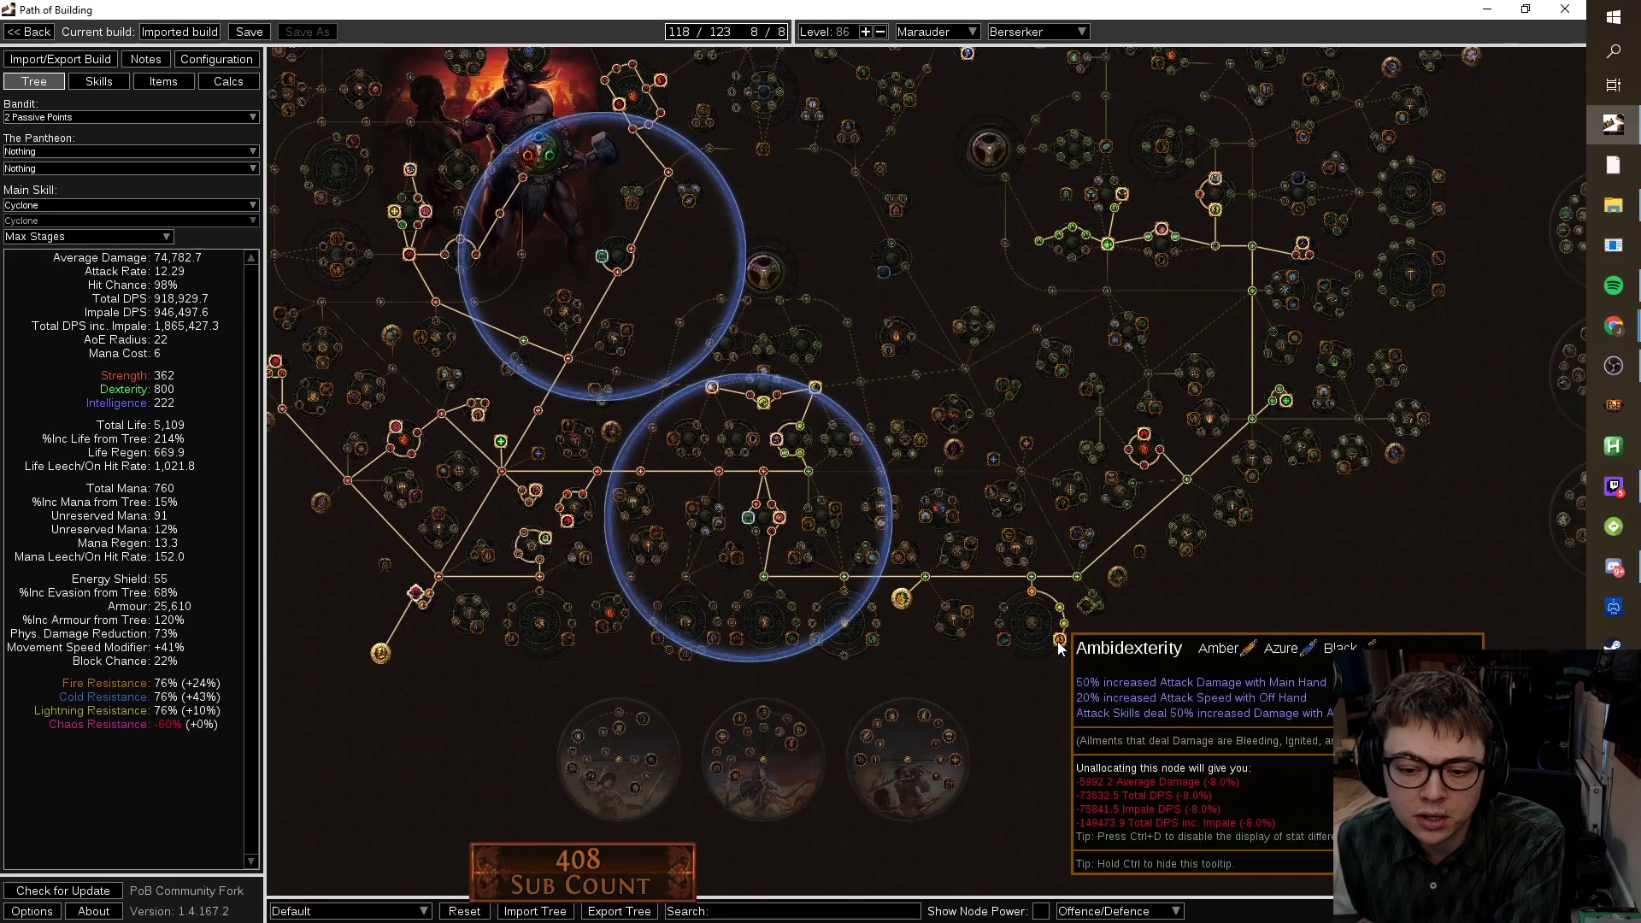
left_click(181, 82)
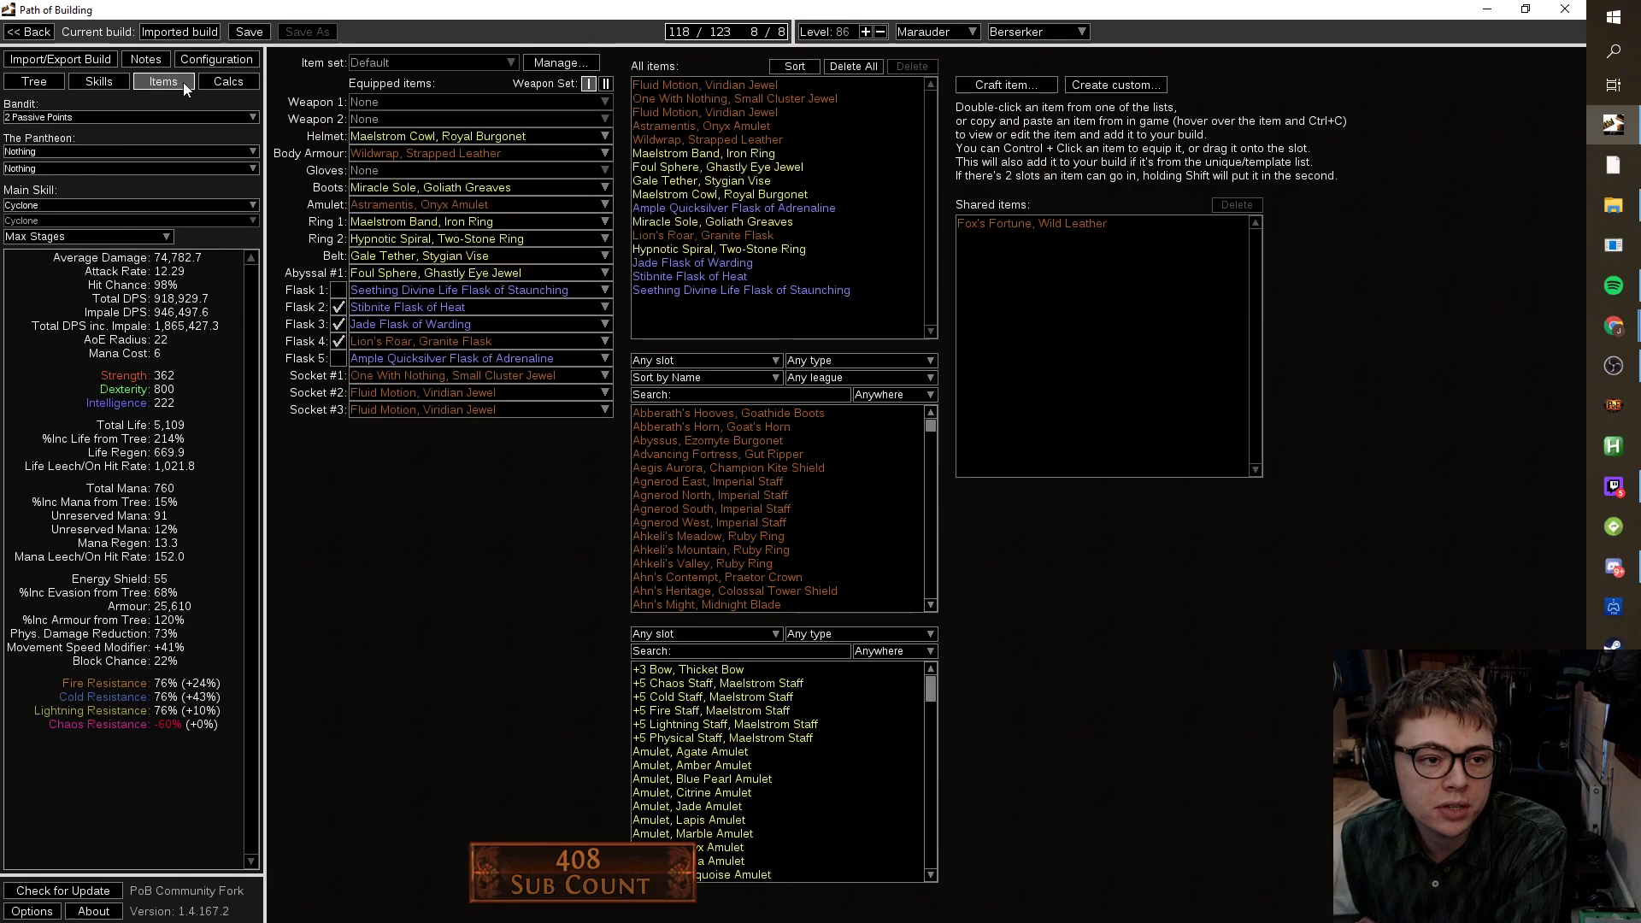
left_click(740, 396)
type("the perf")
left_click(751, 413)
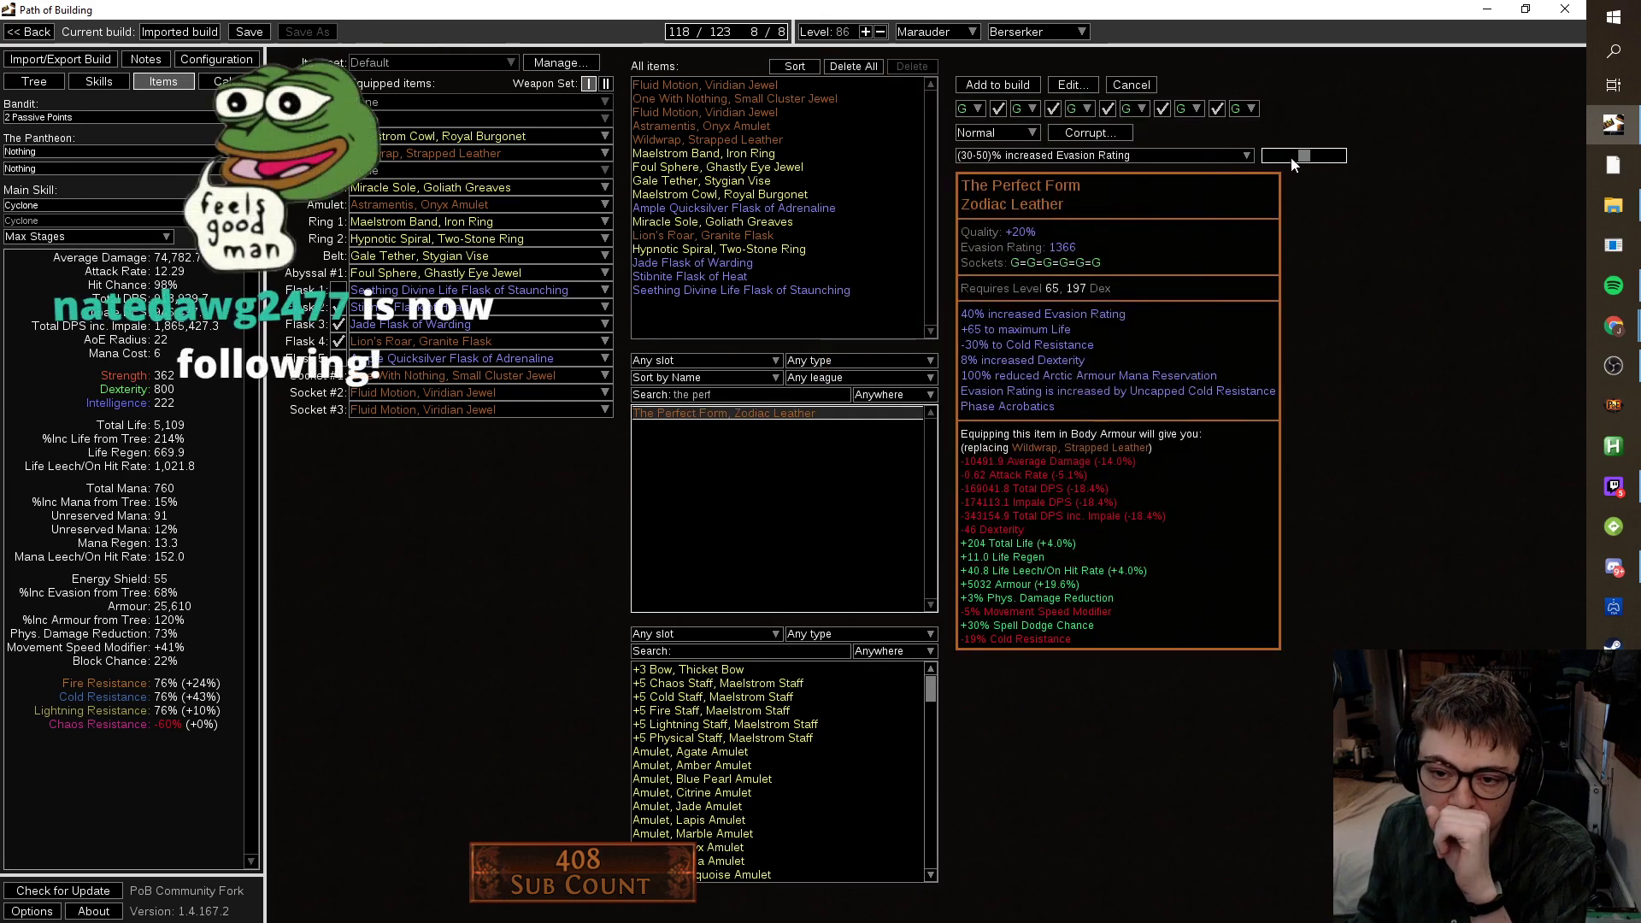
Try the variable affix at maximum +80 Life, then at 10% increased Dexterity.
left_click(1204, 152)
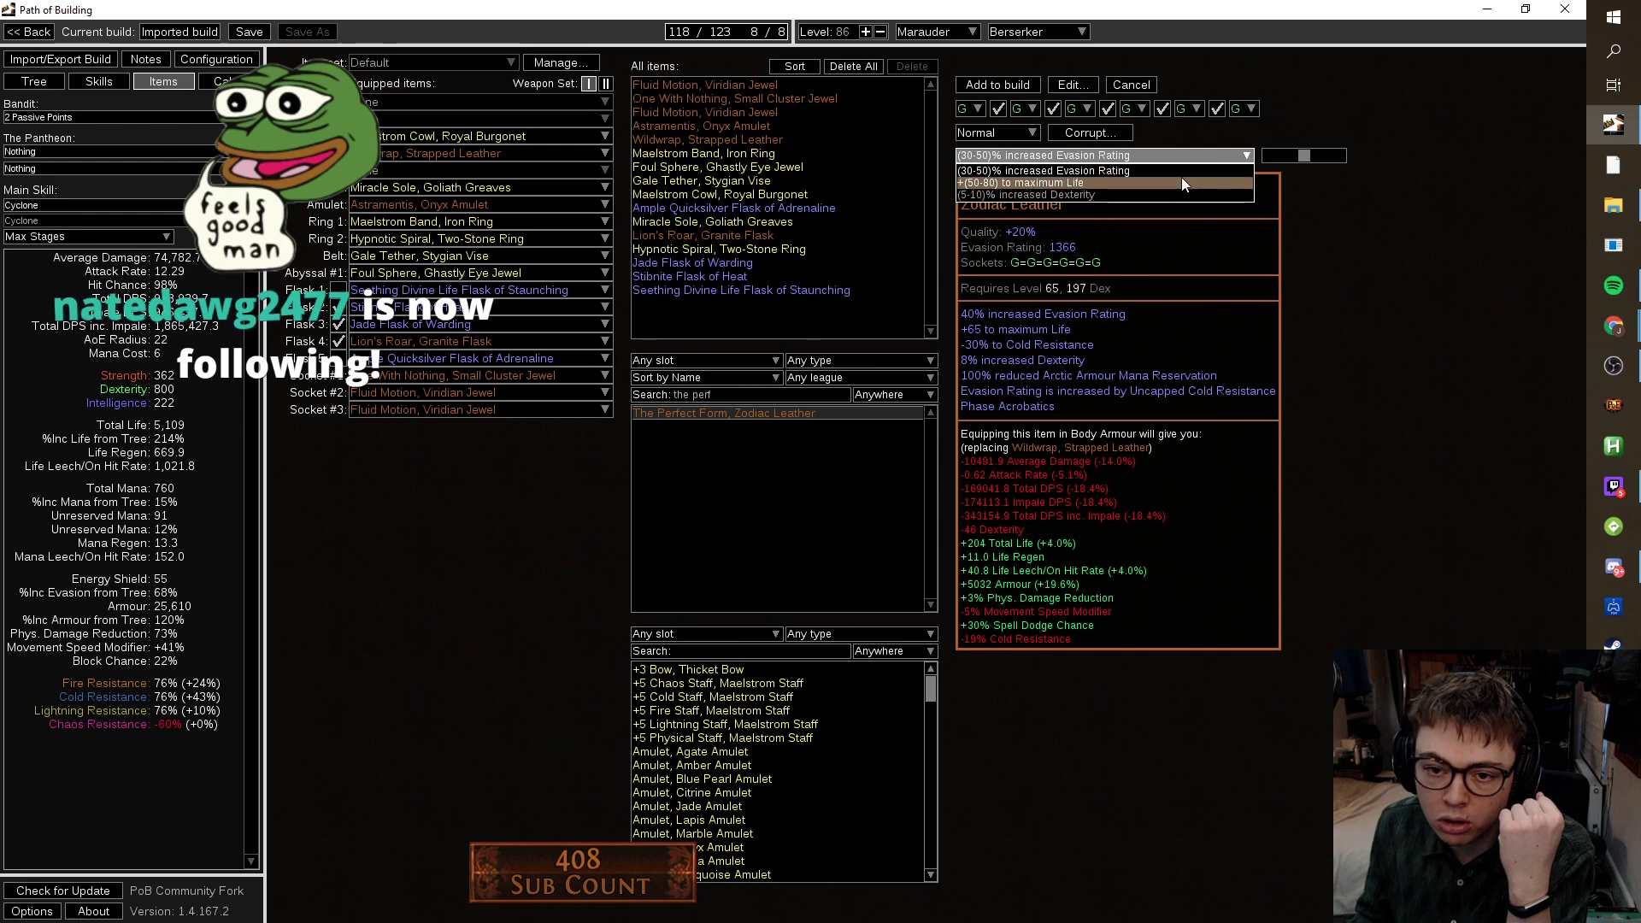
left_click(1184, 182)
left_click_drag(1303, 156, 1352, 174)
left_click(1143, 158)
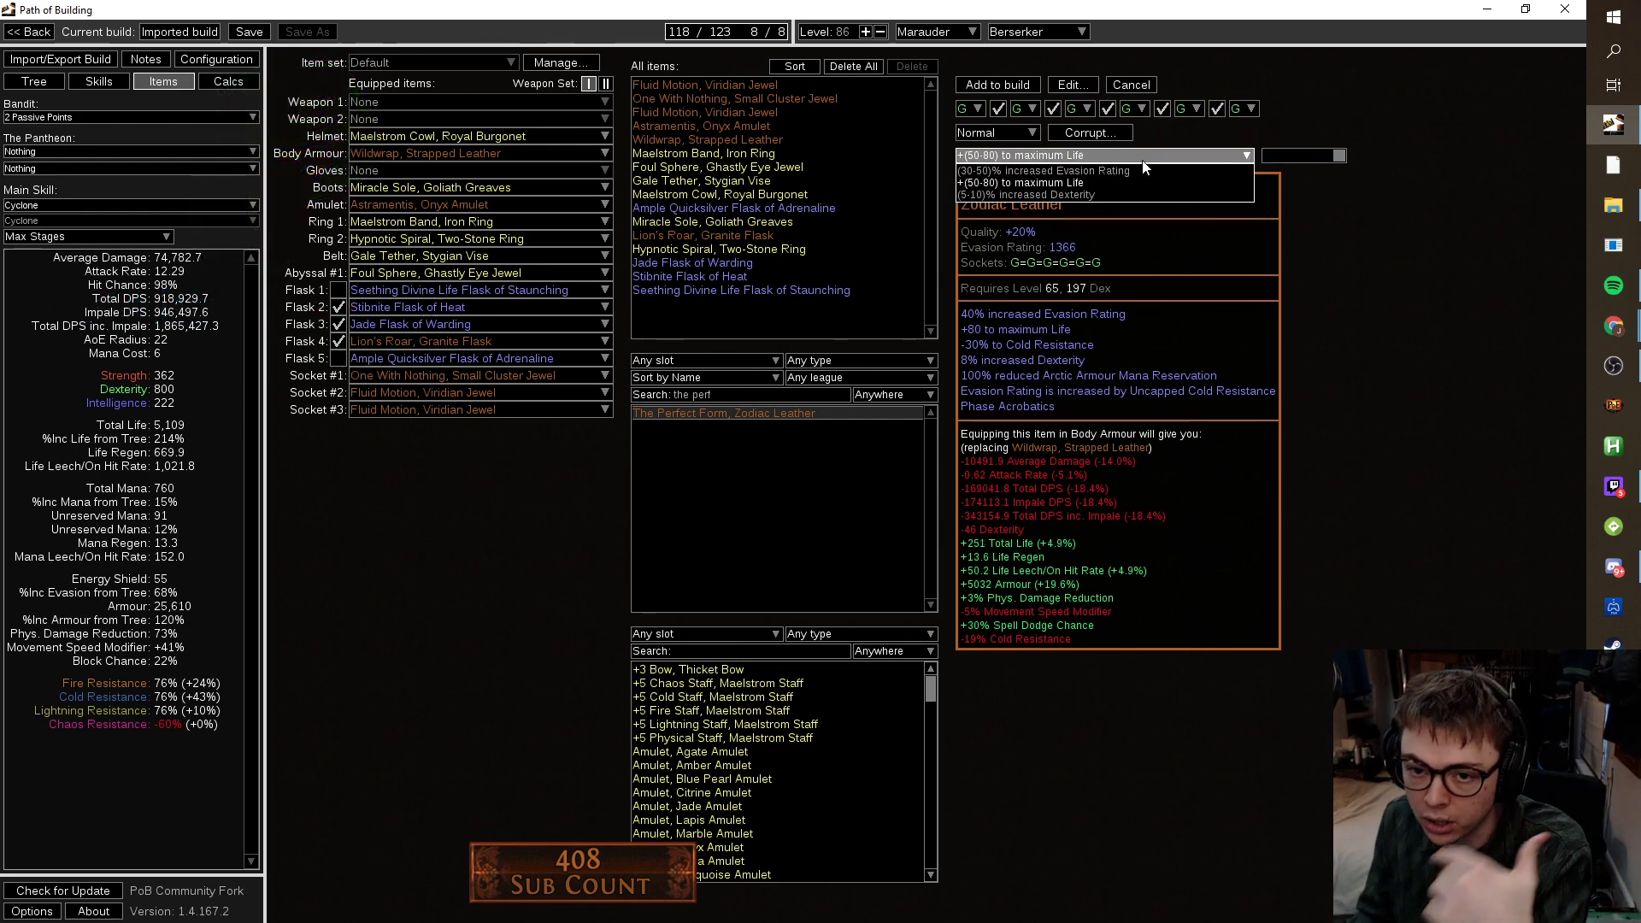
left_click(1135, 187)
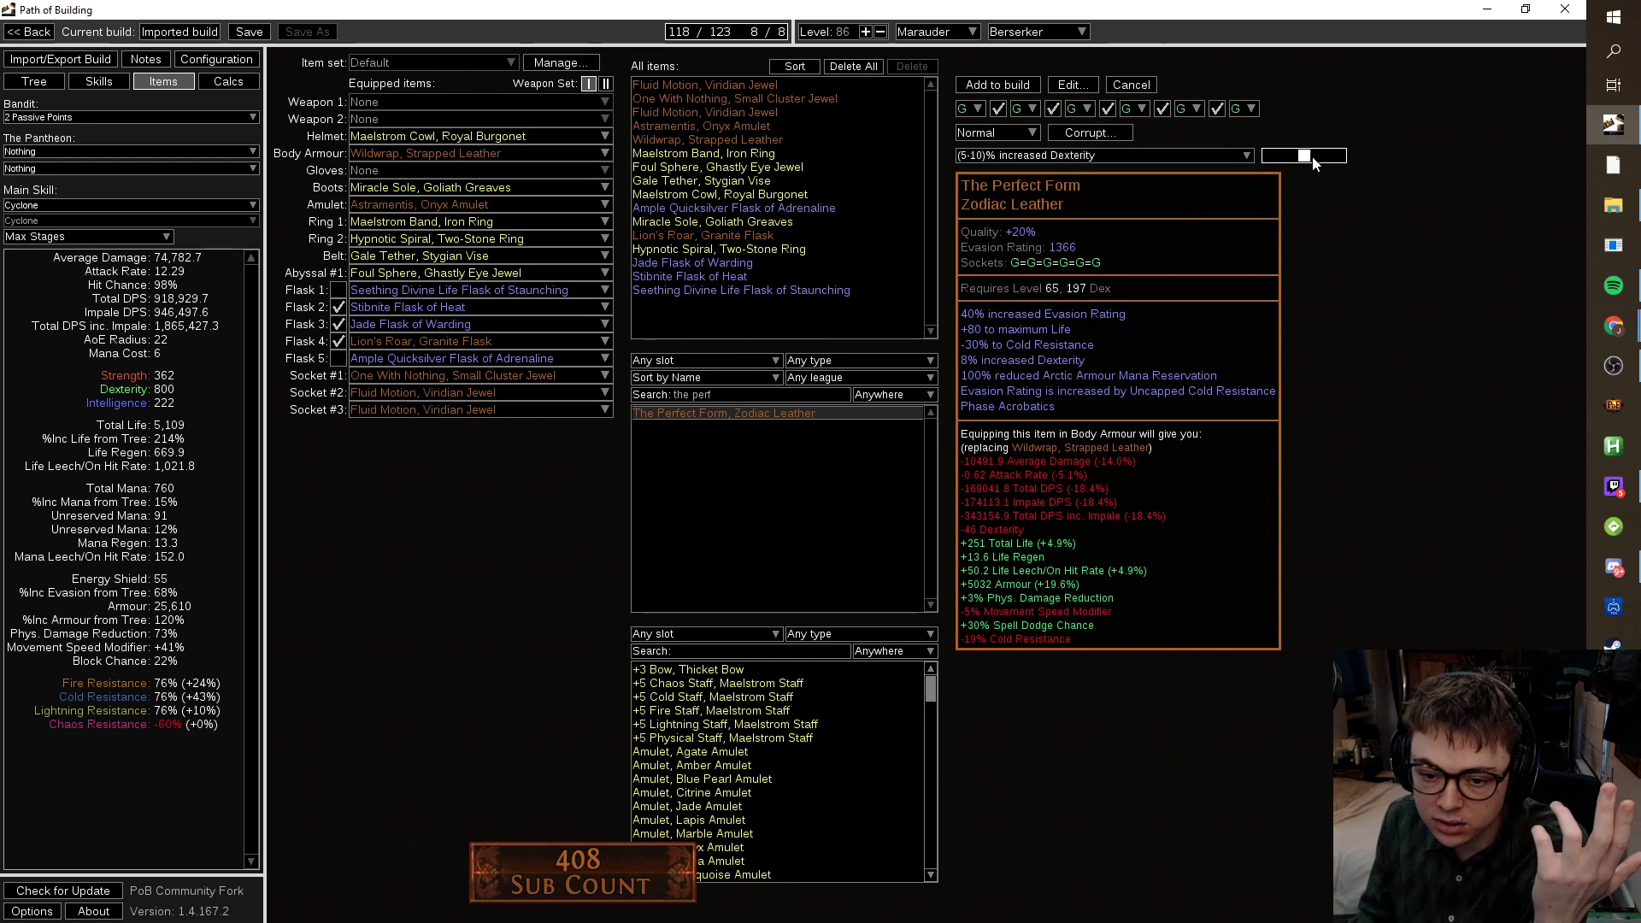
left_click(1340, 156)
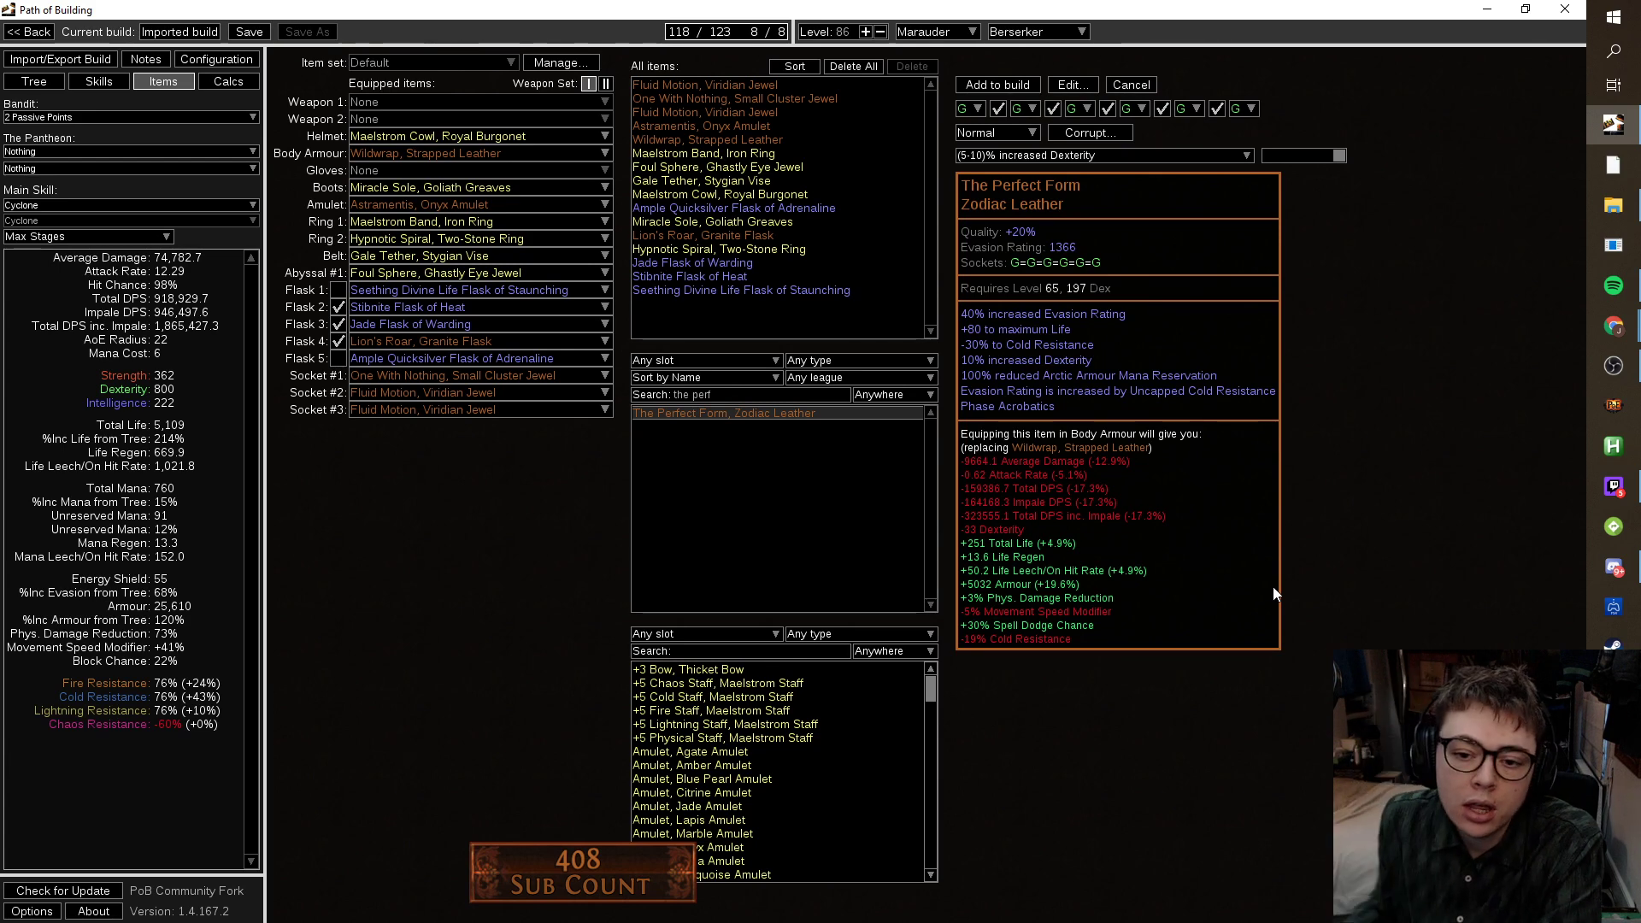
Roll the affix to 50% increased Evasion Rating and equip The Perfect Form as body armour.
left_click(1068, 154)
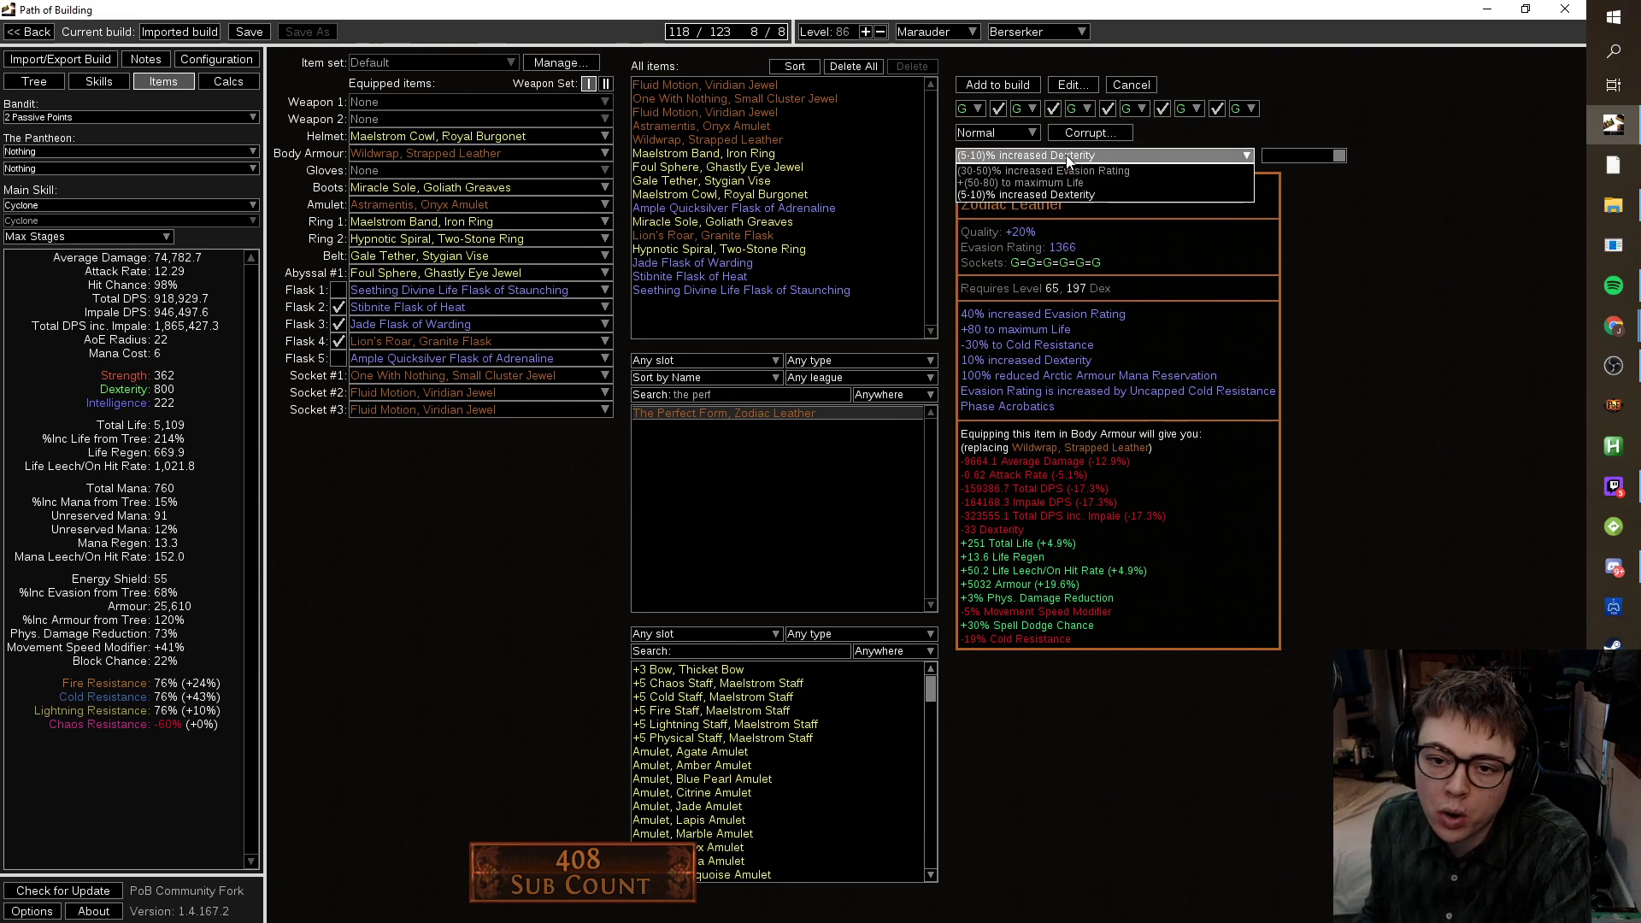
left_click(1068, 155)
left_click(1067, 156)
left_click(1064, 170)
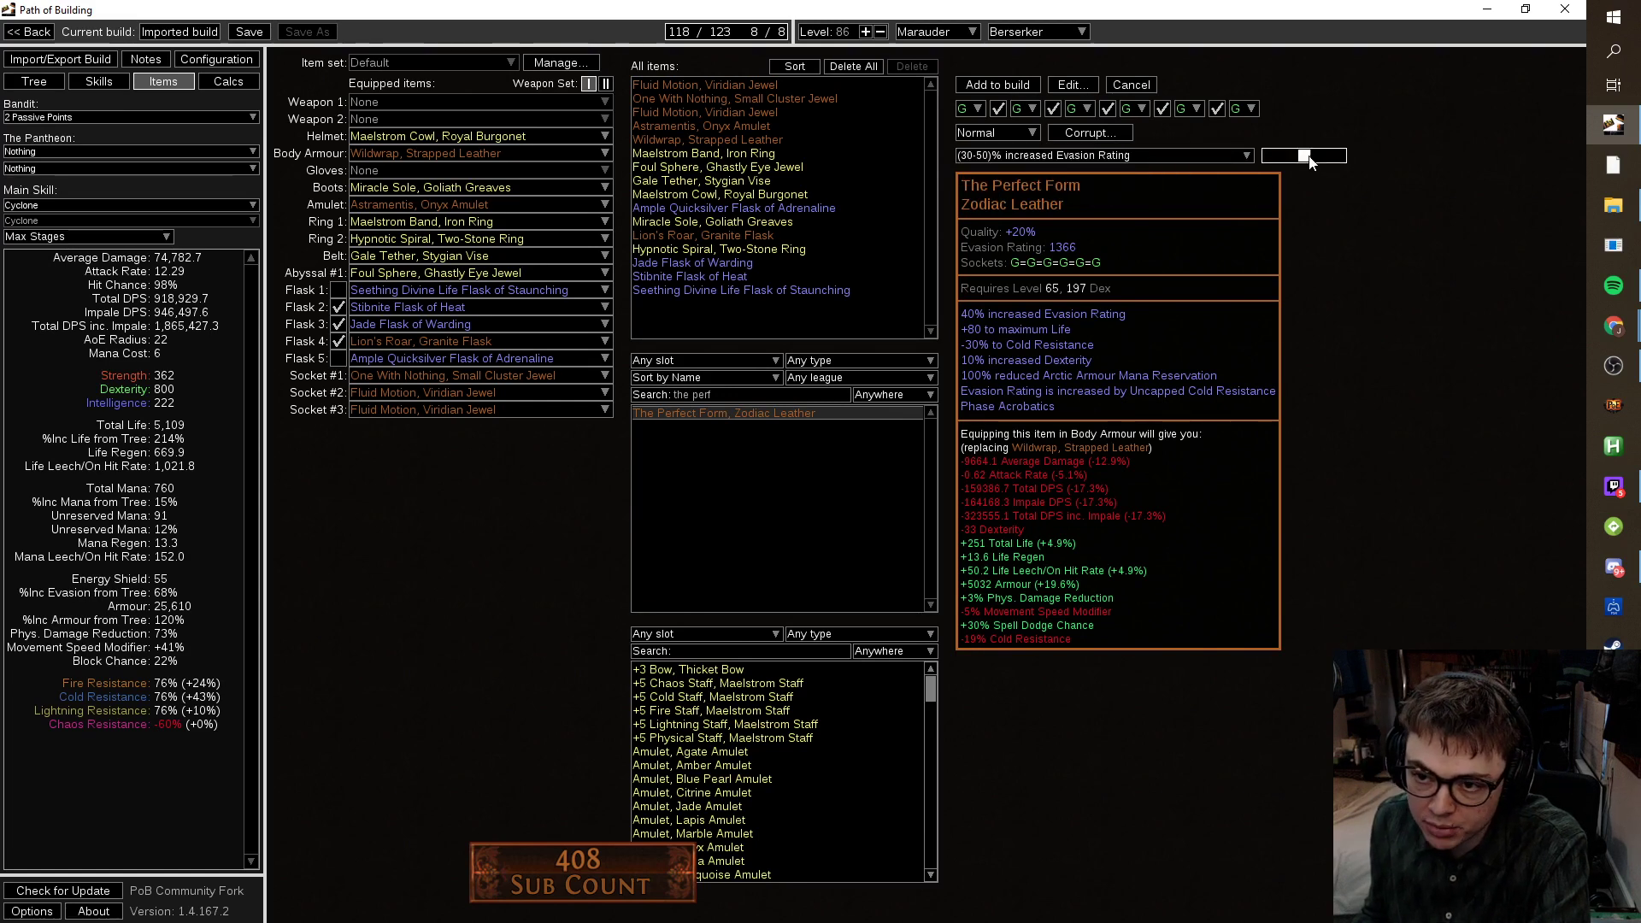
left_click_drag(1303, 155, 1397, 171)
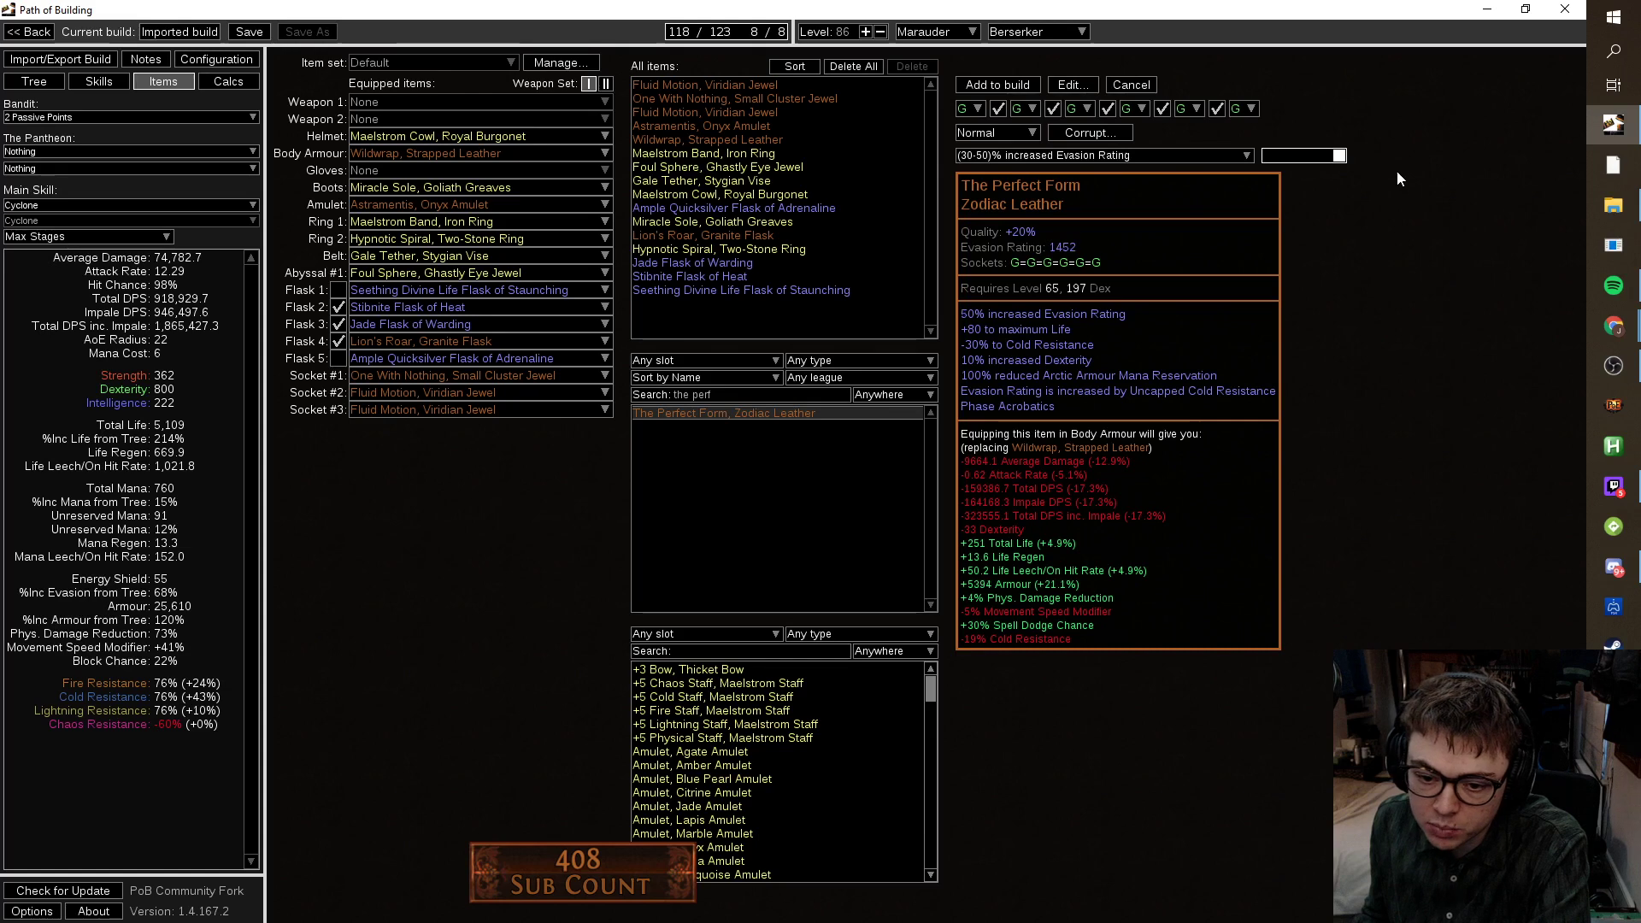
left_click(997, 84)
left_click_drag(715, 302, 497, 156)
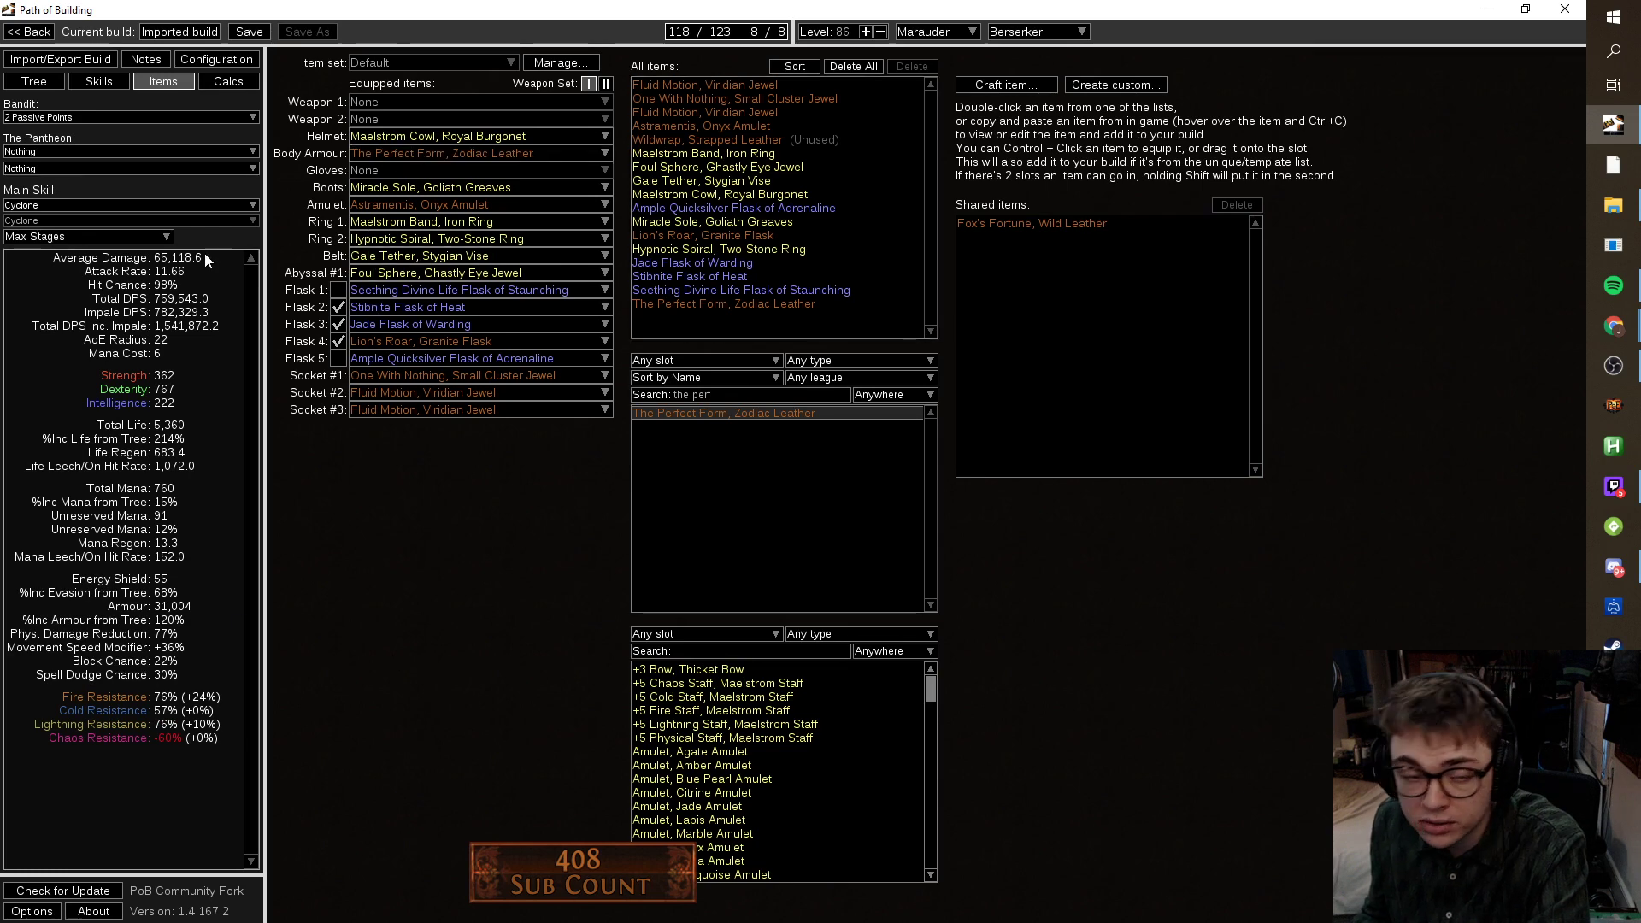
Return to the passive tree, zoomed out and panned upward over the allocated nodes.
left_click(115, 88)
left_click(27, 86)
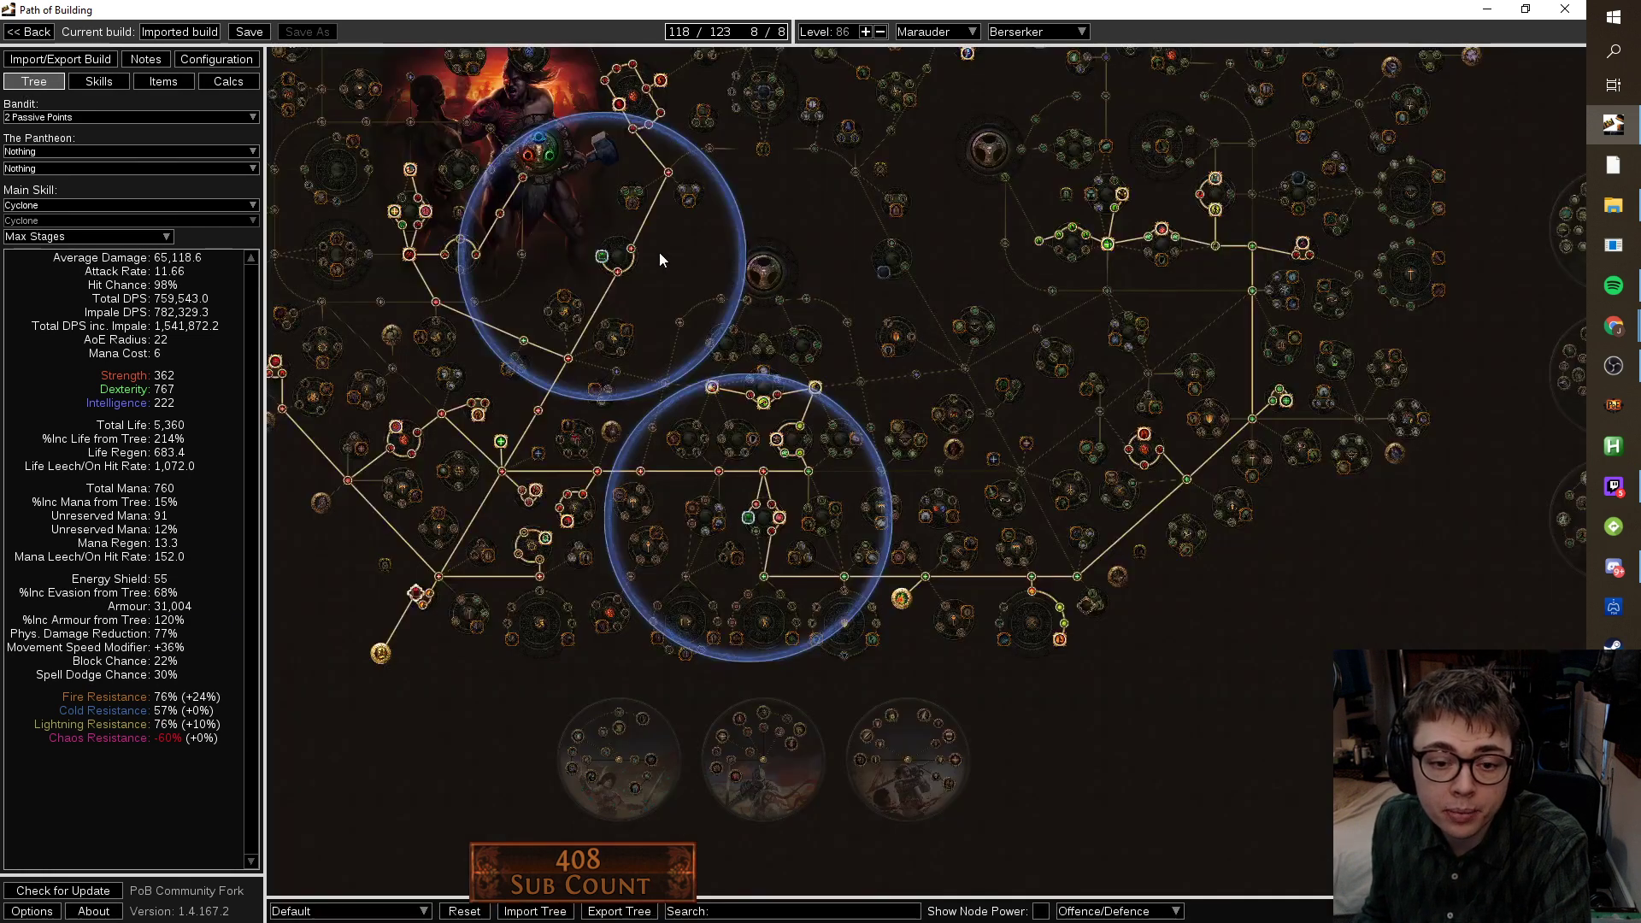
scroll(1278, 598, "down", 3)
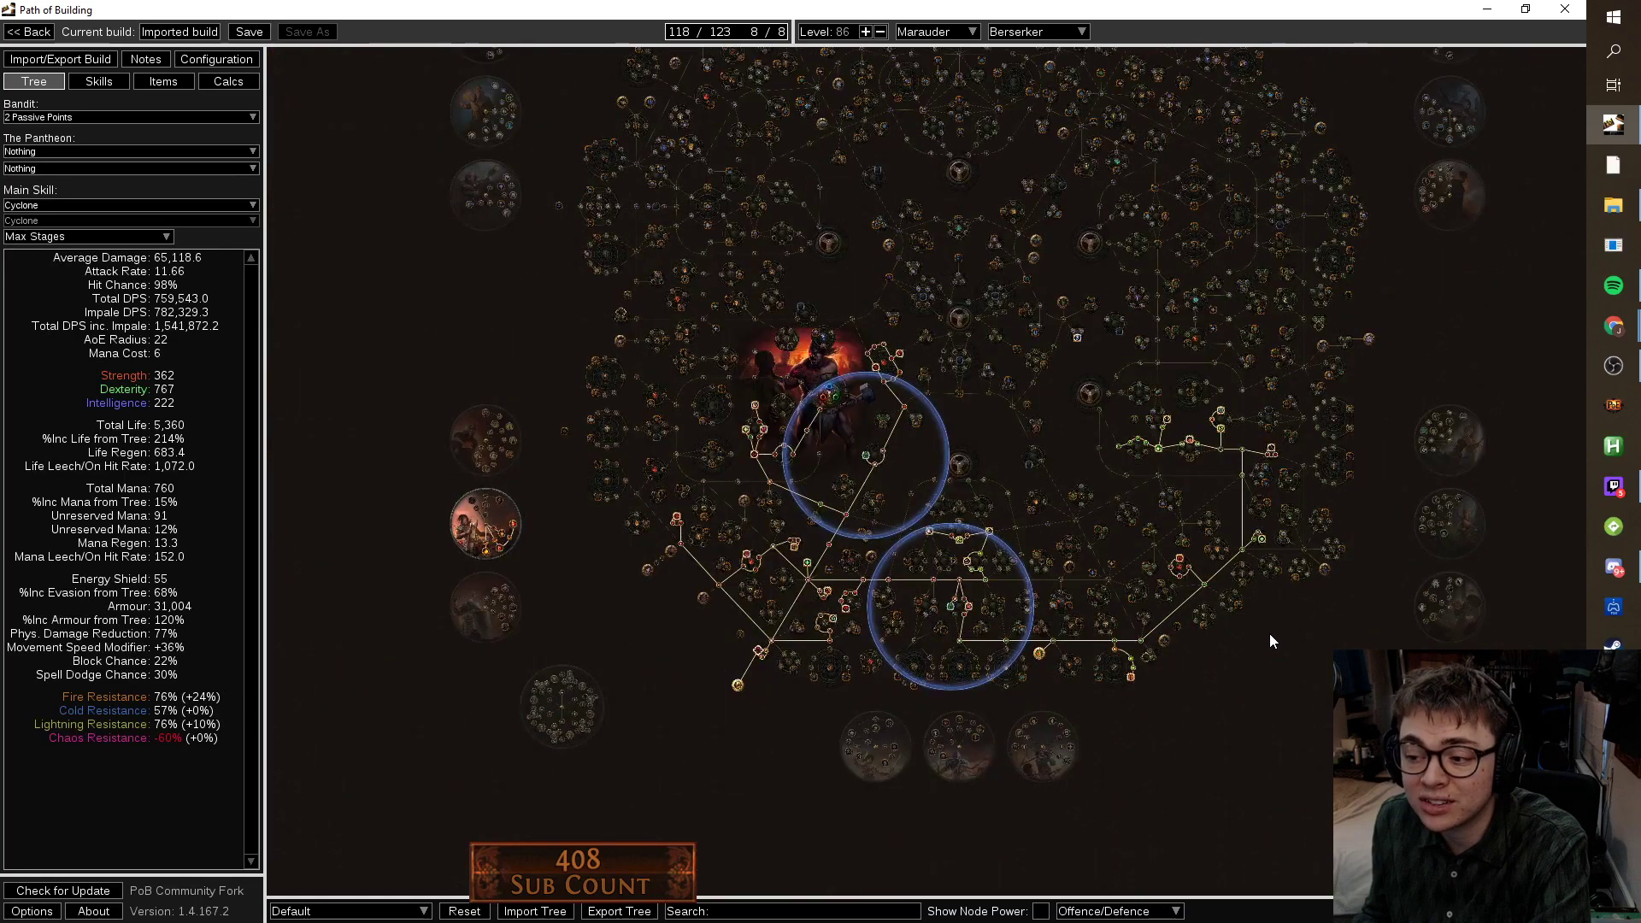
left_click_drag(1269, 633, 1280, 543)
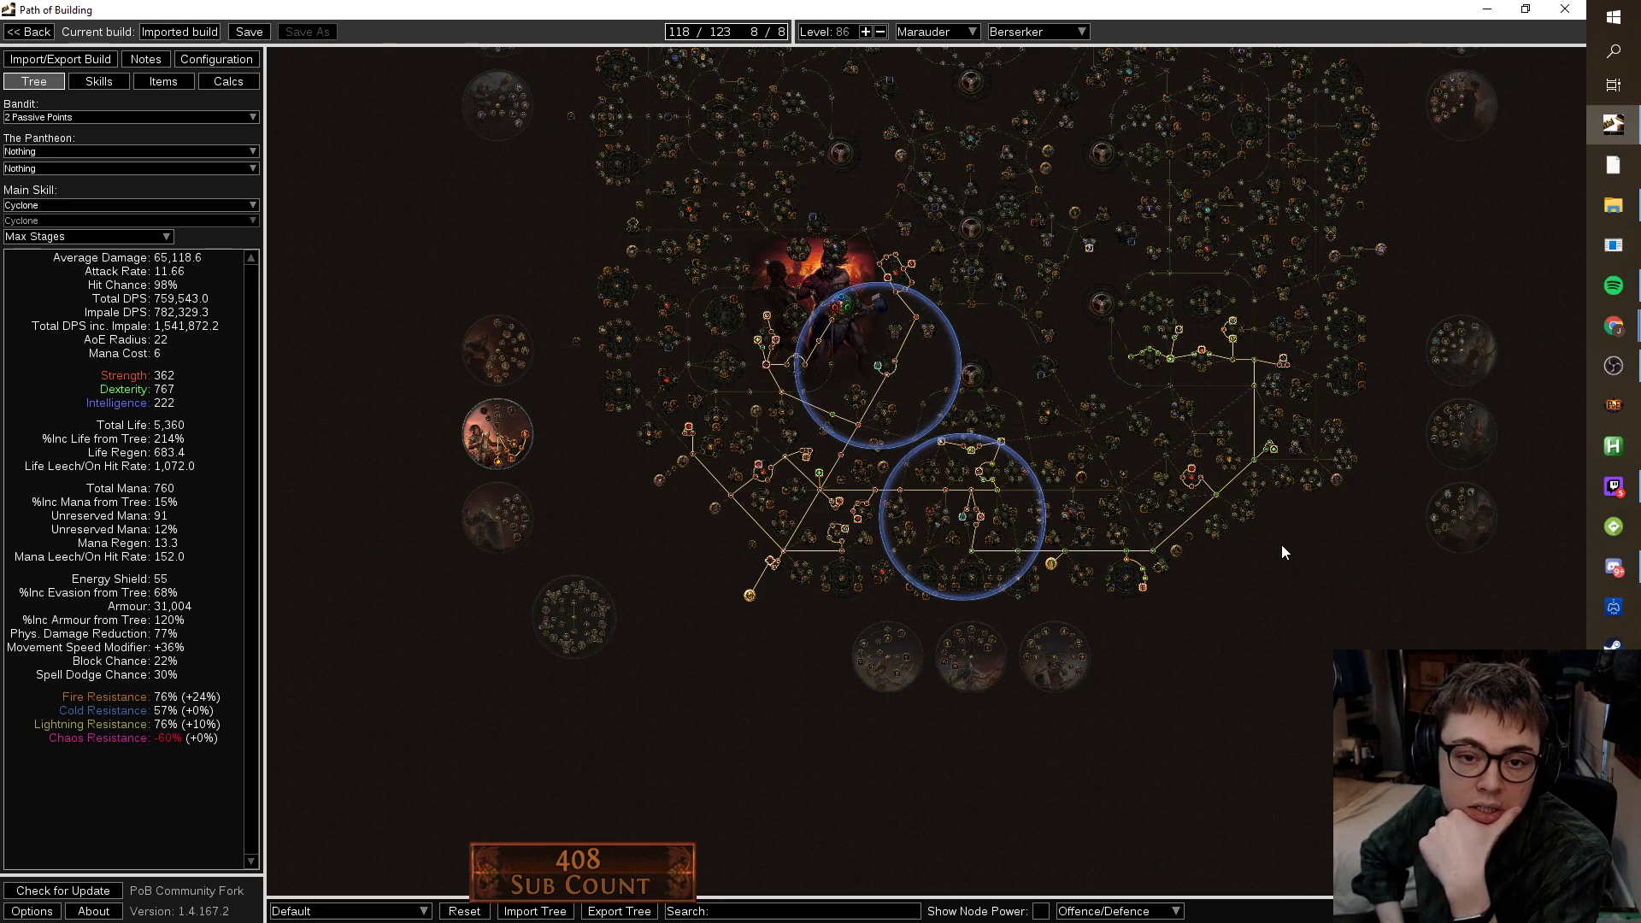
Set the Body Armour slot to Wildwrap.
left_click(163, 81)
mouse_move(1025, 224)
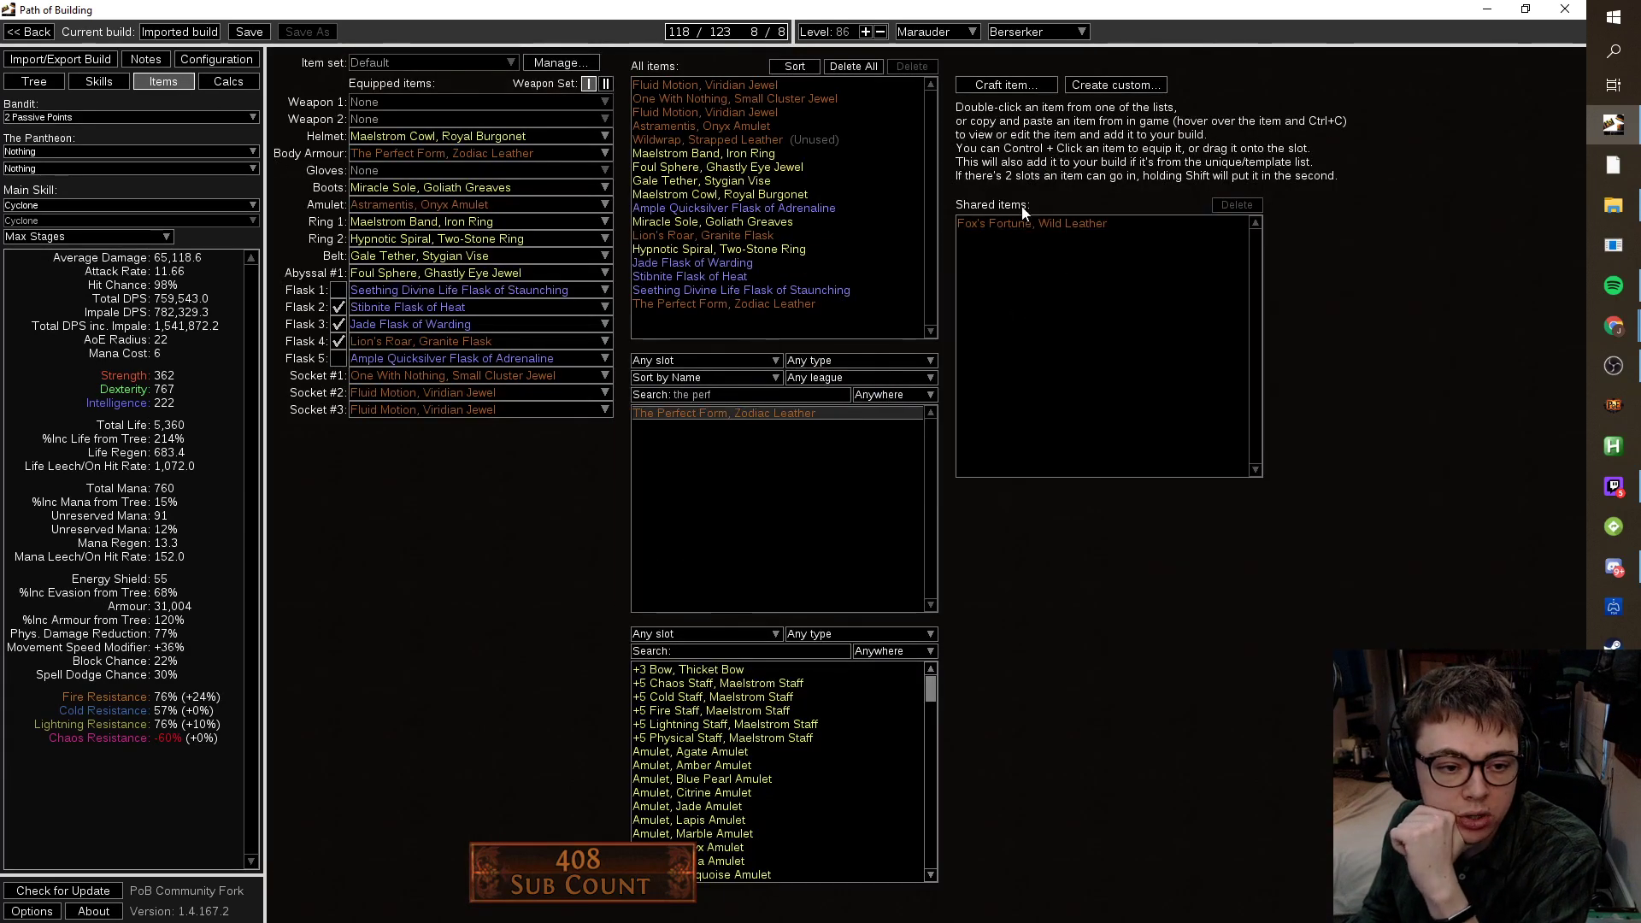
left_click(539, 153)
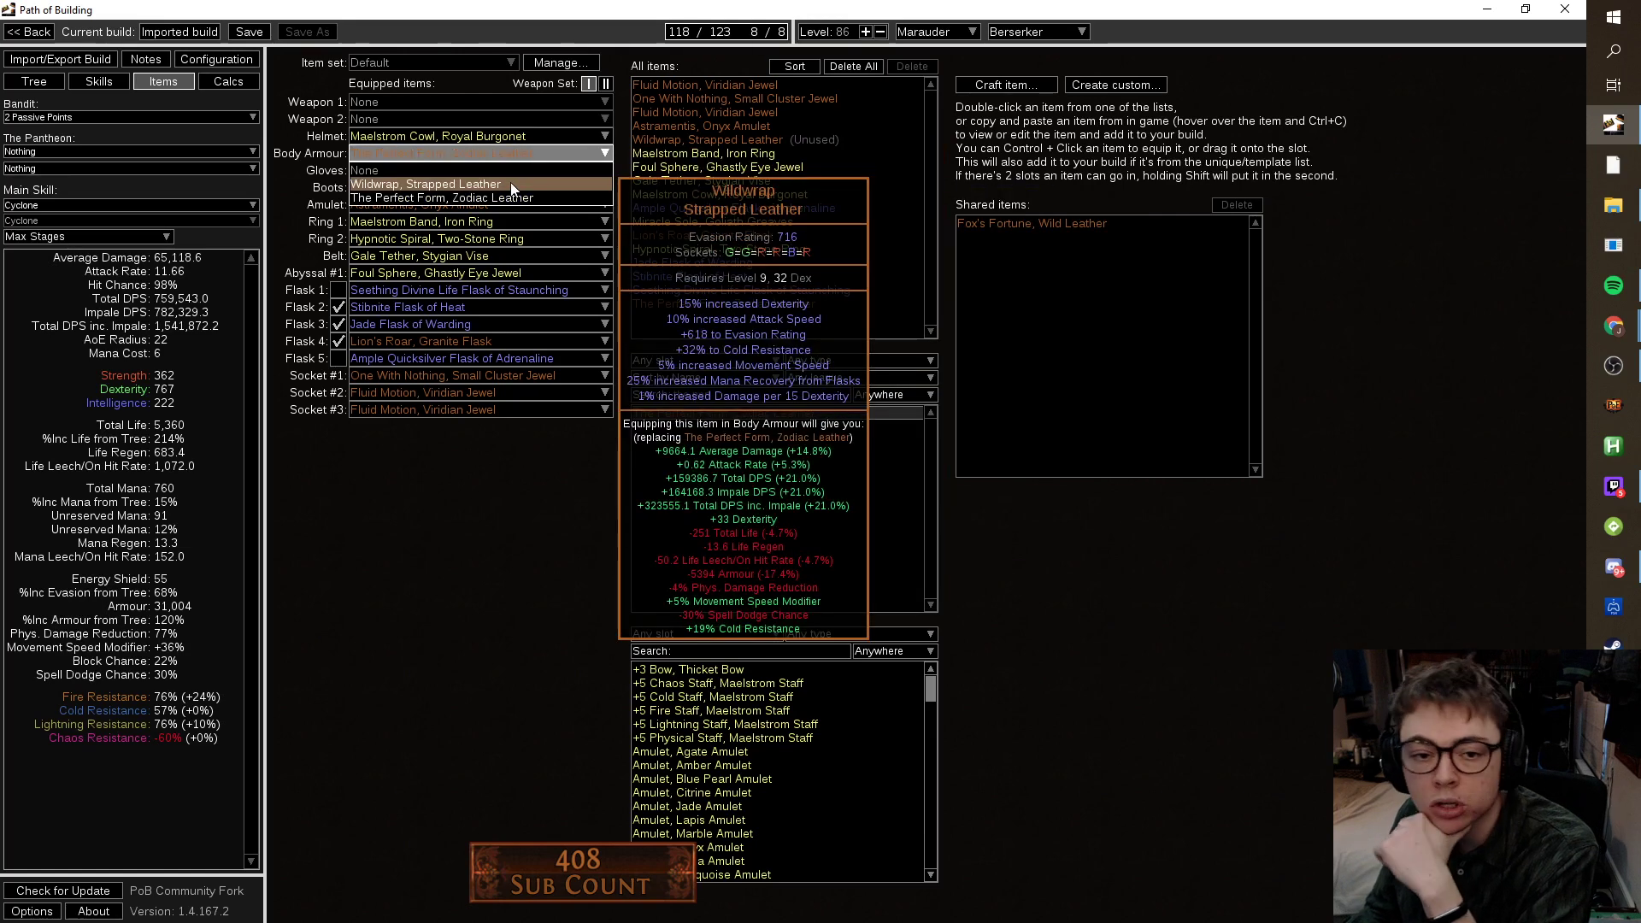
left_click(513, 185)
Craft a new Amulet on a Jade Amulet base.
mouse_move(791, 301)
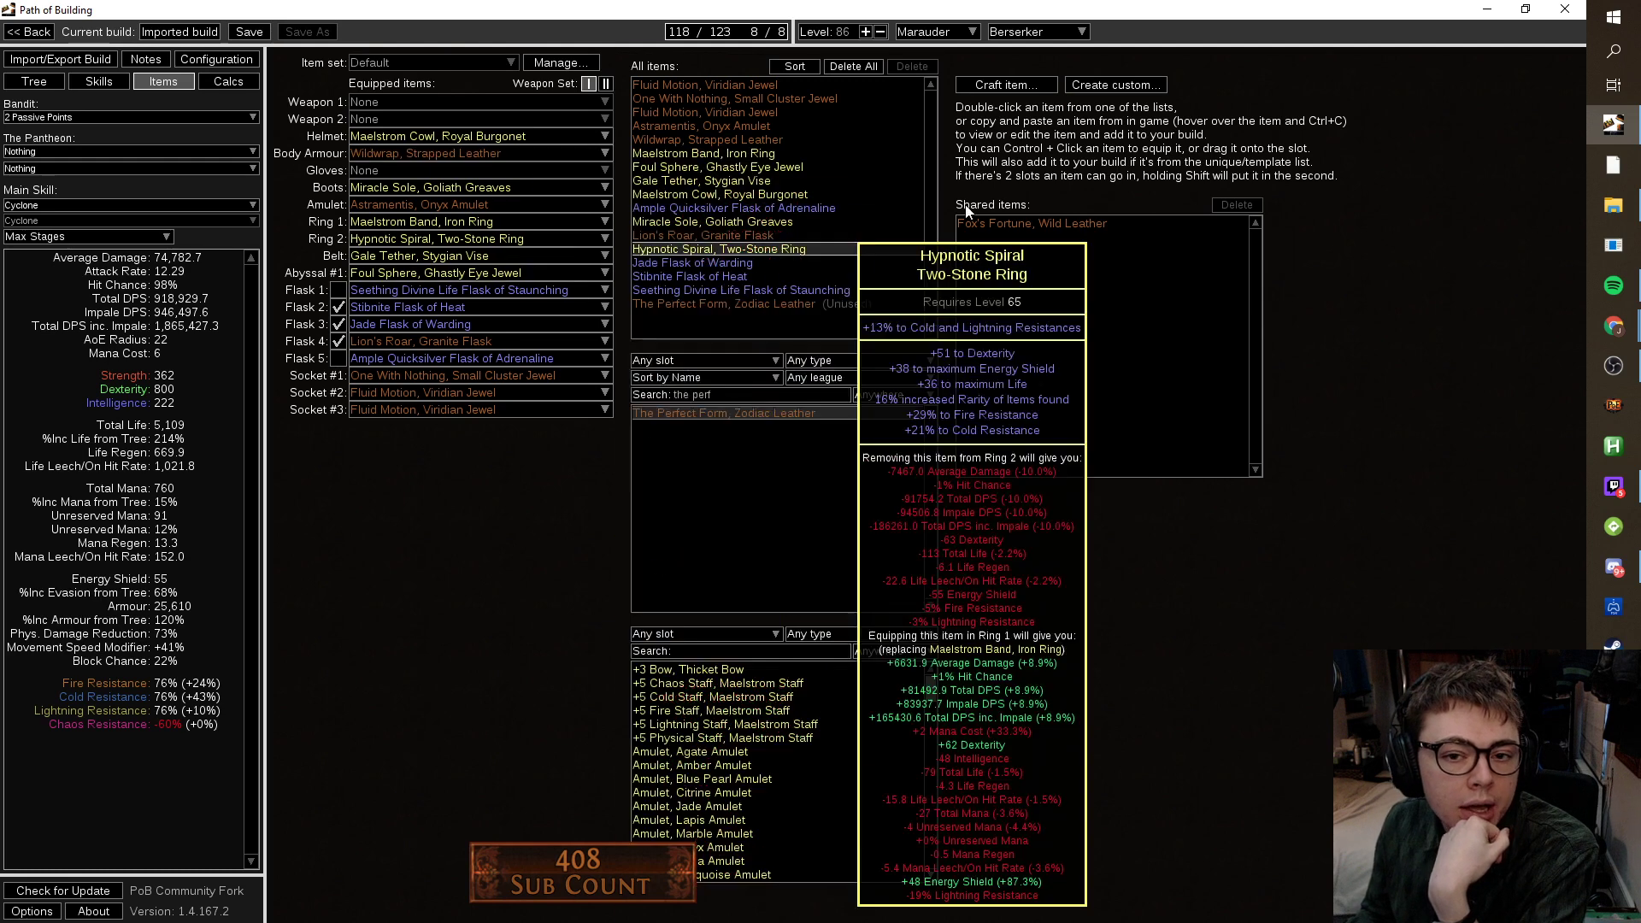
left_click(1039, 85)
left_click(774, 459)
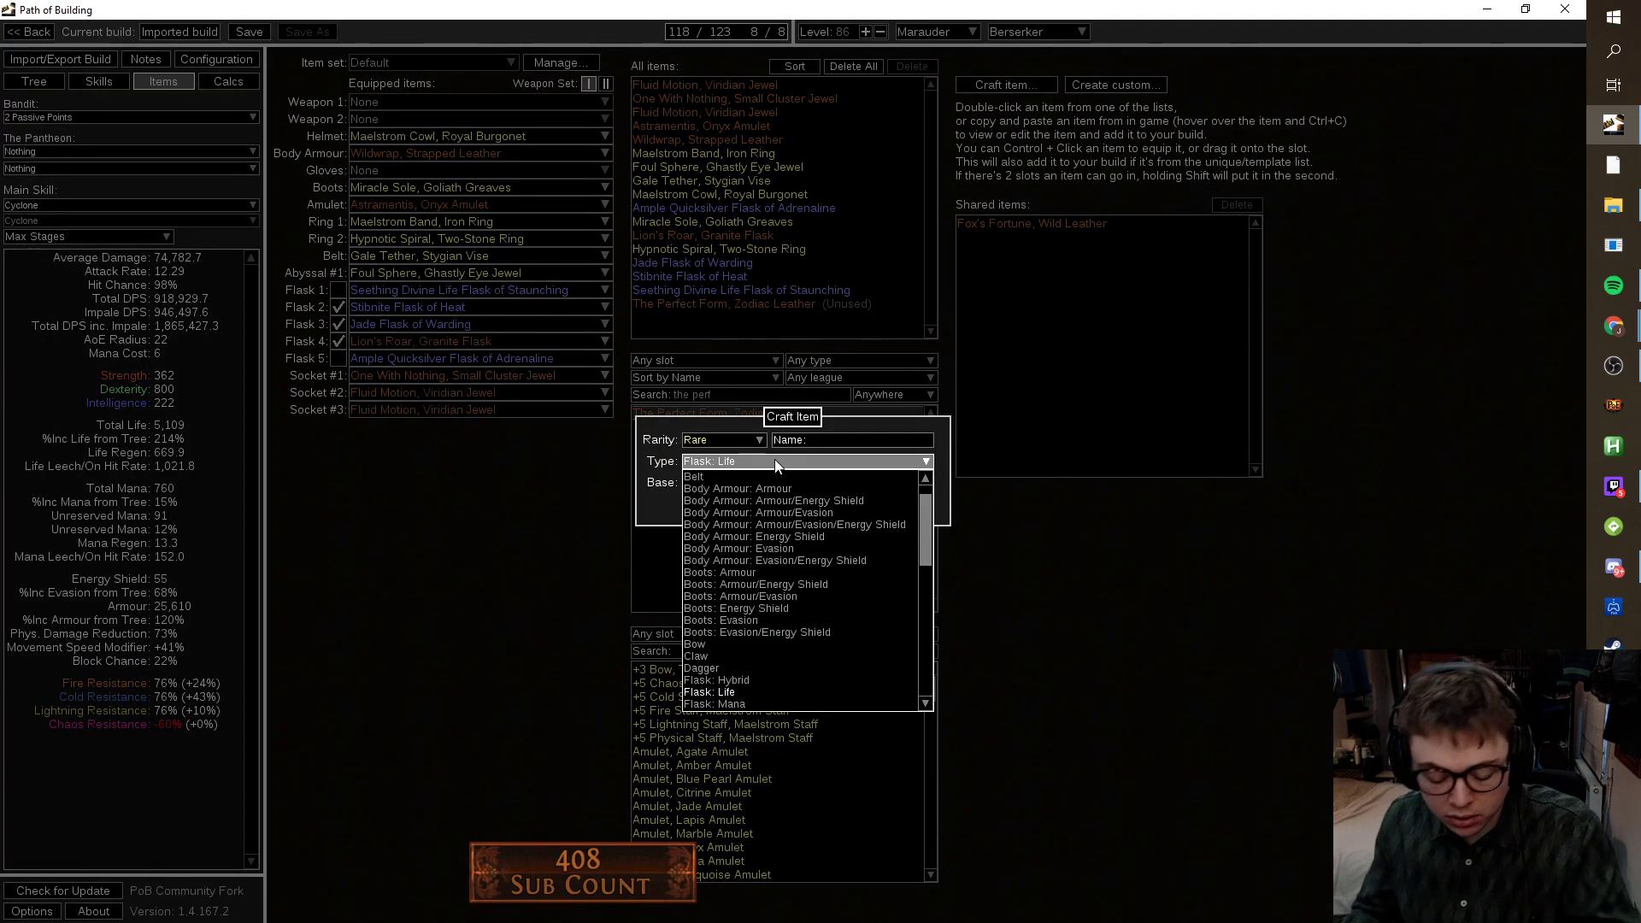
type("amul")
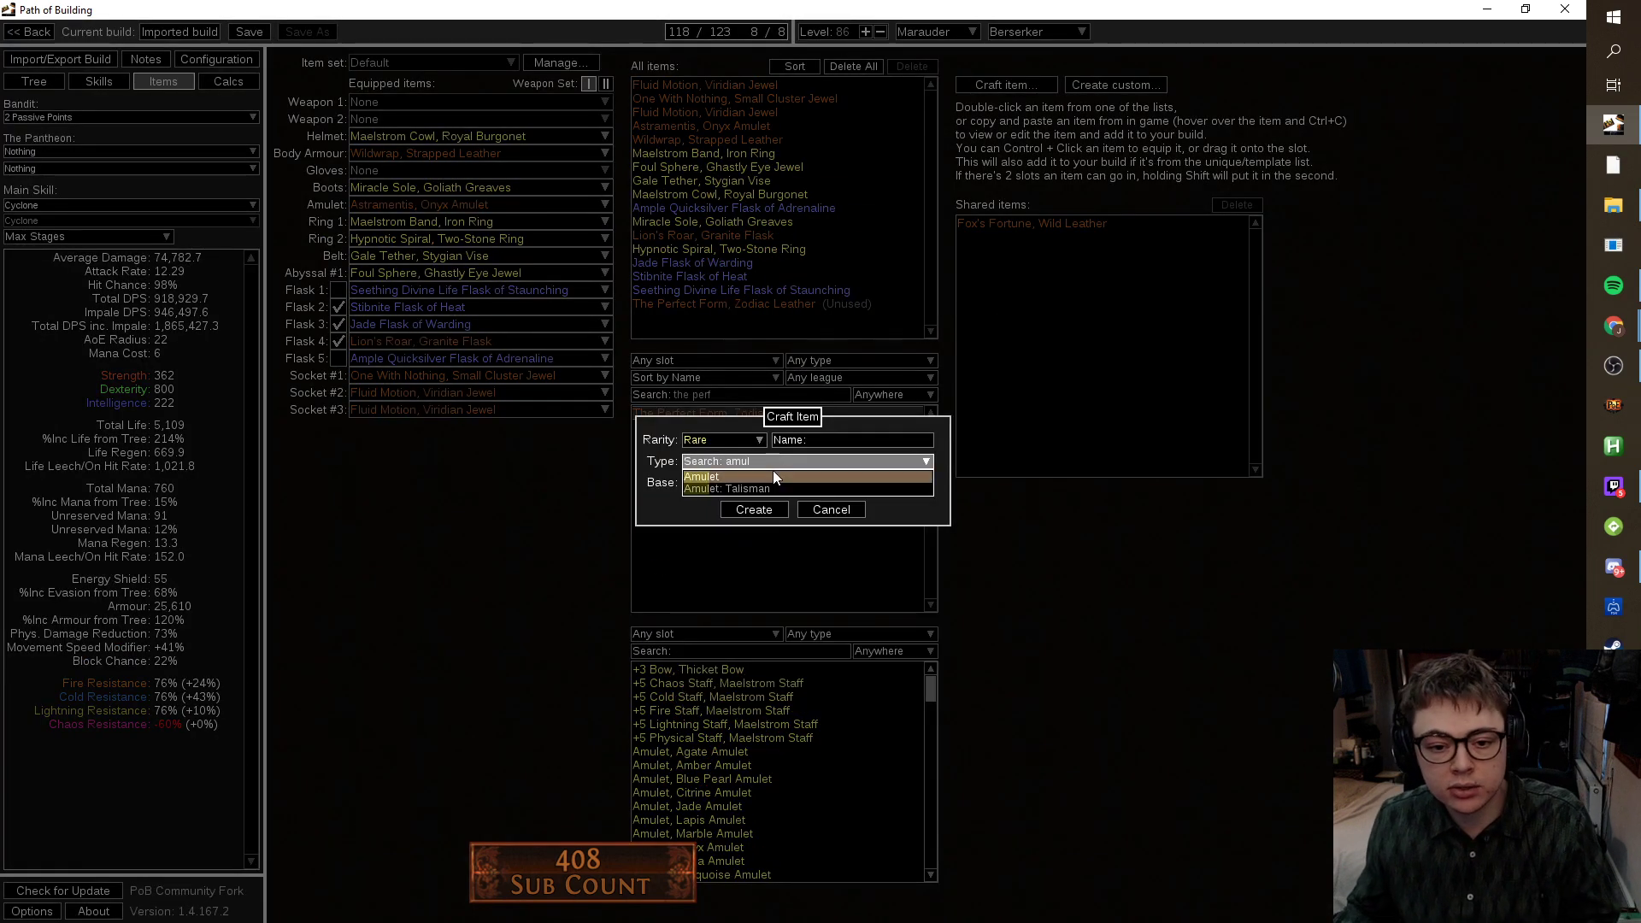
left_click(772, 472)
left_click(765, 484)
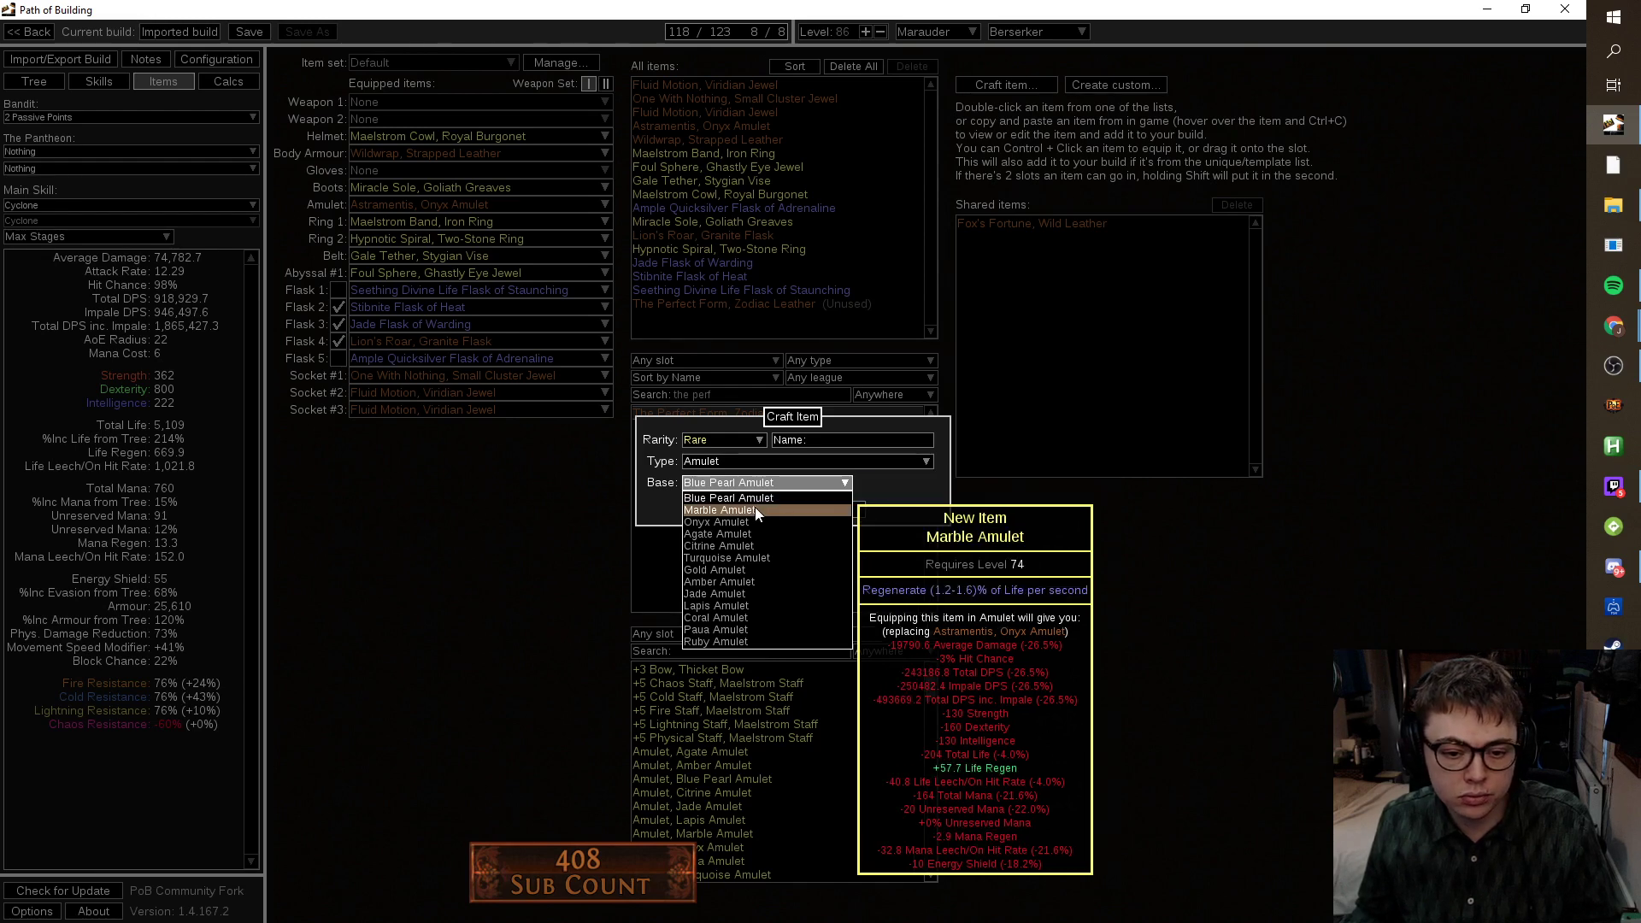
left_click(740, 586)
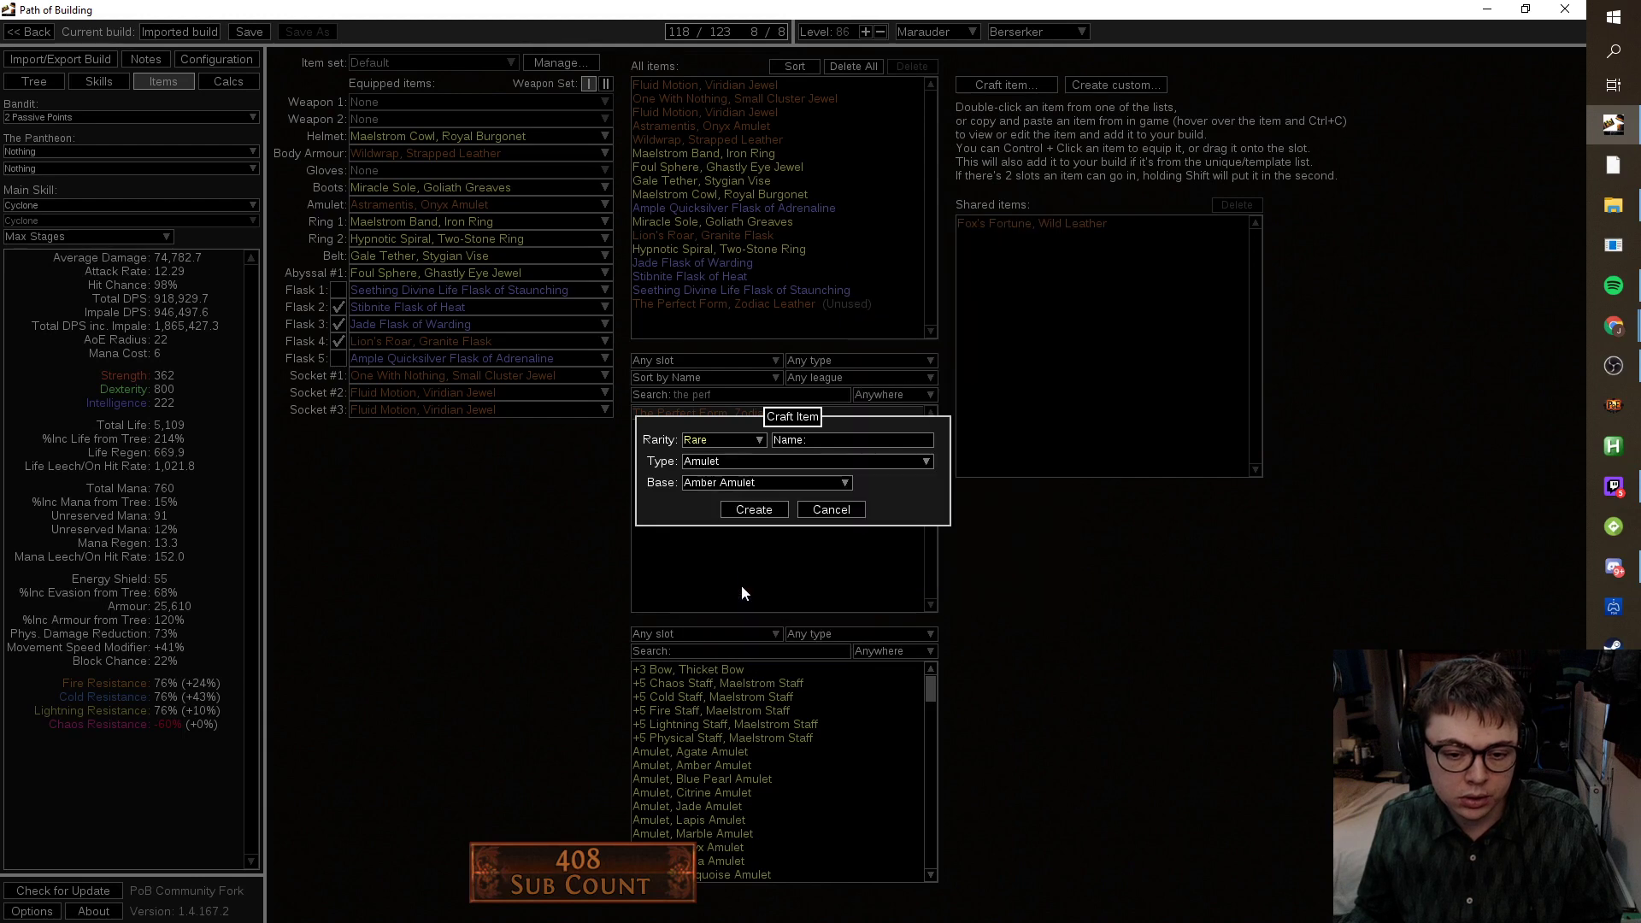
left_click(718, 483)
left_click(708, 593)
left_click(754, 509)
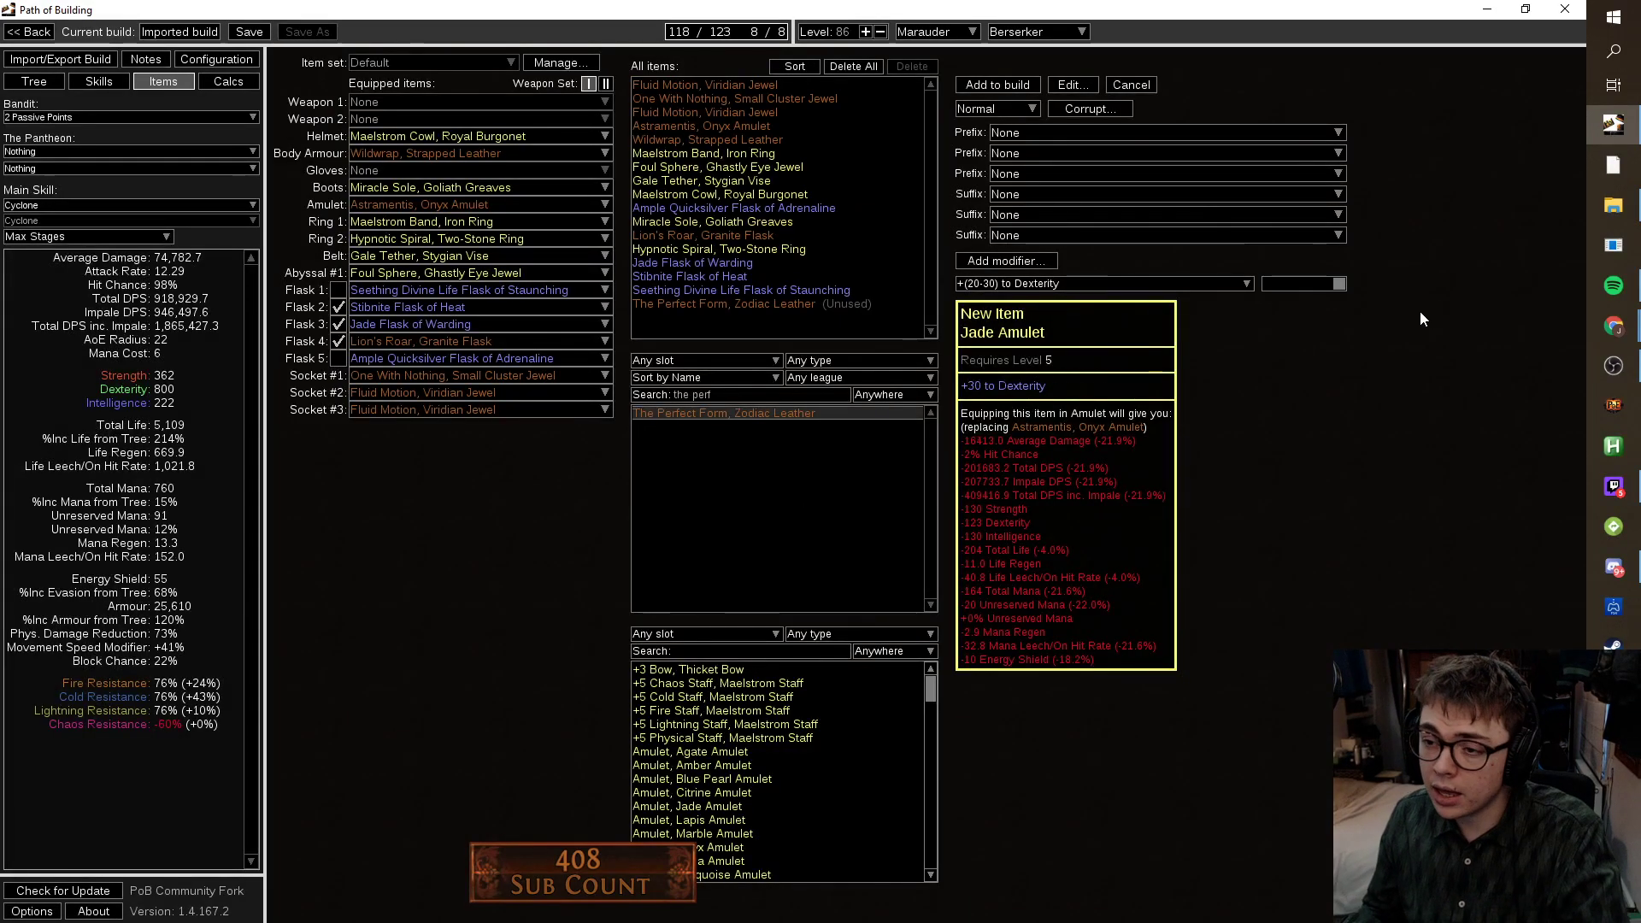
Bring the PoEDB mod page to the front, maximised, and scroll to the top.
left_click(1613, 326)
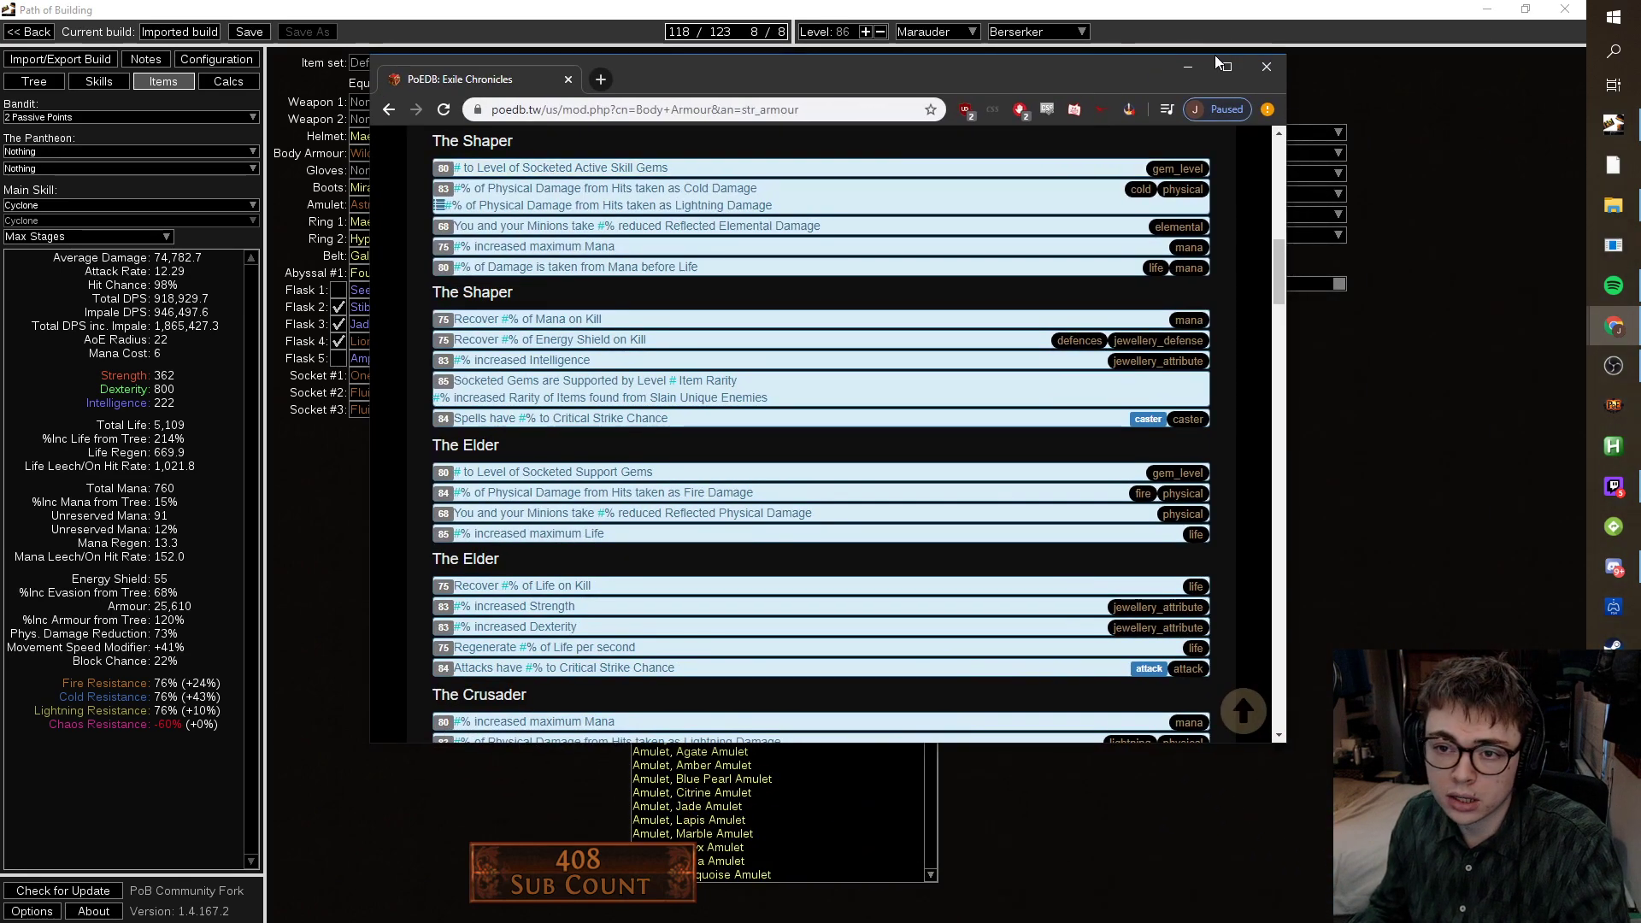
left_click(1217, 60)
scroll(1026, 276, "up", 10)
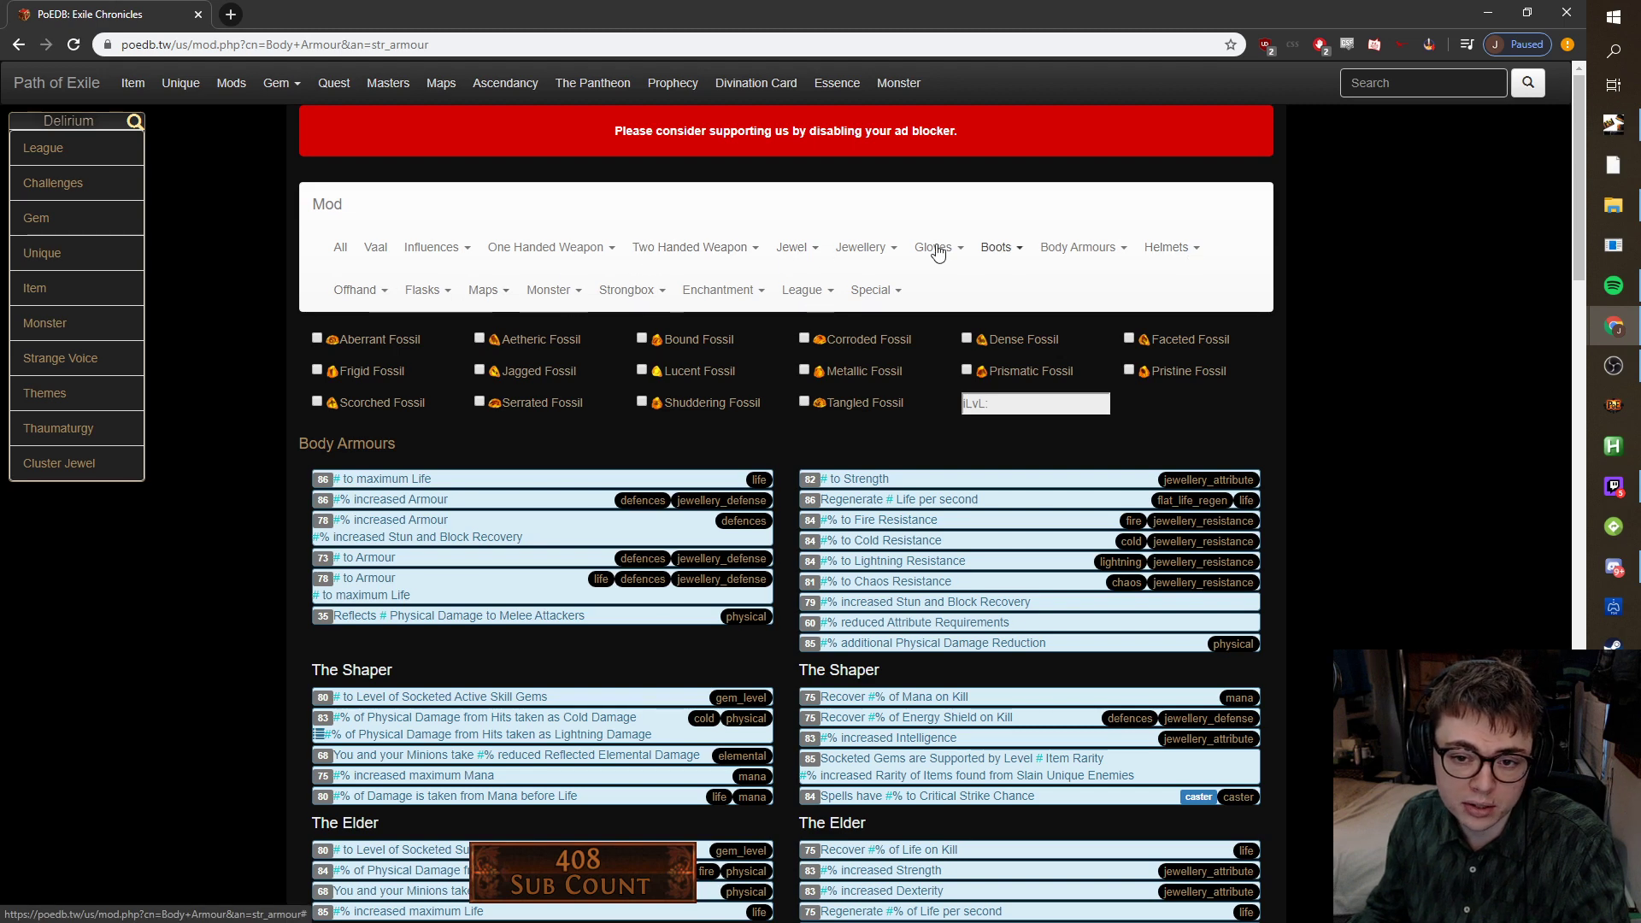
Browse PoEDB's Jewellery > Amulet mods, including influenced ones and increased Damage per Dexterity.
left_click(859, 247)
left_click(864, 285)
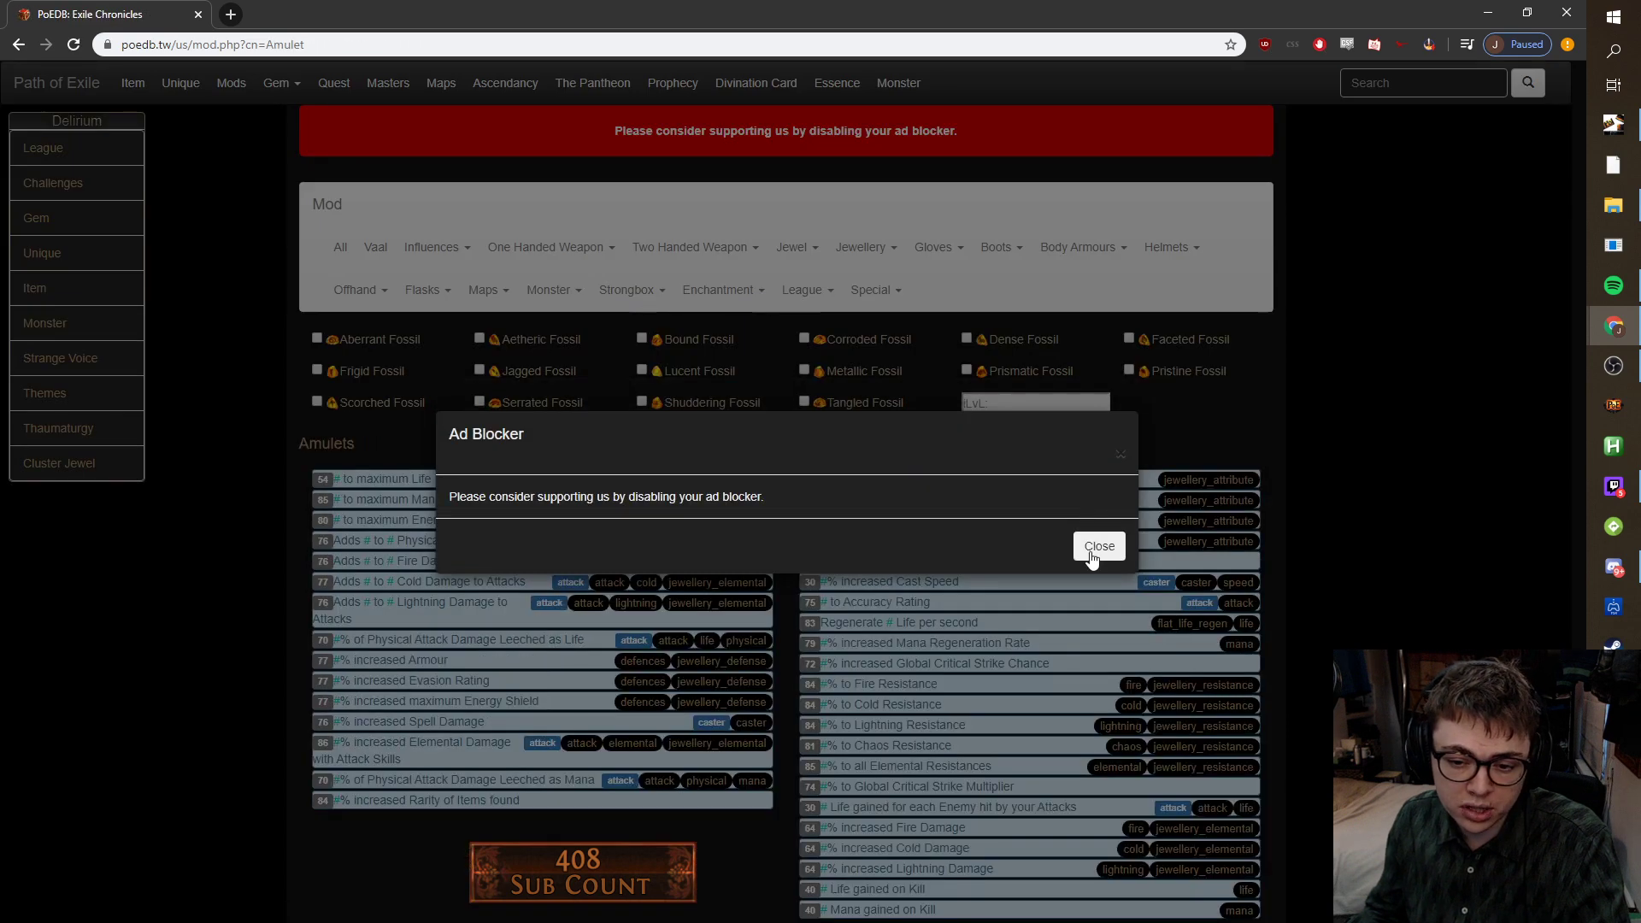
left_click(1091, 554)
scroll(613, 566, "down", 7)
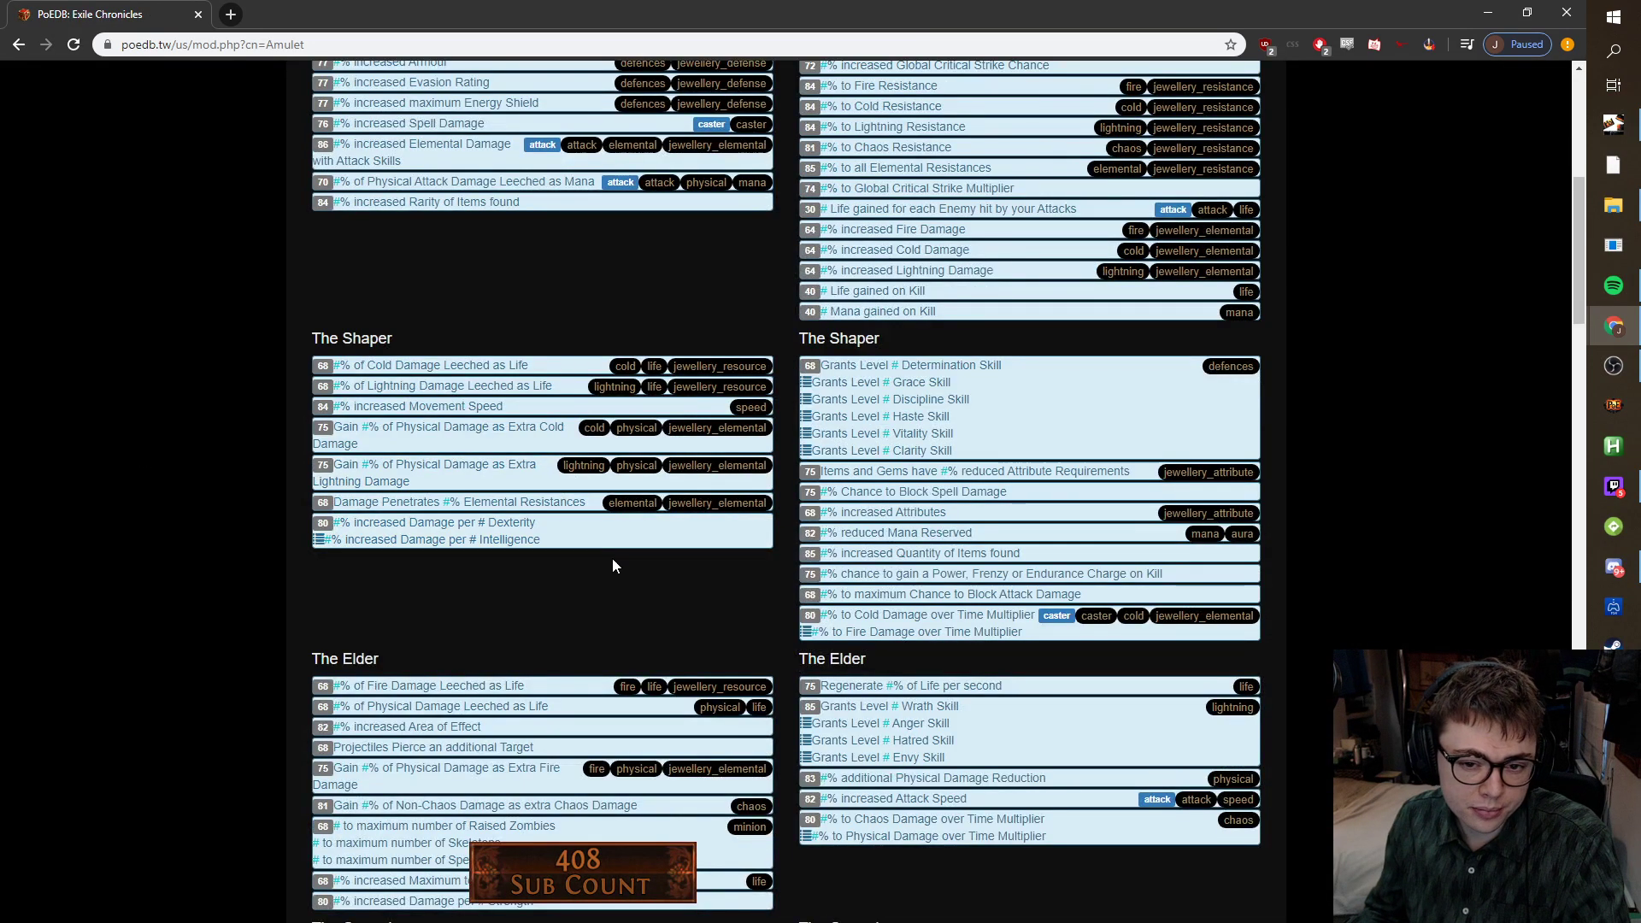
scroll(614, 566, "down", 4)
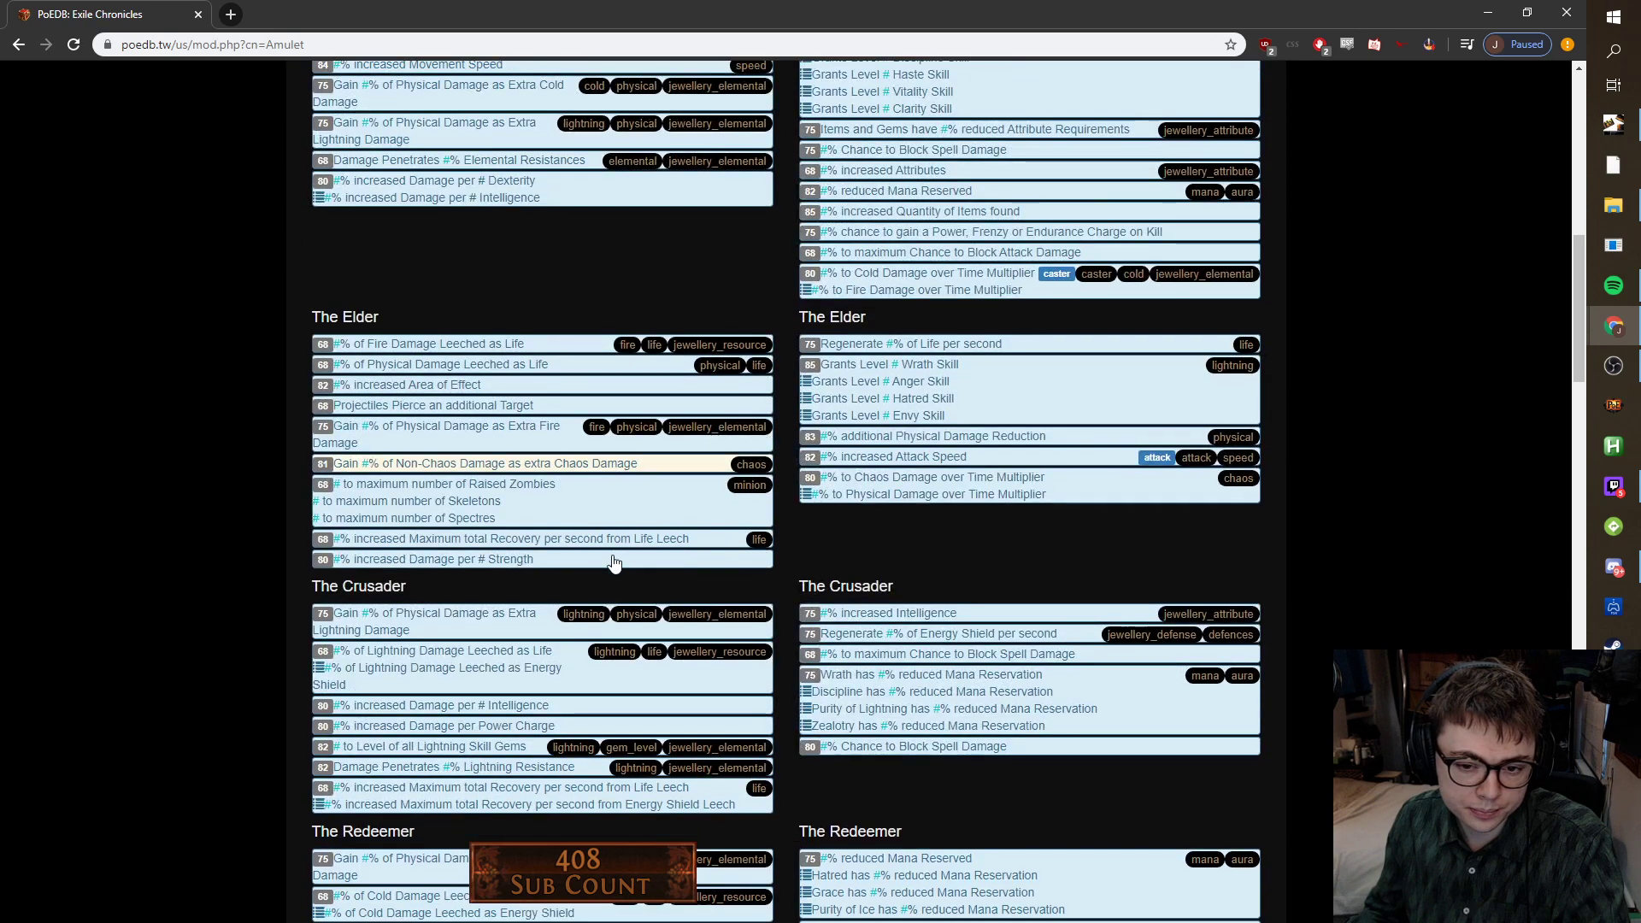
scroll(613, 560, "down", 7)
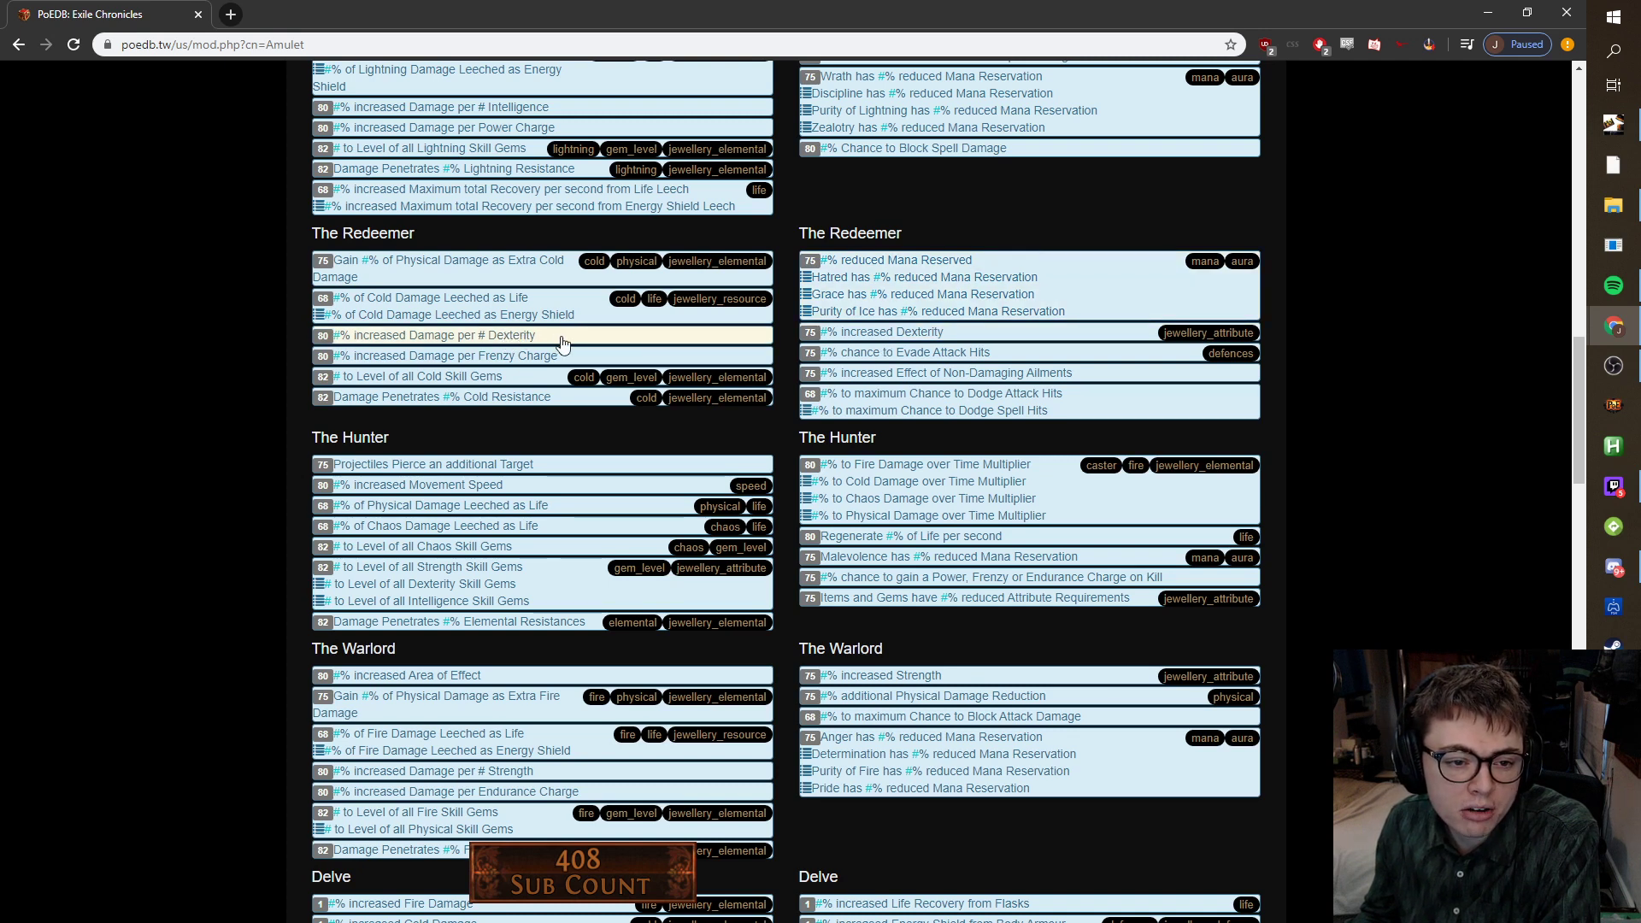
left_click(561, 342)
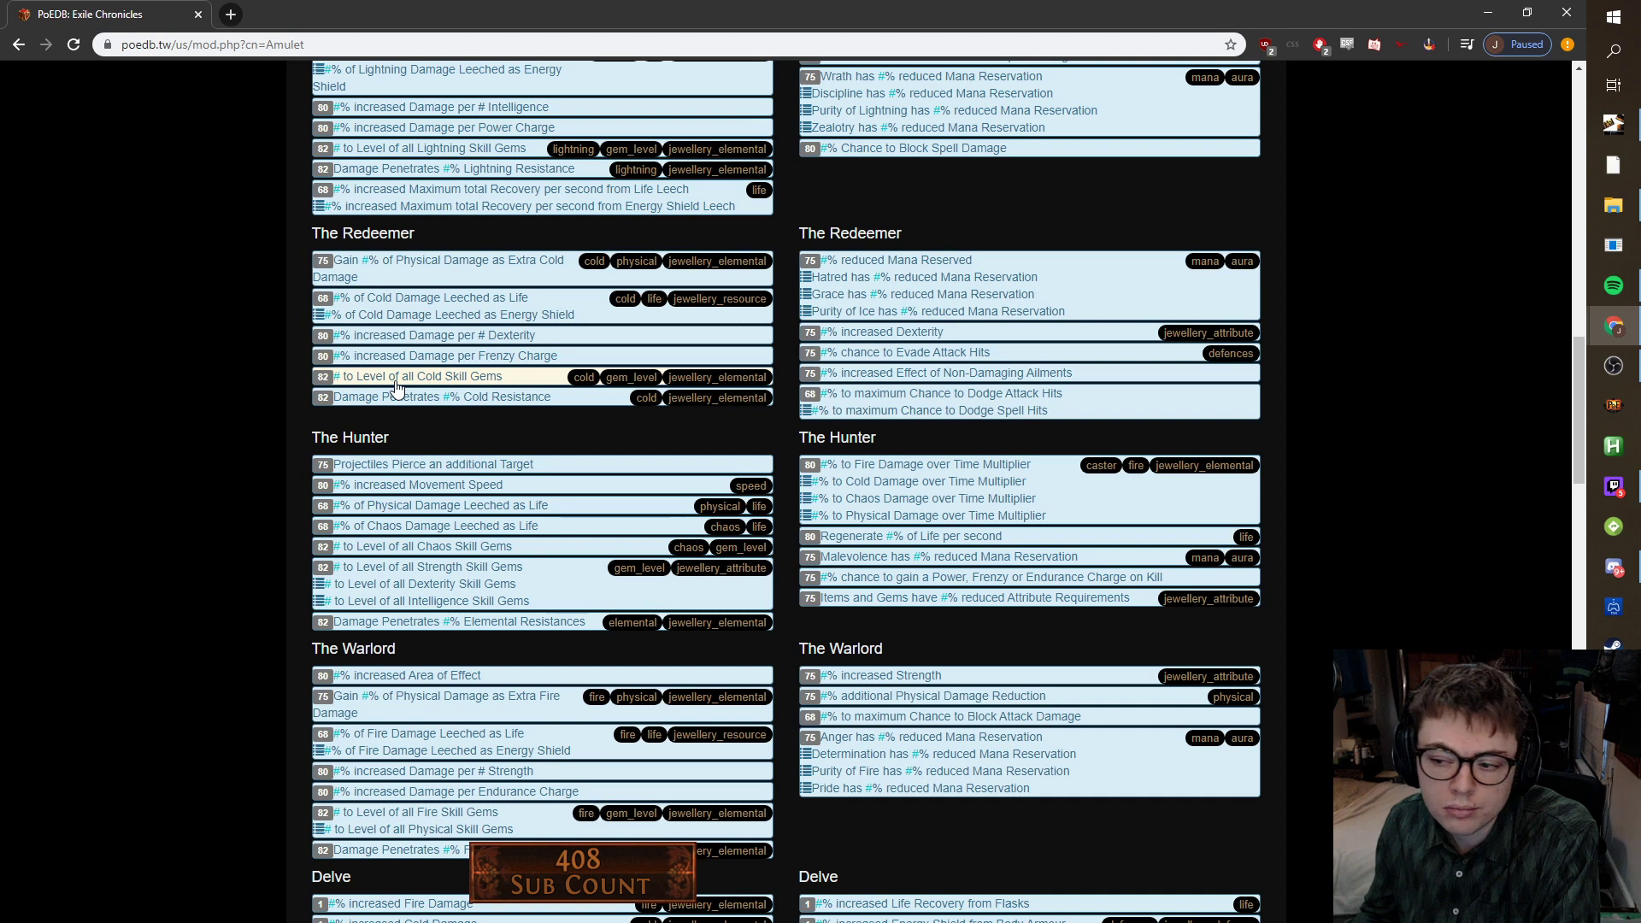
scroll(395, 386, "up", 2)
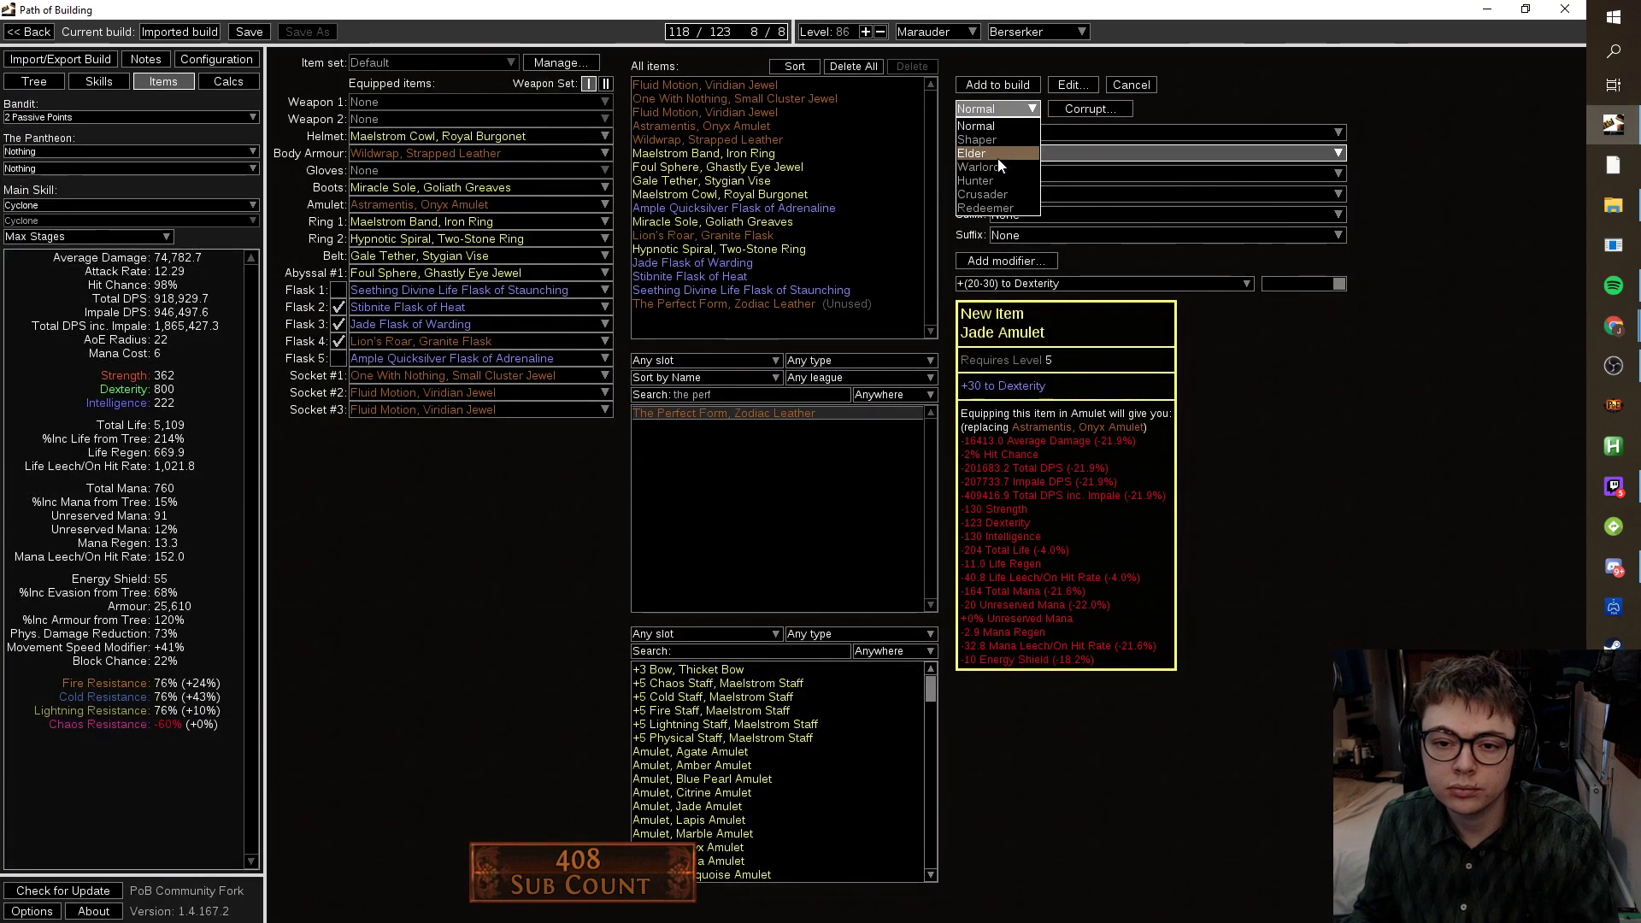
Make the amulet Redeemer-influenced with a +70 maximum Life prefix.
left_click(996, 208)
left_click(1085, 128)
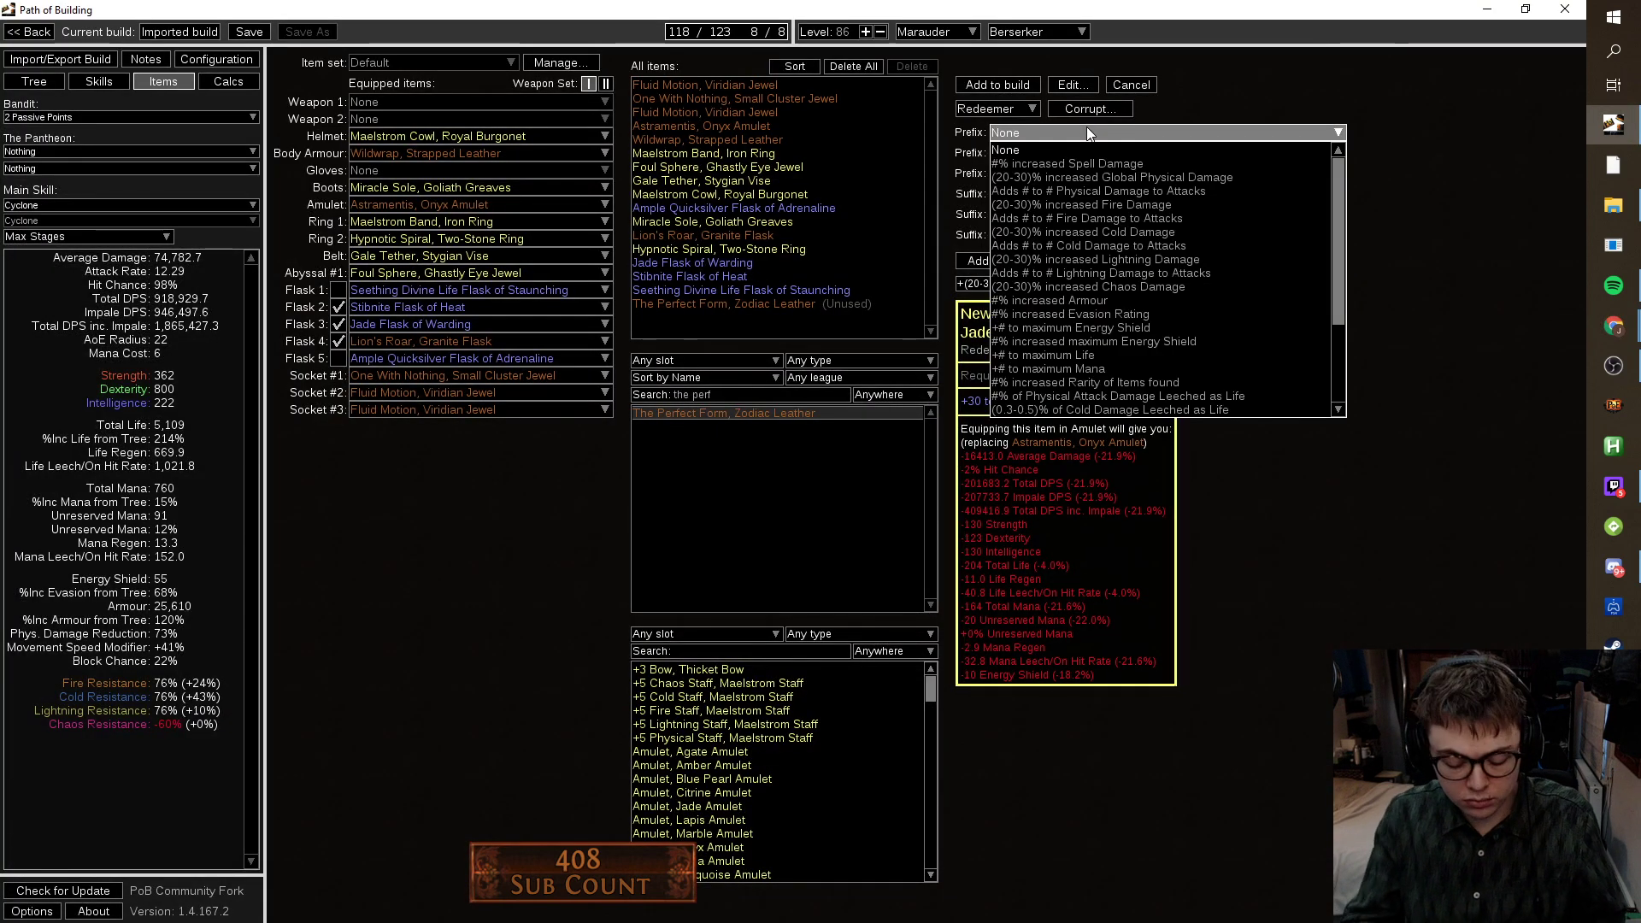
type("life")
left_click(1081, 149)
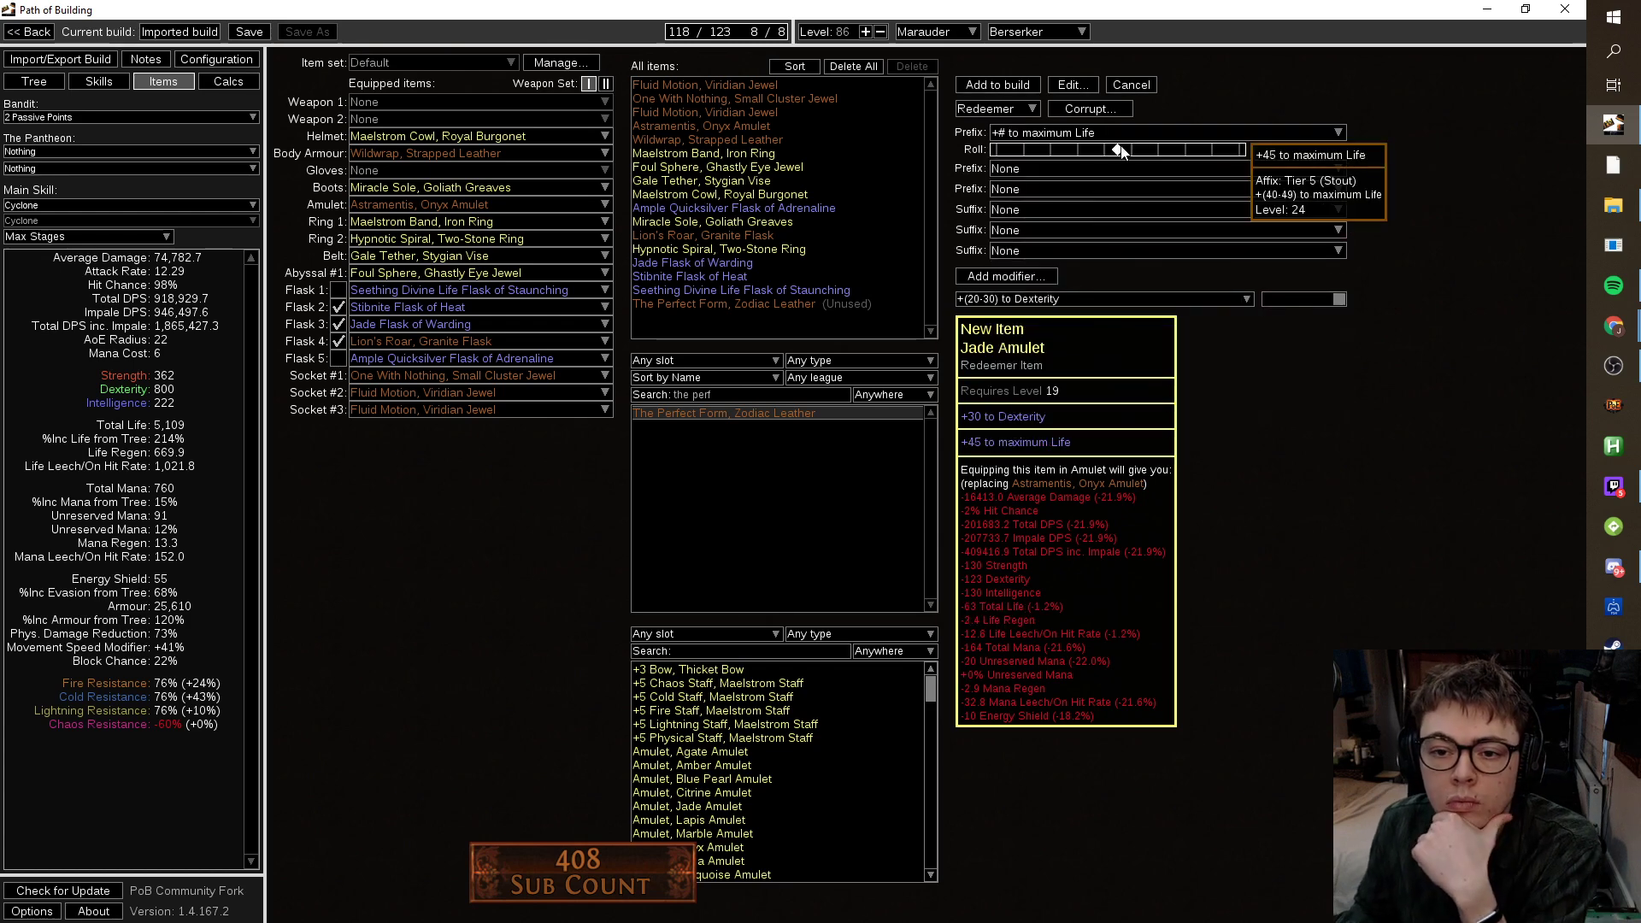
left_click_drag(1117, 150, 1187, 154)
Add suffixes of 12% increased Dexterity and +55 flat Dexterity.
left_click(1194, 210)
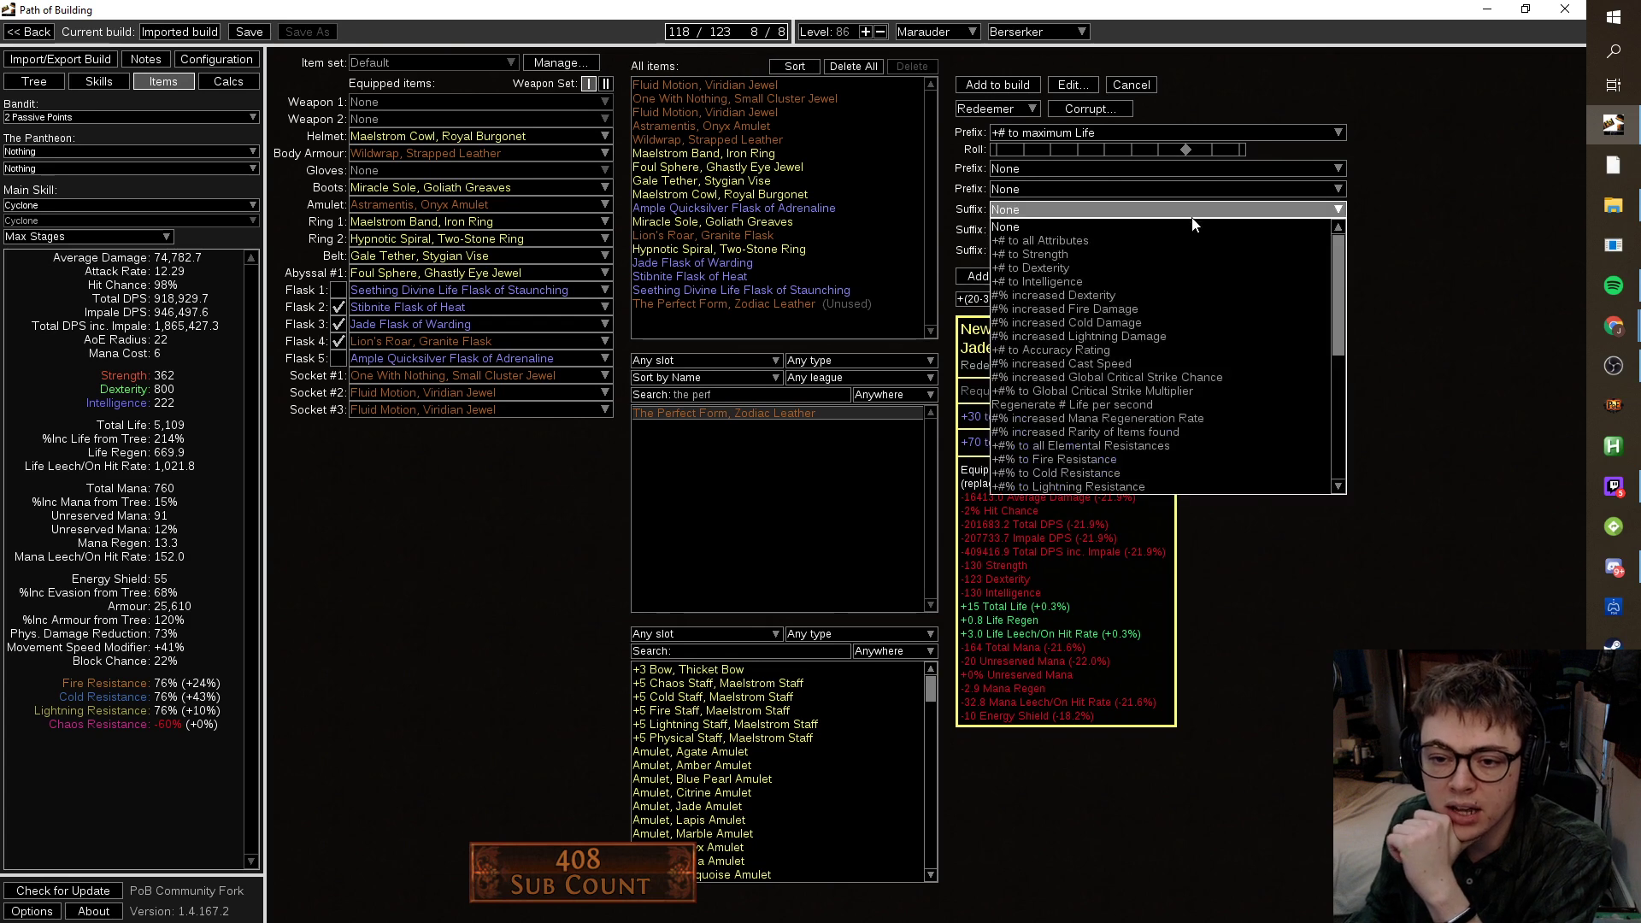
left_click(1158, 292)
left_click_drag(1124, 227, 1239, 226)
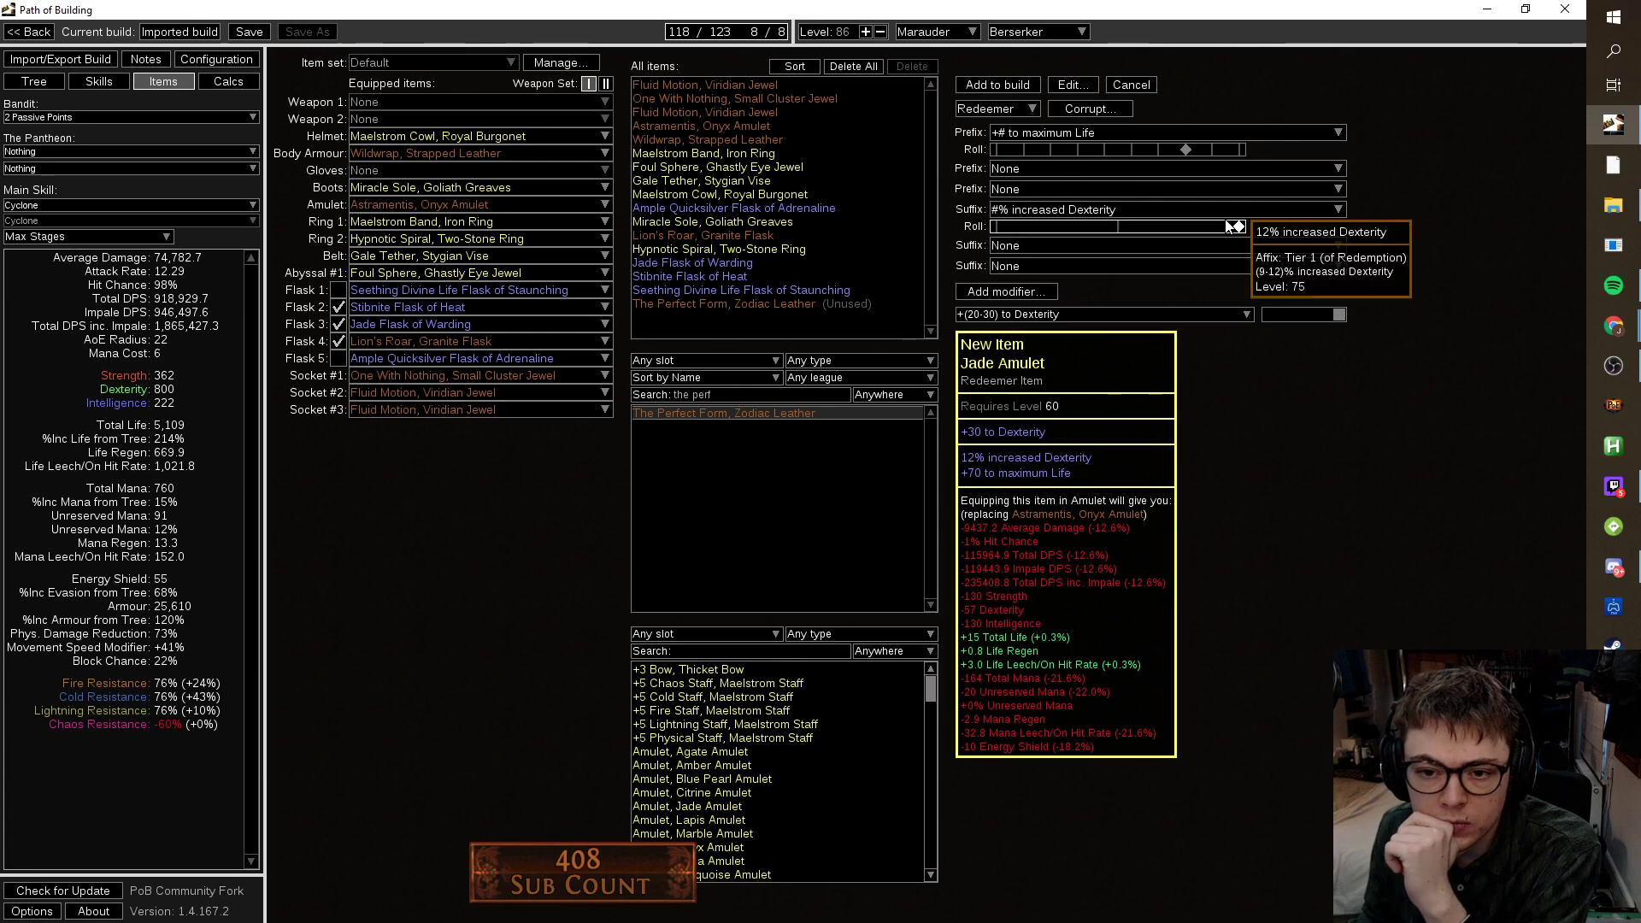
left_click(1213, 245)
type("dex")
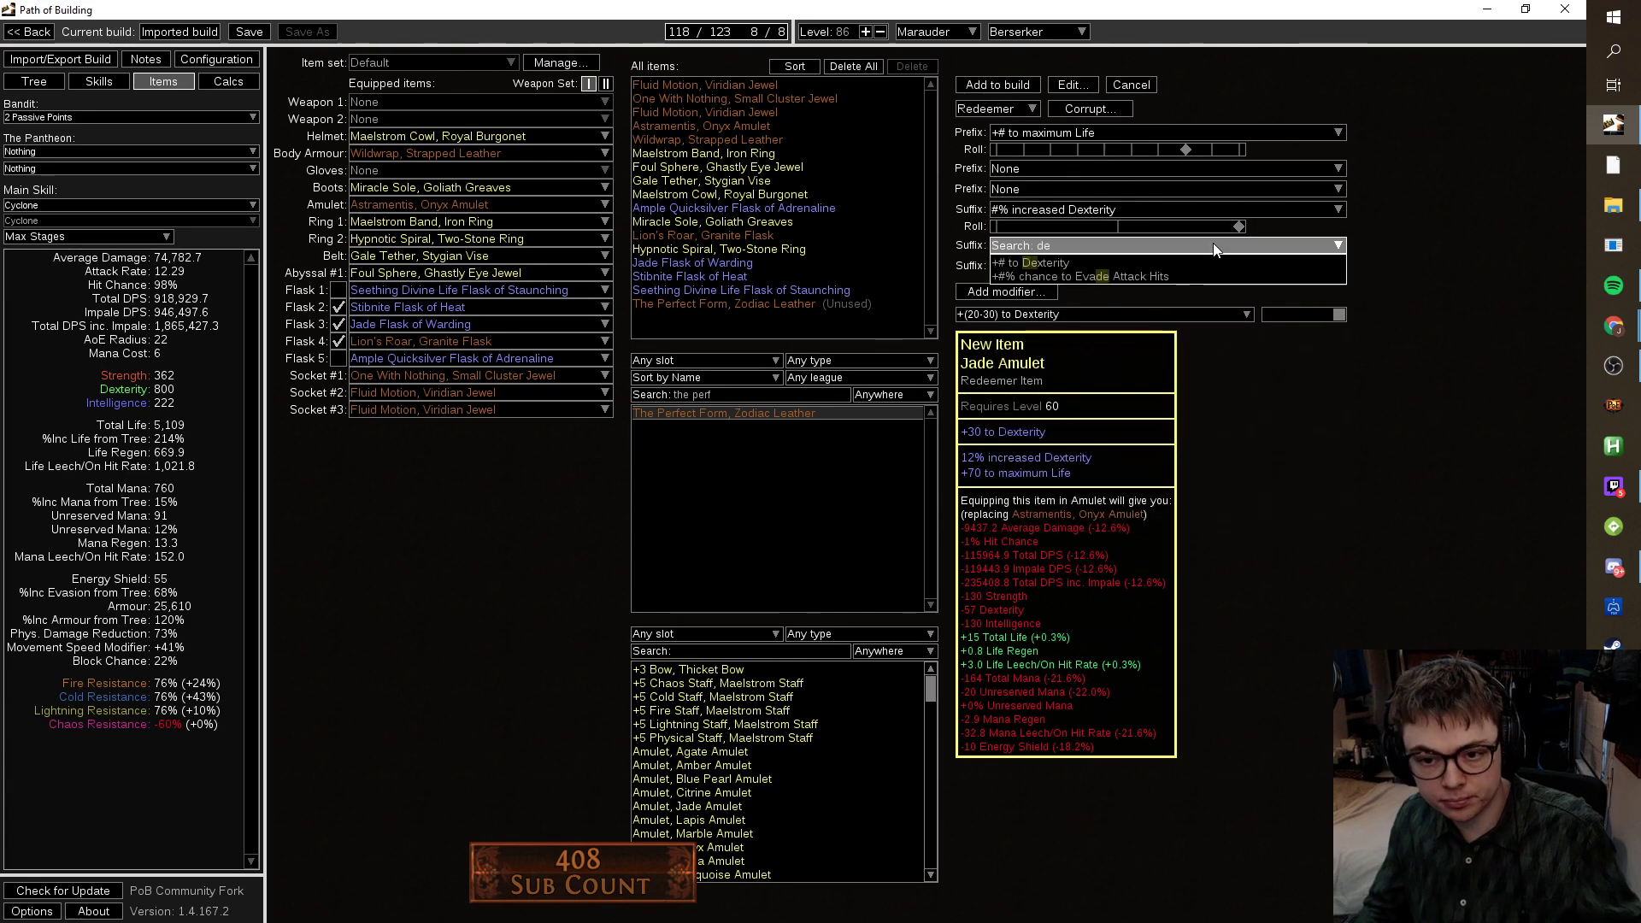
left_click(1175, 264)
left_click_drag(1173, 263, 1237, 269)
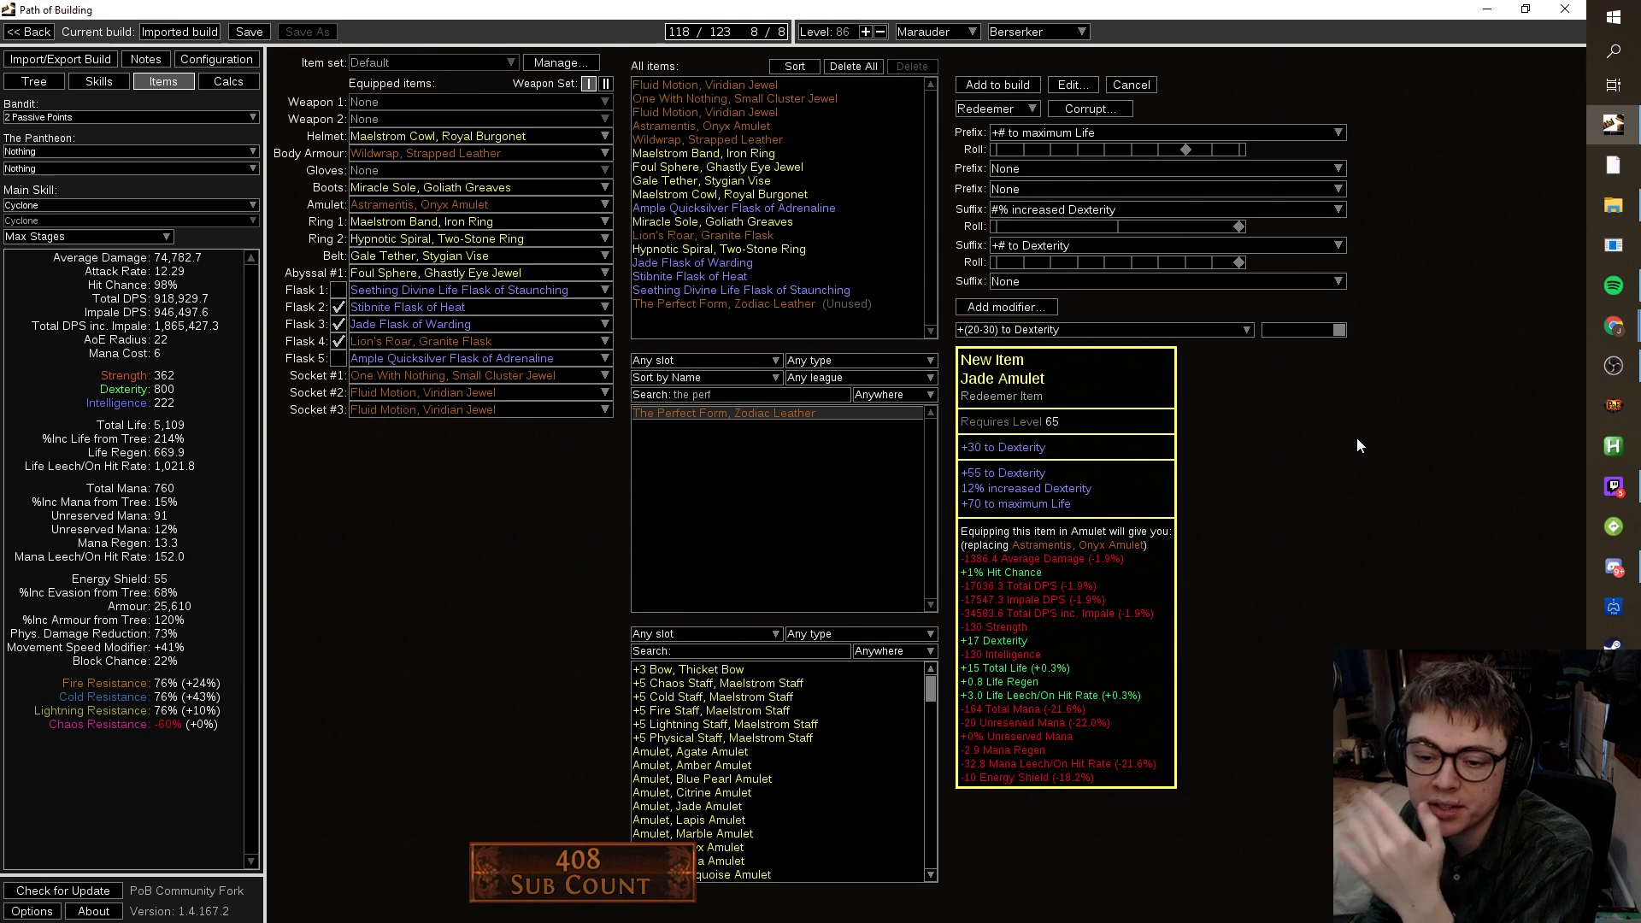
Add a +35 to all Attributes suffix, then cancel the amulet without adding it.
mouse_move(1234, 231)
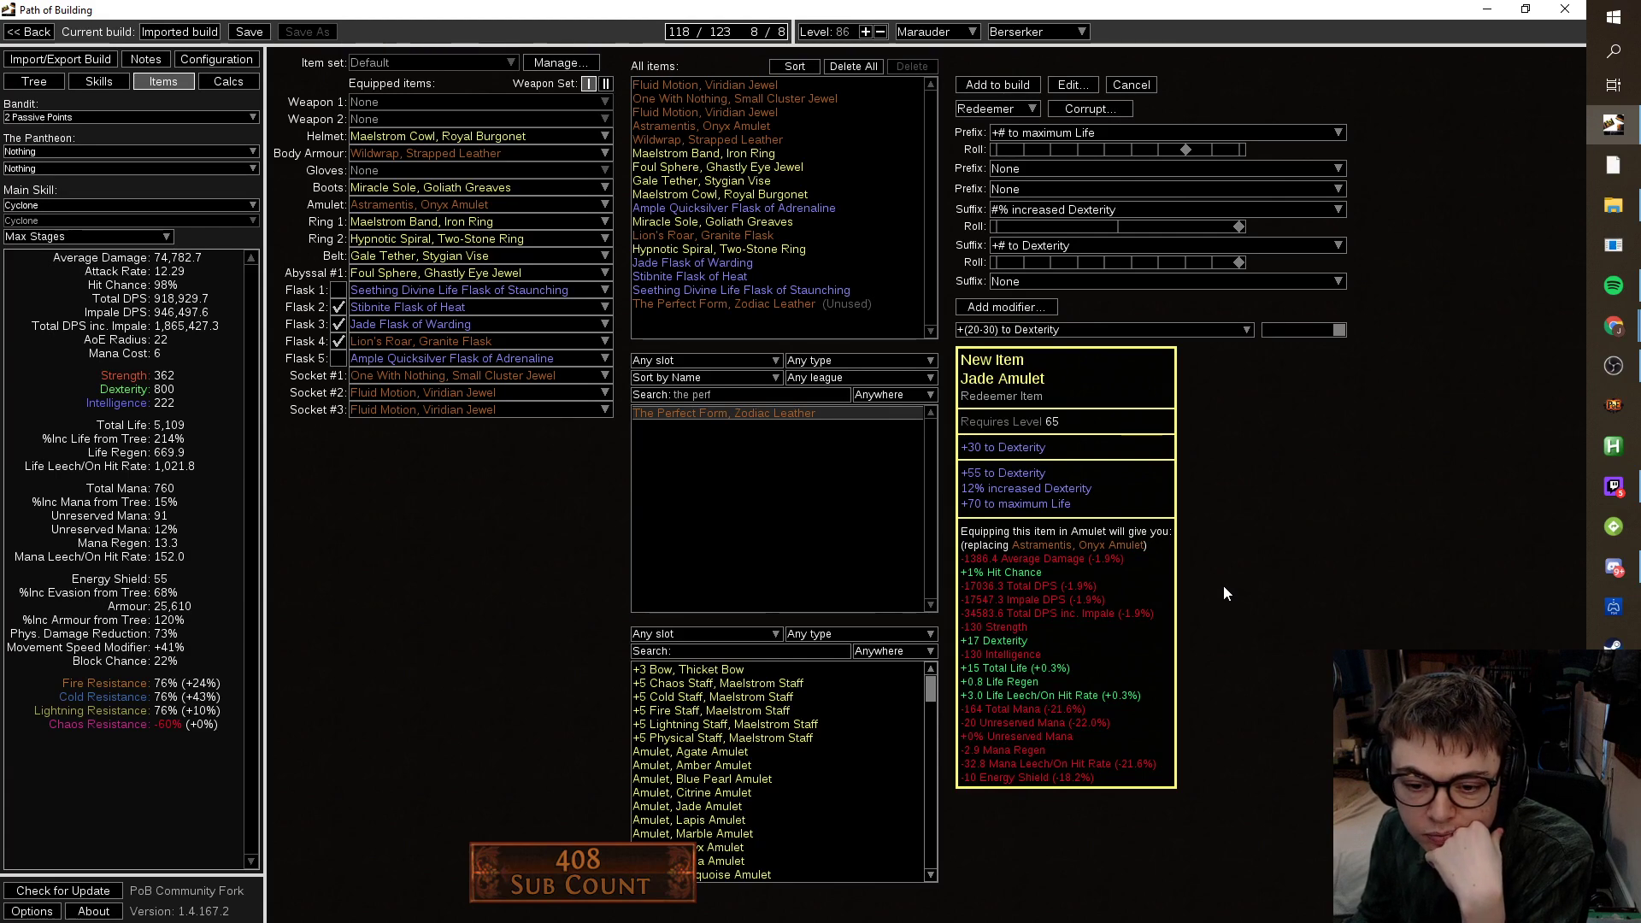
left_click(1130, 282)
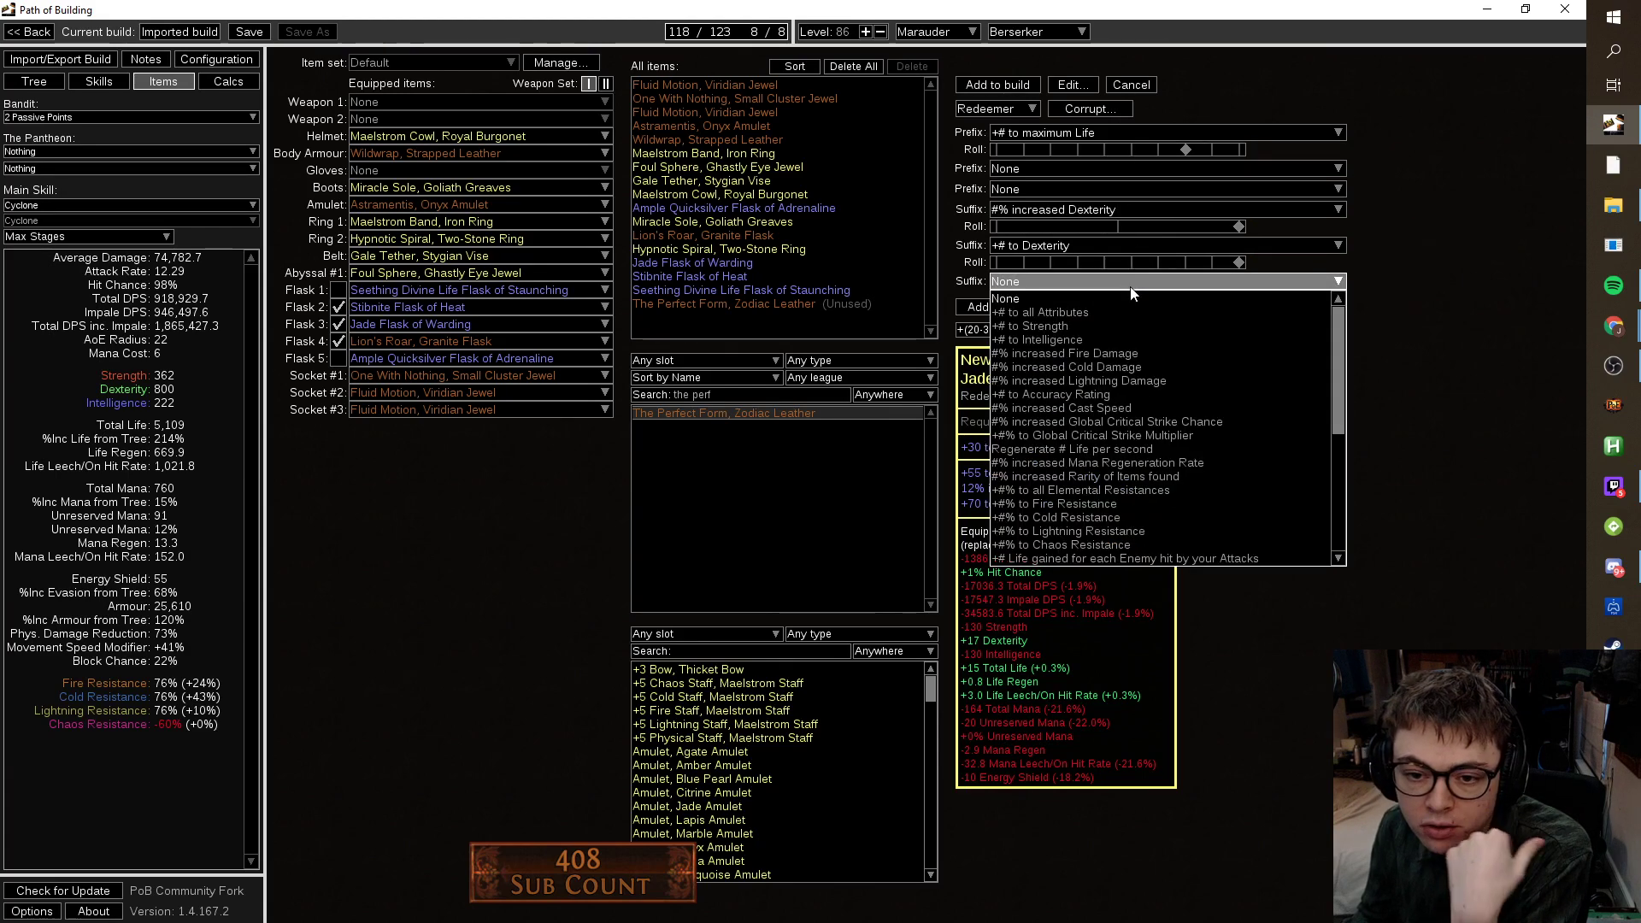
left_click(1125, 306)
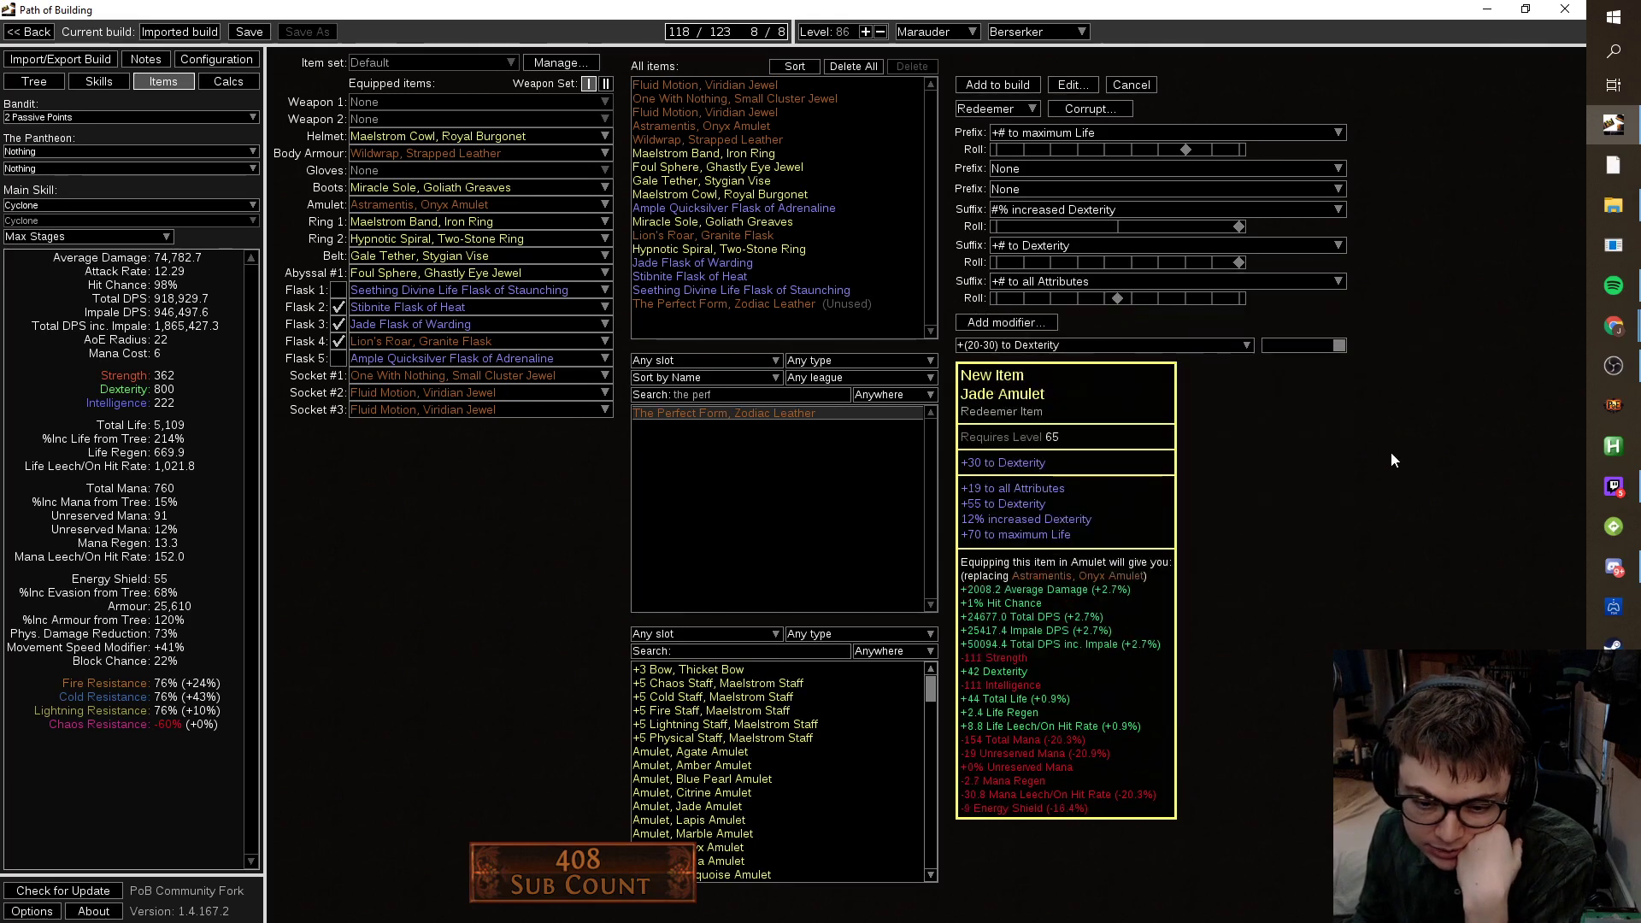
mouse_move(1227, 270)
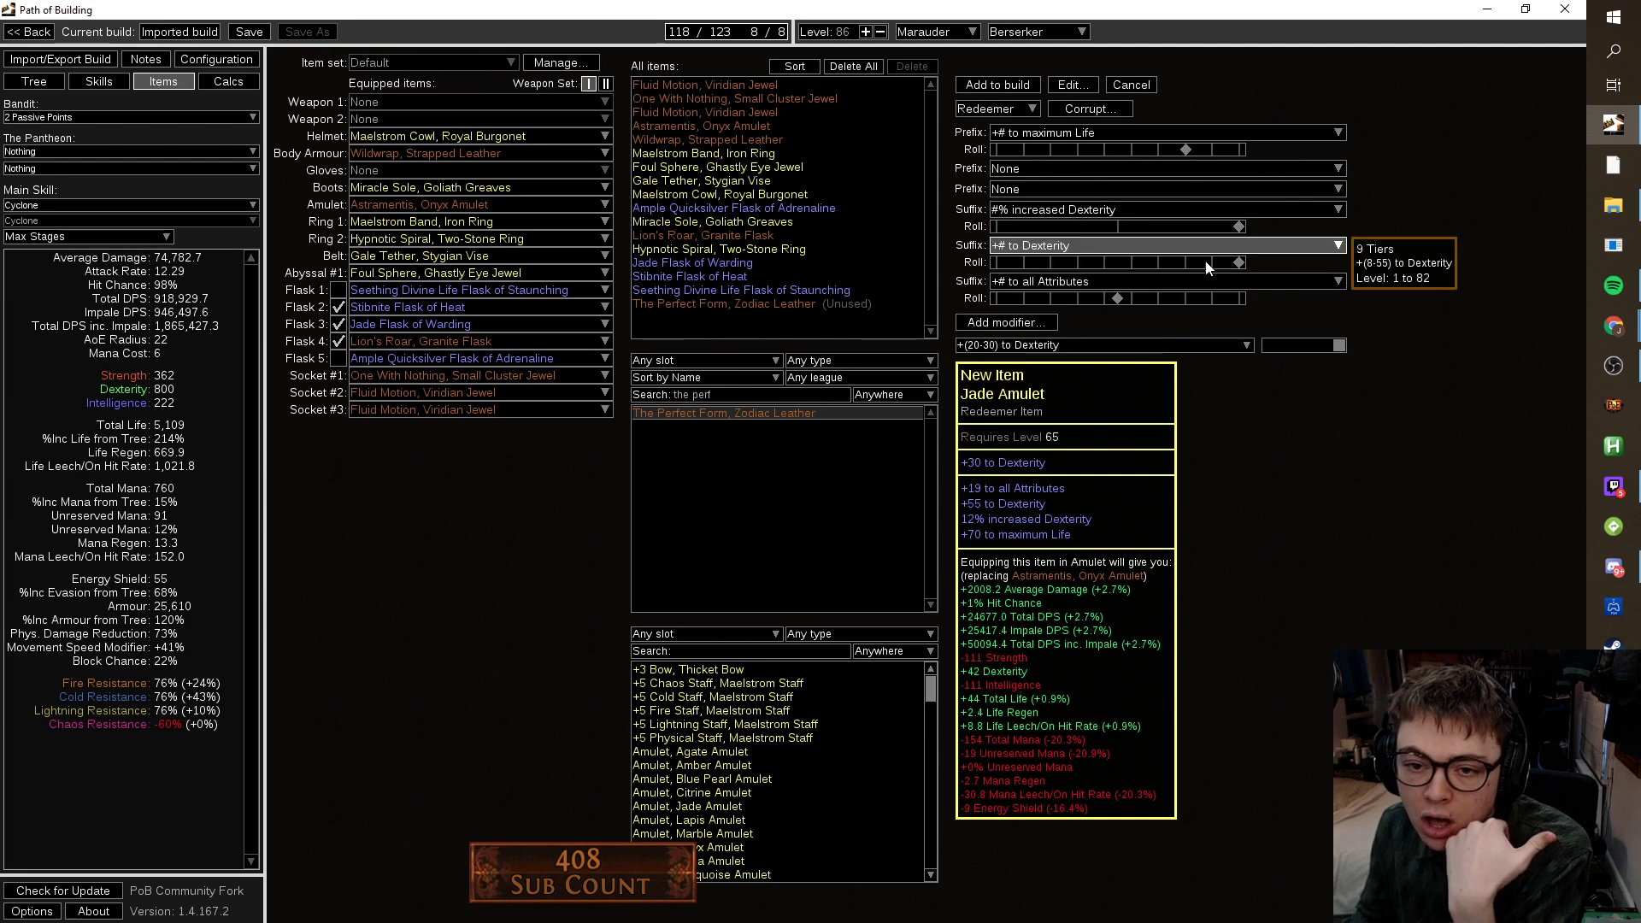
left_click(1136, 182)
left_click(1502, 491)
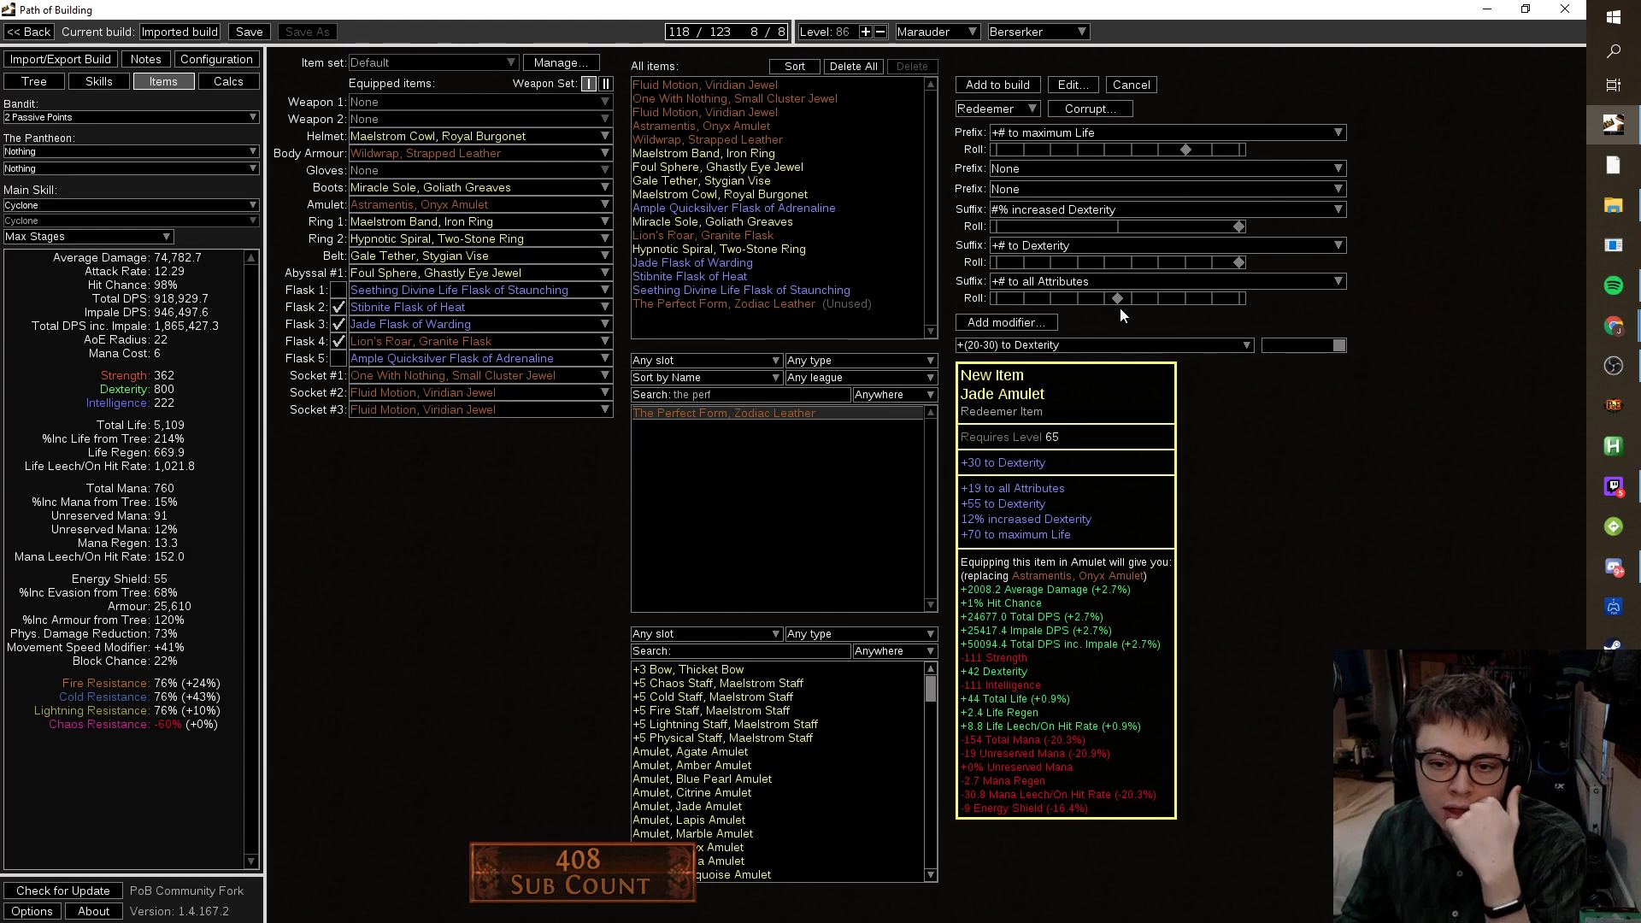
left_click_drag(1122, 306, 1255, 306)
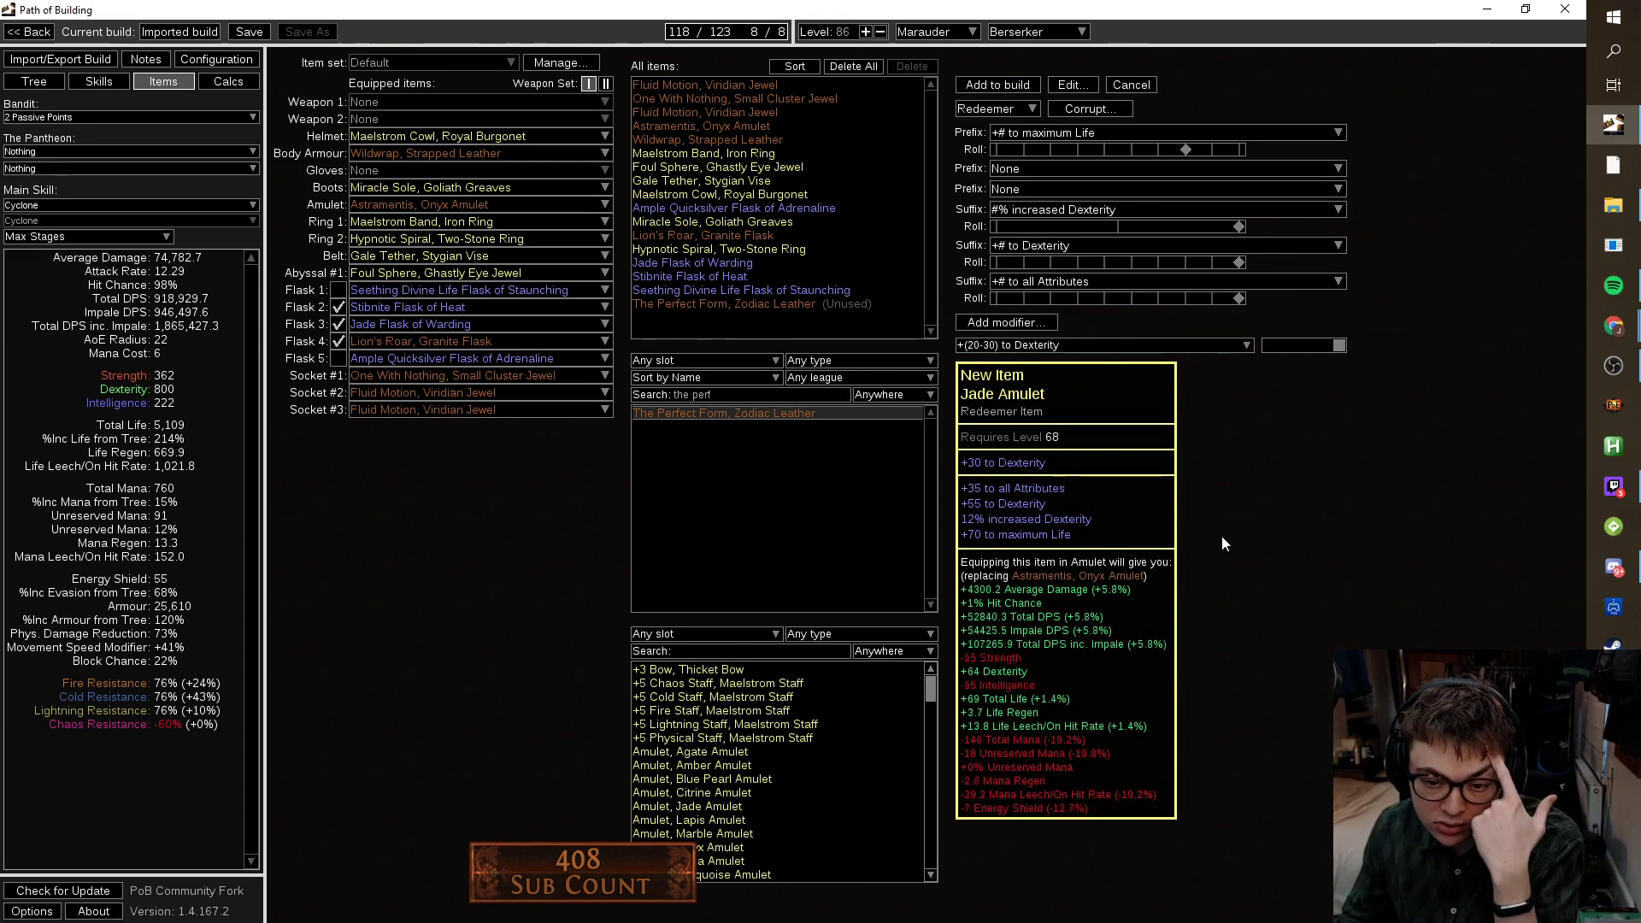
mouse_move(1237, 303)
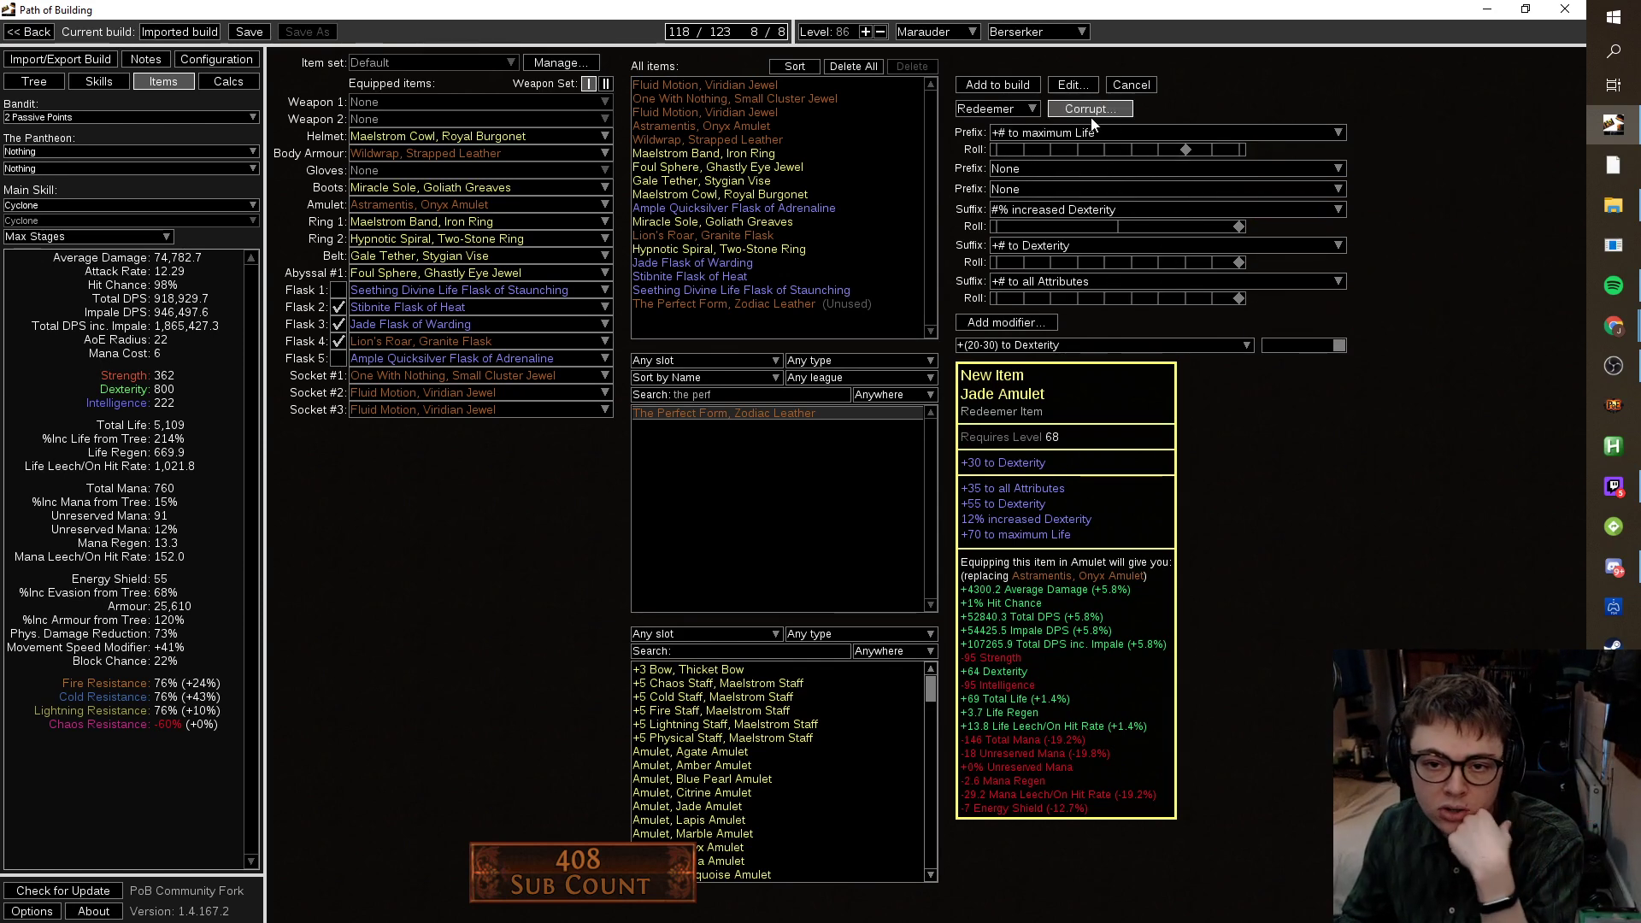
left_click(1132, 84)
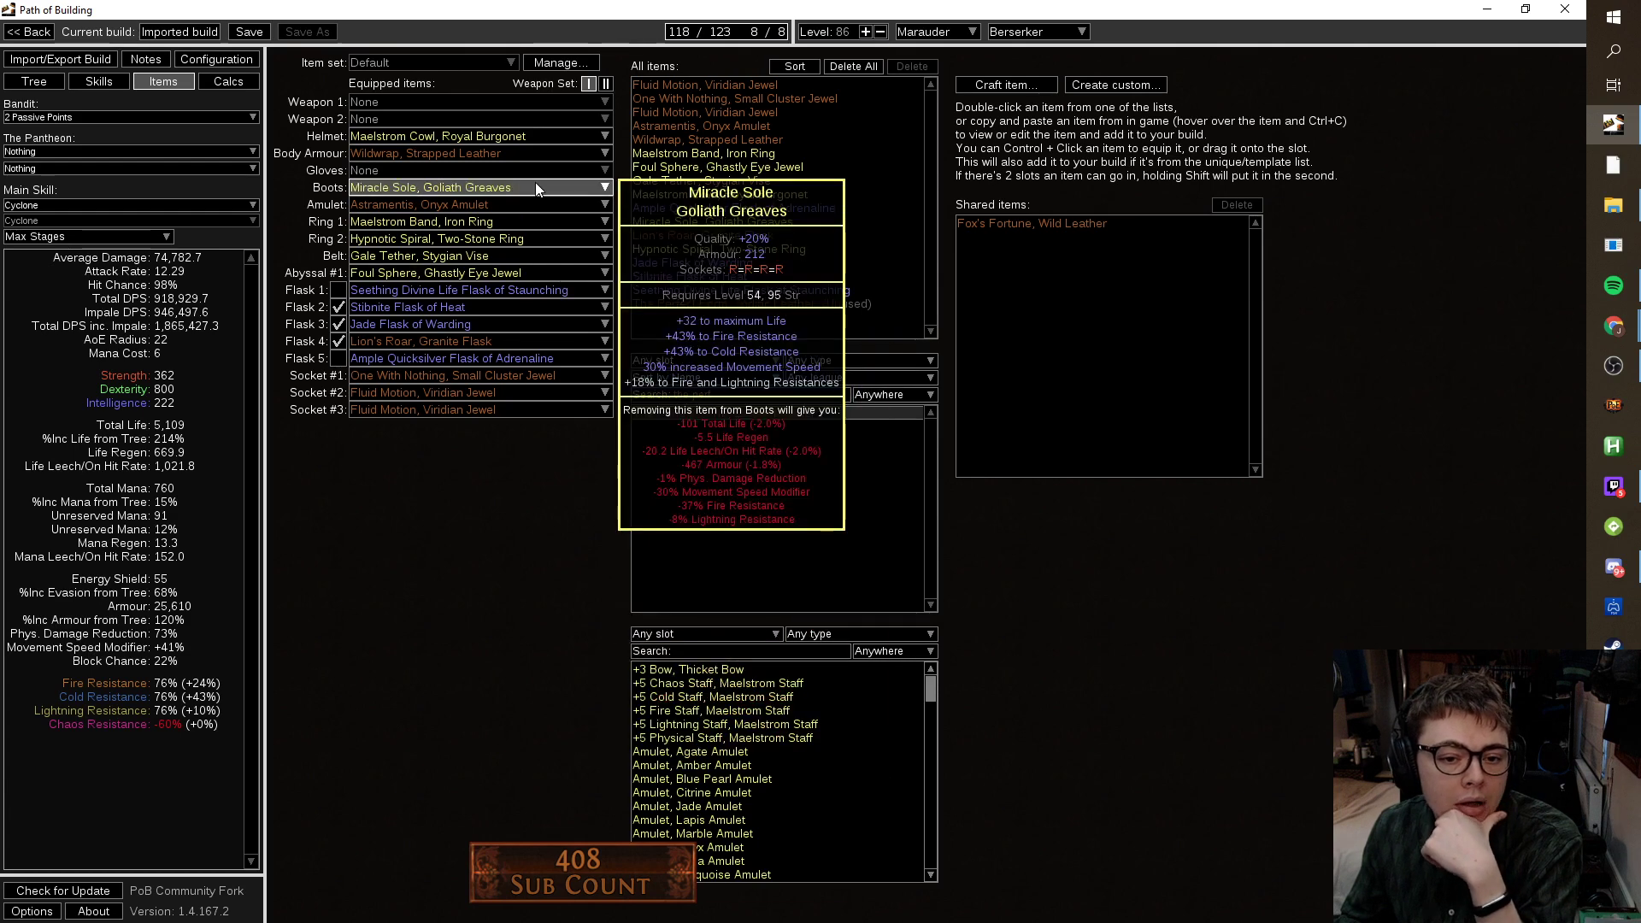
Inspect the equipped gear's tooltips, then go back to the passive skill tree.
mouse_move(514, 238)
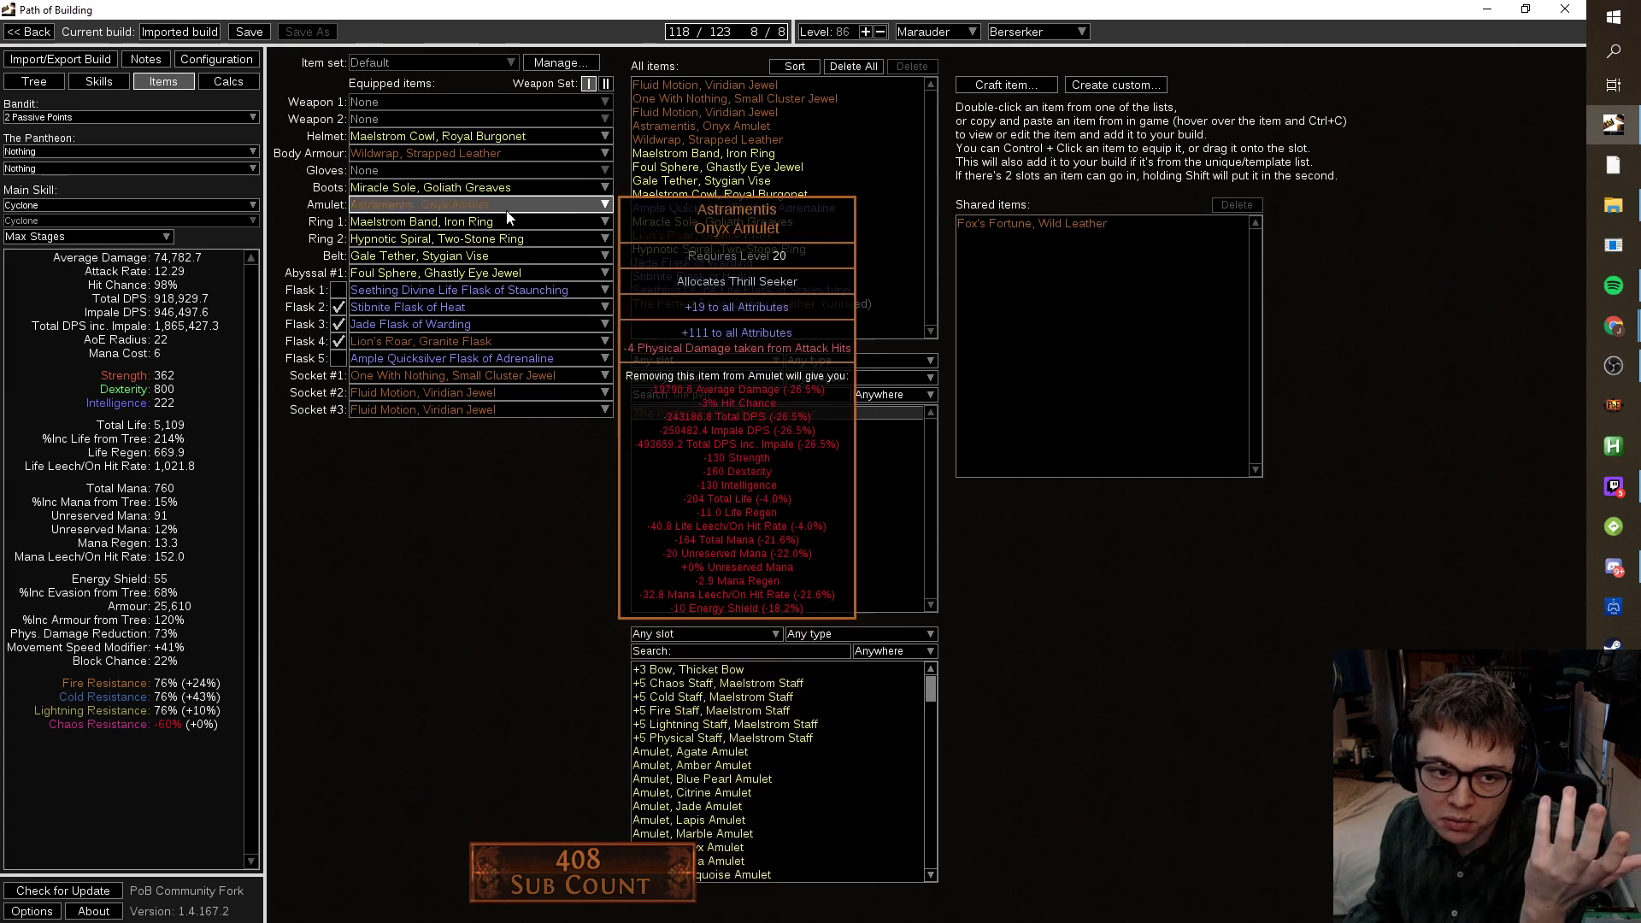
mouse_move(510, 189)
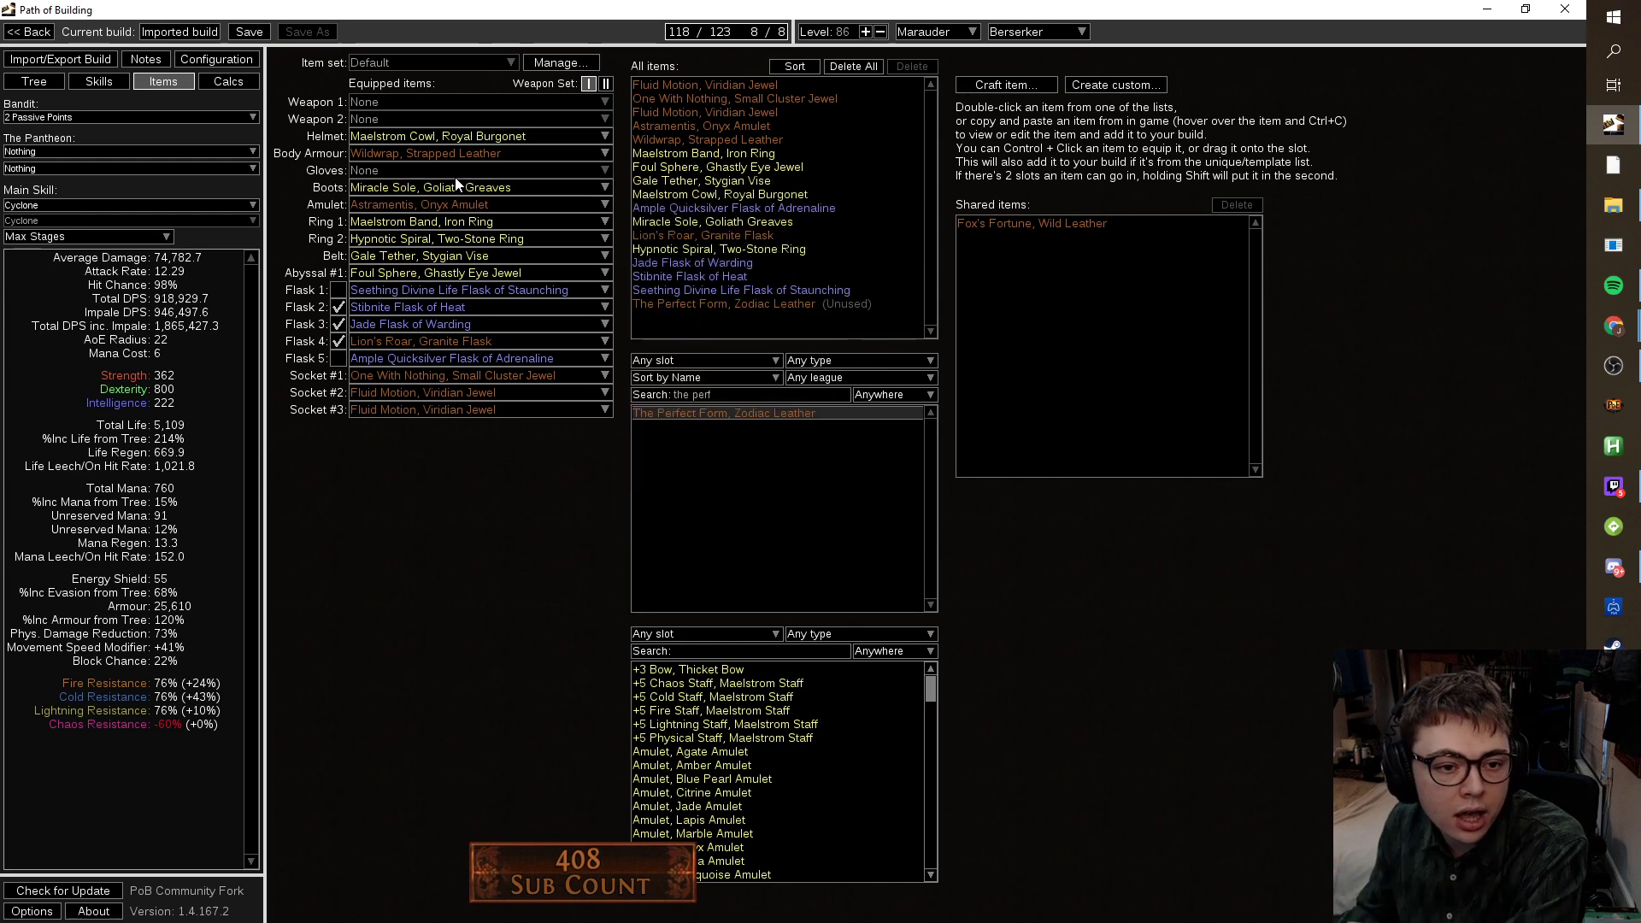
mouse_move(448, 147)
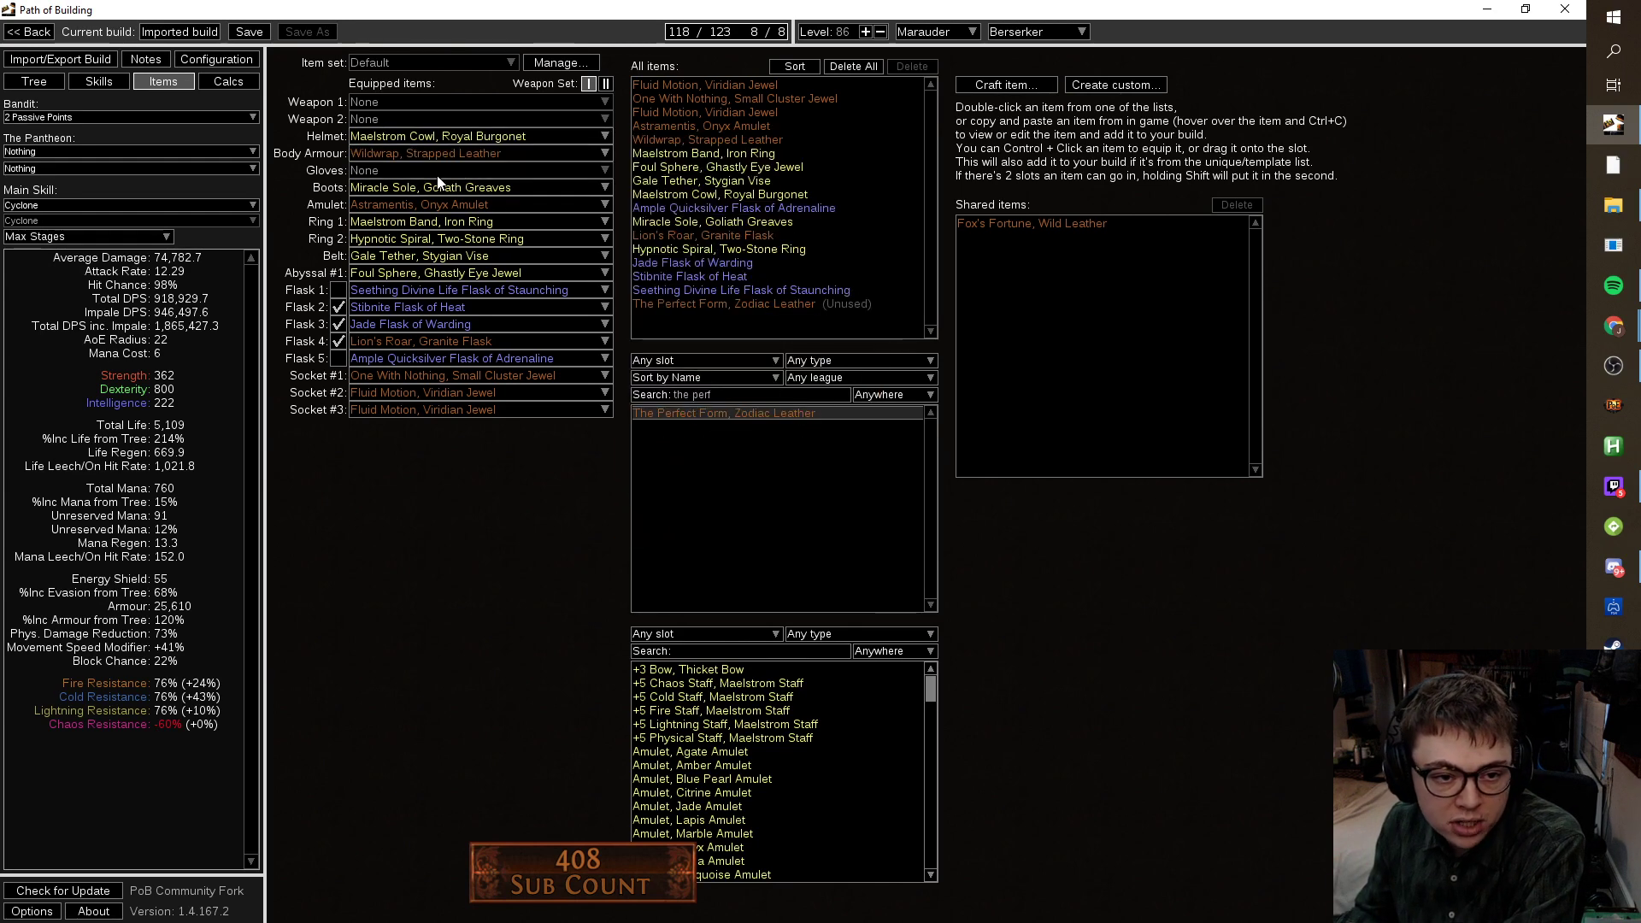
mouse_move(482, 284)
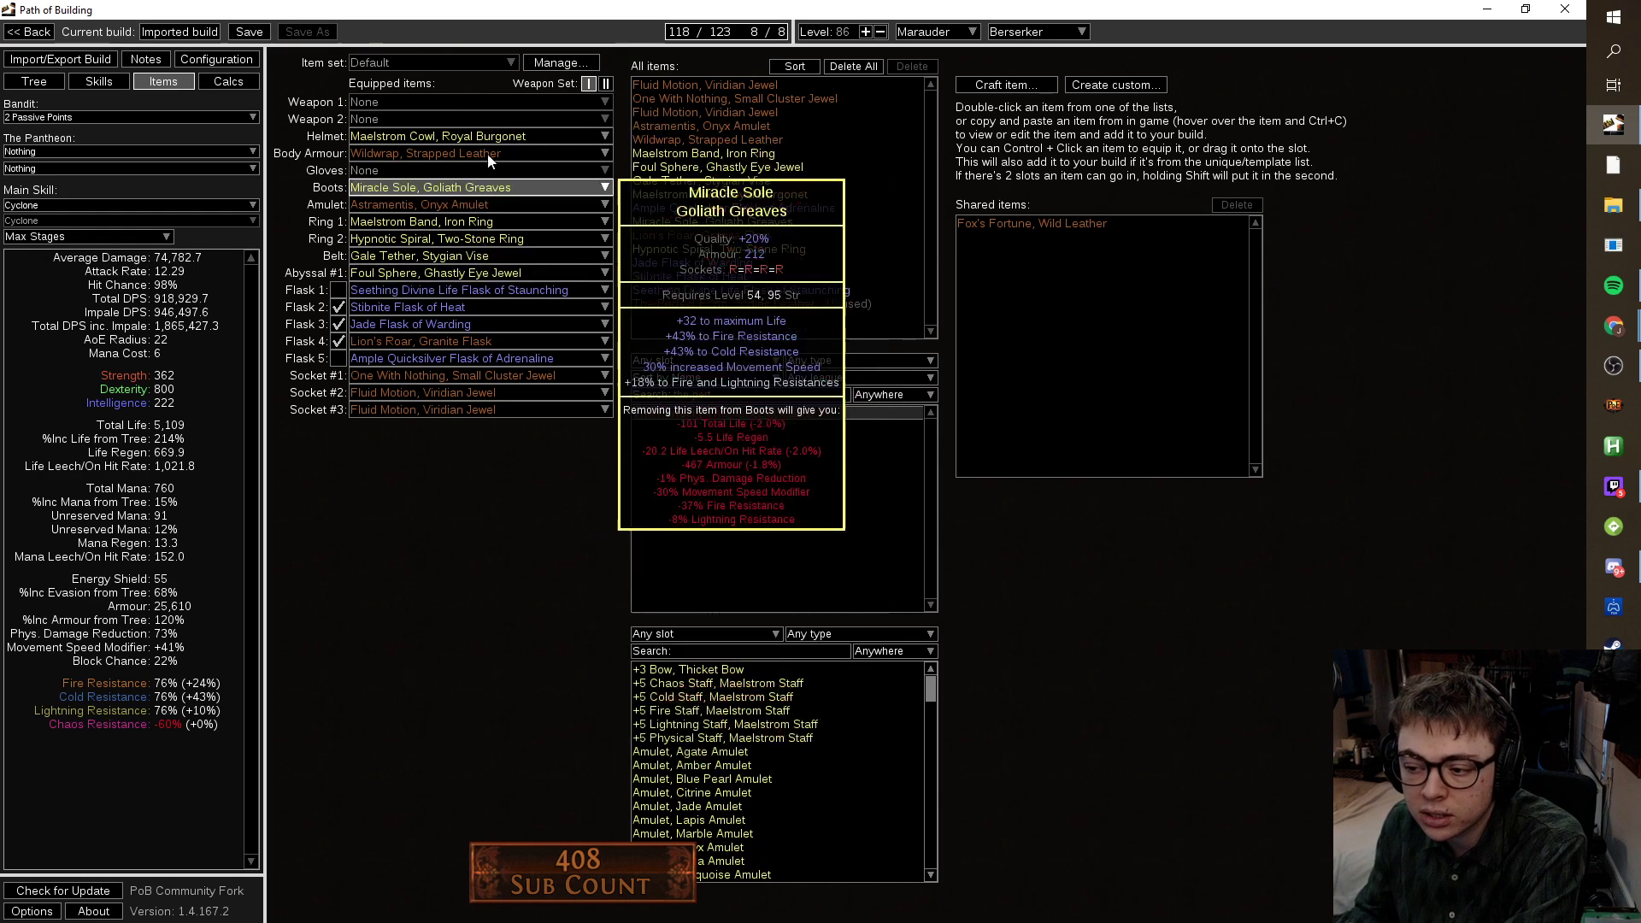
left_click(51, 81)
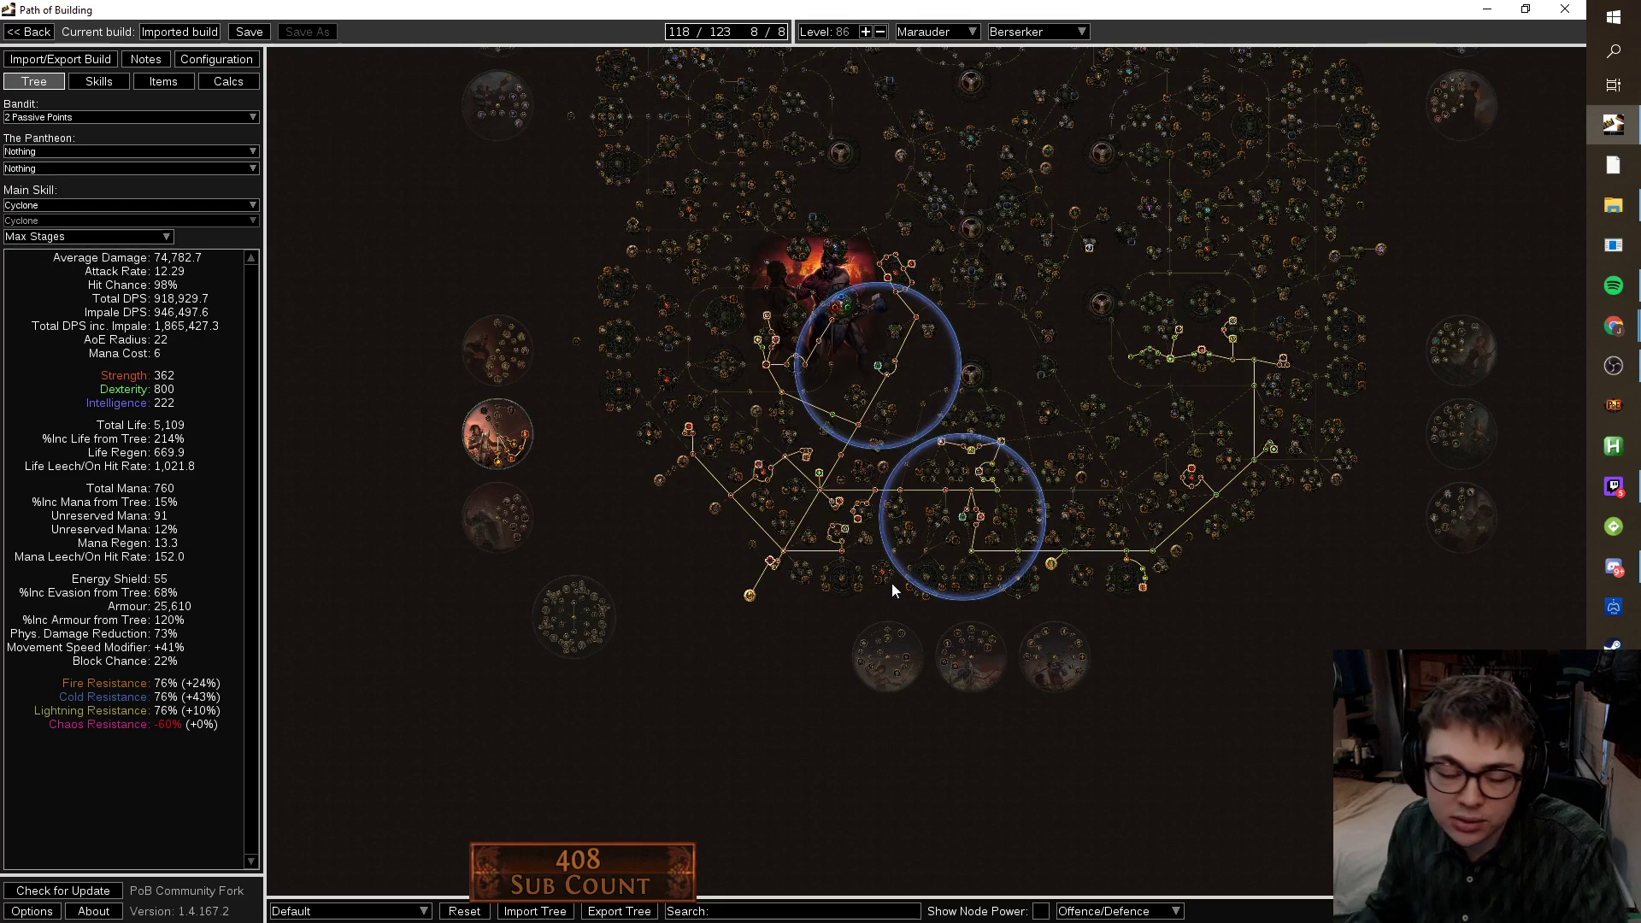
Zoom around the Berserker ascendancy, then switch to the Configuration options.
scroll(470, 502, "up", 8)
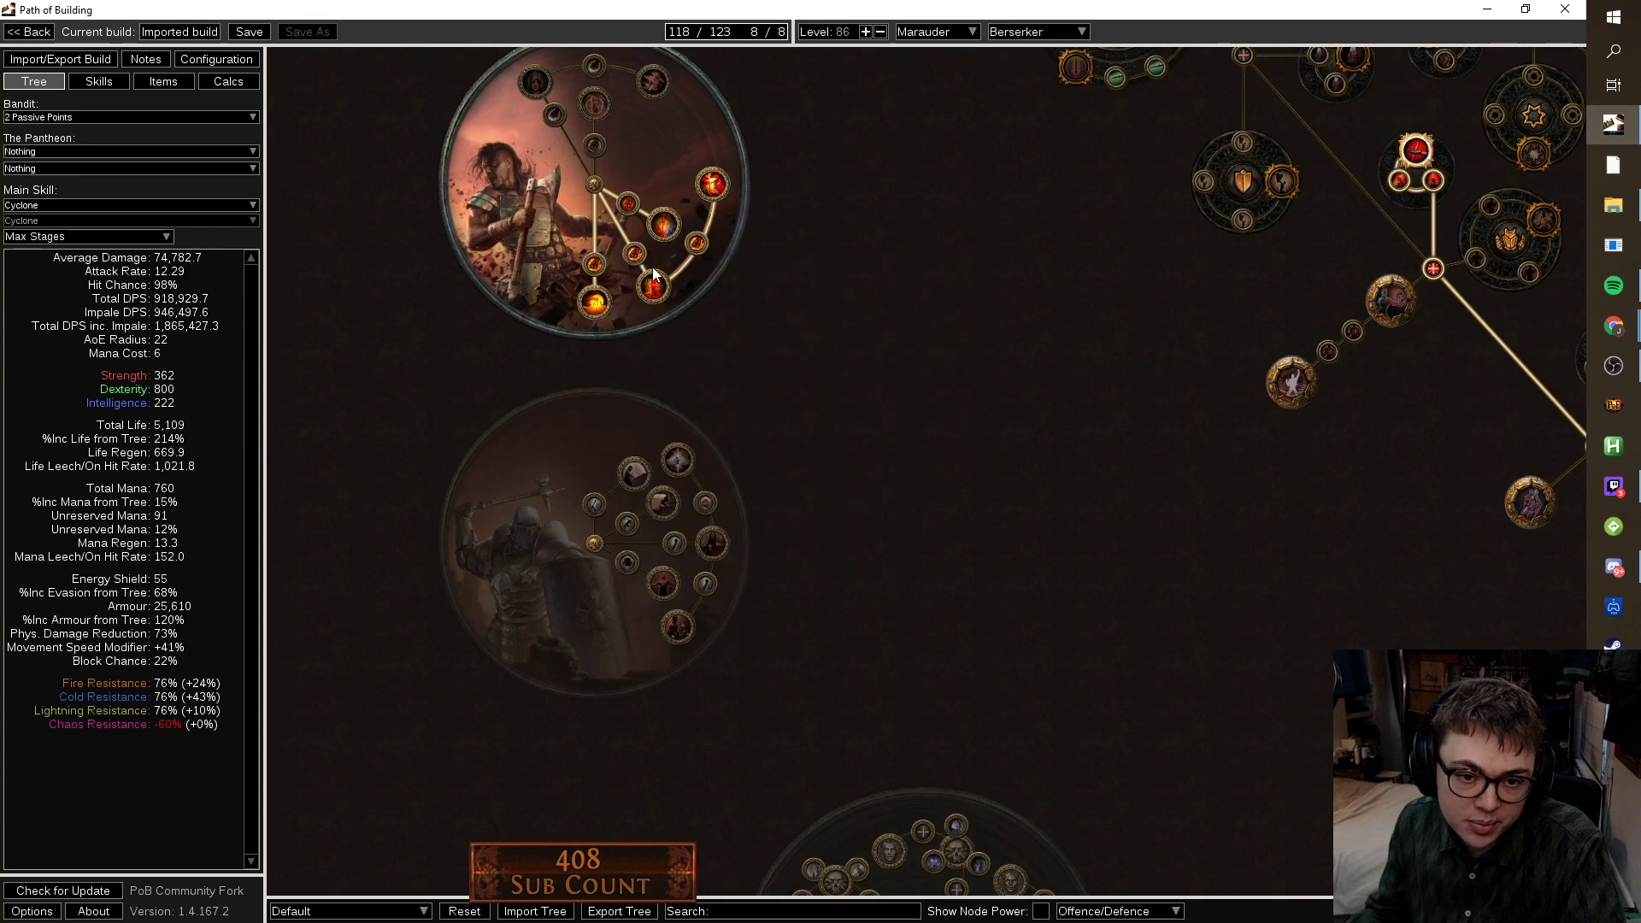
scroll(721, 193, "down", 4)
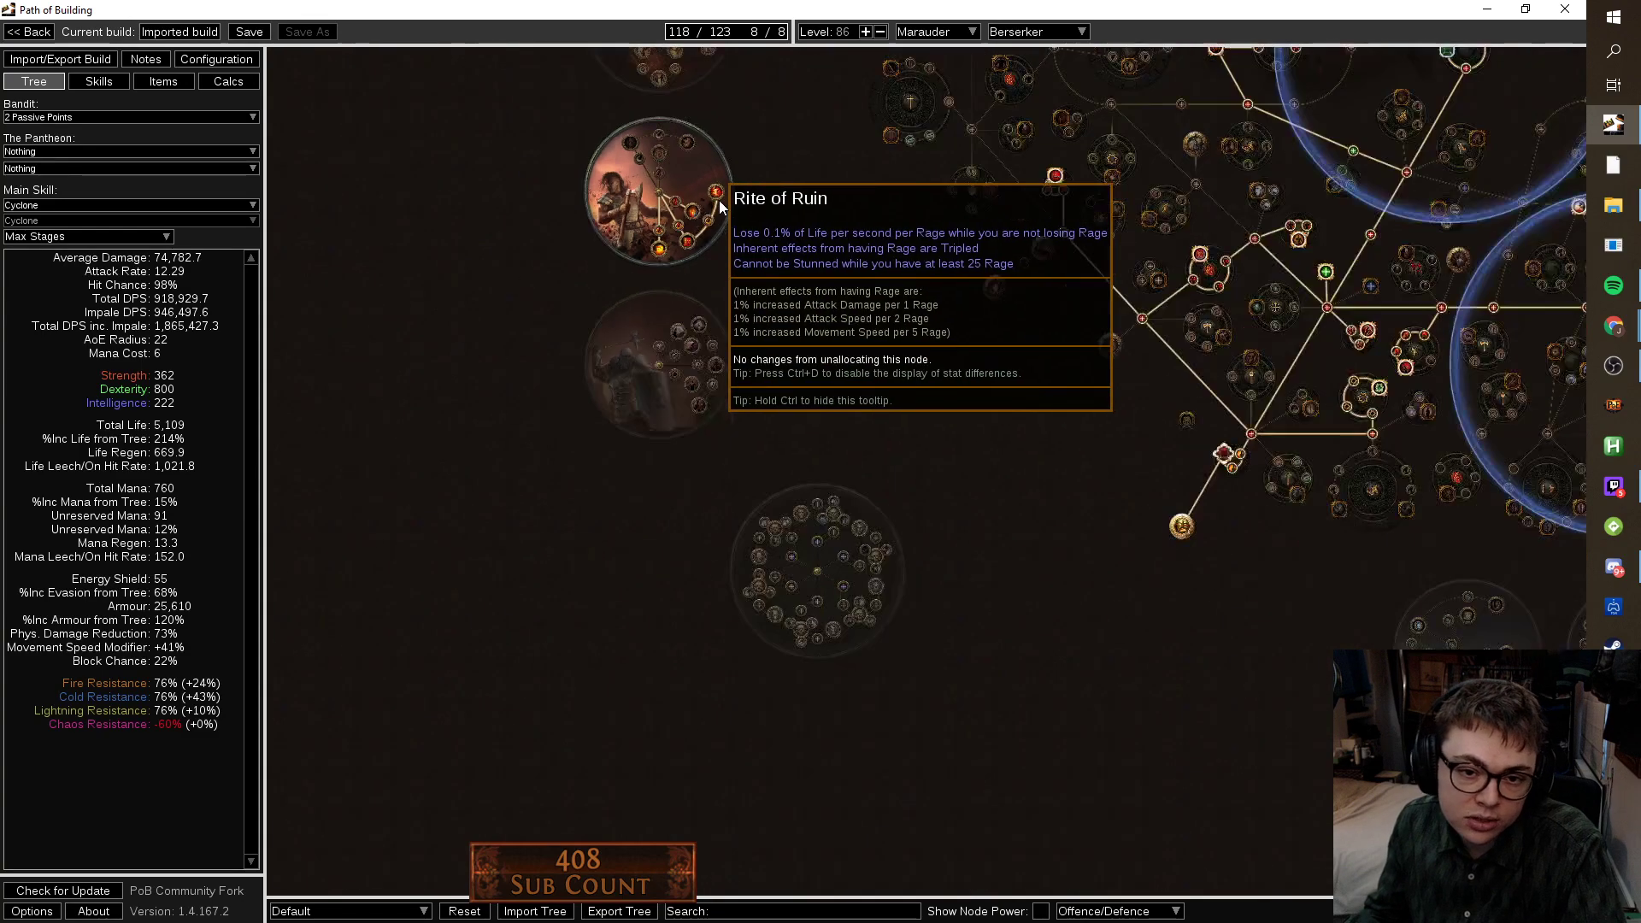
left_click(215, 59)
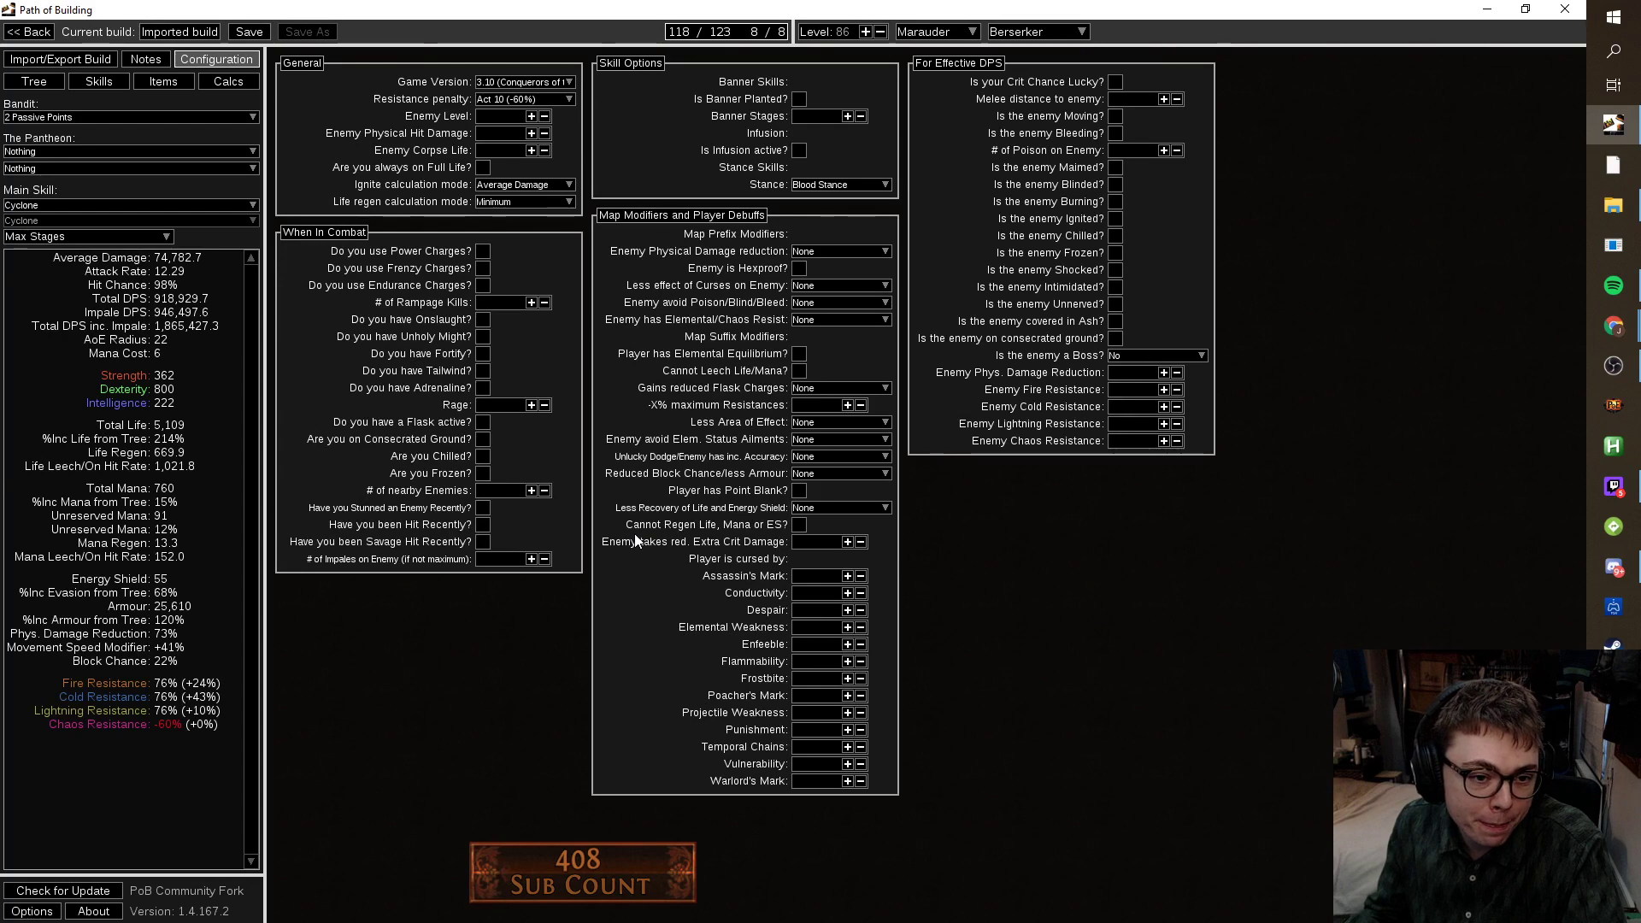
Enter 50 in the Rage field and mark the enemy as a Shaper/Guardian boss.
mouse_move(486, 407)
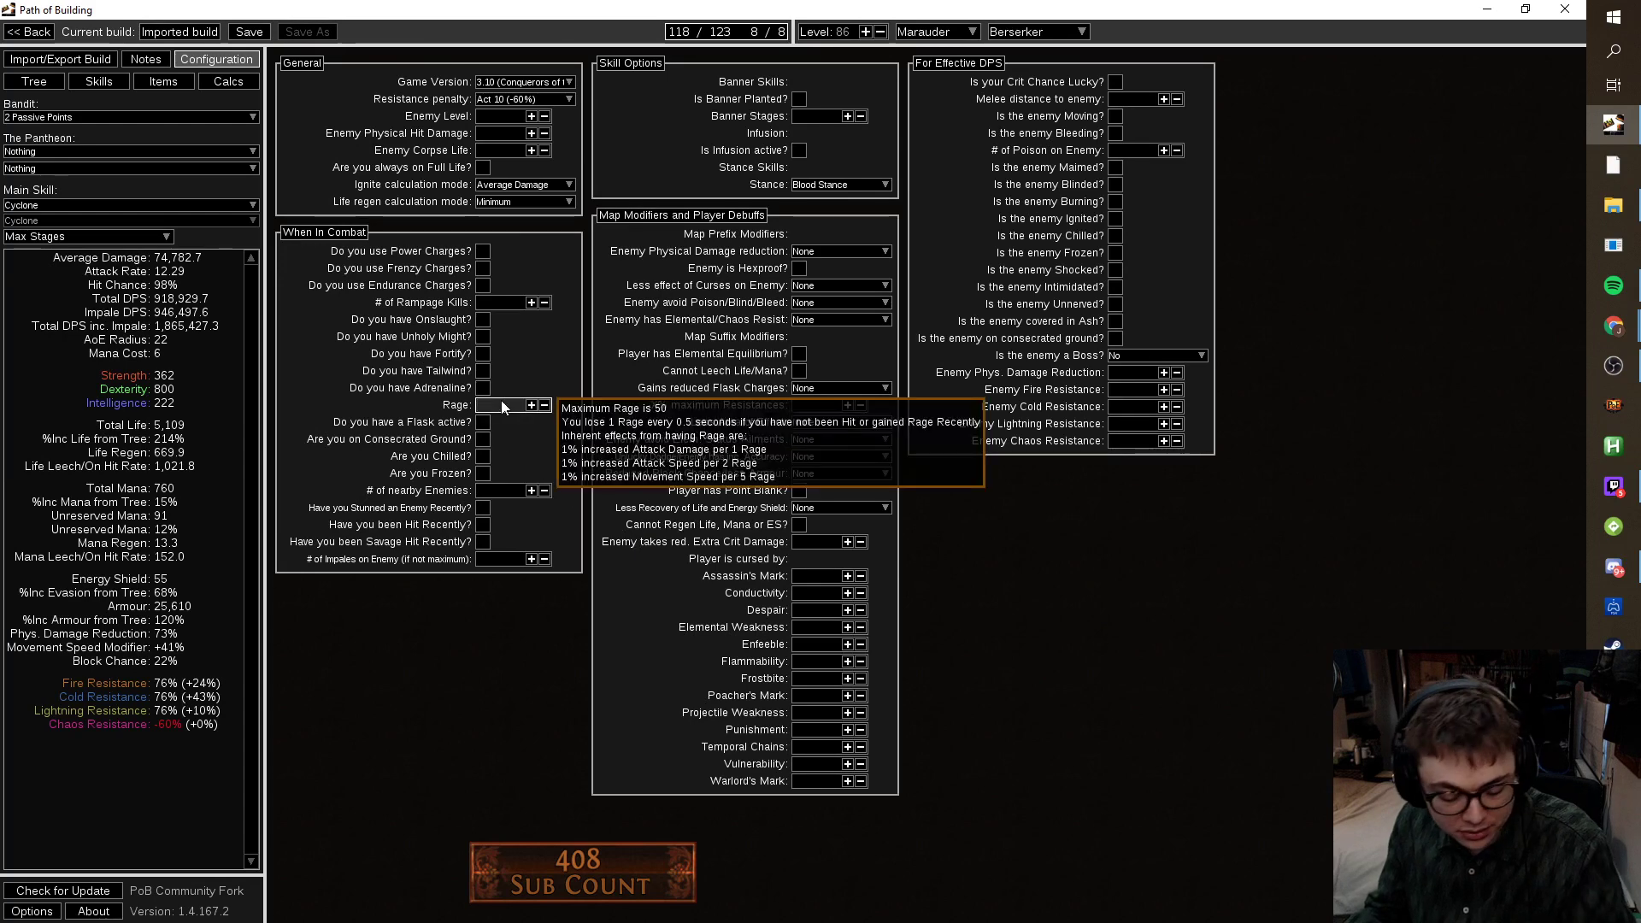
left_click(503, 407)
type("50")
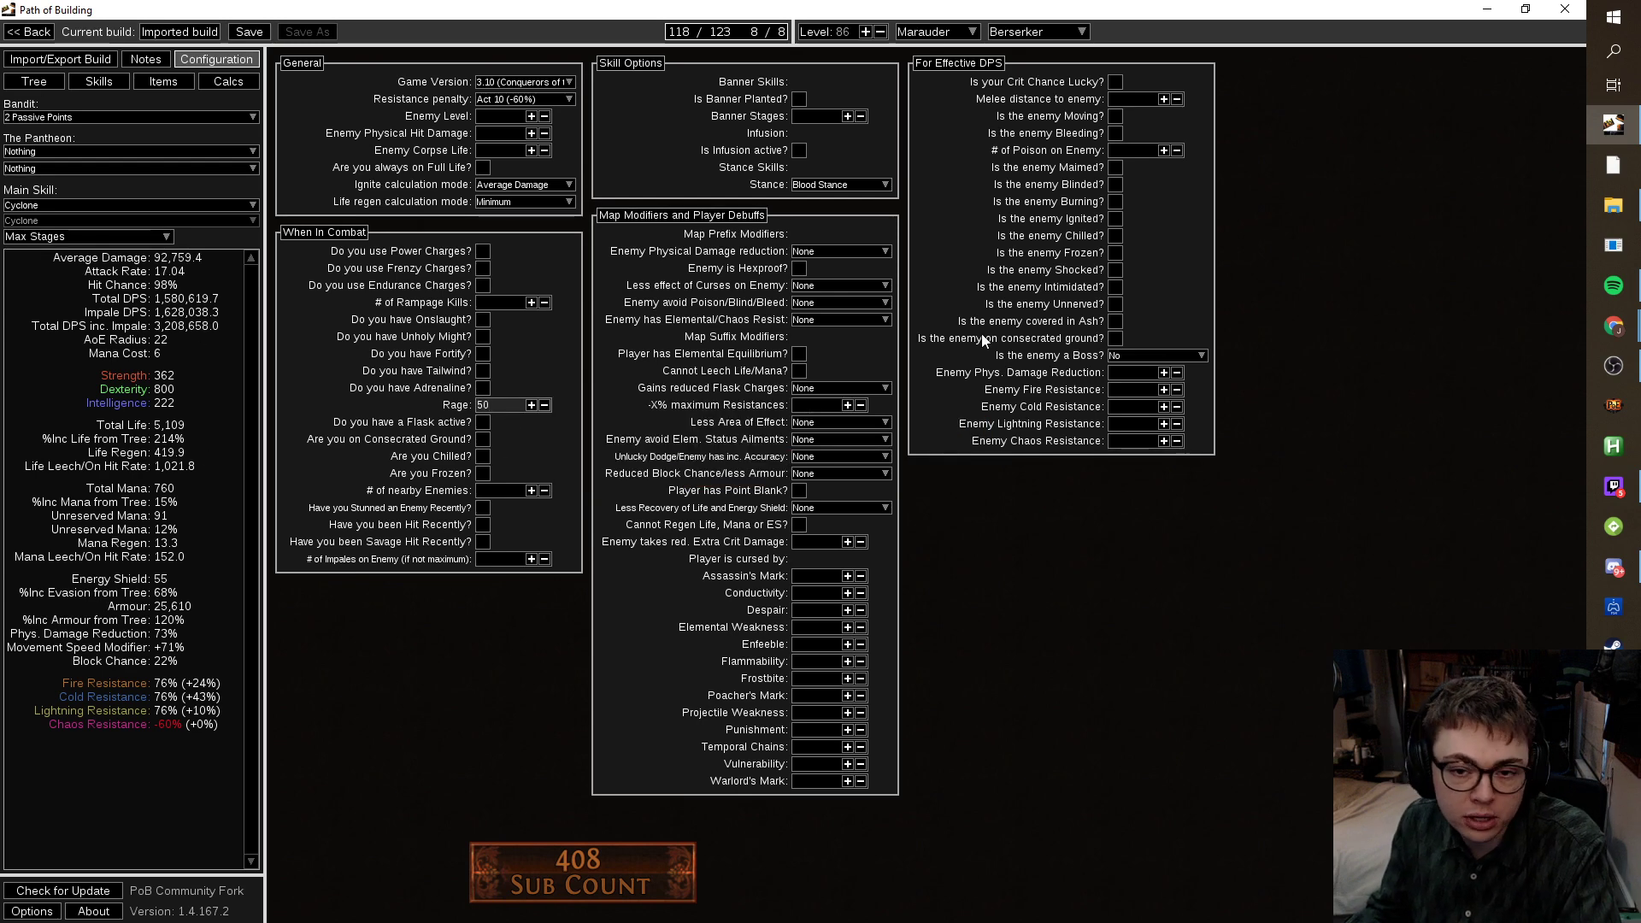
left_click(1156, 355)
left_click(1137, 389)
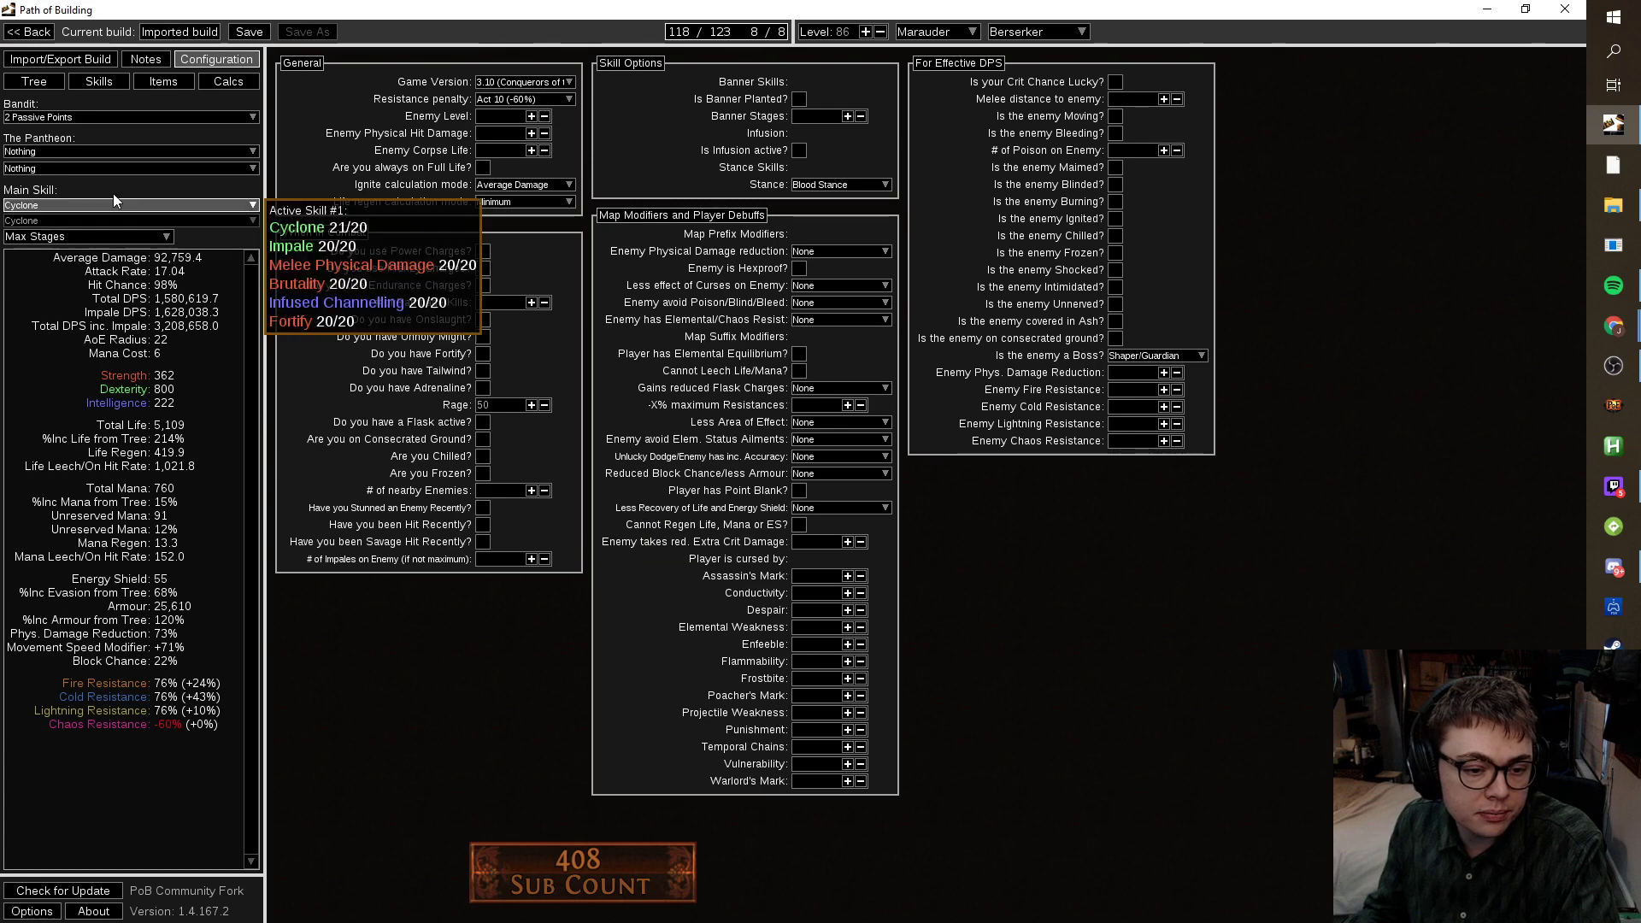
Craft a new item of type Jewel: Cluster, creating a Large Cluster Jewel.
left_click(36, 82)
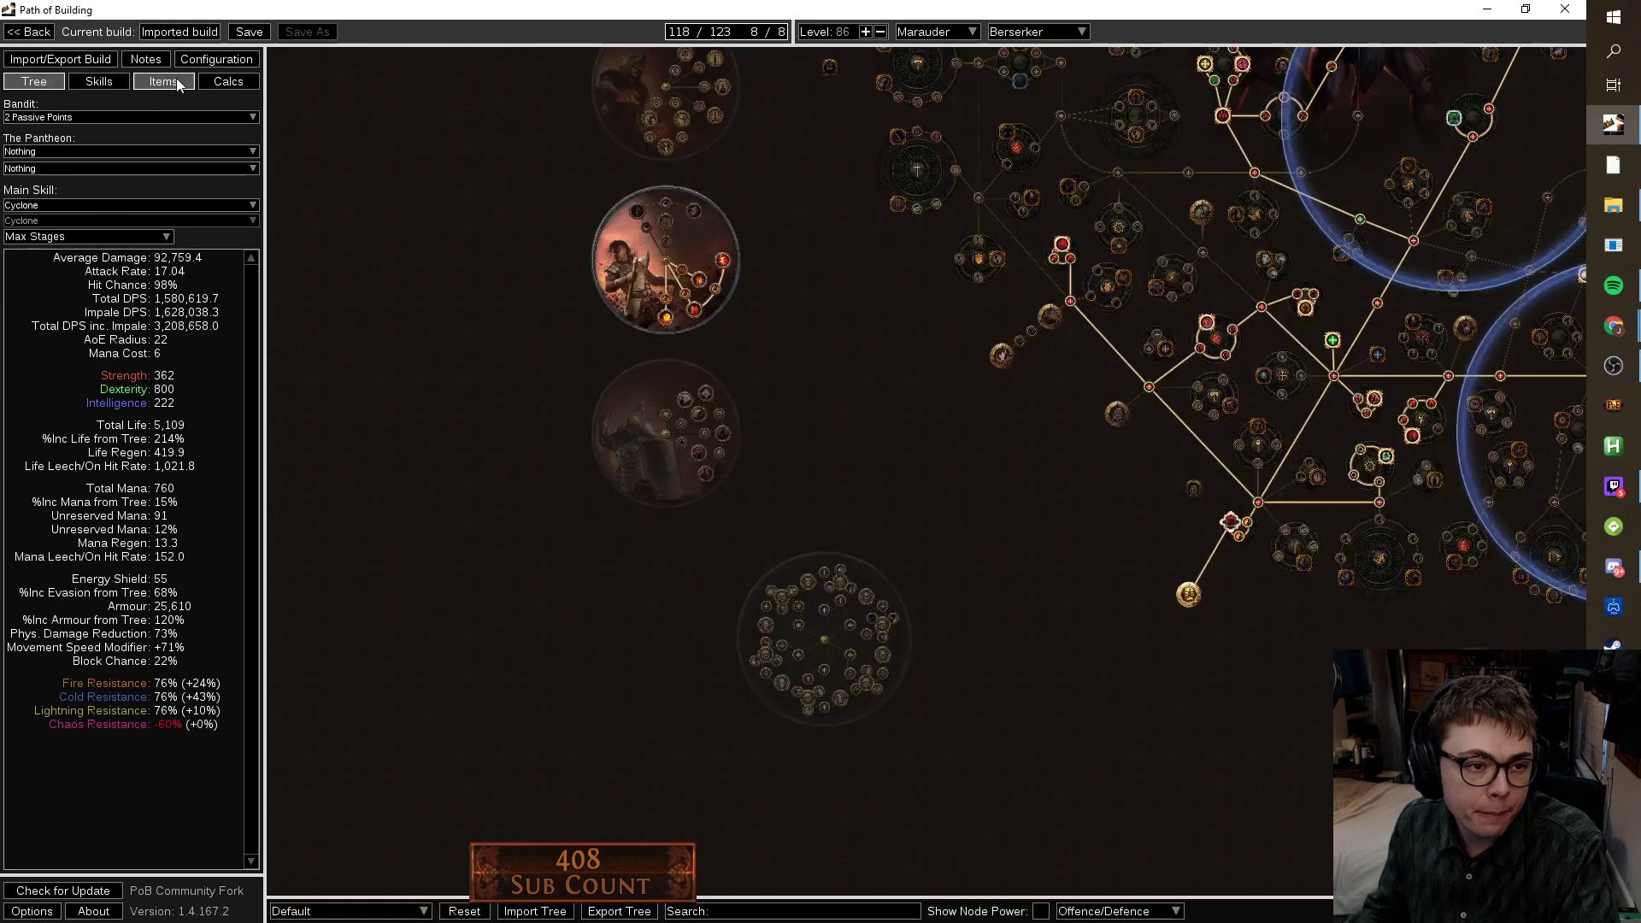
left_click(163, 82)
left_click(998, 85)
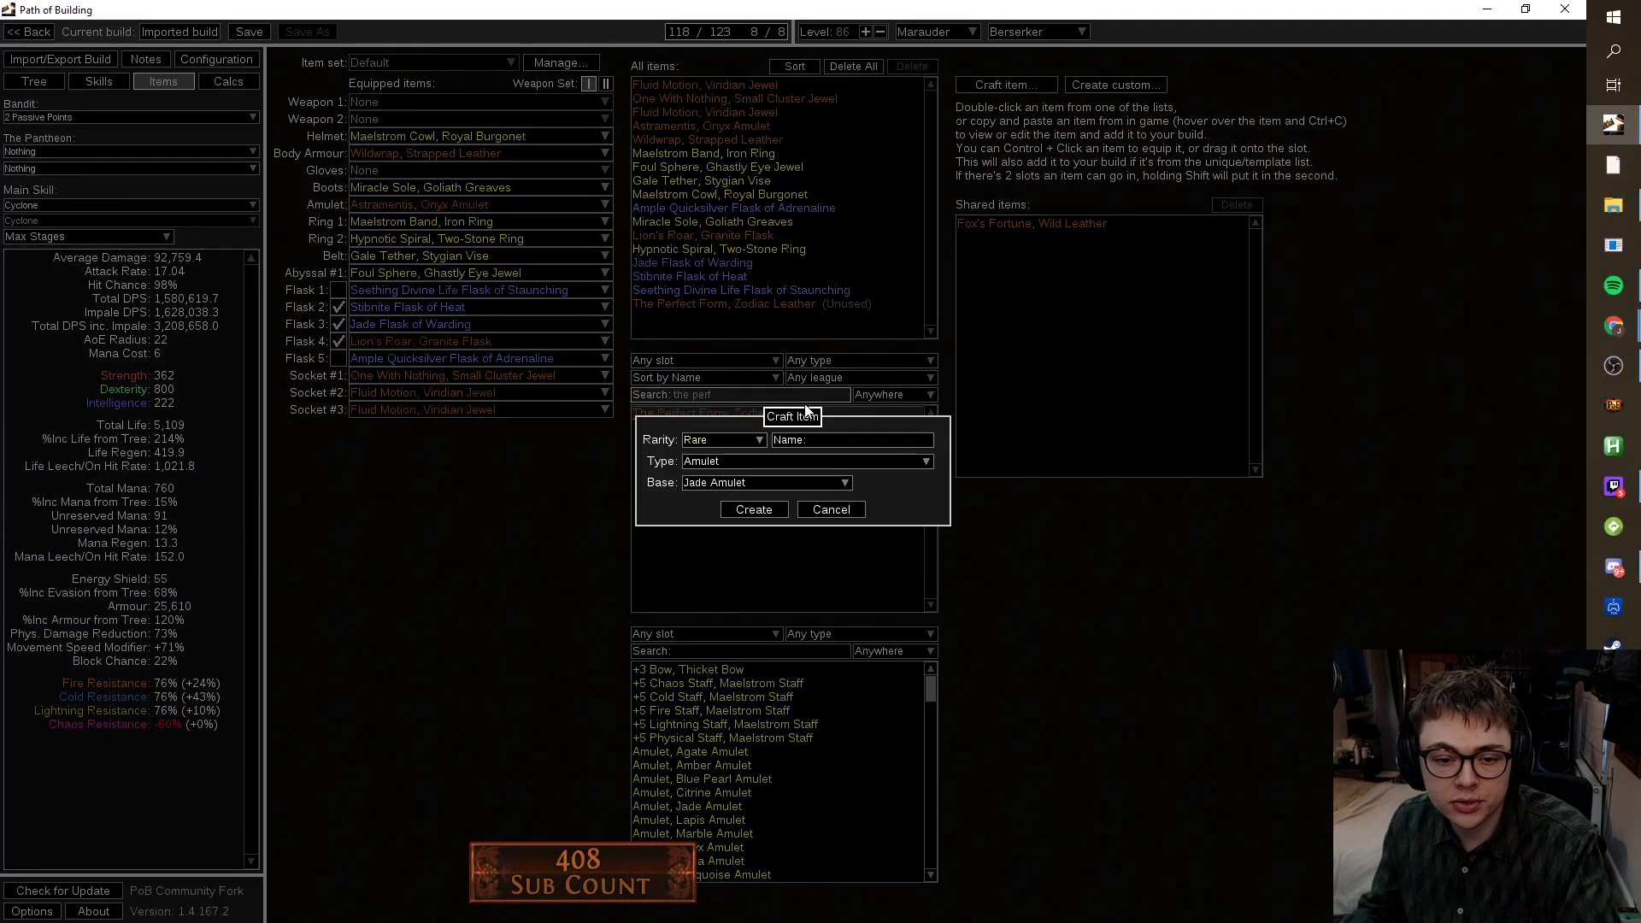
left_click(755, 477)
left_click(757, 465)
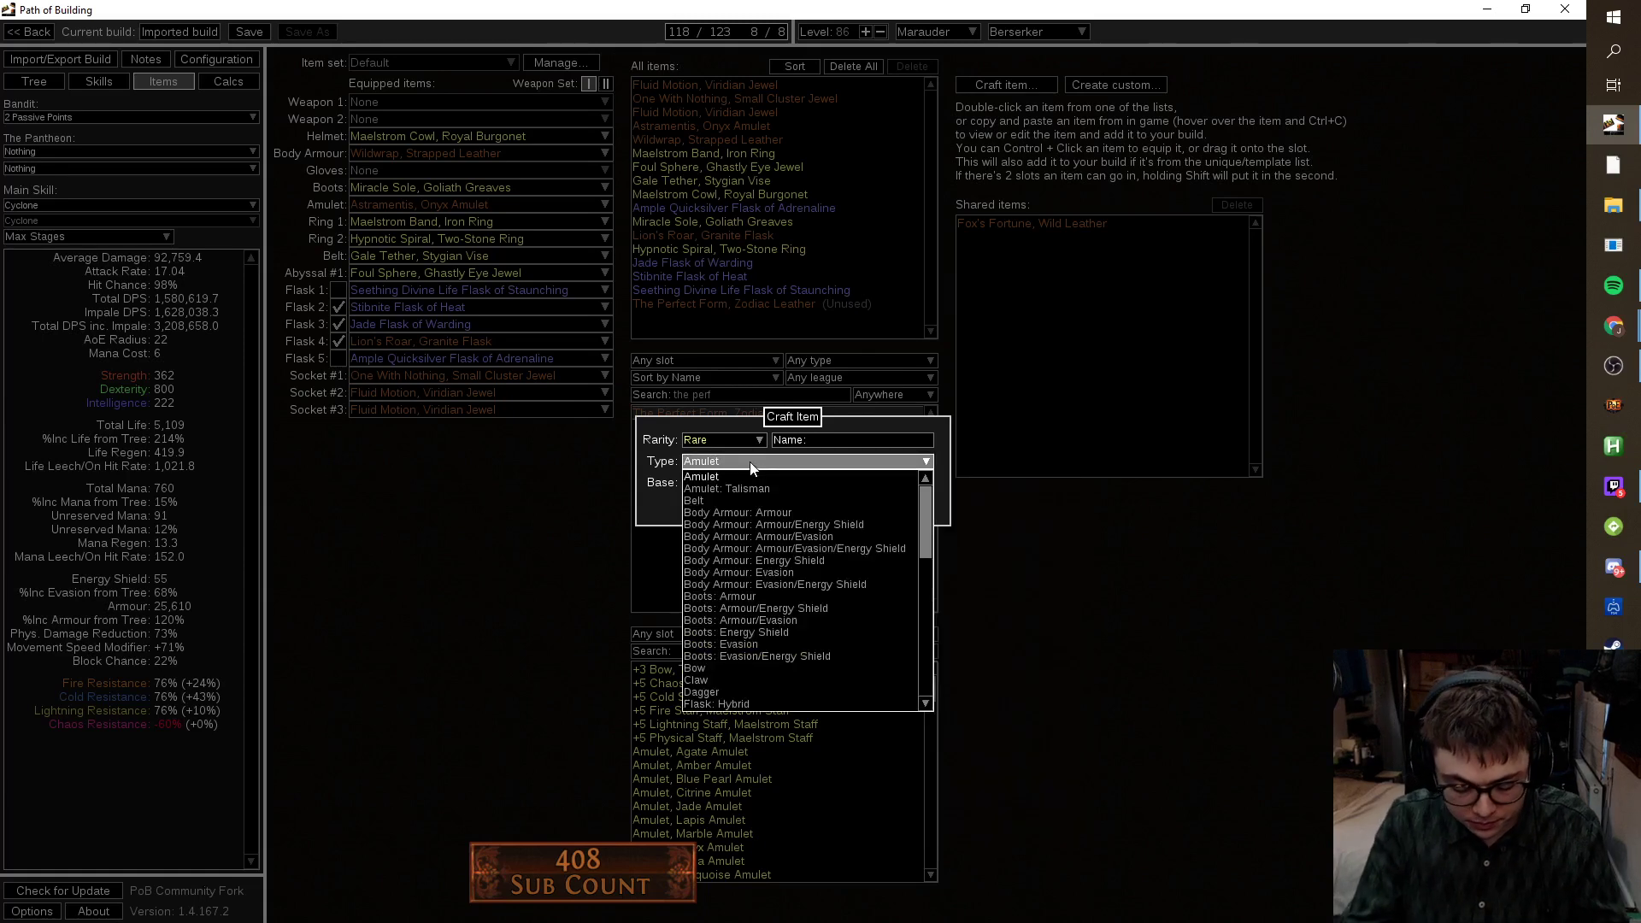
type("iwe")
key("BackSpace")
key("BackSpace")
key("BackSpace")
type("jew")
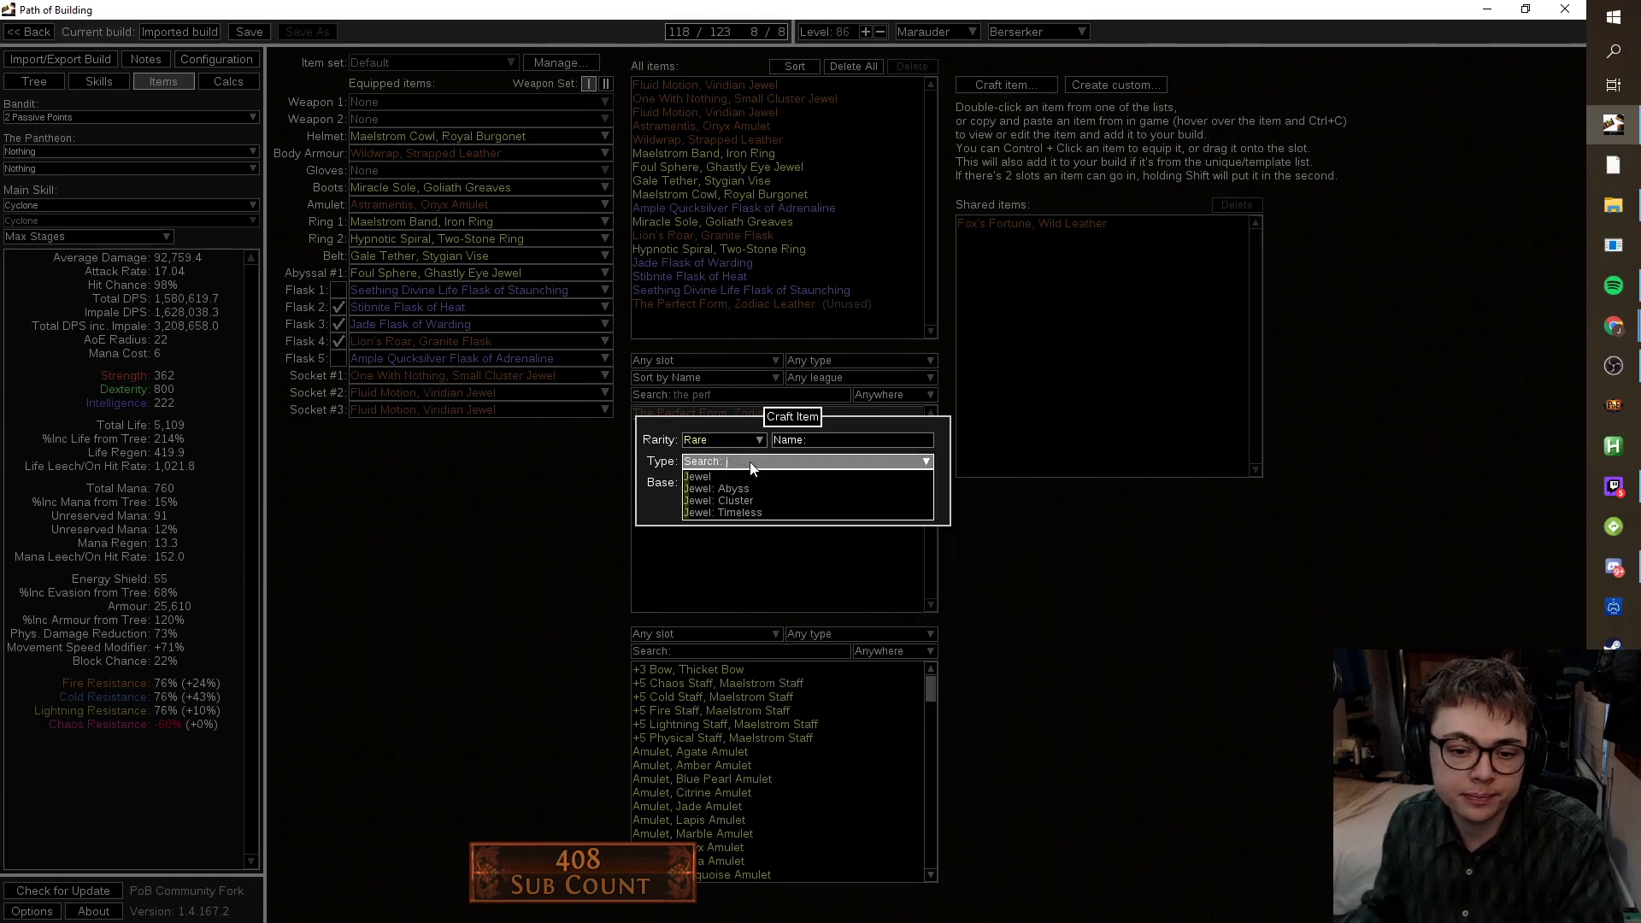
left_click(746, 494)
left_click(745, 505)
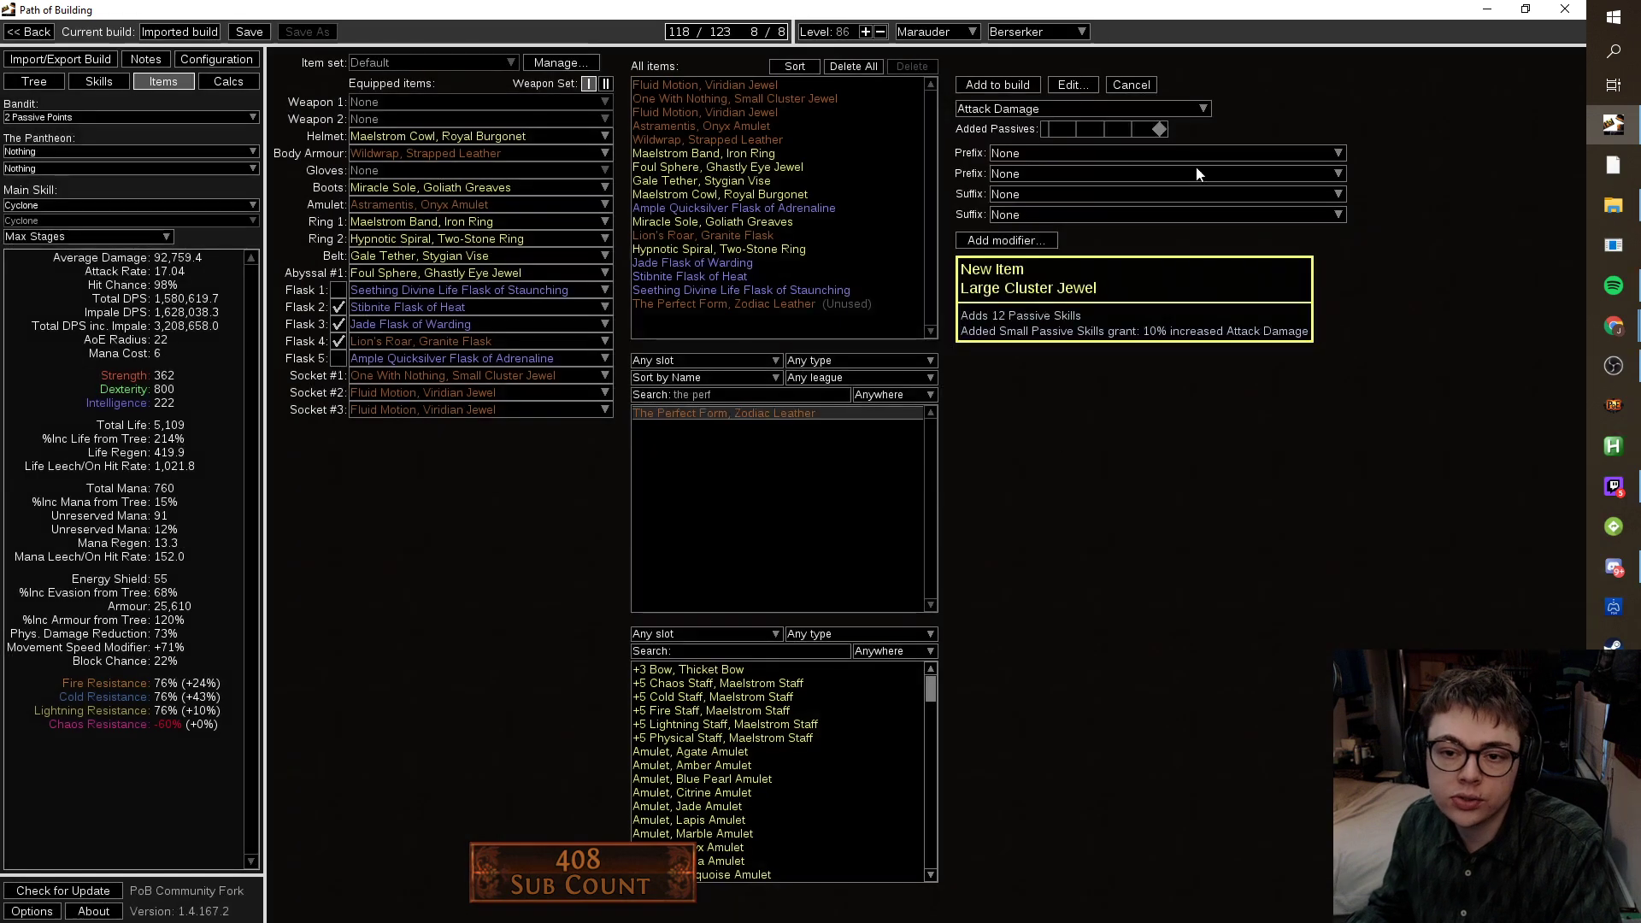
Set 8 added passives with Deep Cuts and, after trying others, Drive the Destruction.
left_click_drag(1168, 130, 1047, 130)
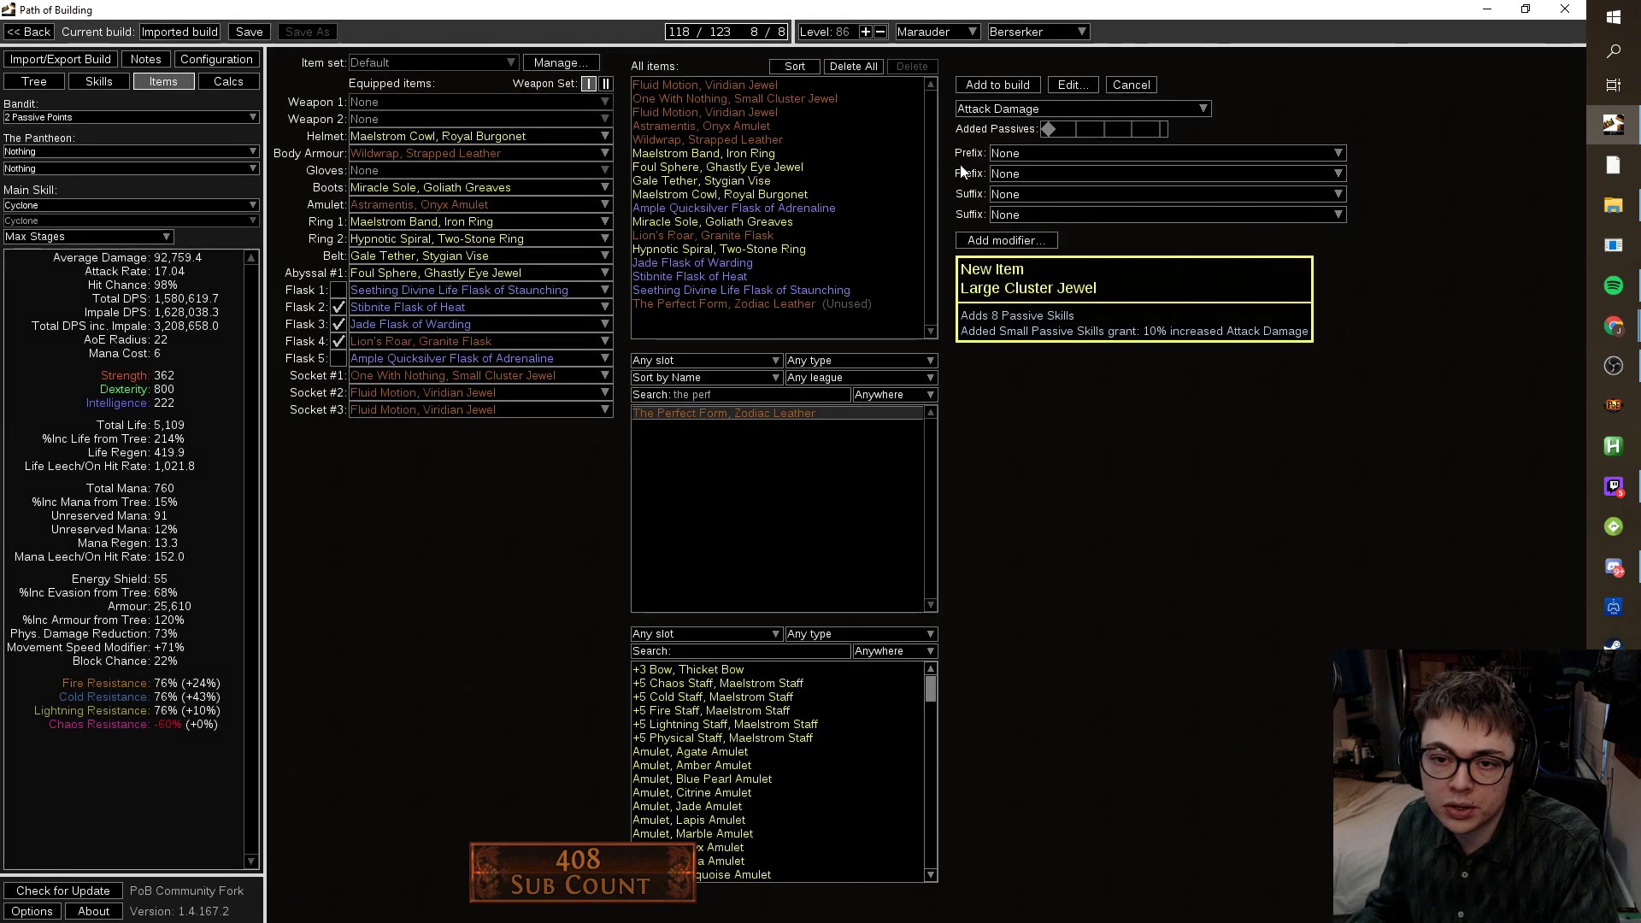
left_click(1089, 153)
left_click(1198, 360)
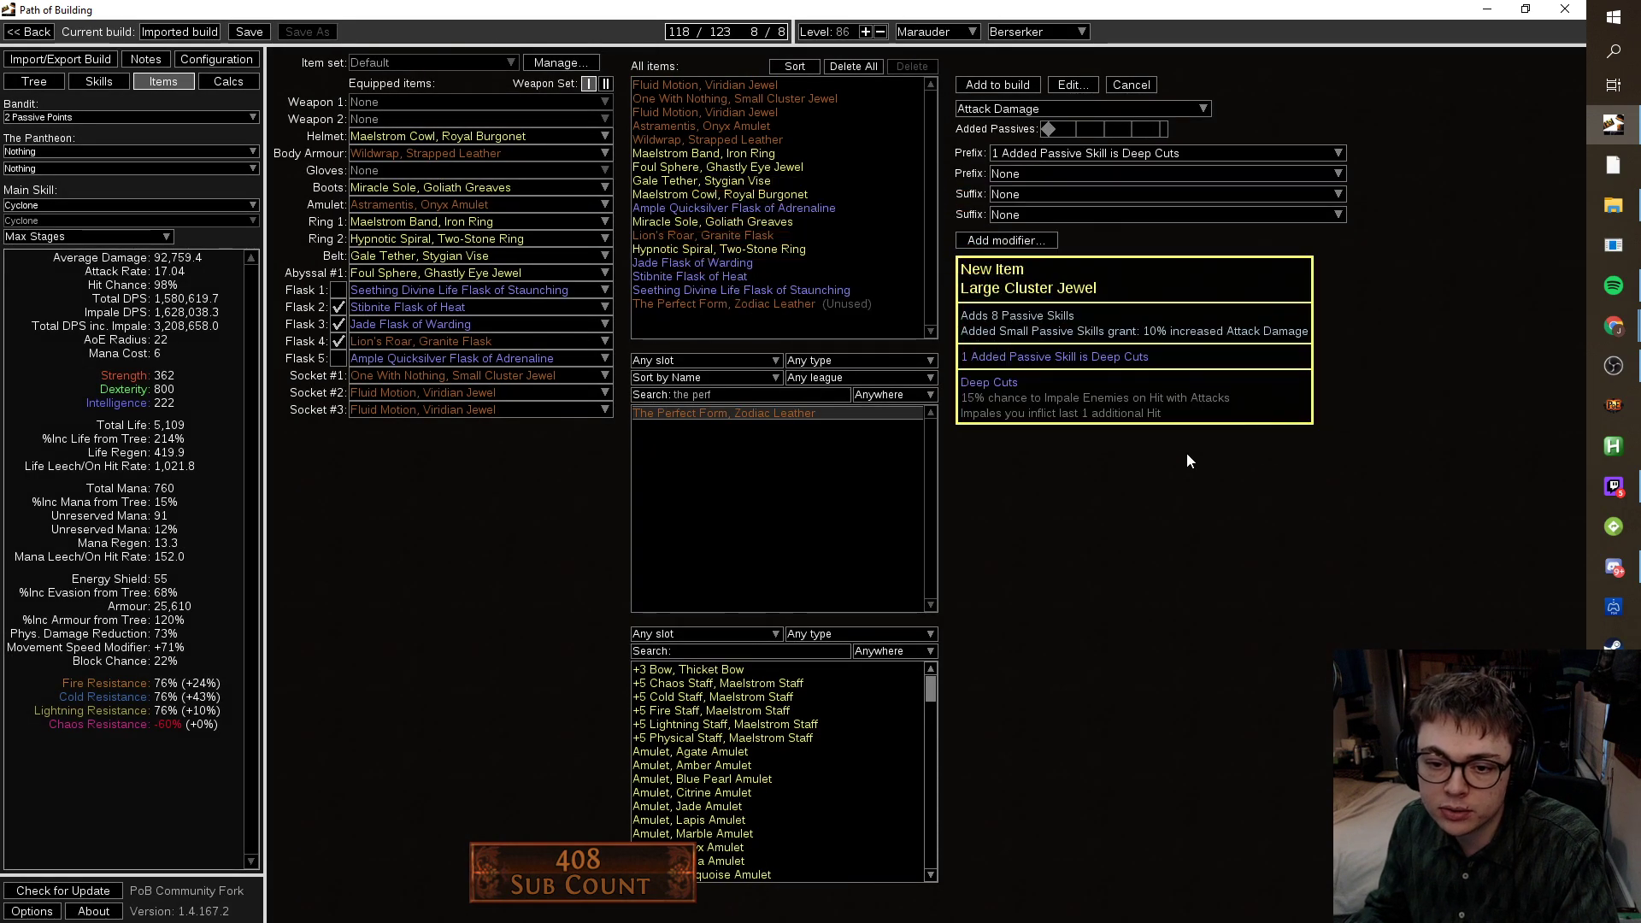
left_click(1039, 173)
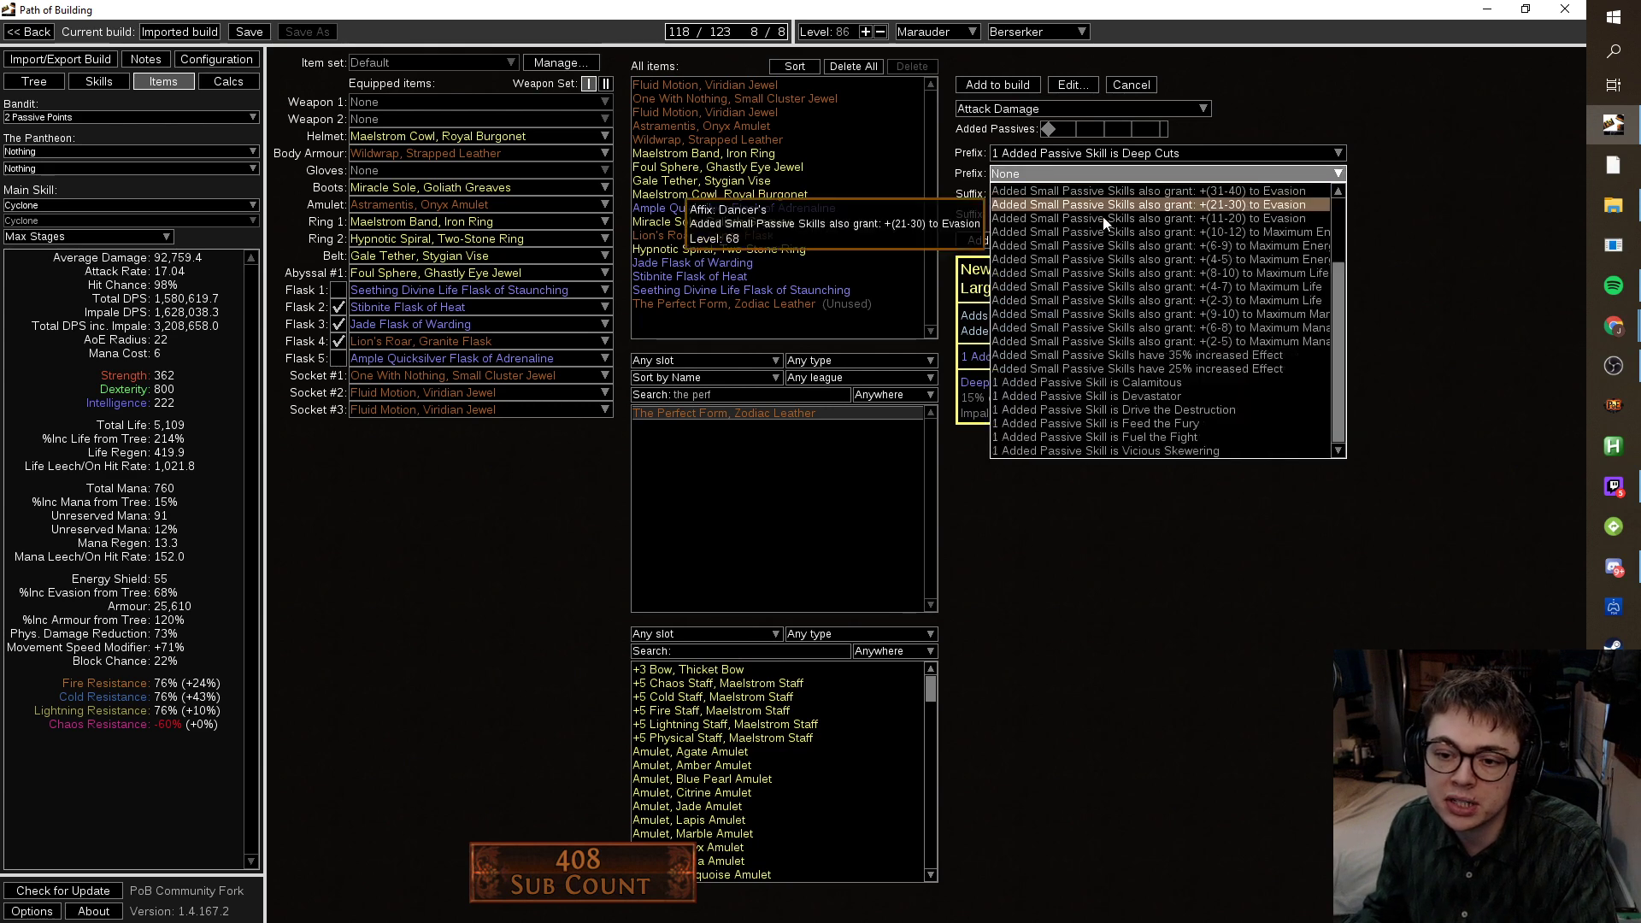
left_click(1191, 383)
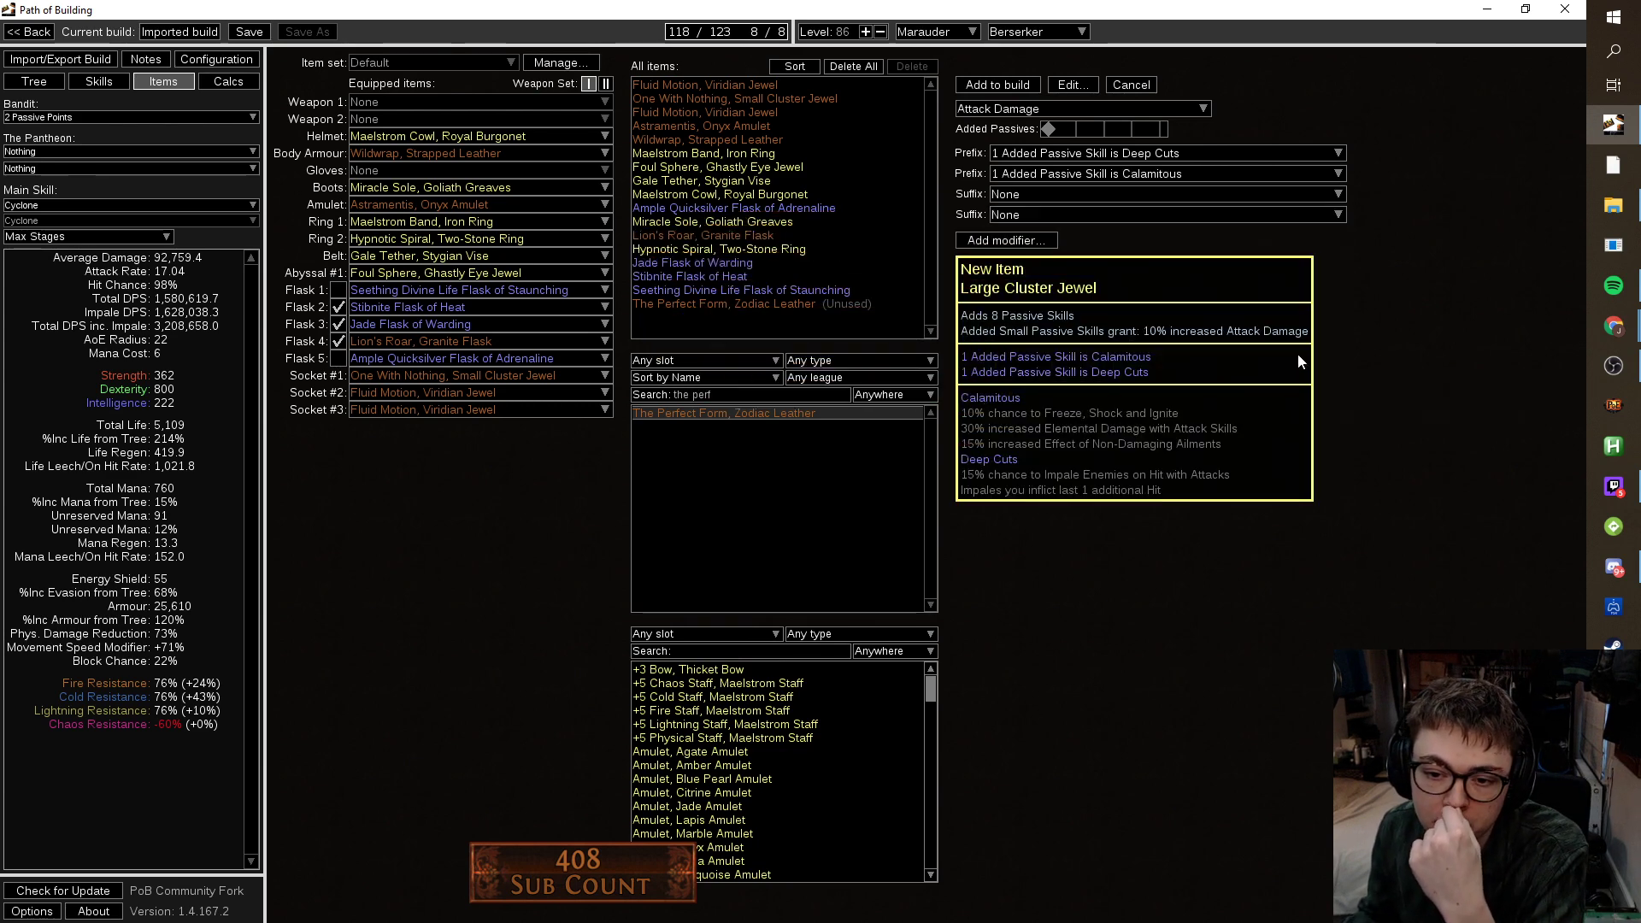
left_click(1162, 174)
left_click(1203, 396)
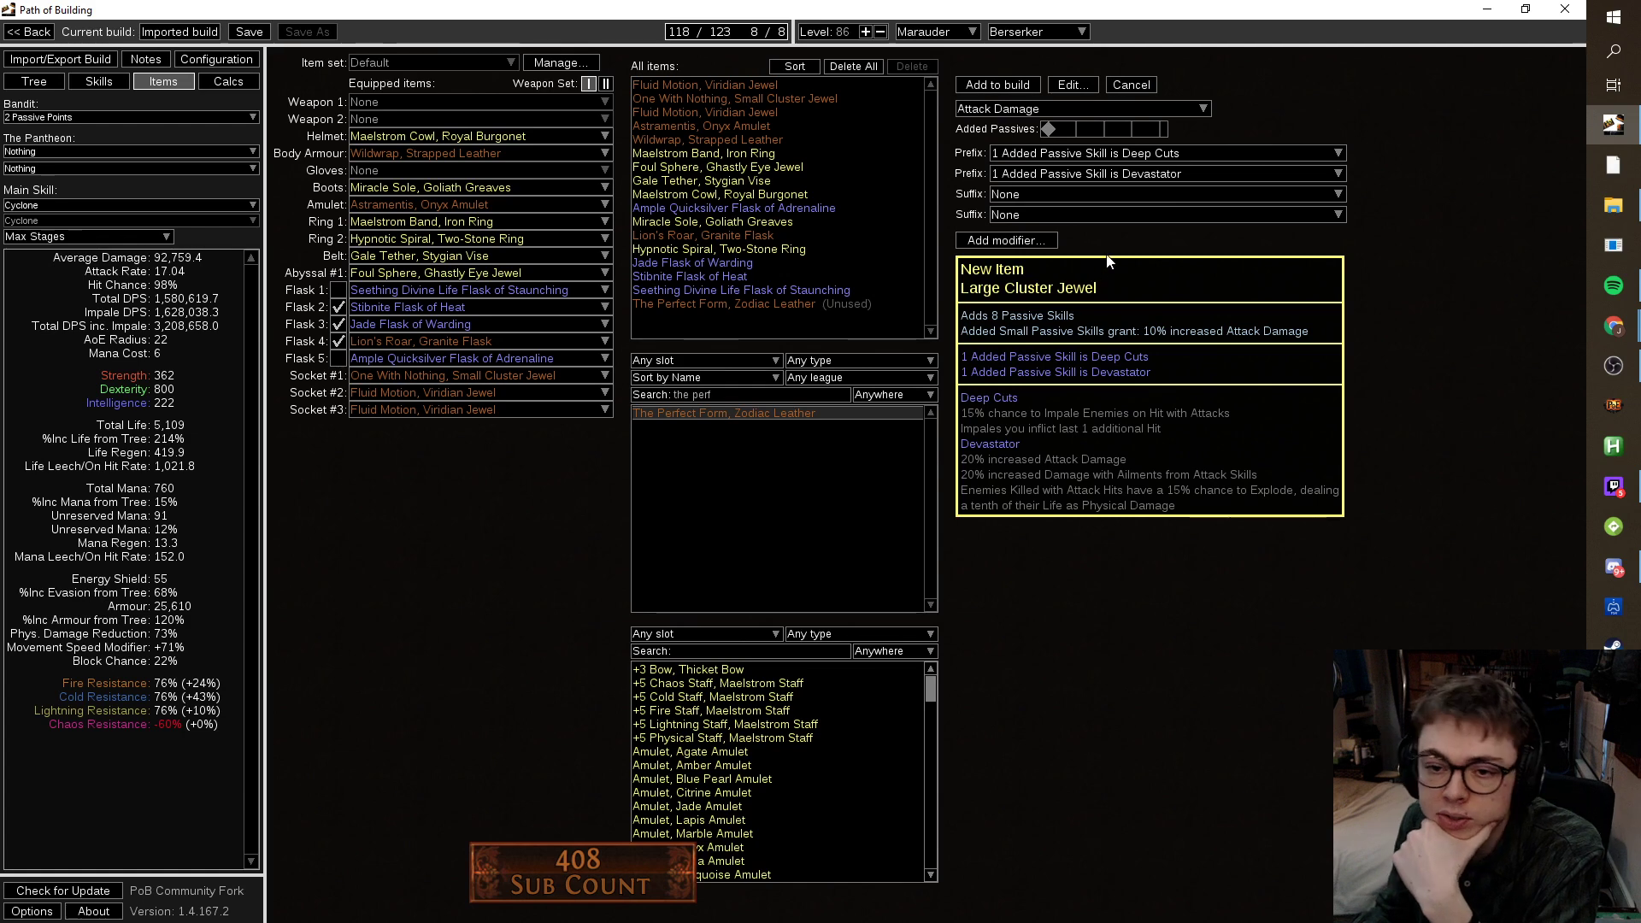
left_click(1106, 174)
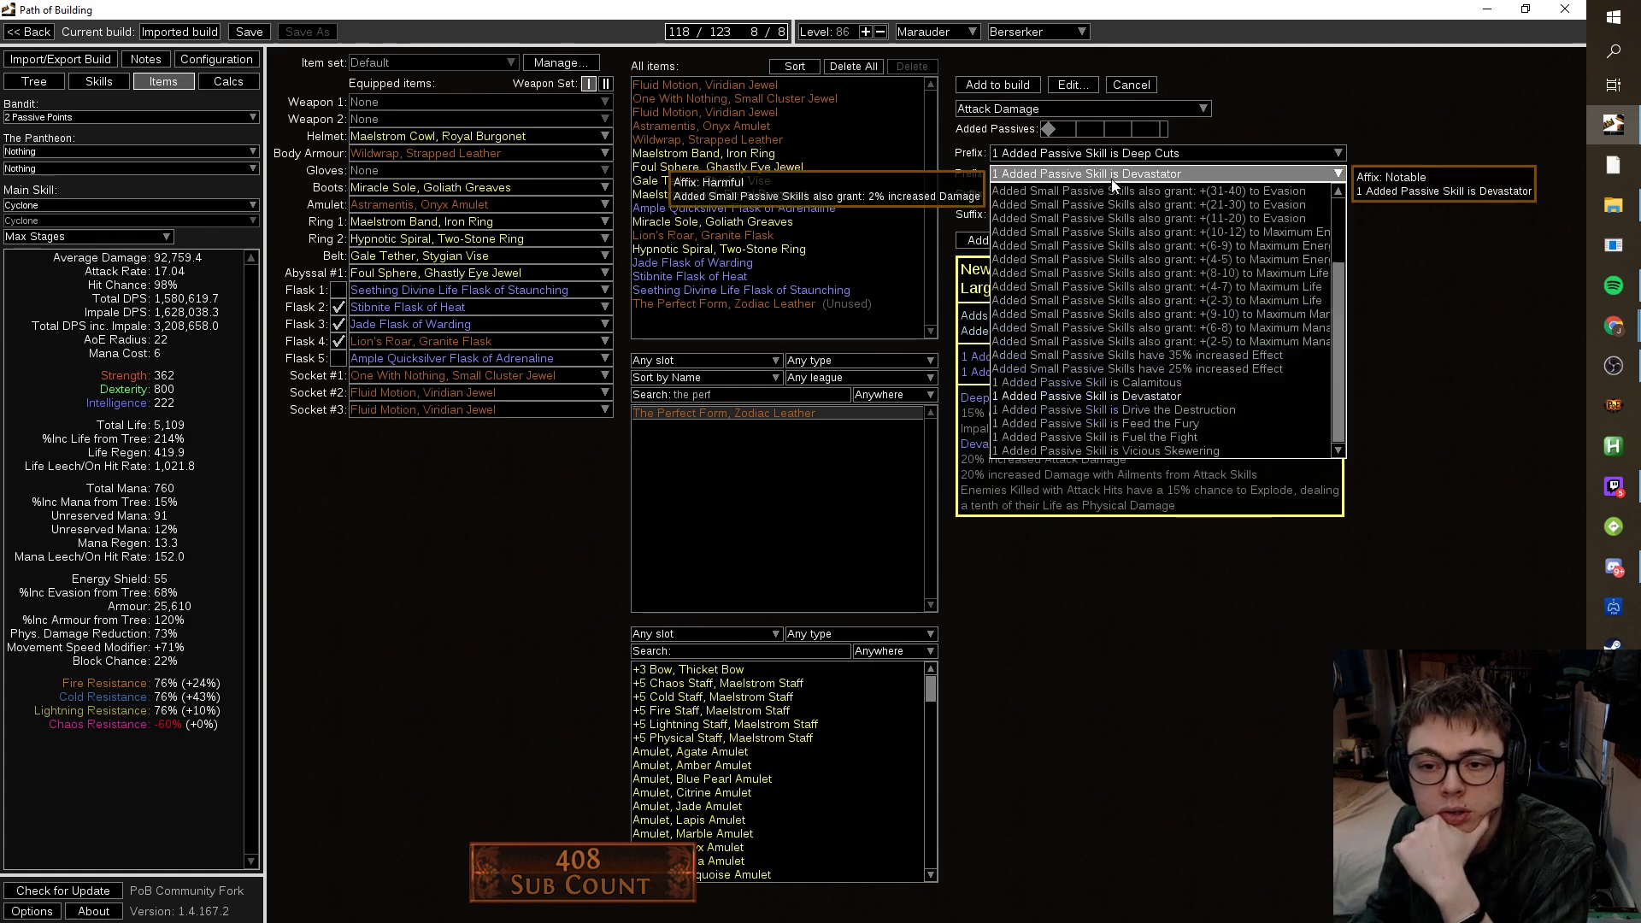
left_click(1239, 411)
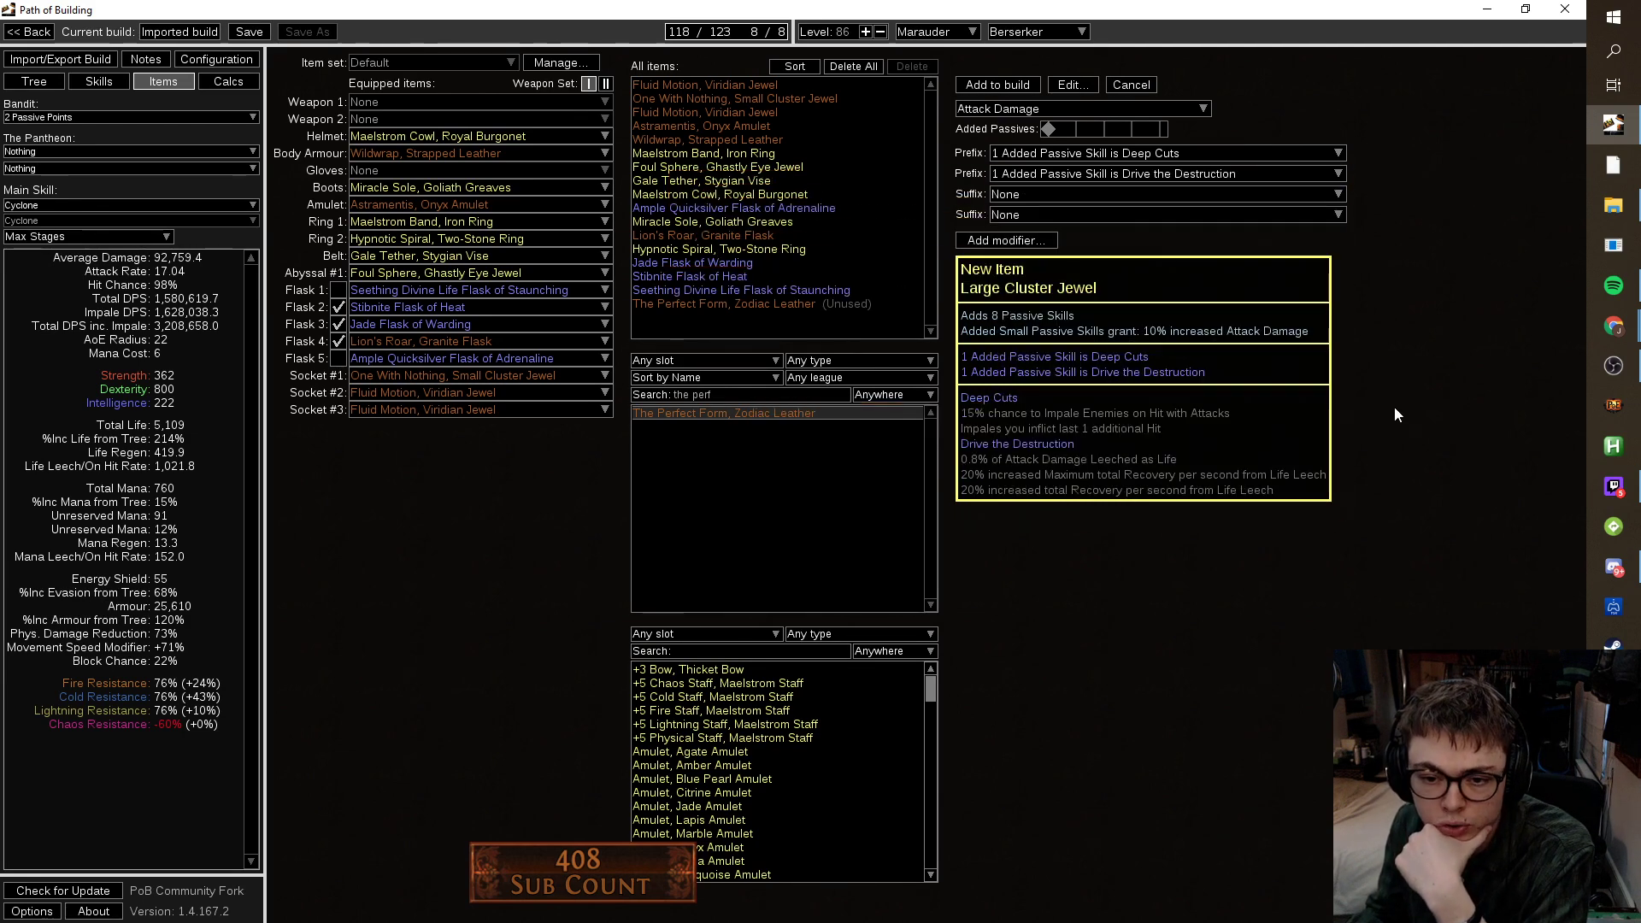
Check the tree's jewel sockets and try Feed the Fury, then Fuel the Fight, as second notable.
left_click(34, 81)
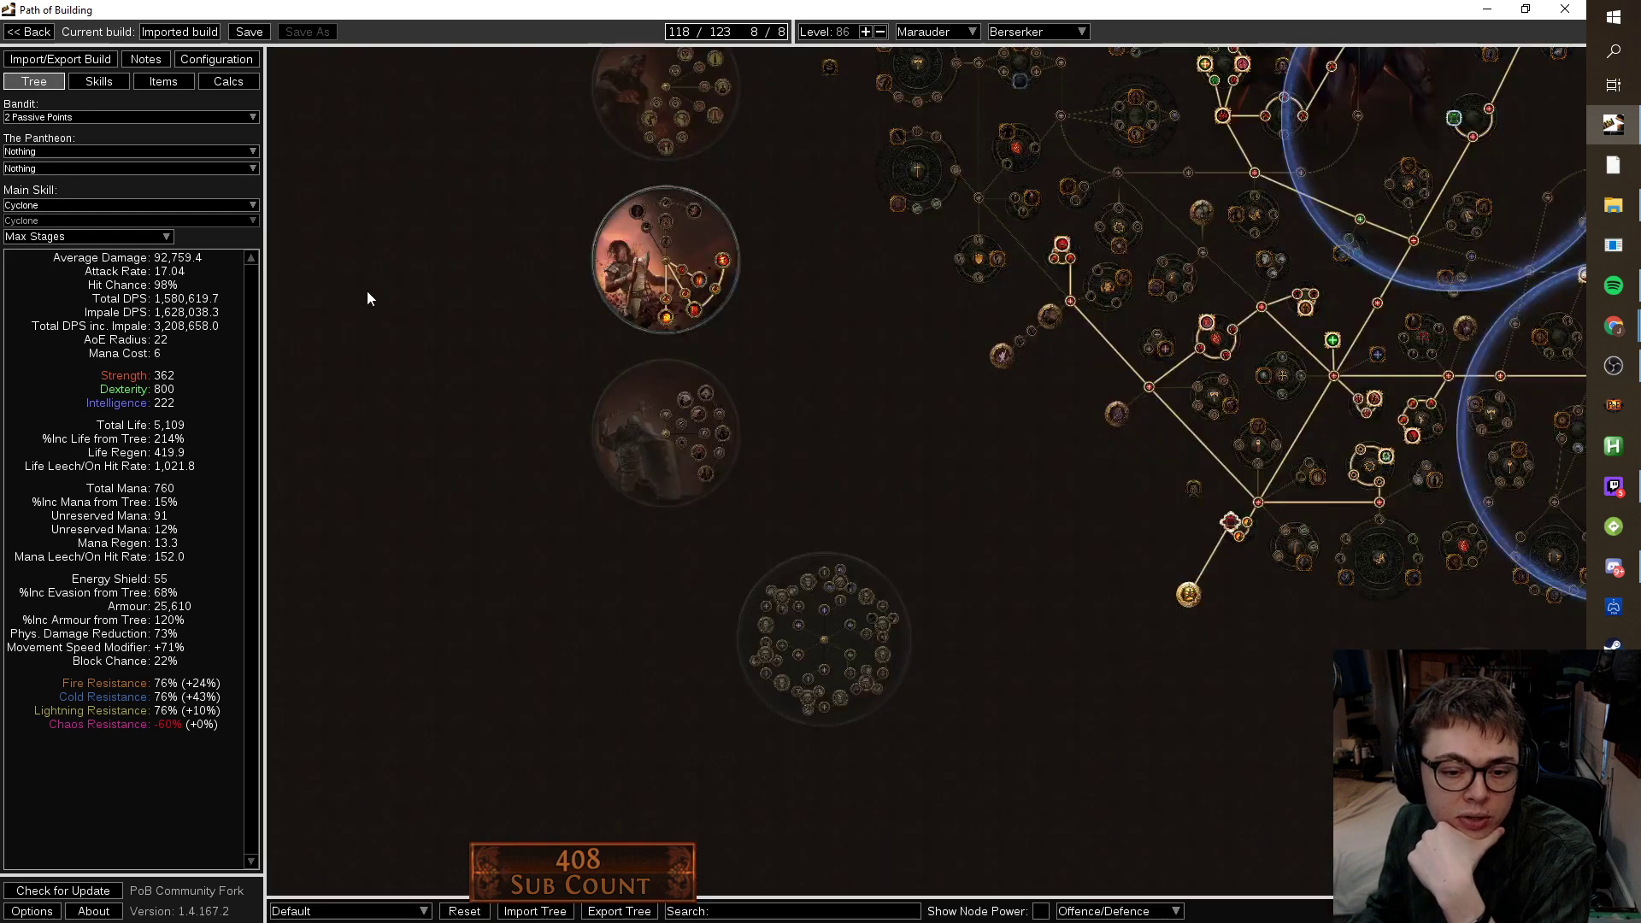
left_click_drag(900, 340, 584, 547)
left_click(163, 81)
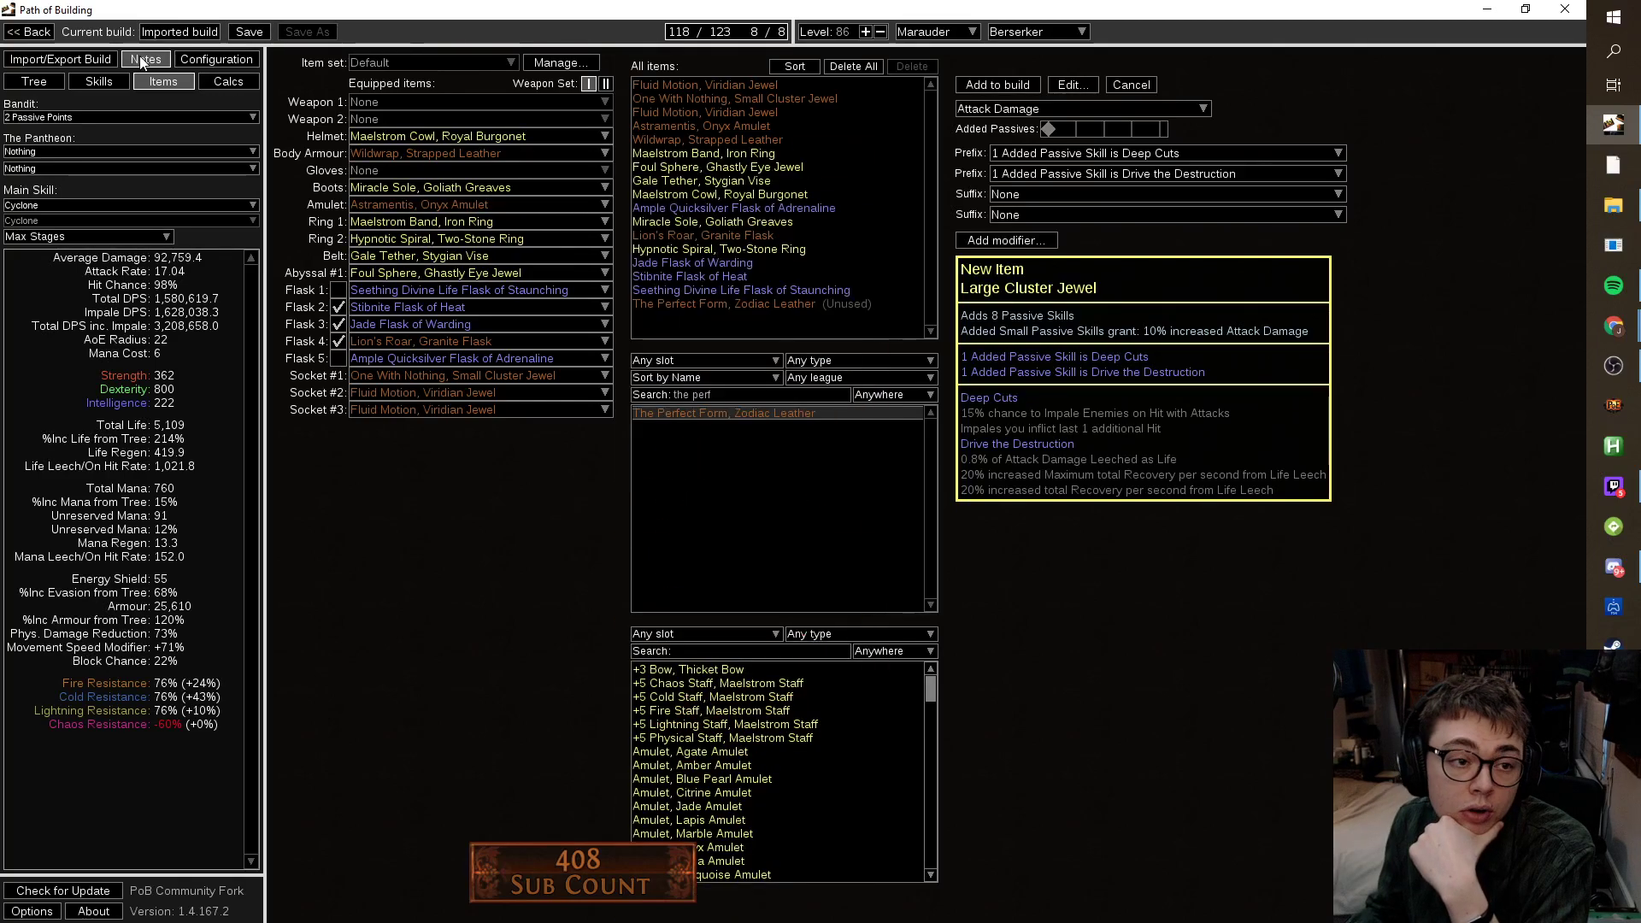
left_click(34, 81)
left_click(163, 81)
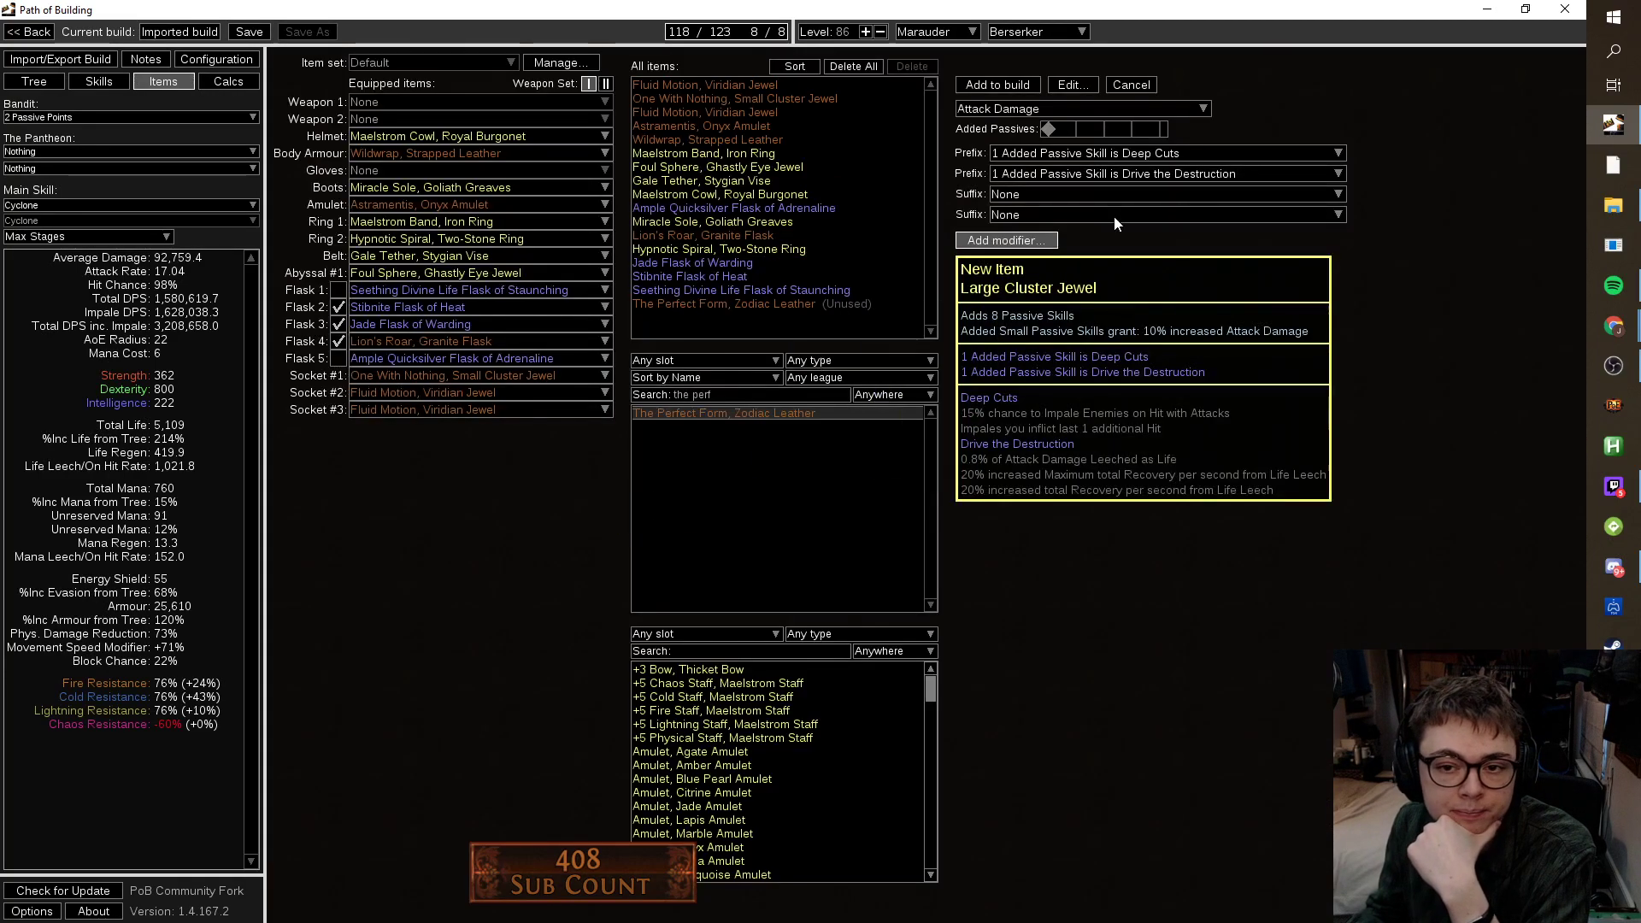
left_click(1151, 173)
left_click(1162, 426)
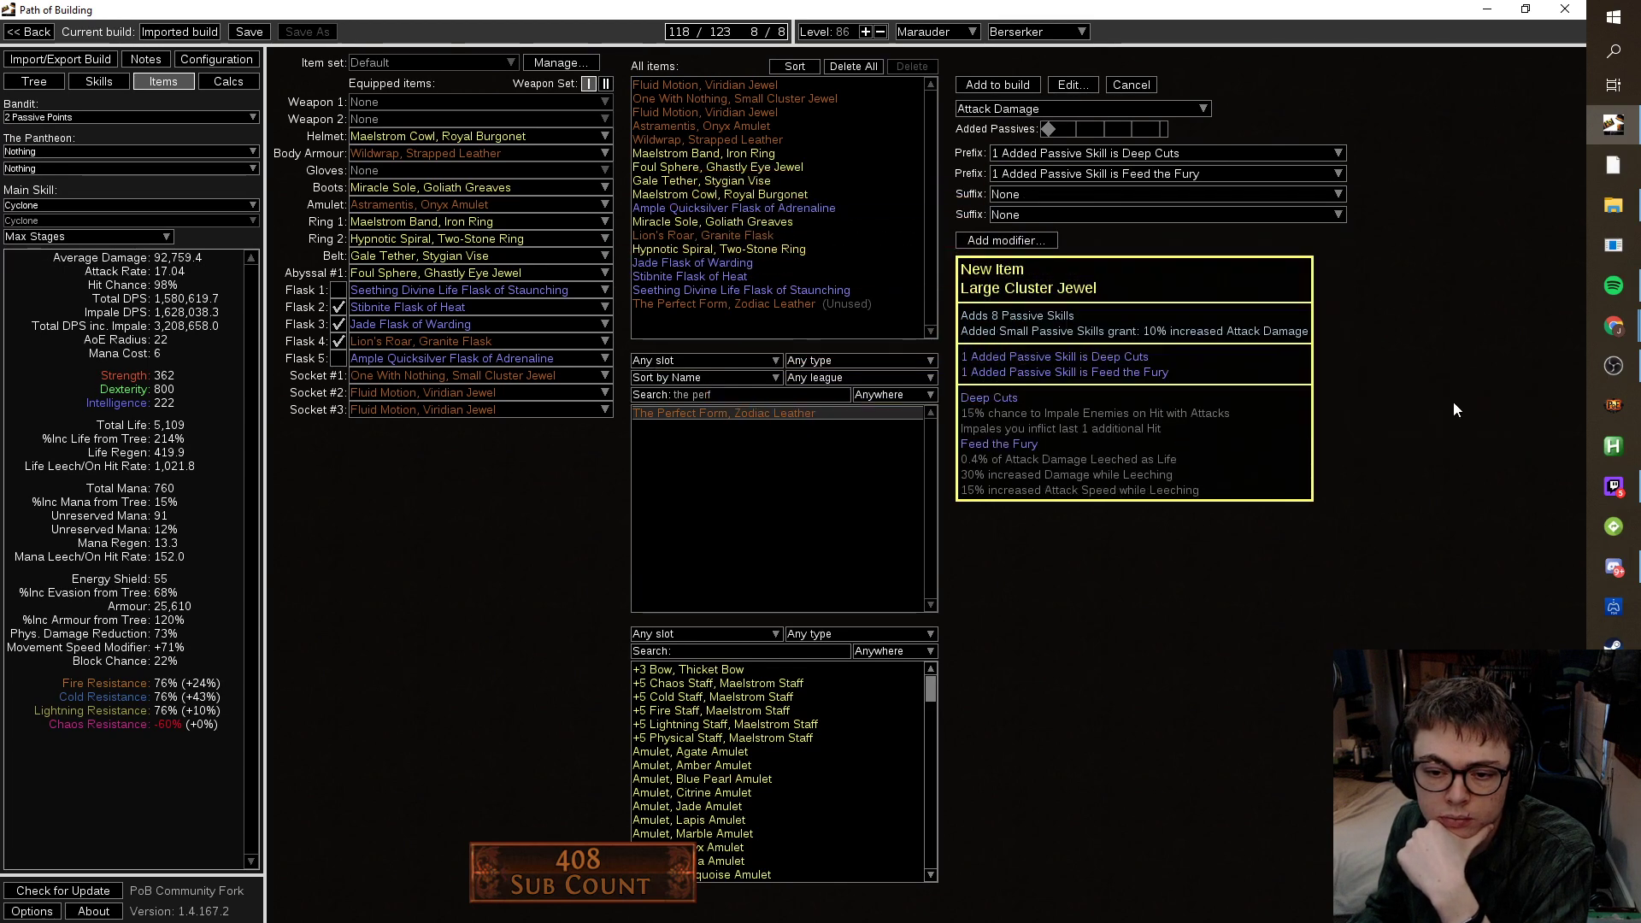
left_click(1110, 175)
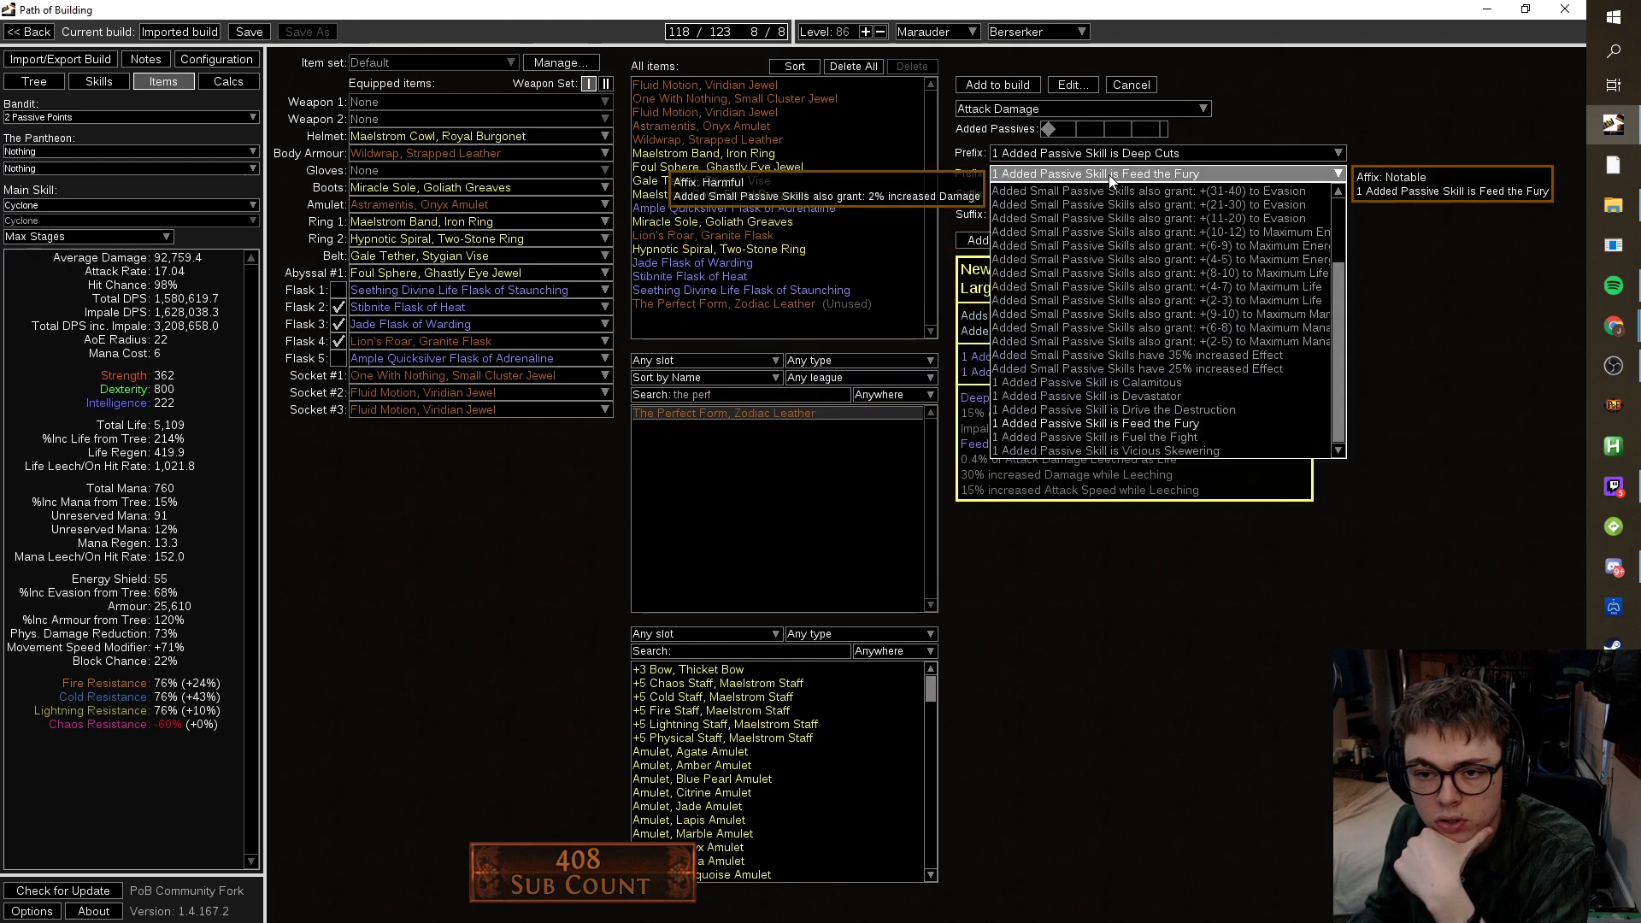
left_click(1163, 440)
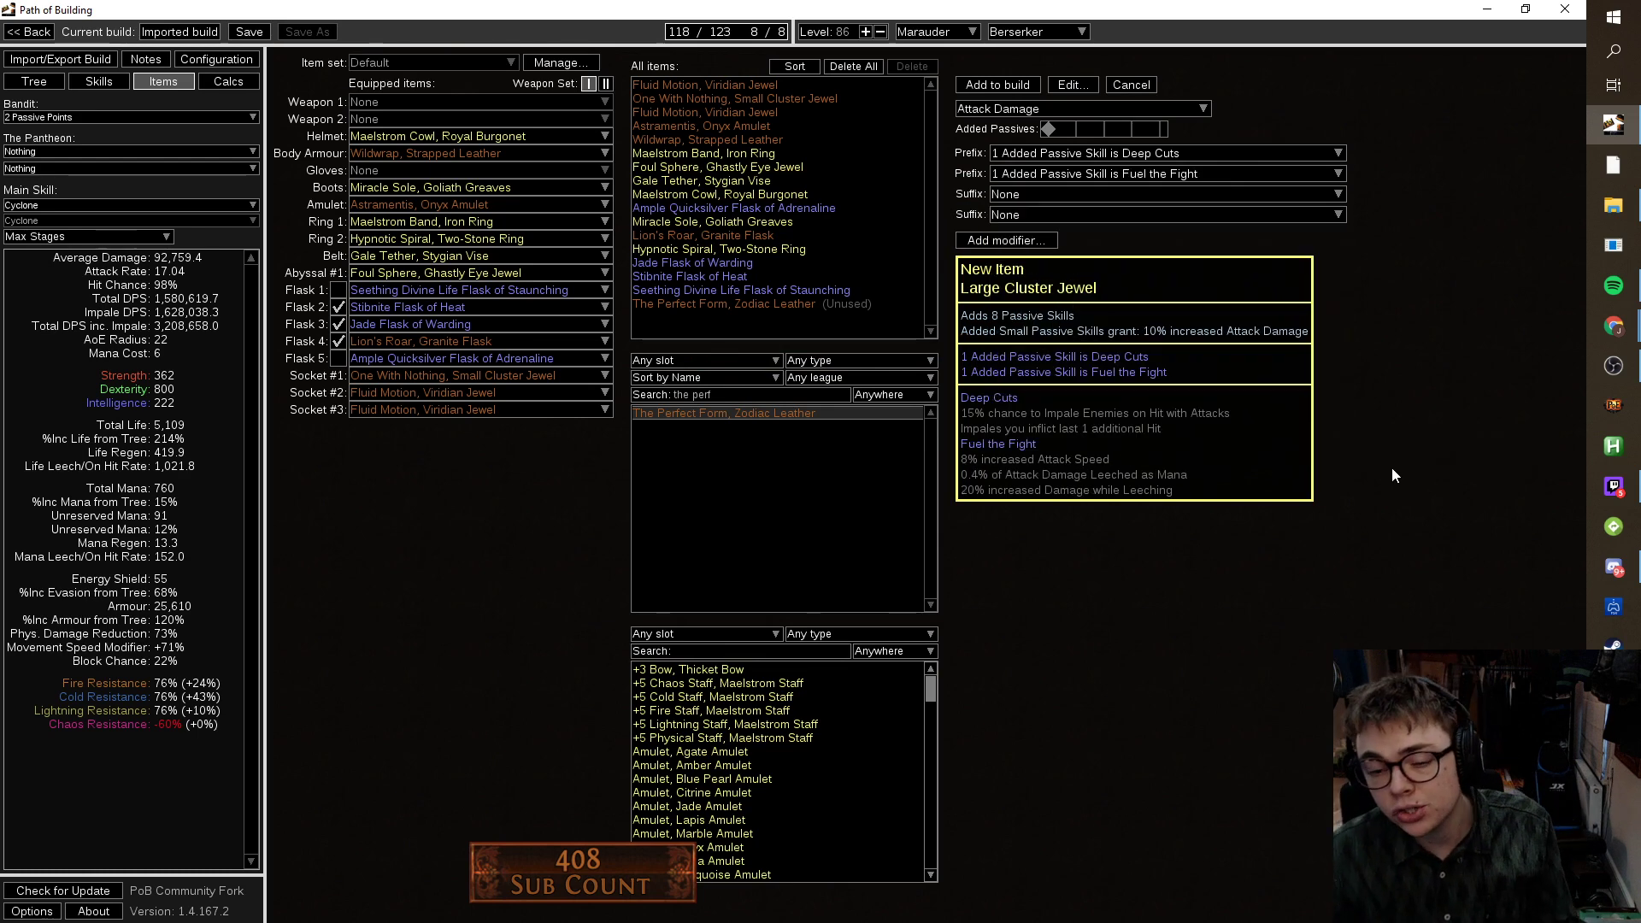
Settle on Devastator as the jewel's second notable.
left_click(45, 59)
left_click(43, 81)
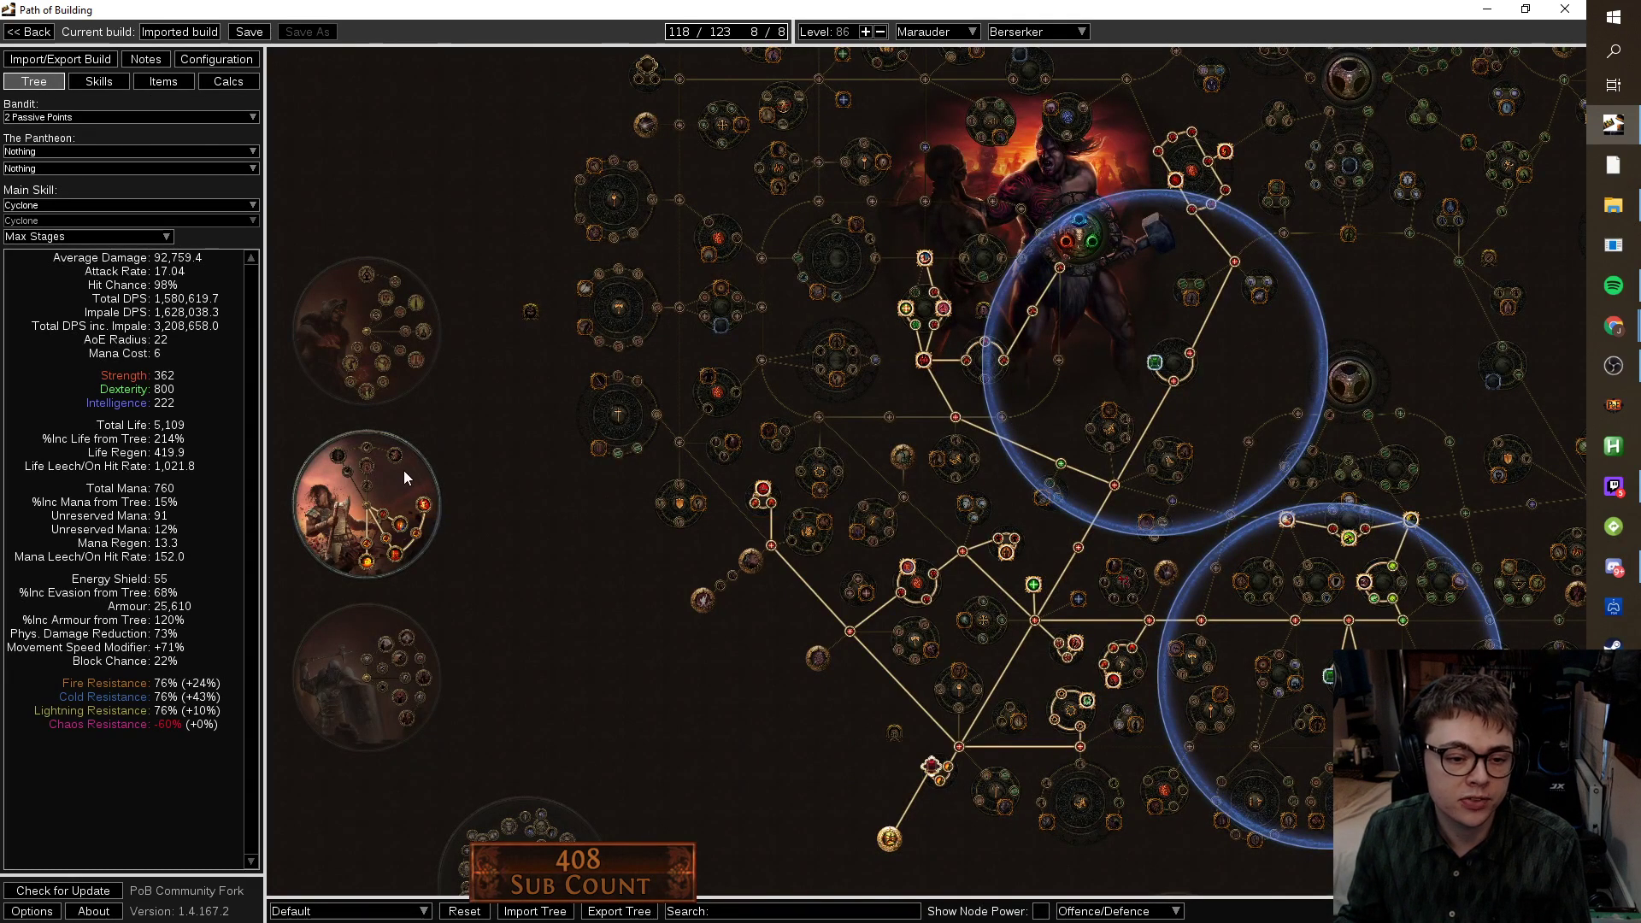
left_click(166, 82)
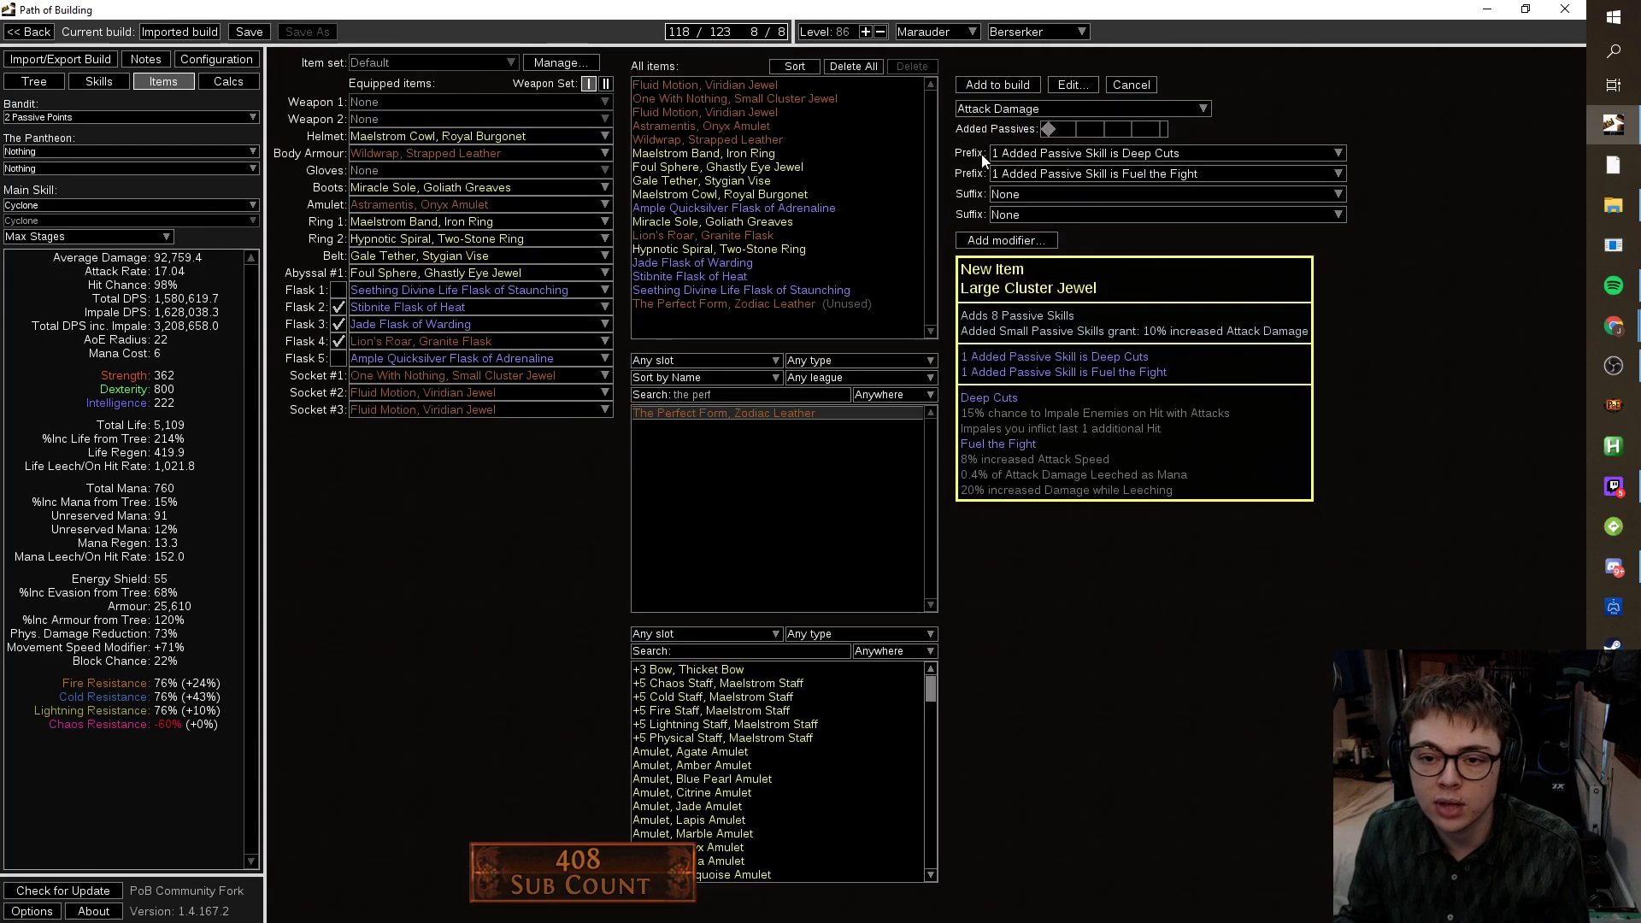
left_click(1163, 174)
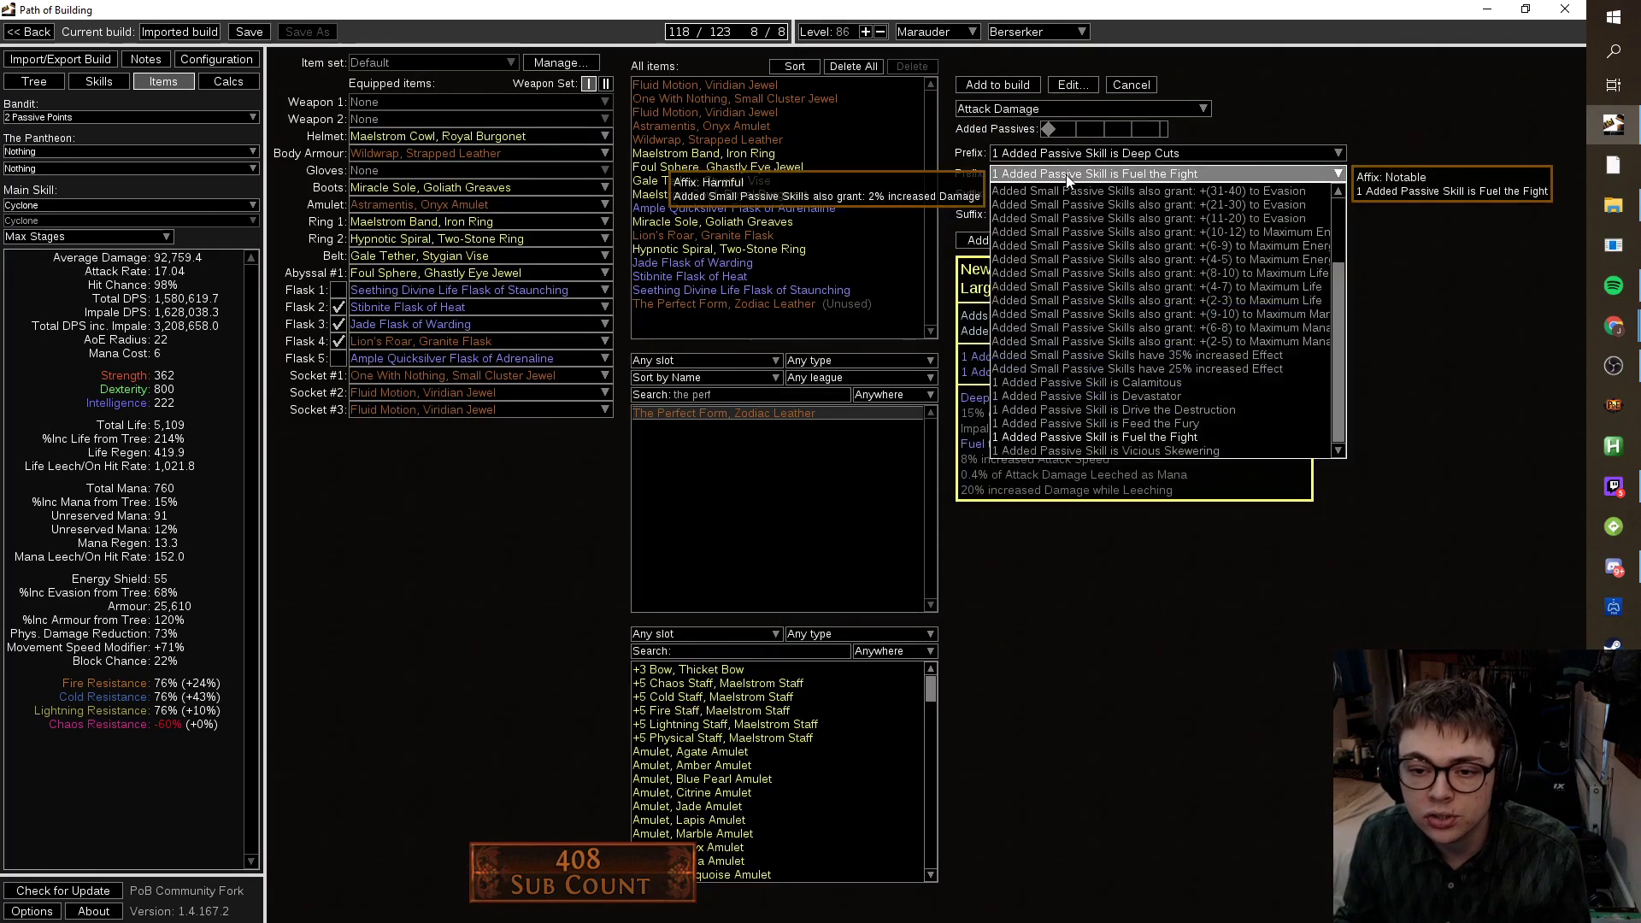
left_click(1115, 396)
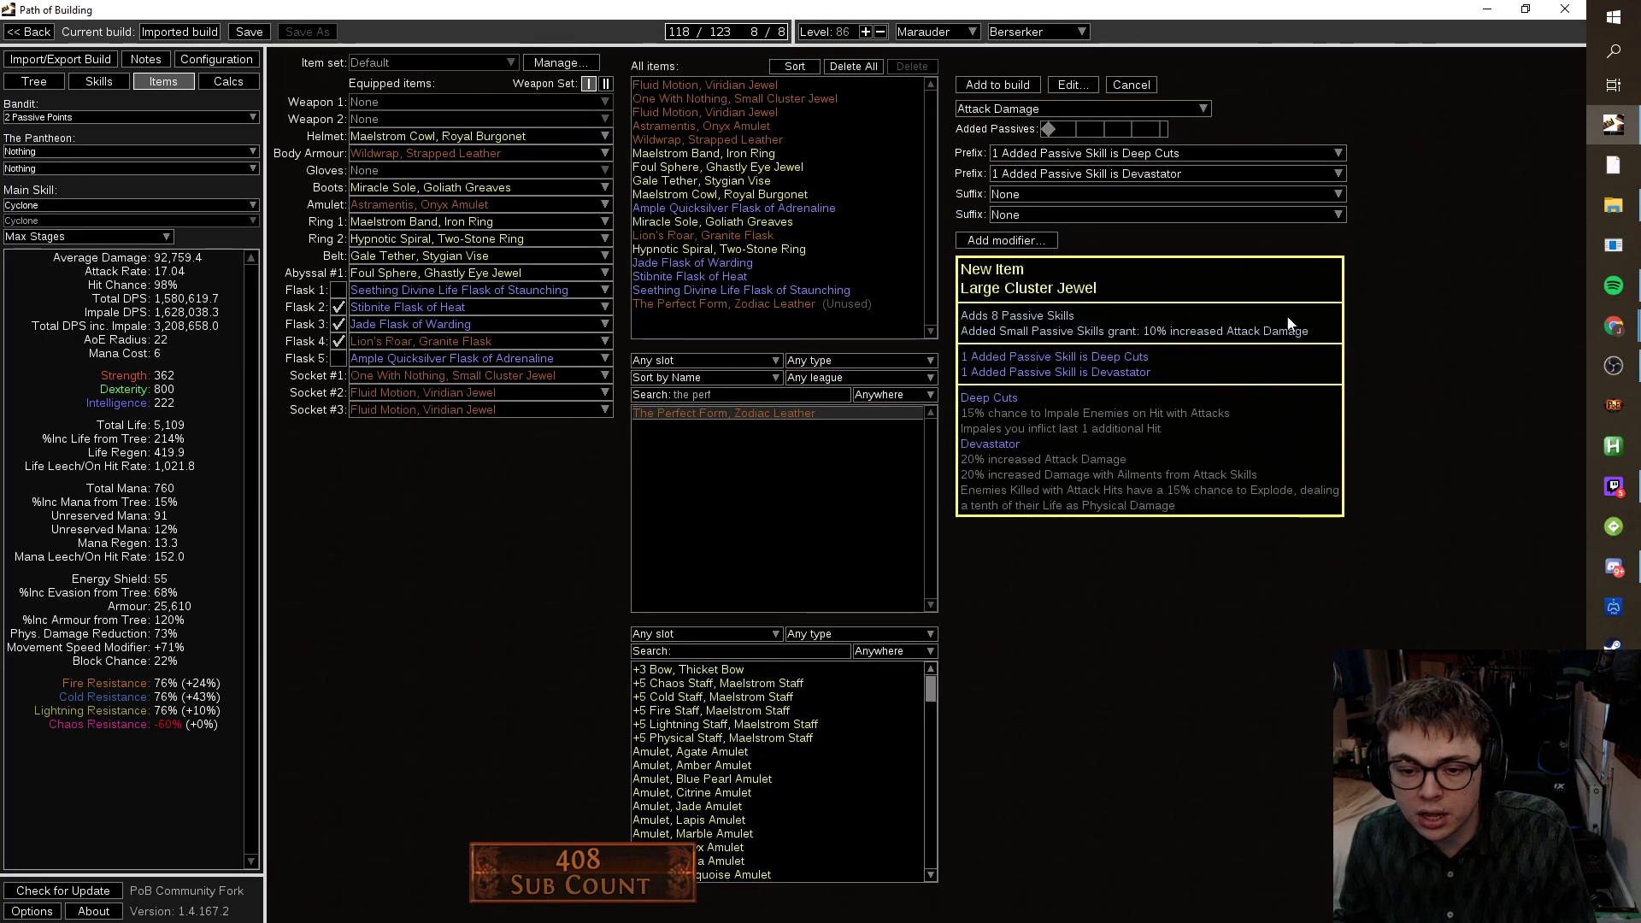
Set a suffix to 2 added Jewel Sockets after trying Heavy Hitter, Martial Prowess and Smite the Weak.
left_click(1151, 214)
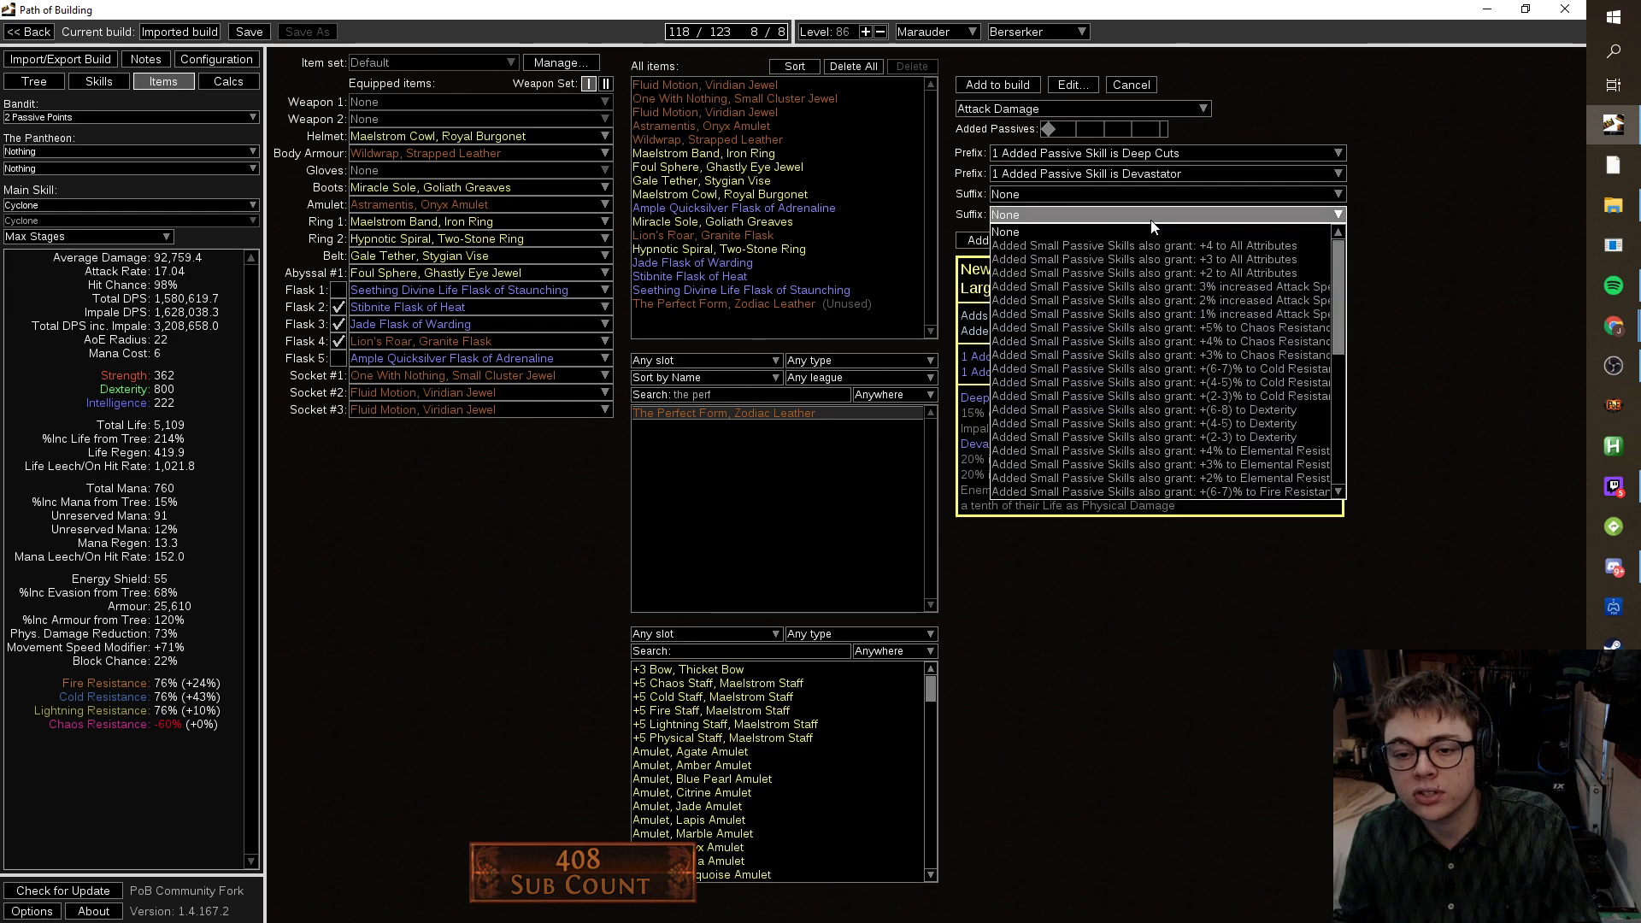
scroll(1152, 256, "down", 5)
left_click(1192, 436)
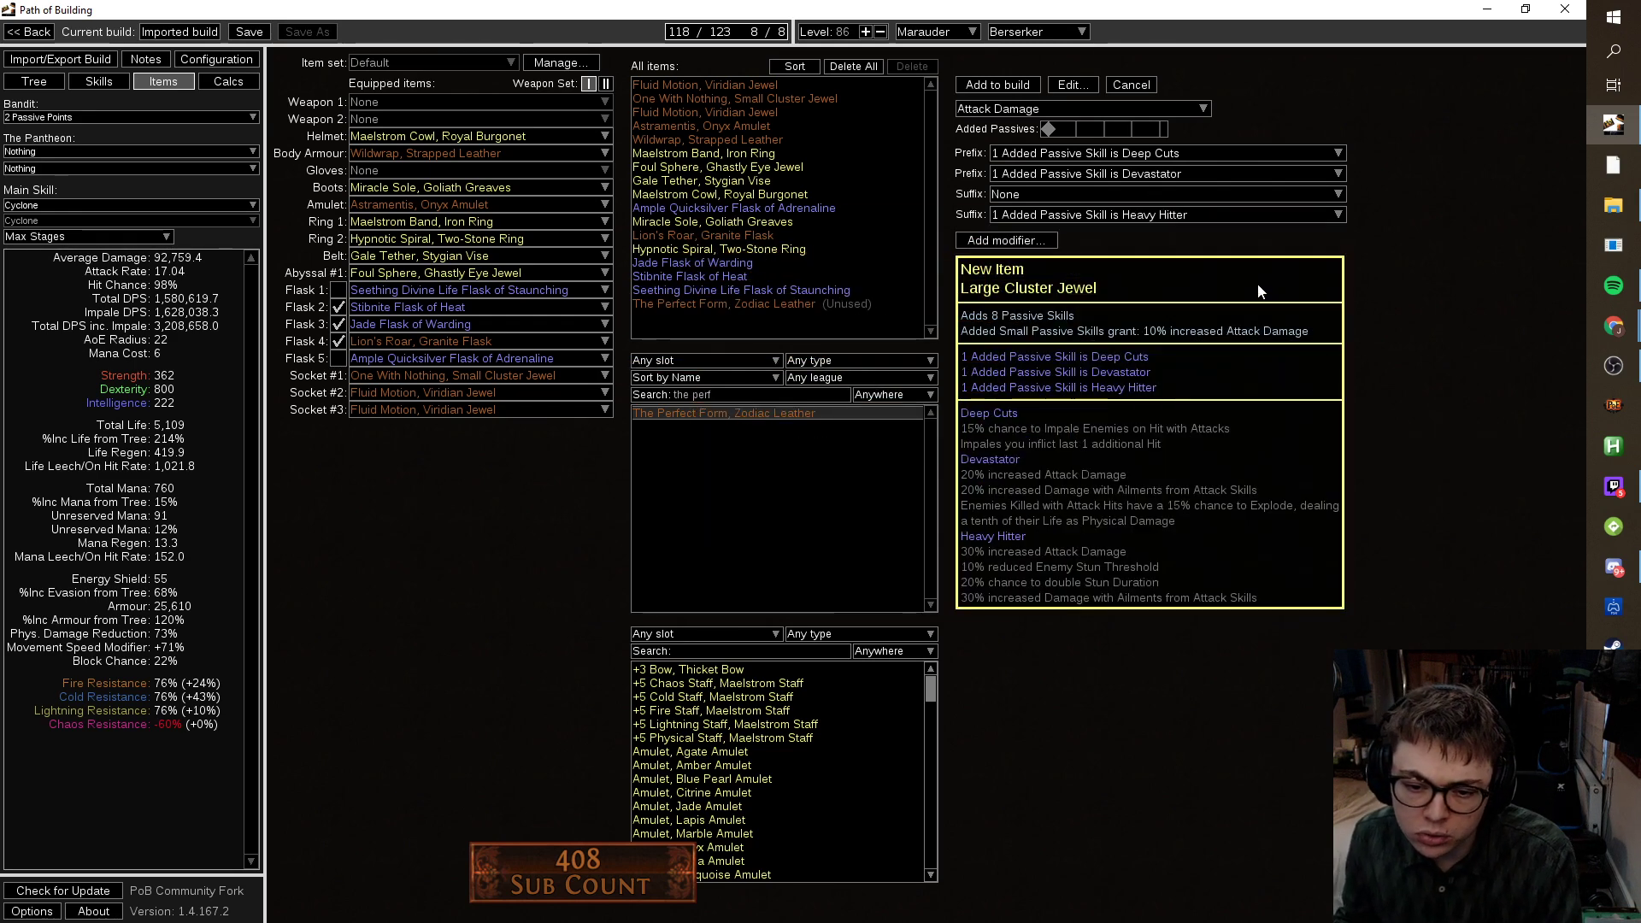
left_click(1181, 214)
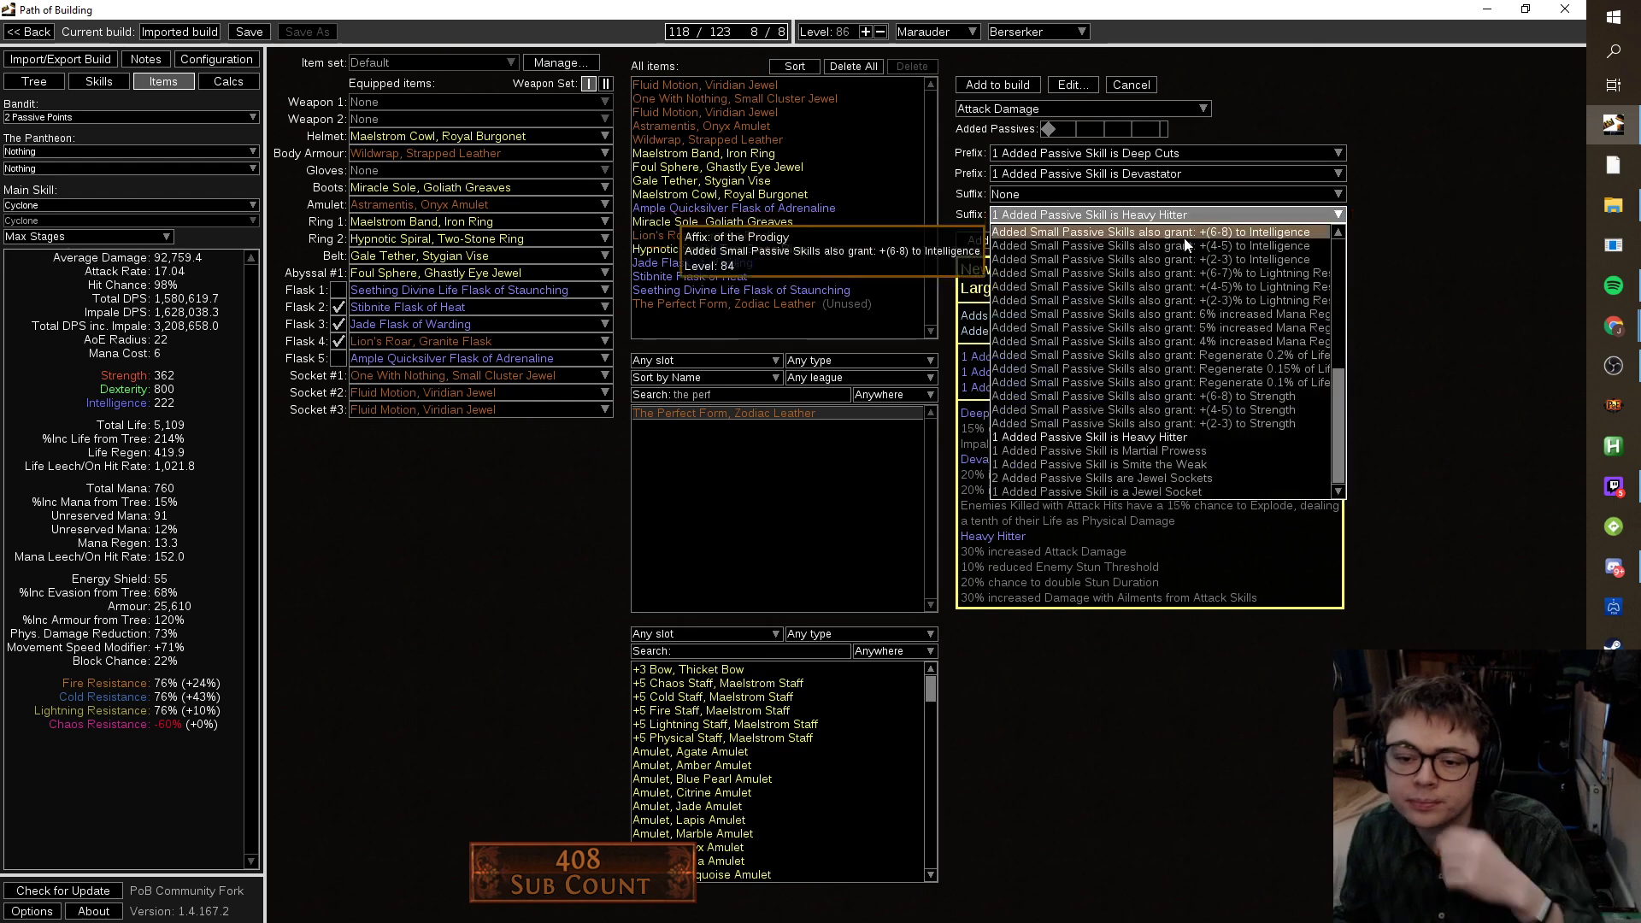
left_click(1209, 450)
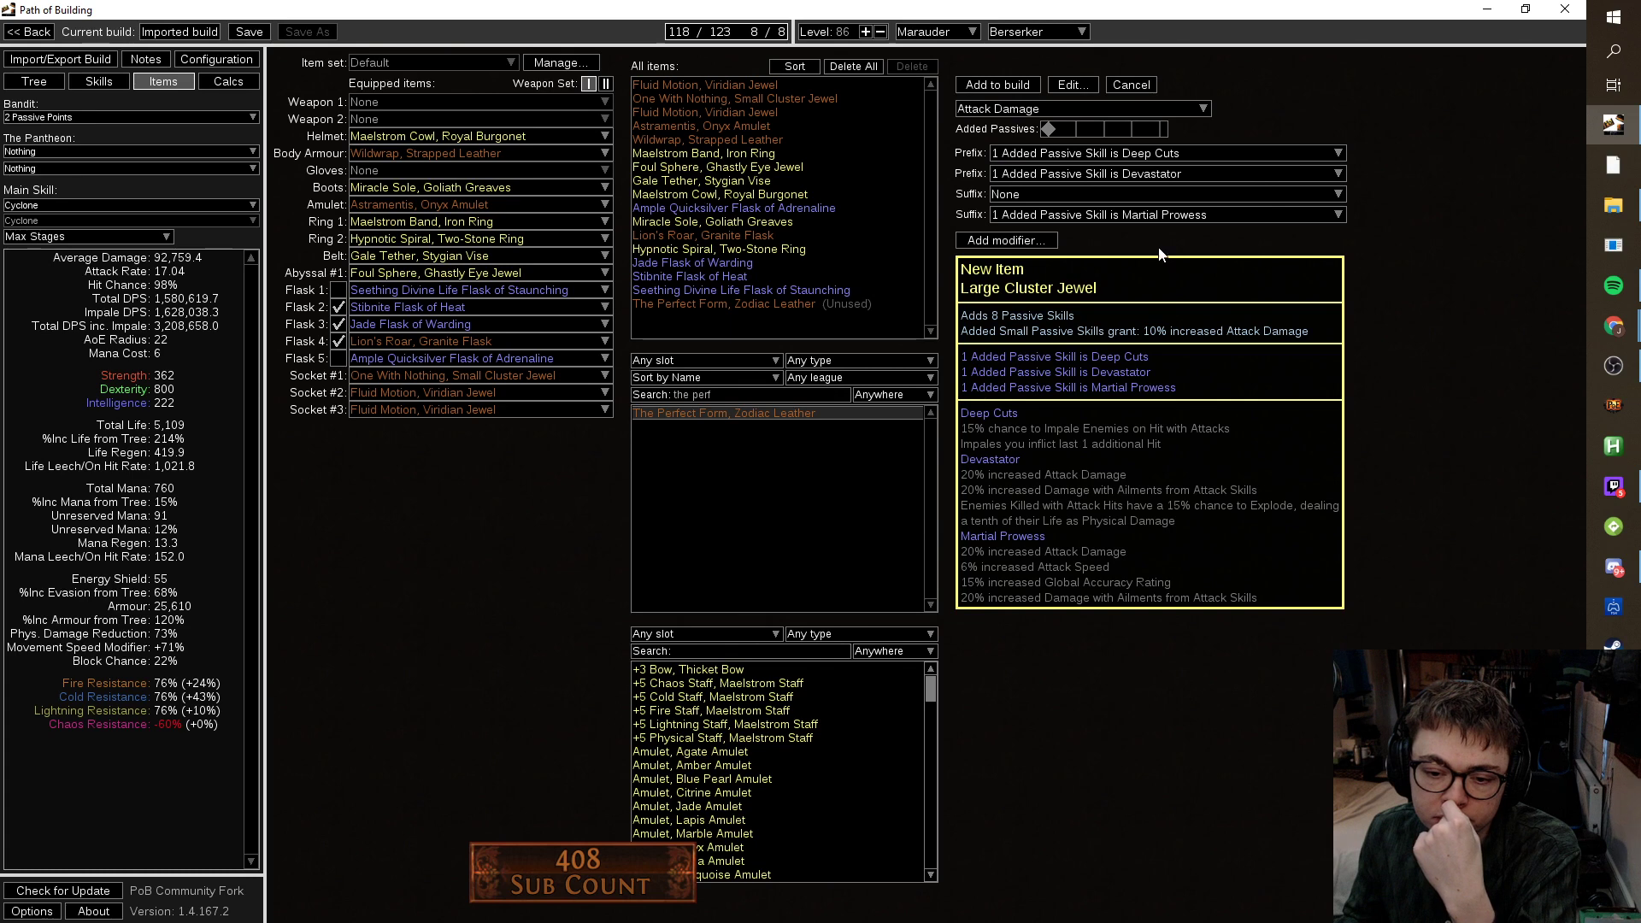
left_click(1166, 216)
left_click(1178, 466)
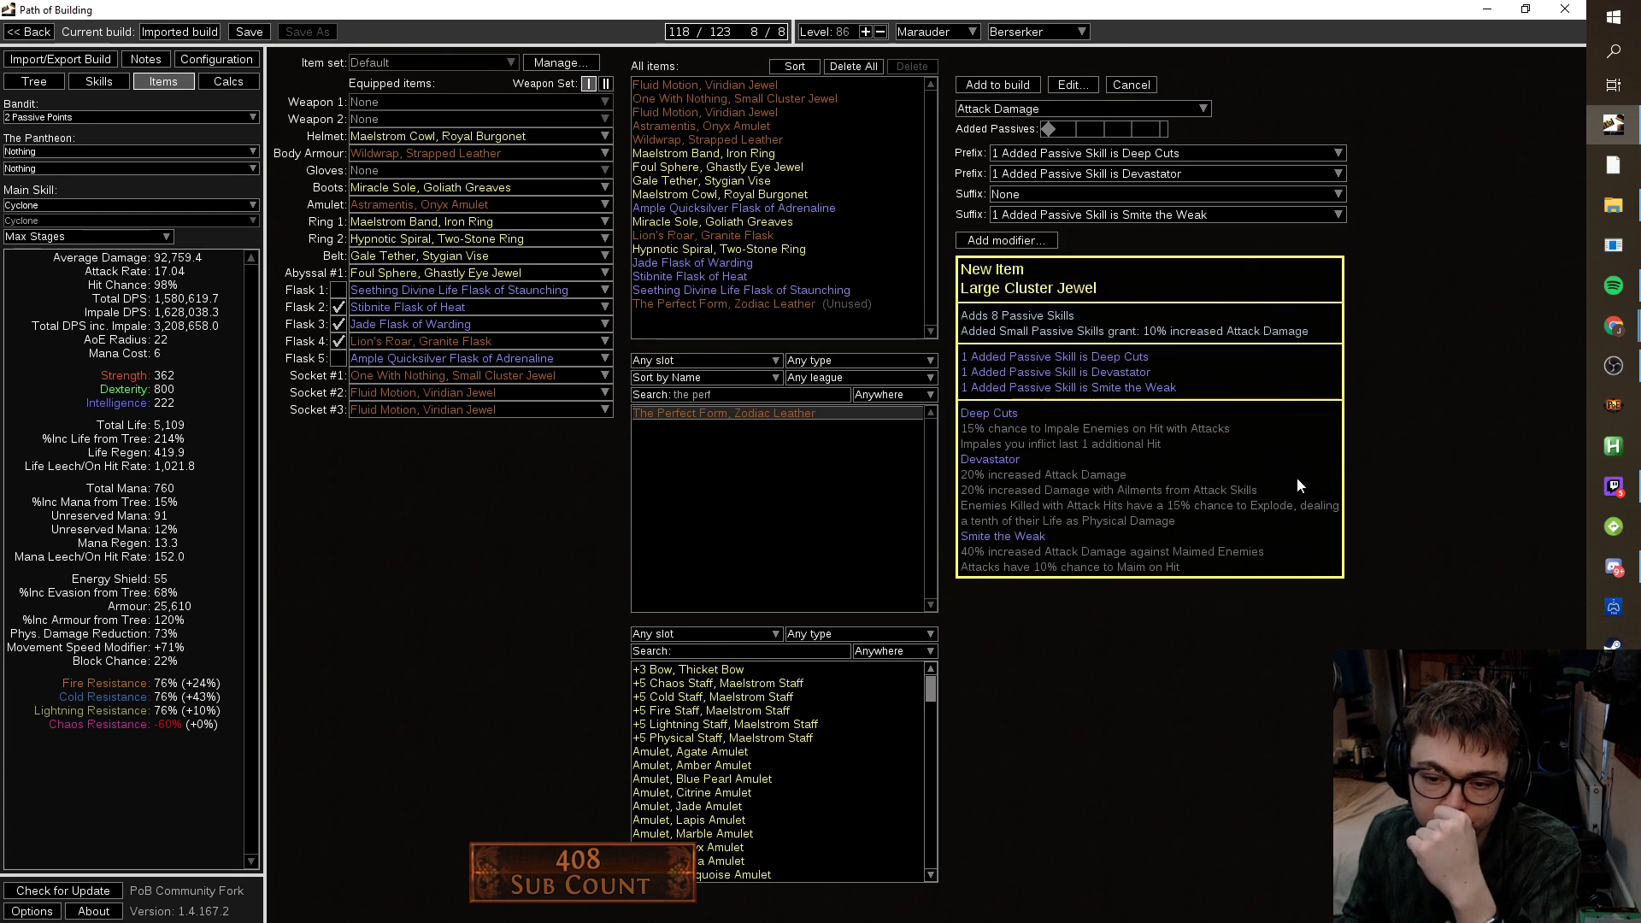
left_click(1177, 215)
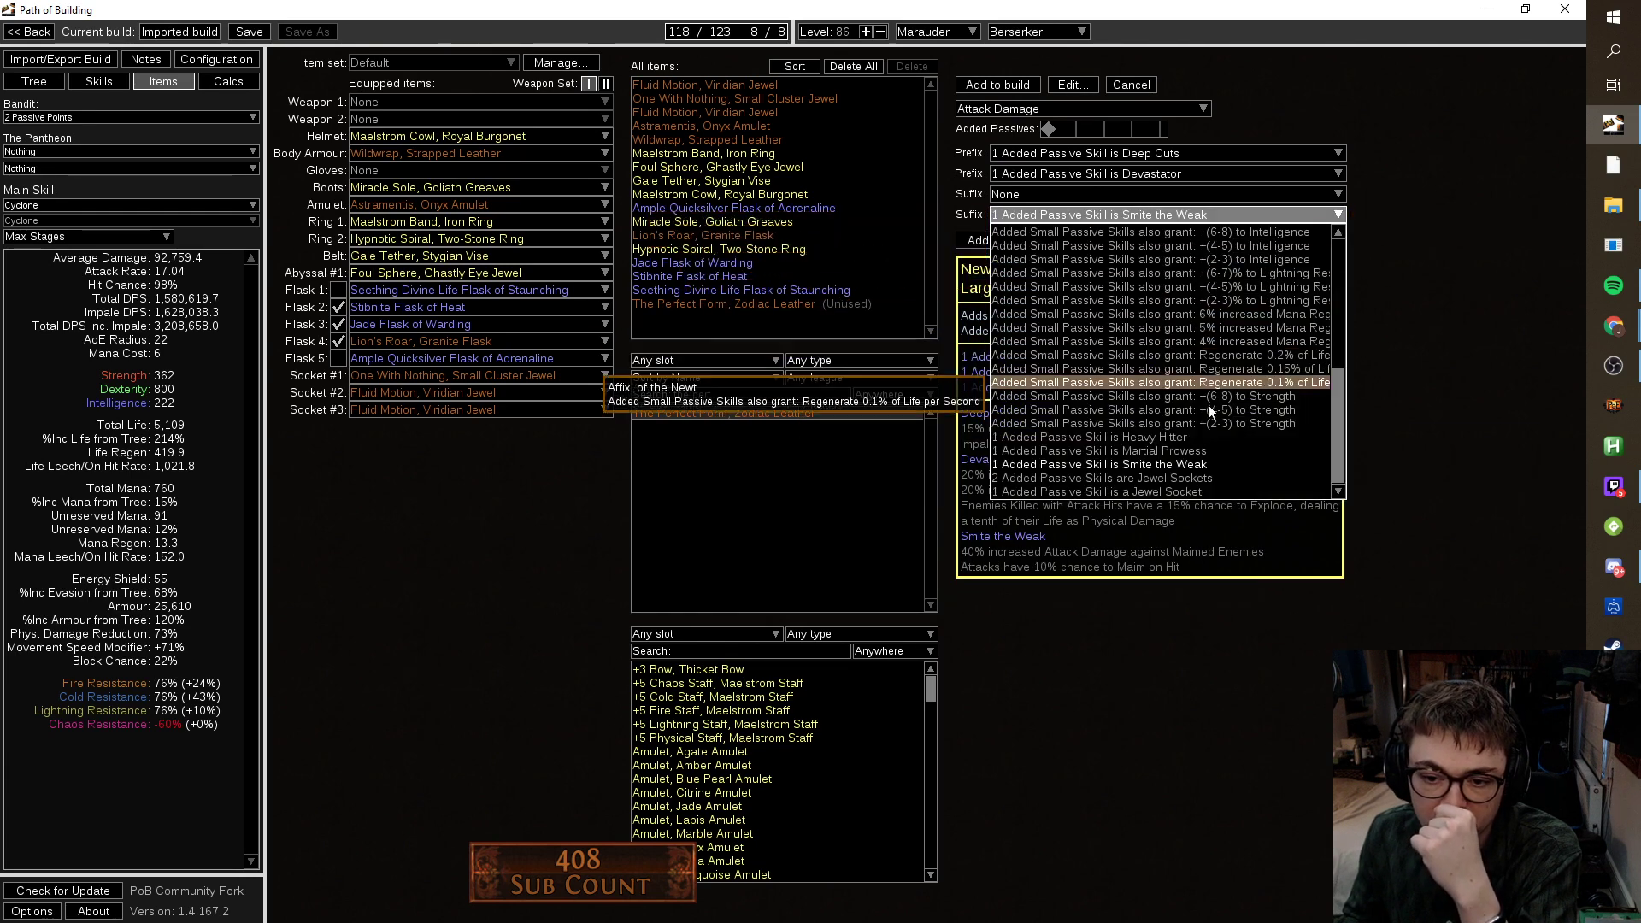
left_click(1195, 485)
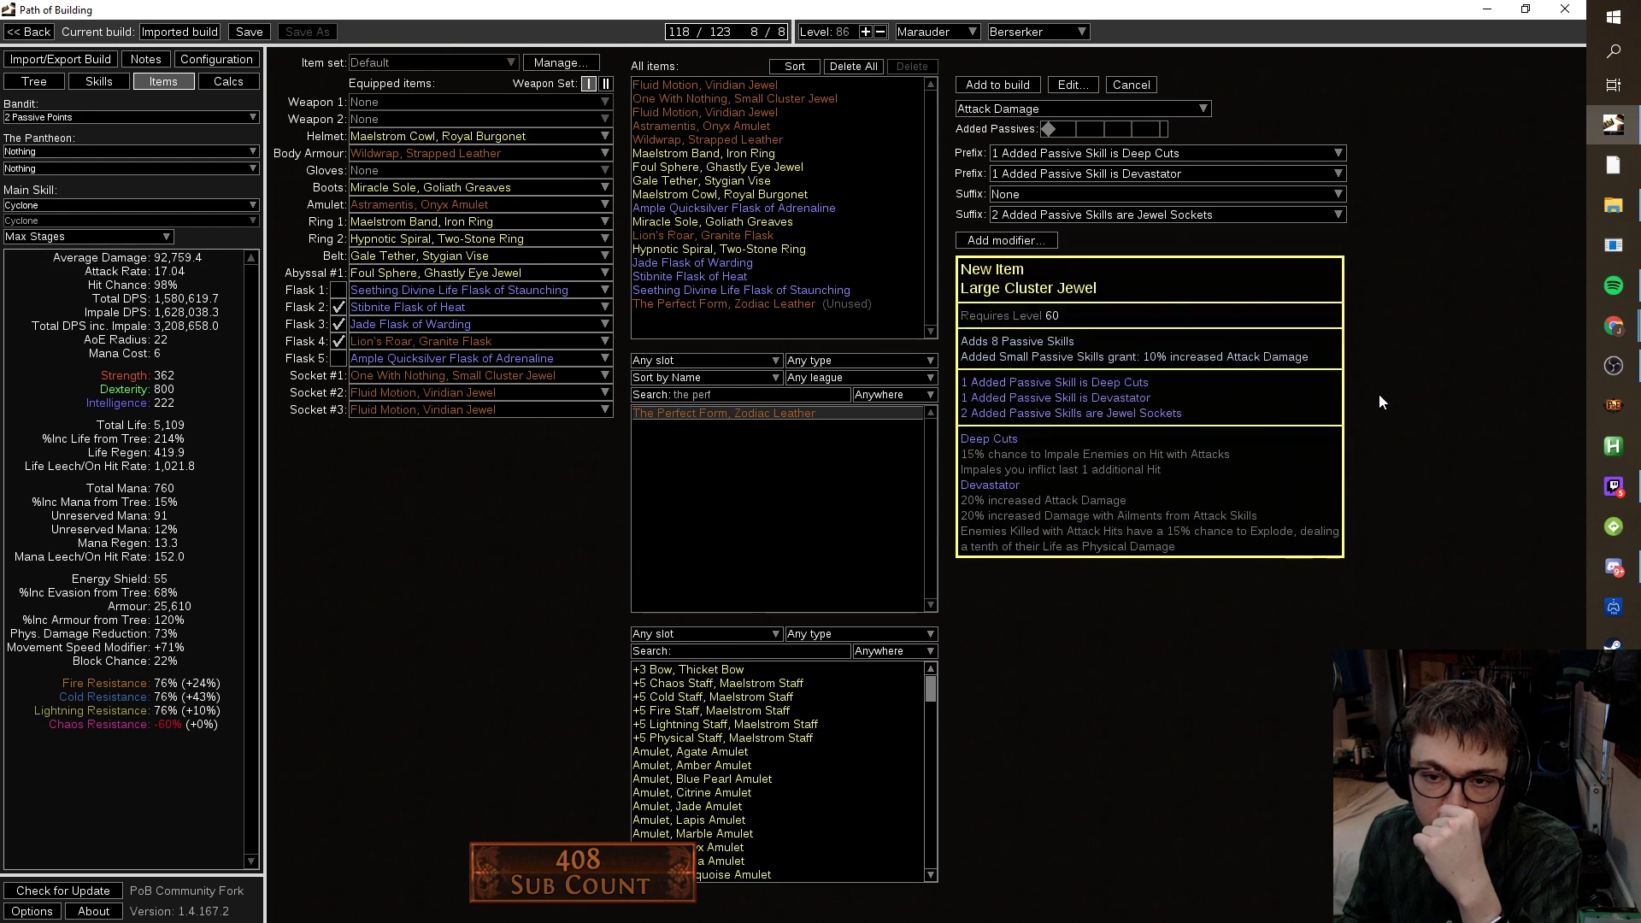
Try Martial Prowess as the other suffix, then clear it back to none.
left_click(1179, 193)
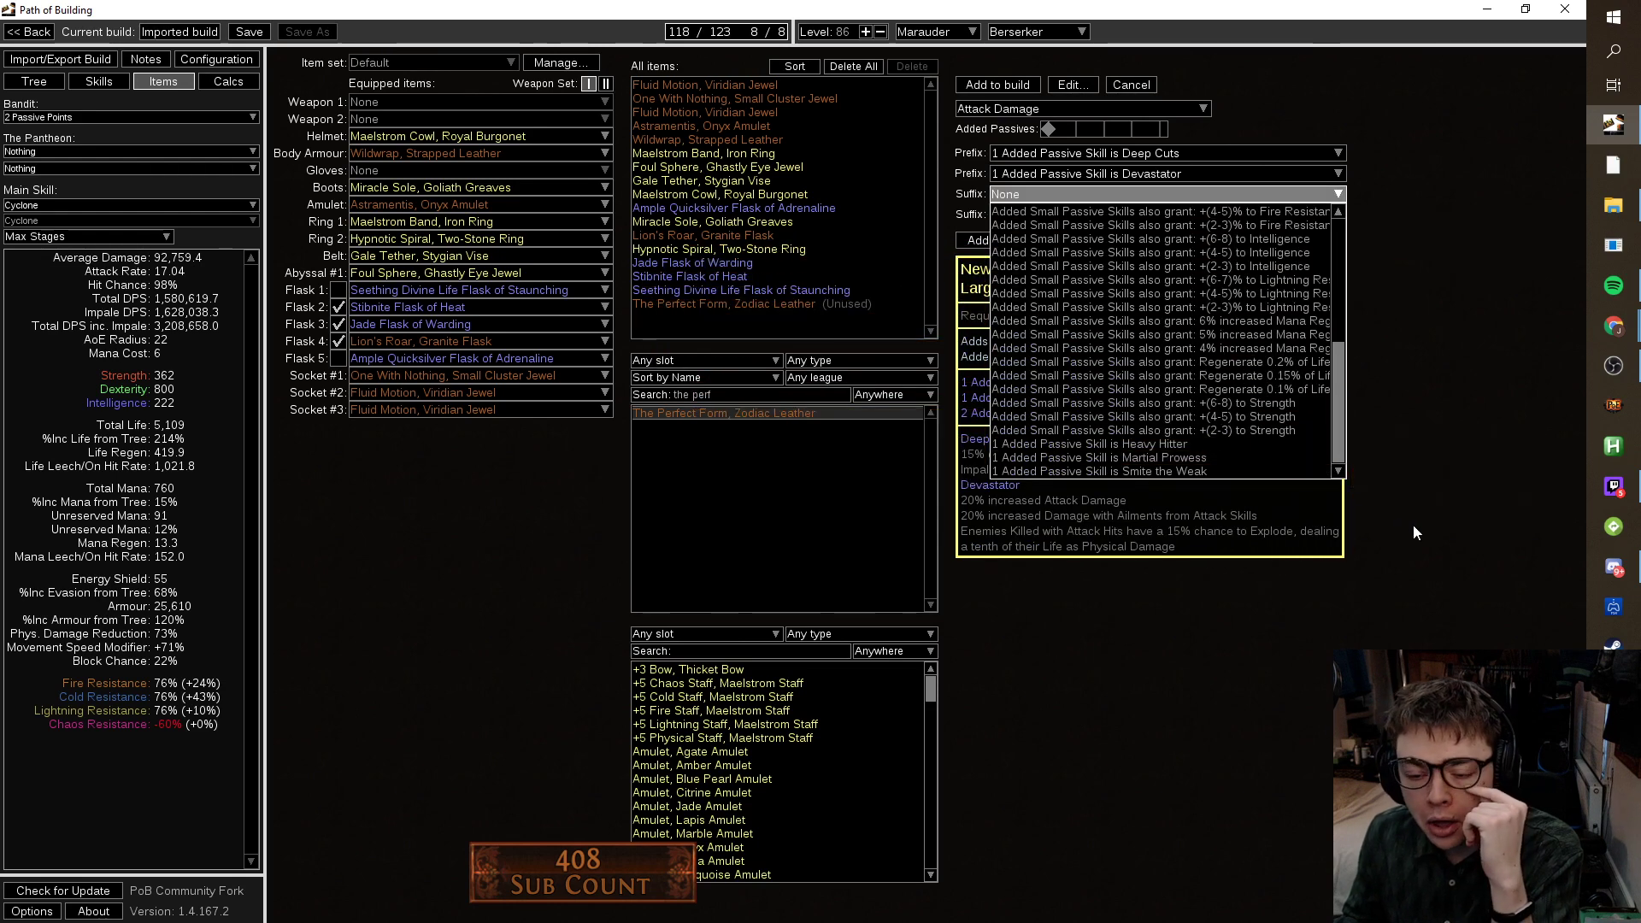
left_click(1298, 455)
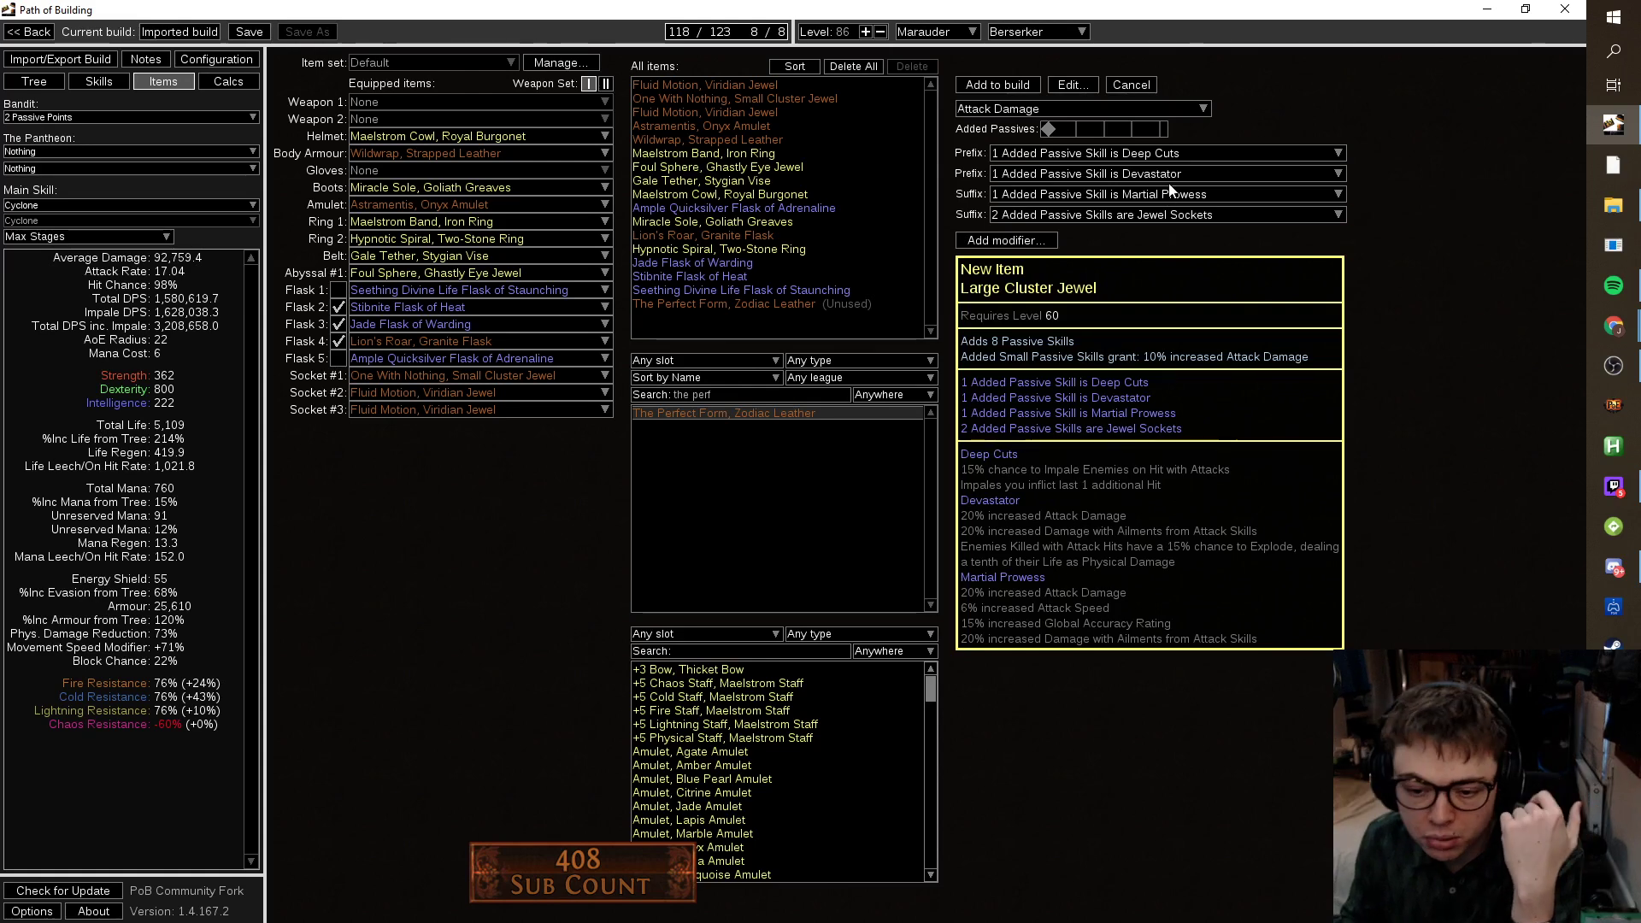
left_click(1094, 195)
scroll(1095, 217, "up", 10)
left_click(1096, 217)
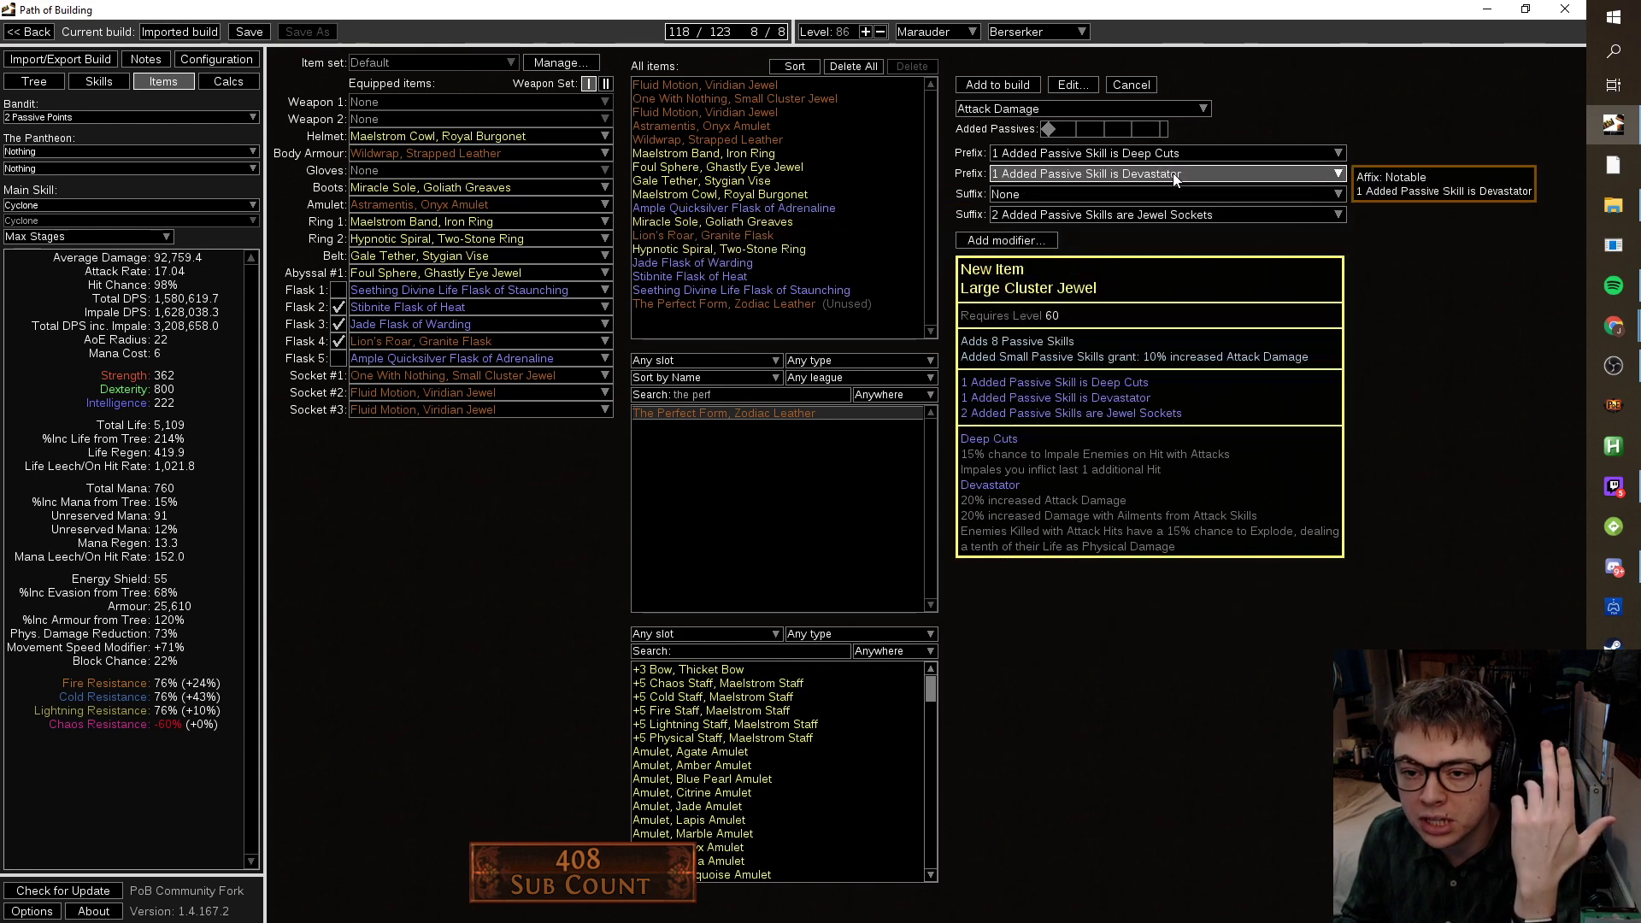
Add the crafted Large Cluster Jewel to the build and socket it in jewel Socket #1.
left_click(994, 88)
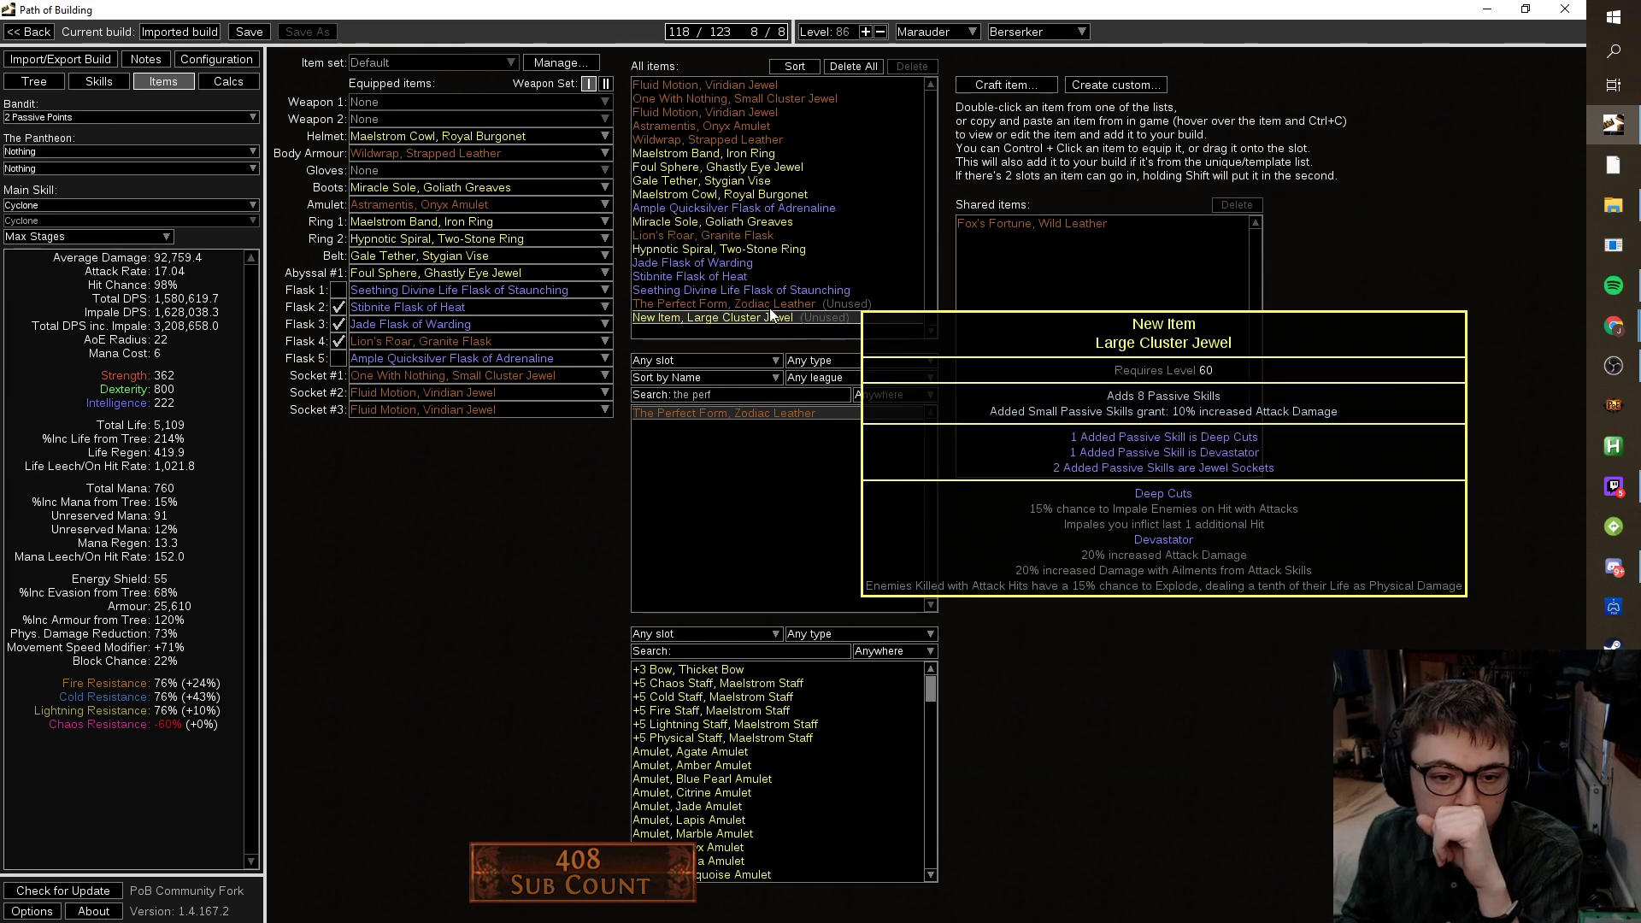
left_click_drag(726, 317, 477, 378)
left_click(45, 79)
left_click_drag(810, 731, 705, 597)
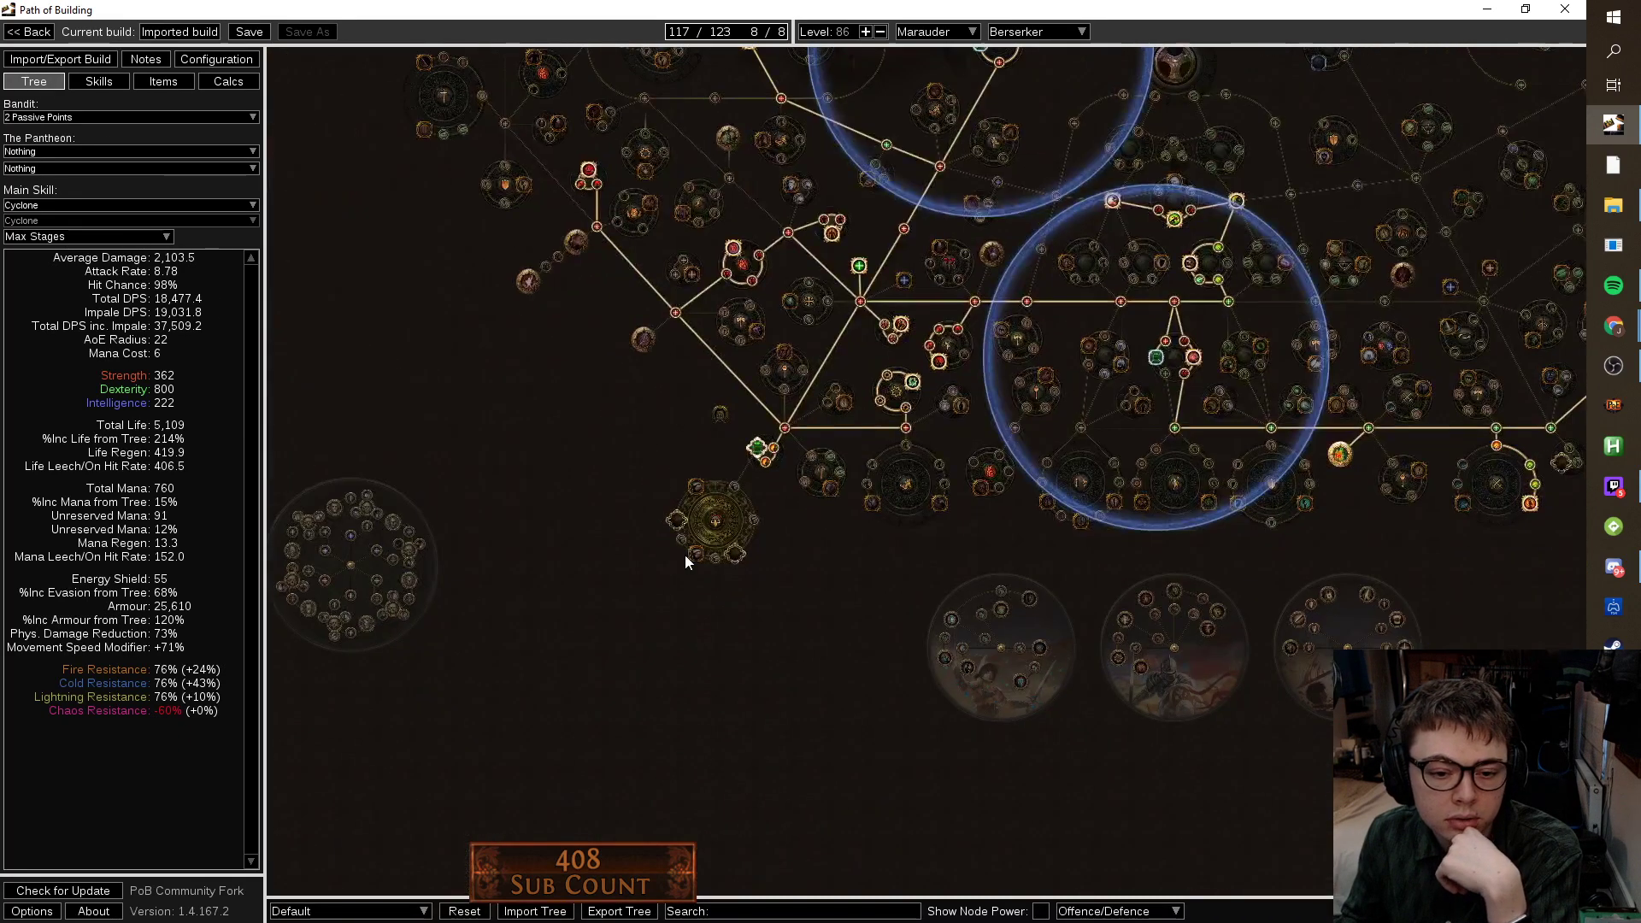
scroll(776, 466, "up", 3)
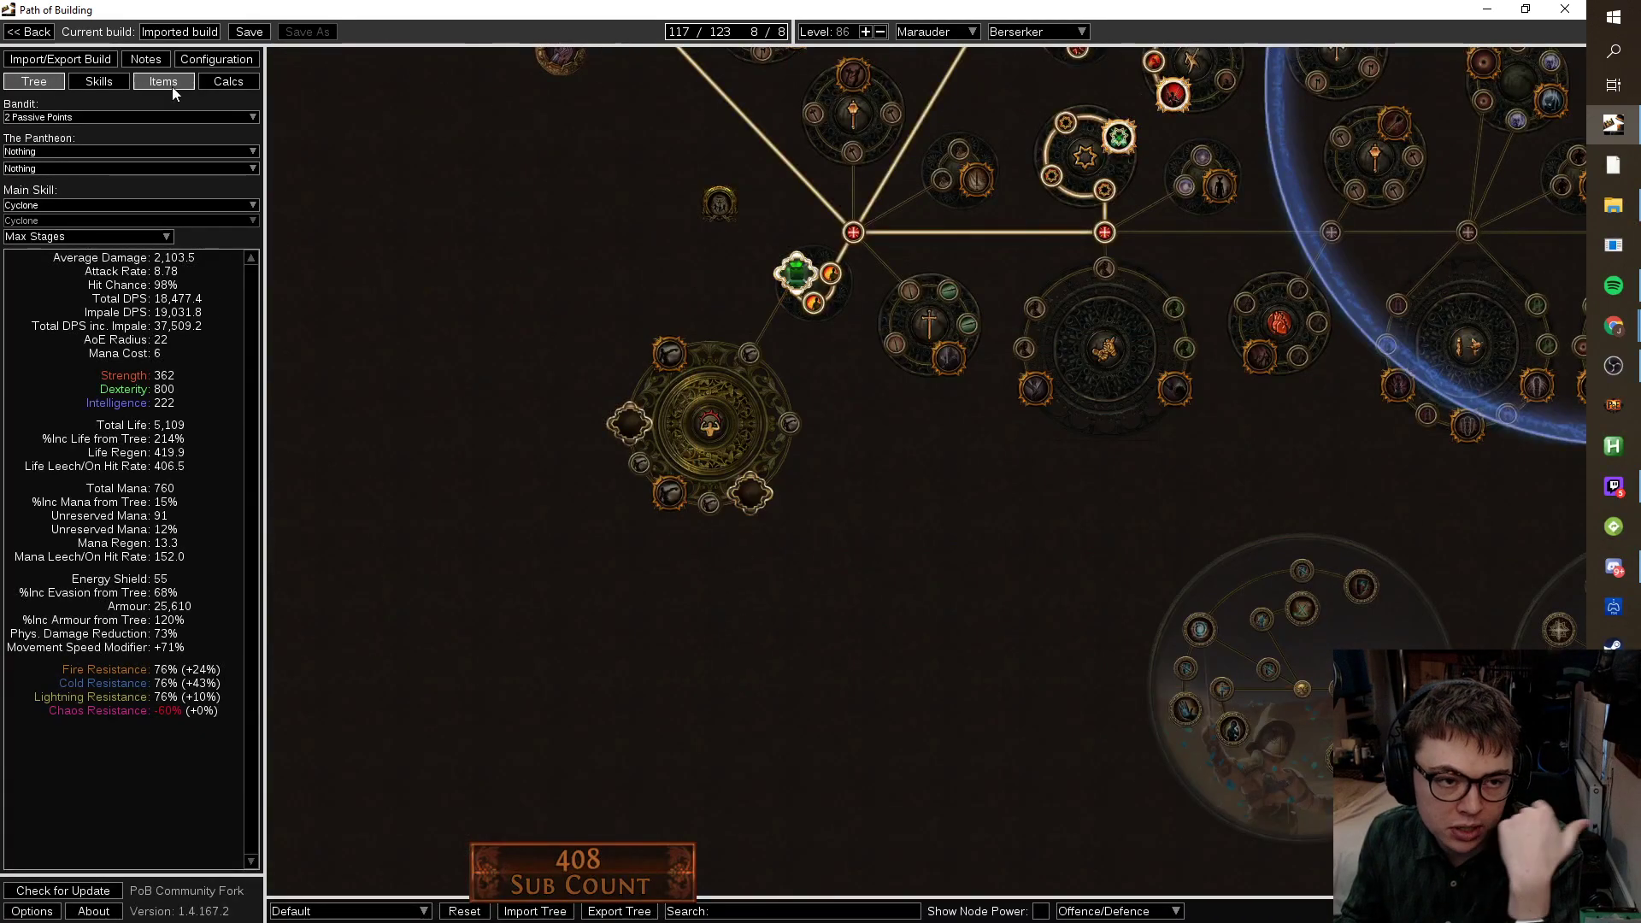
Edit the socketed cluster jewel to add Heavy Hitter as a suffix and save it.
left_click(166, 83)
double_click(781, 318)
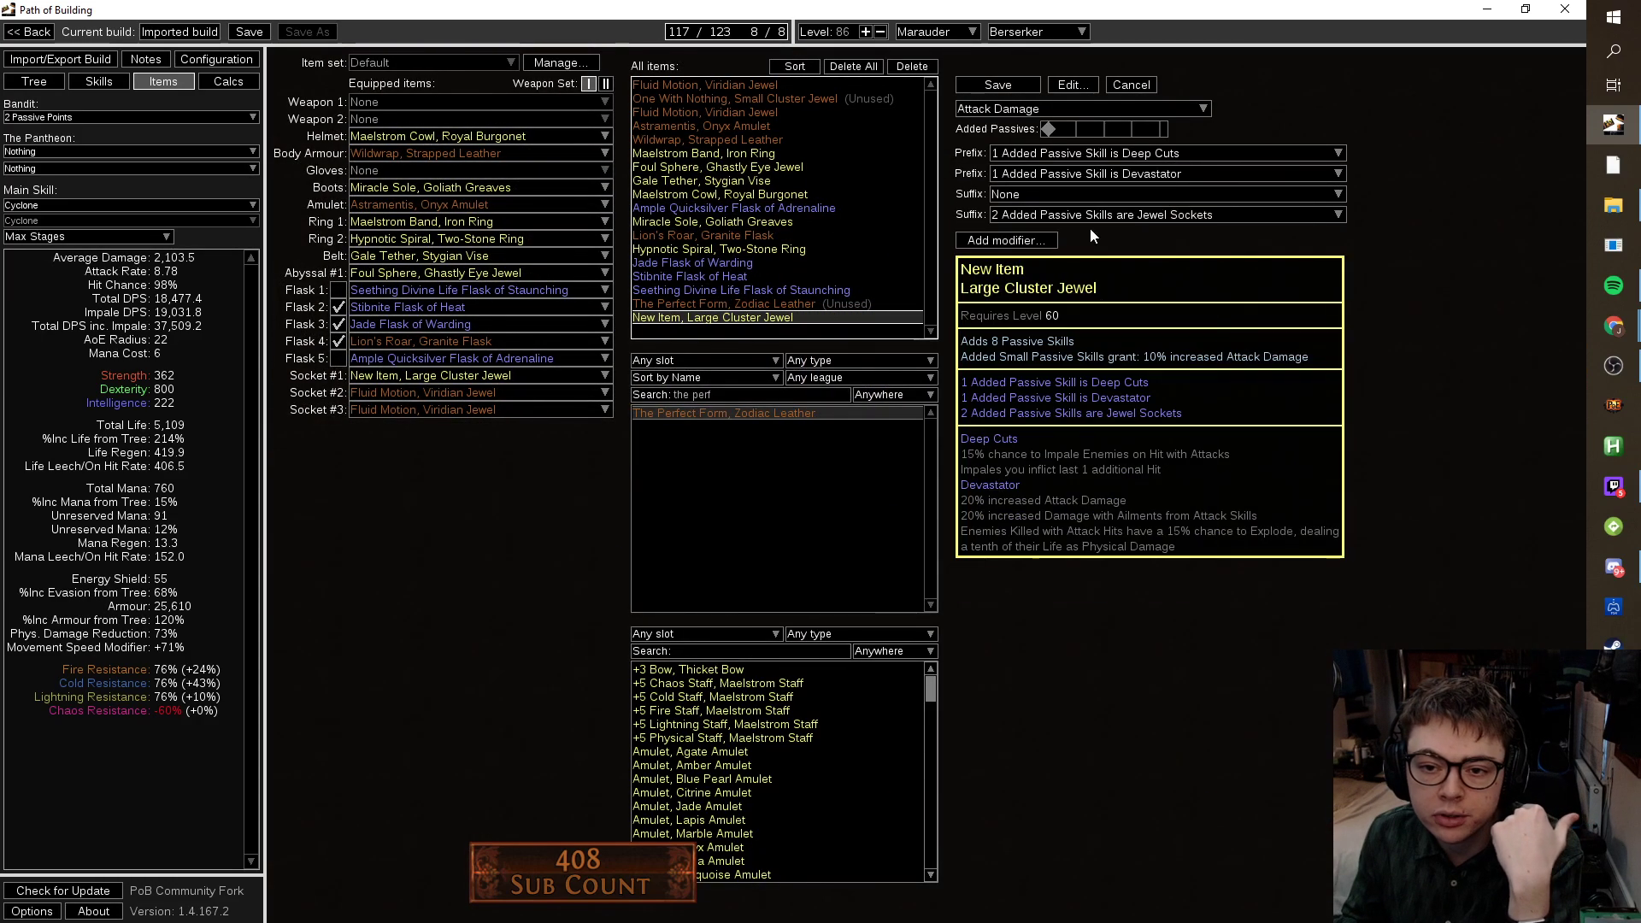
left_click(1111, 195)
left_click(1190, 446)
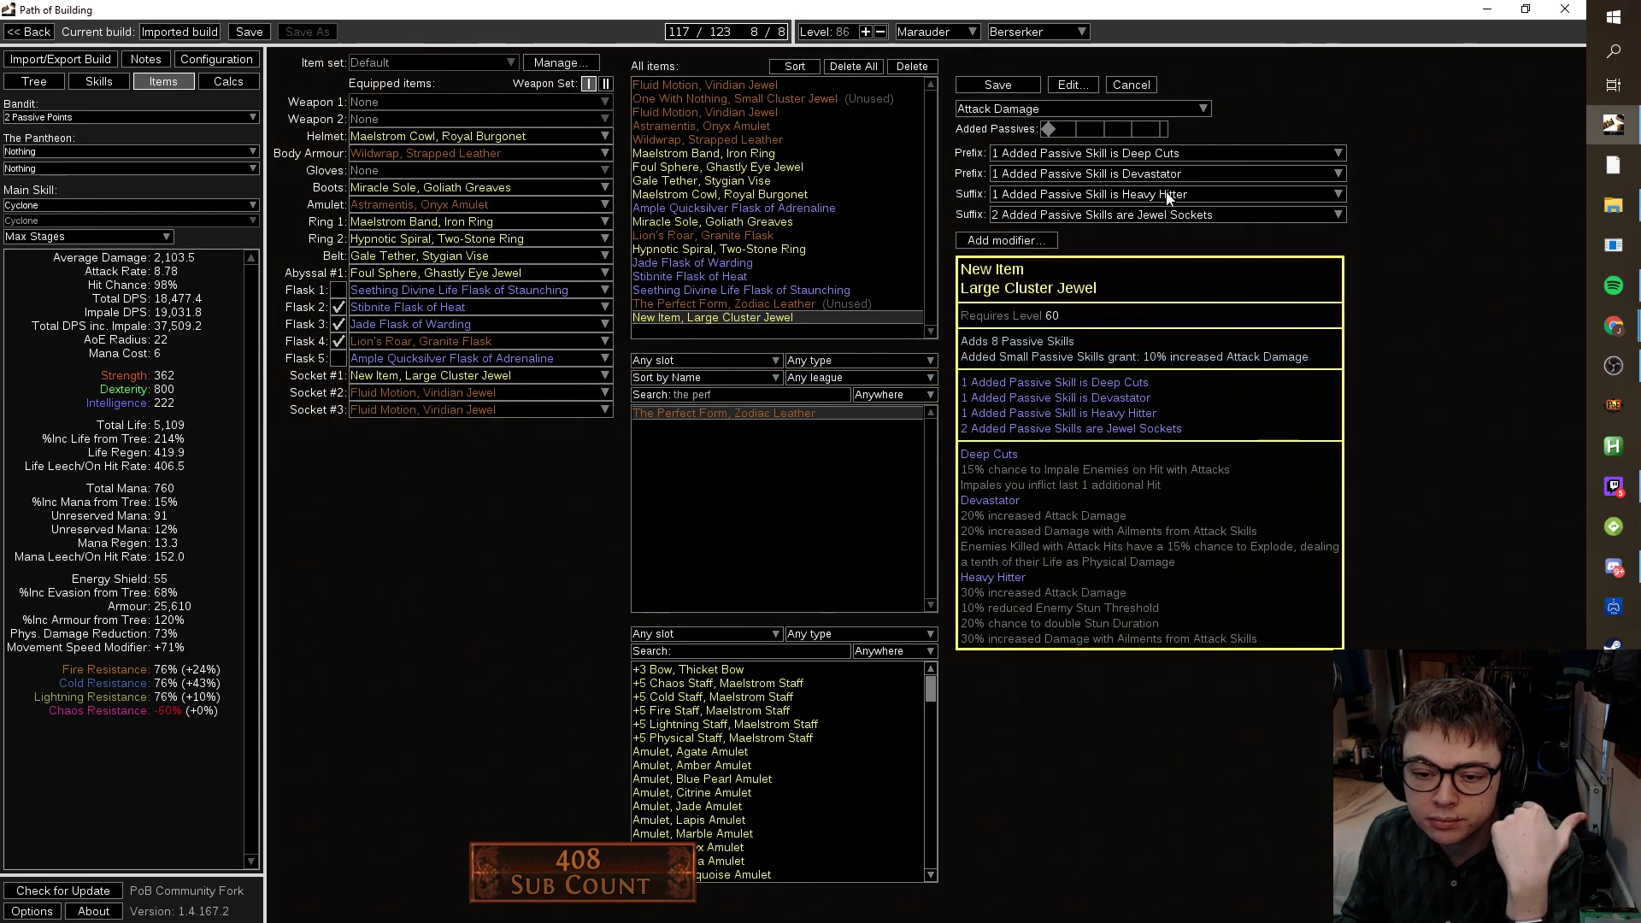
left_click(1002, 85)
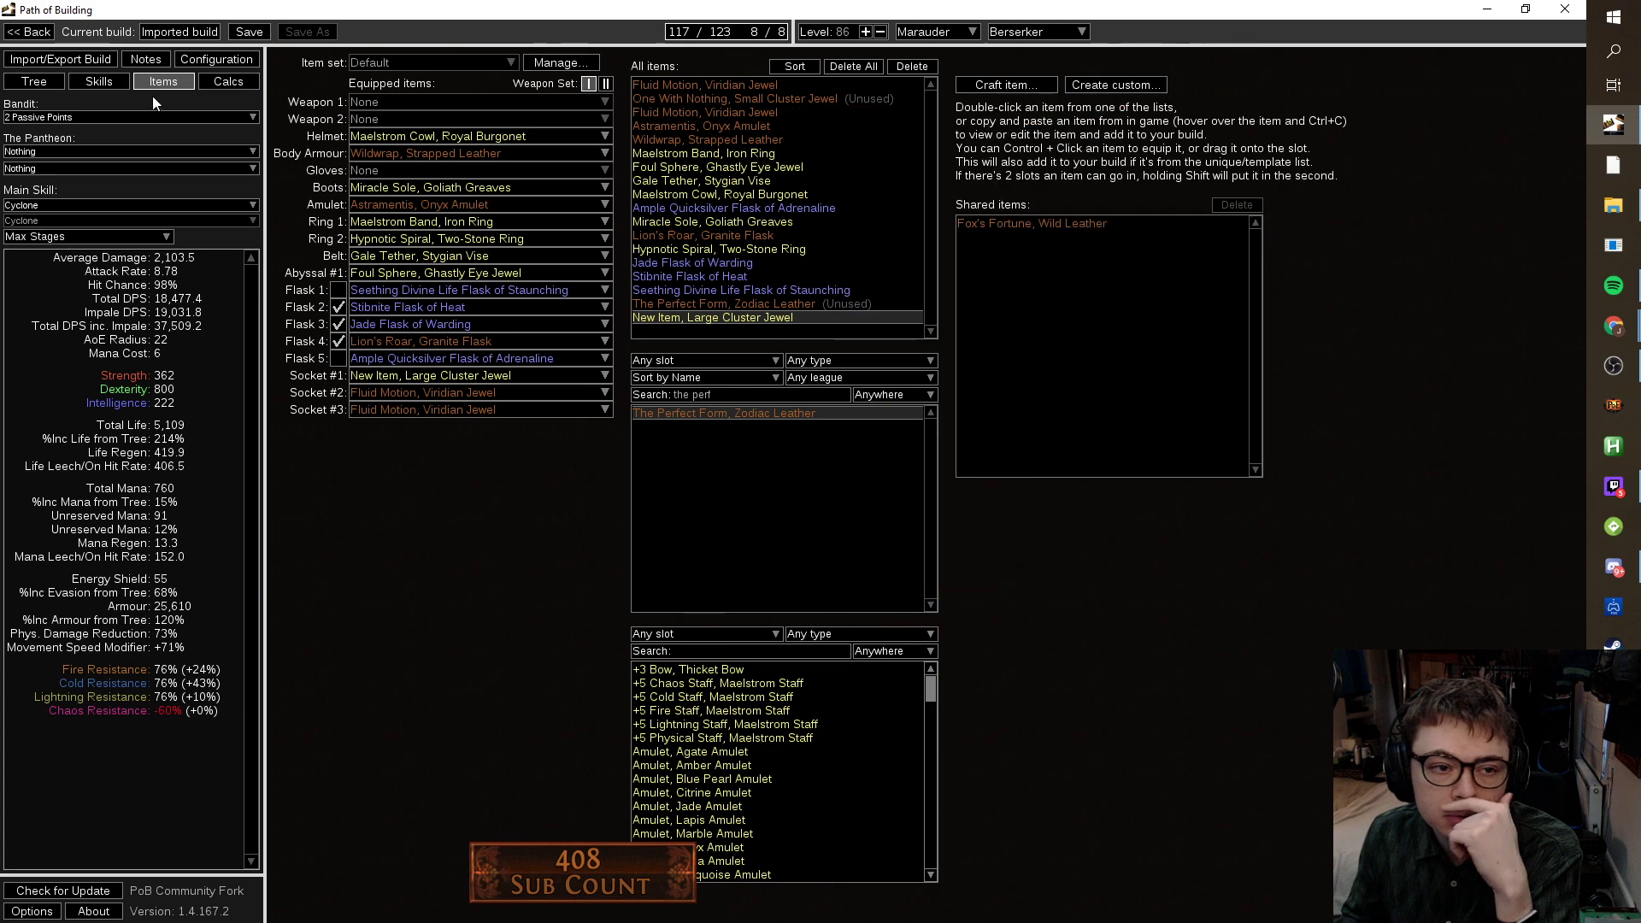
left_click(35, 81)
Allocate Deep Cuts, Devastator and both of the cluster's jewel sockets.
left_click(790, 425)
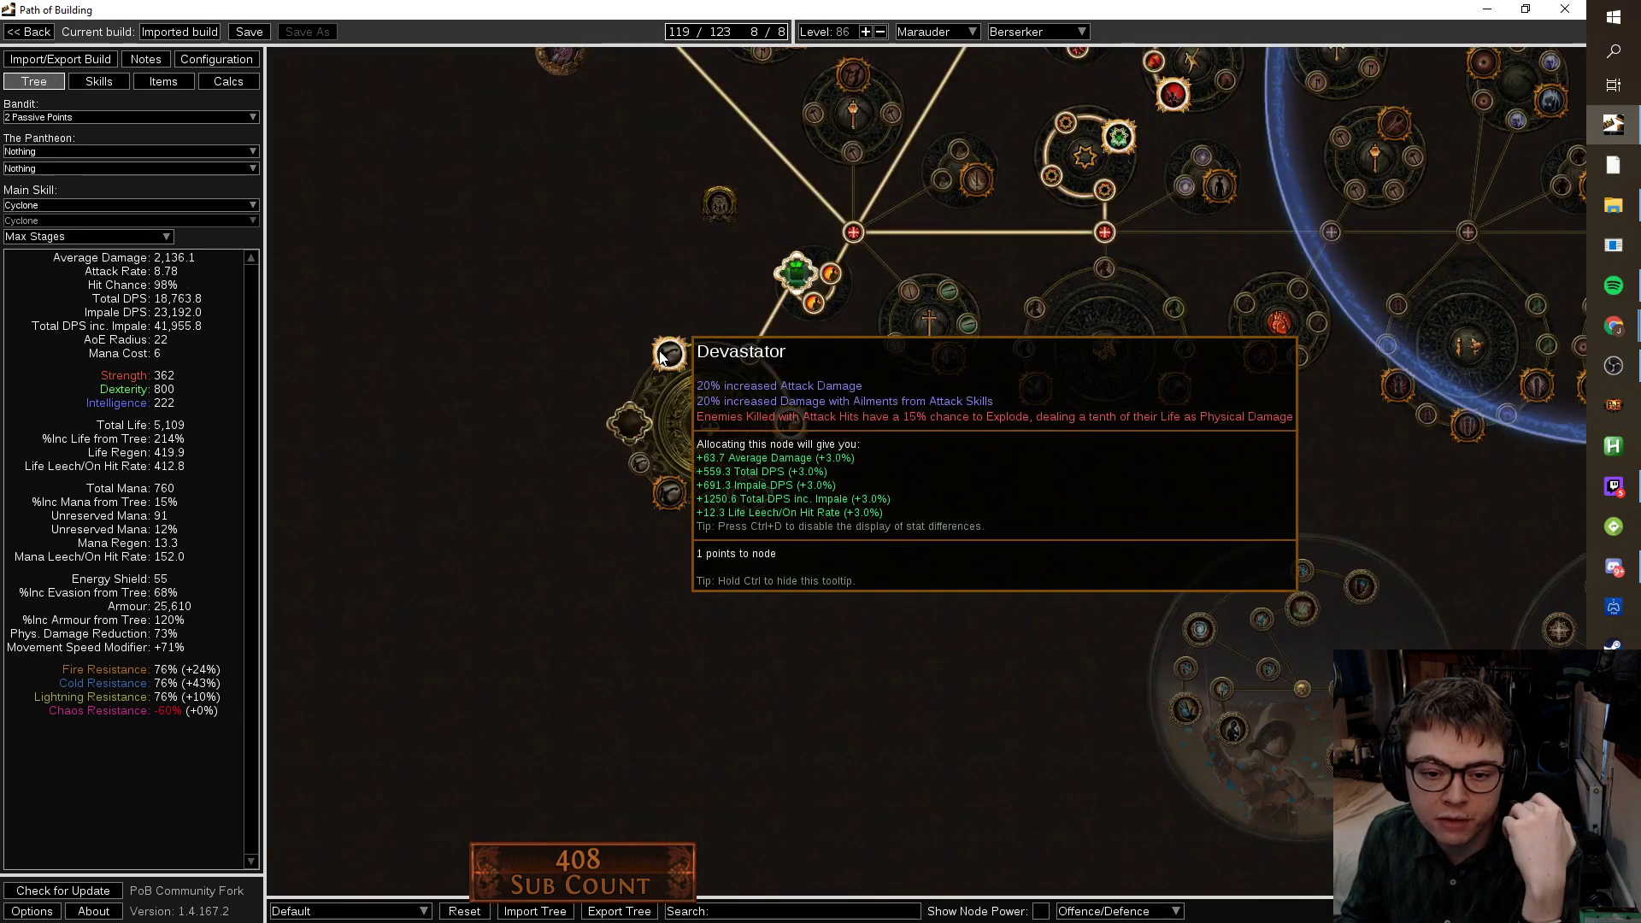
left_click(665, 355)
left_click(631, 425)
left_click(749, 491)
scroll(786, 495, "down", 3)
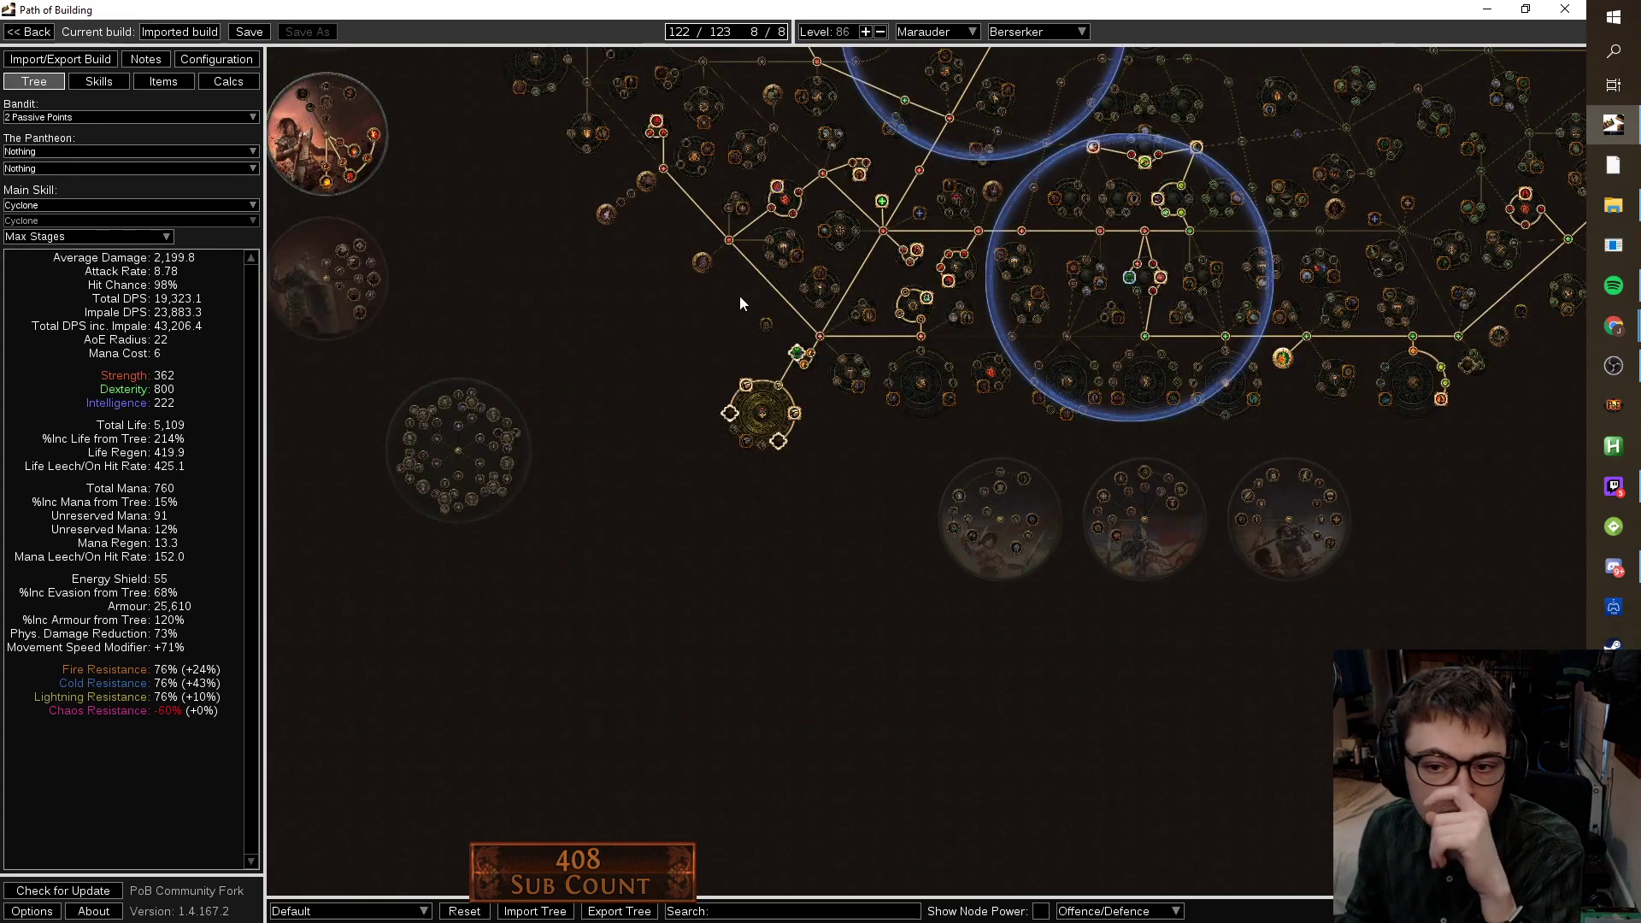
scroll(902, 595, "up", 1)
Unallocate the four lower-right branch nodes and Weapon Artistry with its dependents, leaving 115/123.
left_click_drag(1144, 323, 870, 310)
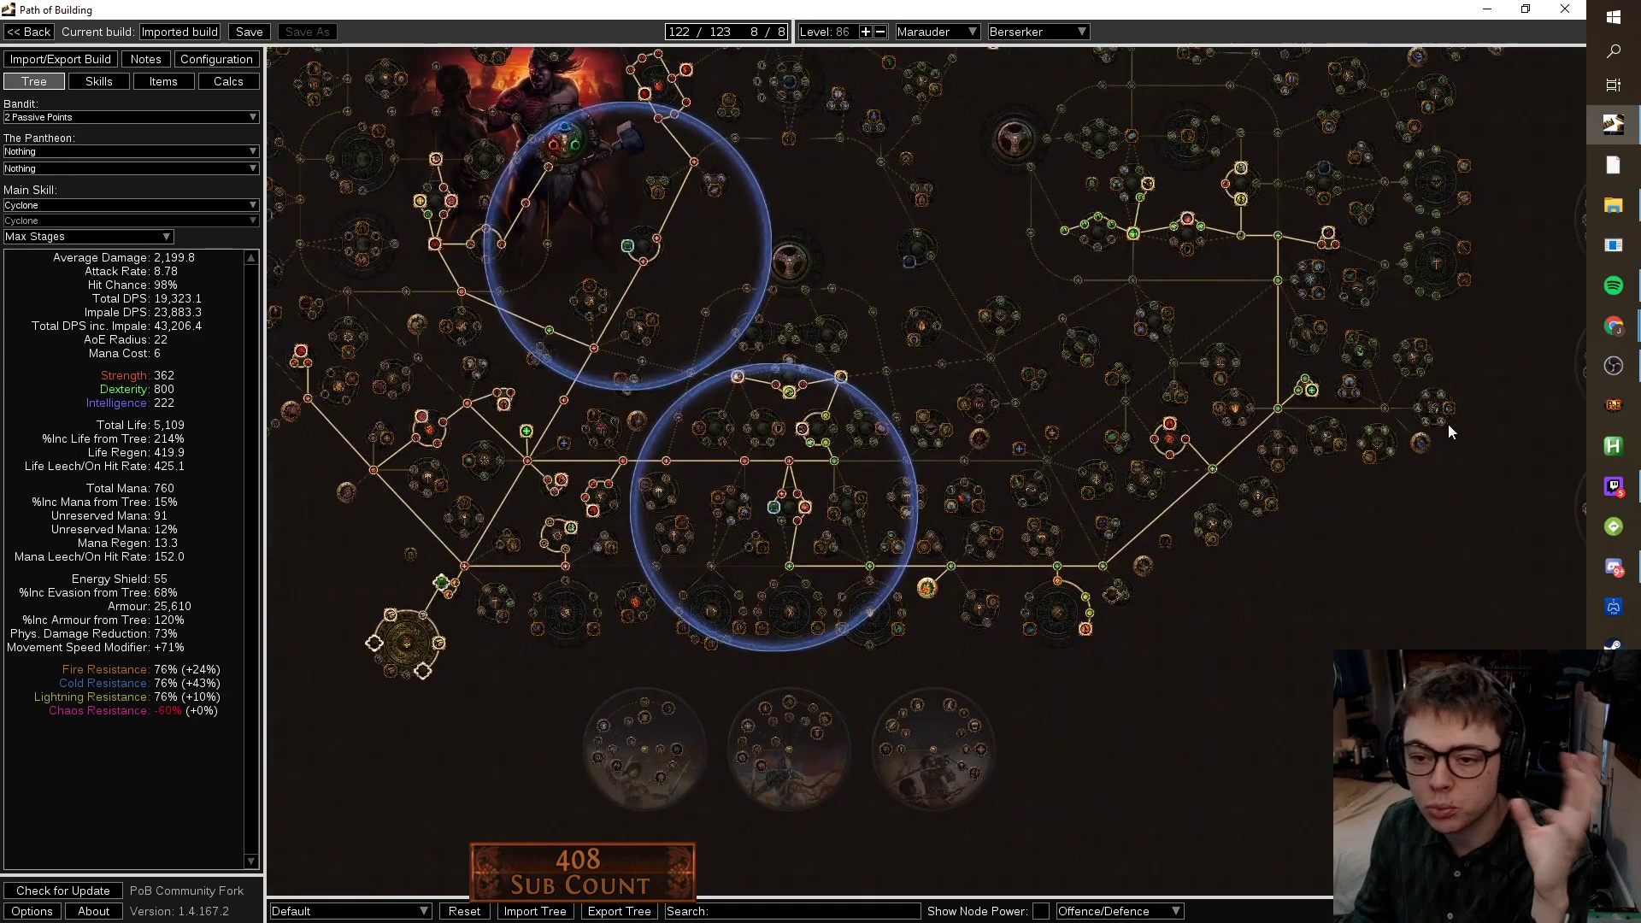
left_click_drag(504, 730, 517, 635)
left_click(1070, 486)
left_click_drag(1294, 606, 1249, 773)
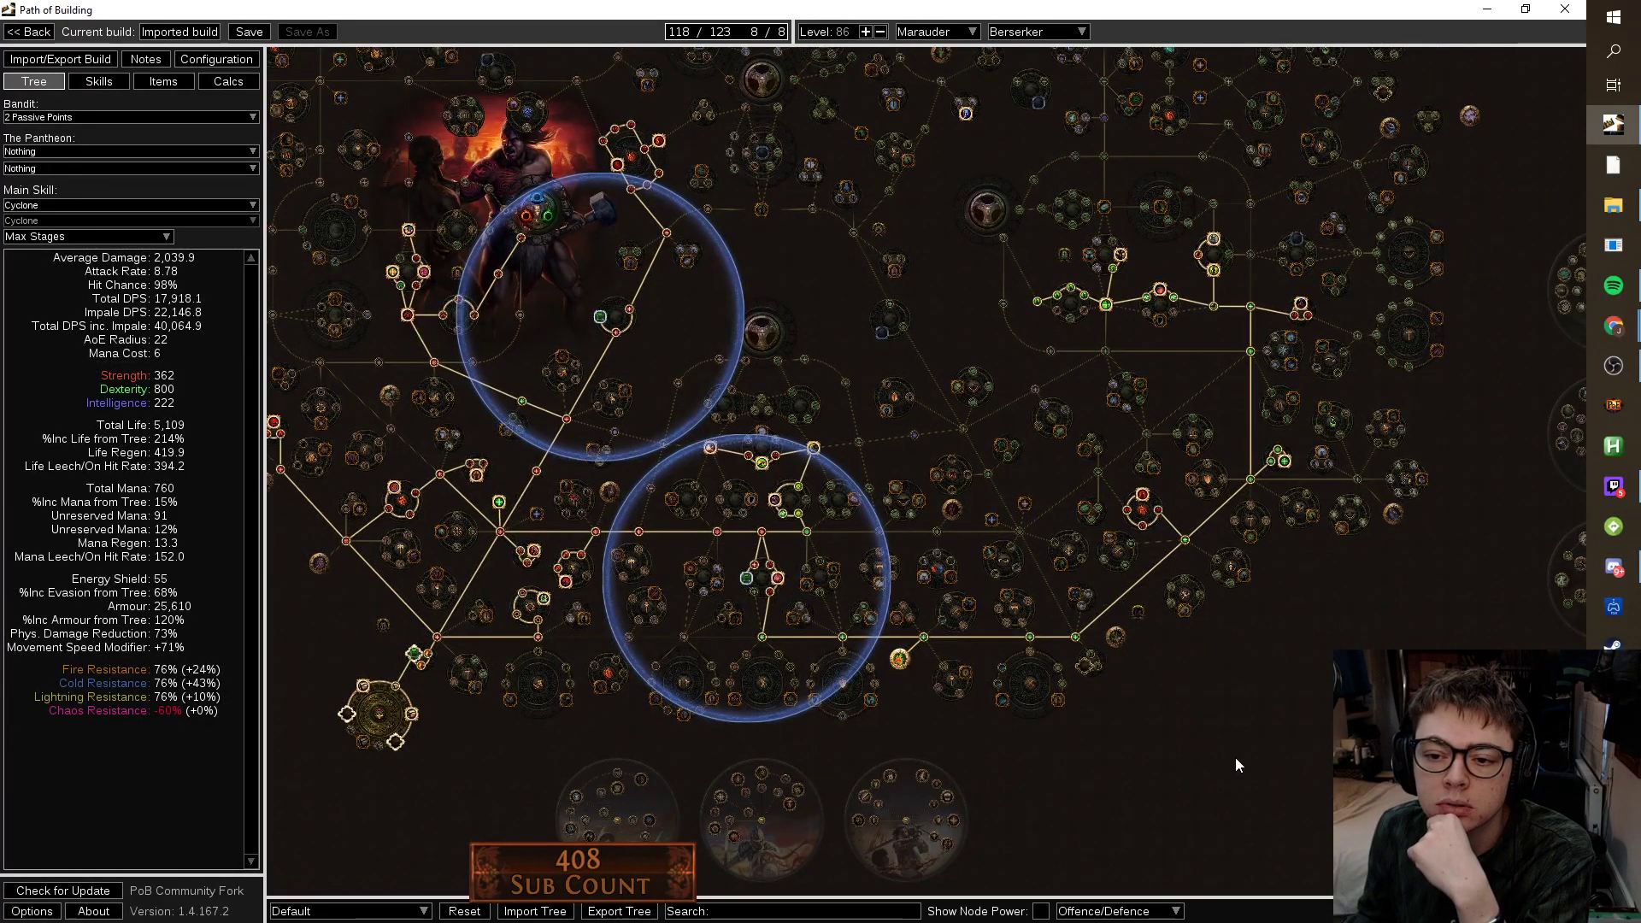
mouse_move(1215, 270)
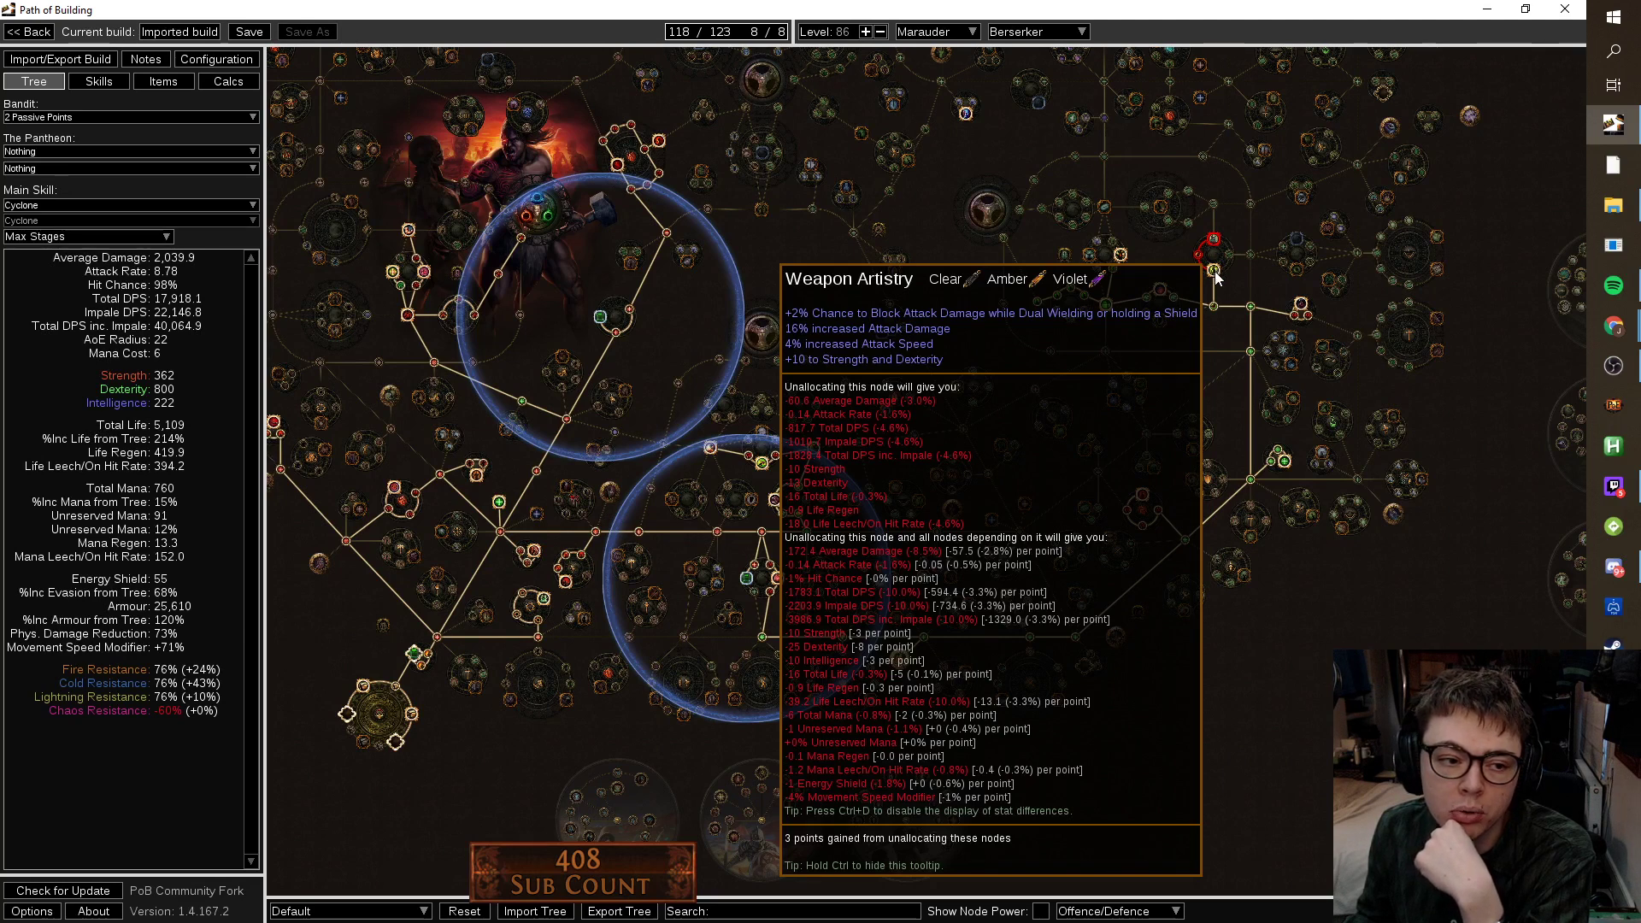
left_click(1214, 270)
left_click_drag(1152, 661, 1311, 690)
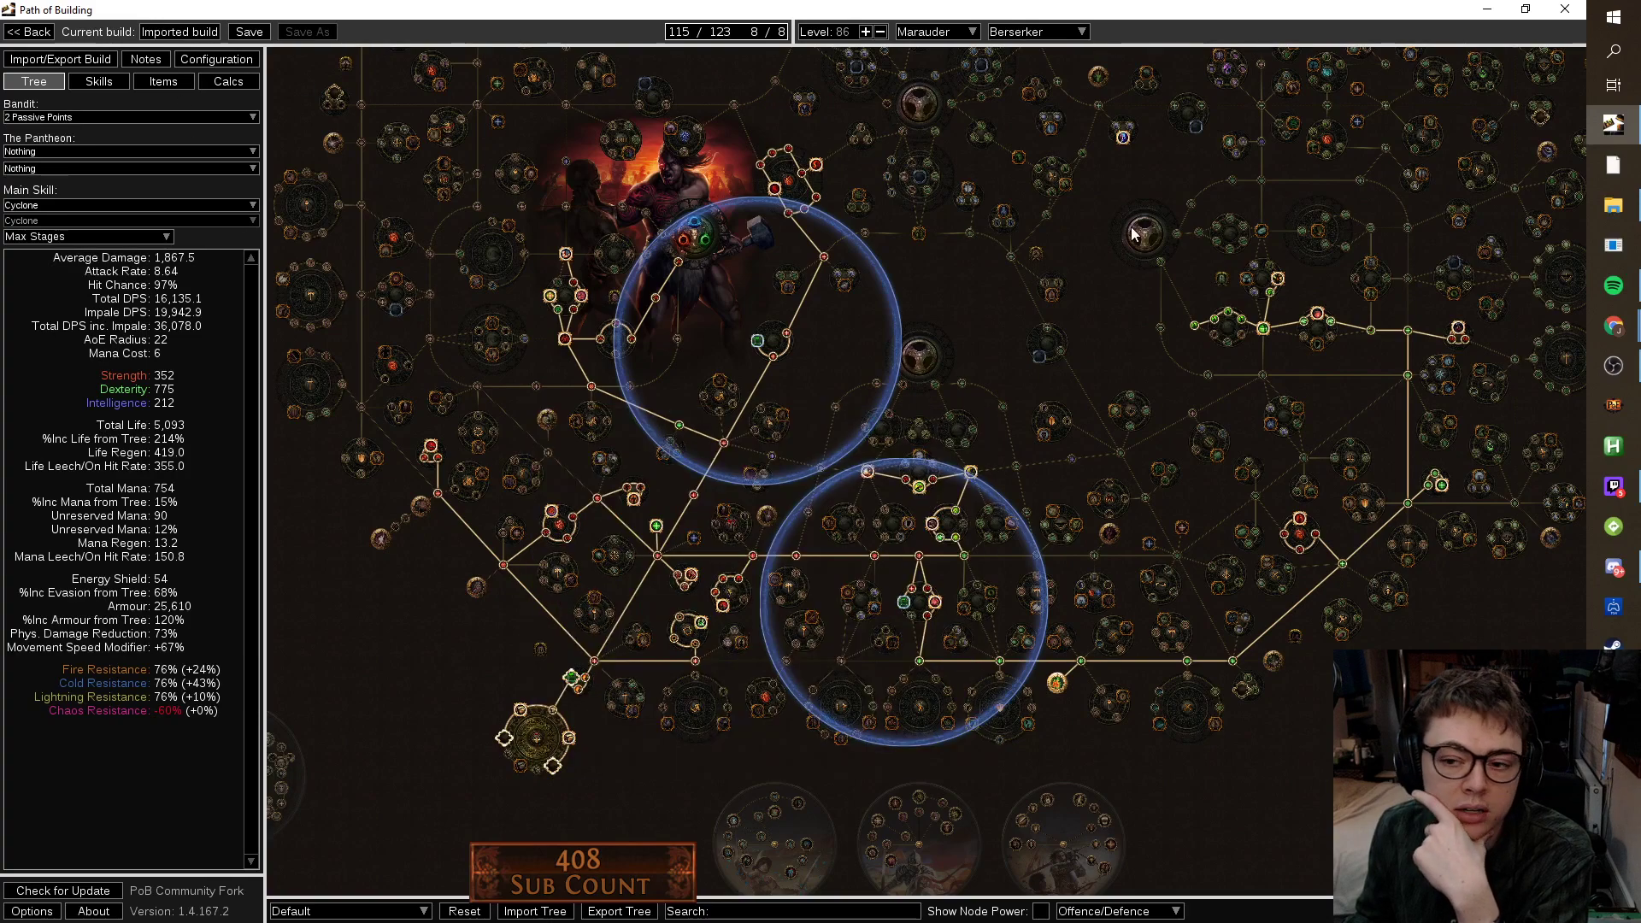
scroll(1265, 286, "up", 3)
Socket the One With Nothing small cluster jewel in jewel Socket #2.
left_click(163, 82)
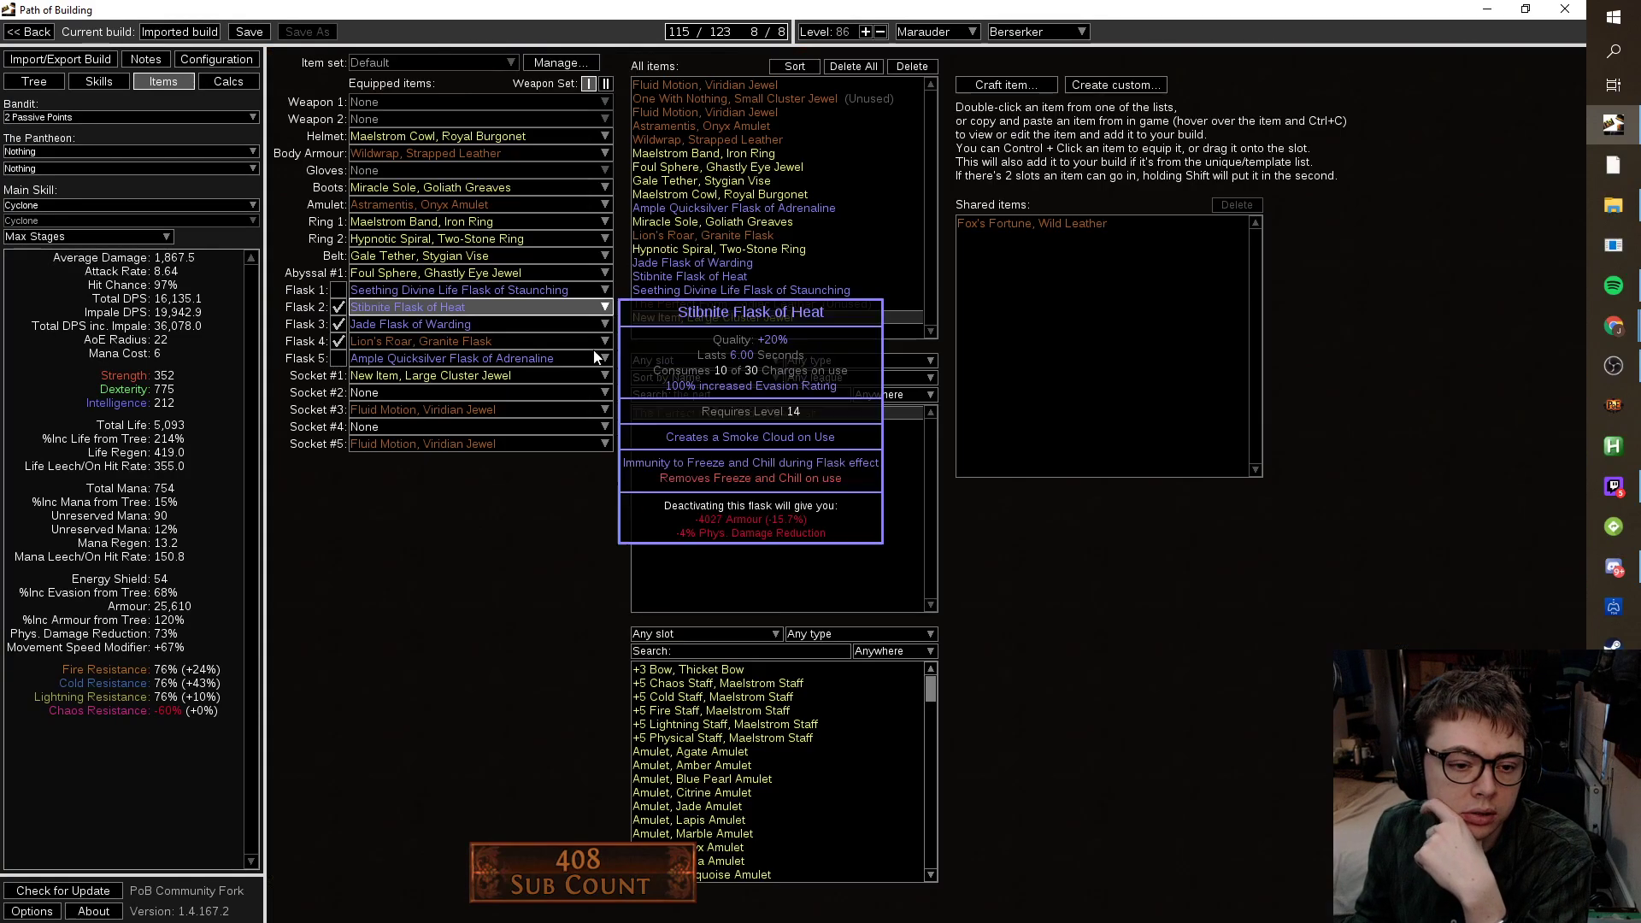
left_click(512, 392)
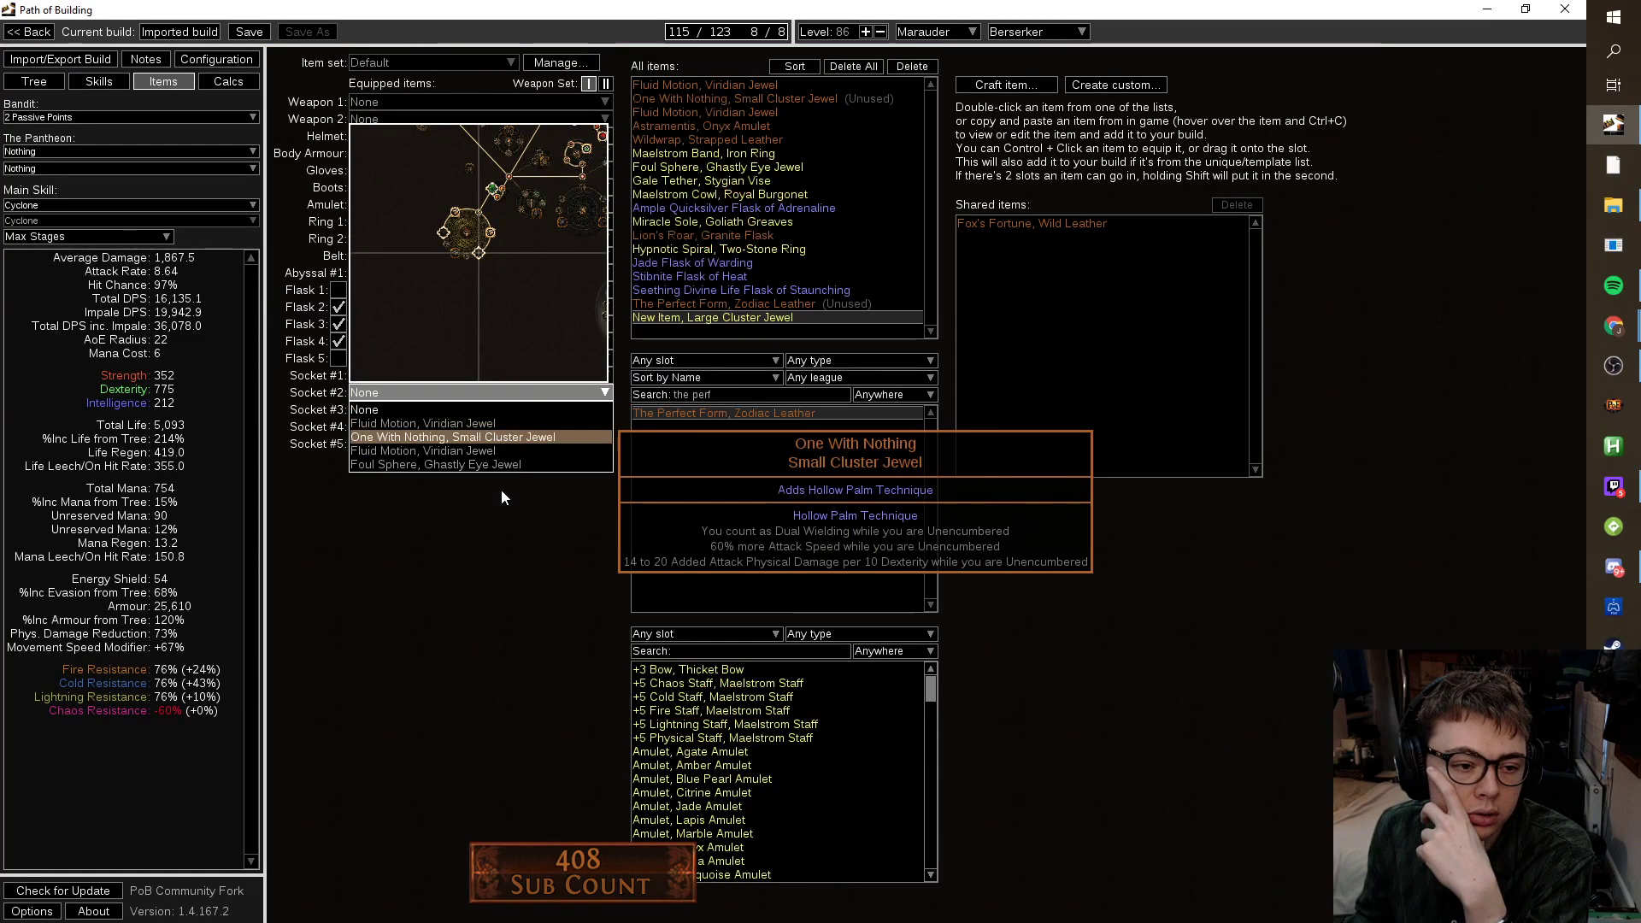
left_click(504, 437)
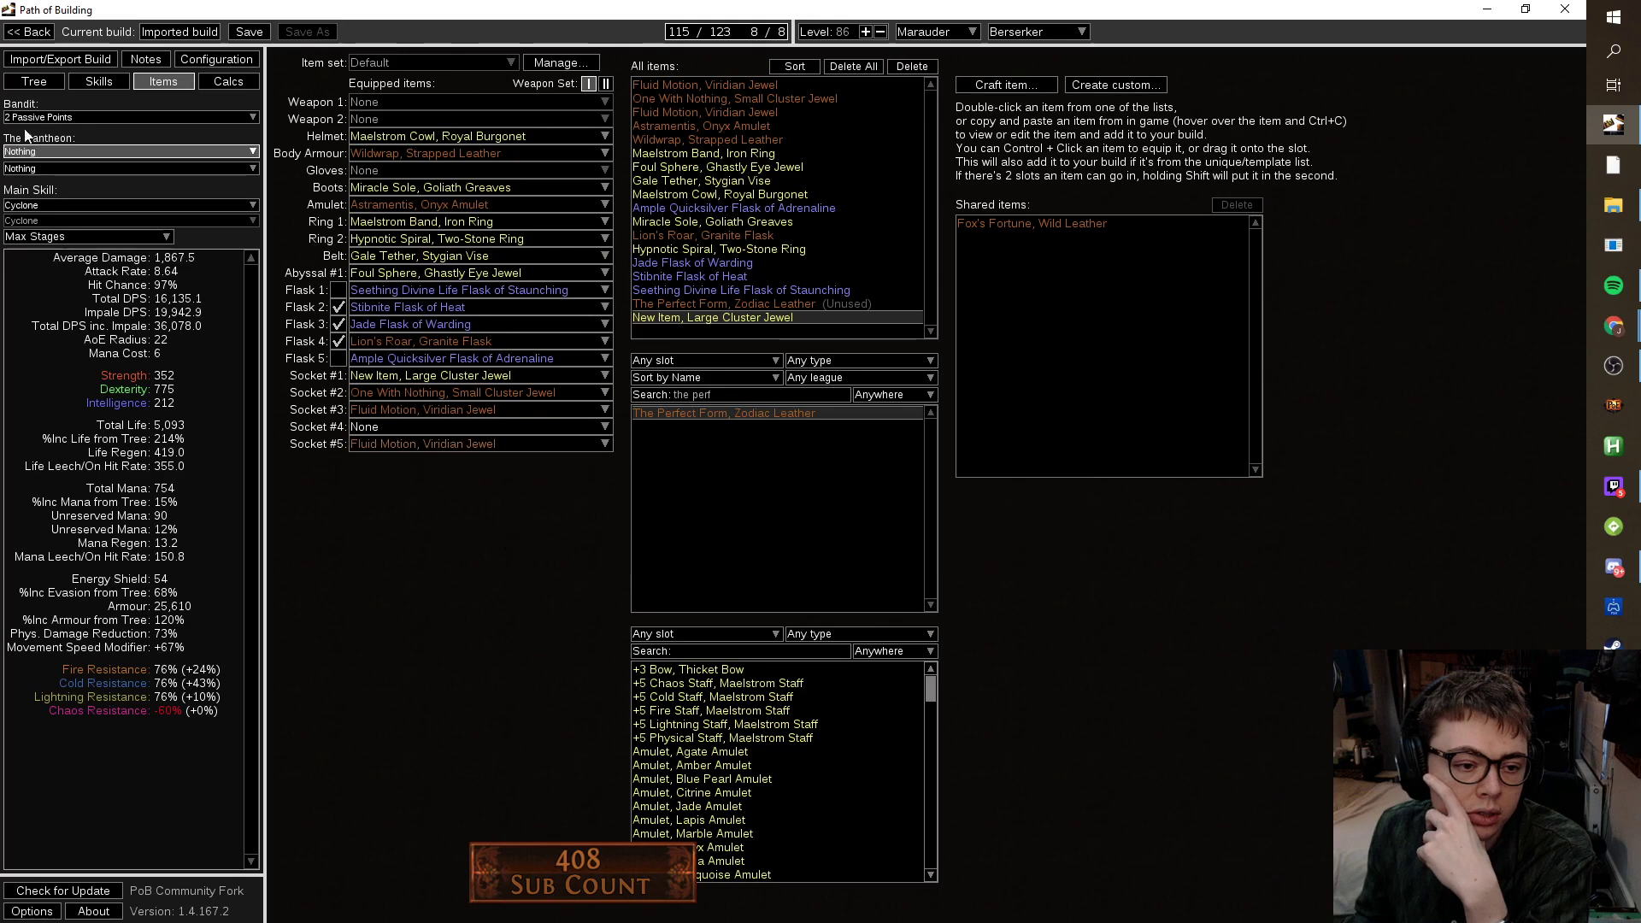
Re-allocate the path up to Weapon Artistry, reaching 119/123 points.
left_click(34, 81)
scroll(930, 571, "down", 4)
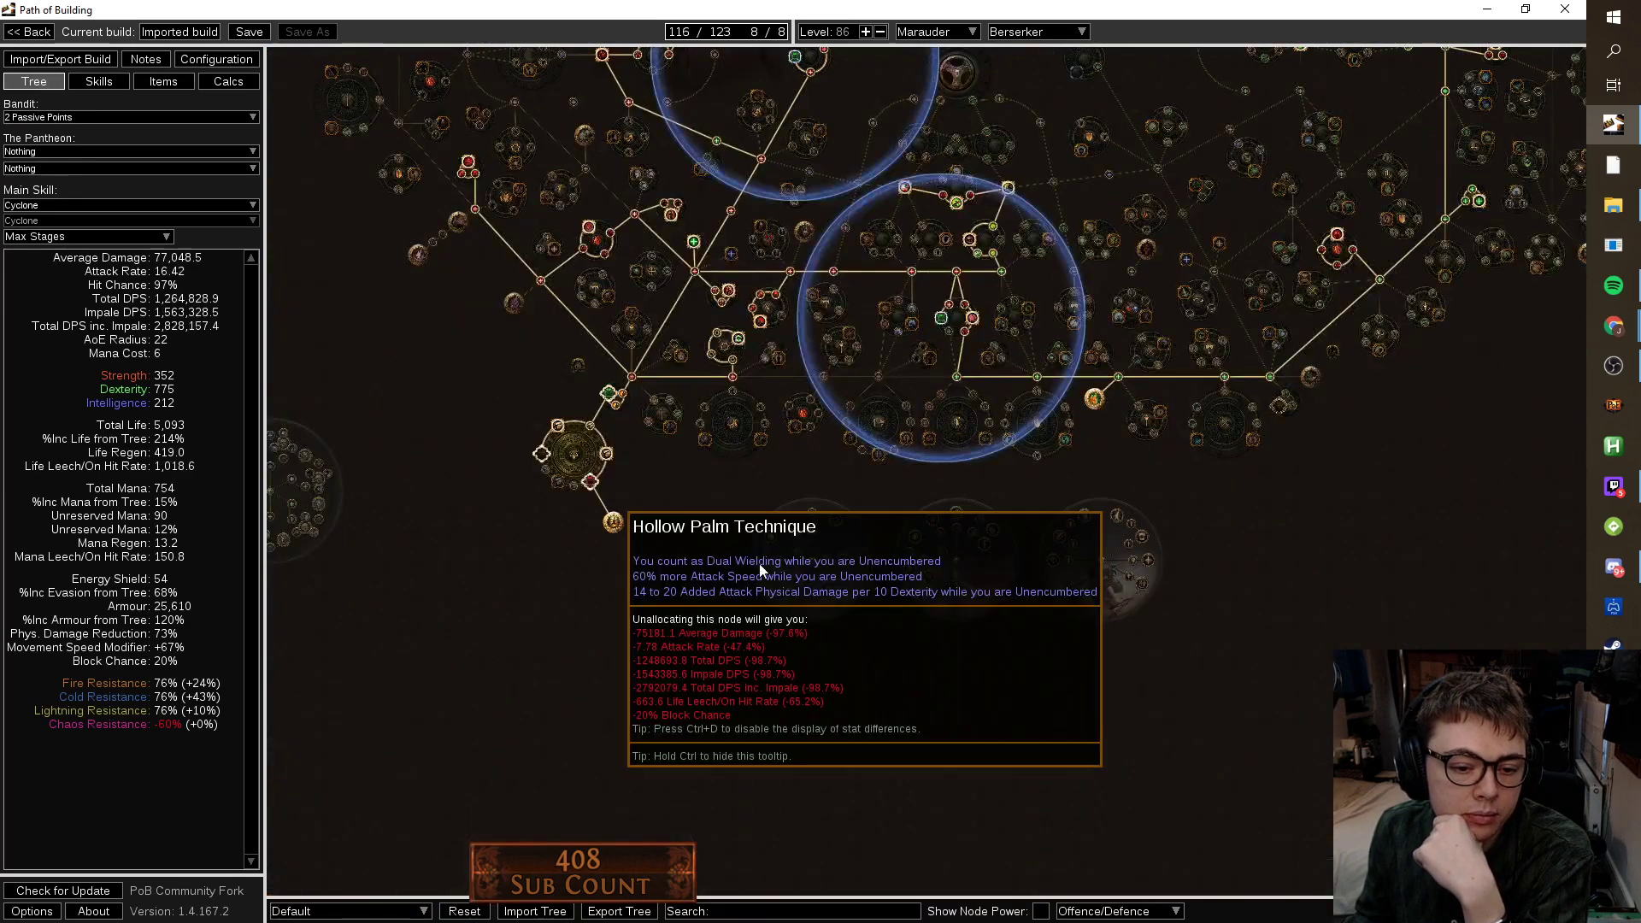
left_click_drag(930, 570, 272, 746)
left_click(735, 162)
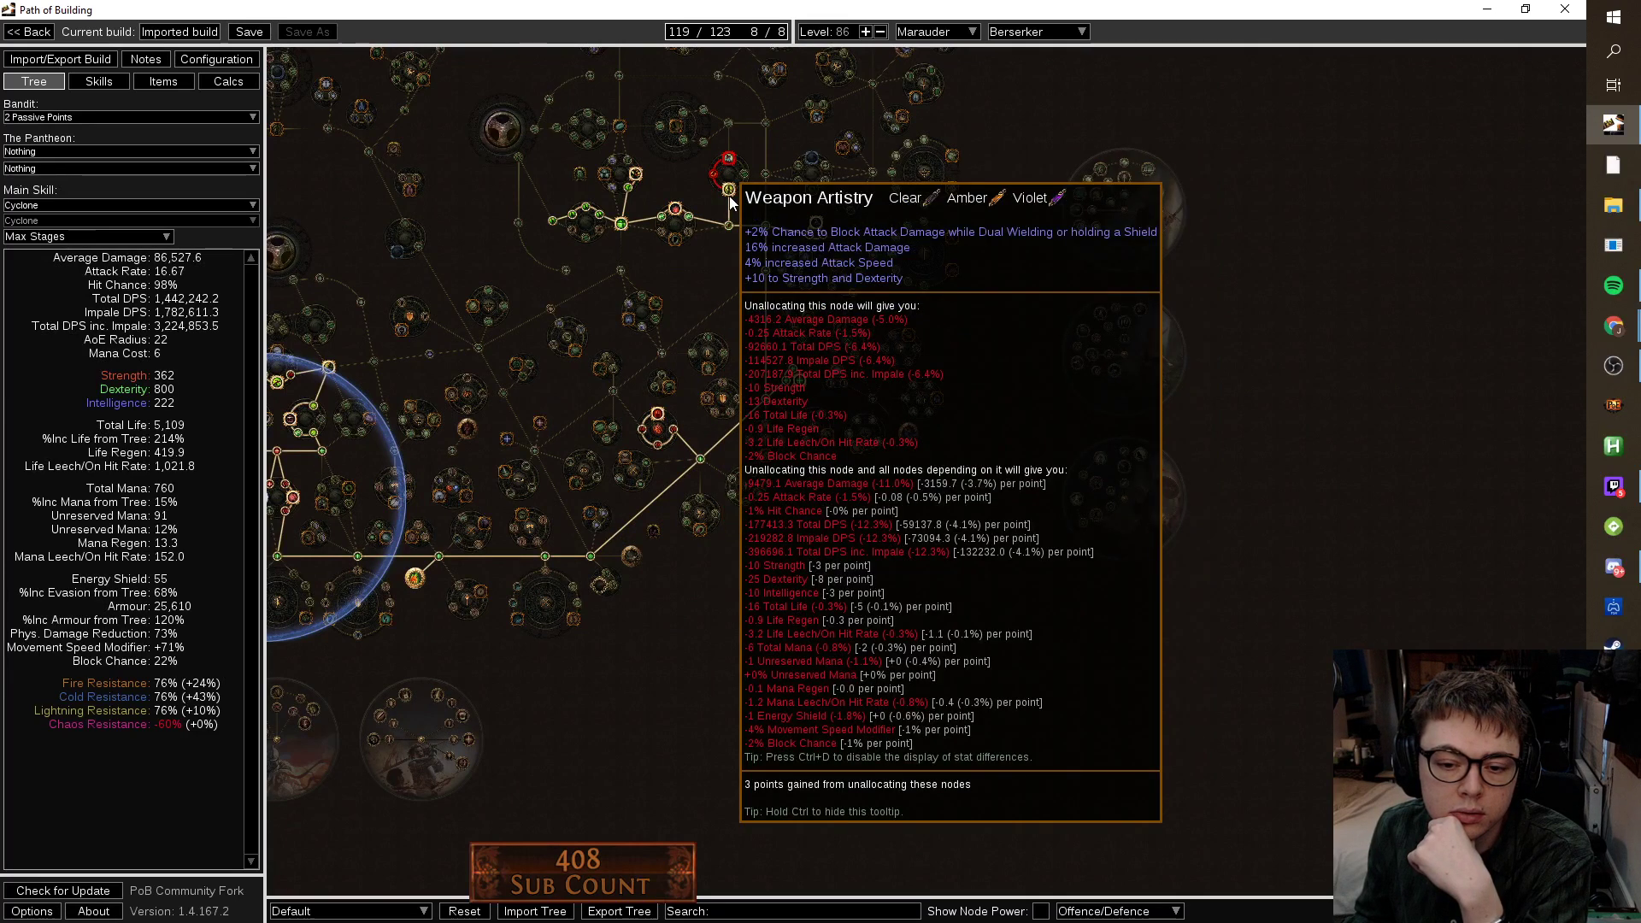
Unallocate Weapon Artistry and its dependent nodes once more.
left_click(729, 197)
left_click_drag(614, 611, 901, 514)
mouse_move(860, 522)
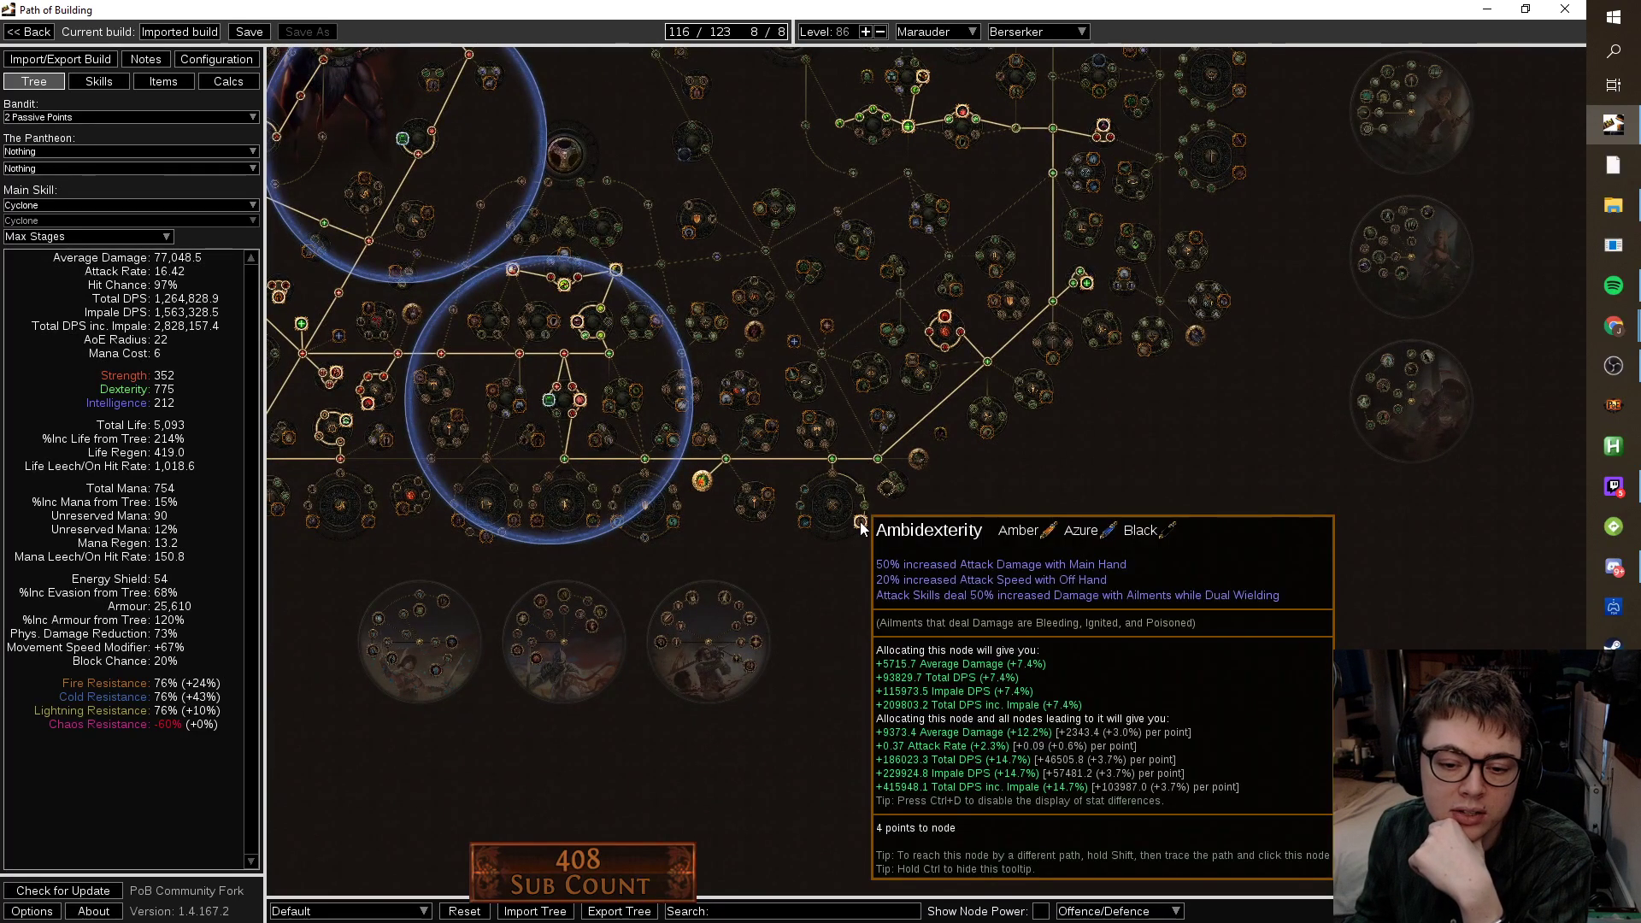
left_click_drag(1034, 498, 1017, 715)
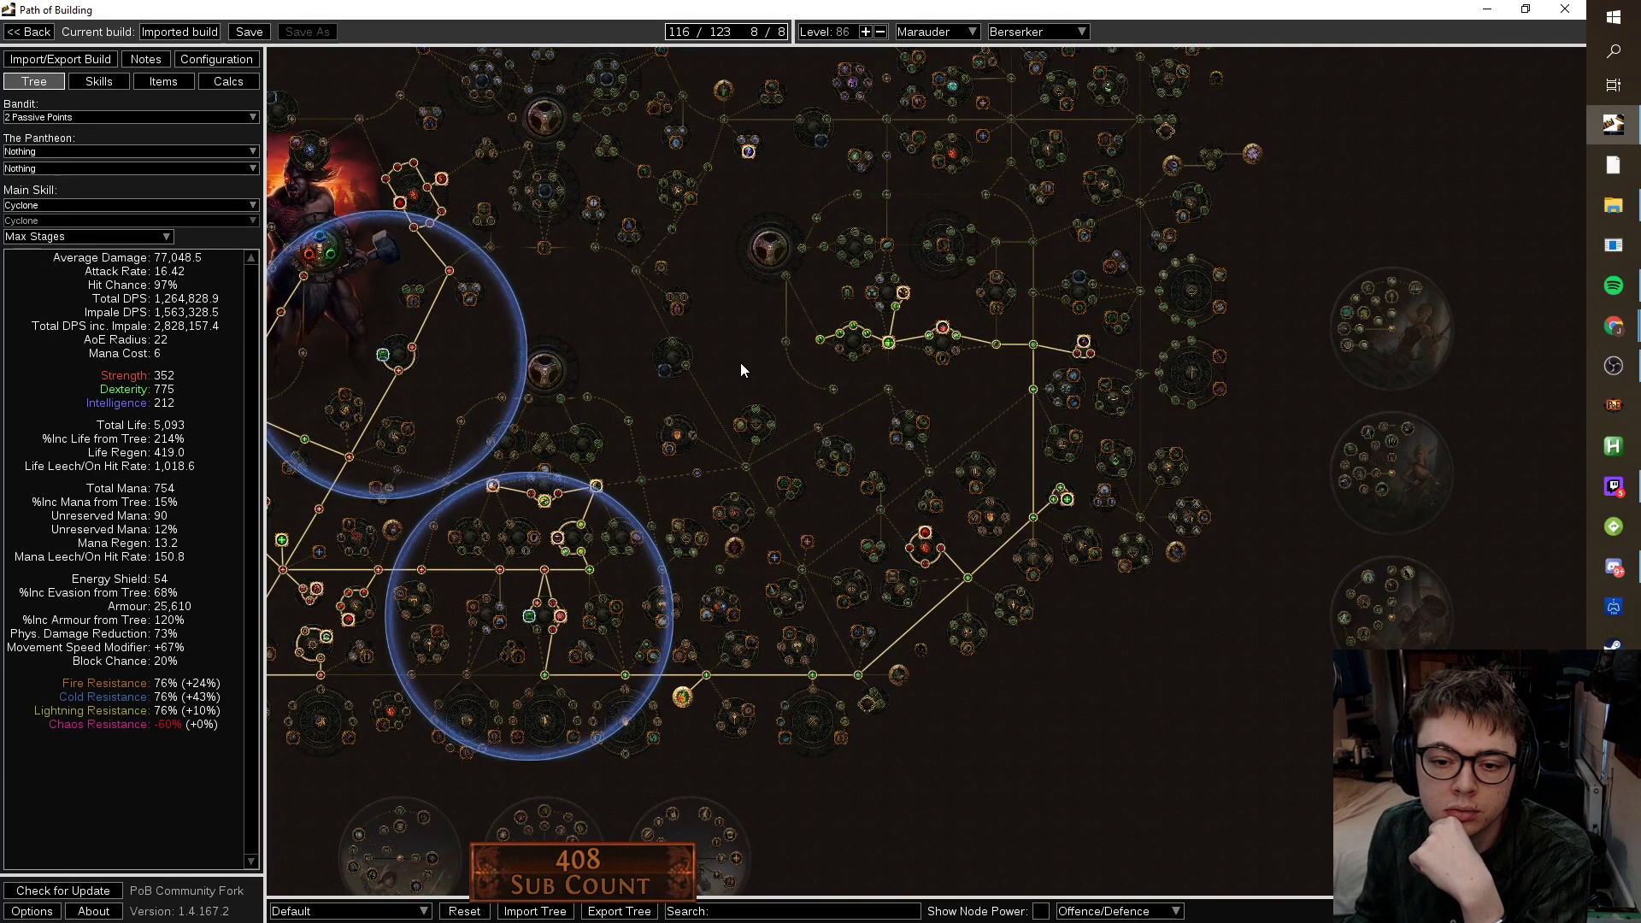
left_click_drag(839, 349, 976, 321)
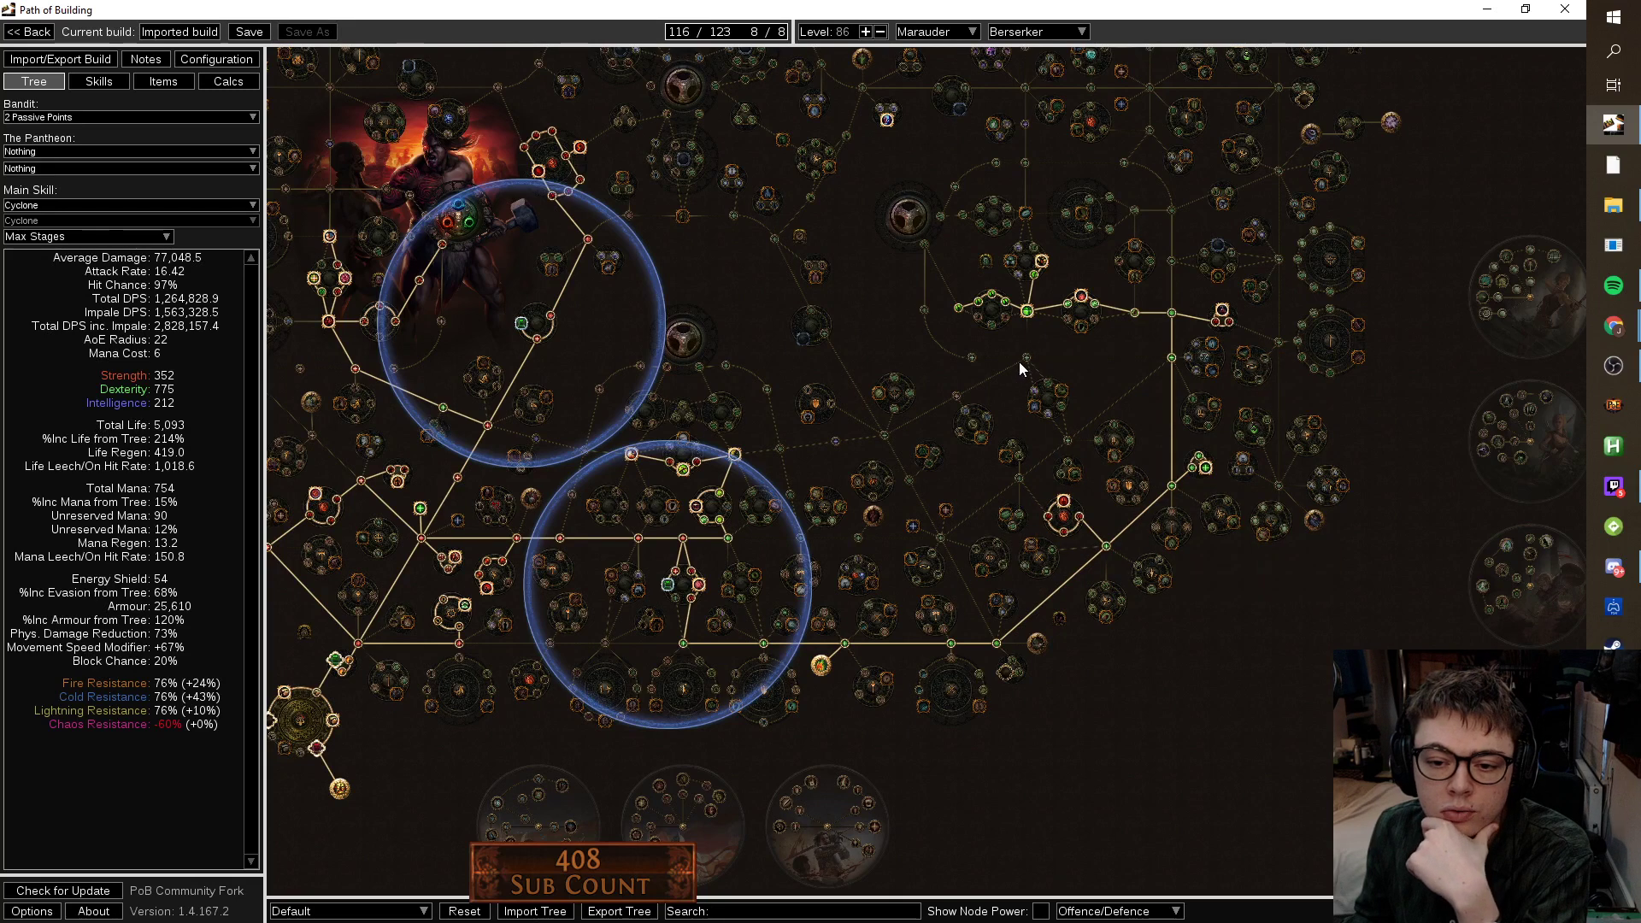
Test One Handed Melee Damage, then unallocate Dual Wield Damage and Accuracy, dropping to 113/123.
left_click(1134, 316)
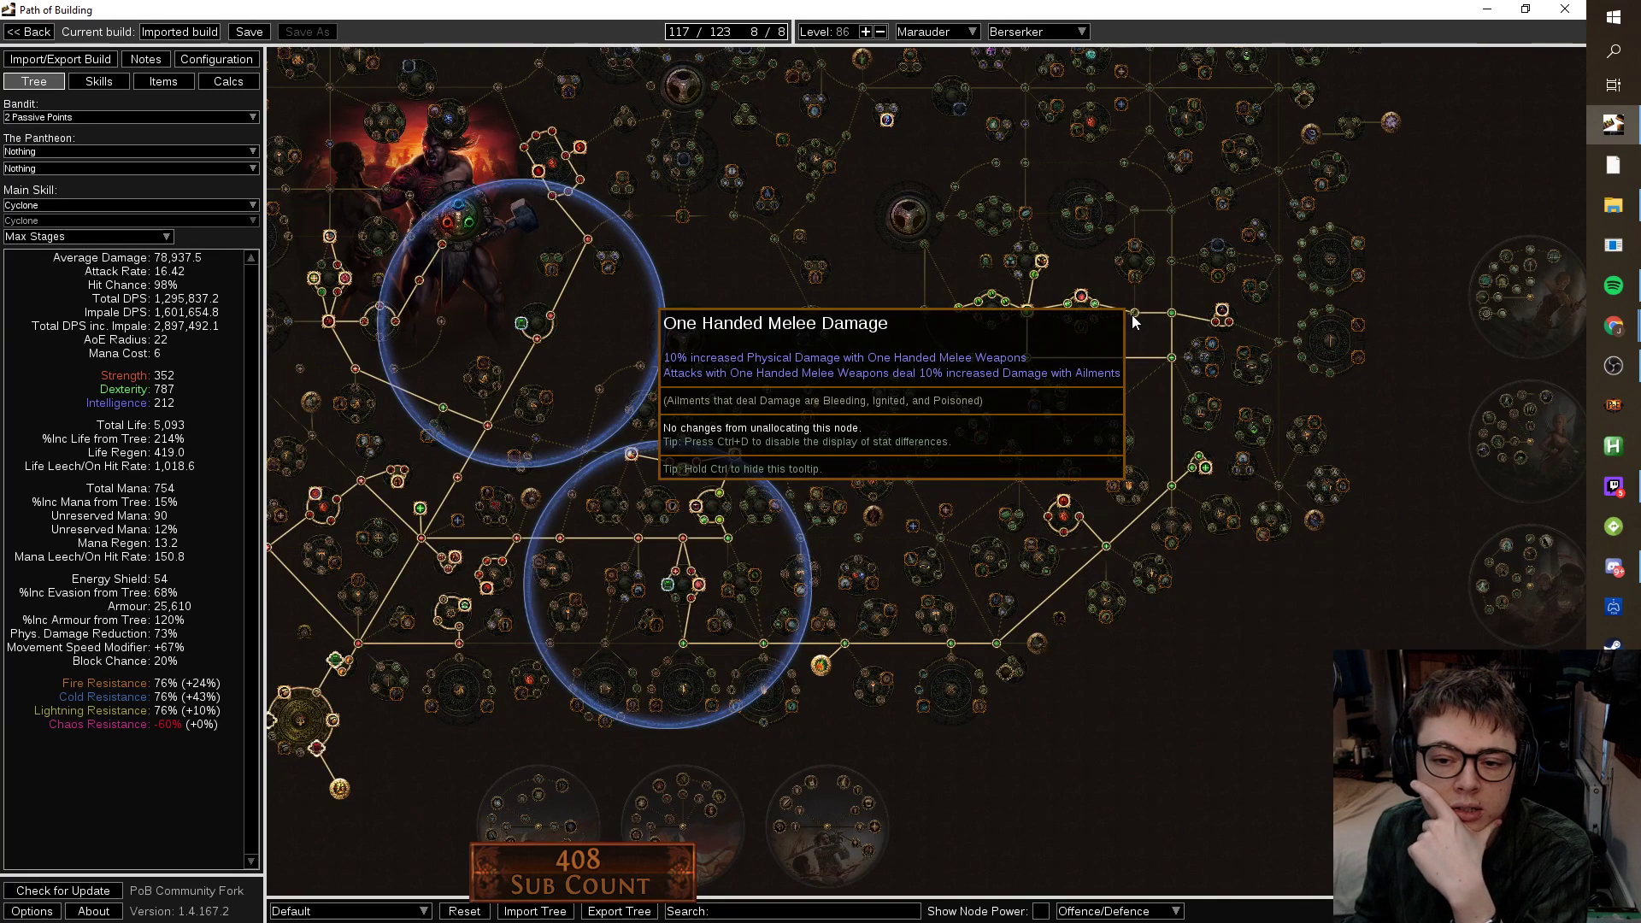
left_click(1133, 318)
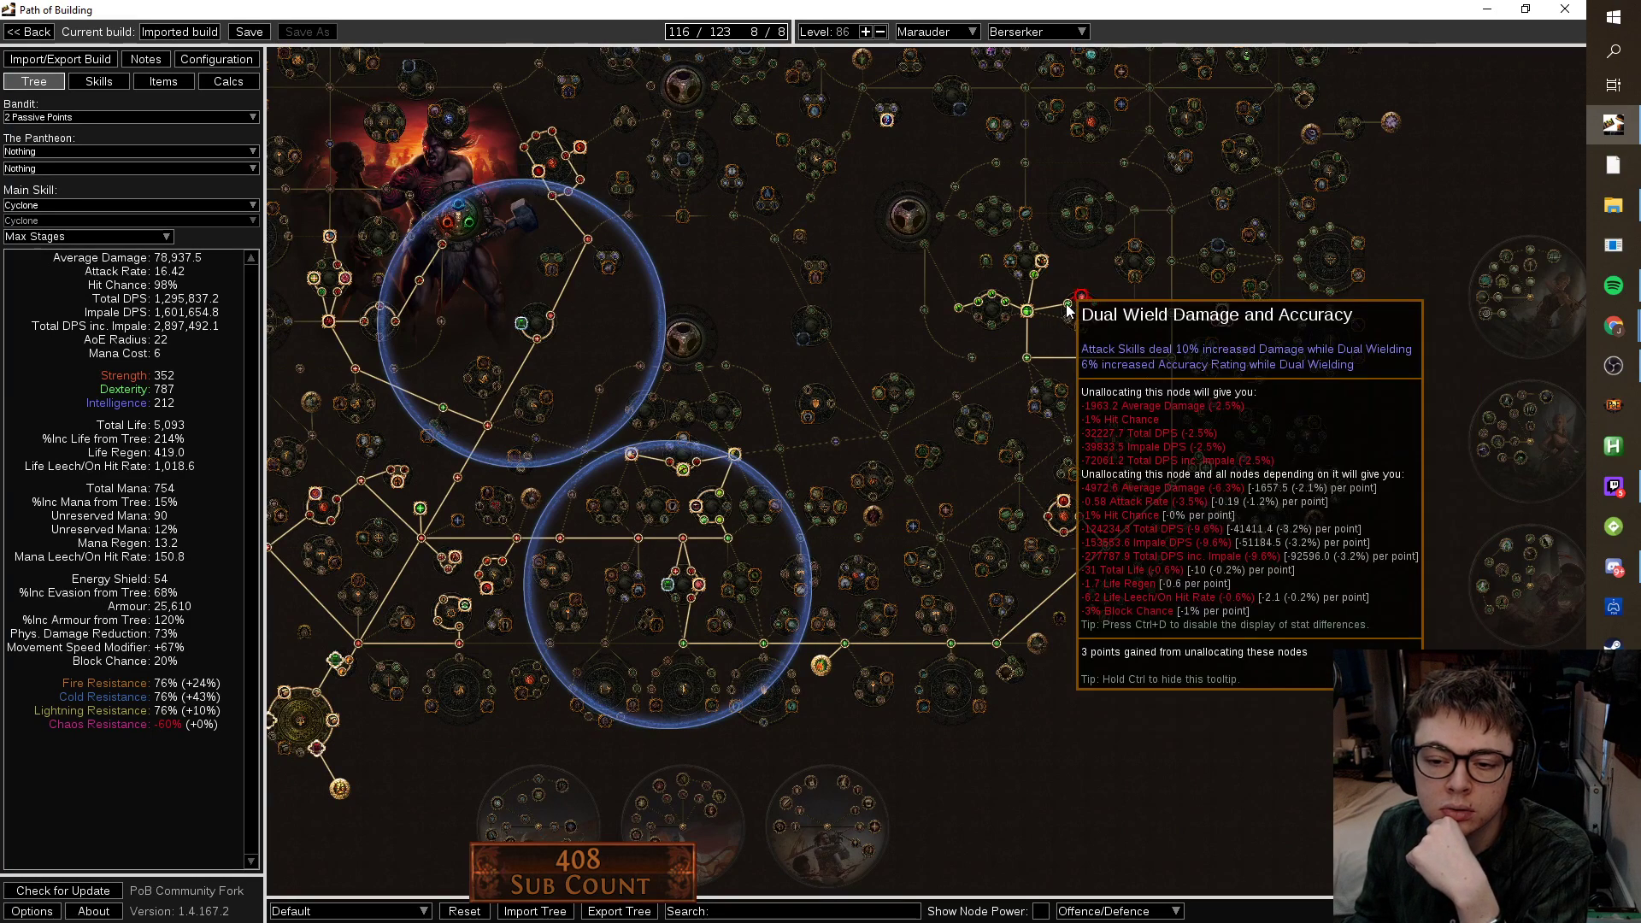
left_click(1069, 306)
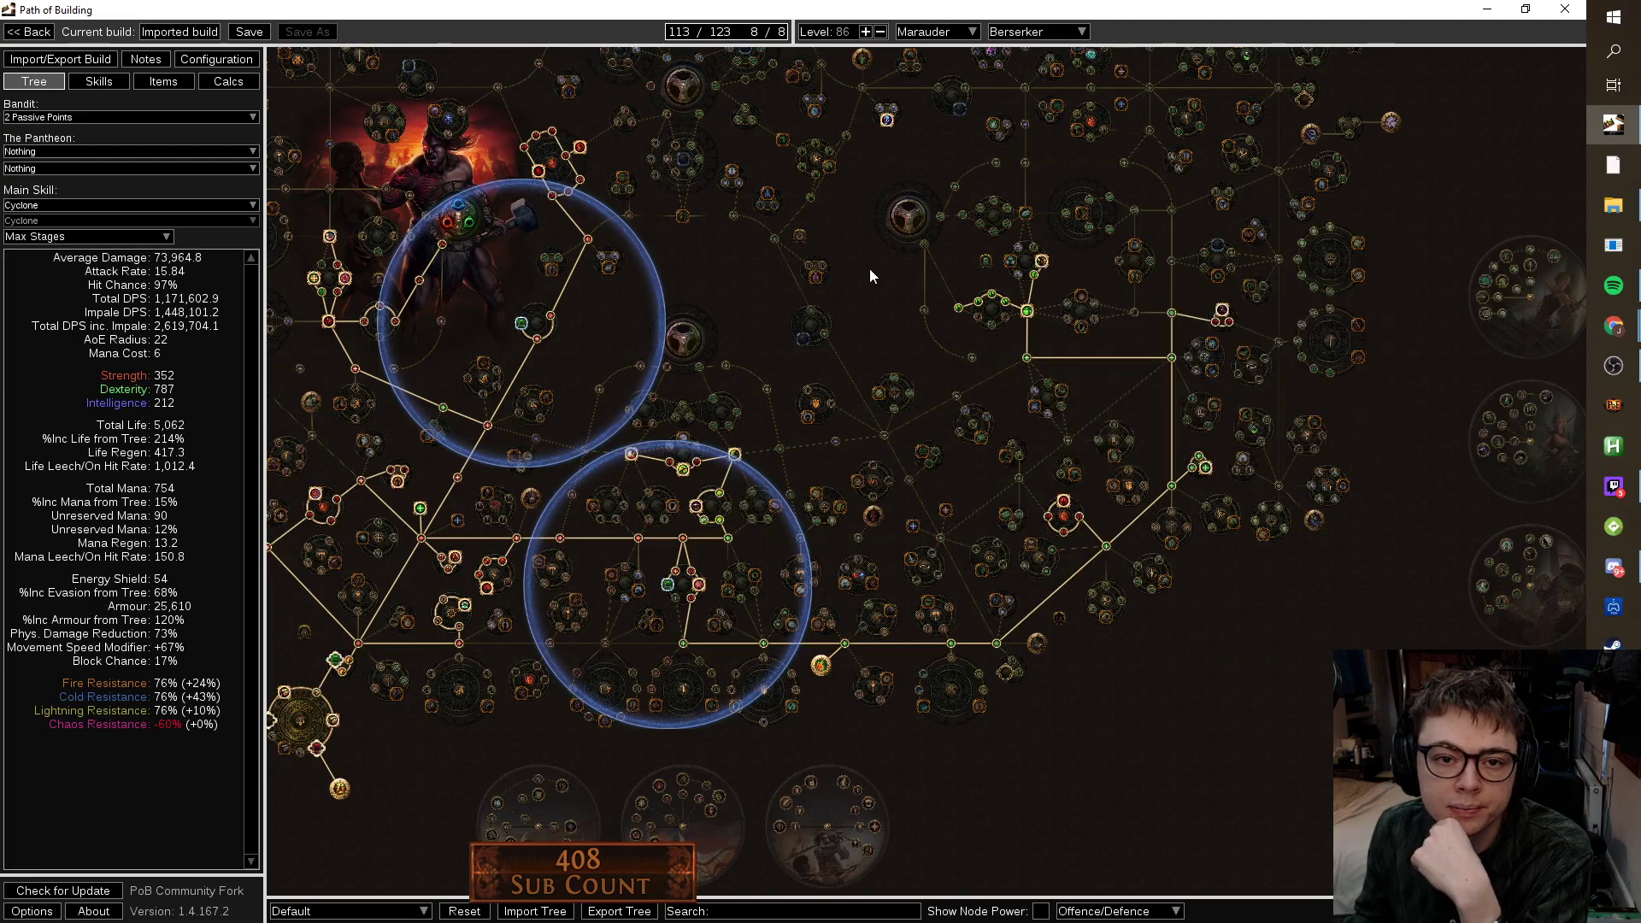
left_click_drag(891, 256, 1040, 240)
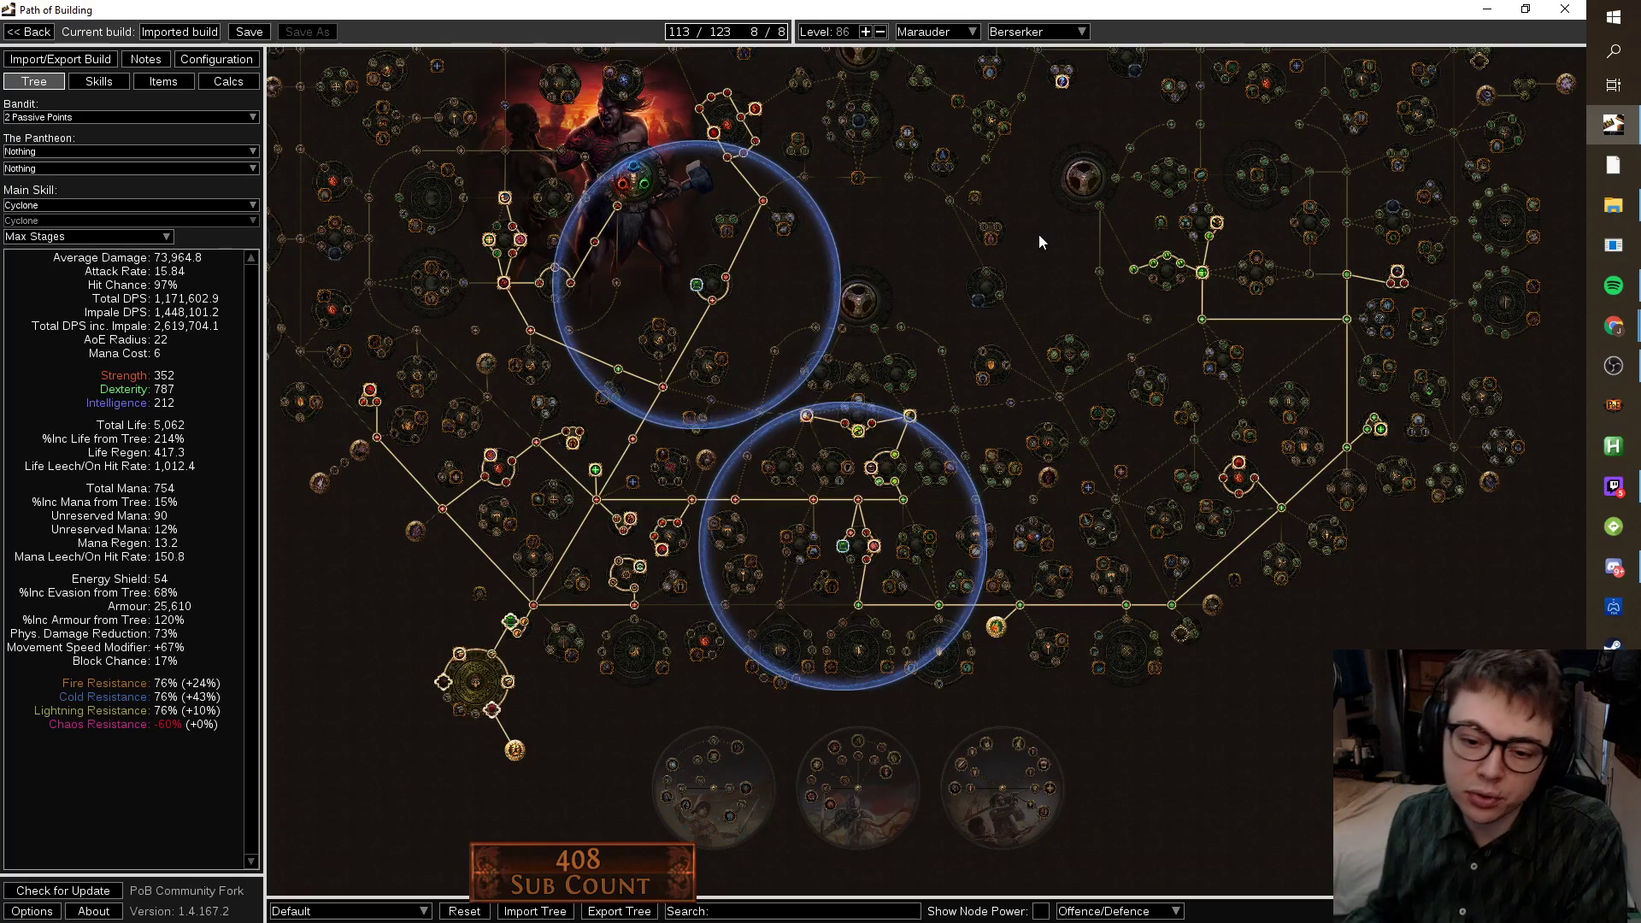
scroll(920, 484, "up", 3)
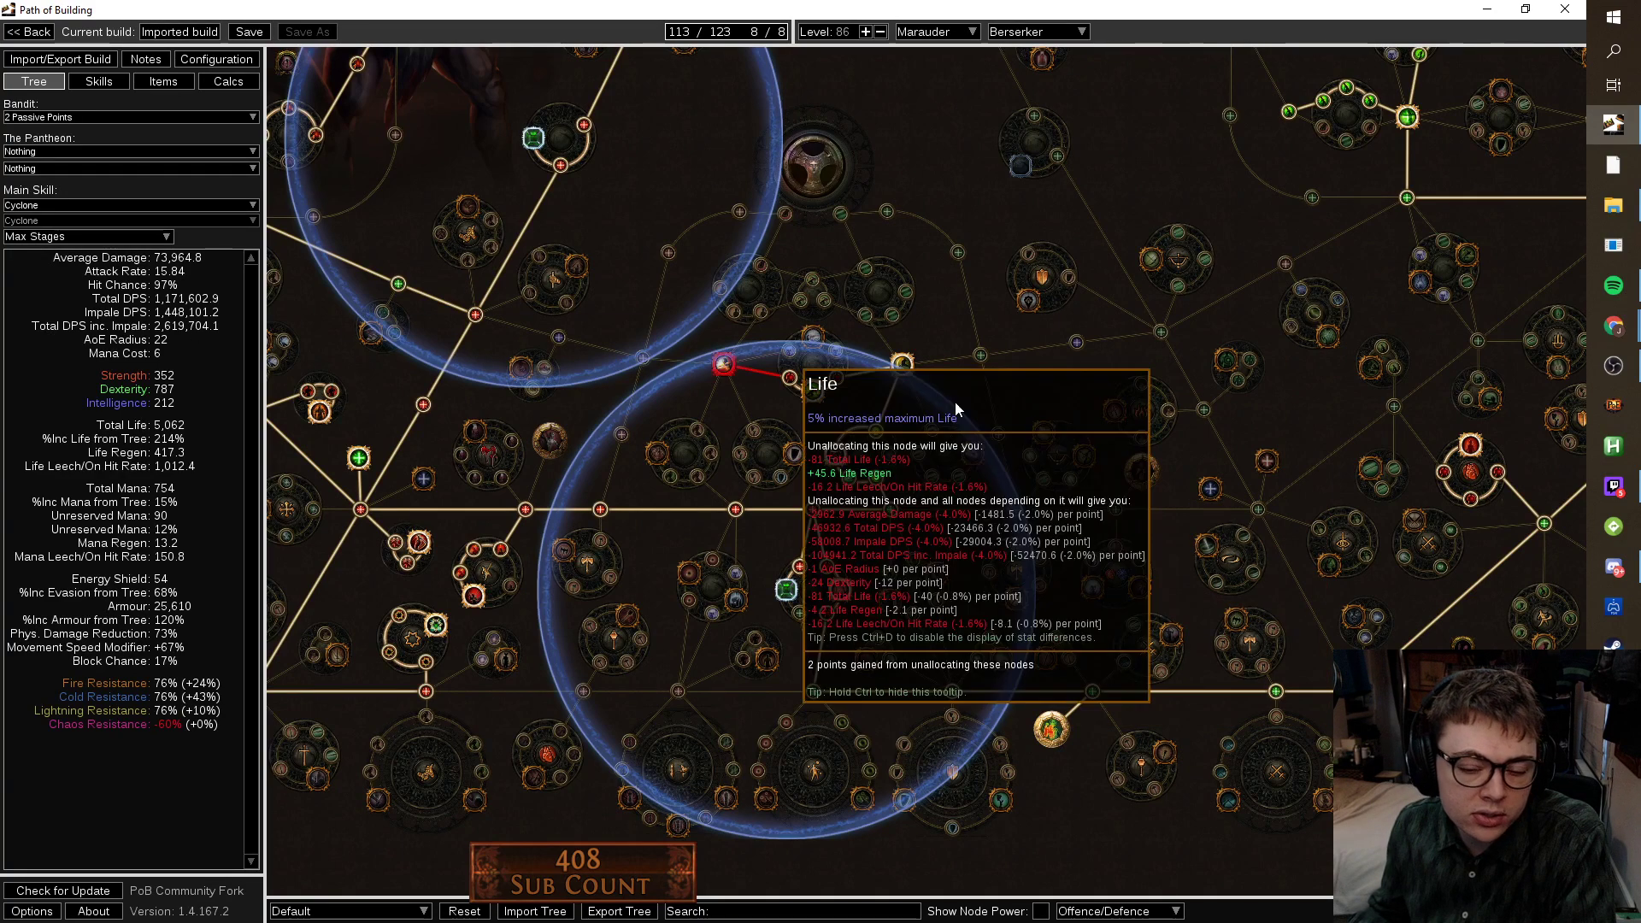
Allocate the three Dexterity nodes on the right path and unallocate the Dual Wield cluster.
left_click(1016, 510)
left_click(997, 434)
left_click(980, 355)
left_click(886, 458)
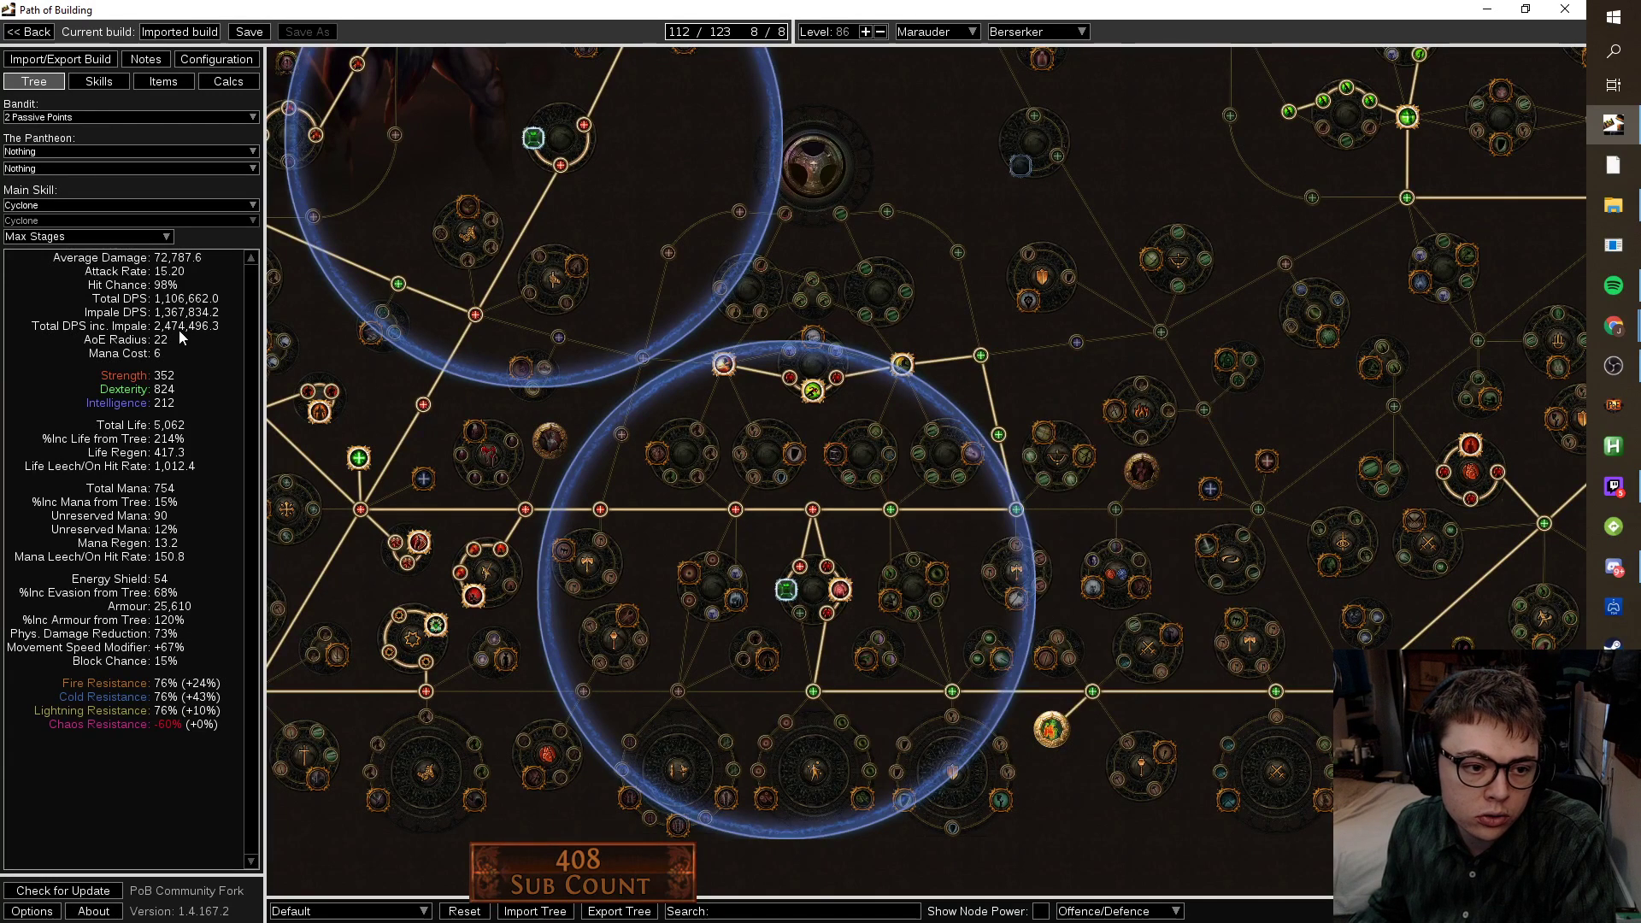
mouse_move(875, 483)
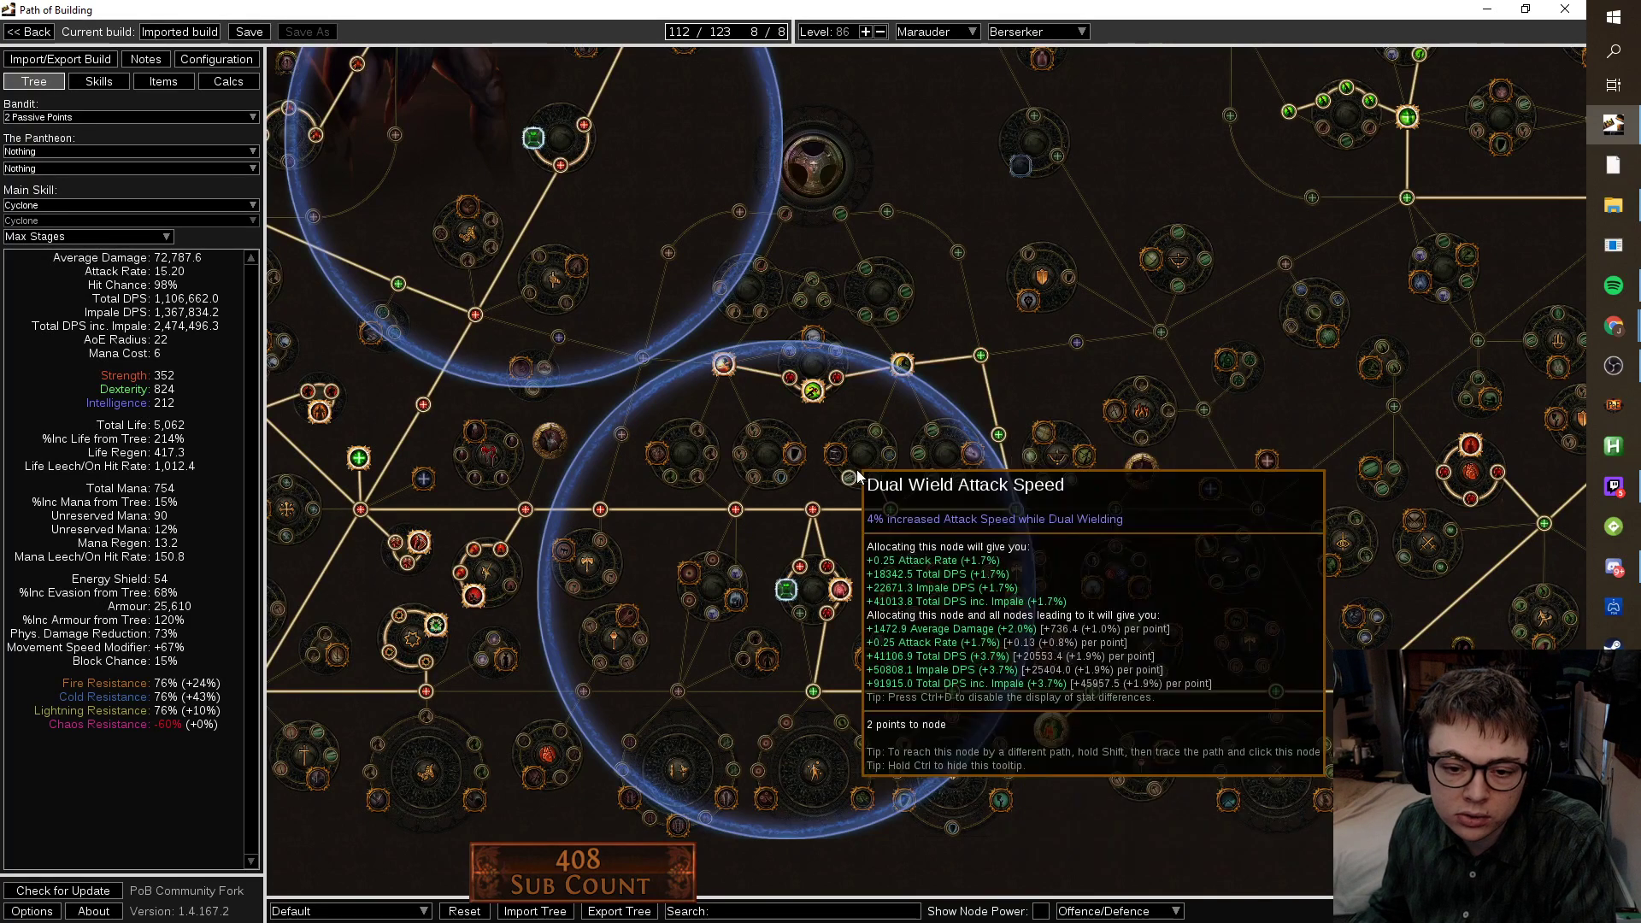
mouse_move(841, 458)
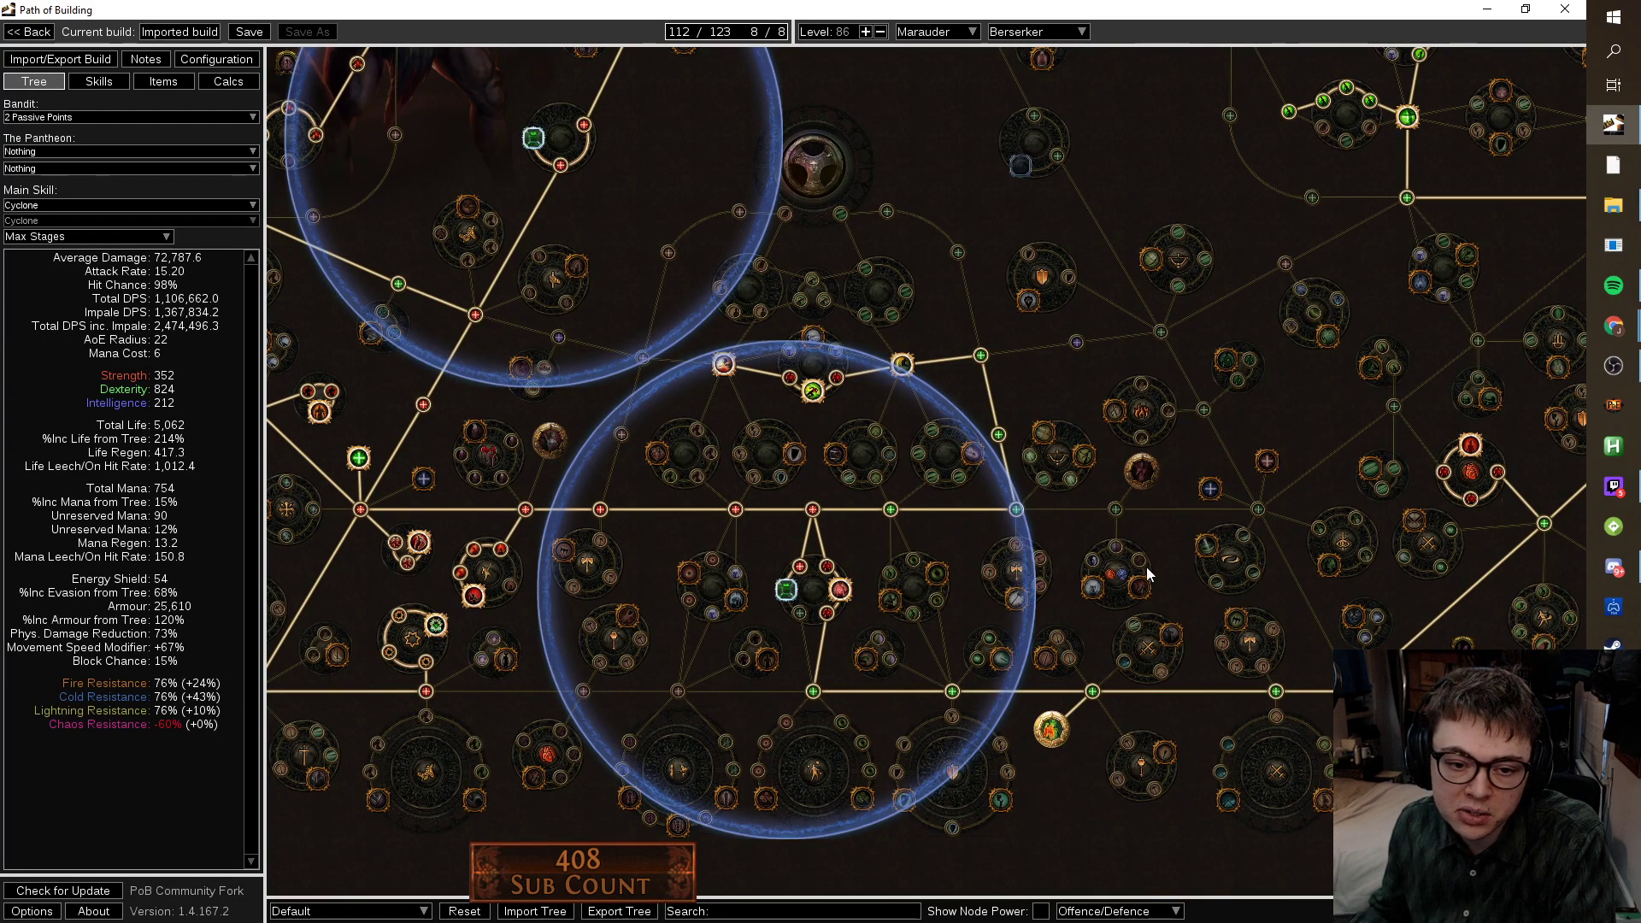
scroll(1146, 567, "down", 3)
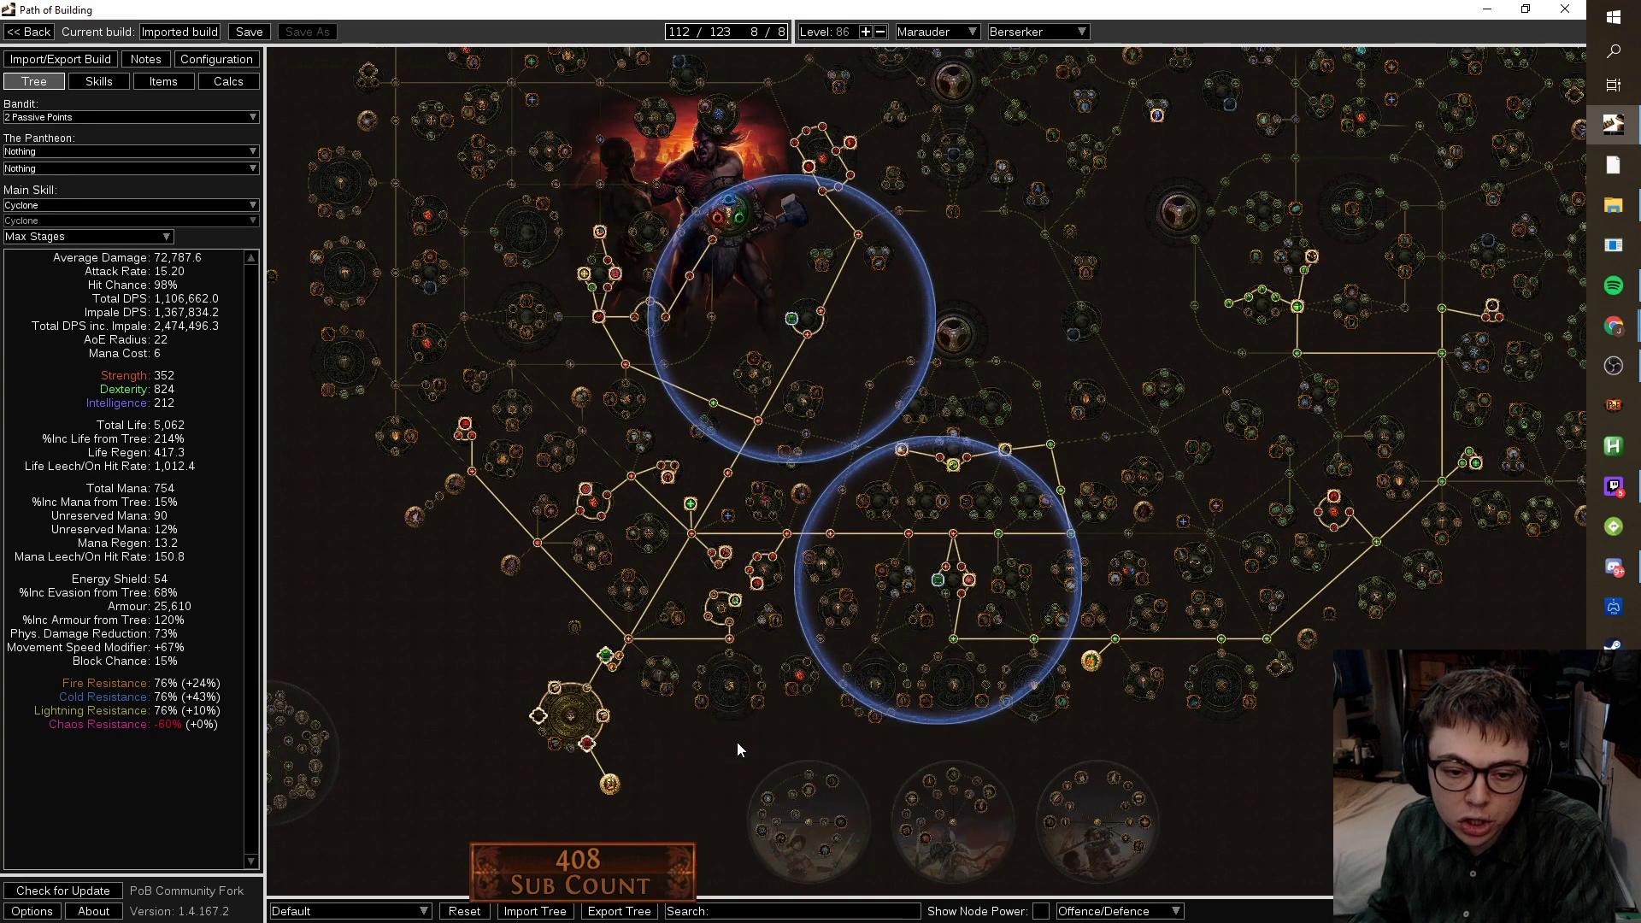
left_click_drag(736, 742, 648, 665)
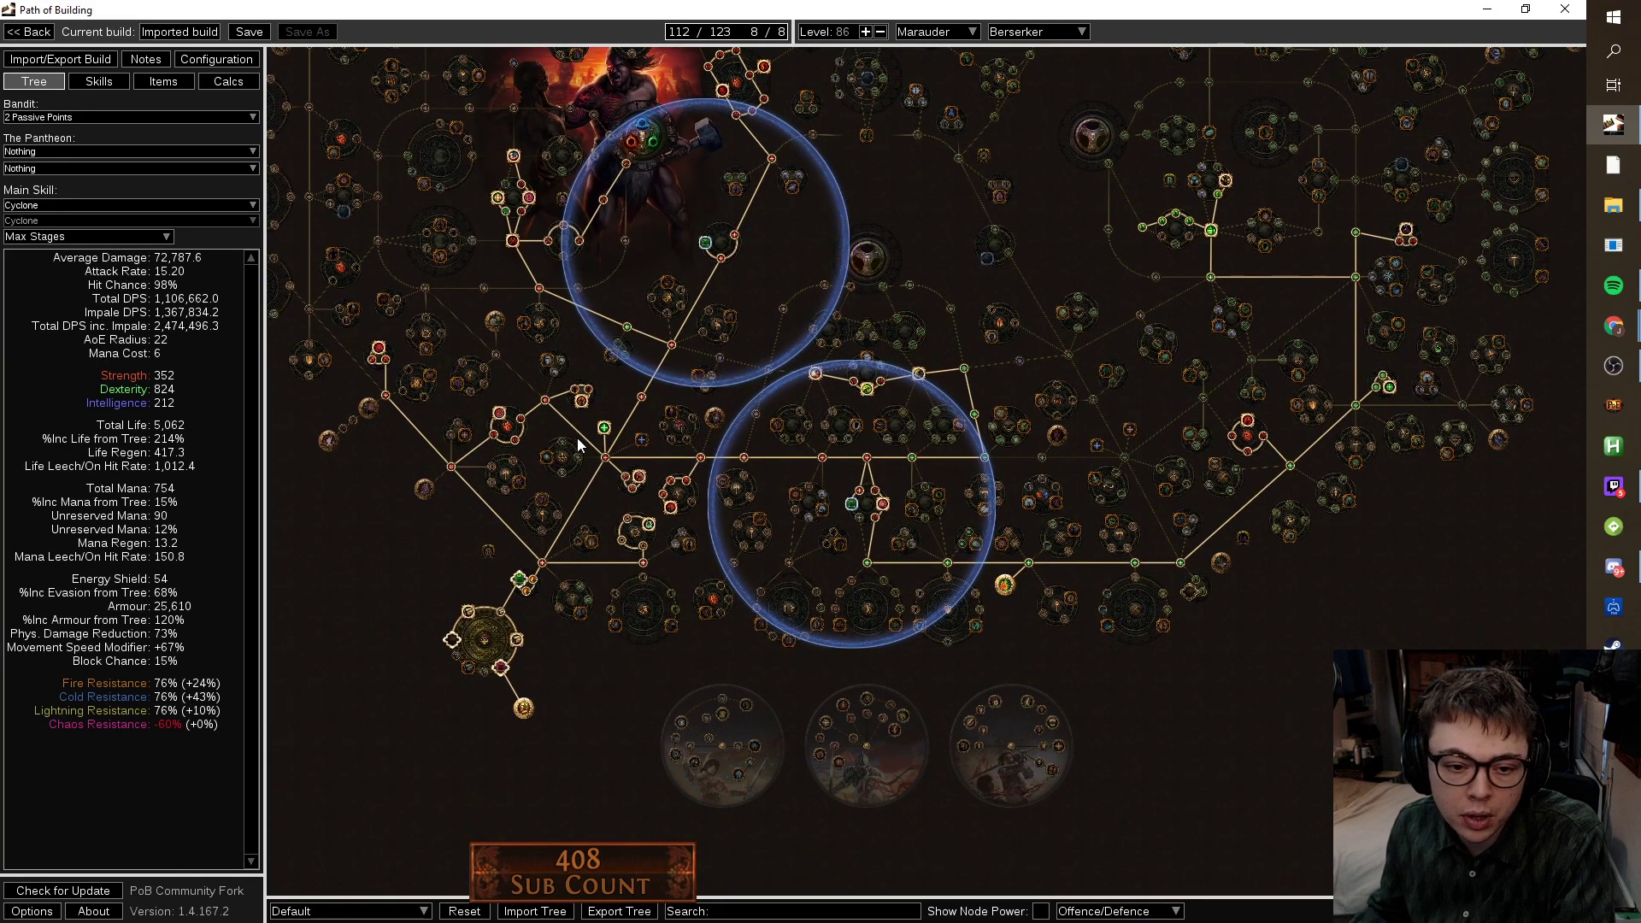
Toggle Proficiency and Born to Fight off and back on to compare their value.
left_click(604, 428)
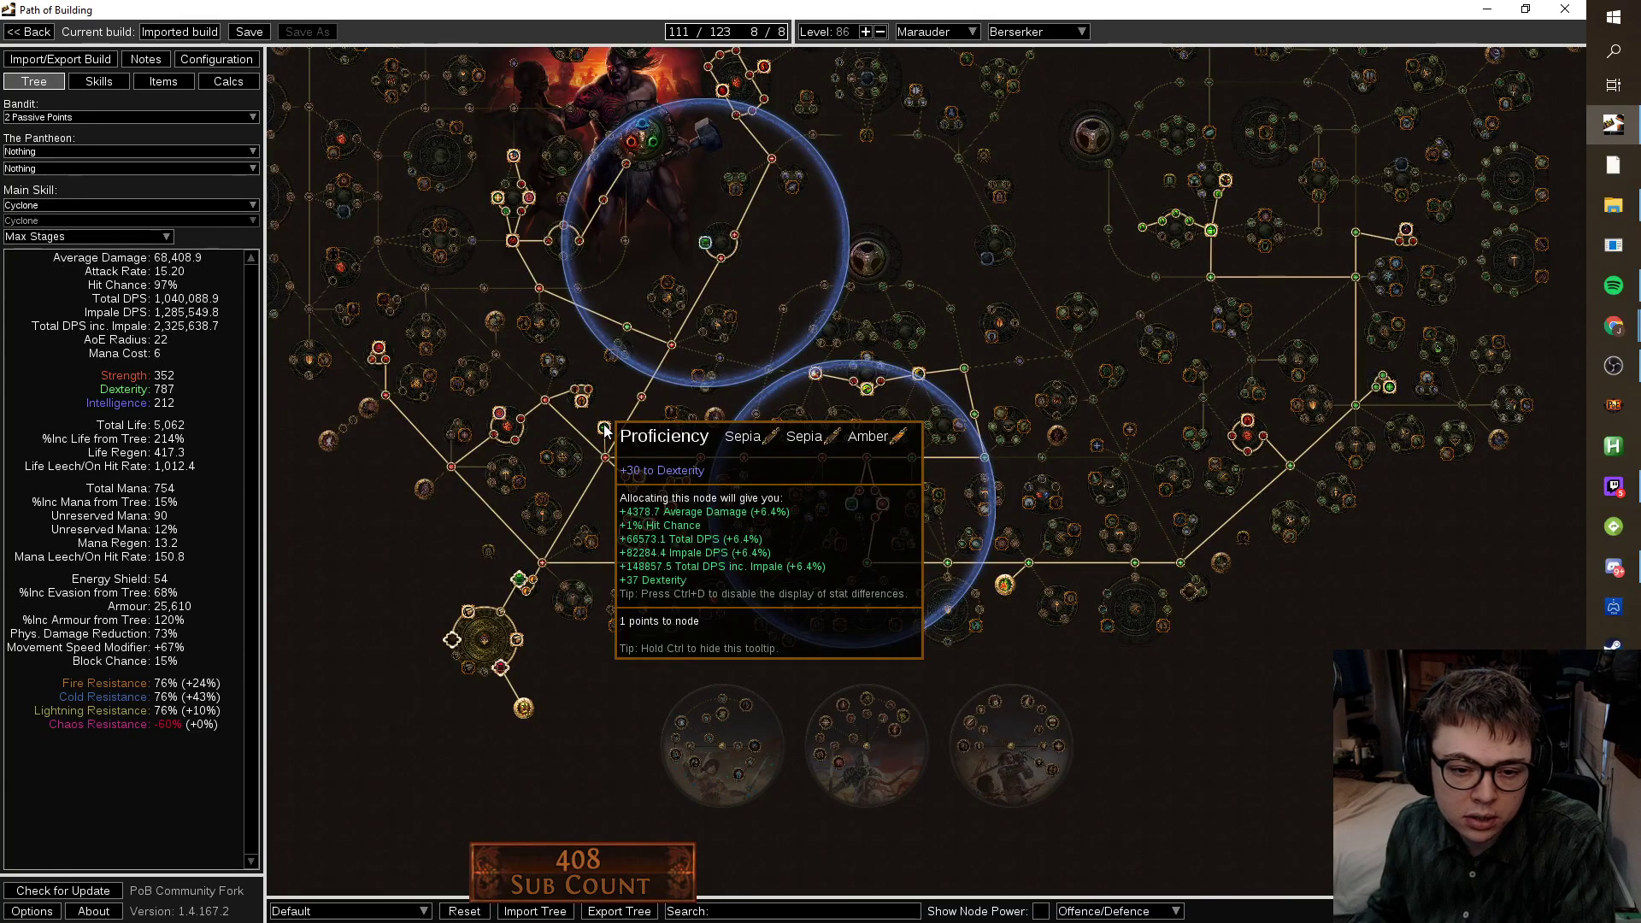
left_click(604, 428)
left_click_drag(842, 272, 833, 472)
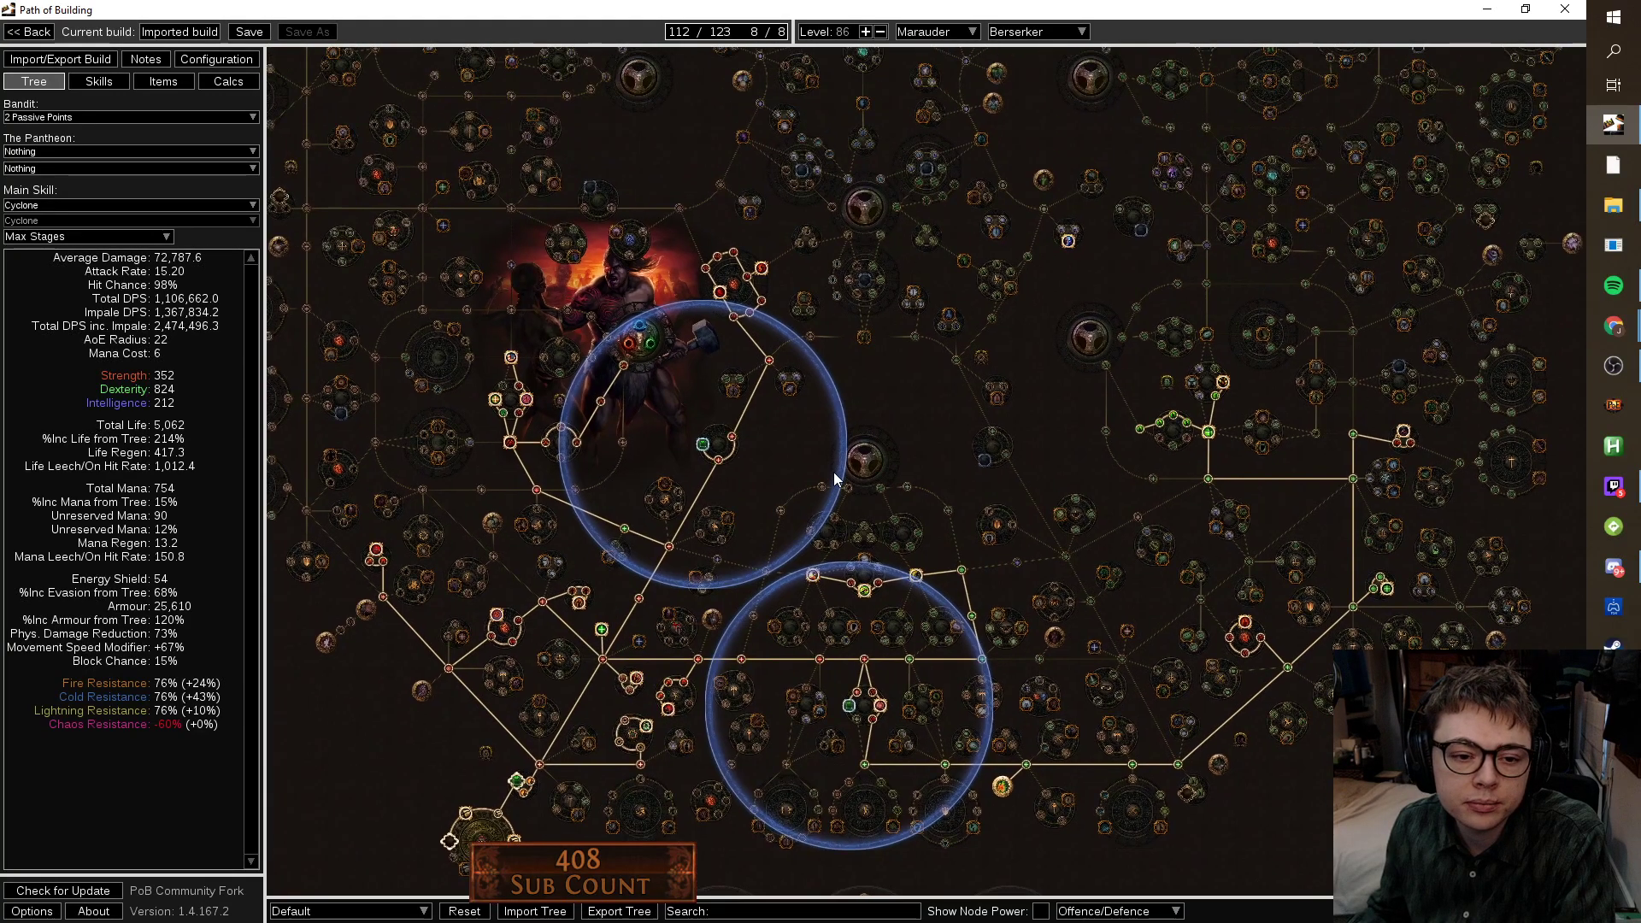
left_click(511, 359)
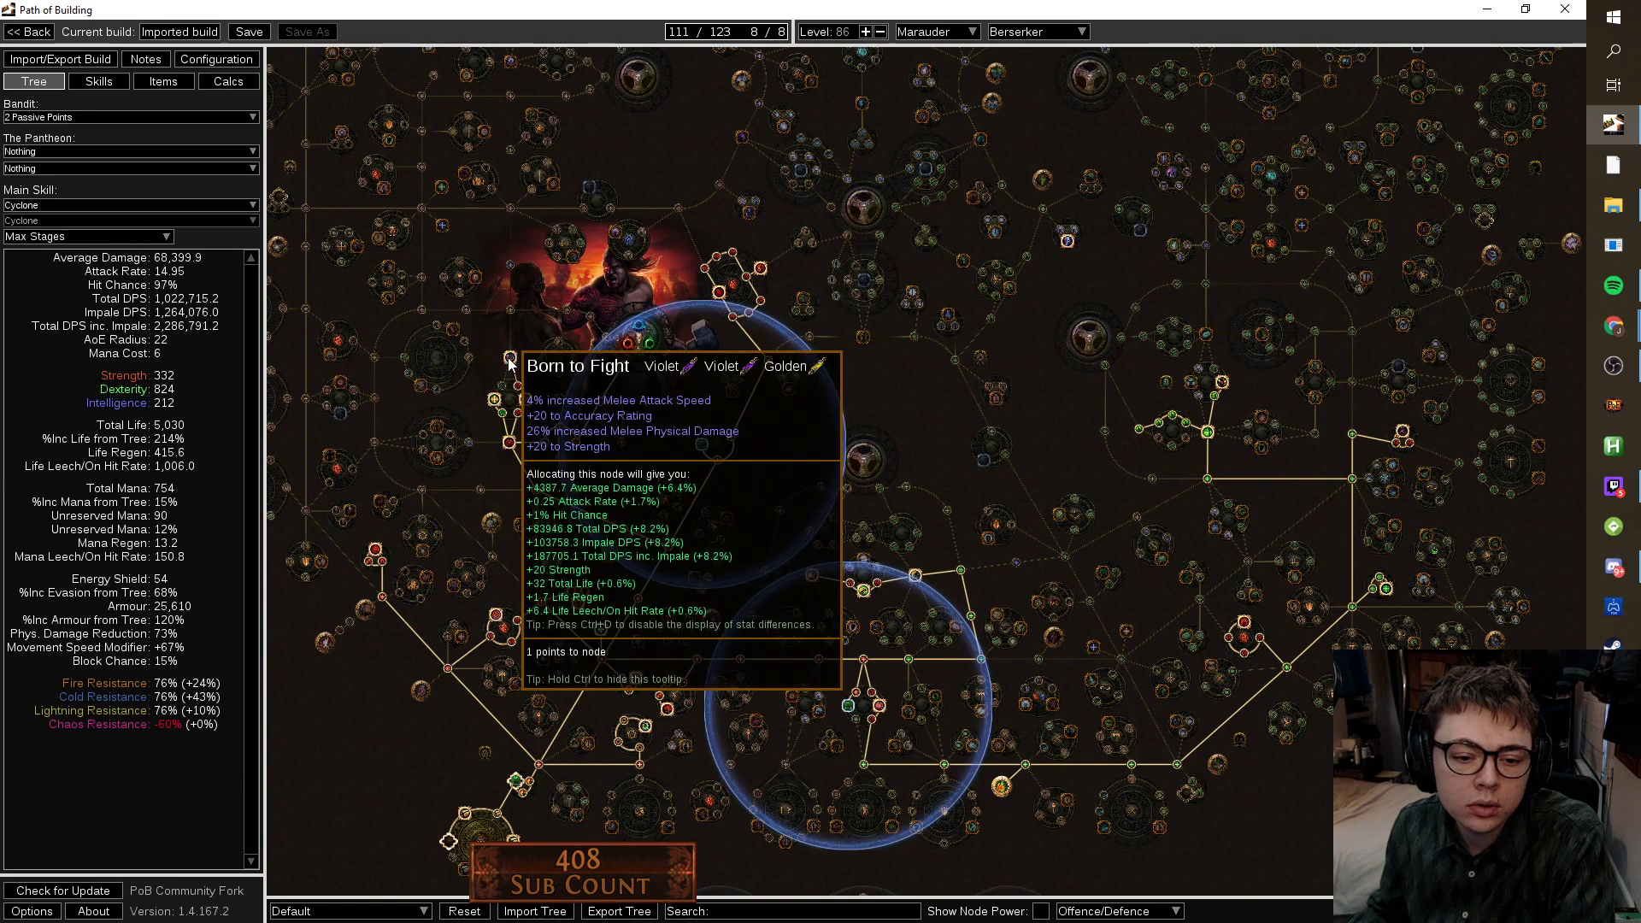
left_click(510, 361)
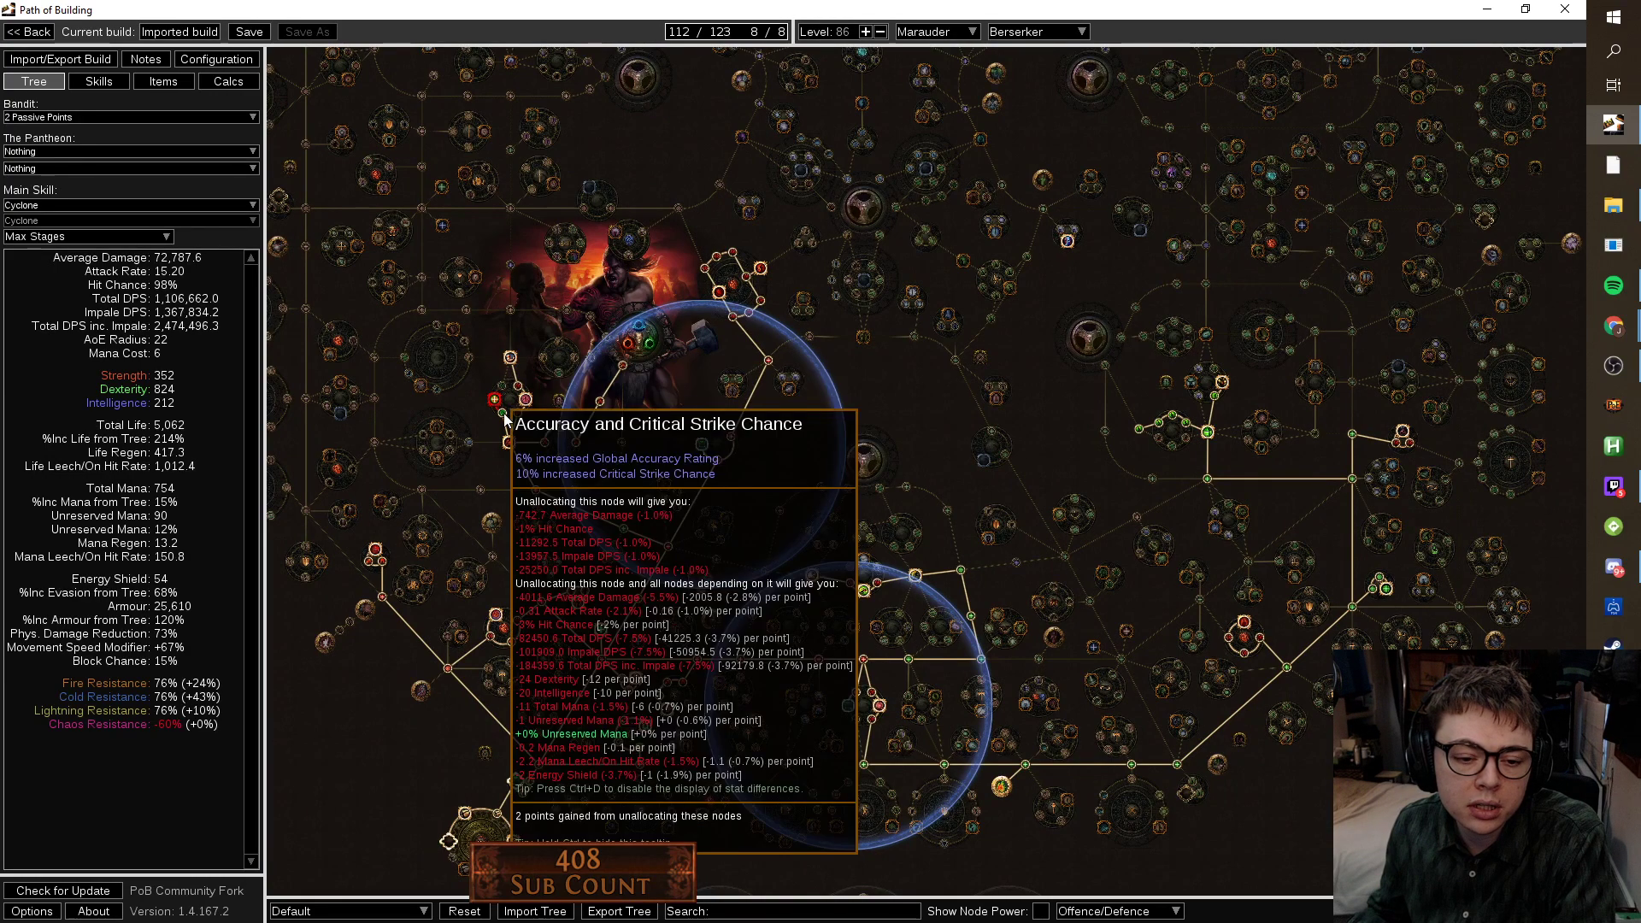
Swap the Accuracy and Critical Strike Chance node for Versatility, leaving 112/123.
left_click(504, 417)
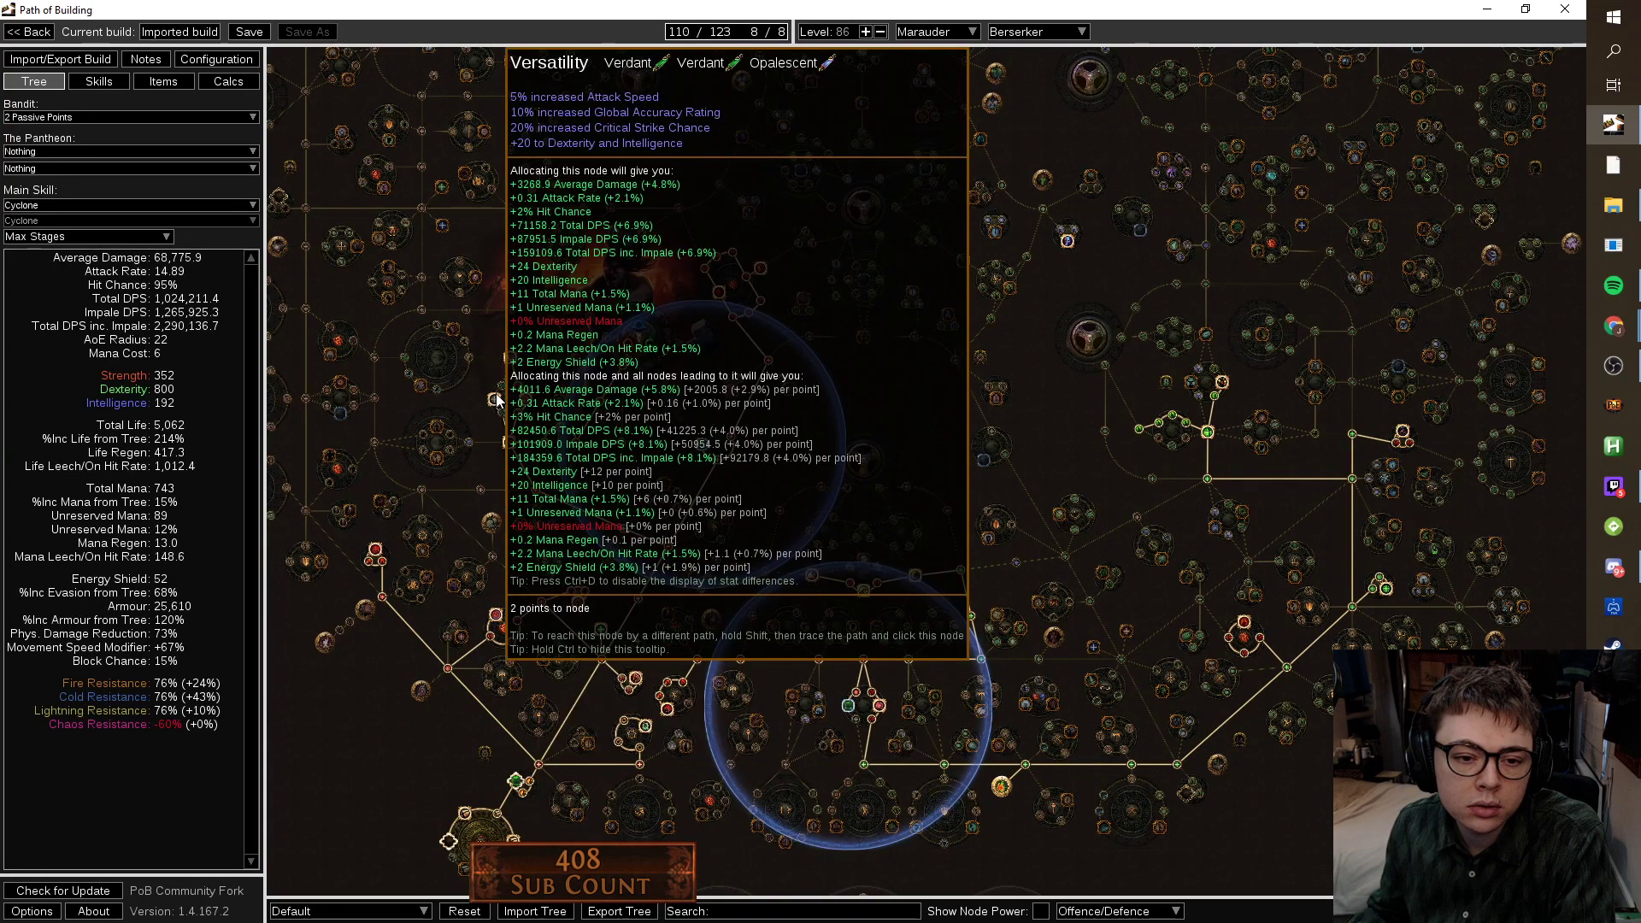
left_click(495, 400)
scroll(330, 704, "down", 2)
scroll(373, 526, "up", 2)
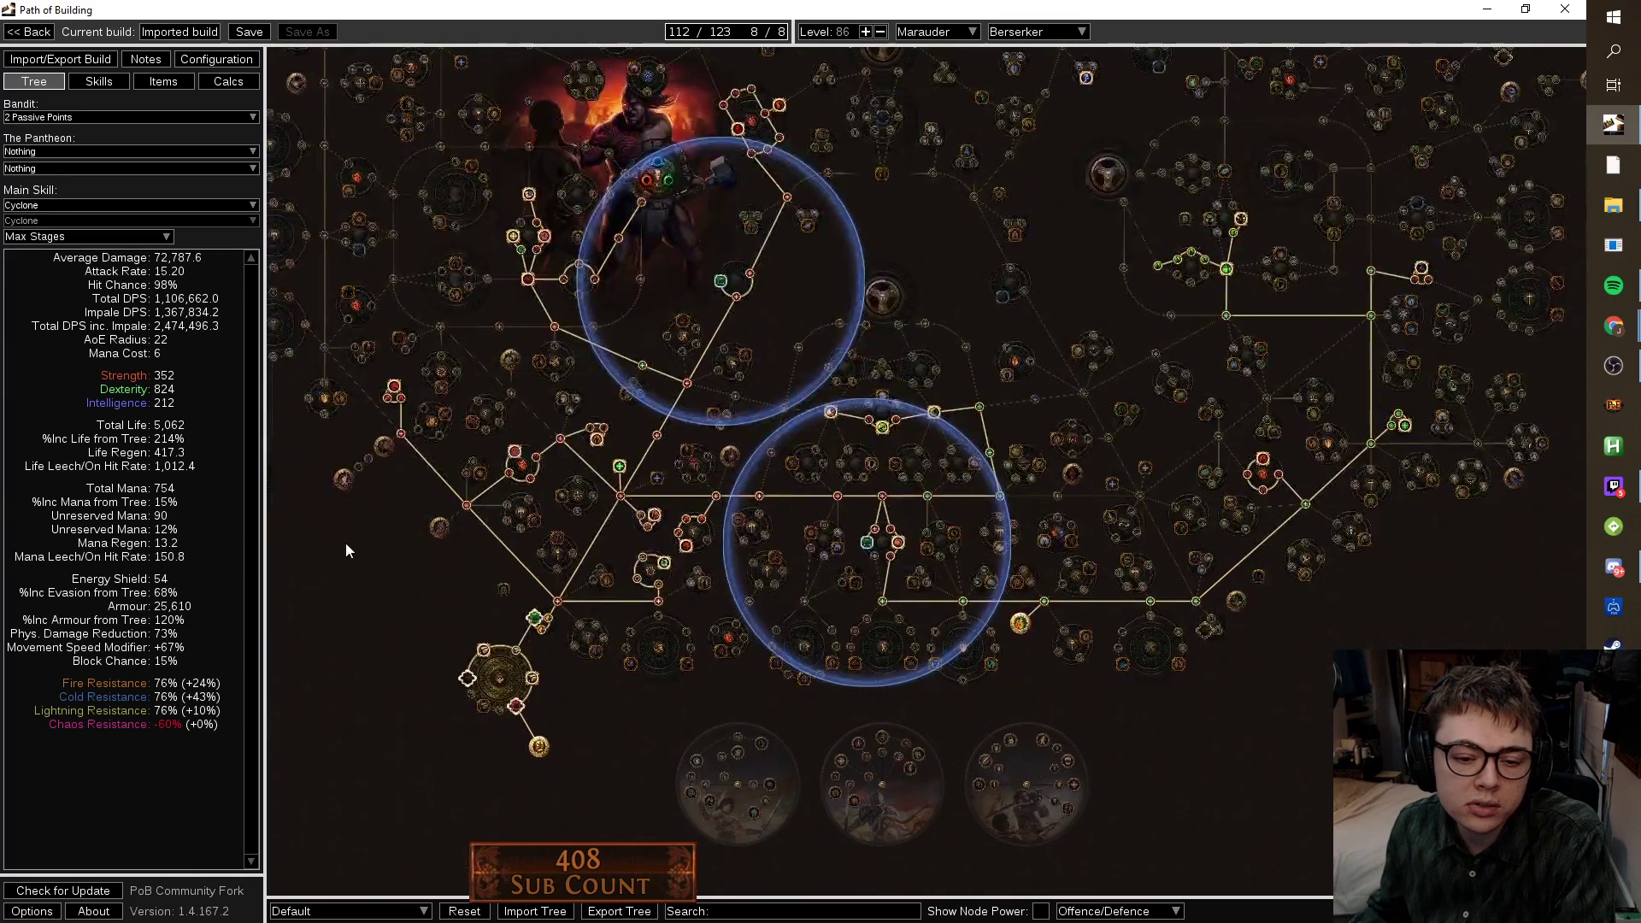
left_click_drag(372, 526, 280, 634)
scroll(280, 634, "down", 2)
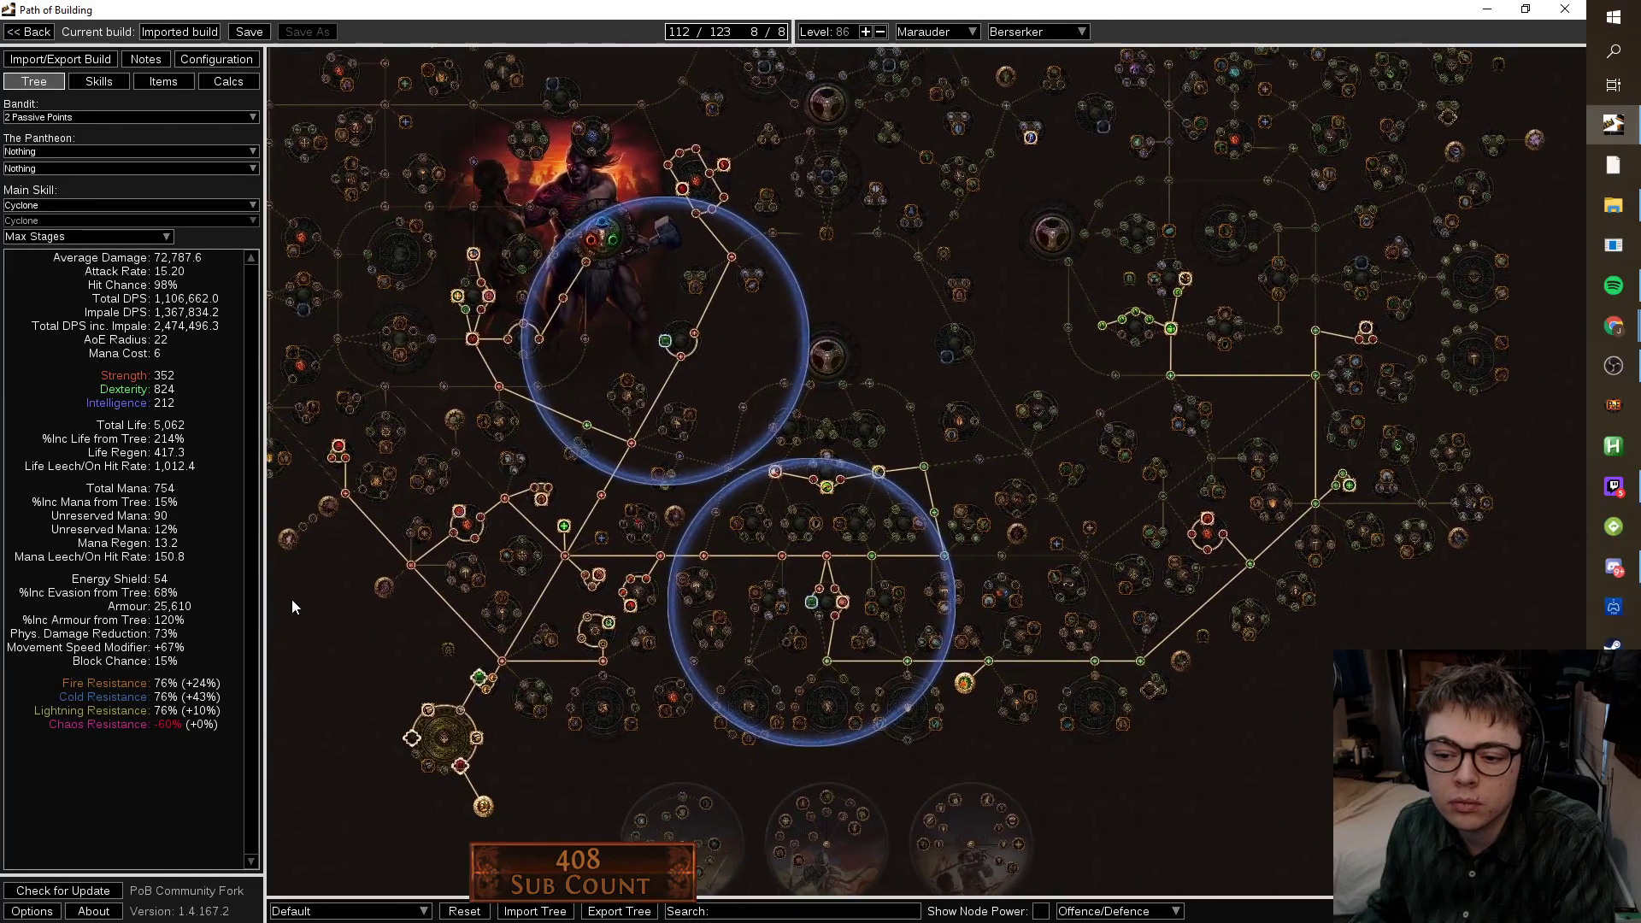
left_click_drag(983, 715, 1103, 659)
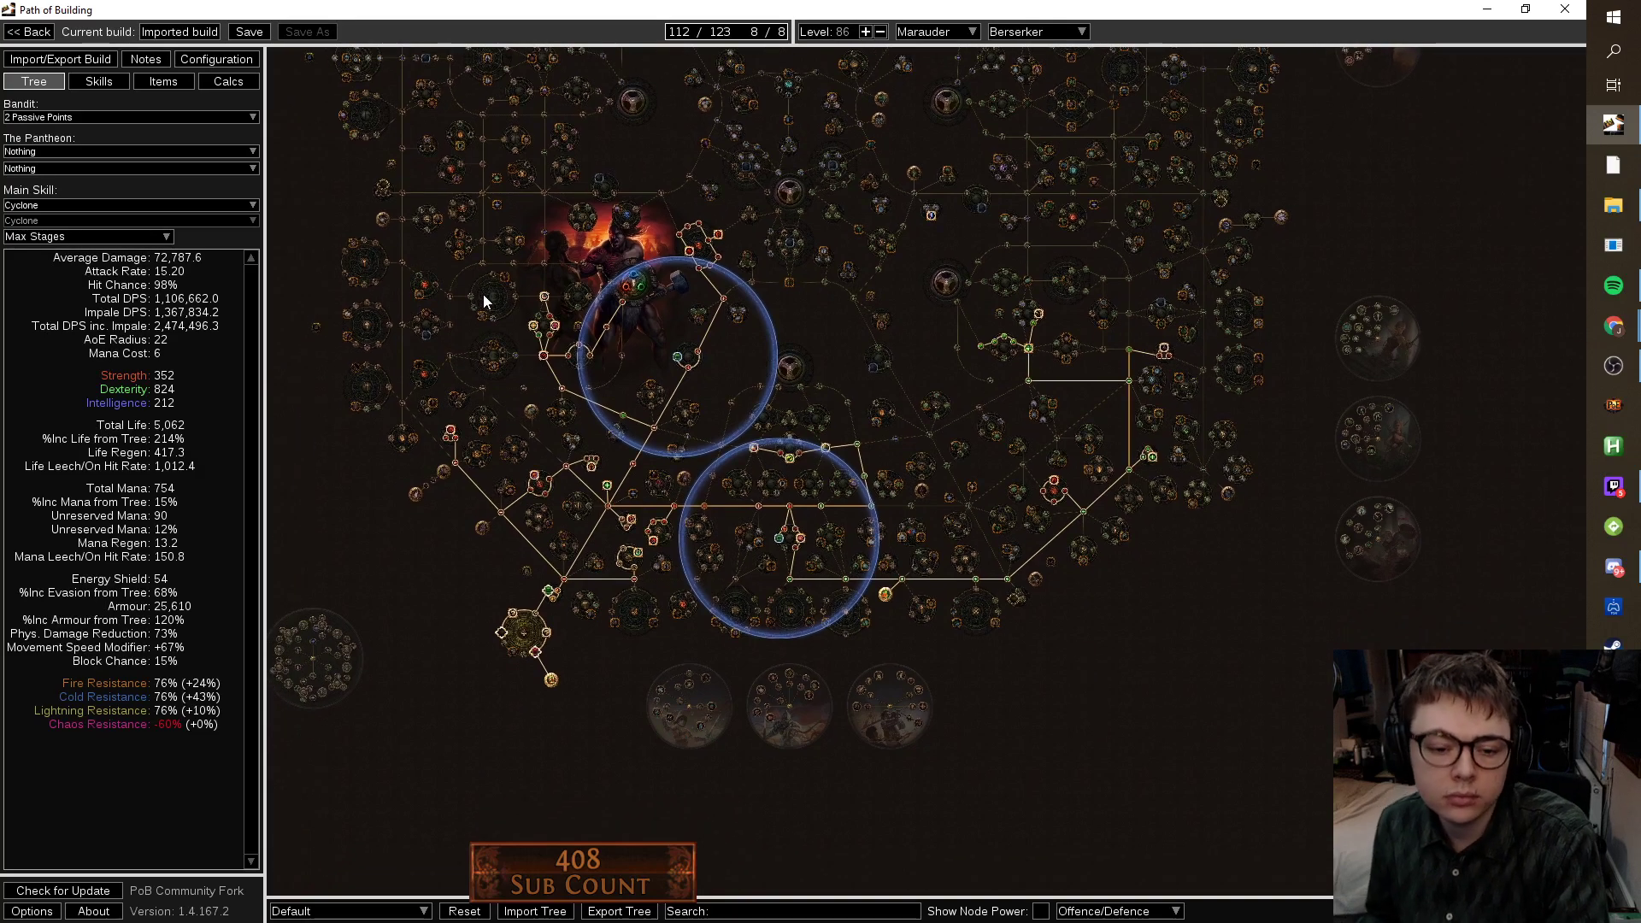
Craft a new Medium Cluster Jewel, keeping its default Area Damage enchant.
left_click(177, 79)
left_click(1007, 84)
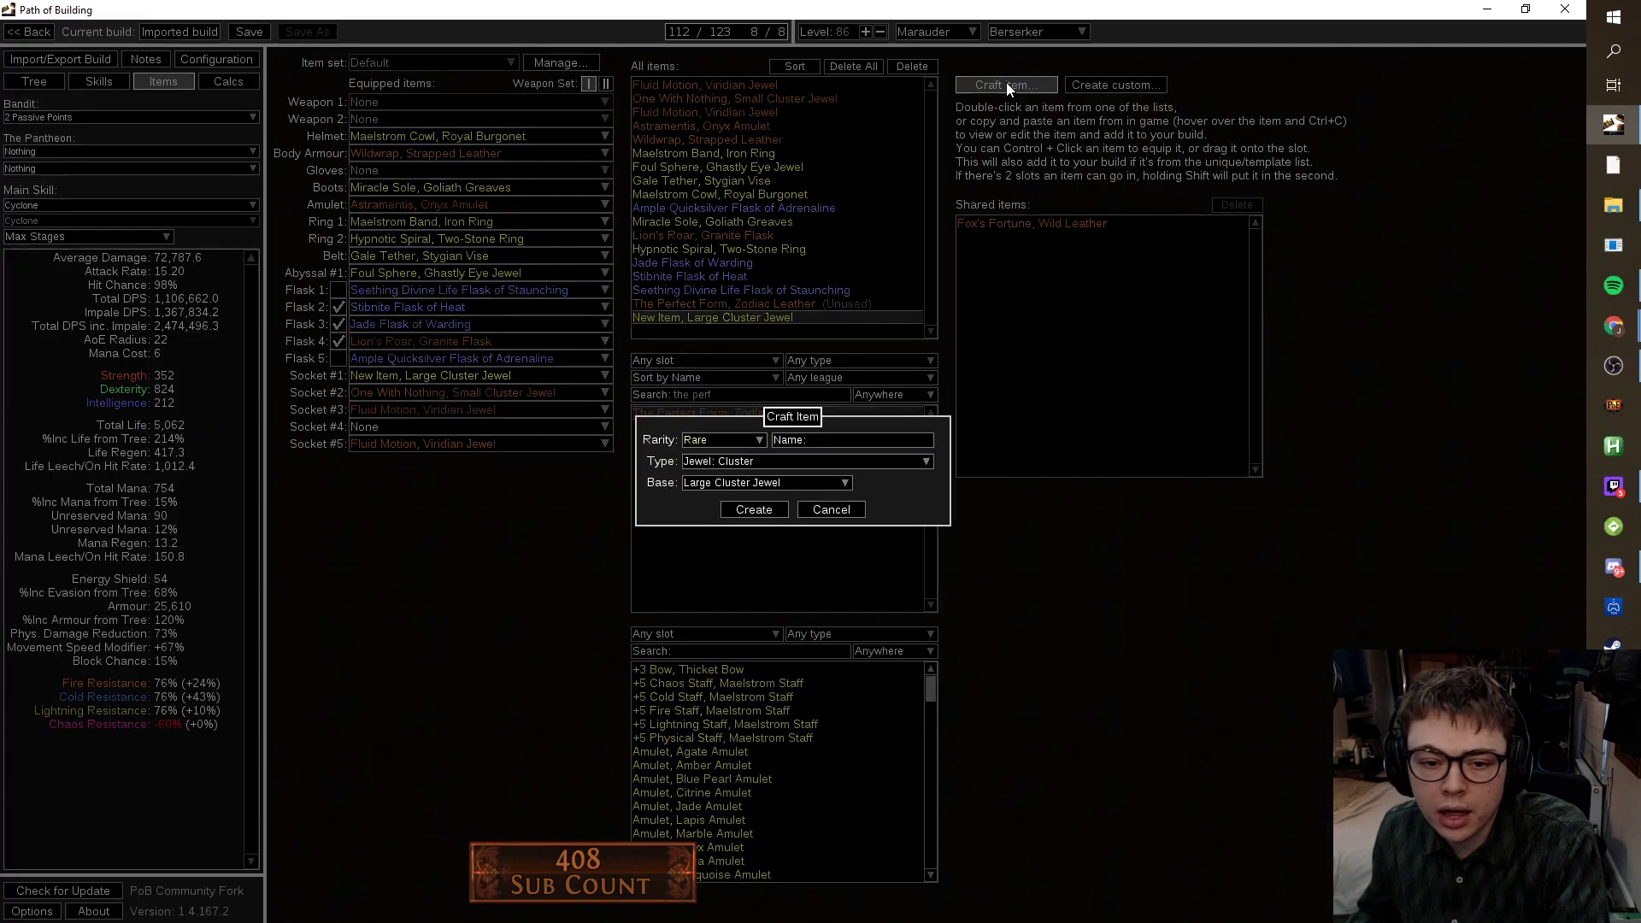
left_click(823, 478)
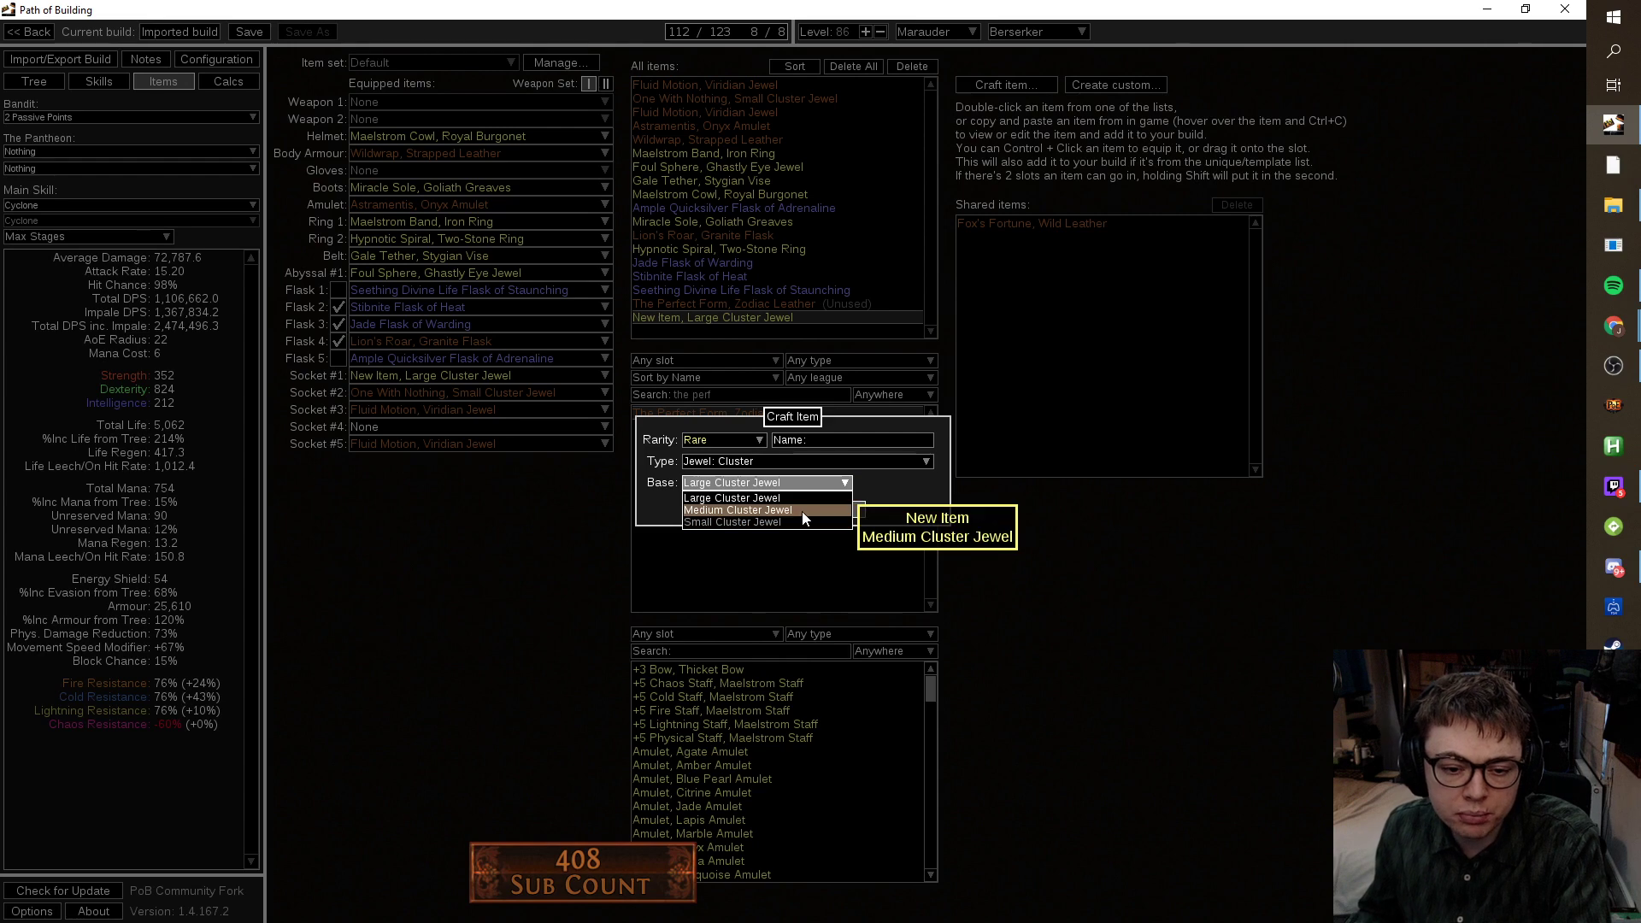
left_click(802, 510)
left_click(780, 513)
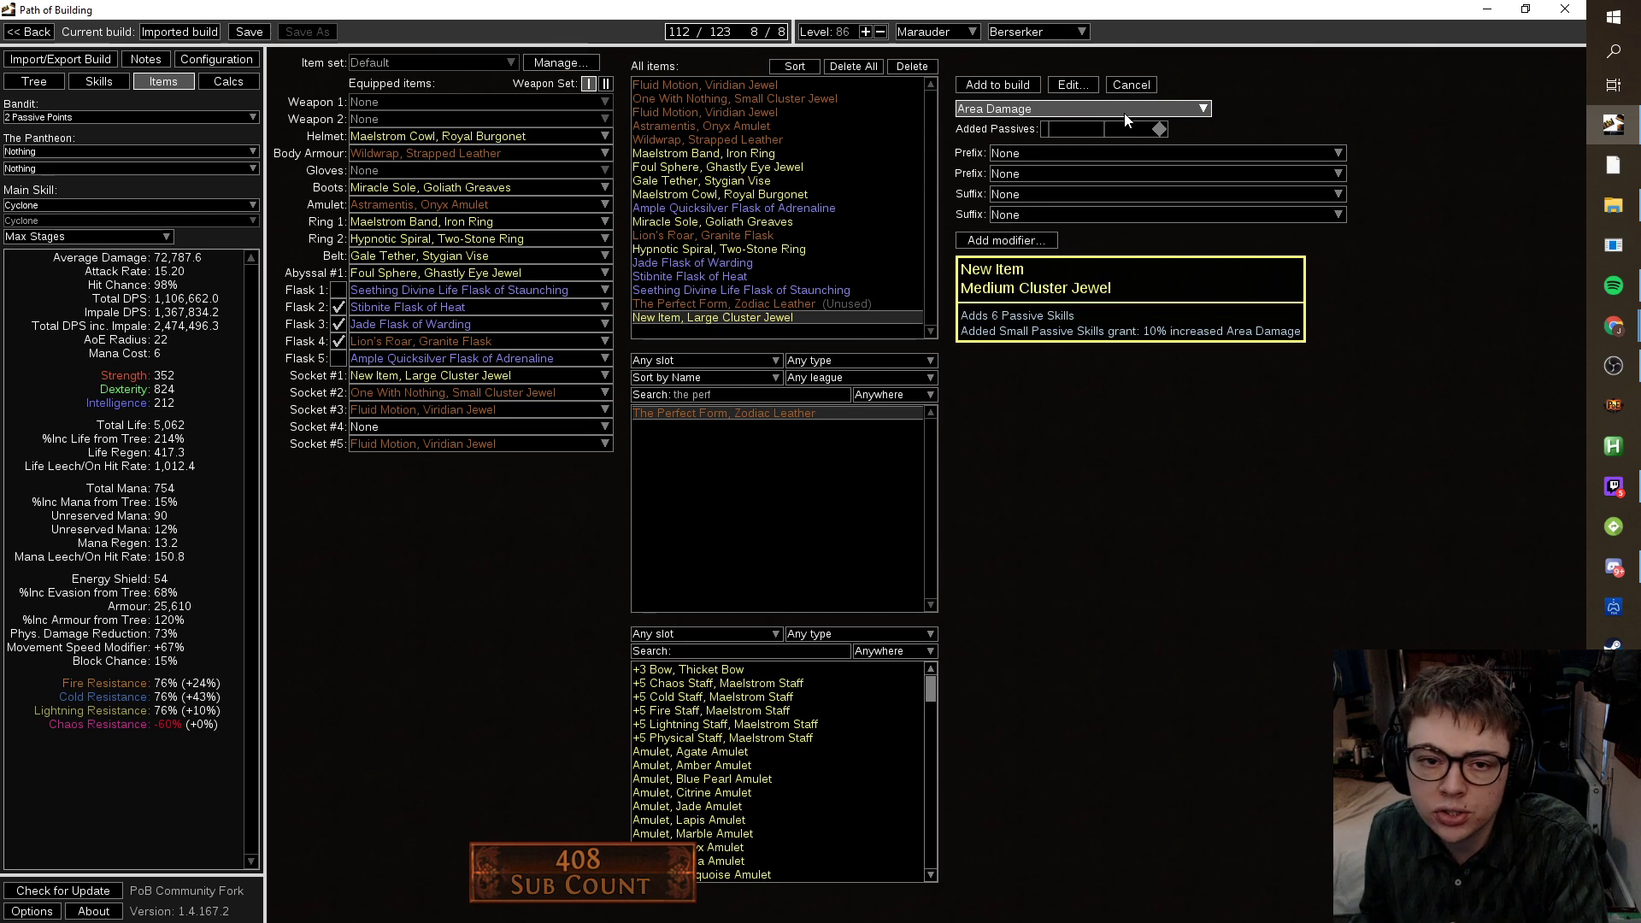
Mark Infusion as active in Configuration, review the Cyclone gems, then return to the jewel draft.
left_click(246, 58)
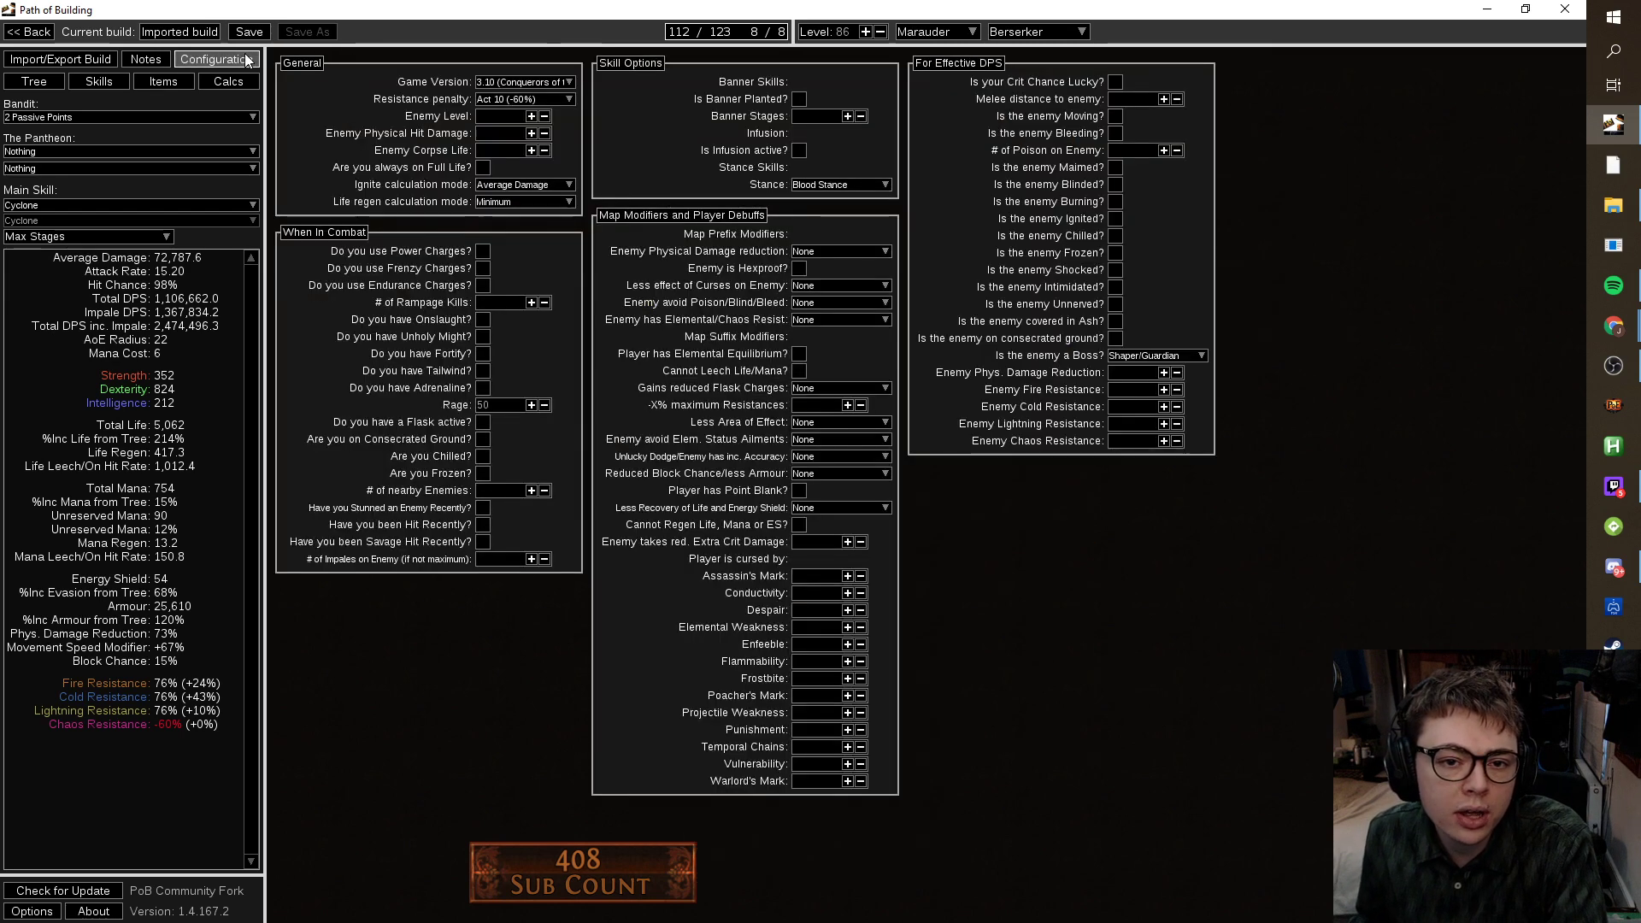
left_click(100, 81)
left_click(308, 76)
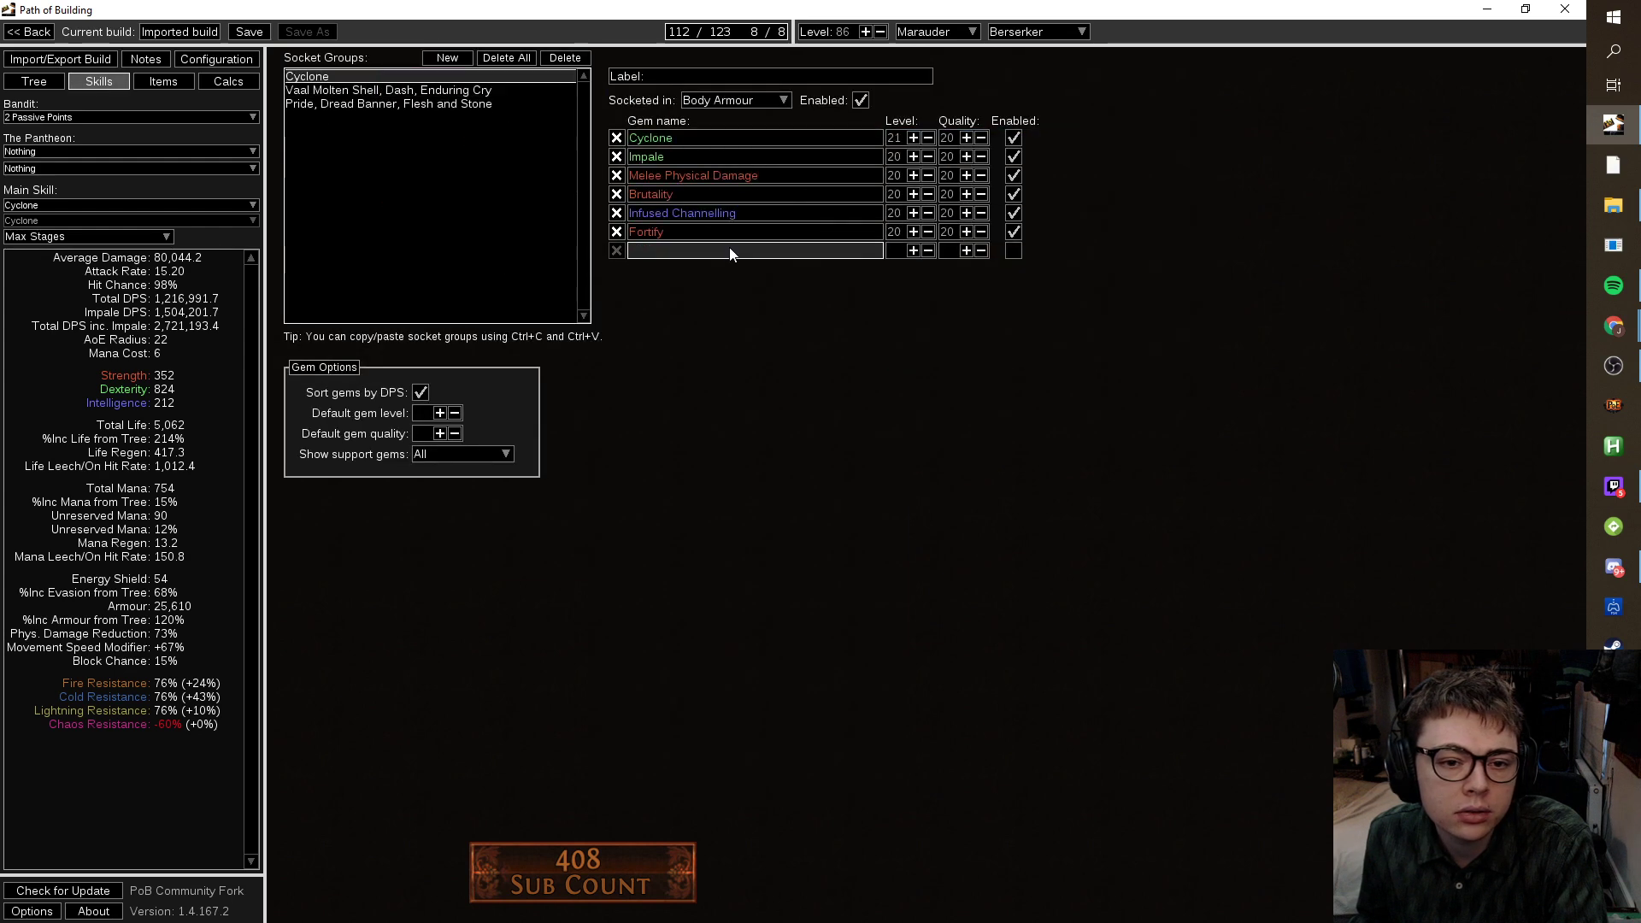
left_click(220, 62)
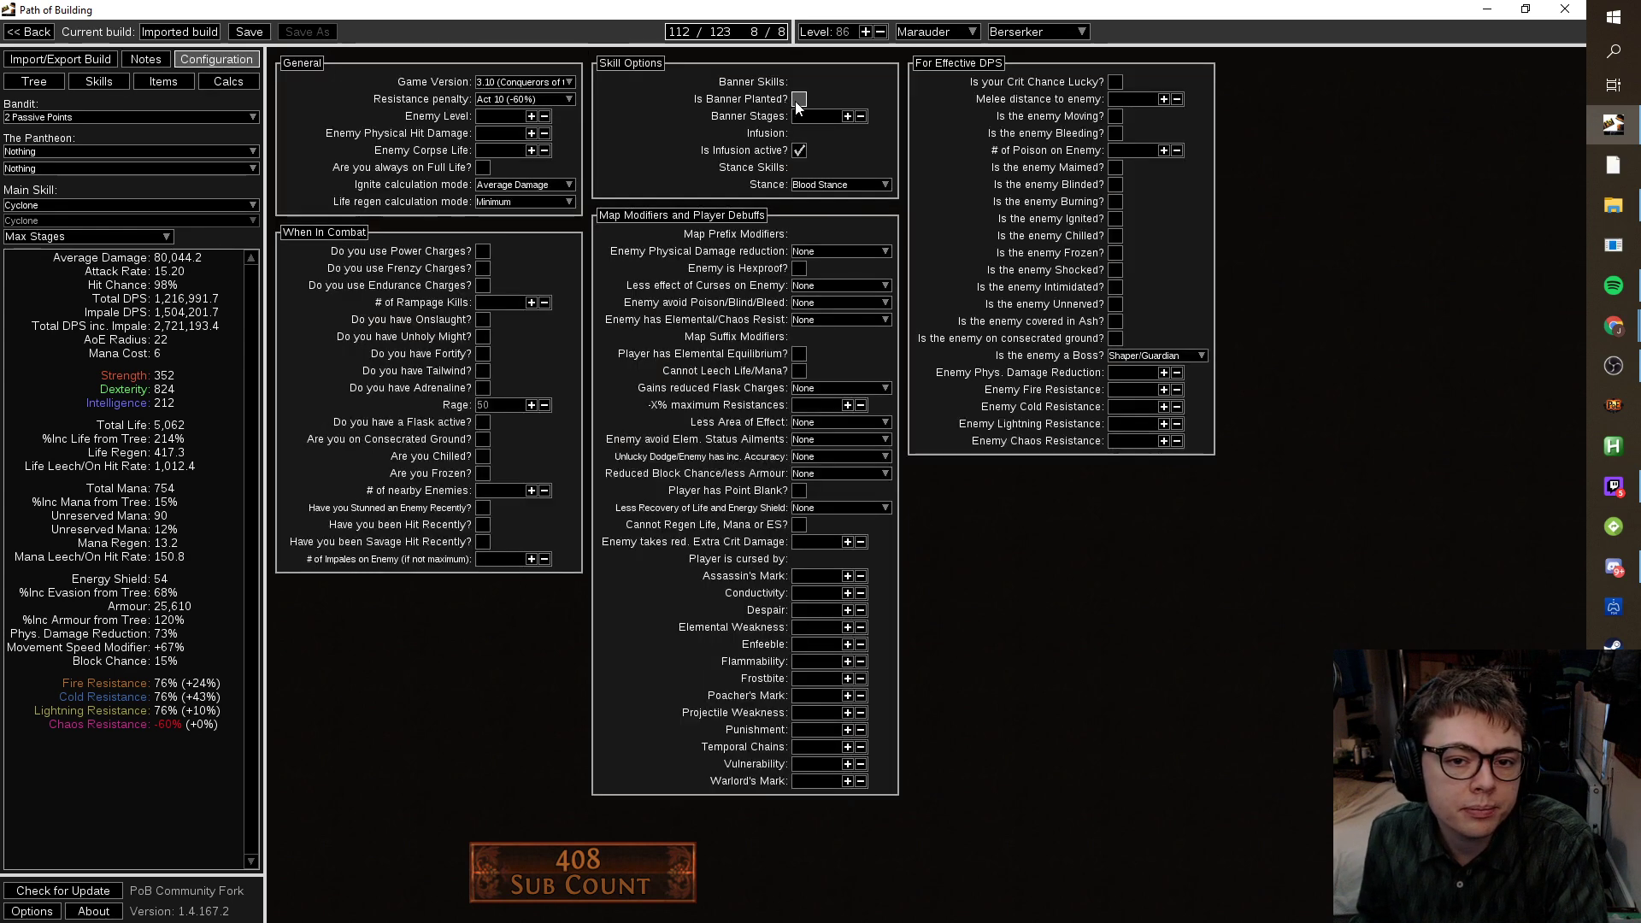
left_click(34, 81)
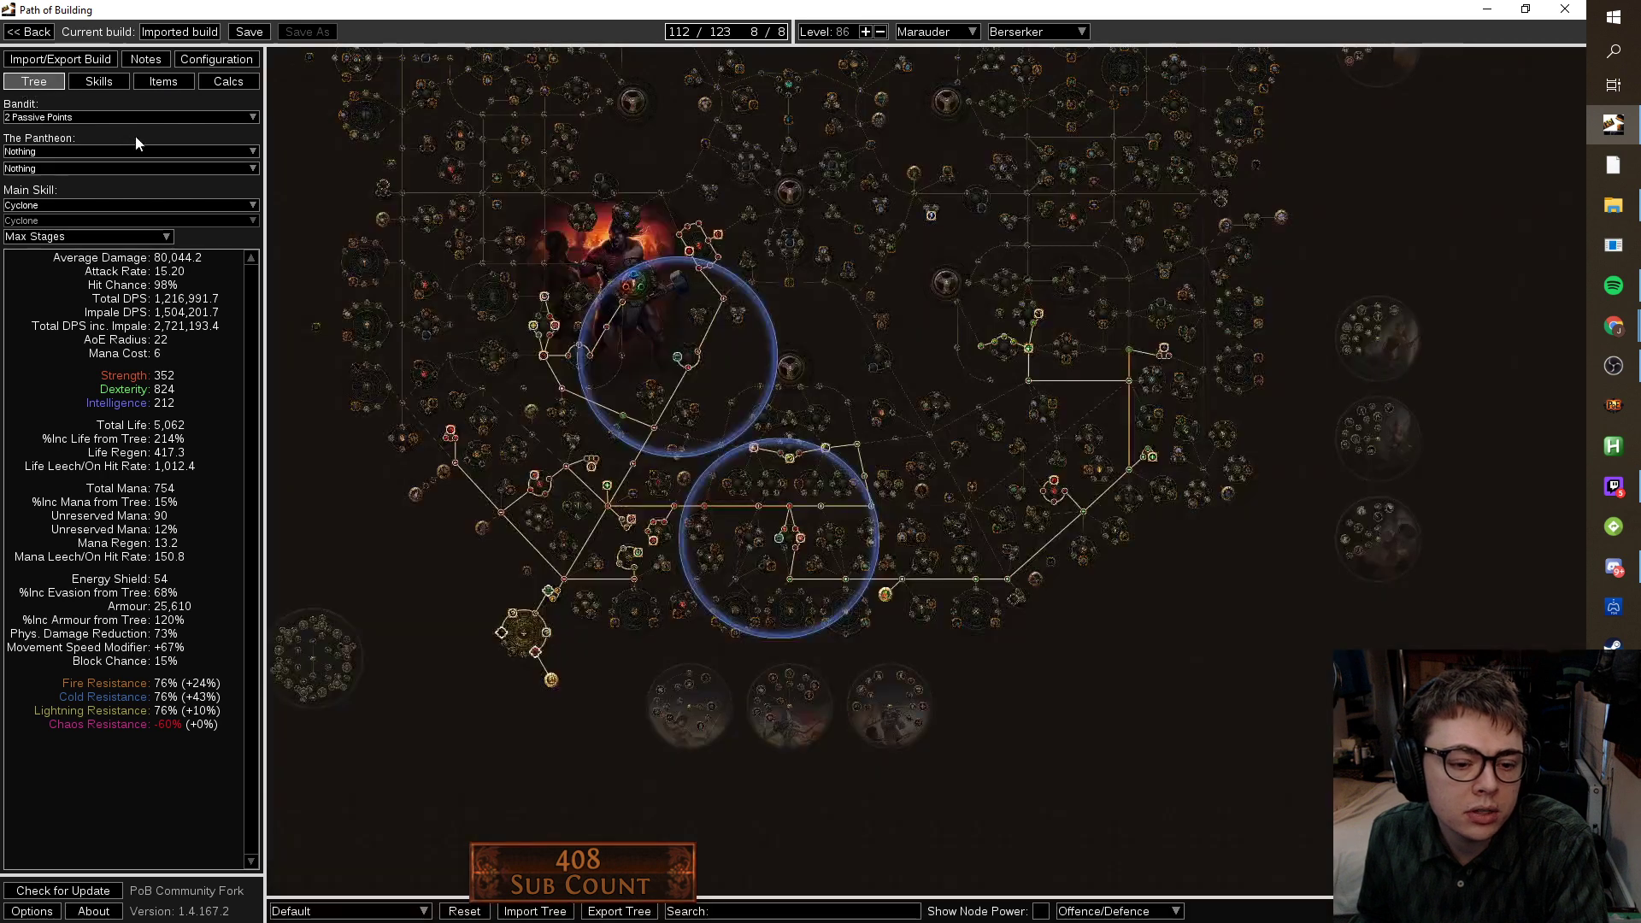
left_click(174, 91)
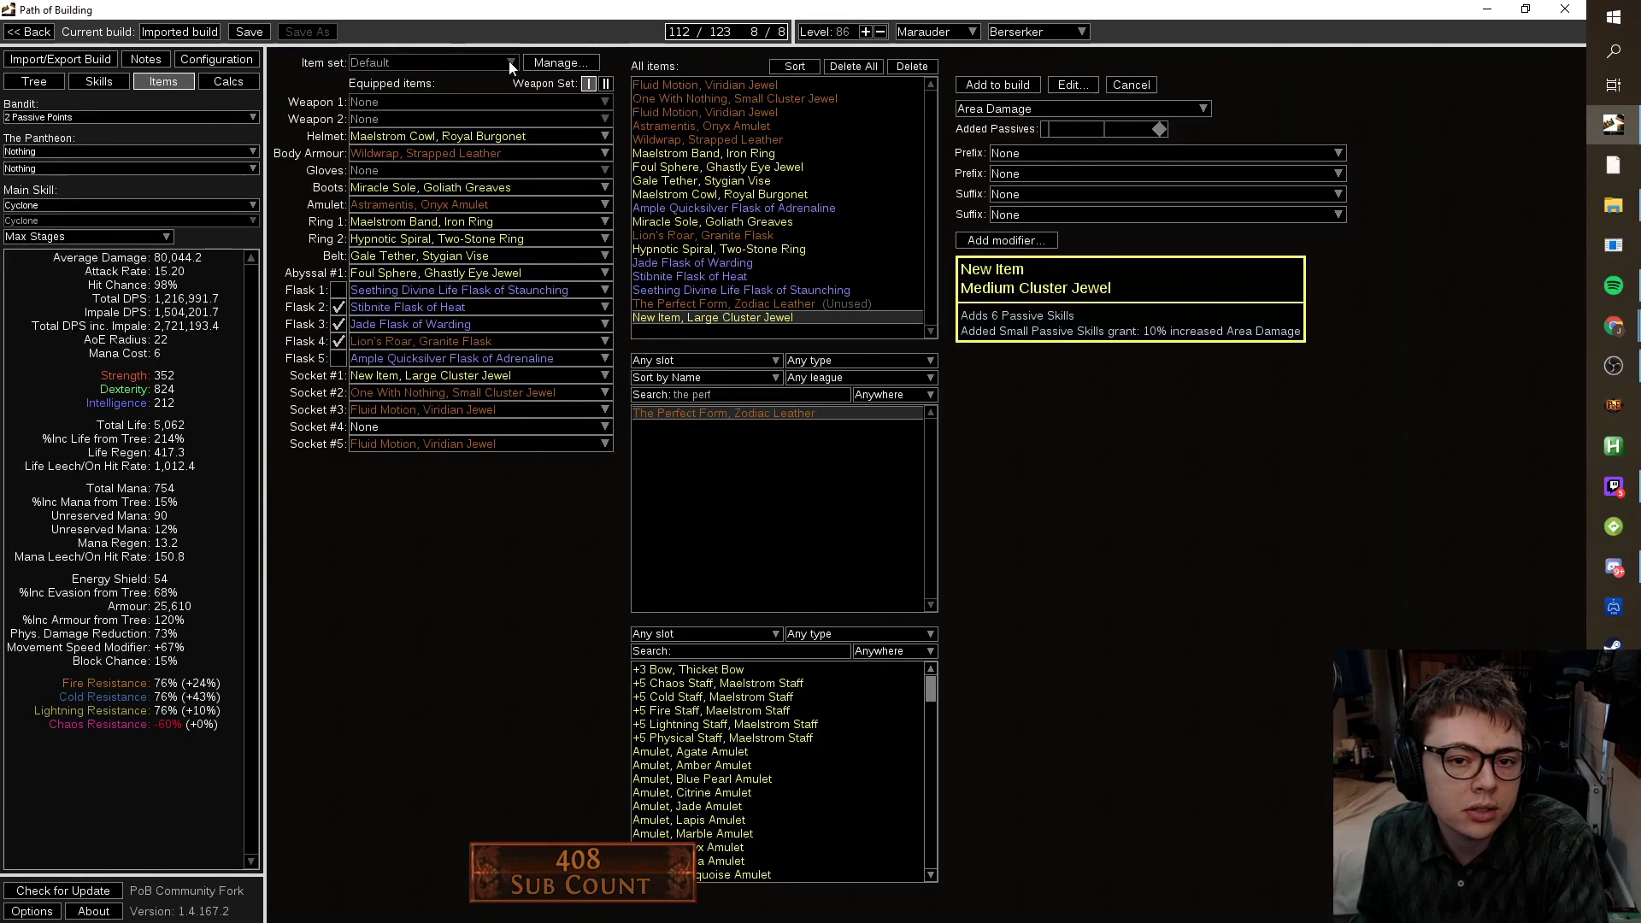
left_click(224, 59)
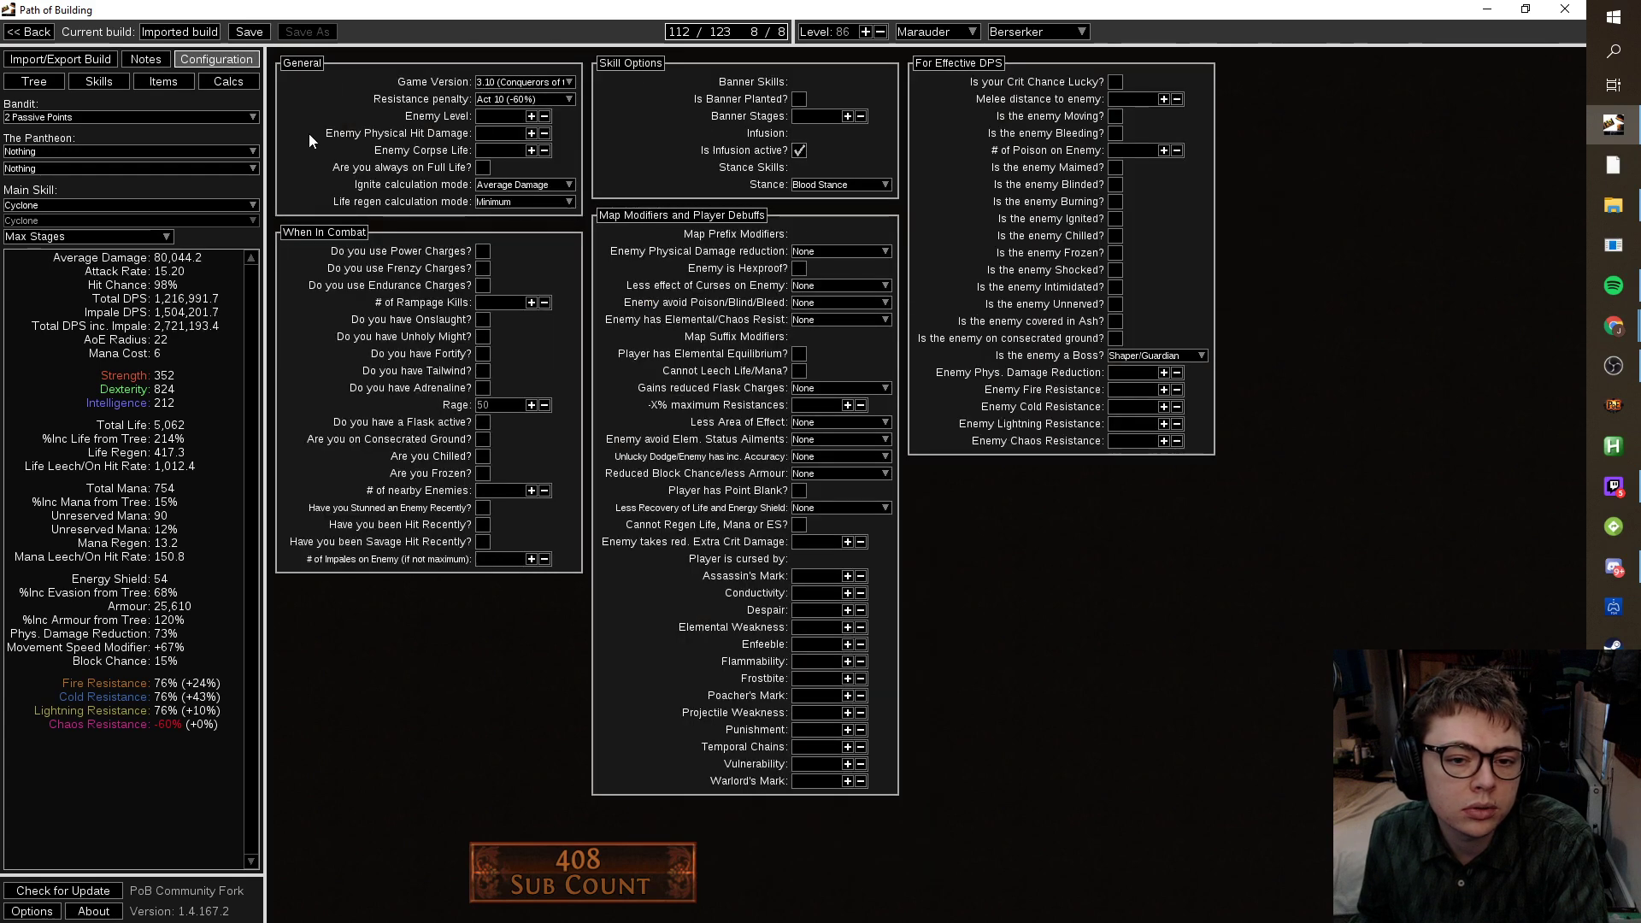
left_click(170, 80)
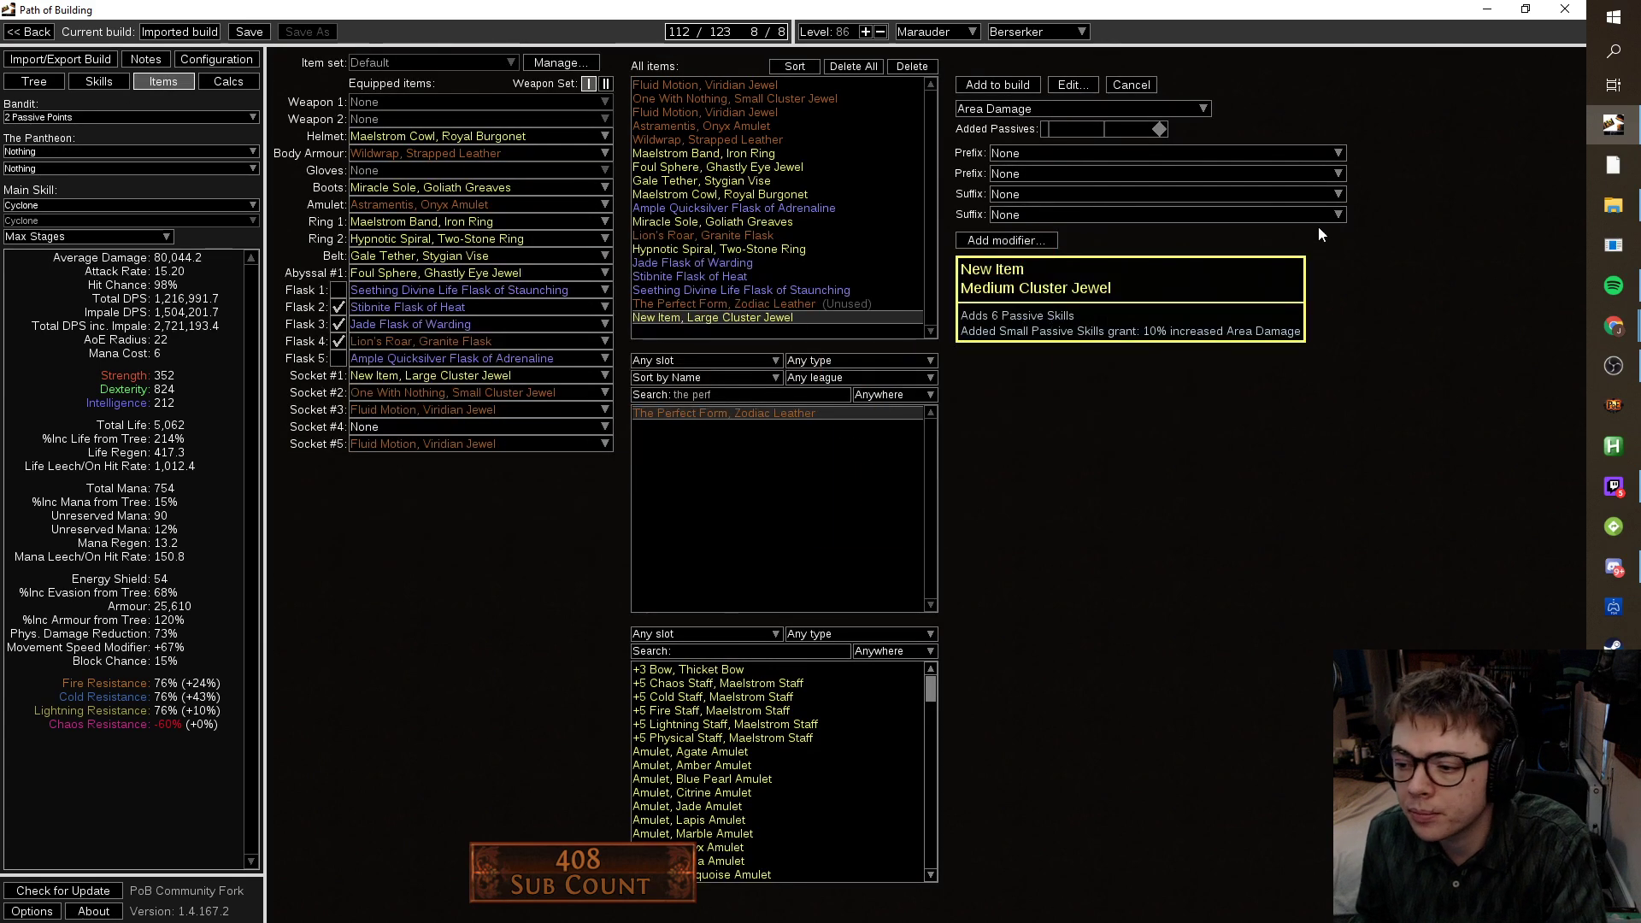
Try Assert Dominance, Expansive Might and Intensity as the jewel's notable.
left_click(1177, 152)
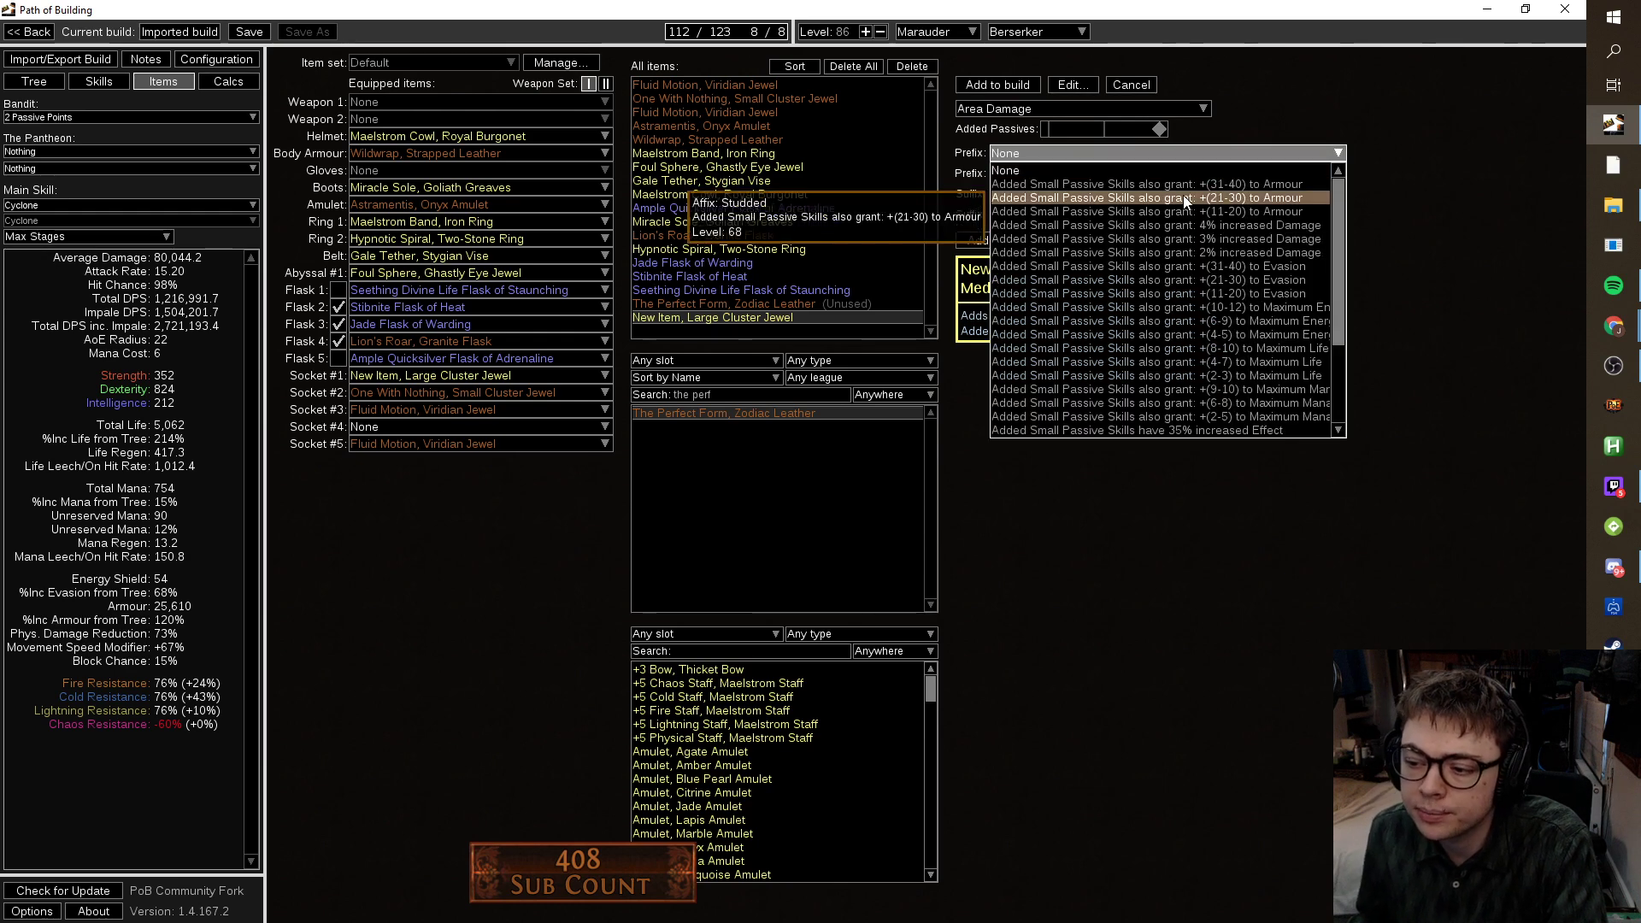
scroll(1188, 222, "down", 3)
left_click(1223, 335)
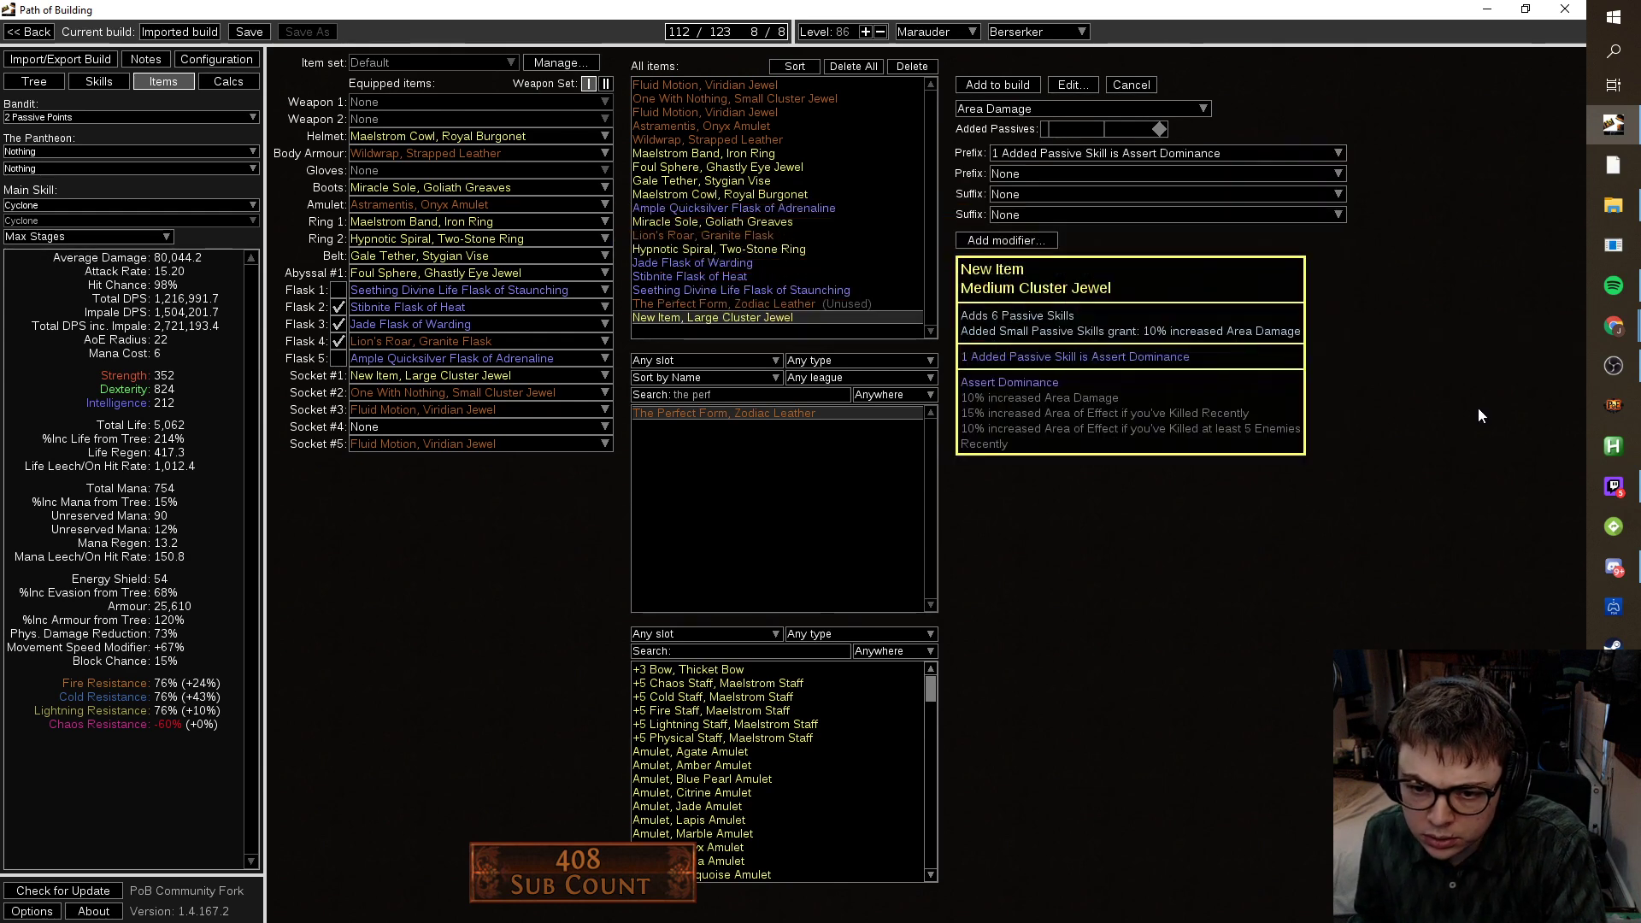
left_click(1239, 159)
left_click(1241, 348)
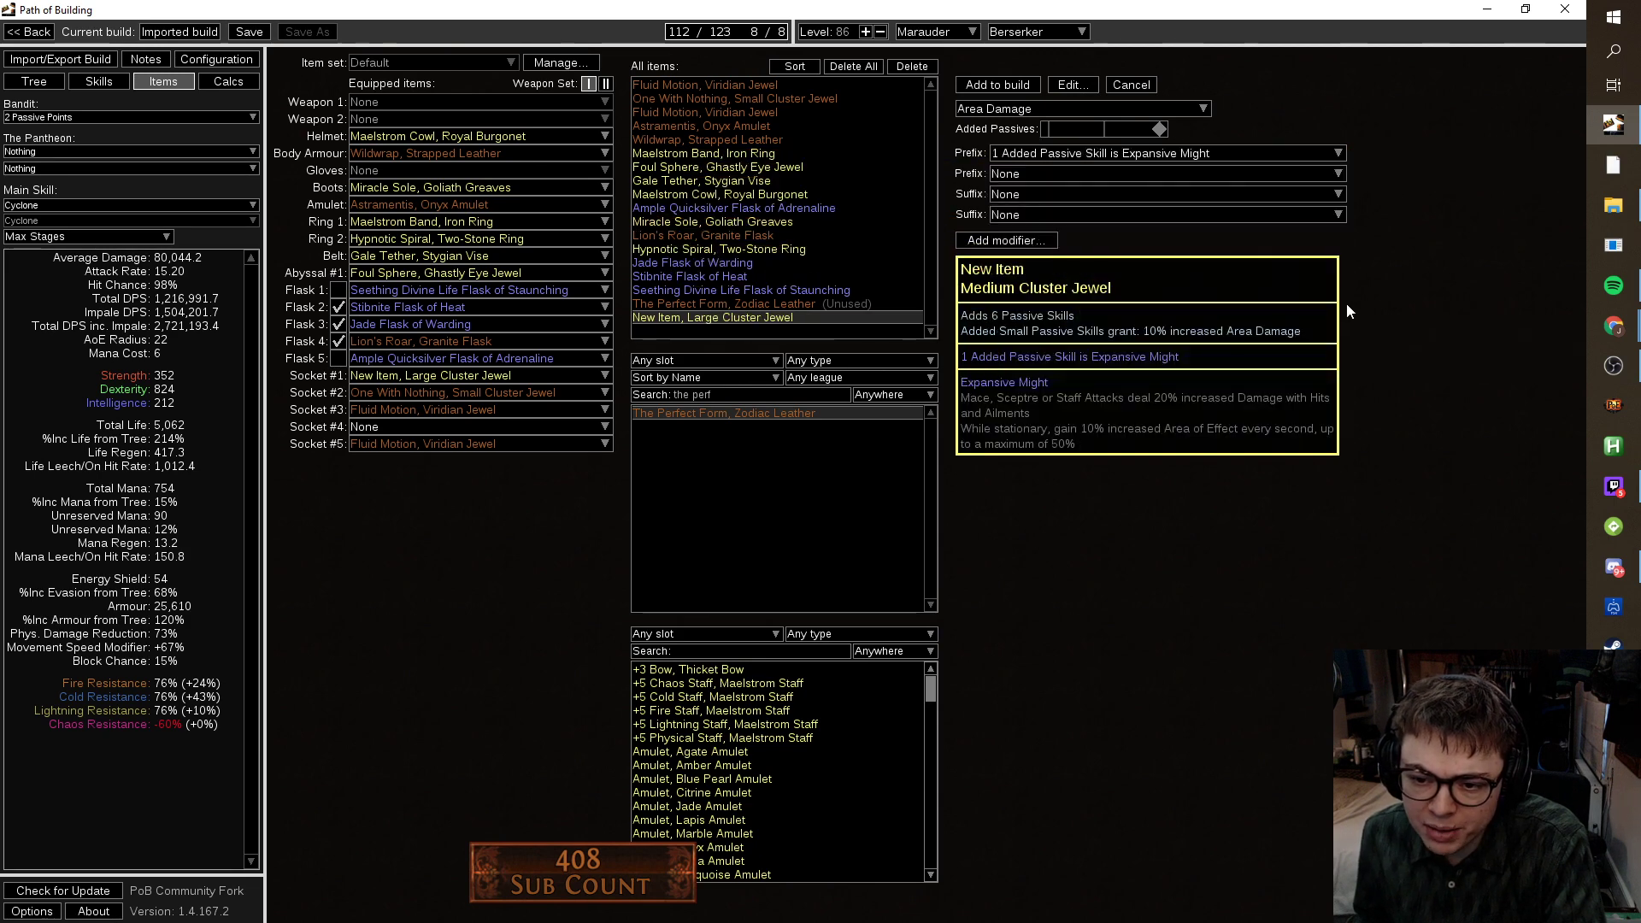
left_click(1211, 151)
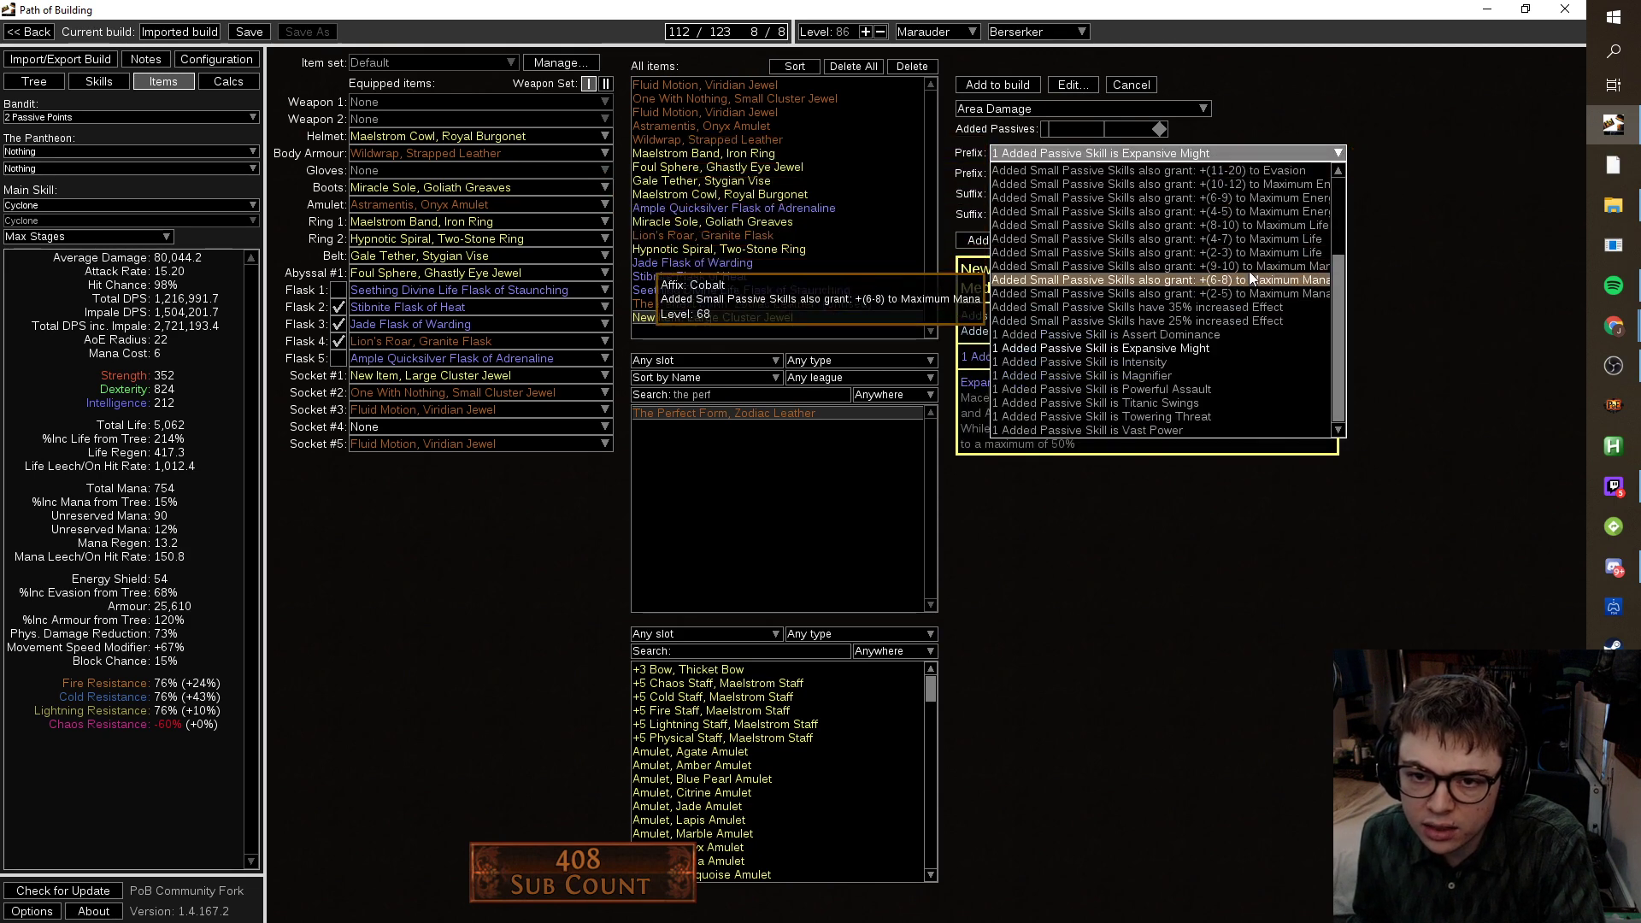
left_click(1223, 362)
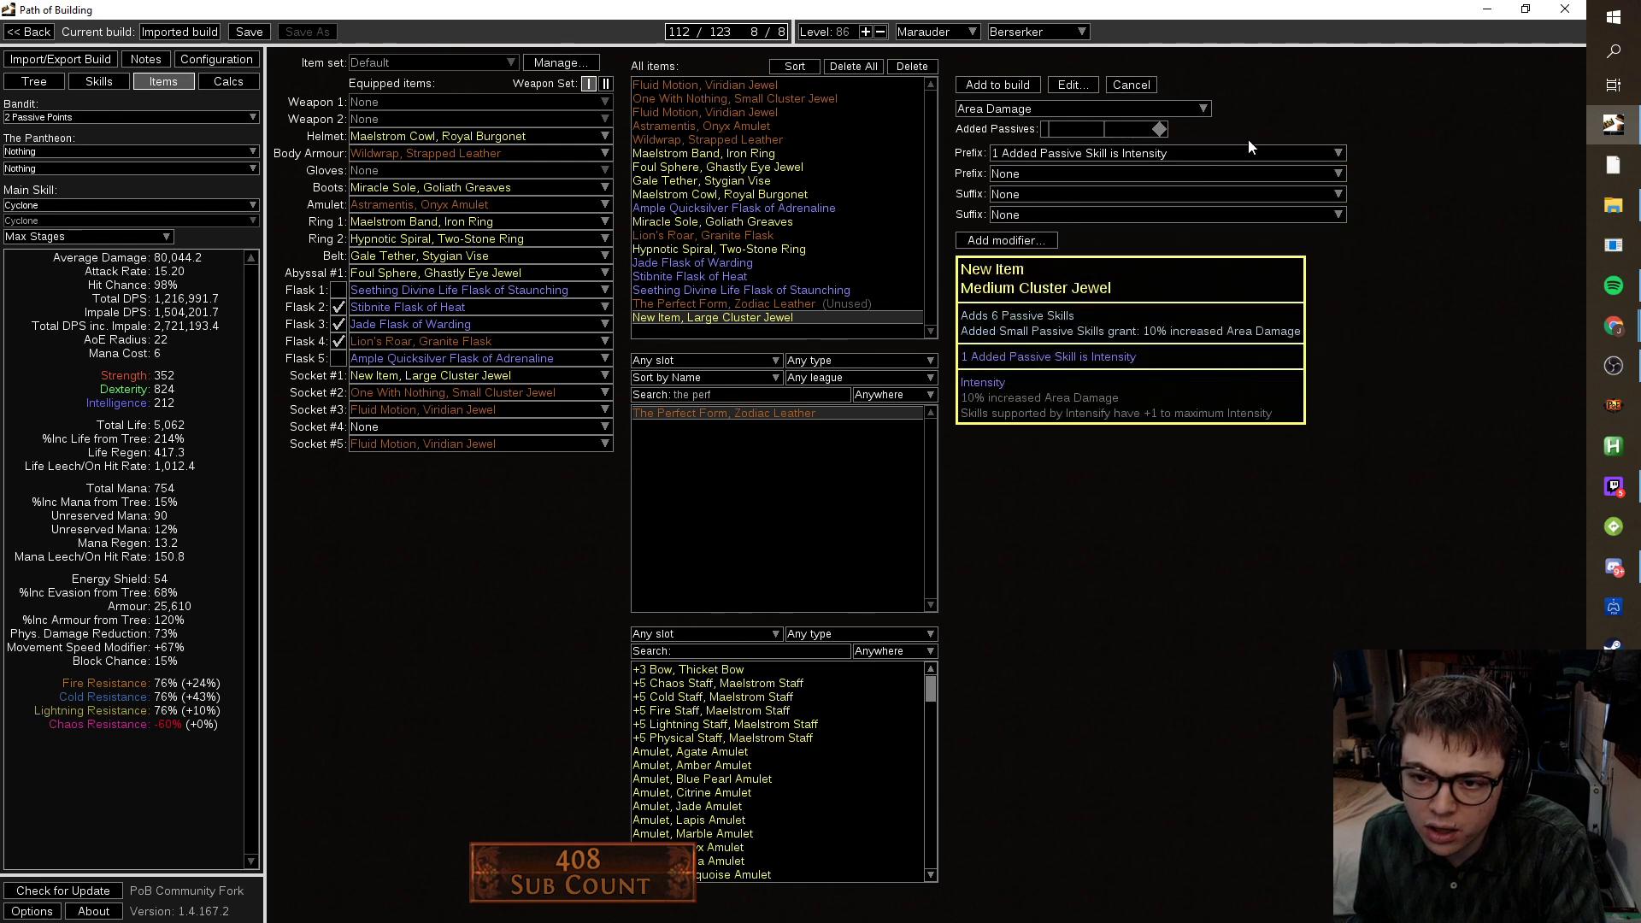
Compare Magnifier, Powerful Assault, Titanic Swings and Vast Power, settling on Towering Threat.
left_click(1246, 152)
left_click(1210, 368)
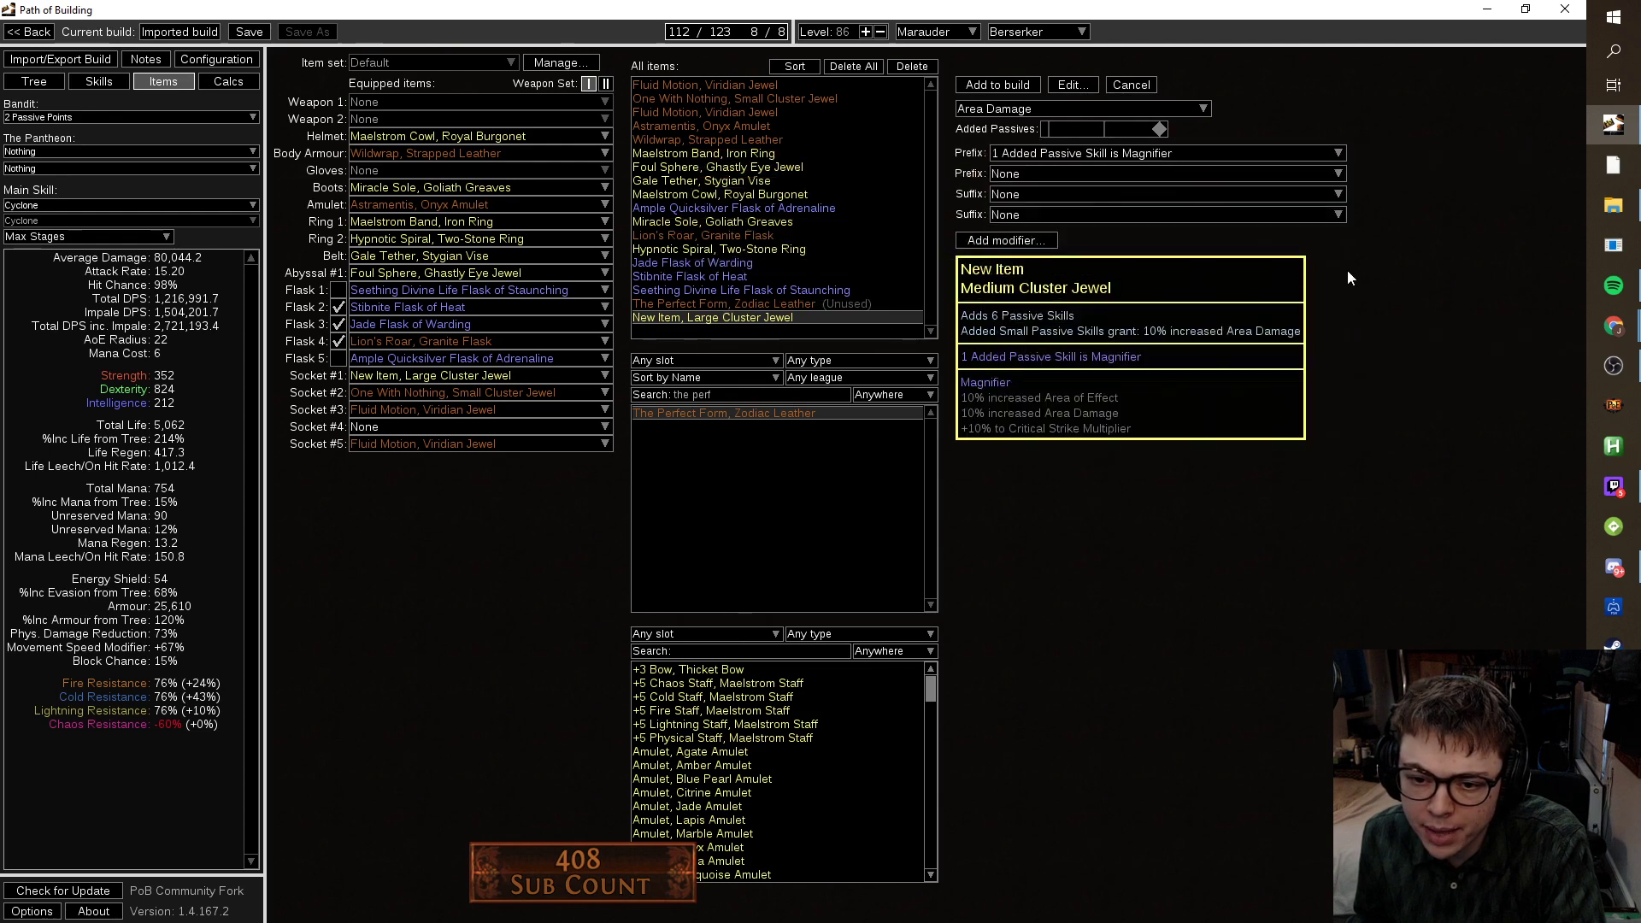
left_click(1244, 152)
left_click(1228, 388)
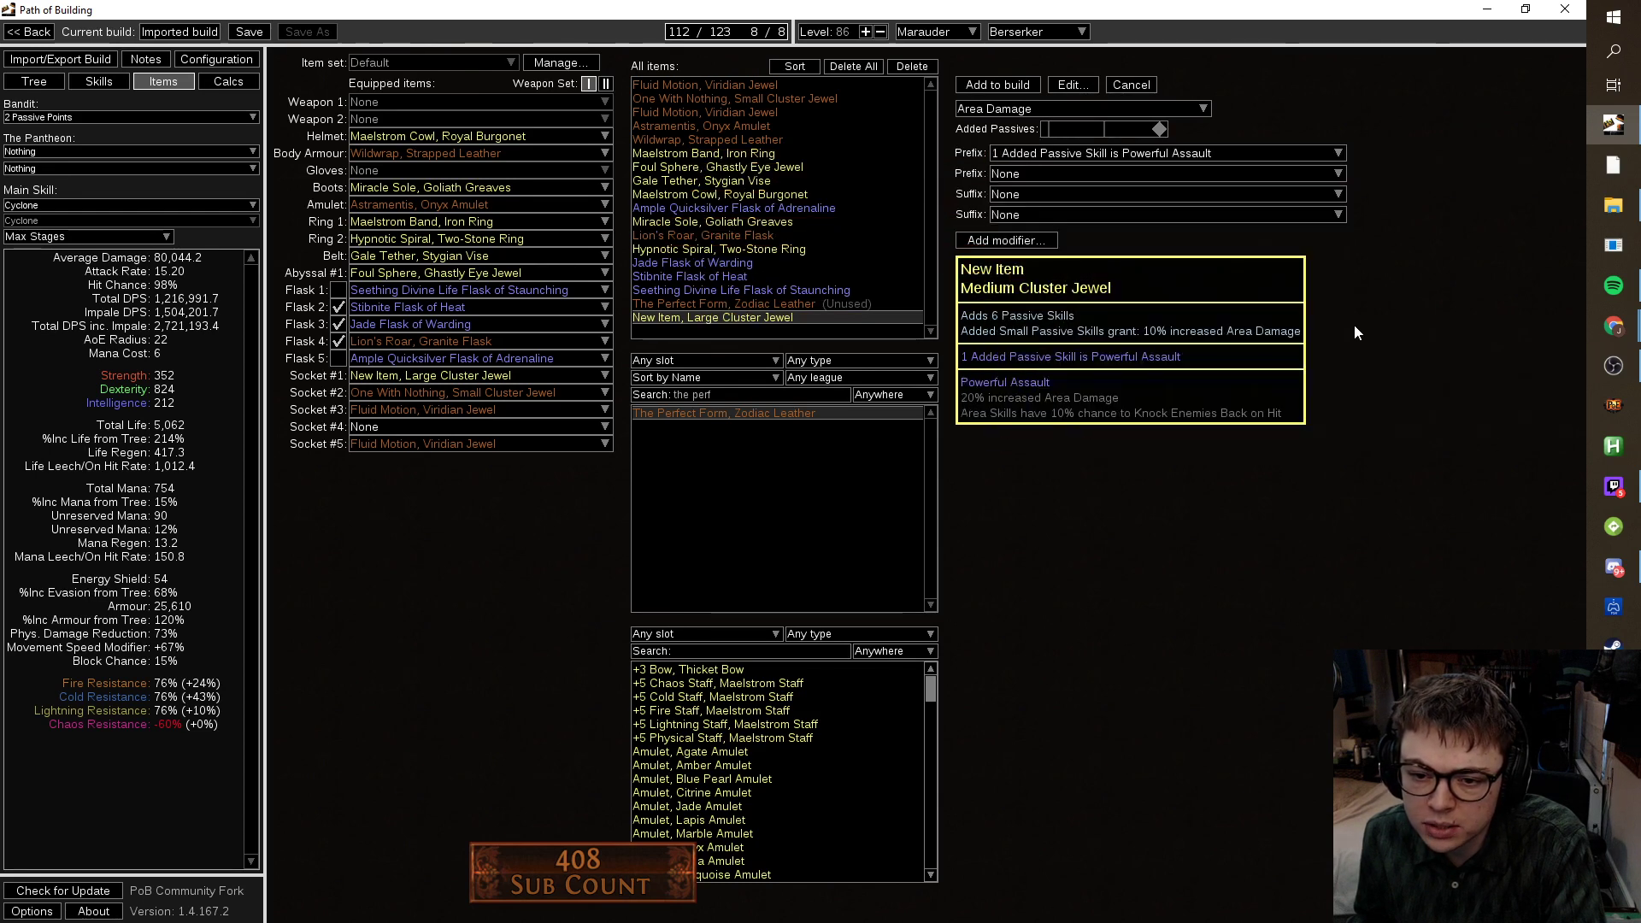
left_click(1246, 162)
left_click(1228, 398)
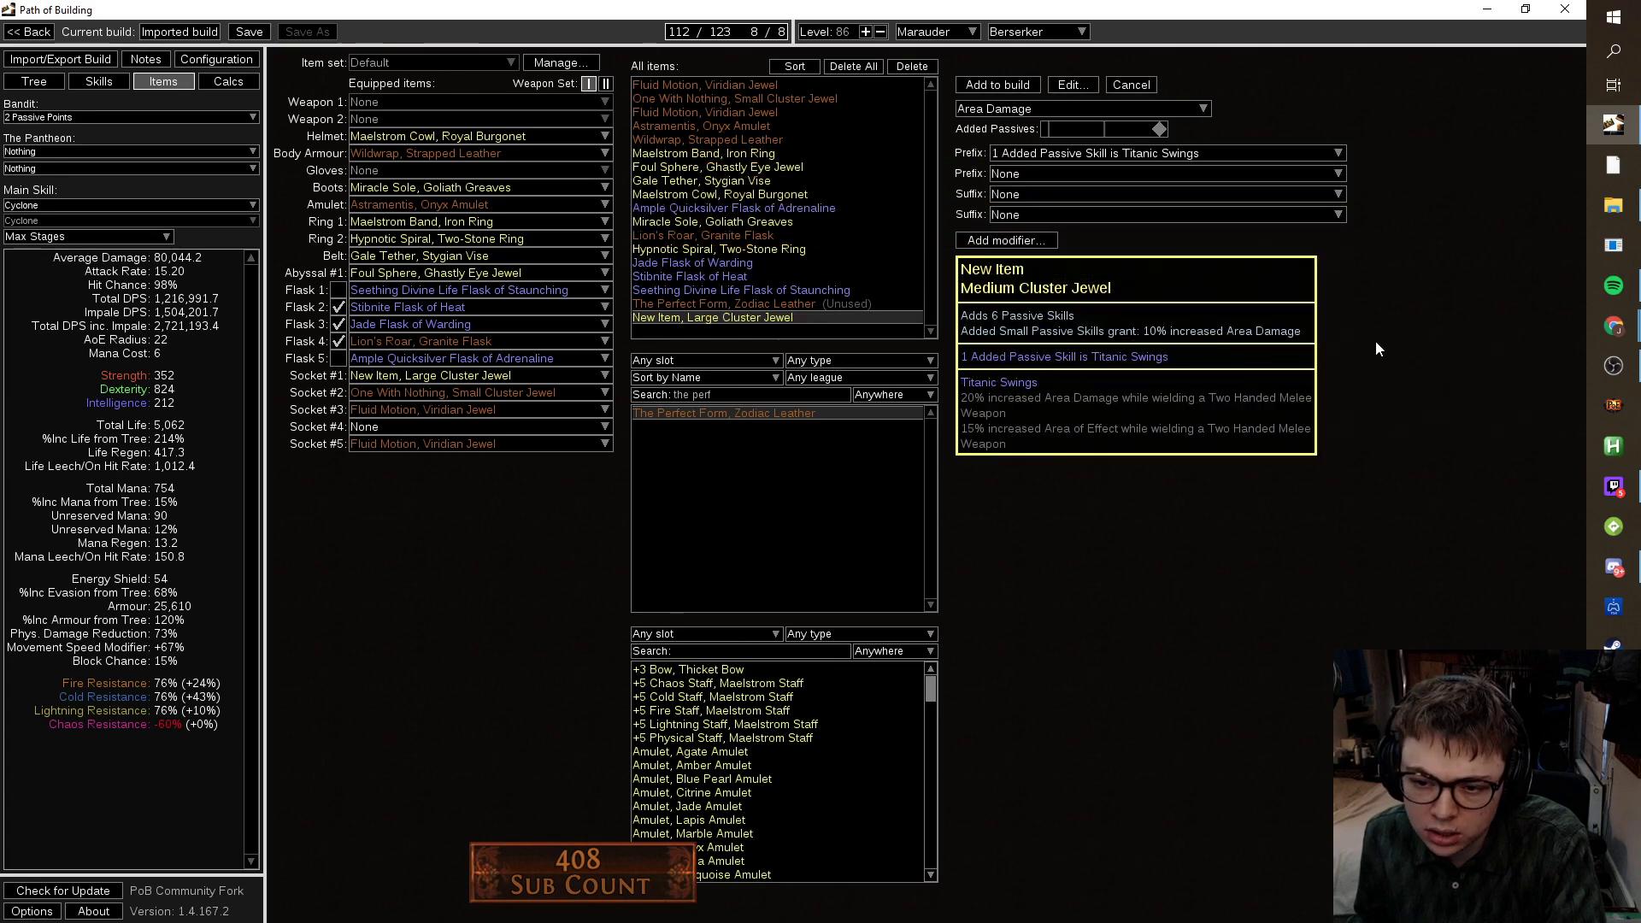
left_click(1232, 154)
left_click(1208, 391)
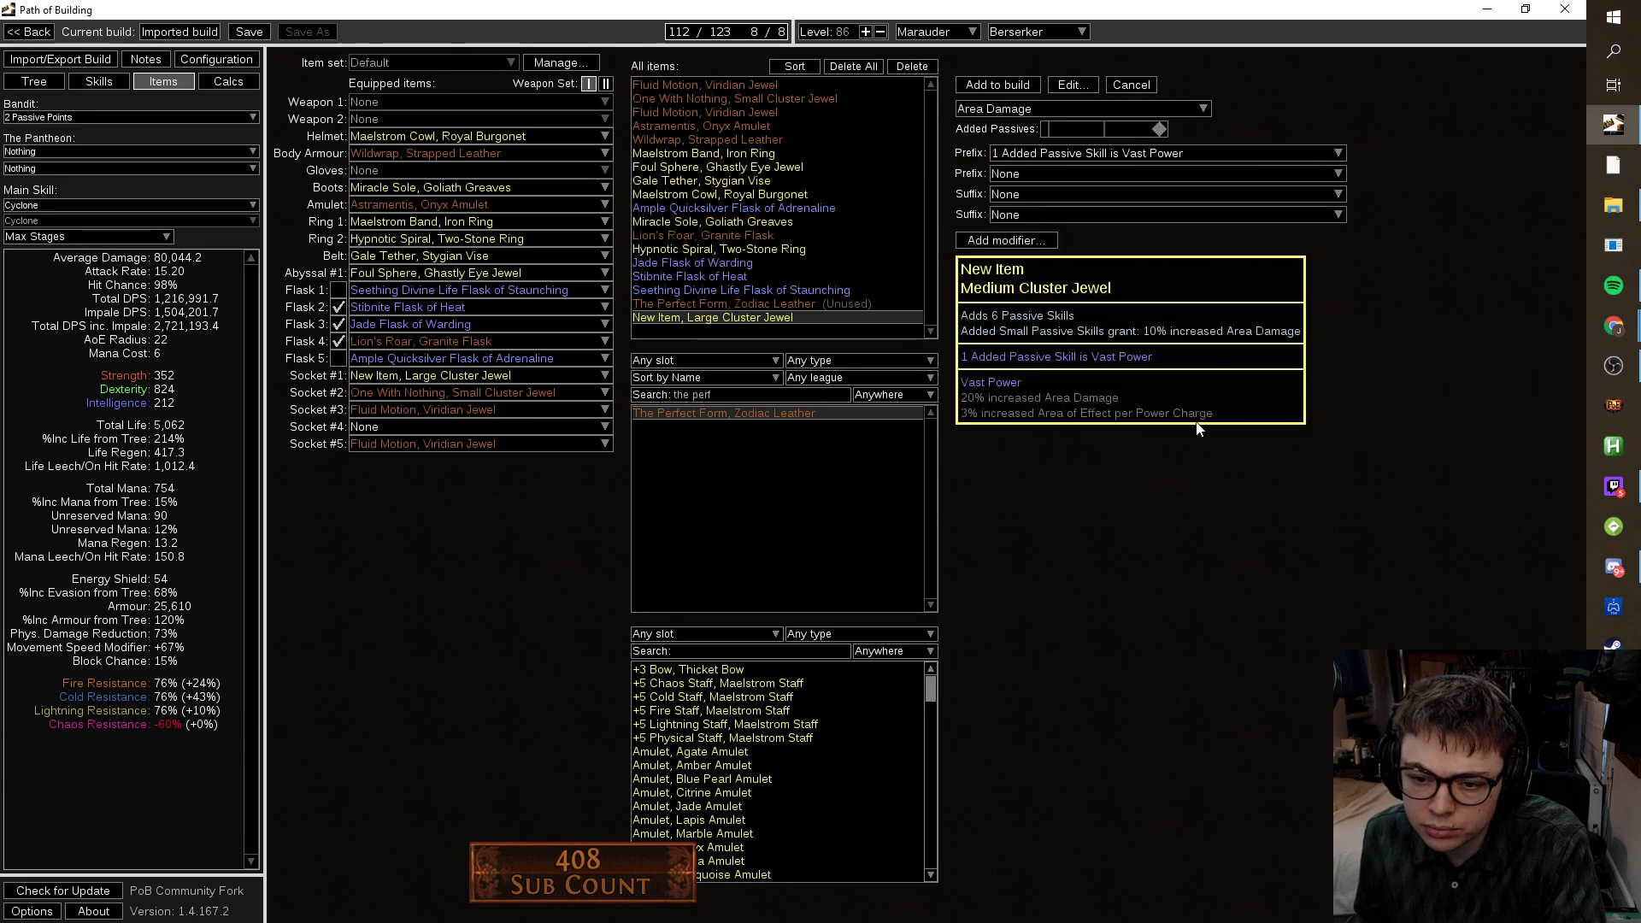
left_click(1214, 154)
left_click(1337, 415)
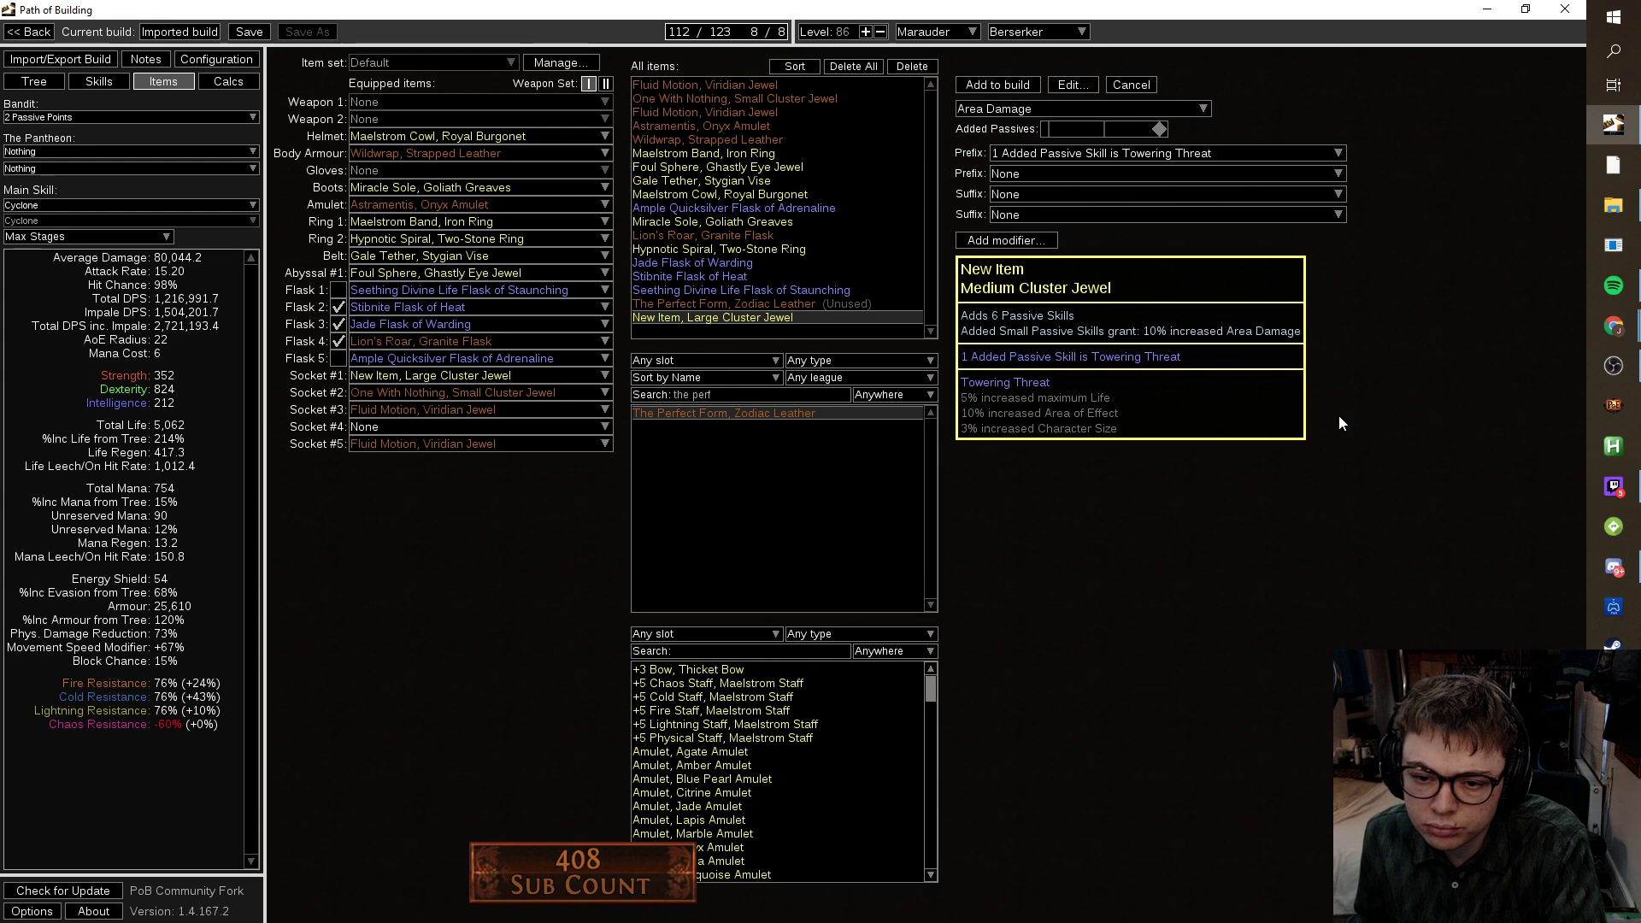
left_click(1162, 215)
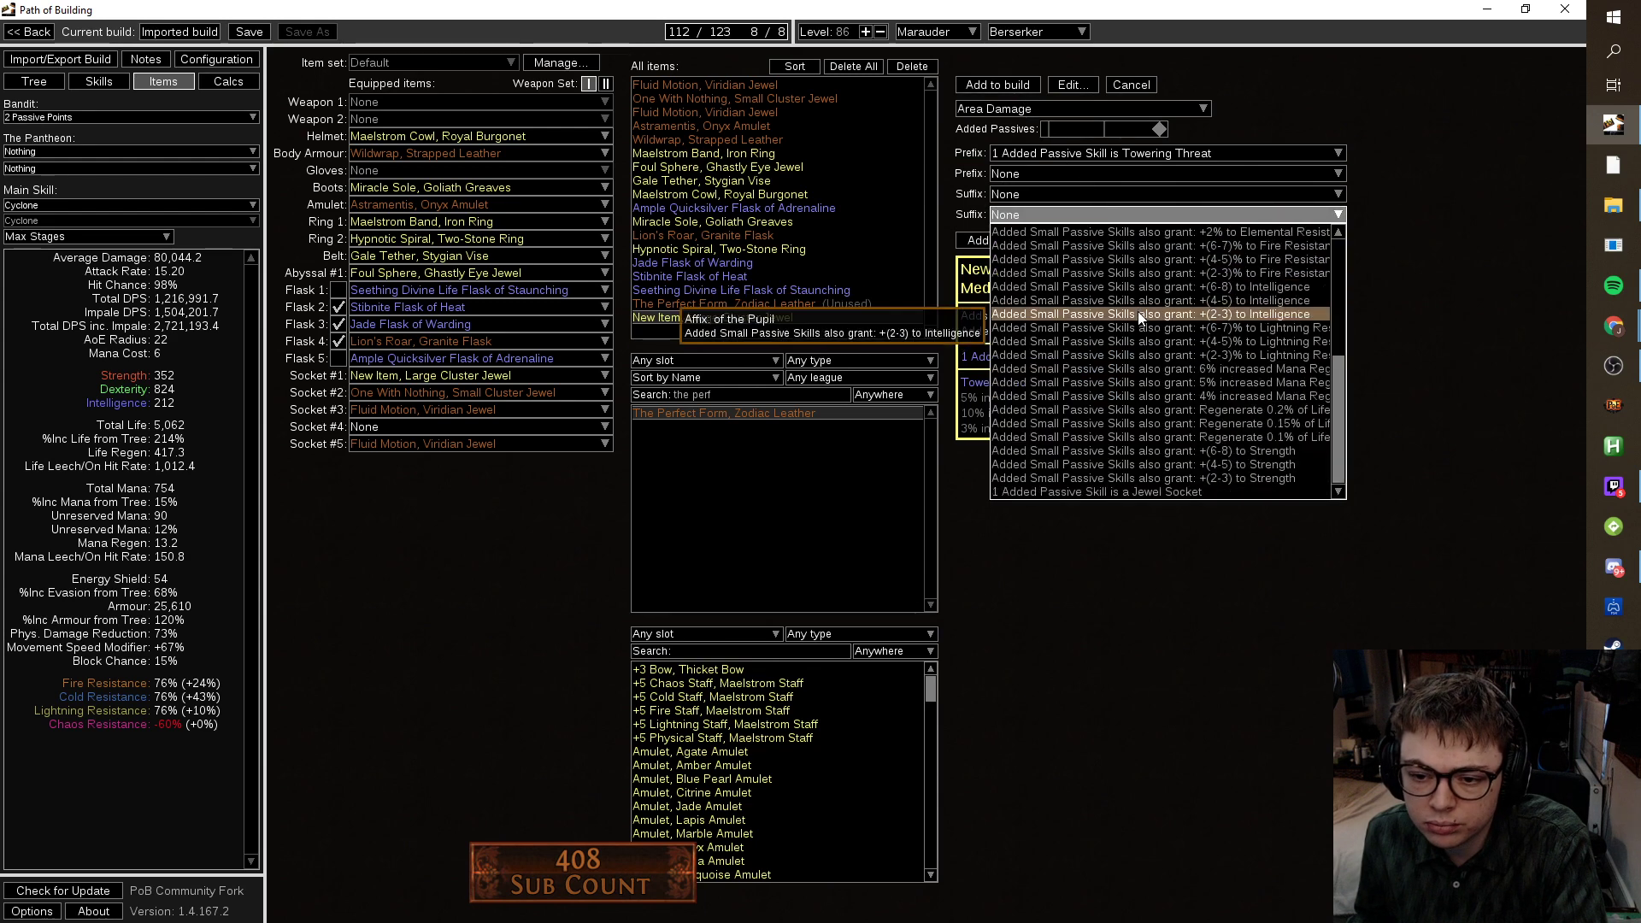
Change the jewel enchant to Channelling Skill Damage and choose Enduring Focus as first notable.
left_click(1070, 106)
left_click(1070, 106)
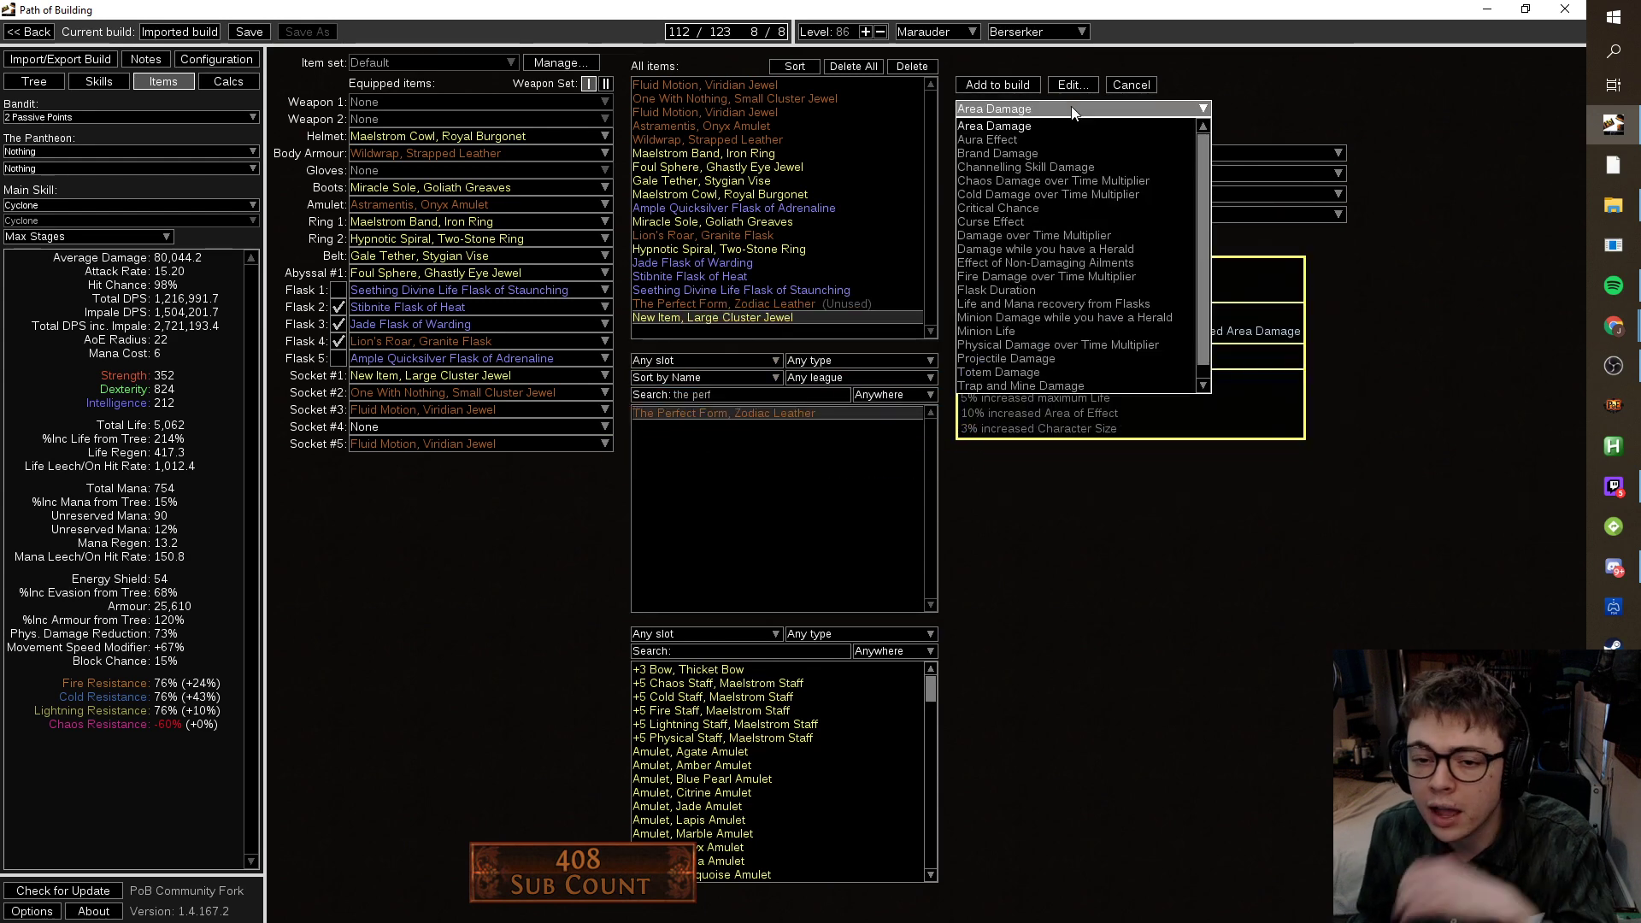
scroll(1090, 213, "down", 1)
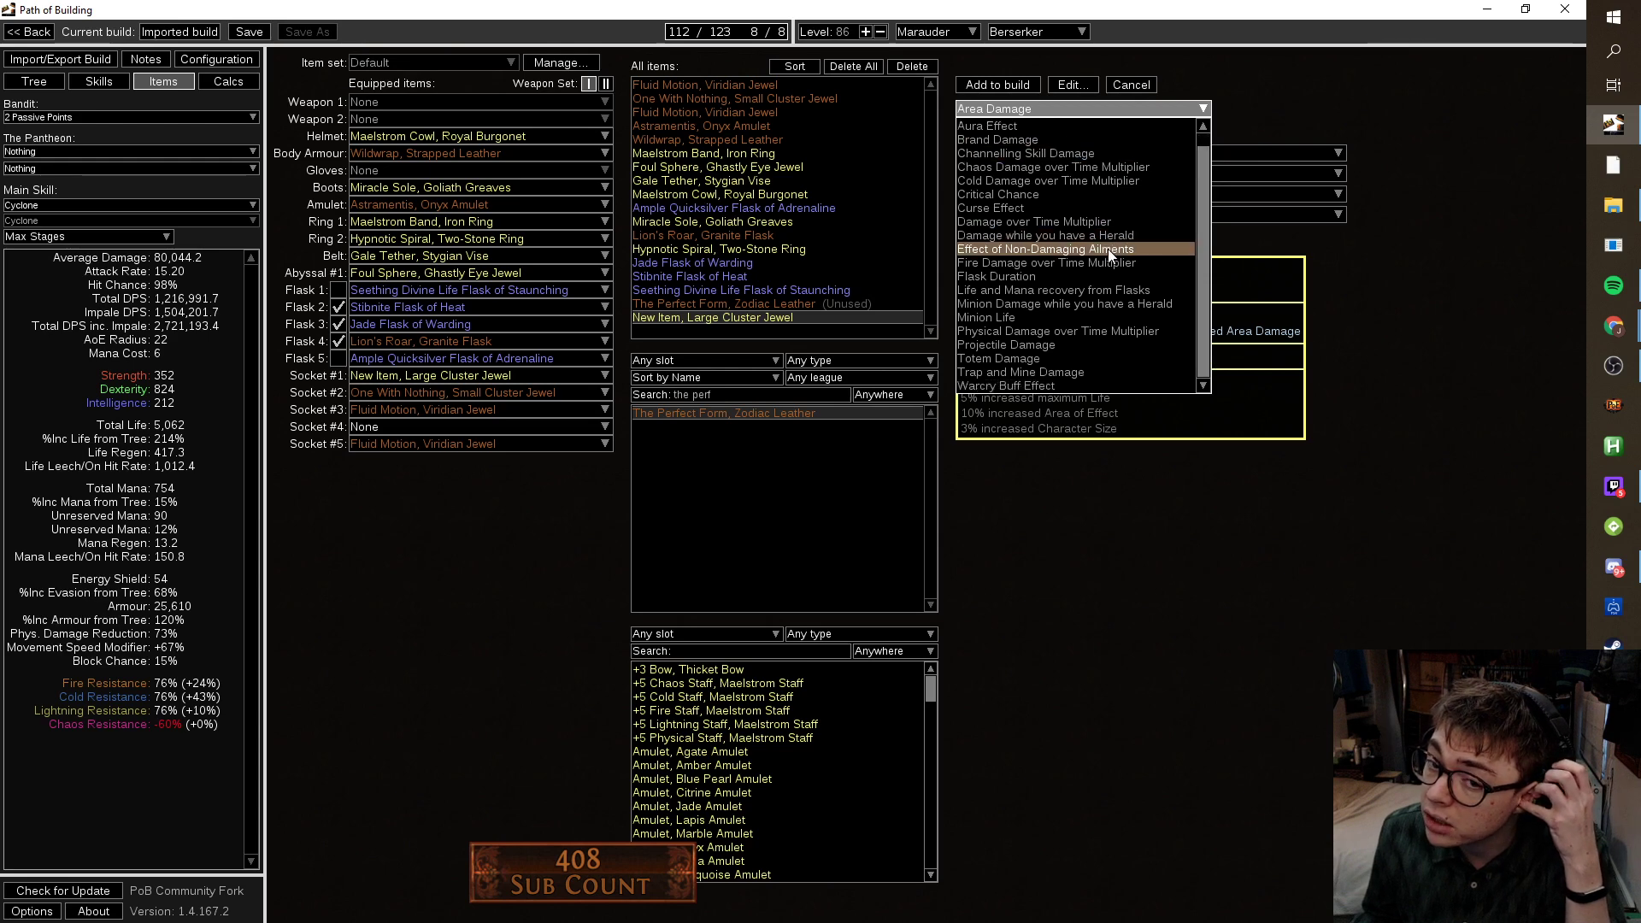
scroll(1107, 249, "up", 1)
left_click(1099, 163)
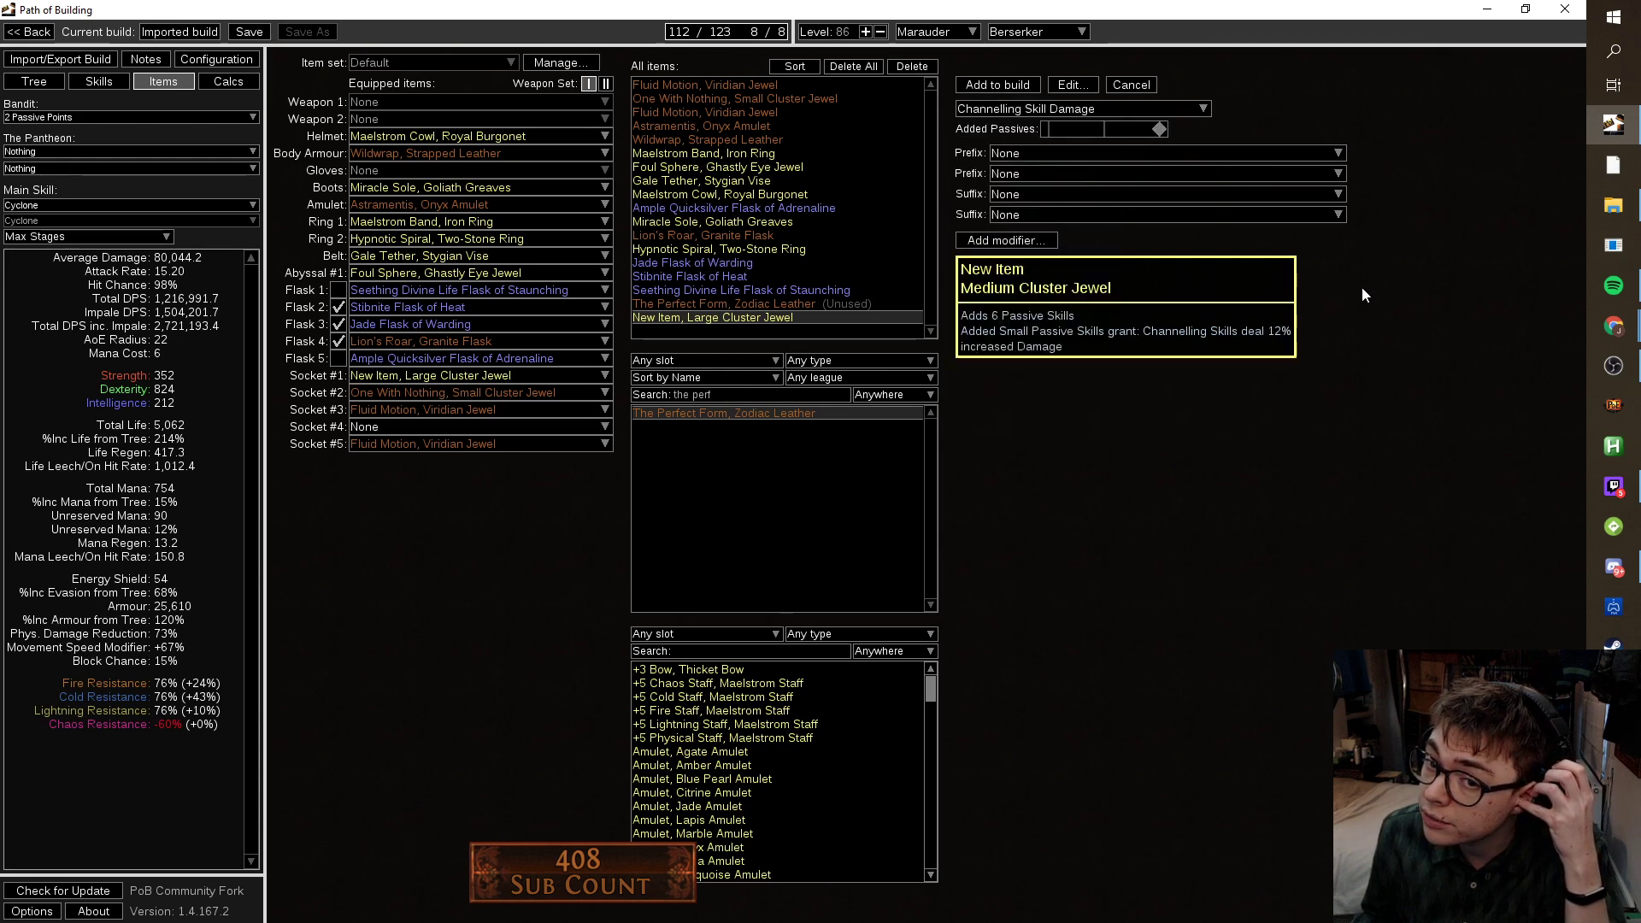
left_click(1227, 159)
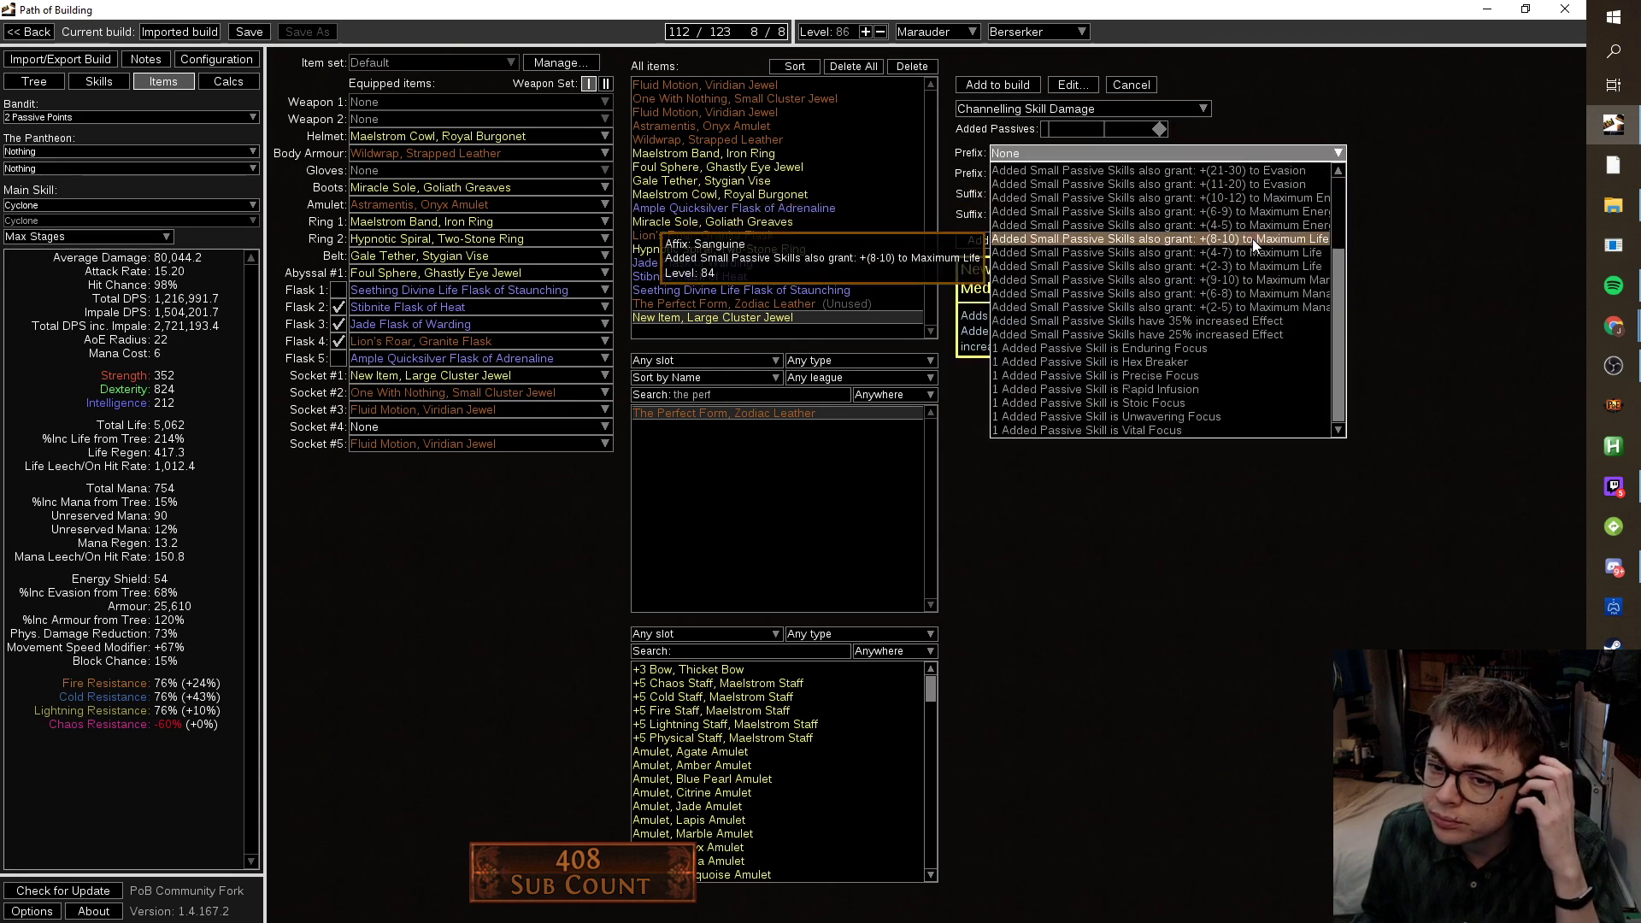
left_click(1239, 348)
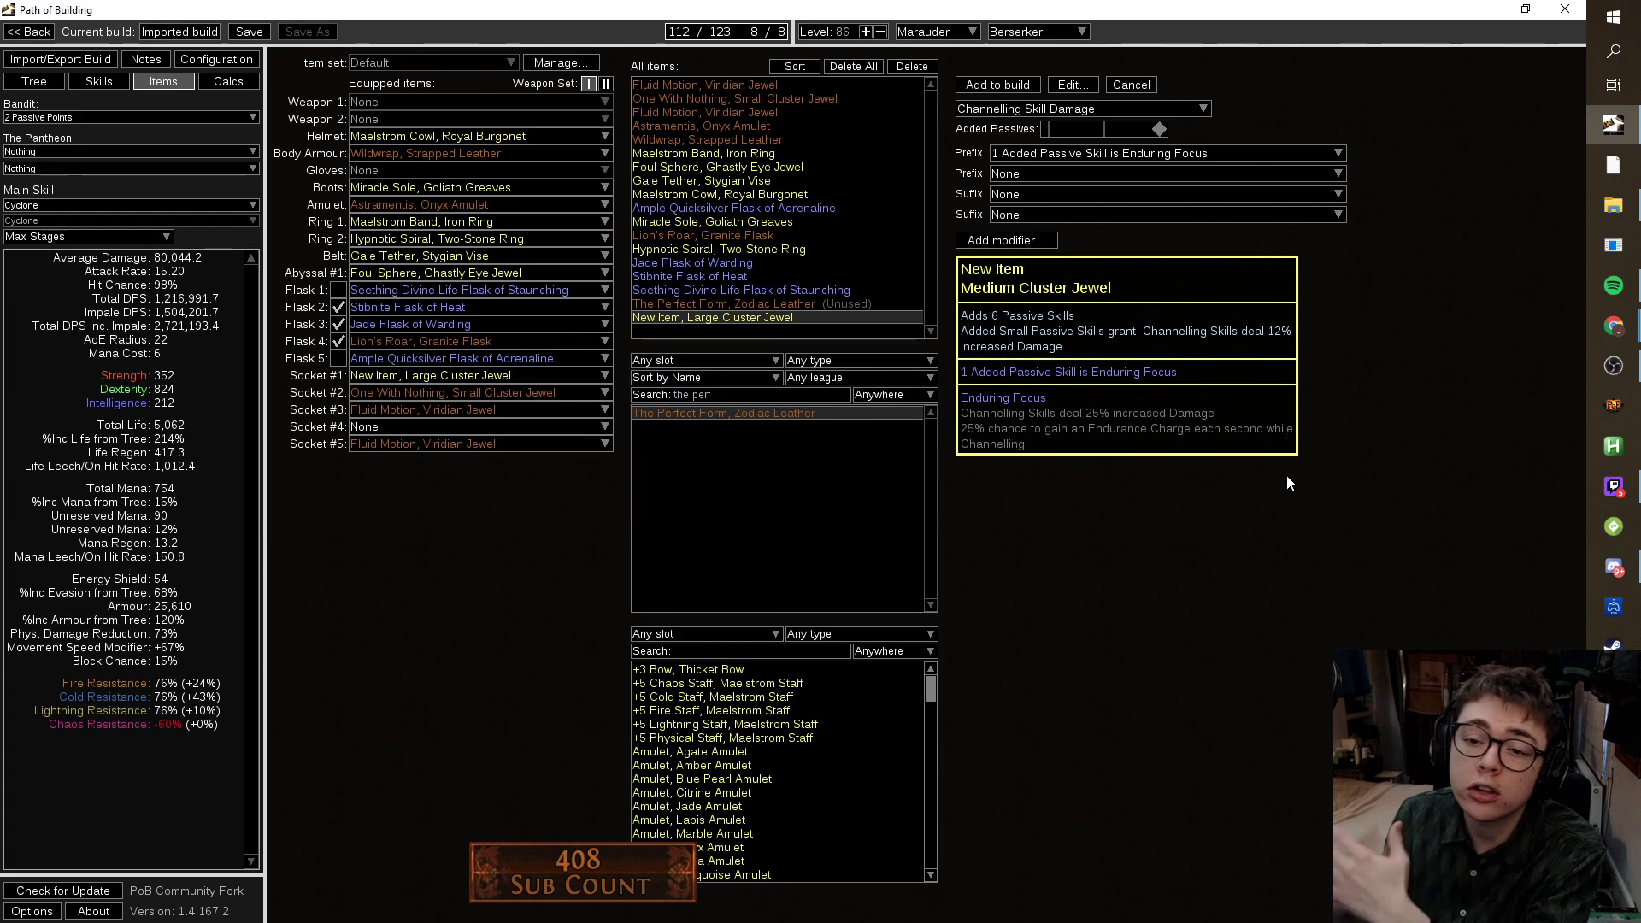
Try Hex Breaker, Precise Focus and Rapid Infusion as the second notable.
left_click(1209, 173)
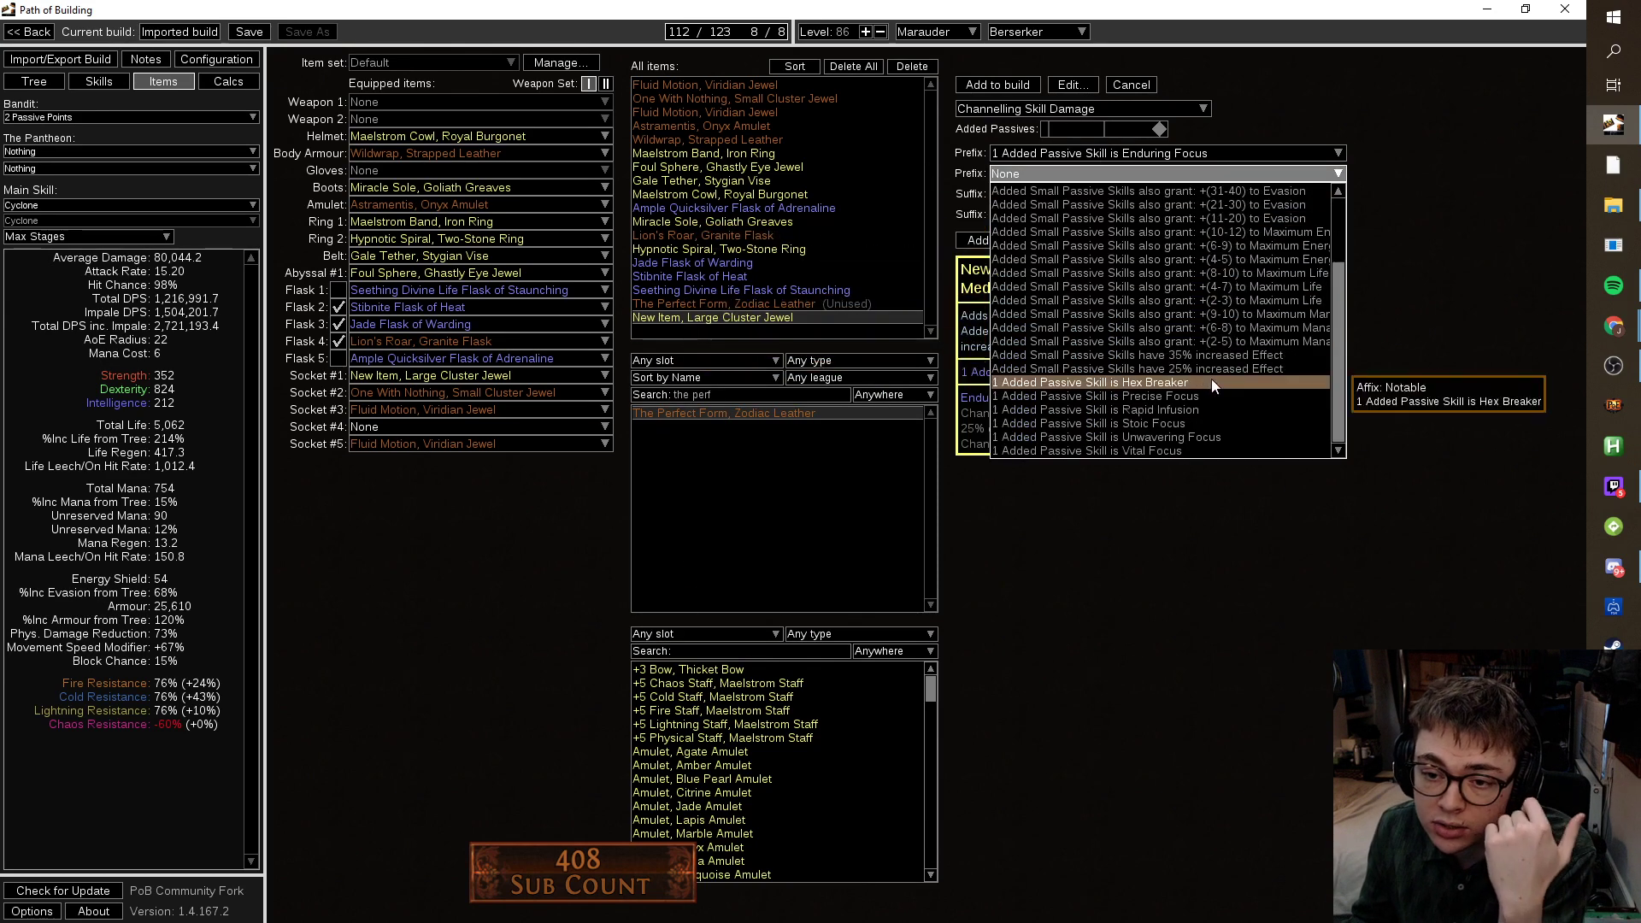
left_click(1212, 383)
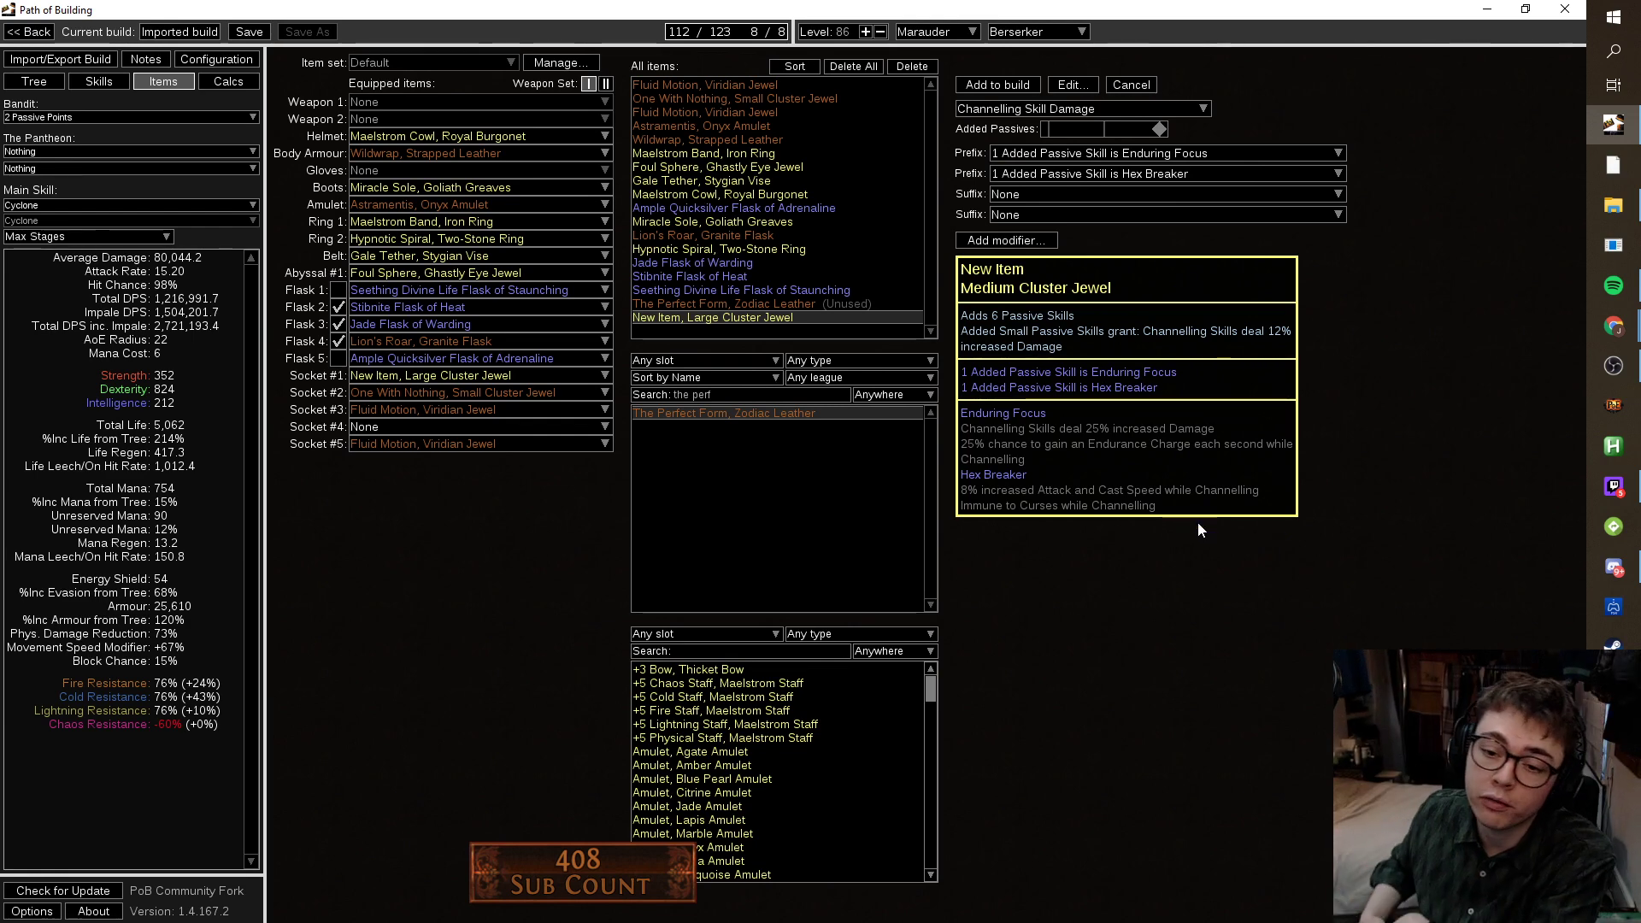
left_click(1140, 179)
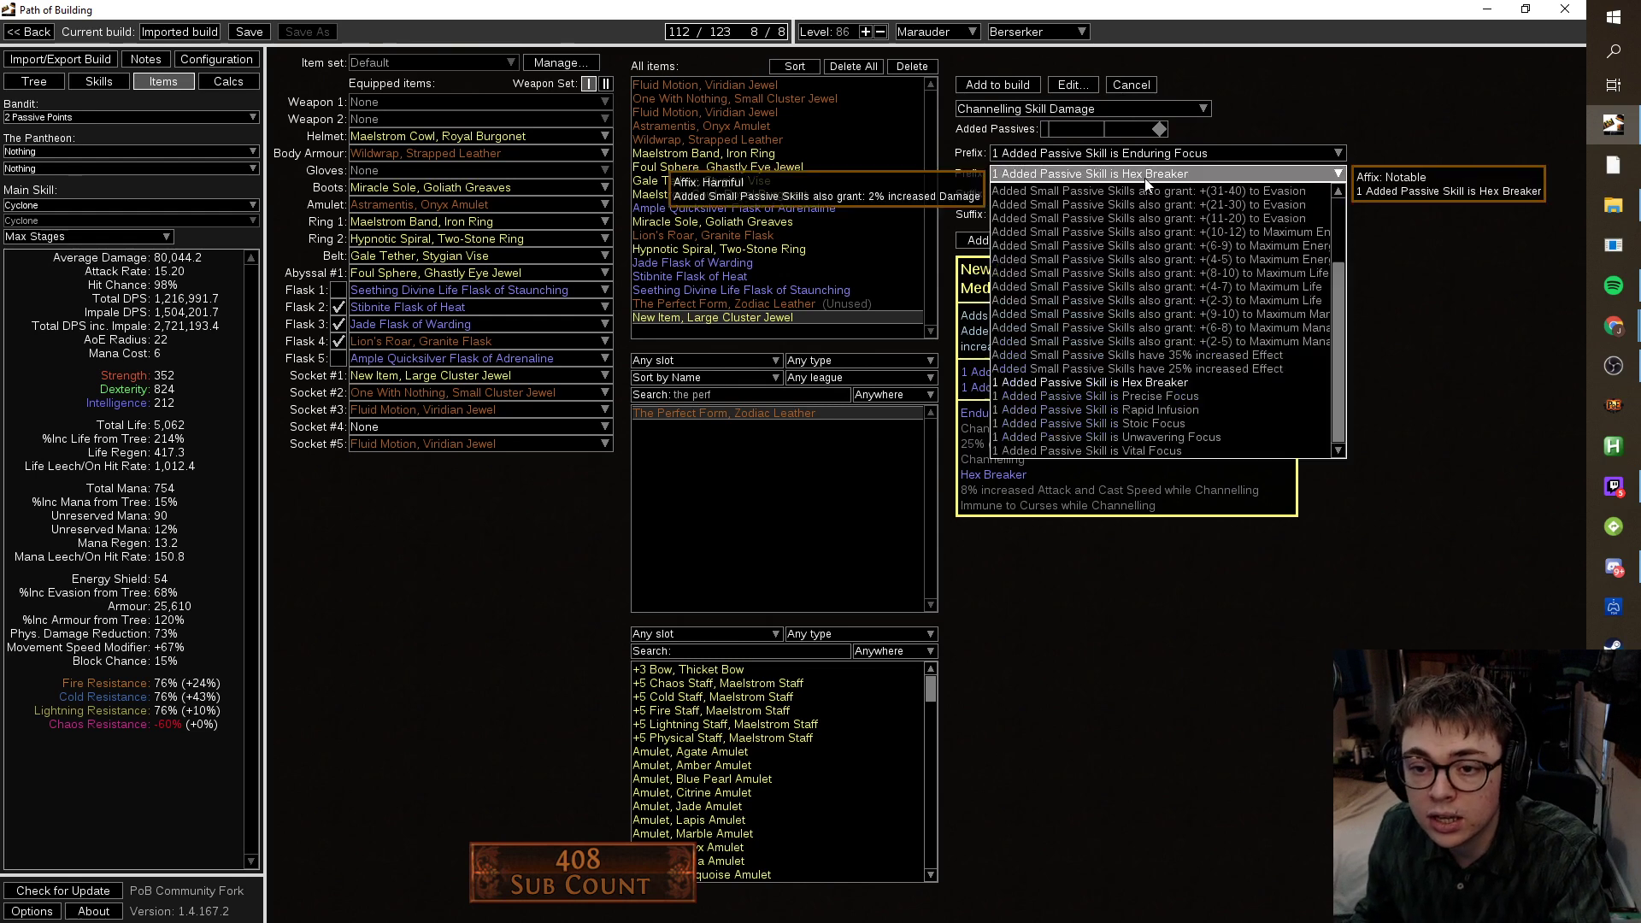
left_click(1188, 397)
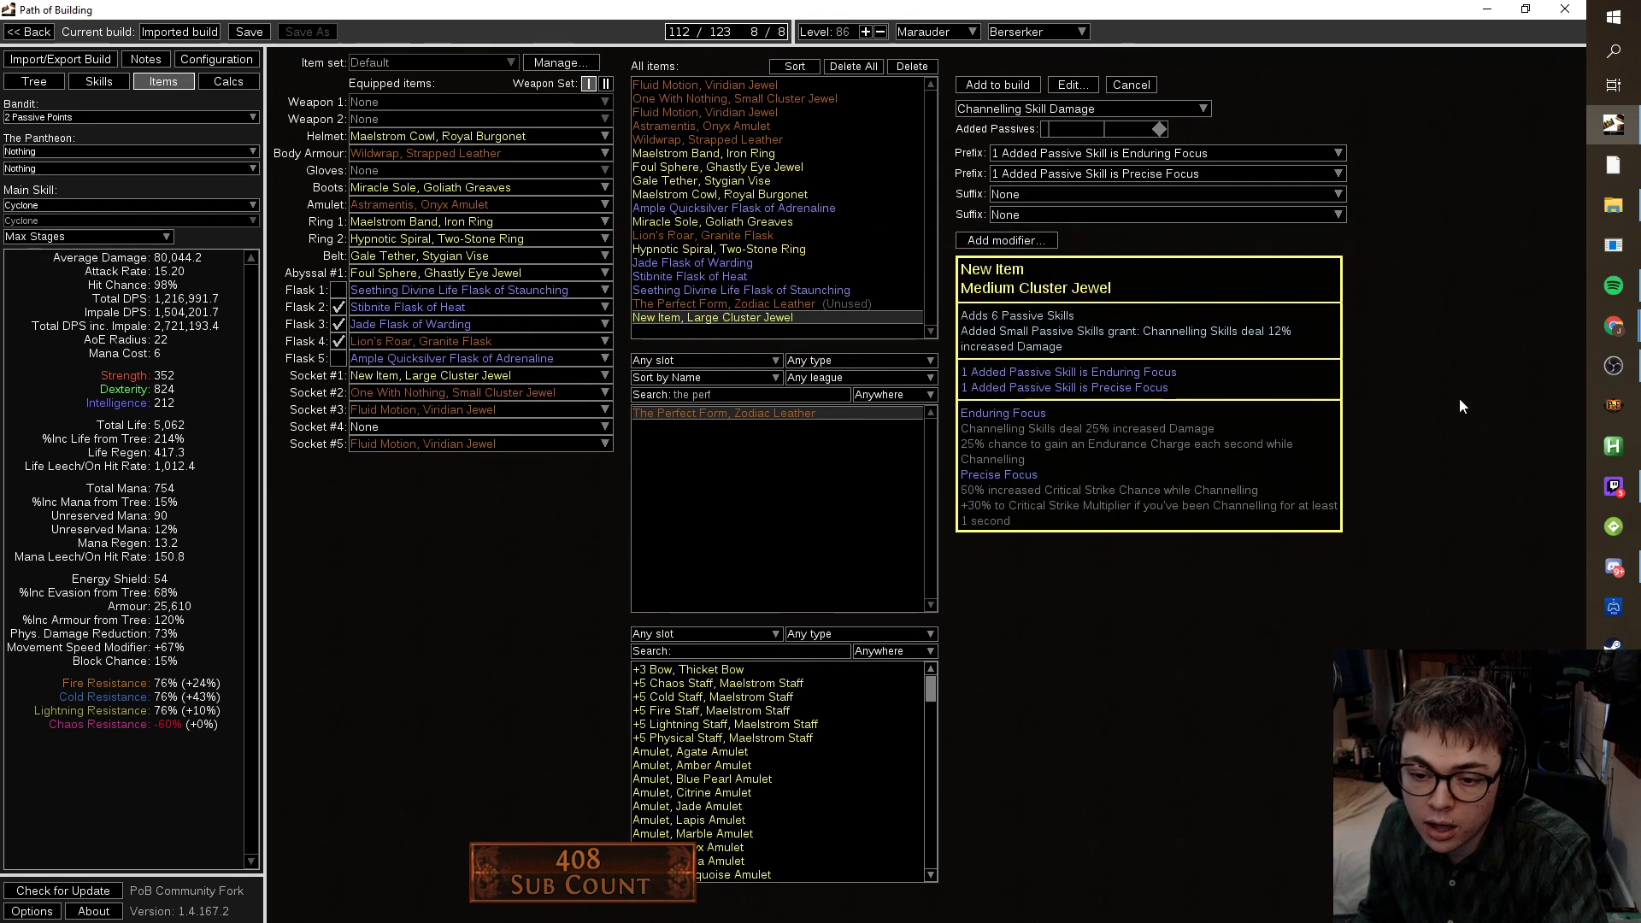
left_click(1137, 174)
left_click(1203, 409)
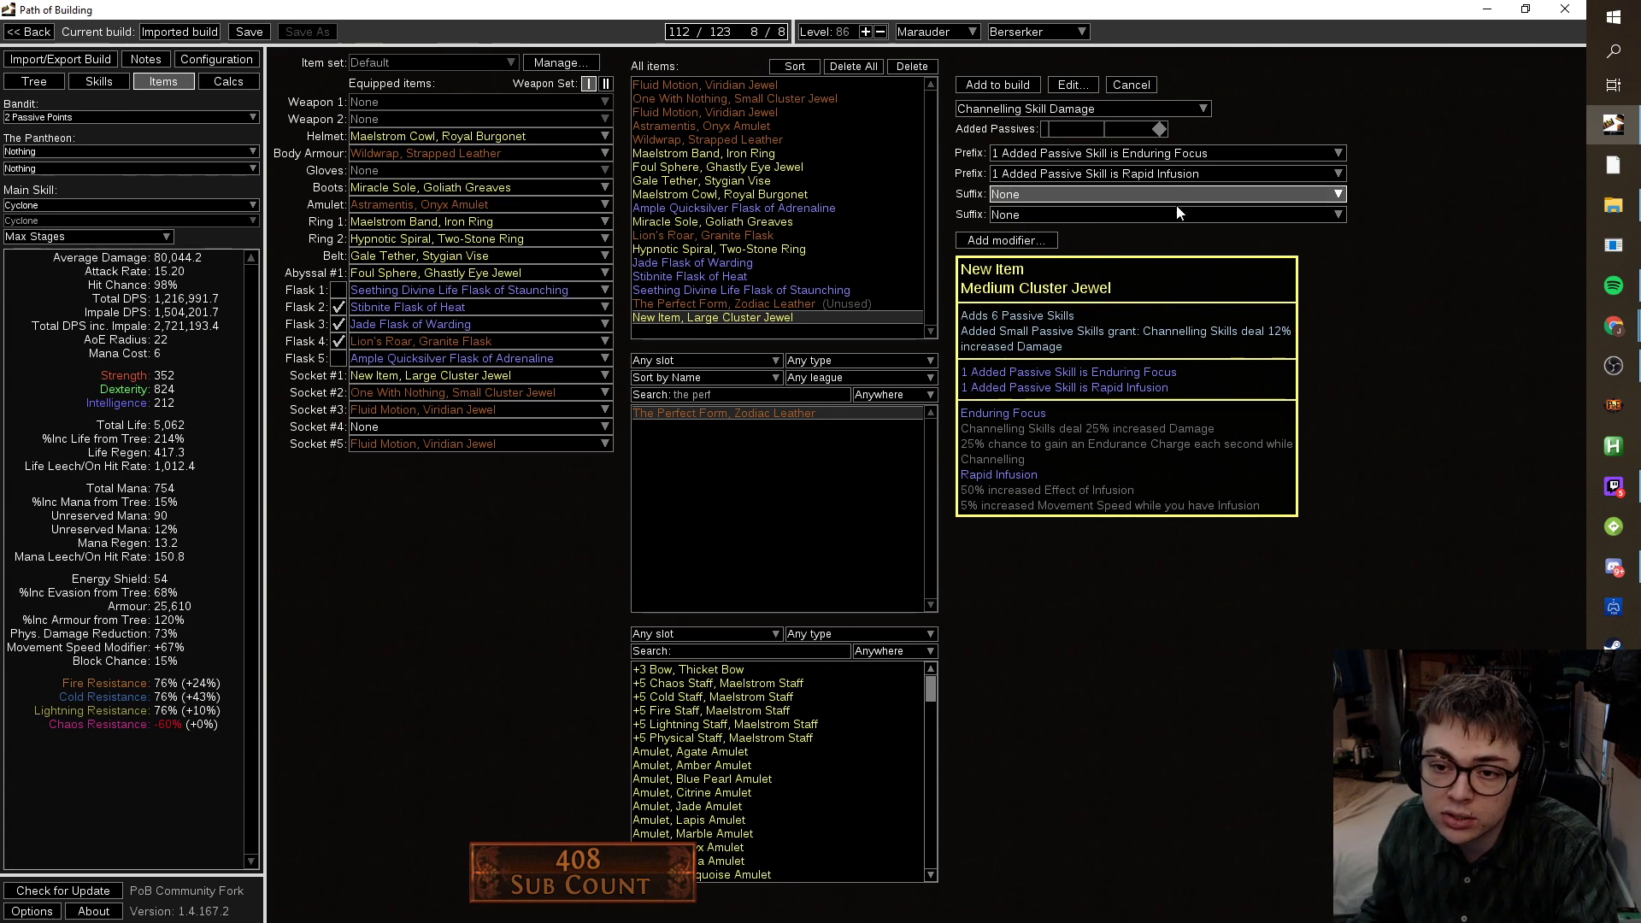
Compare Stoic Focus, Unwavering Focus and Vital Focus, then settle on Rapid Infusion.
left_click(1158, 173)
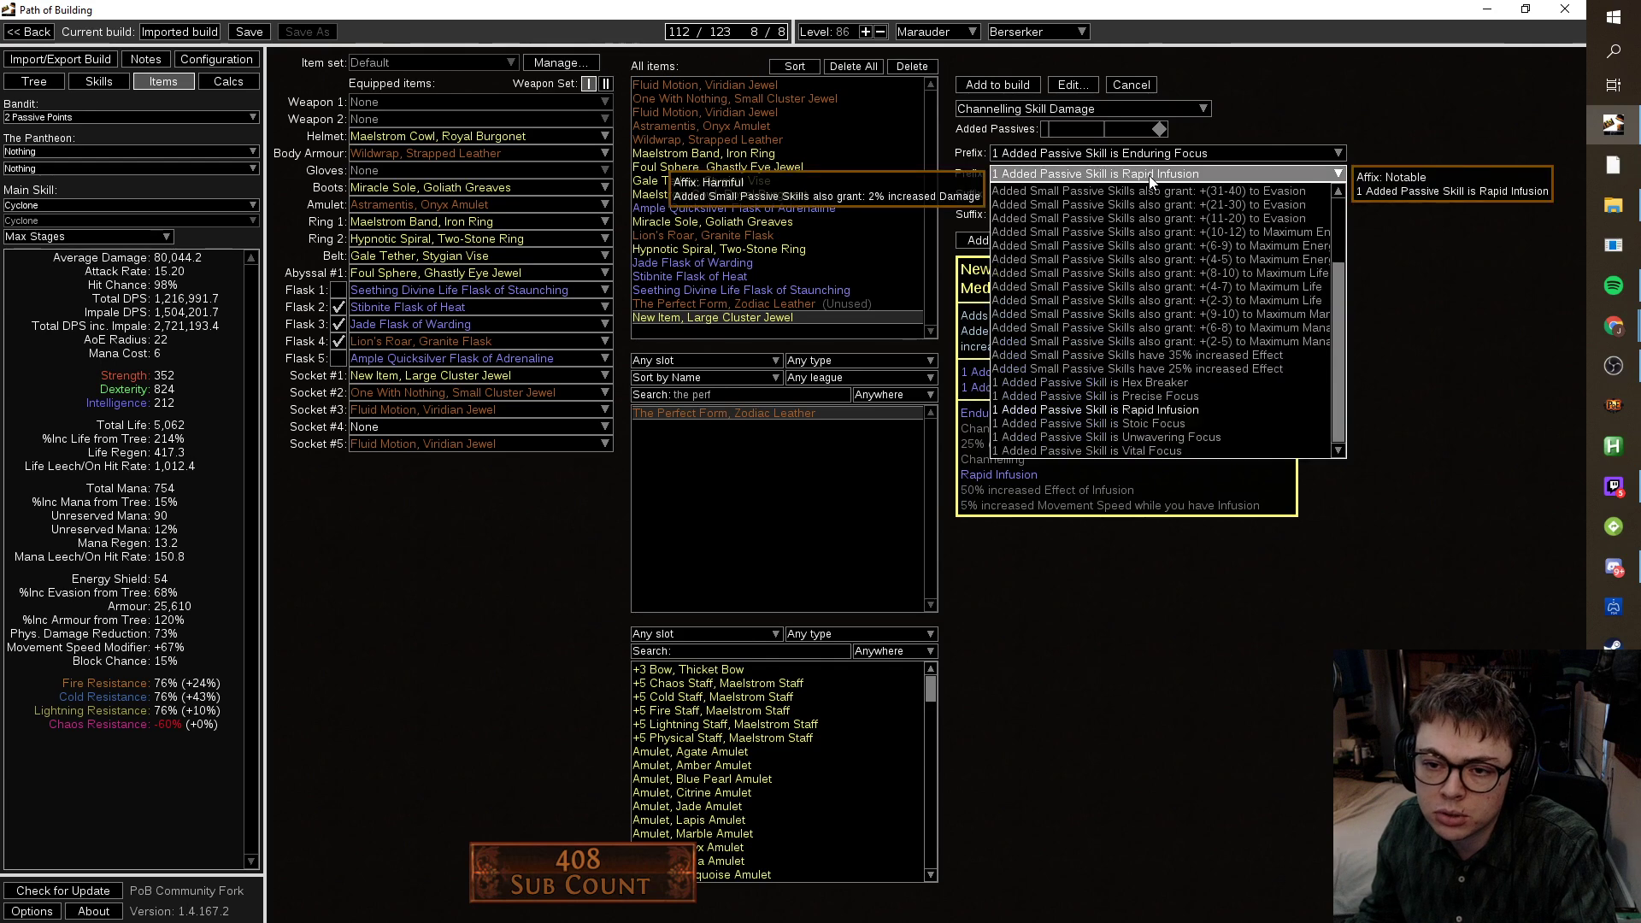
left_click(1190, 415)
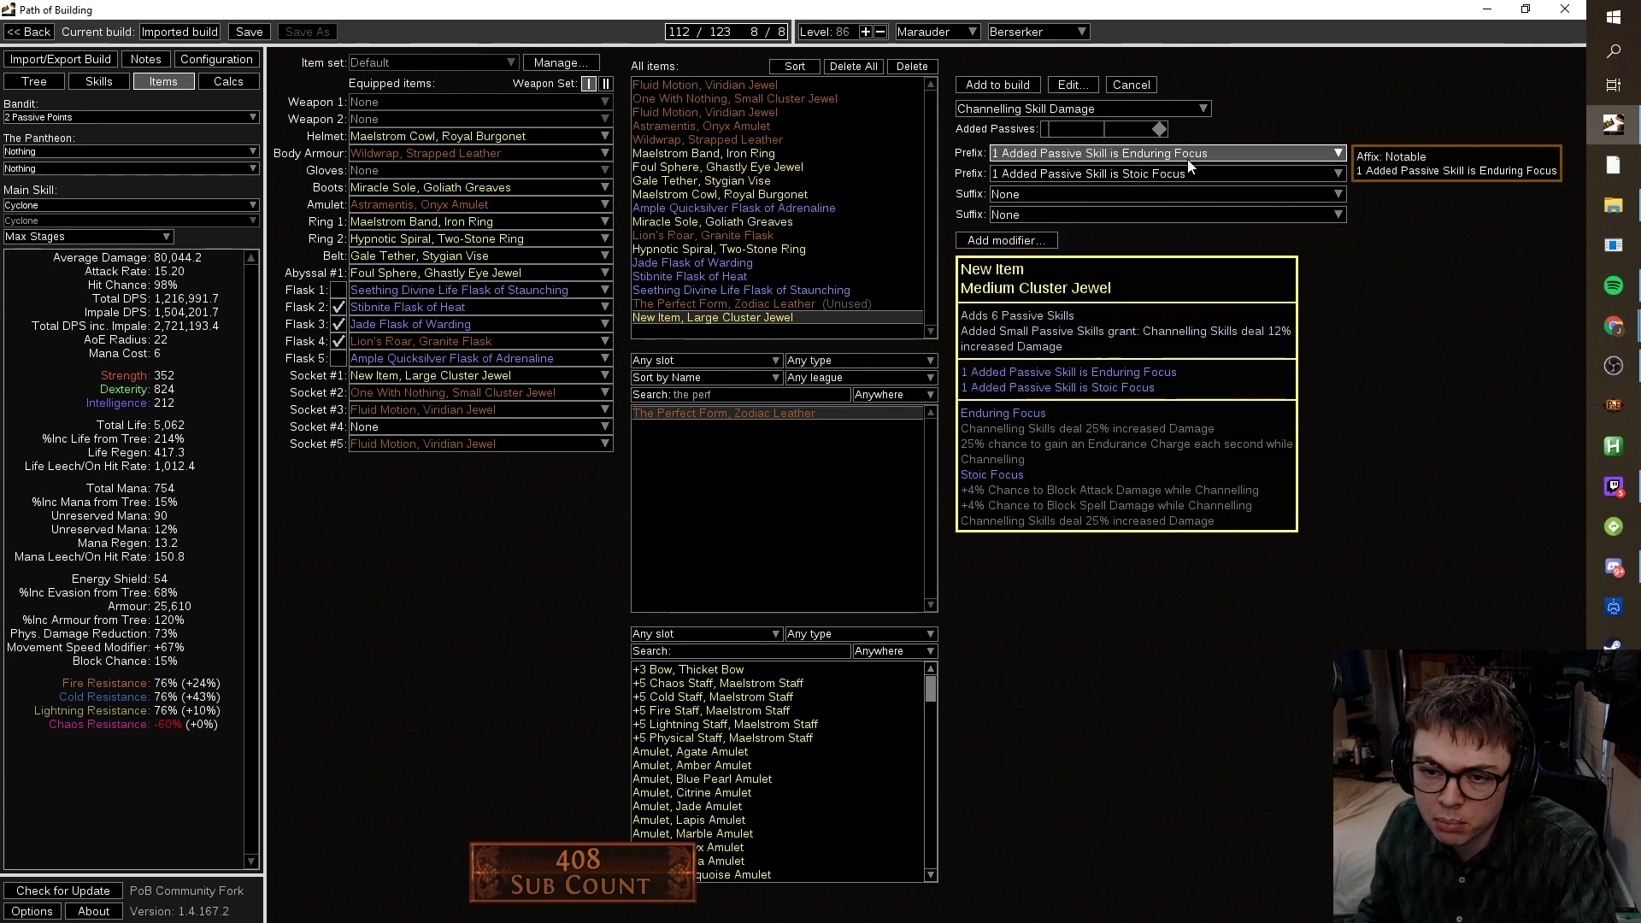
left_click(1212, 174)
left_click(1172, 434)
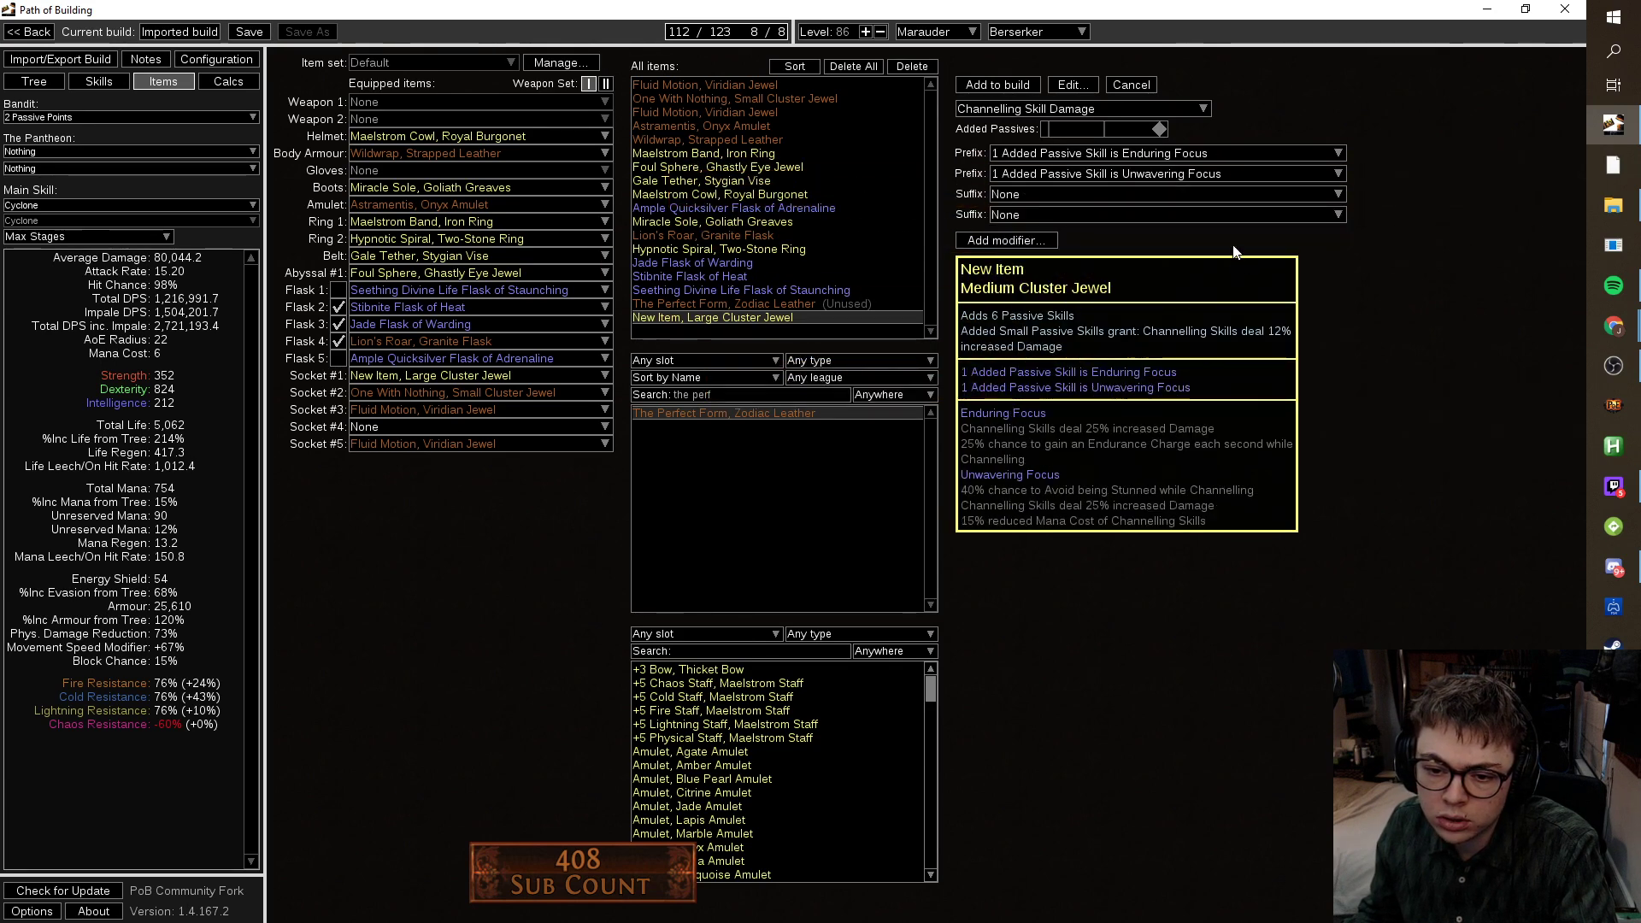
left_click(1193, 174)
left_click(1216, 450)
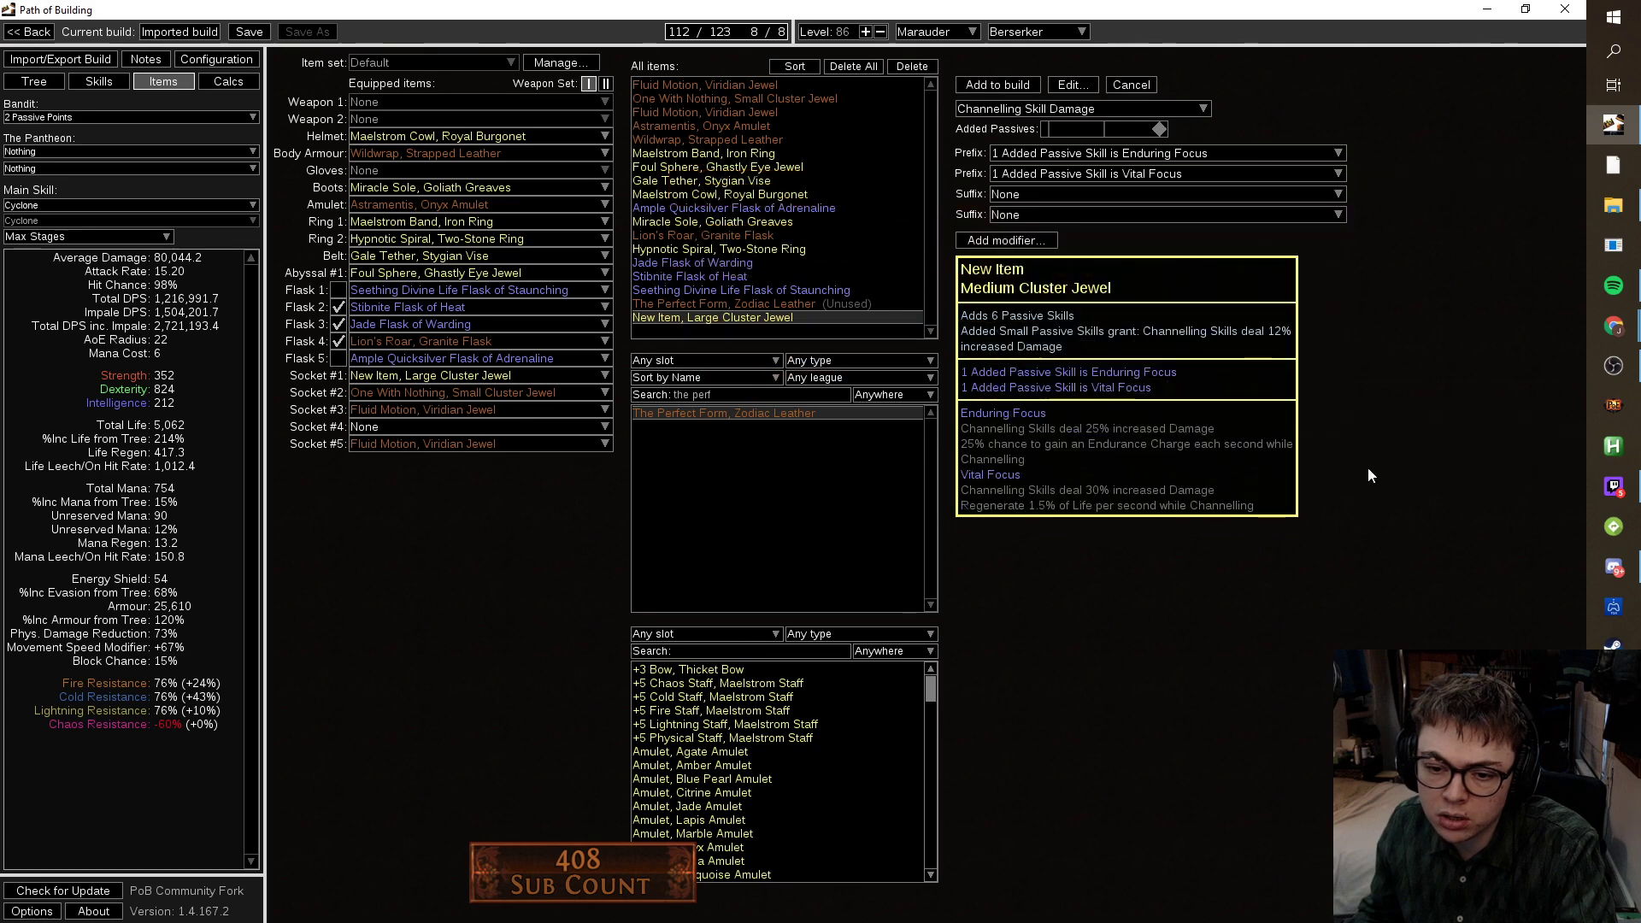
left_click(1197, 173)
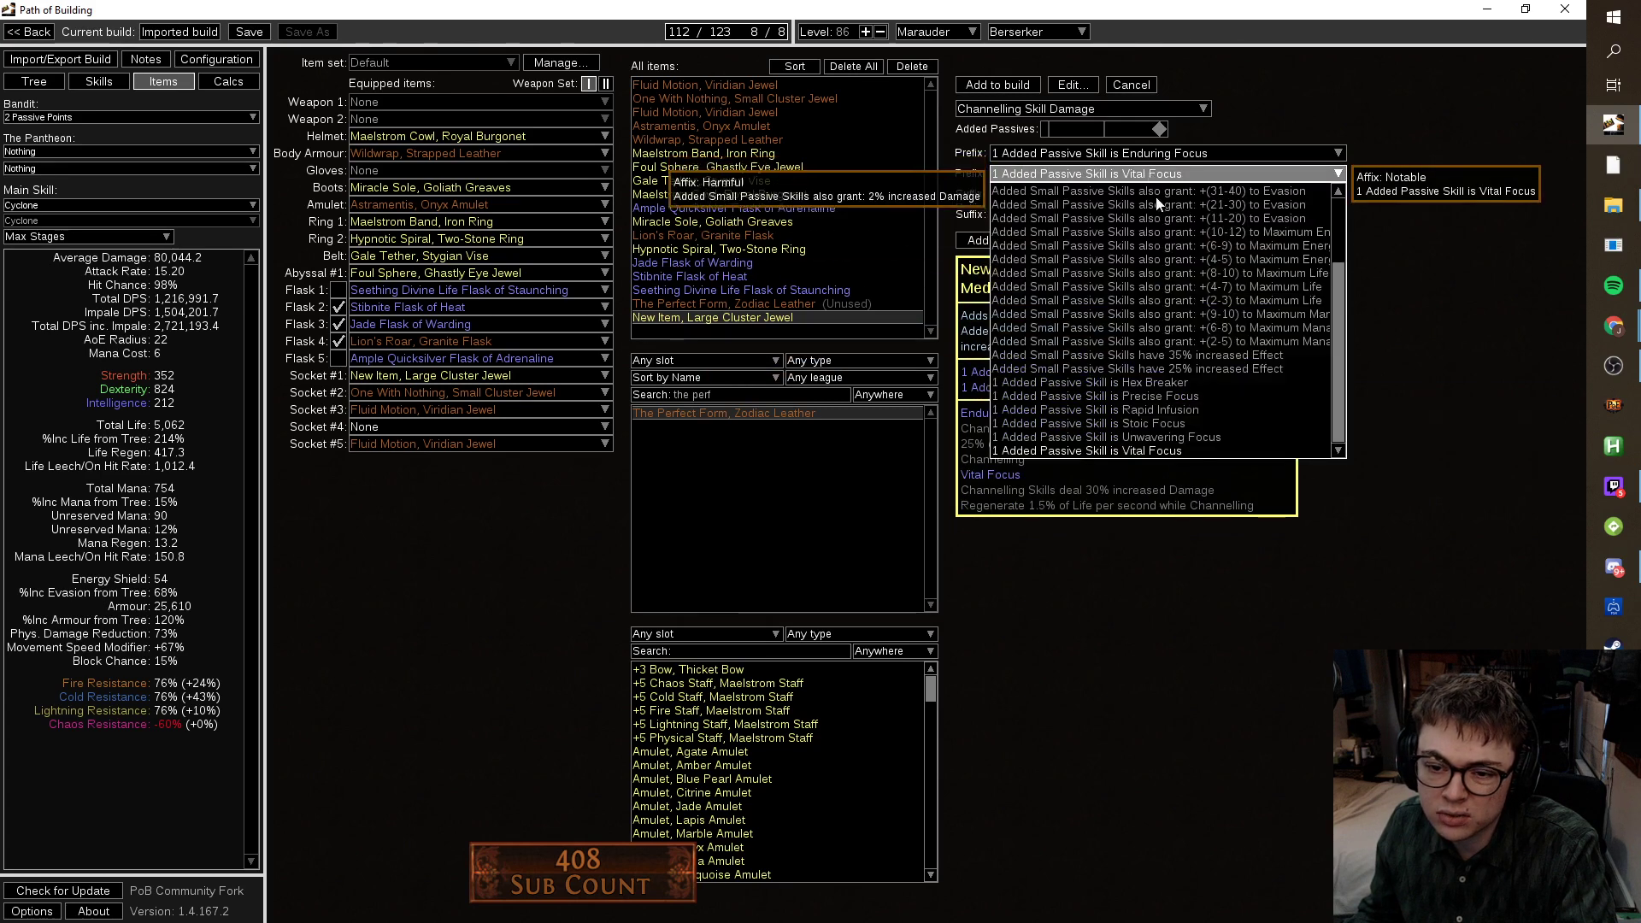
left_click(1192, 408)
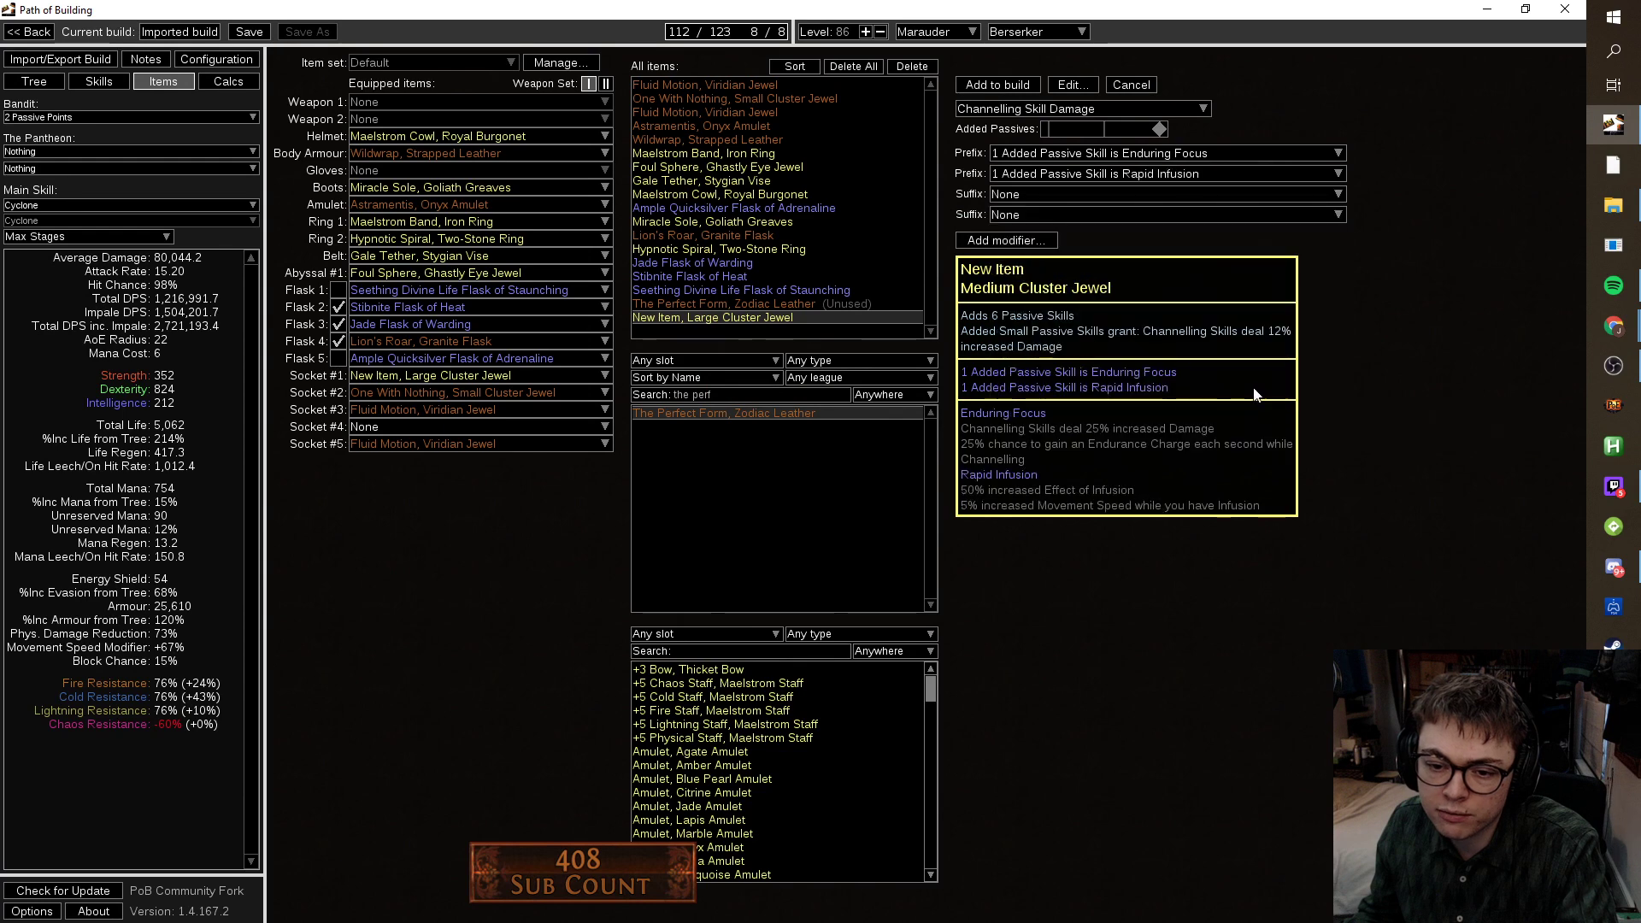
Set a suffix to add a Jewel Socket to the cluster jewel.
left_click(1124, 212)
scroll(1145, 359, "down", 5)
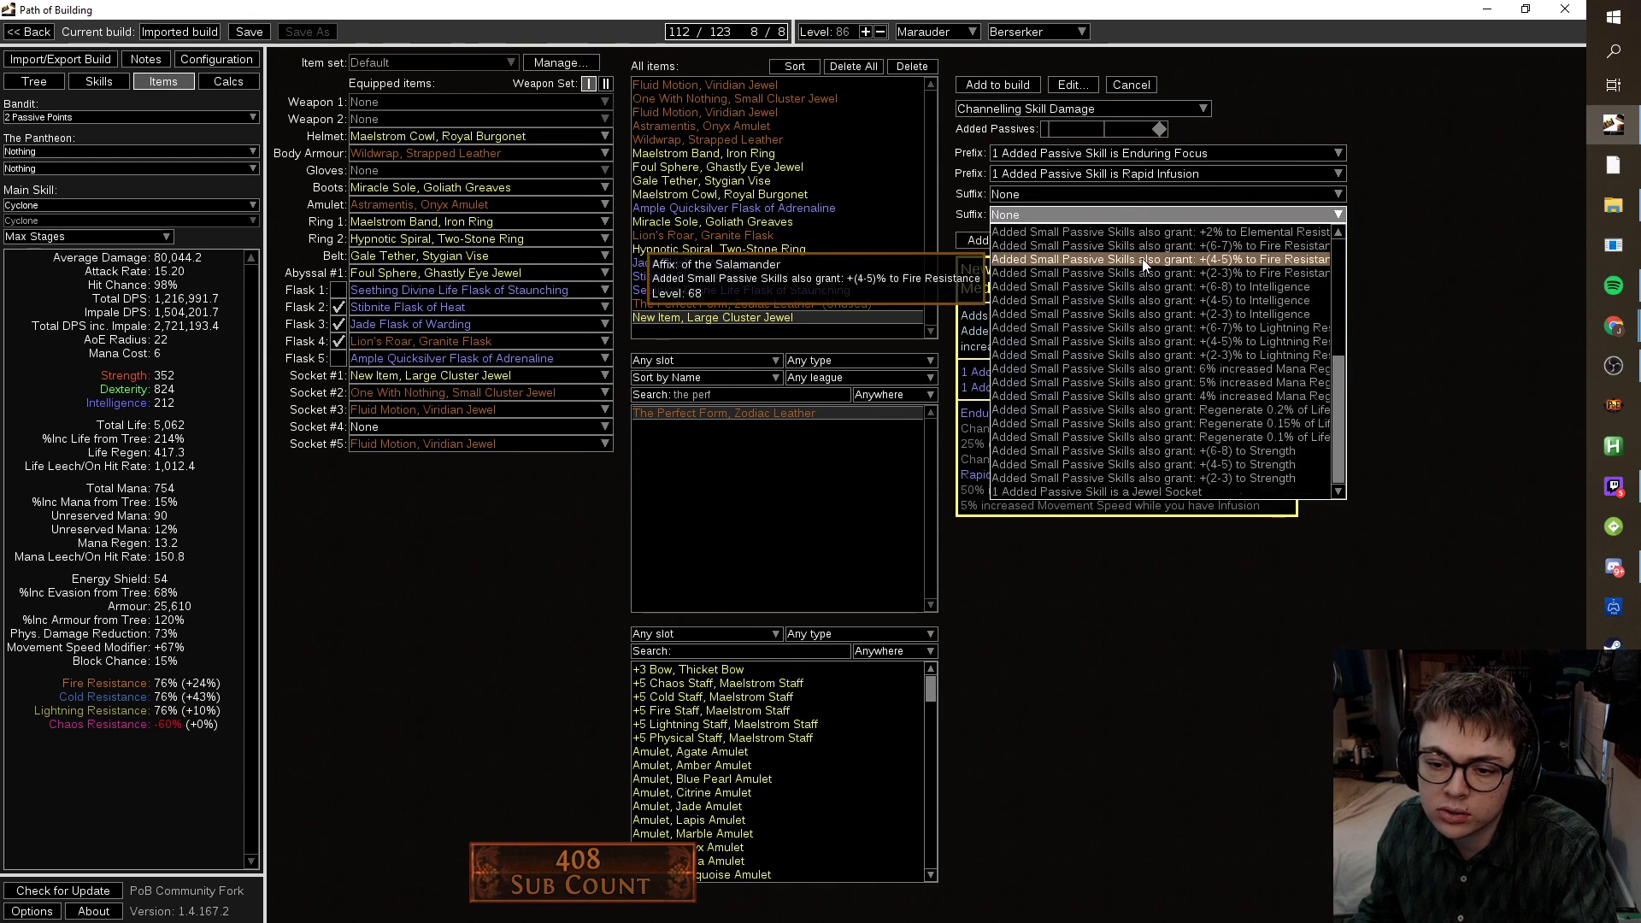
left_click(1142, 491)
Save the Channelling Medium Cluster Jewel and drag it into jewel Socket #2.
left_click(1013, 88)
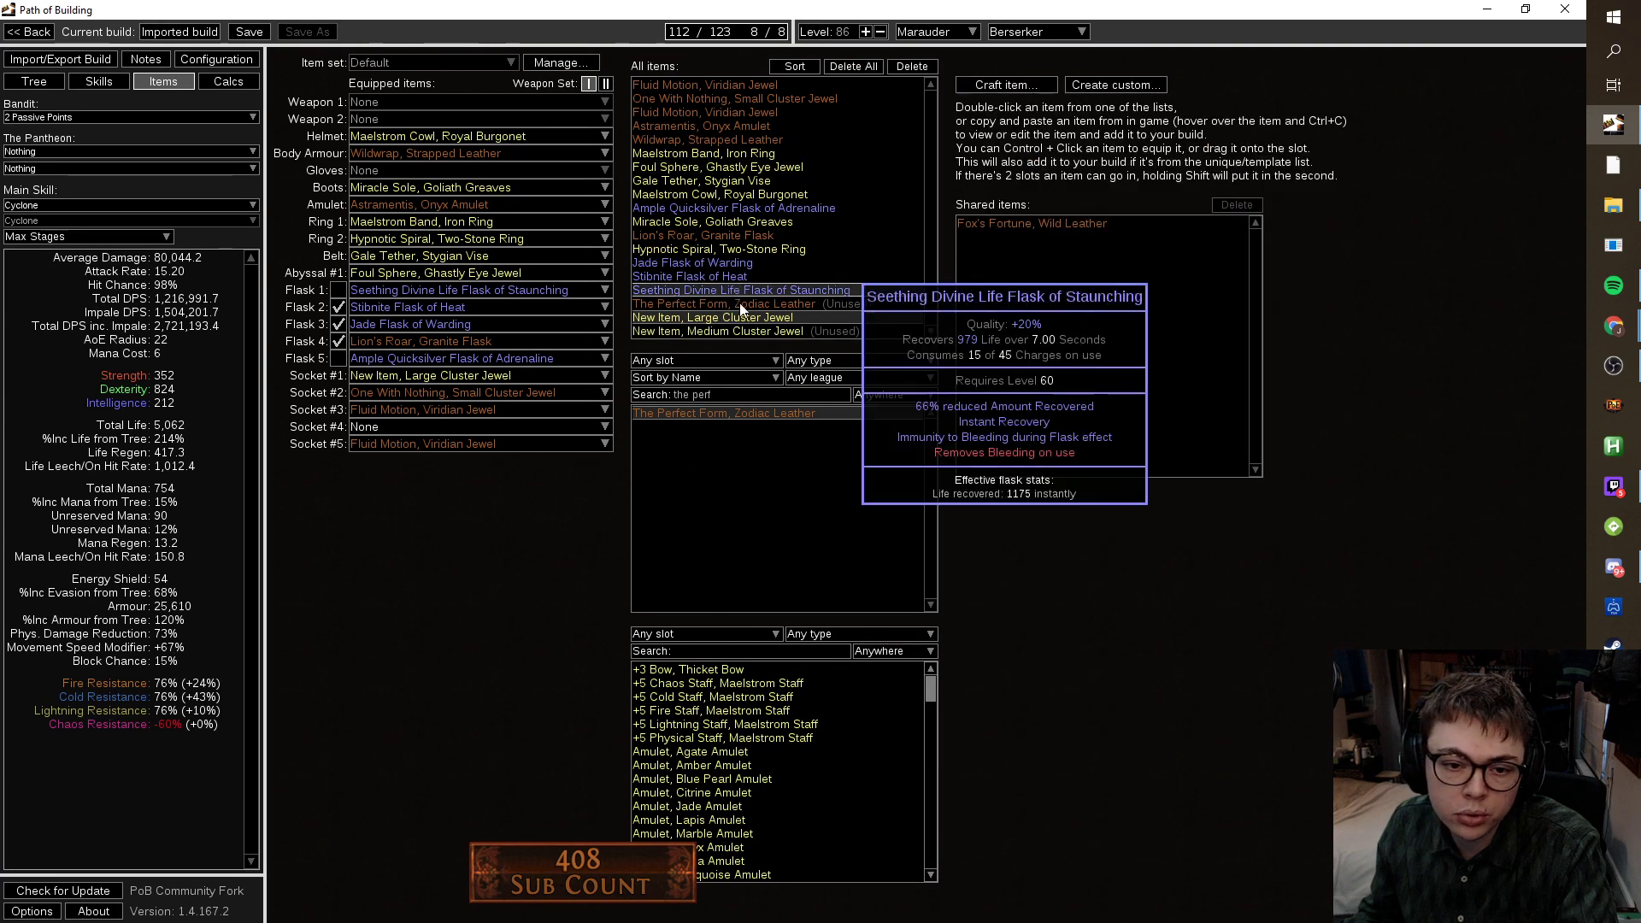
left_click_drag(726, 331, 414, 423)
left_click_drag(566, 371, 474, 398)
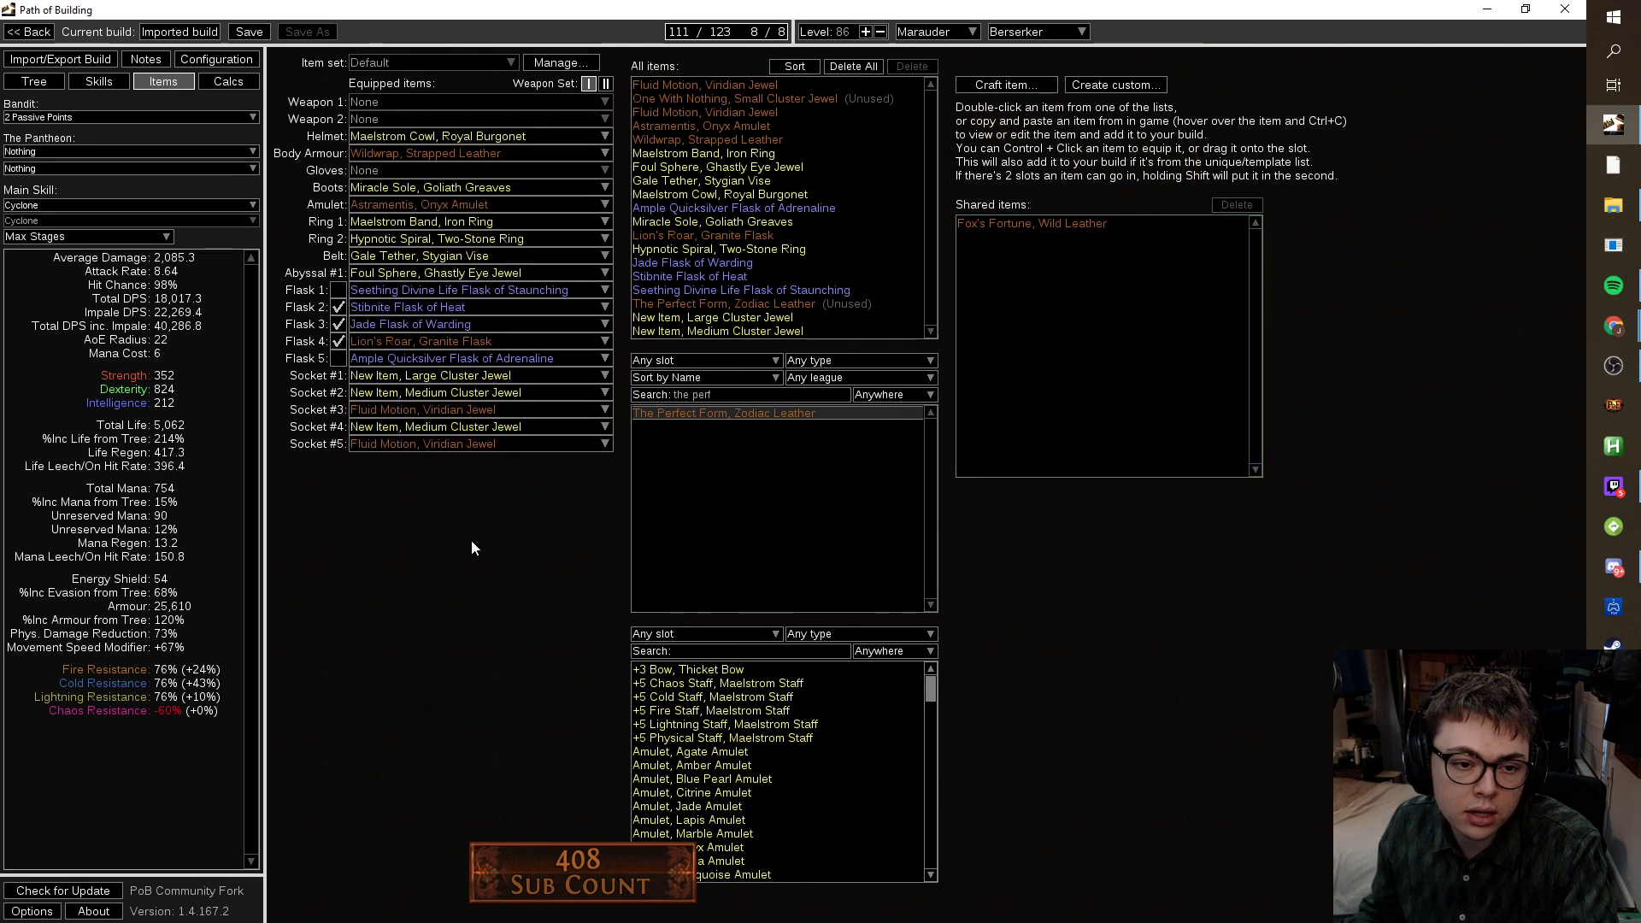
Check the new cluster on the passive tree, then reopen the Medium Cluster Jewel for editing.
left_click(34, 81)
left_click_drag(700, 605, 779, 559)
scroll(779, 559, "up", 6)
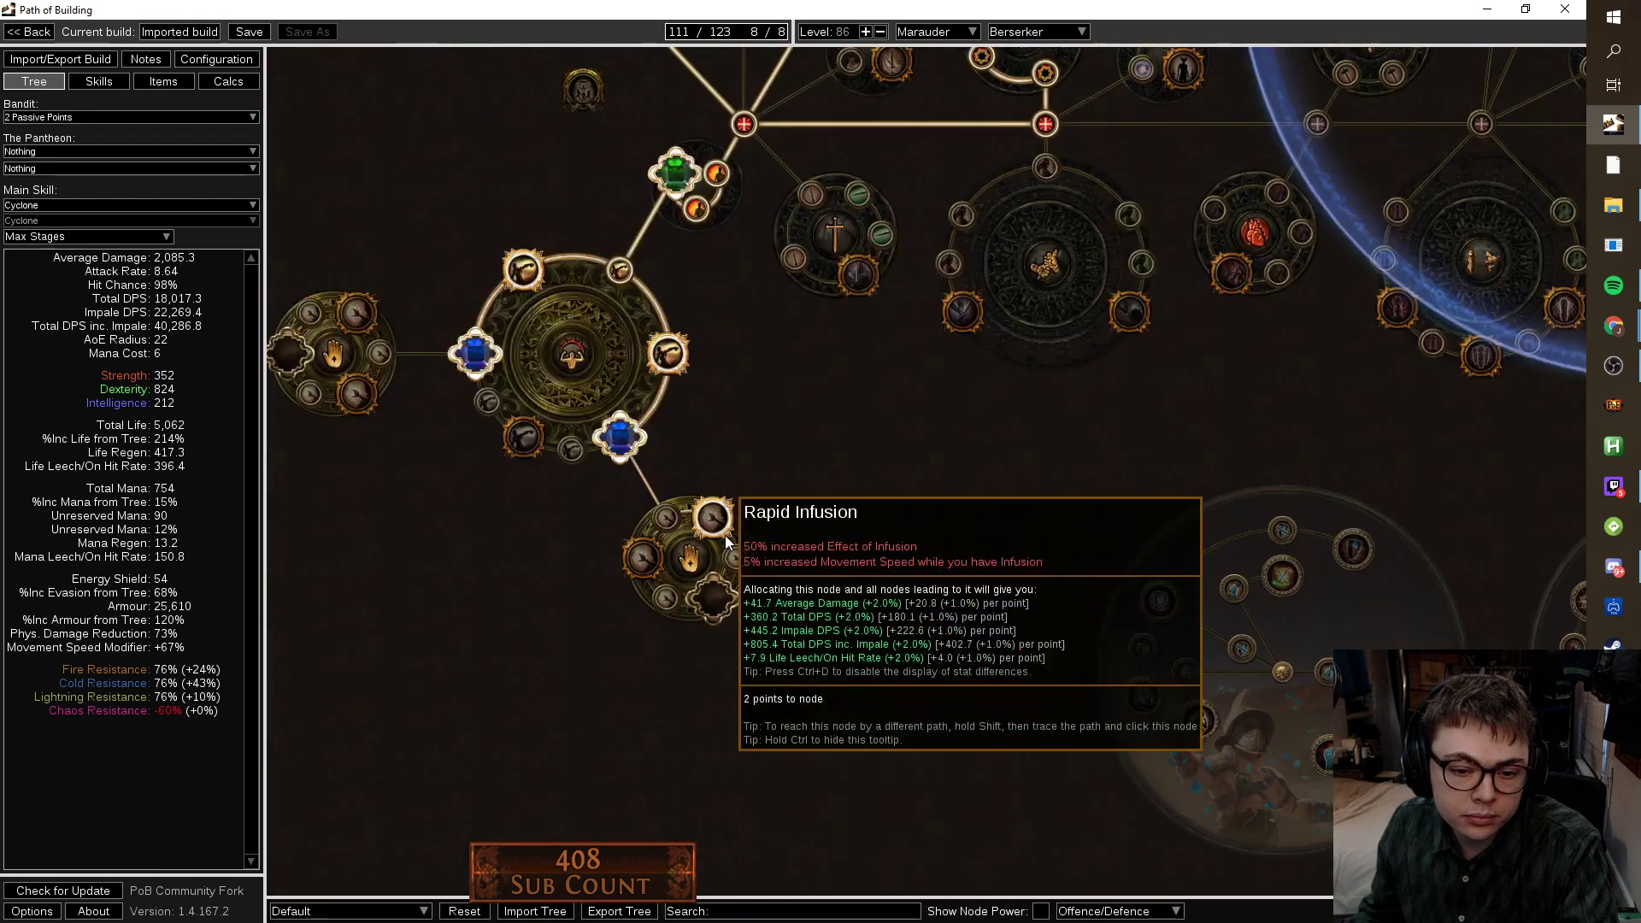
left_click(163, 81)
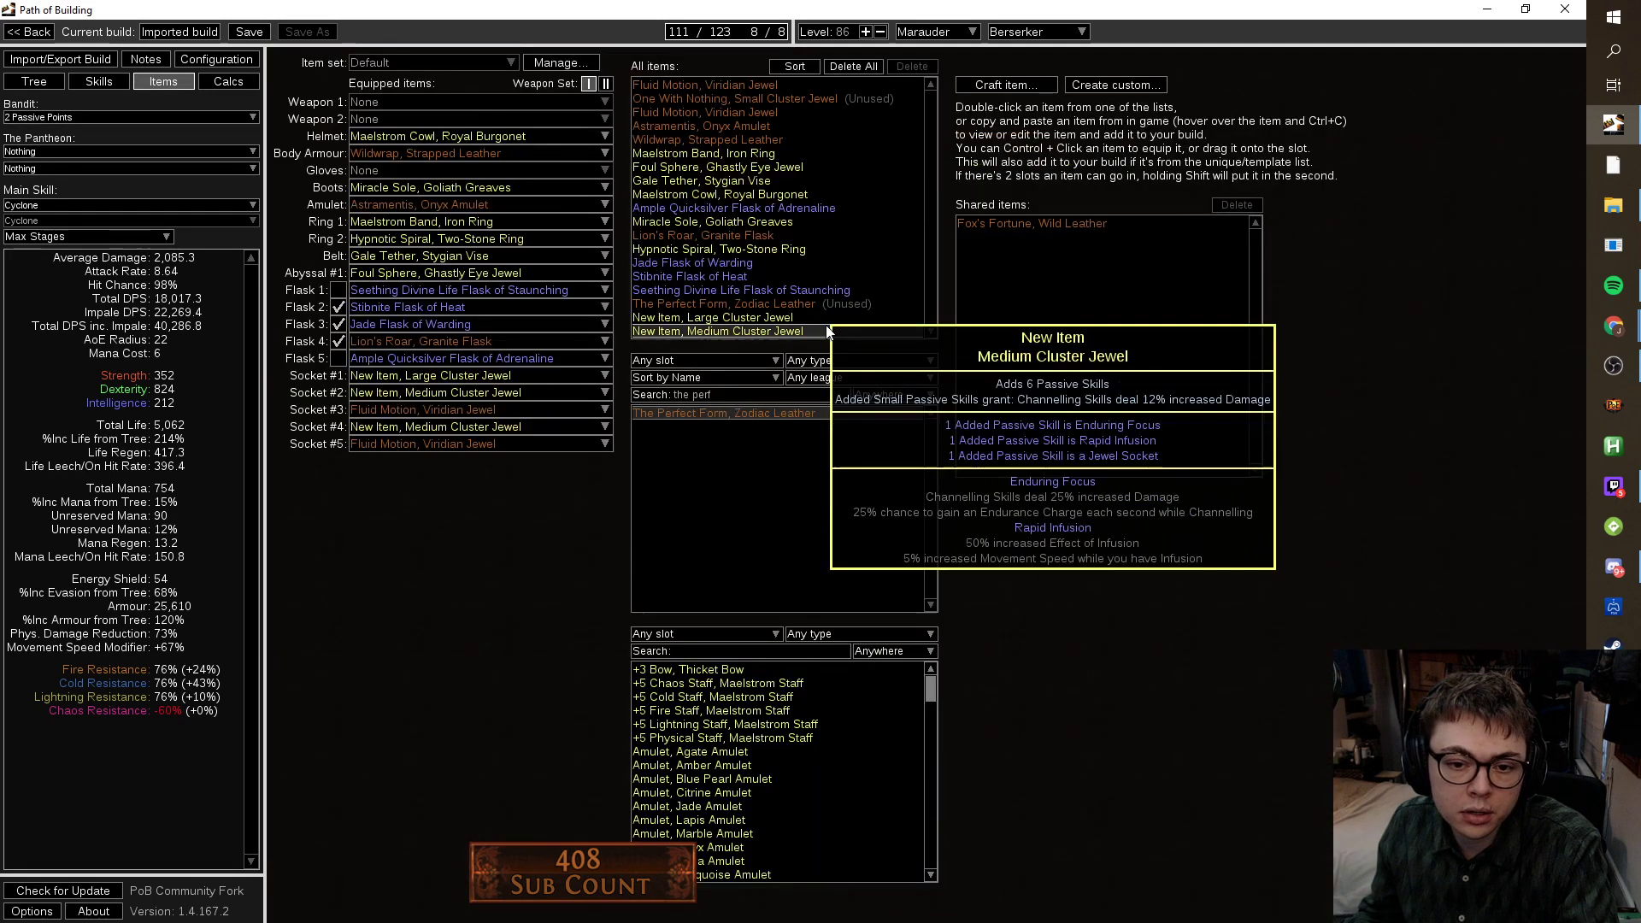
double_click(718, 331)
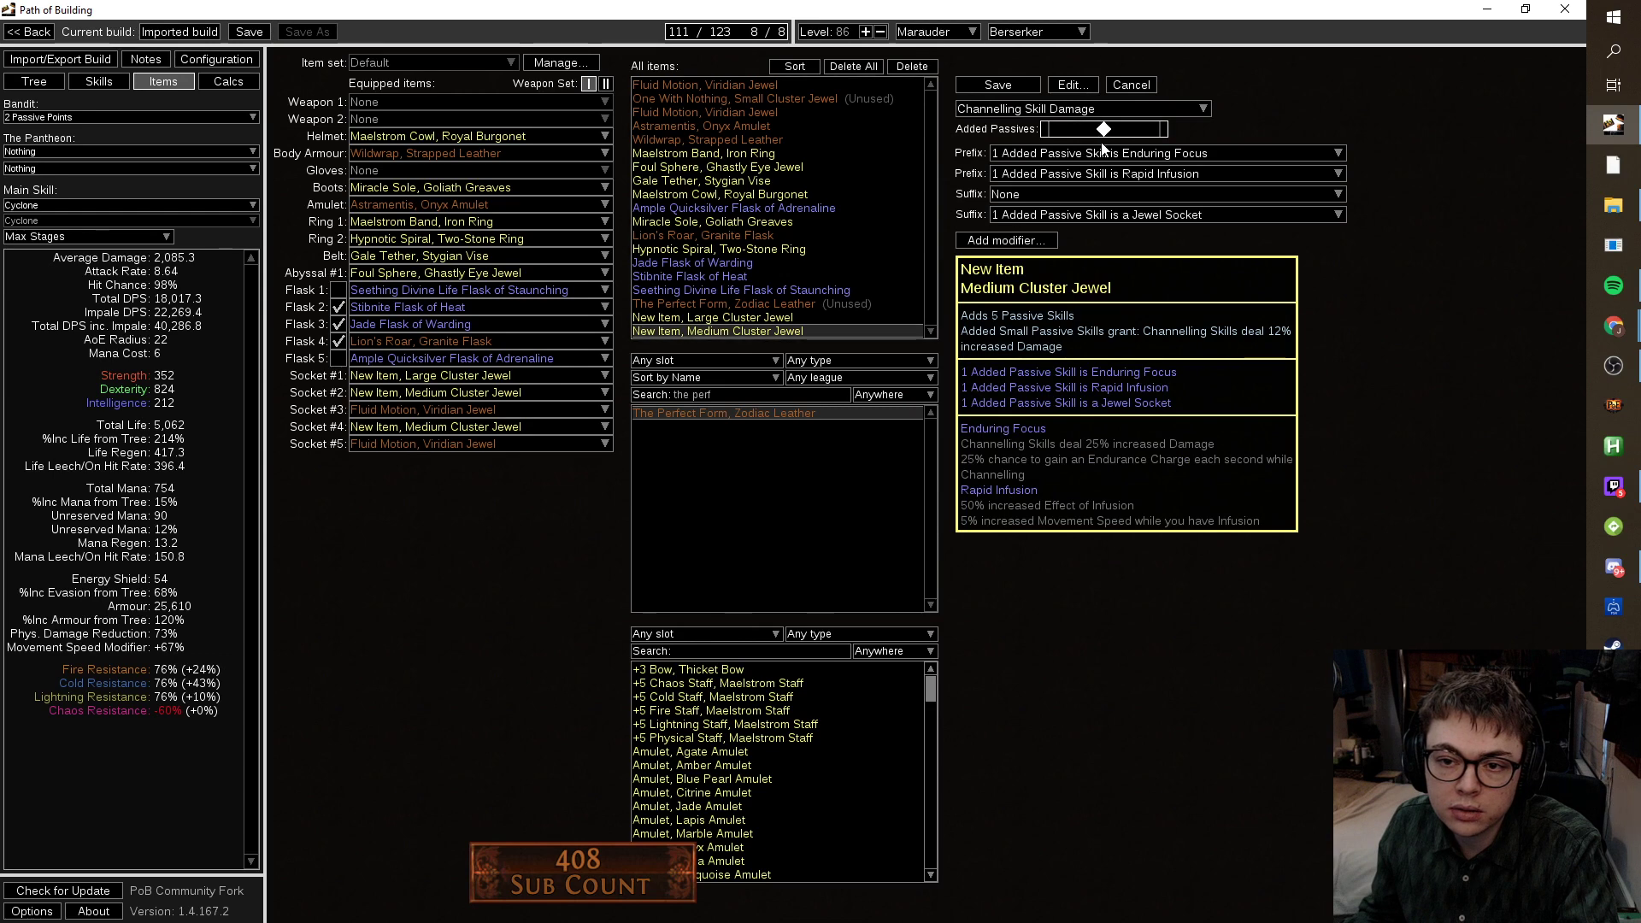
Save the edited cluster jewel and allocate Rapid Infusion in the new medium cluster.
left_click(1032, 86)
left_click(34, 81)
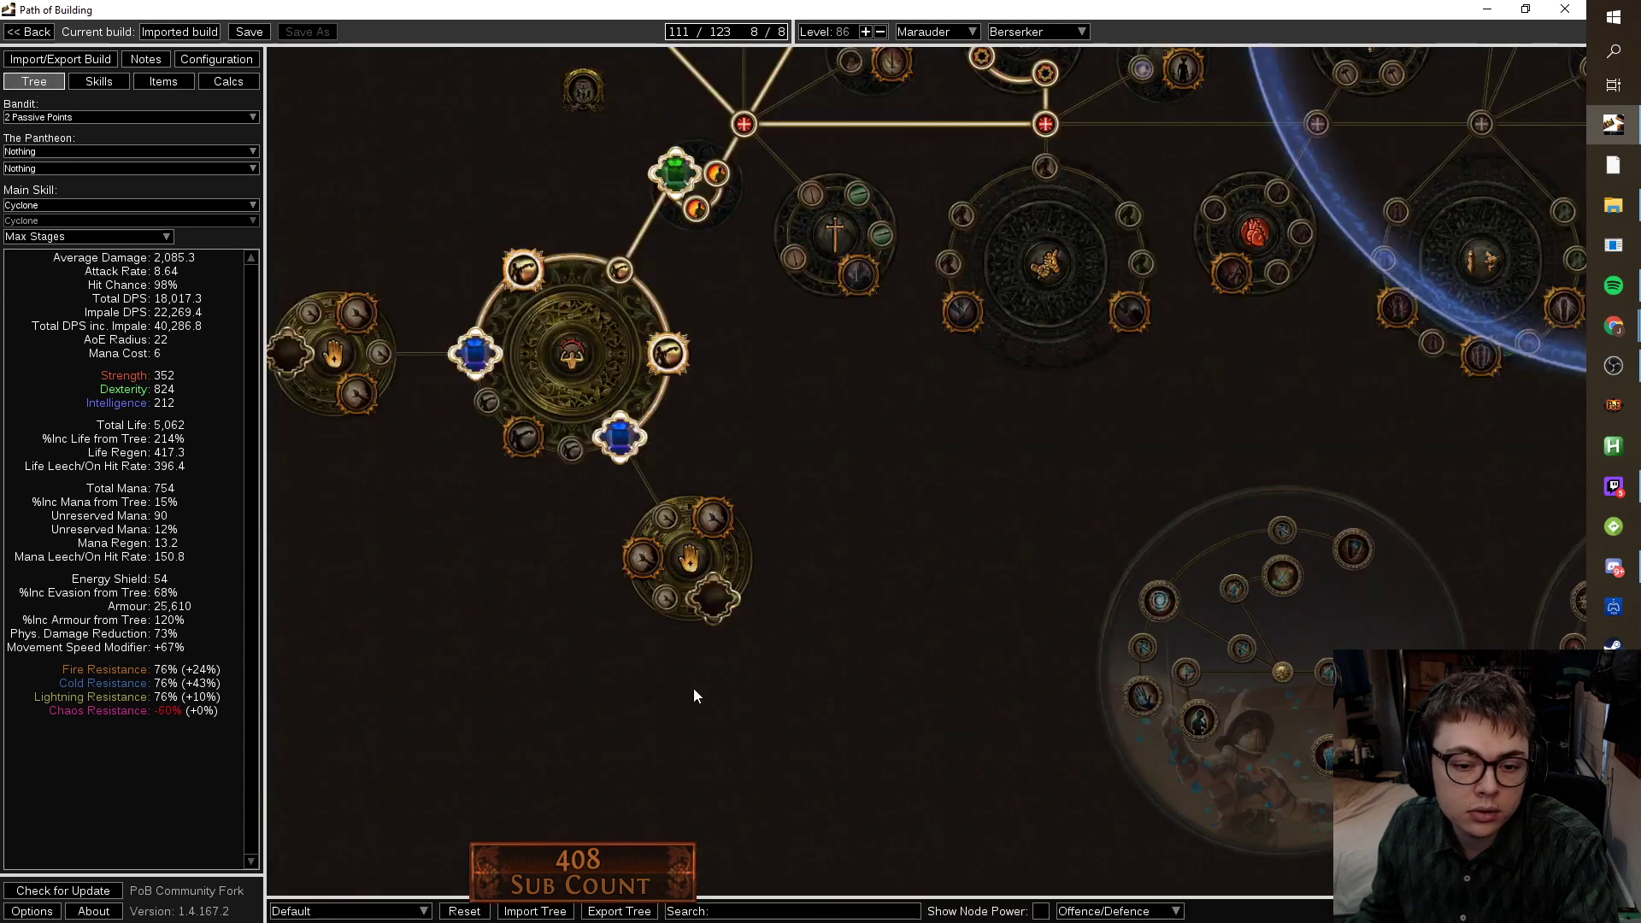
left_click_drag(300, 270, 737, 274)
left_click(682, 356)
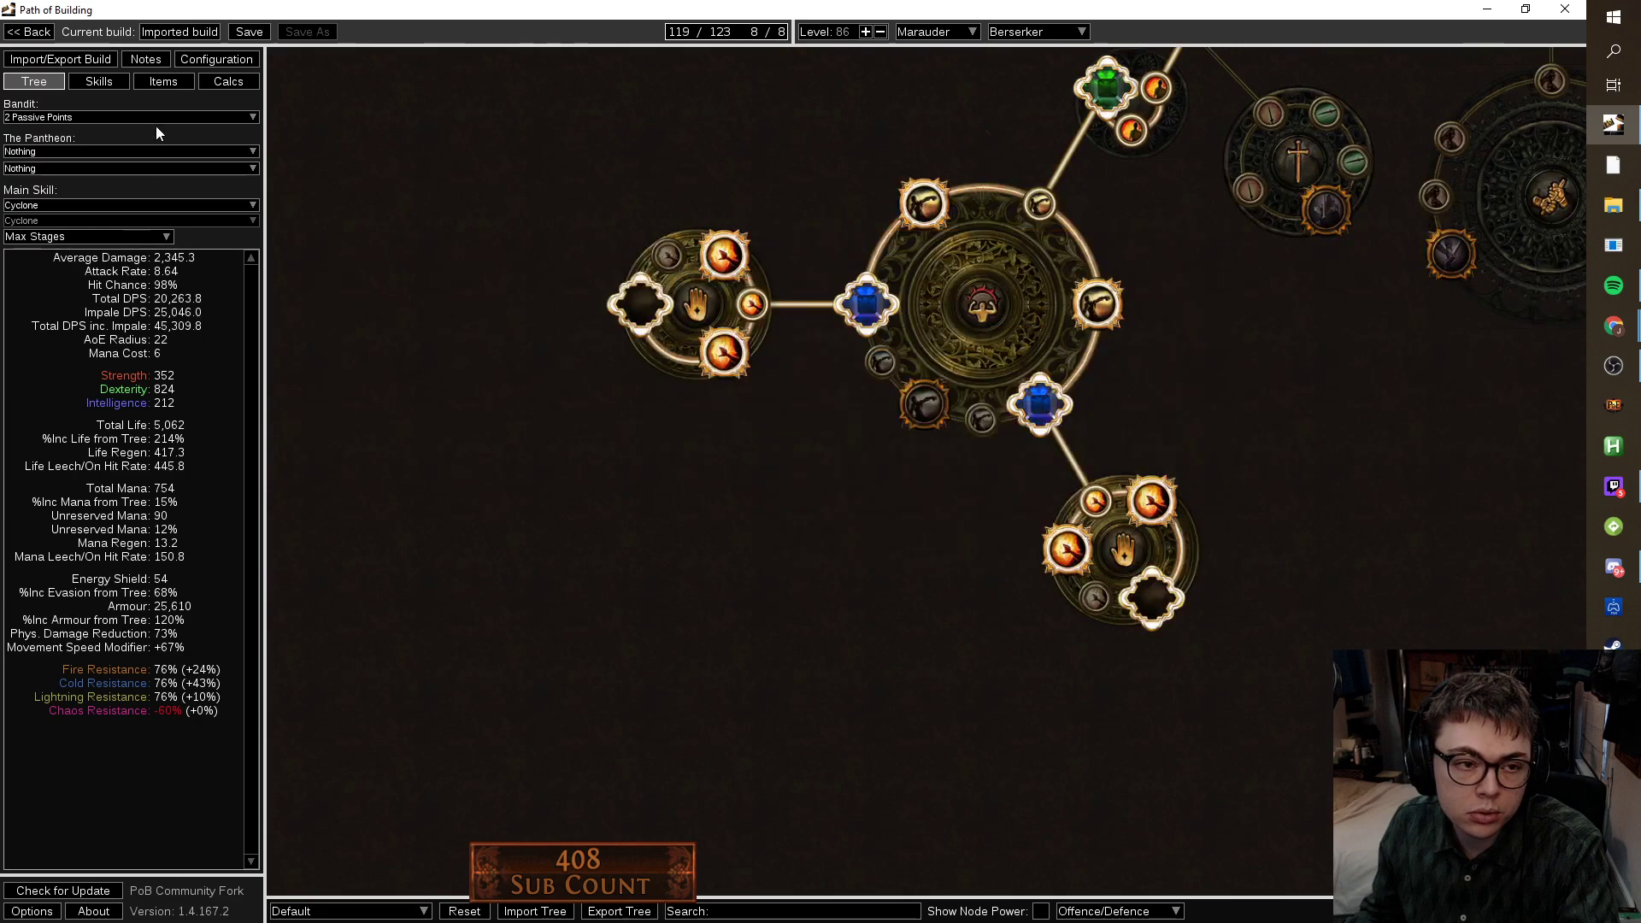
Re-socket One With Nothing and allocate the last cluster branch node, reaching 120/123 points.
left_click(175, 83)
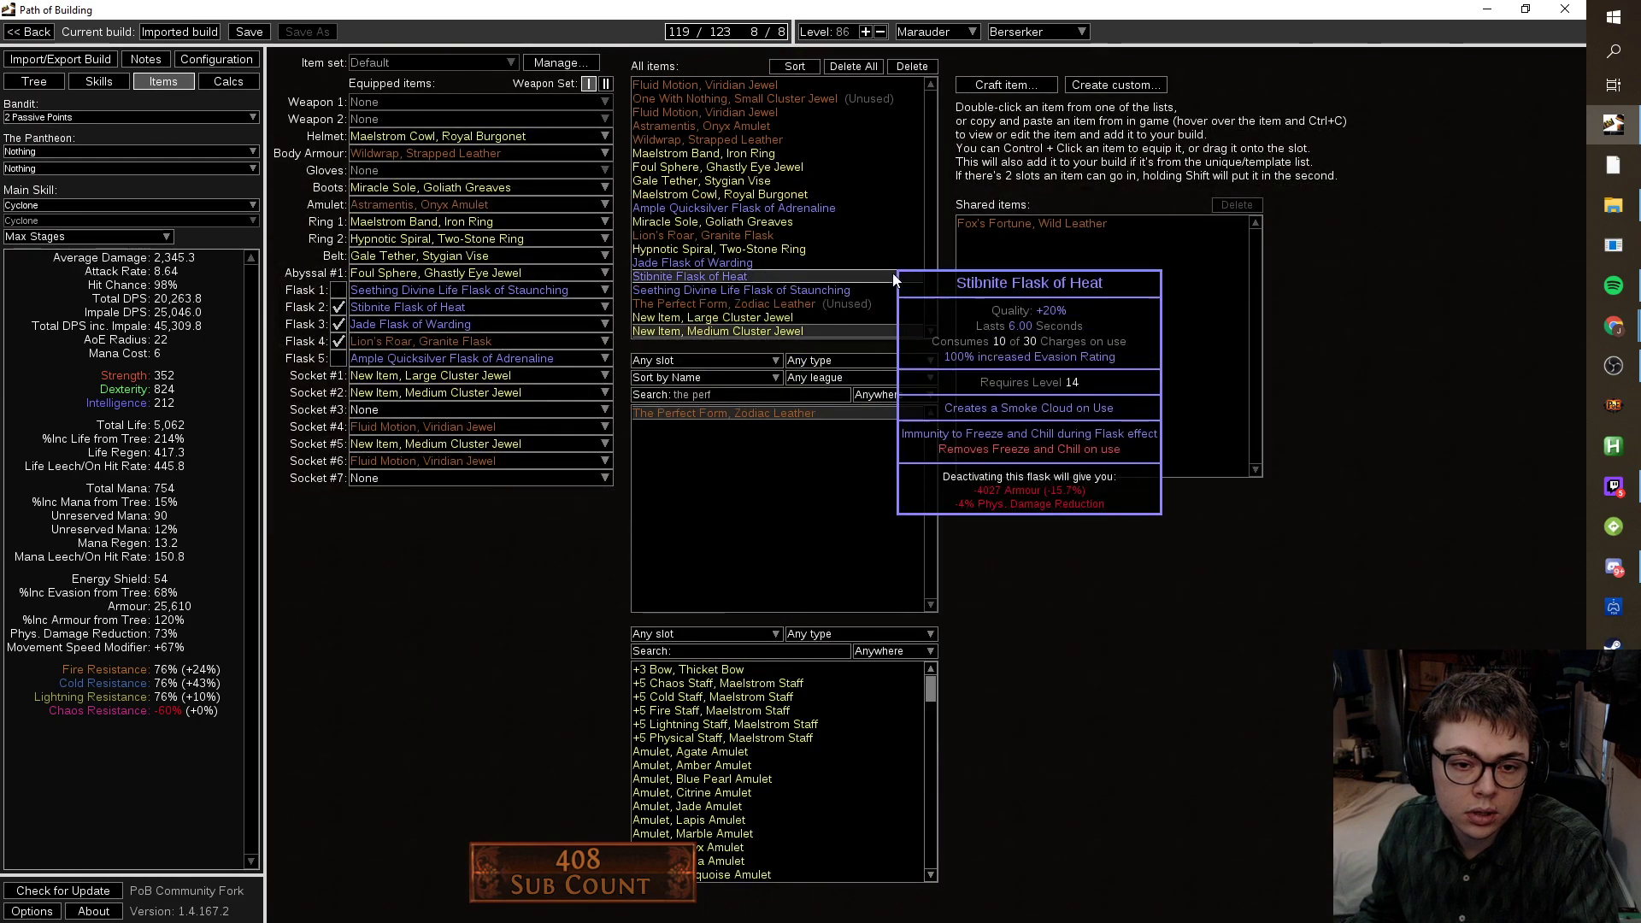
left_click_drag(791, 100, 396, 475)
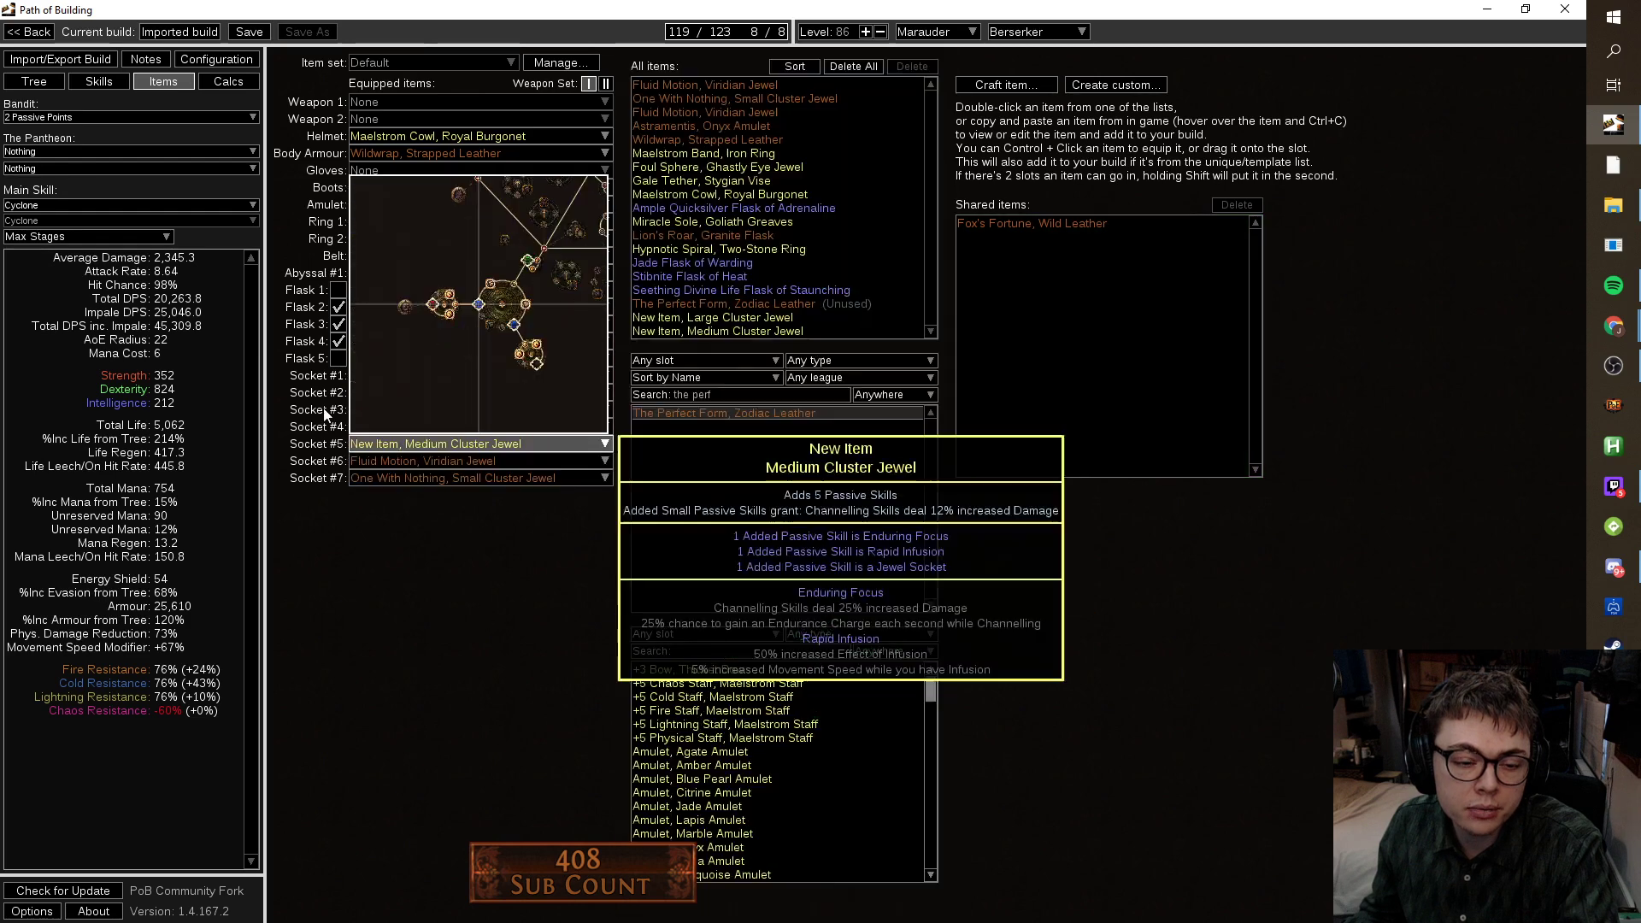
left_click(54, 81)
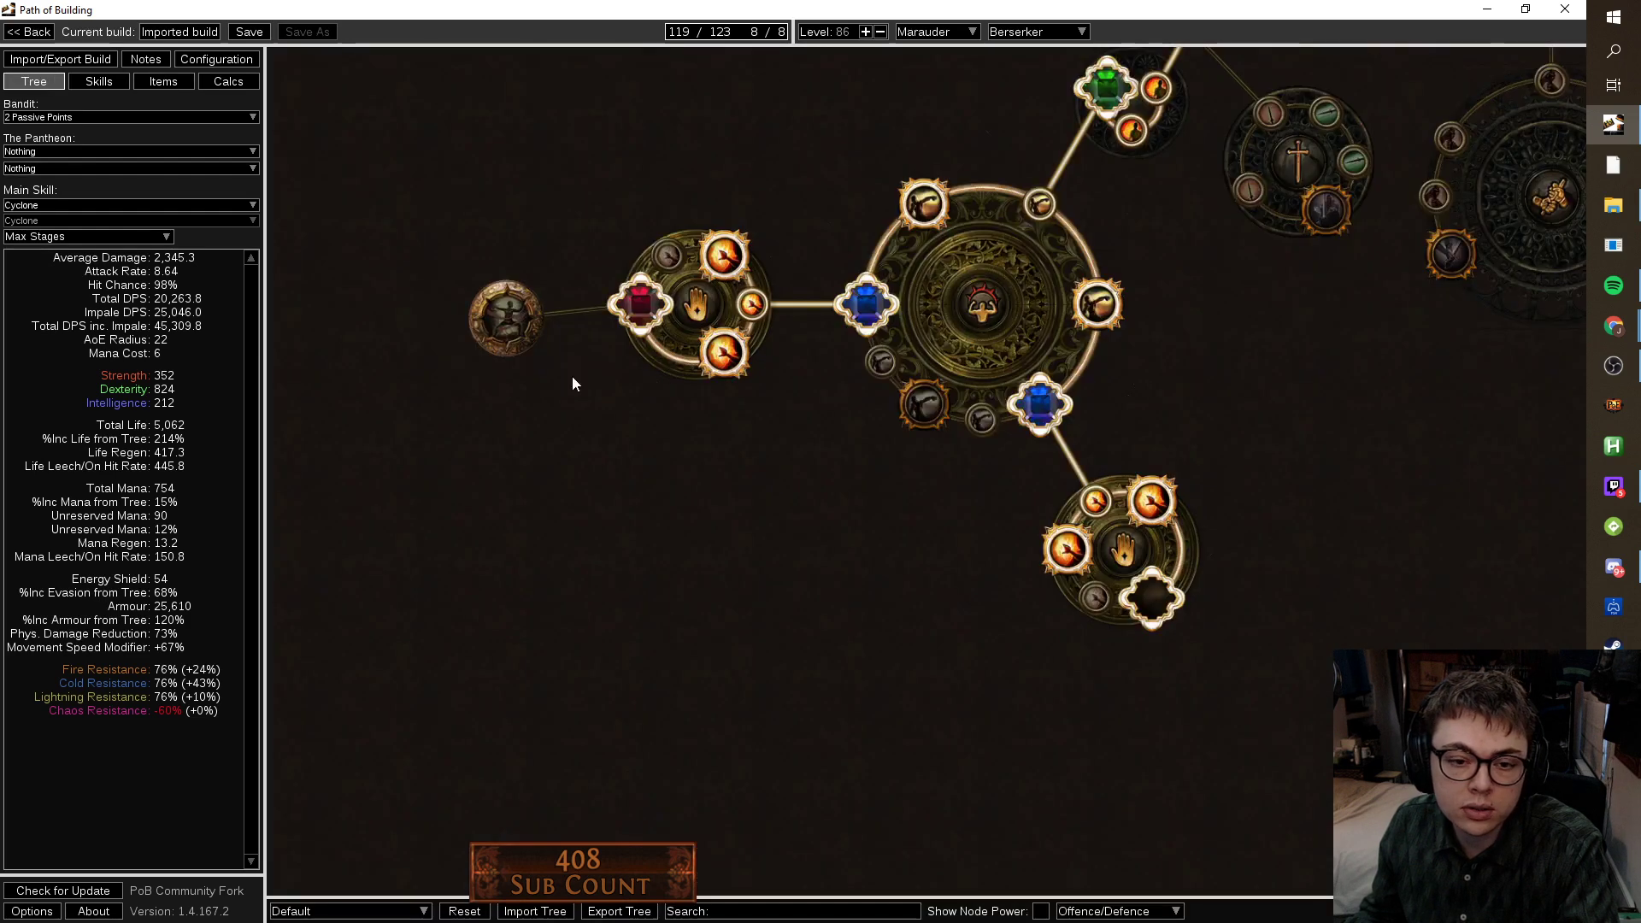
left_click(504, 316)
scroll(1183, 627, "down", 4)
scroll(905, 590, "down", 3)
Toggle Master of the Arena off and back on to compare stats, keeping it allocated.
left_click_drag(987, 562, 757, 634)
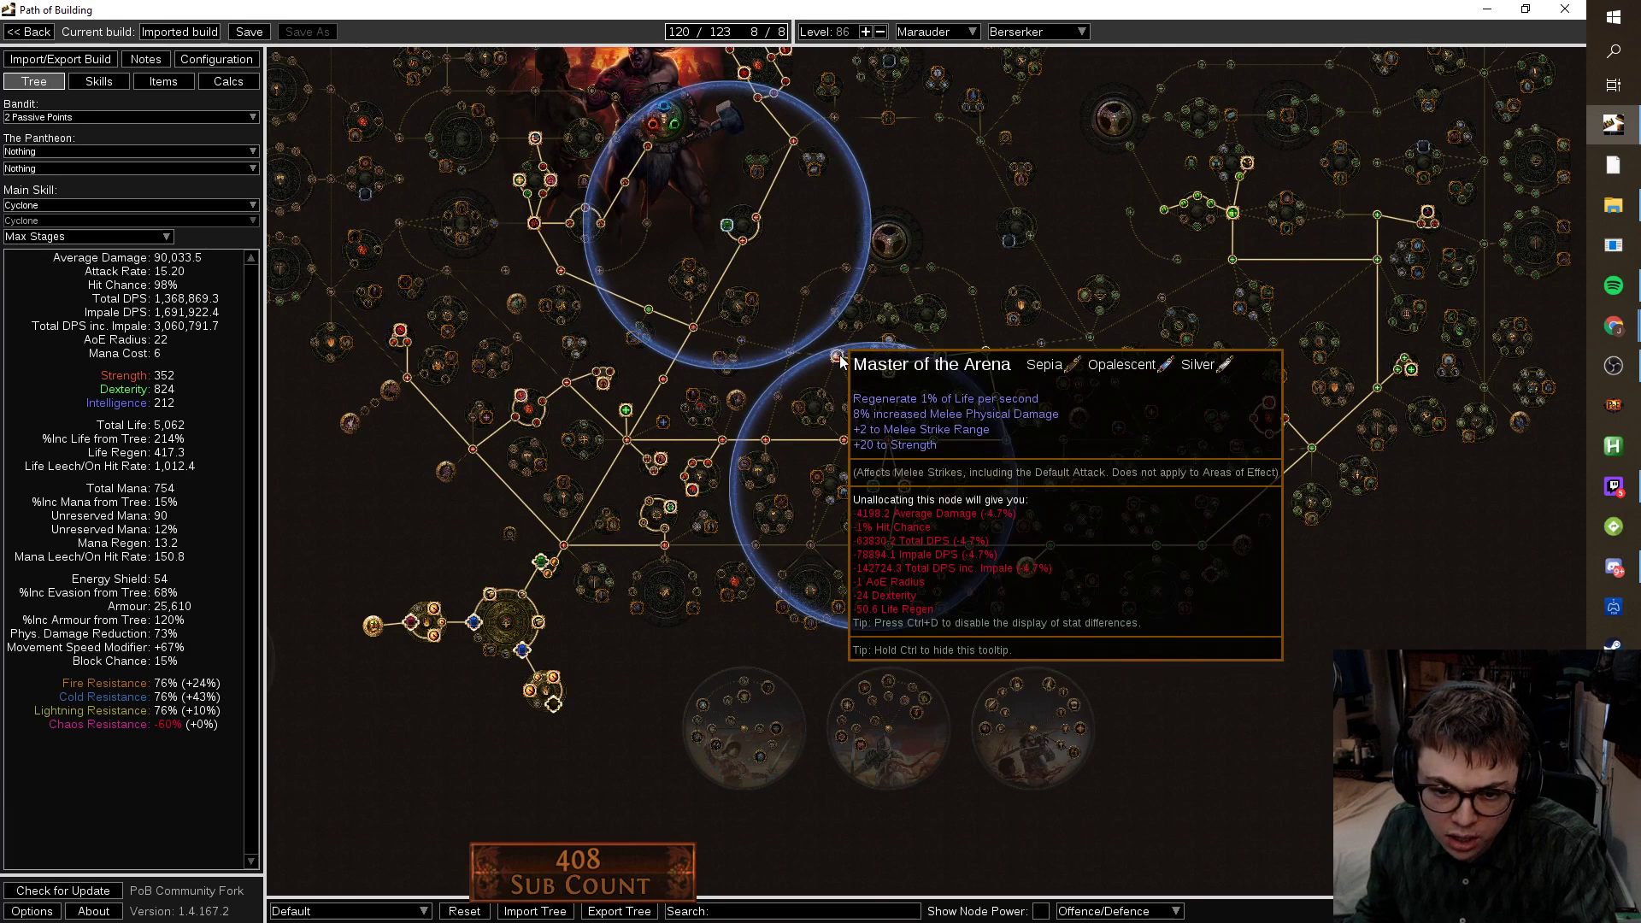
left_click(838, 357)
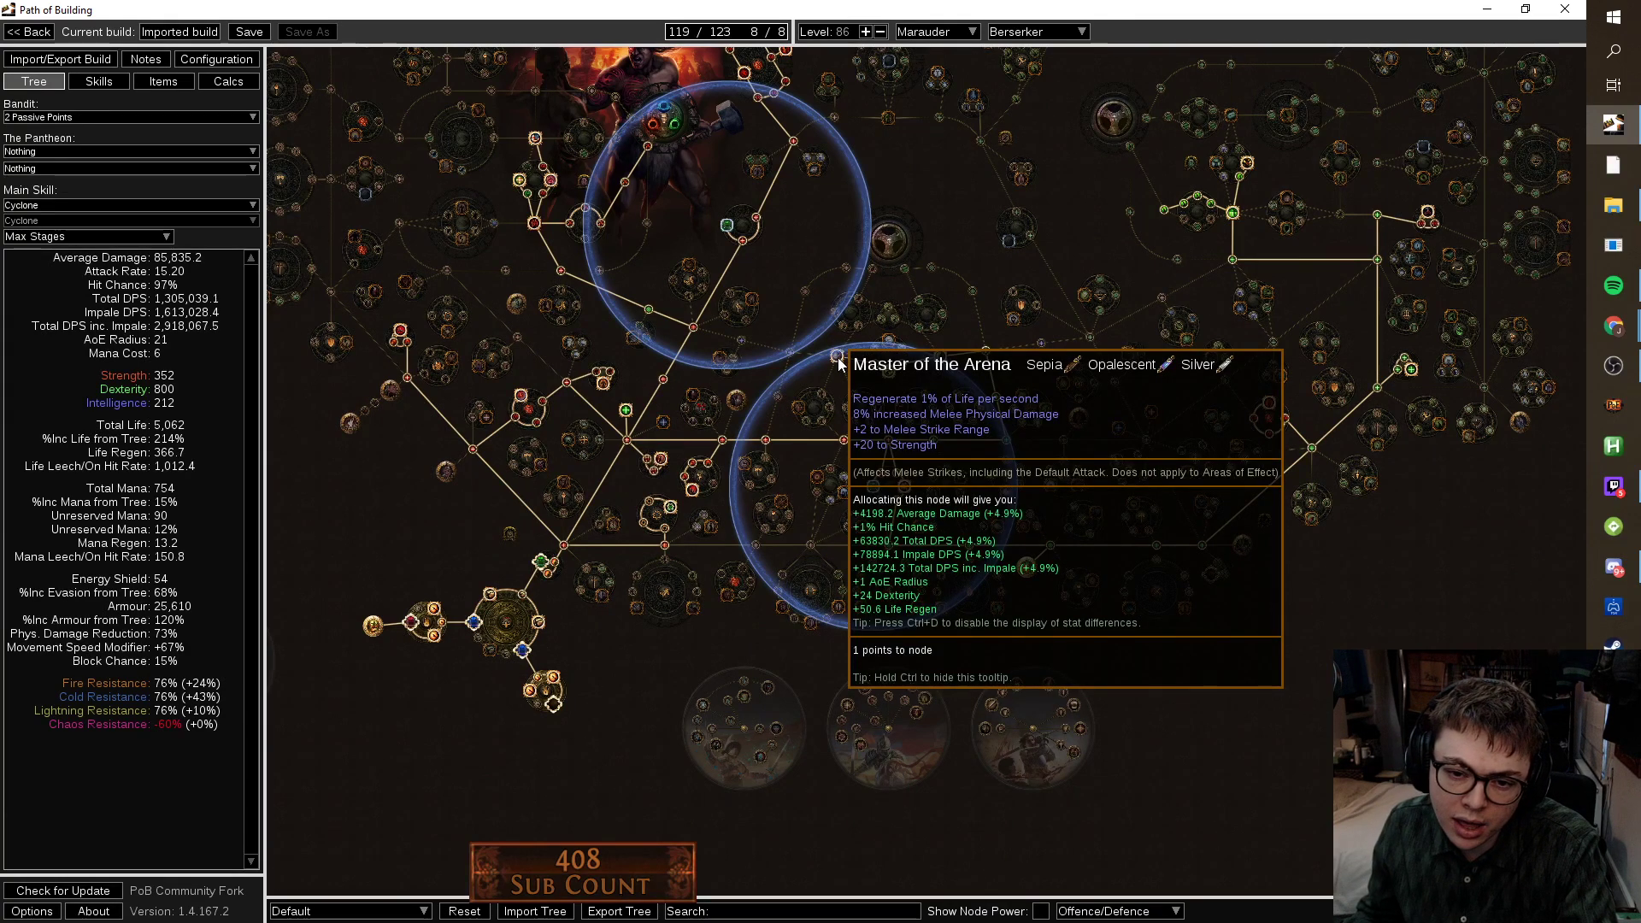
left_click(838, 358)
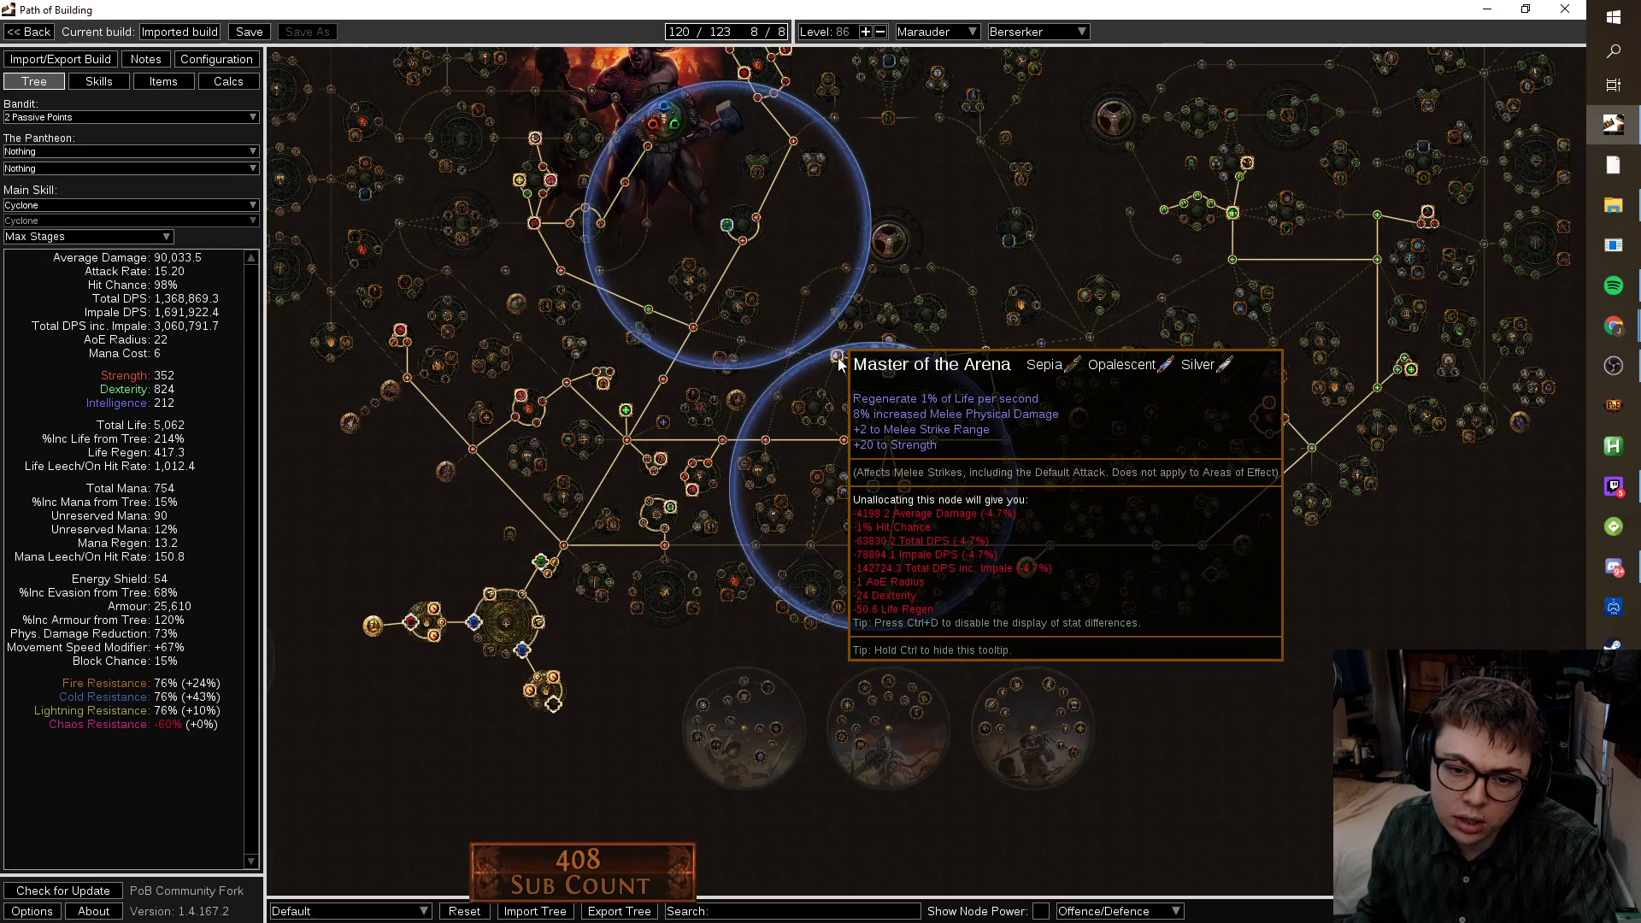
key("ctrl+3")
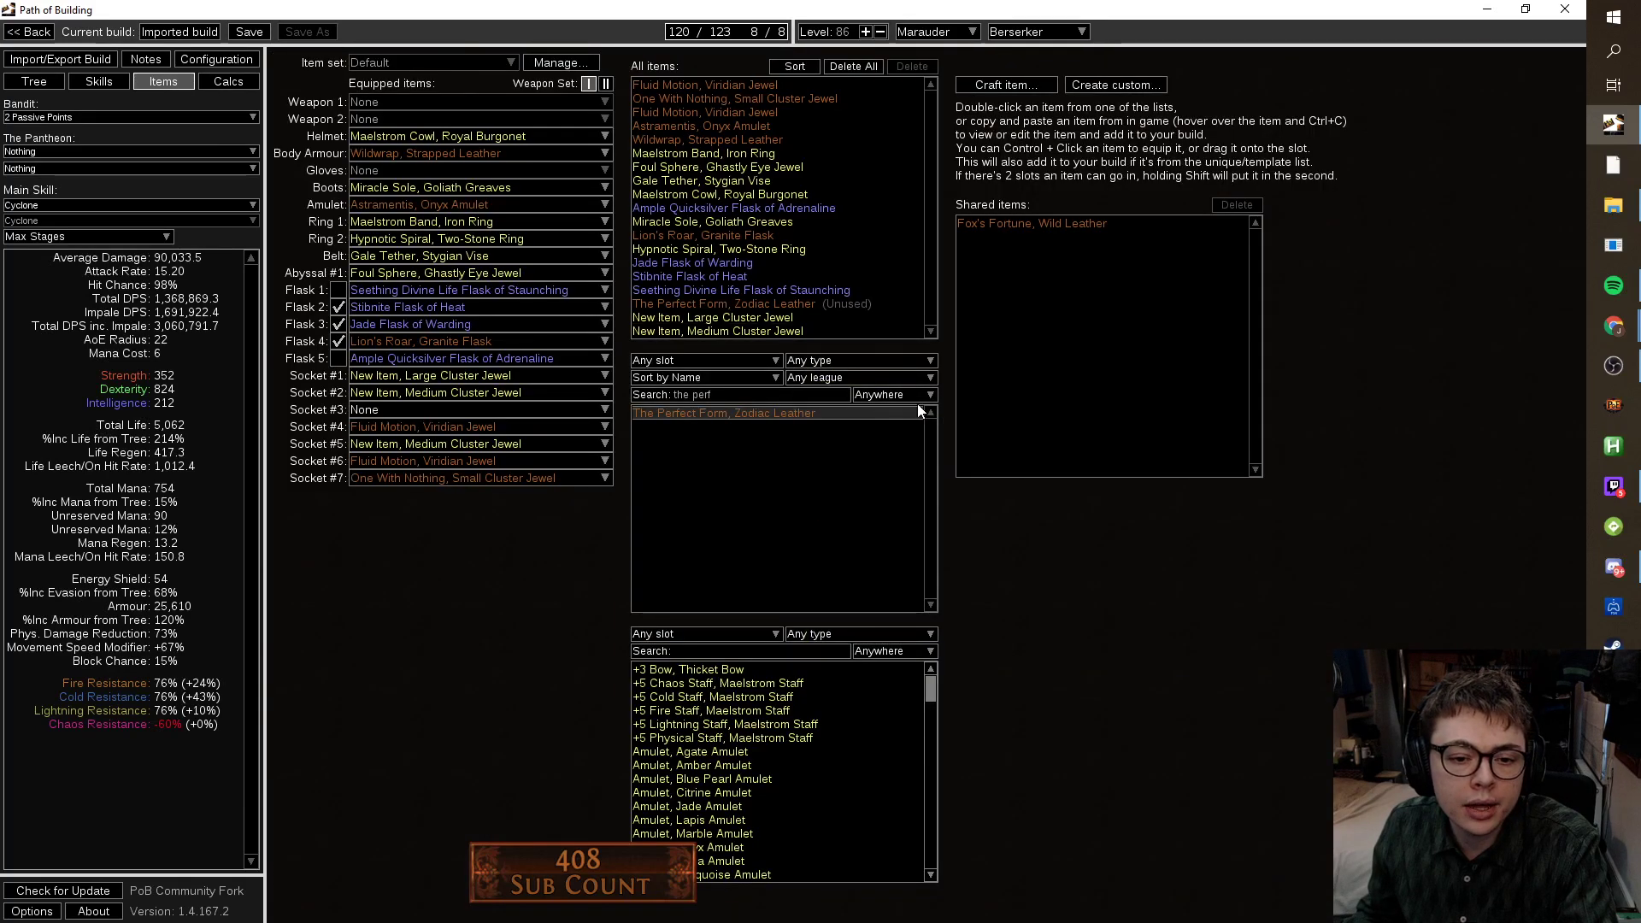
Craft a new item with the Small Cluster Jewel base.
left_click(992, 89)
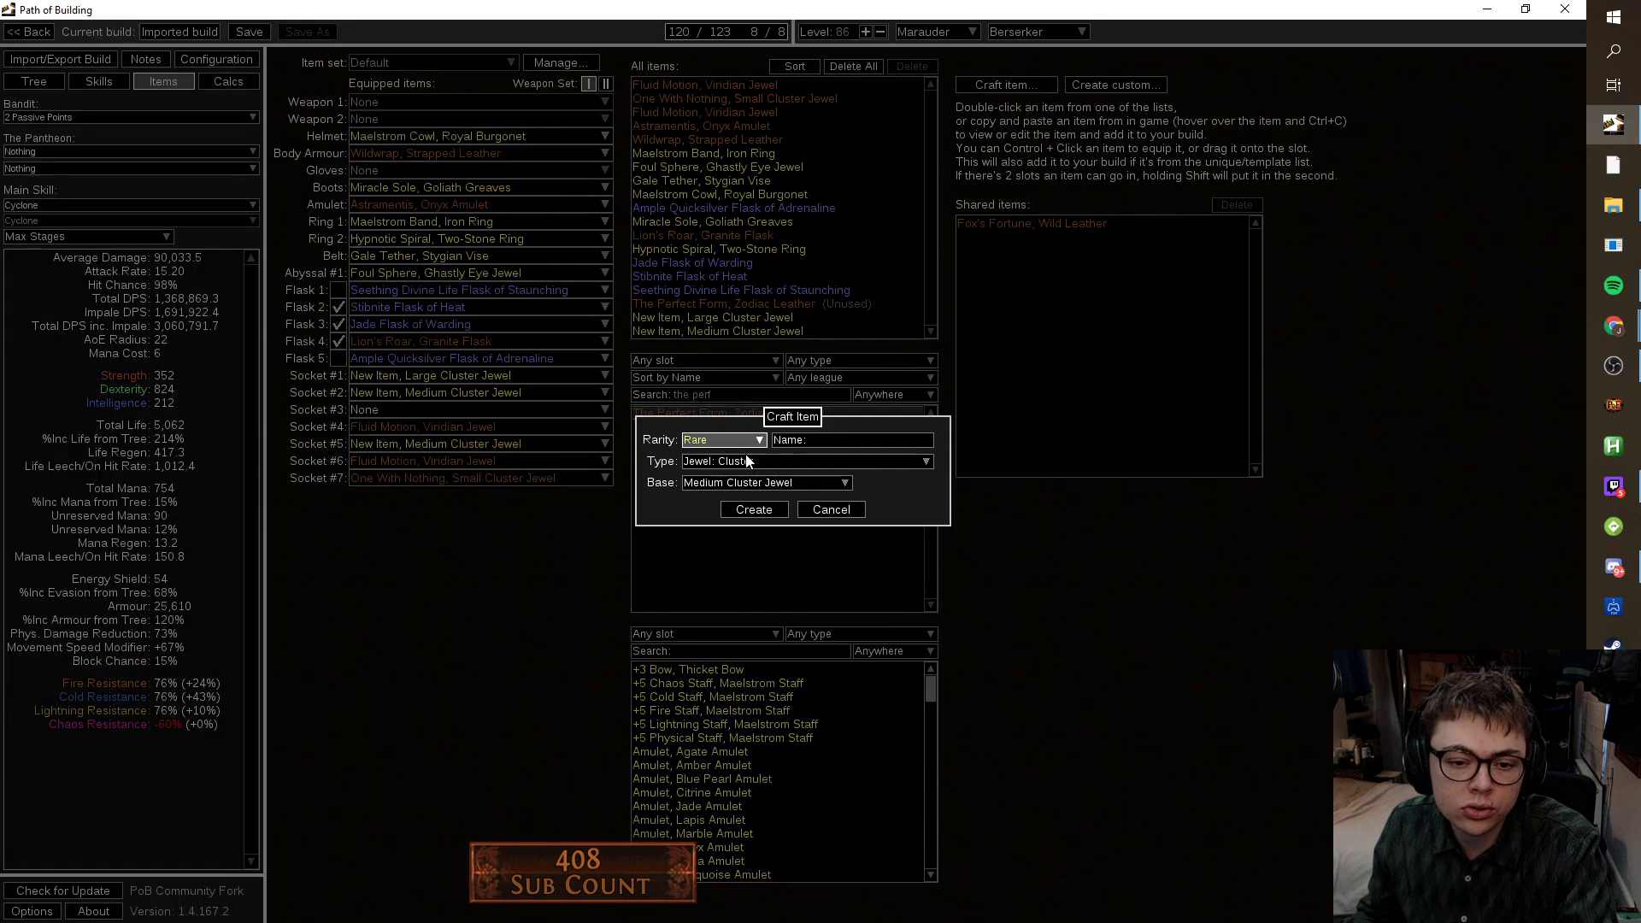
left_click(739, 480)
left_click(740, 522)
left_click(786, 513)
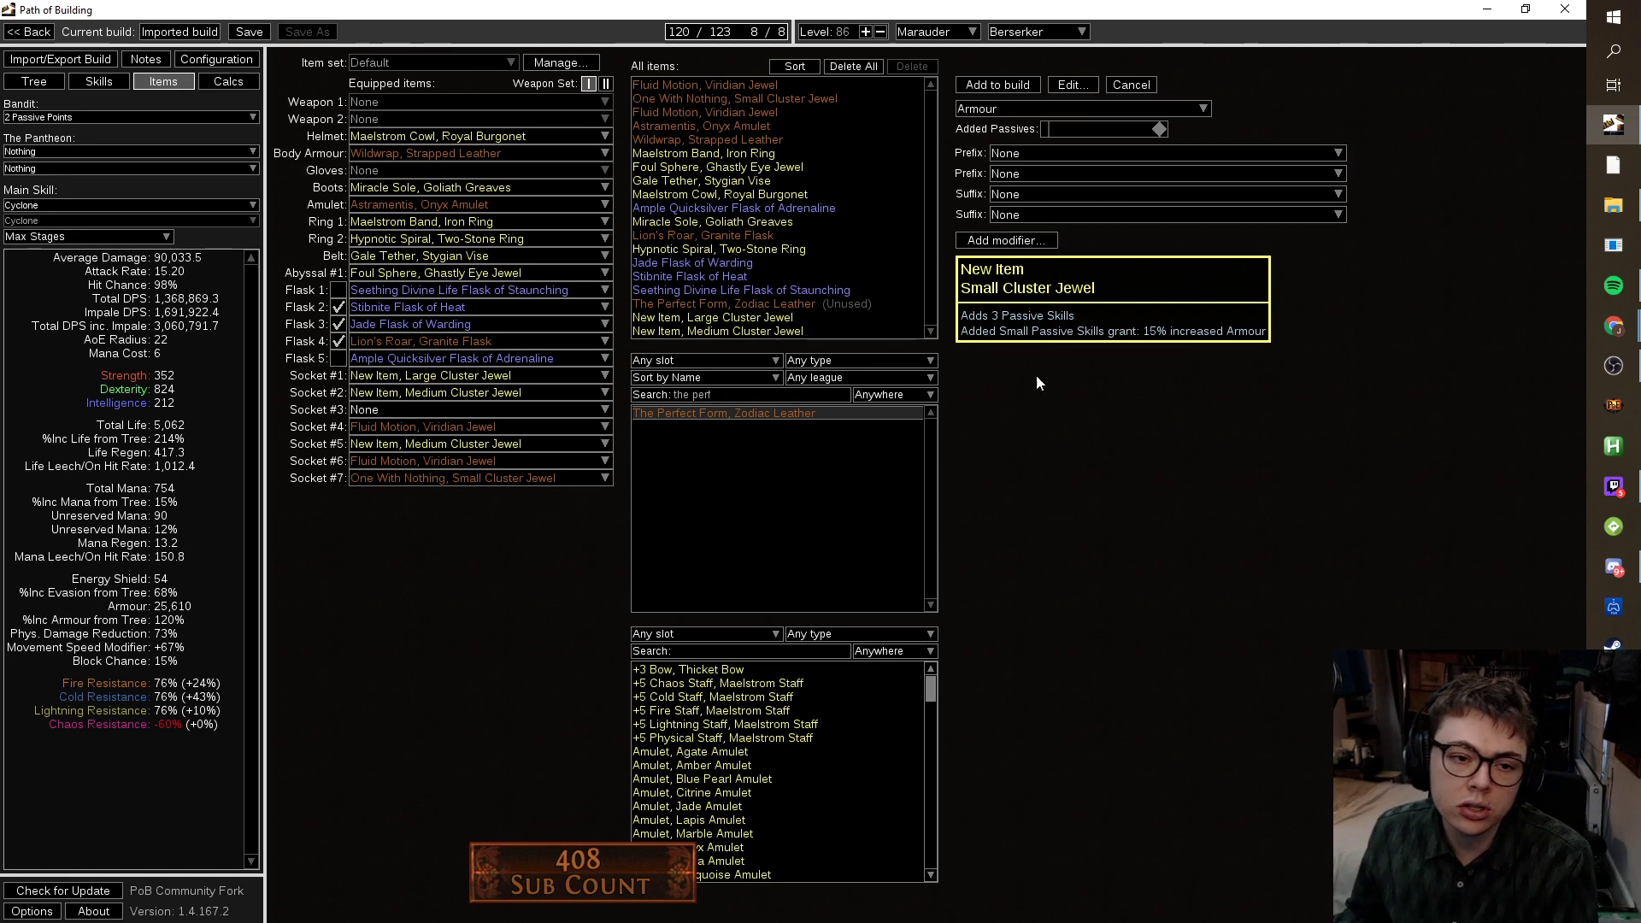
Try Evasion as the small passive type and browse the available notable prefixes.
mouse_move(384, 139)
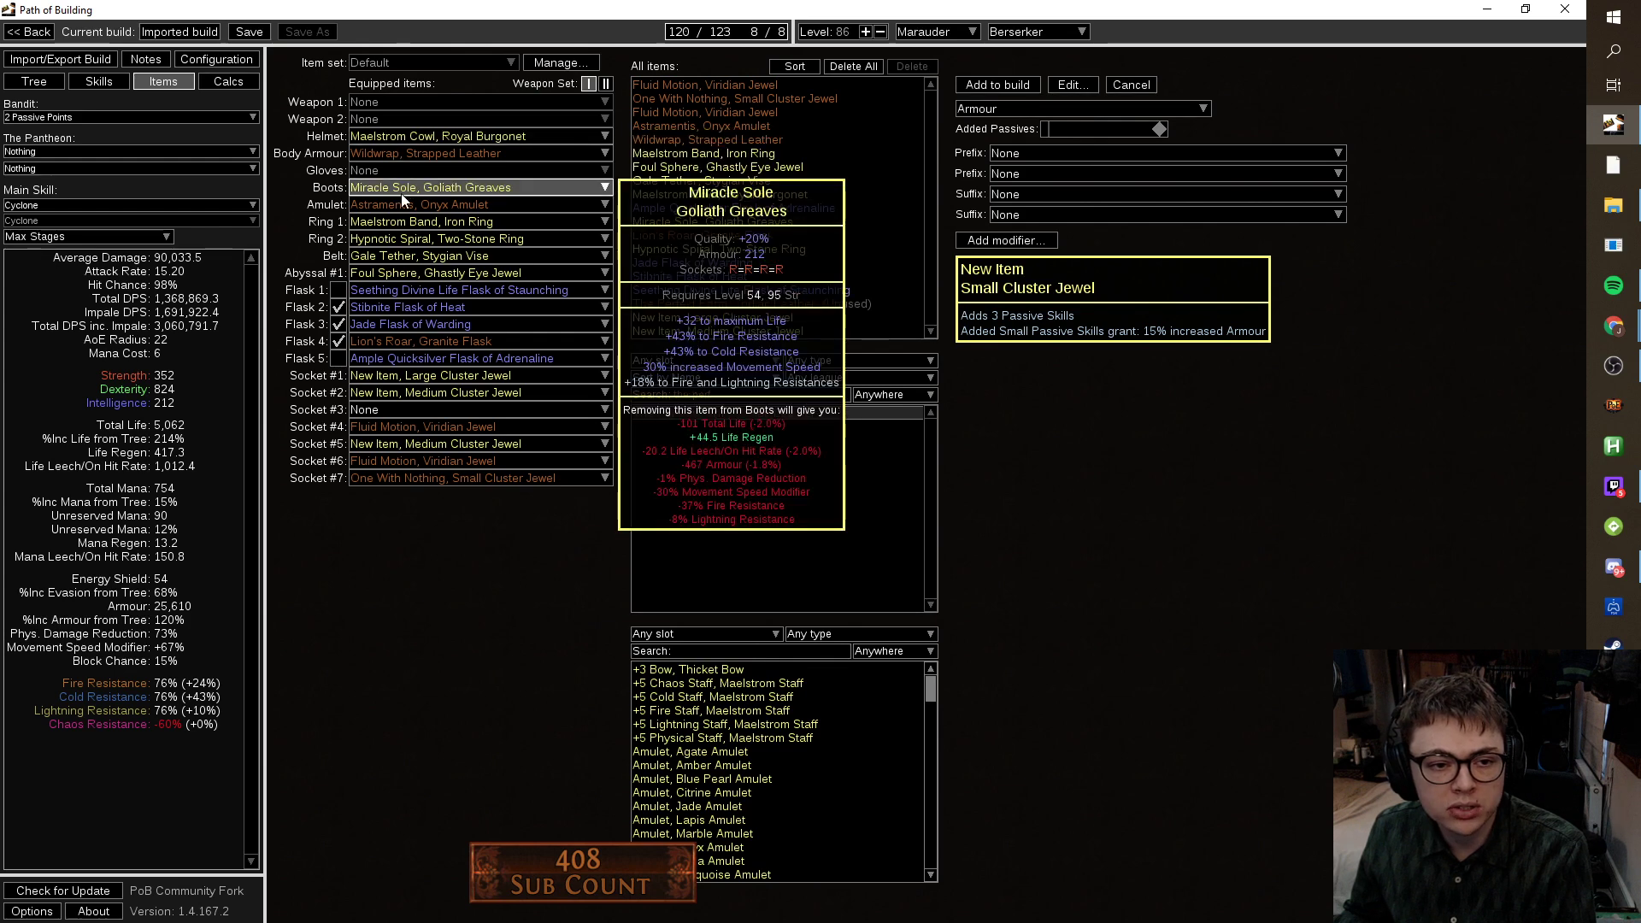
left_click(1168, 162)
scroll(1168, 171, "down", 5)
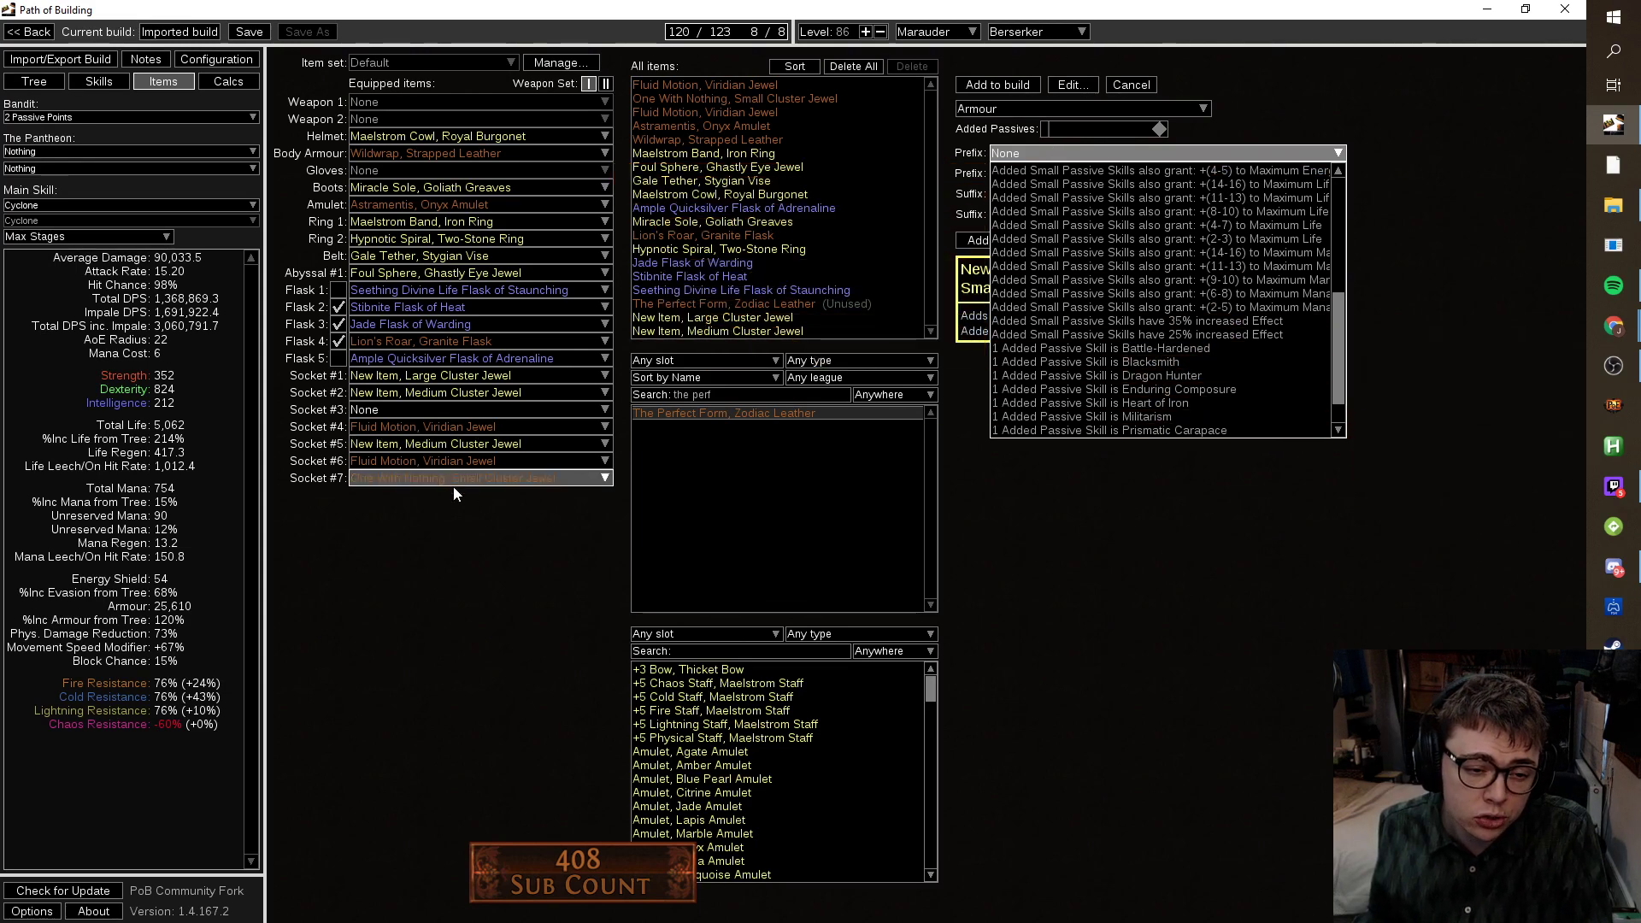
left_click(1029, 116)
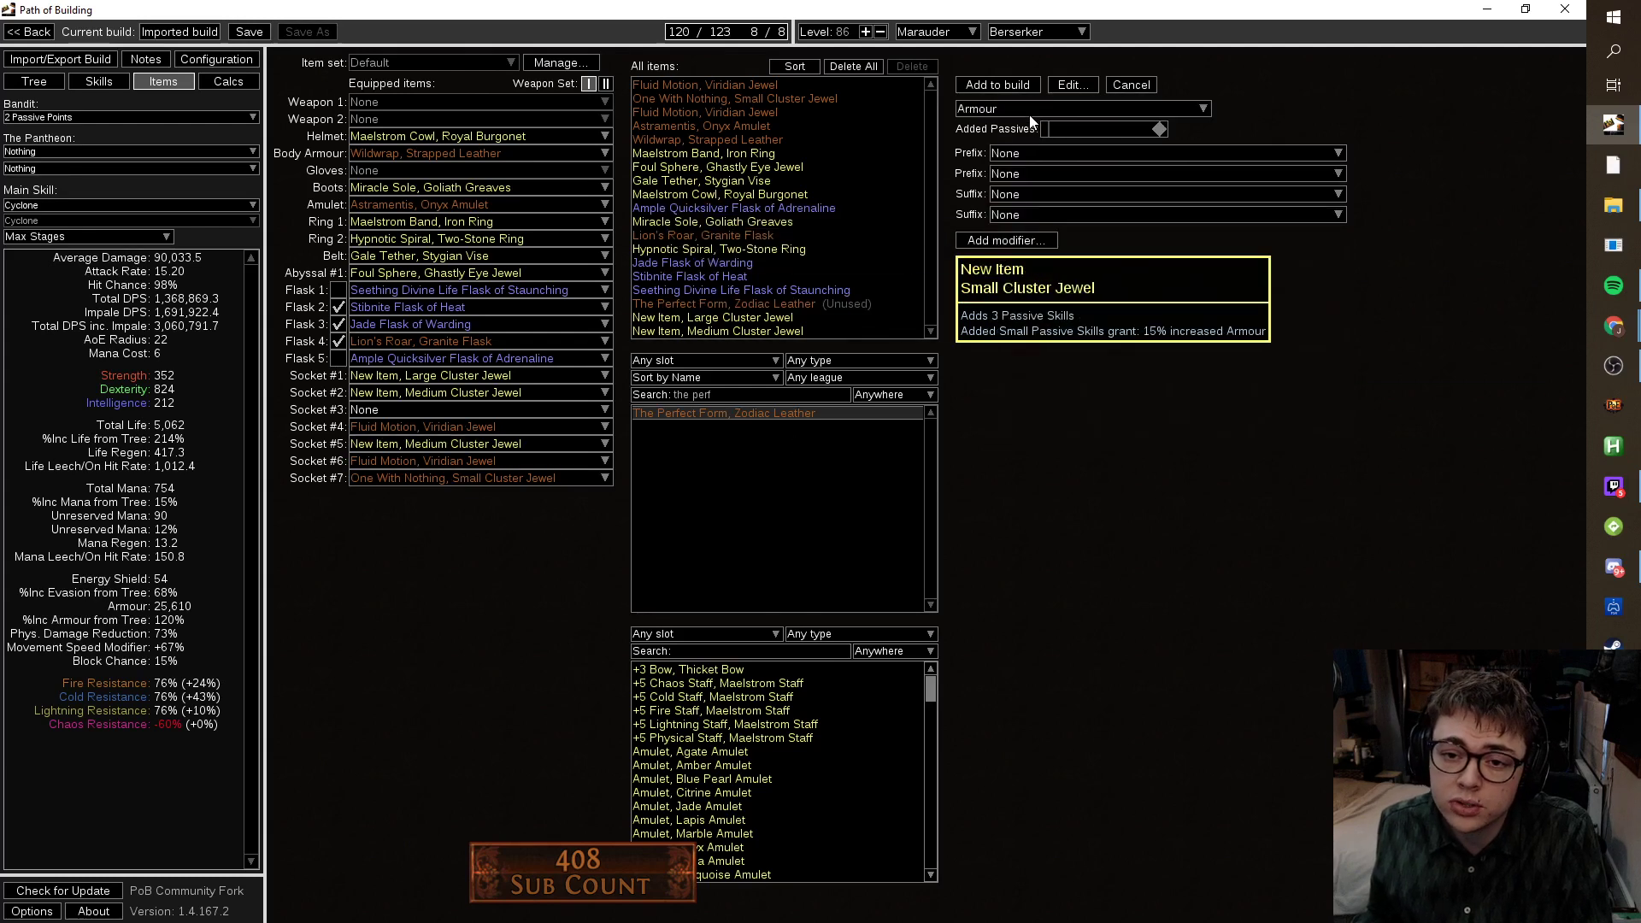
left_click(1029, 115)
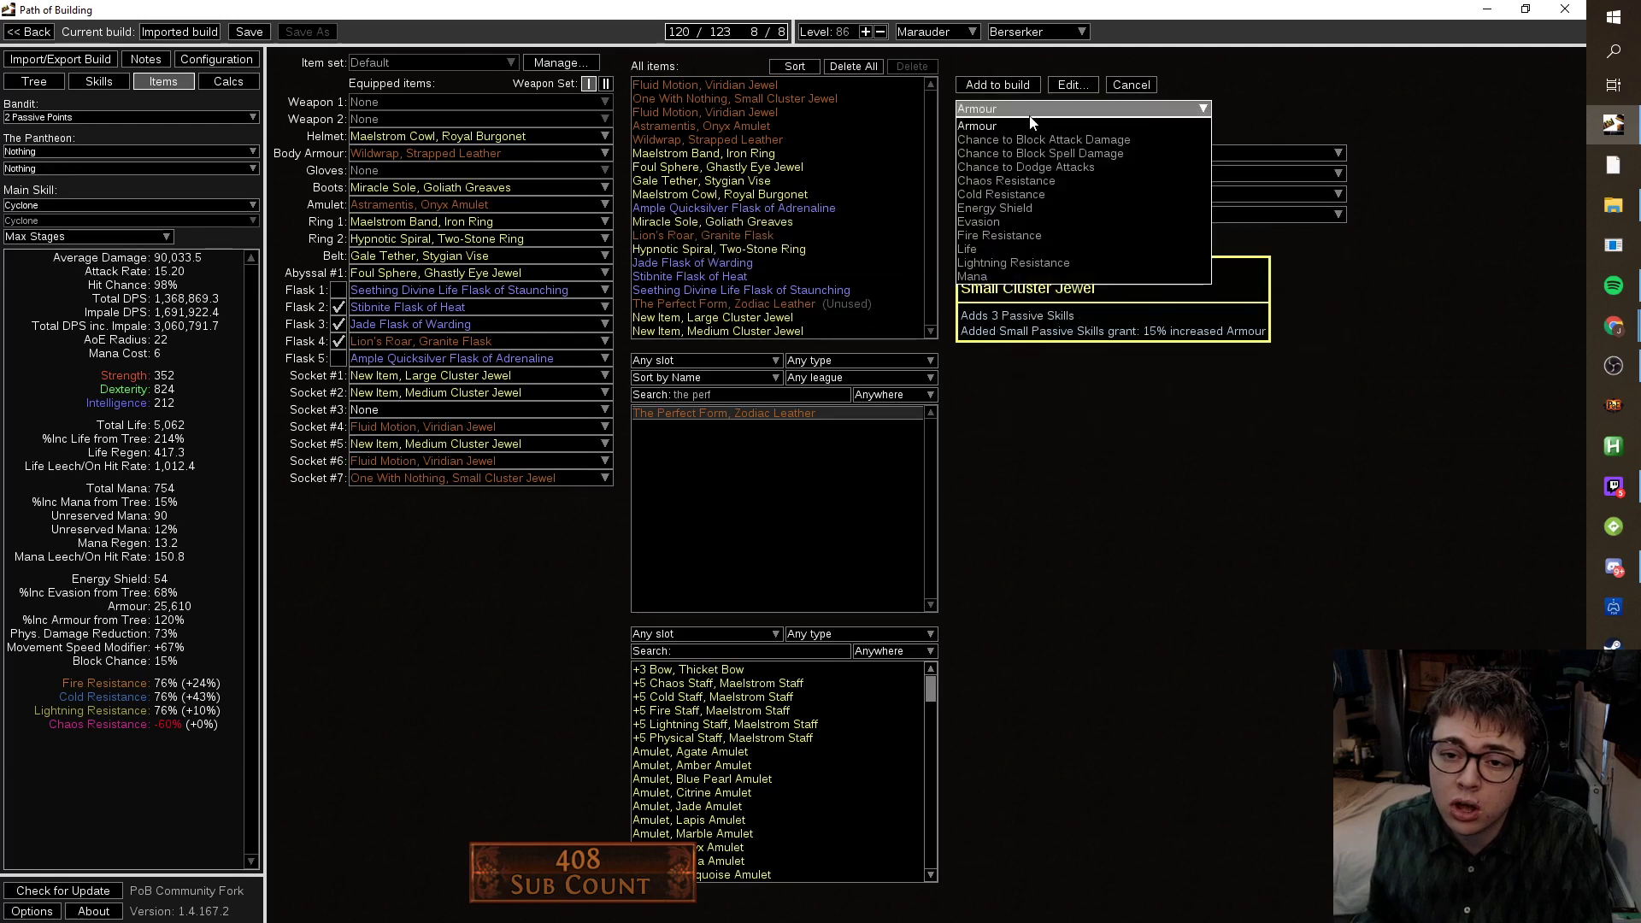
left_click(1041, 221)
left_click(1175, 154)
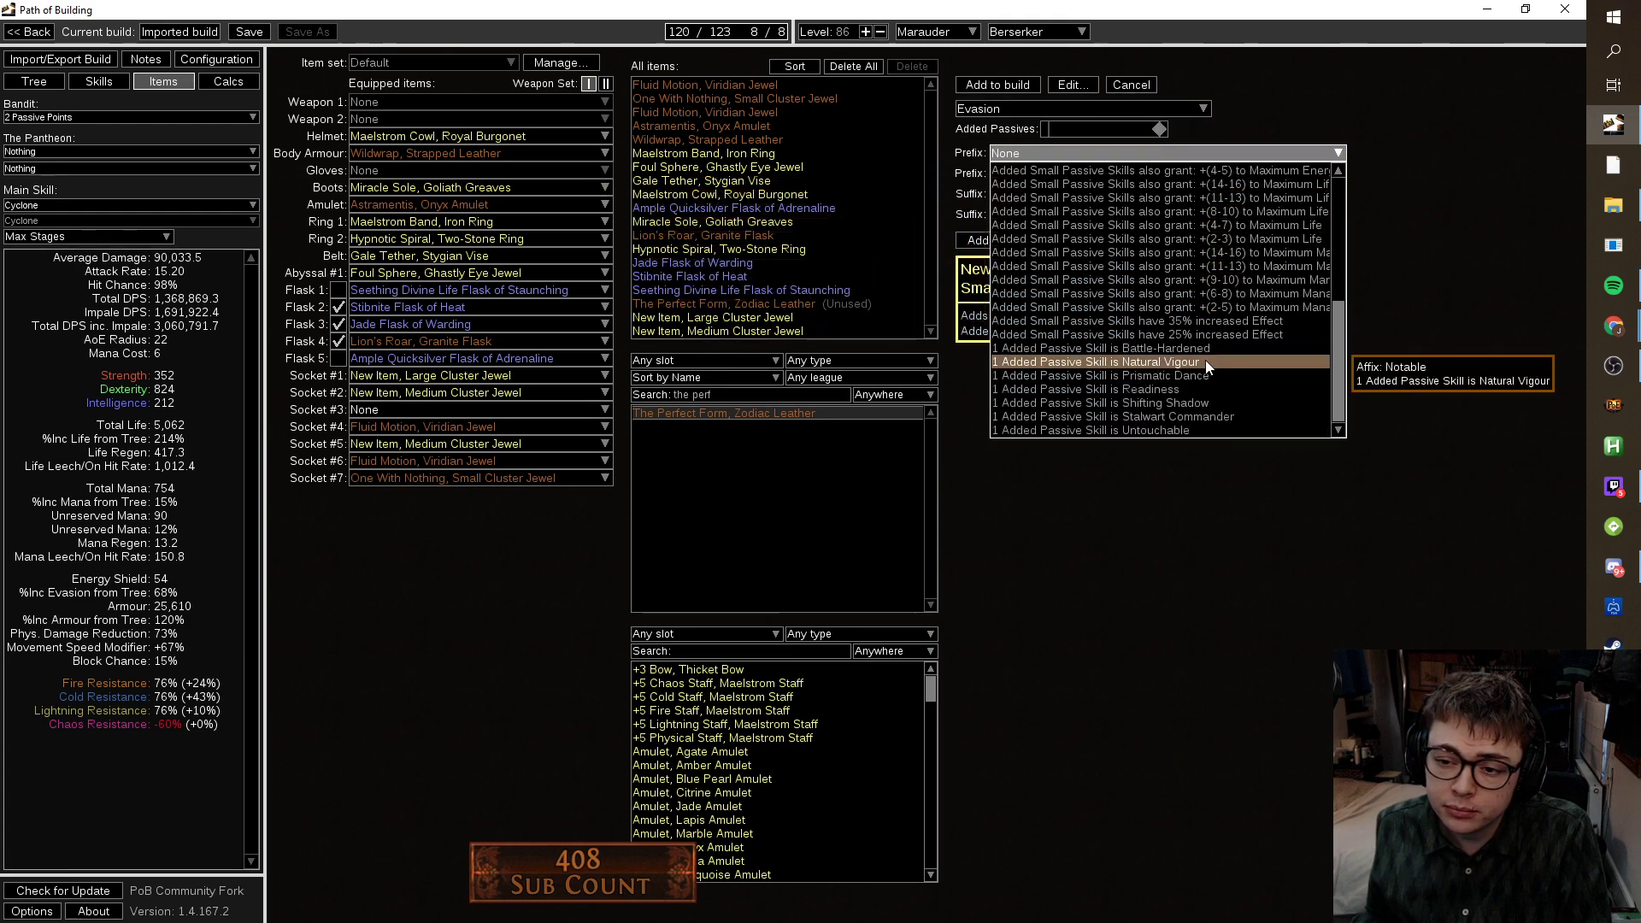
left_click(1126, 529)
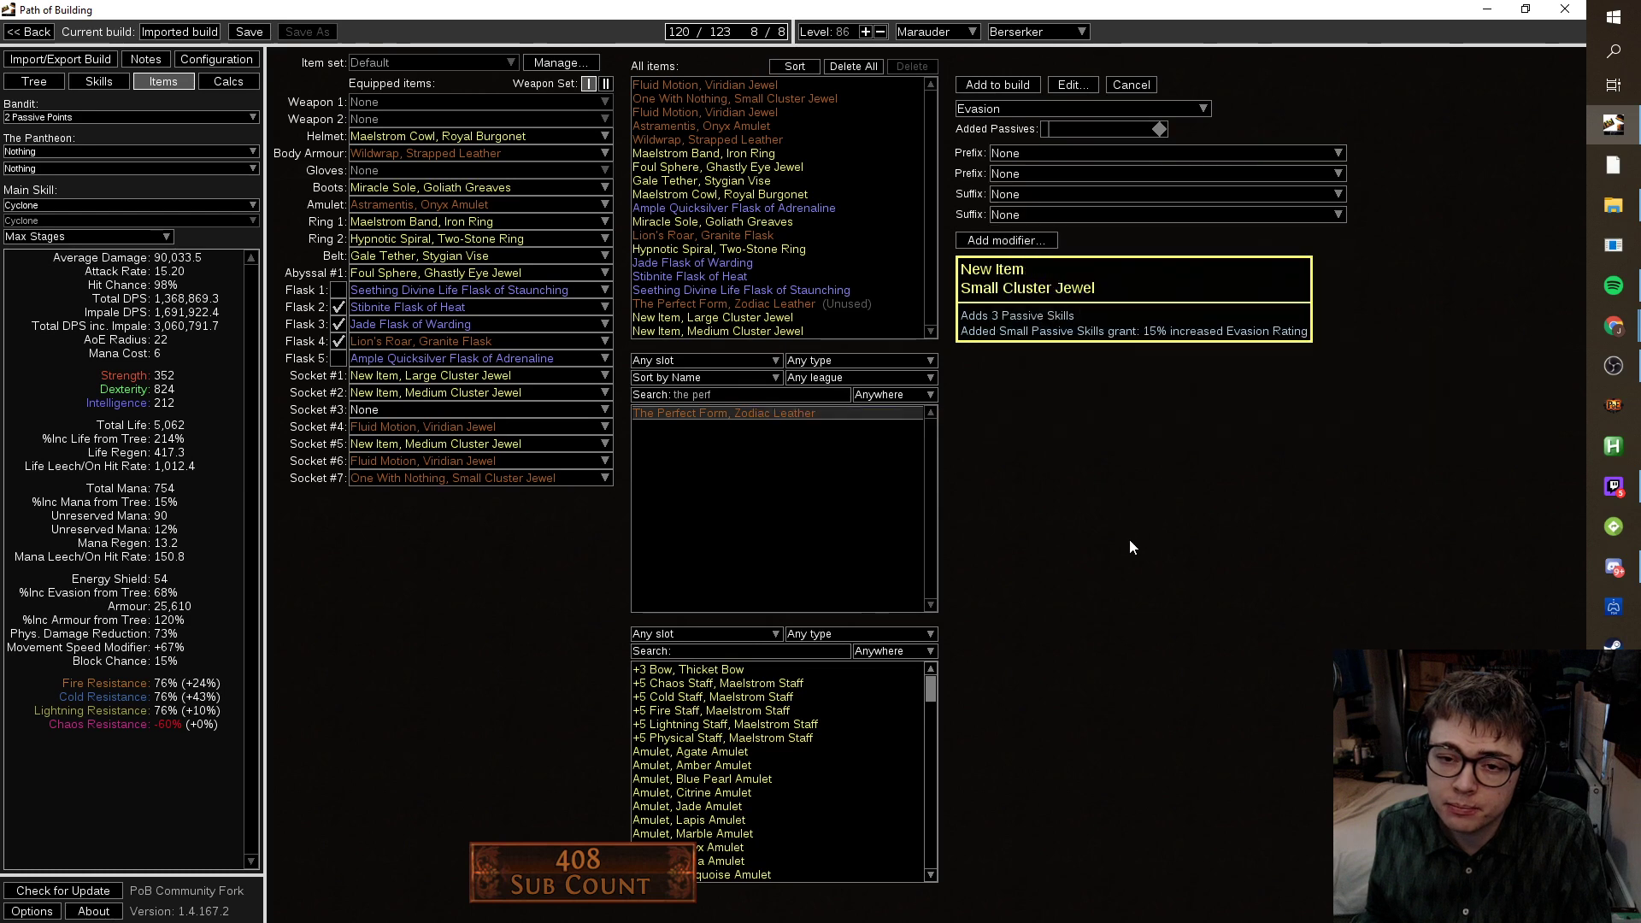
left_click(1054, 105)
left_click(1054, 106)
left_click(1054, 106)
Set the small passives to Chance to Dodge Attacks with the No Witnesses notable.
left_click(1054, 168)
left_click(1060, 154)
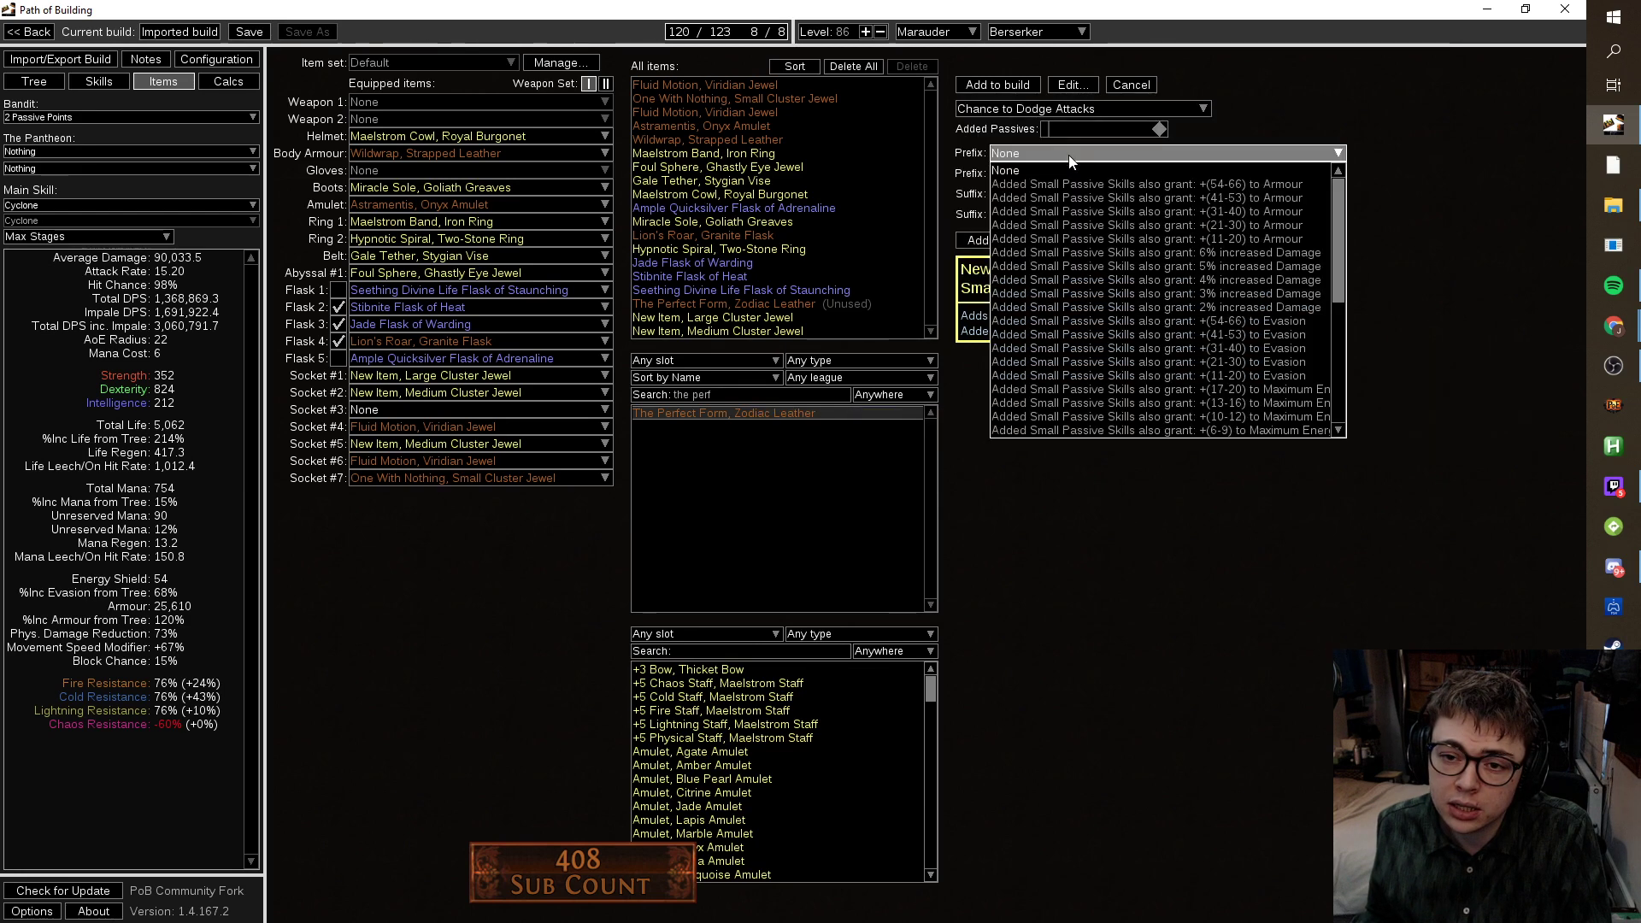
left_click(1128, 416)
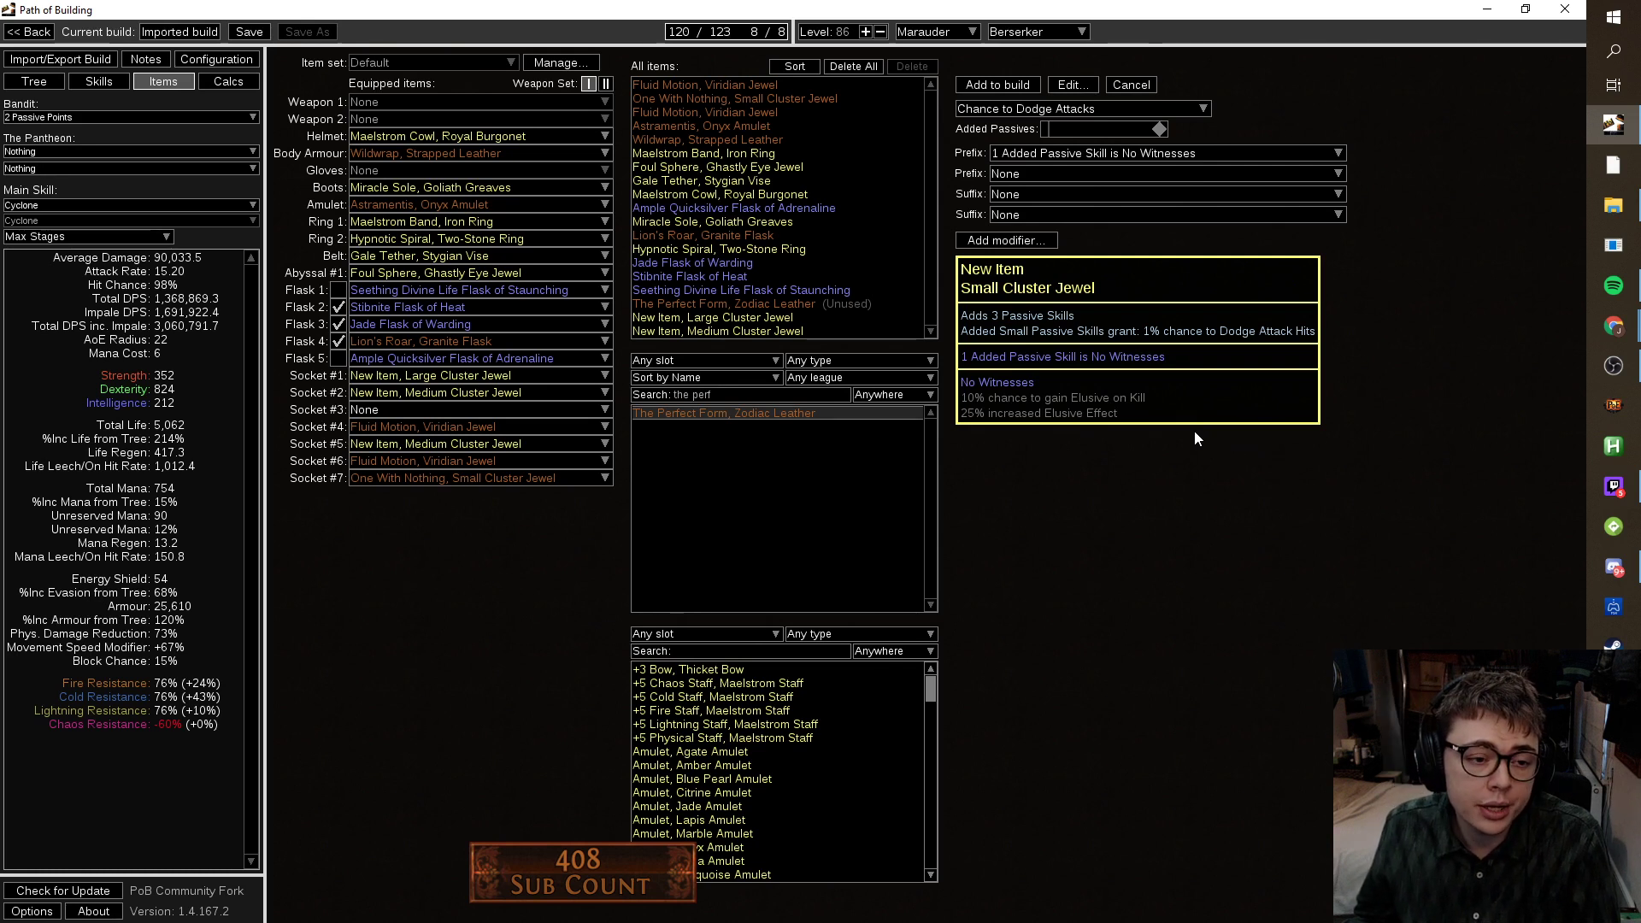
Switch to Evasion with Prismatic Dance, set 2 added passives, and add it to the build.
left_click(1093, 109)
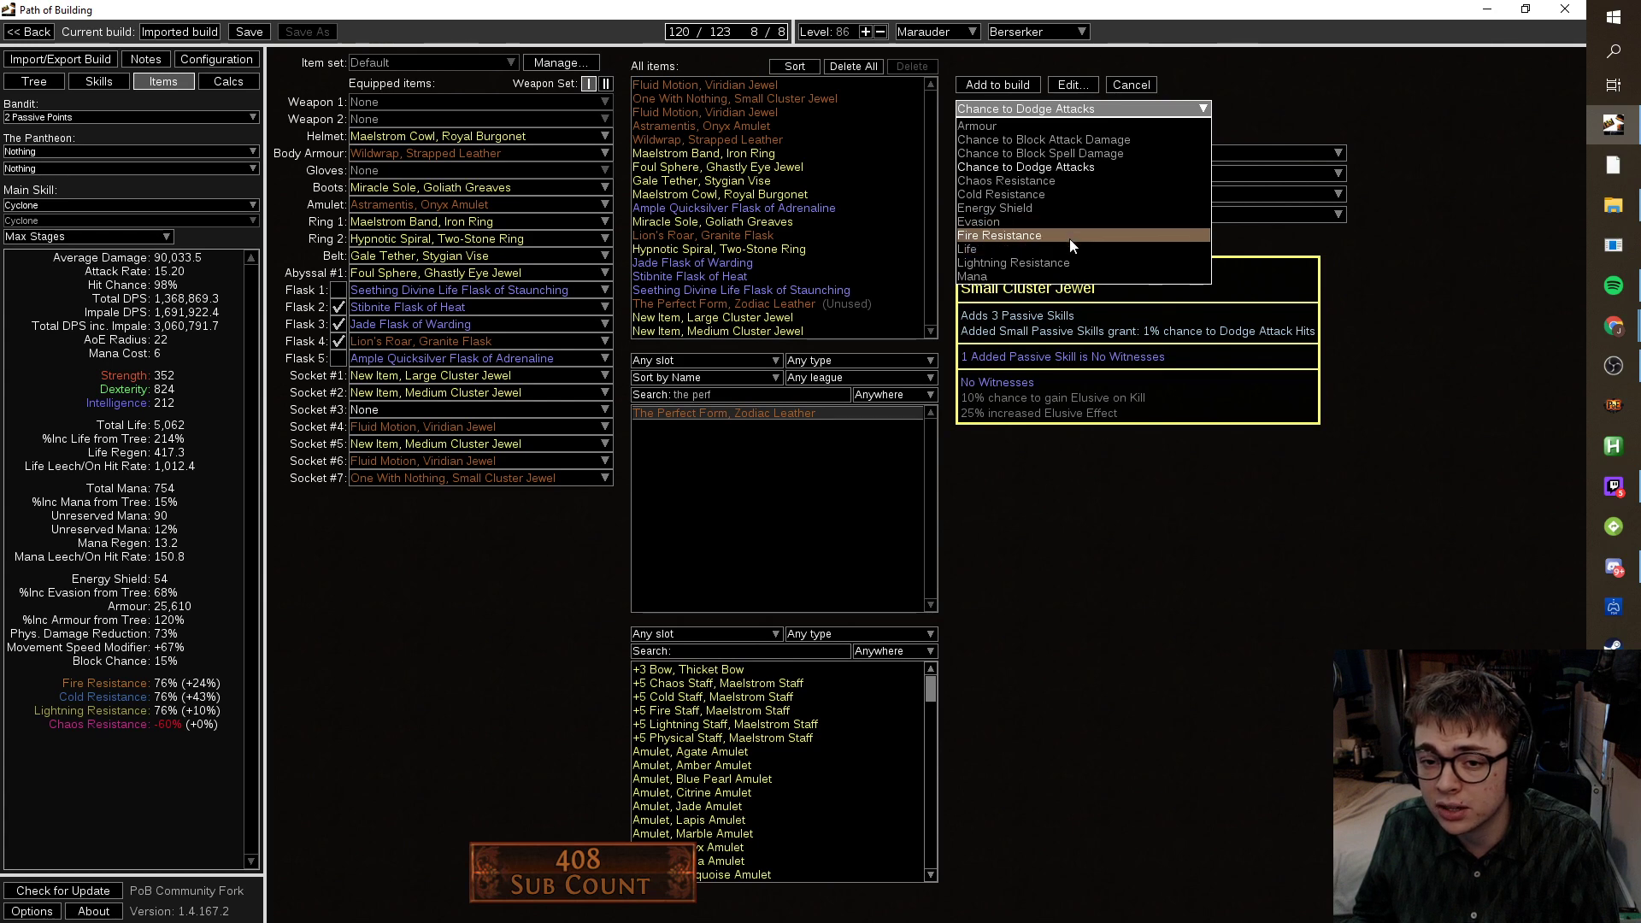
left_click(1059, 227)
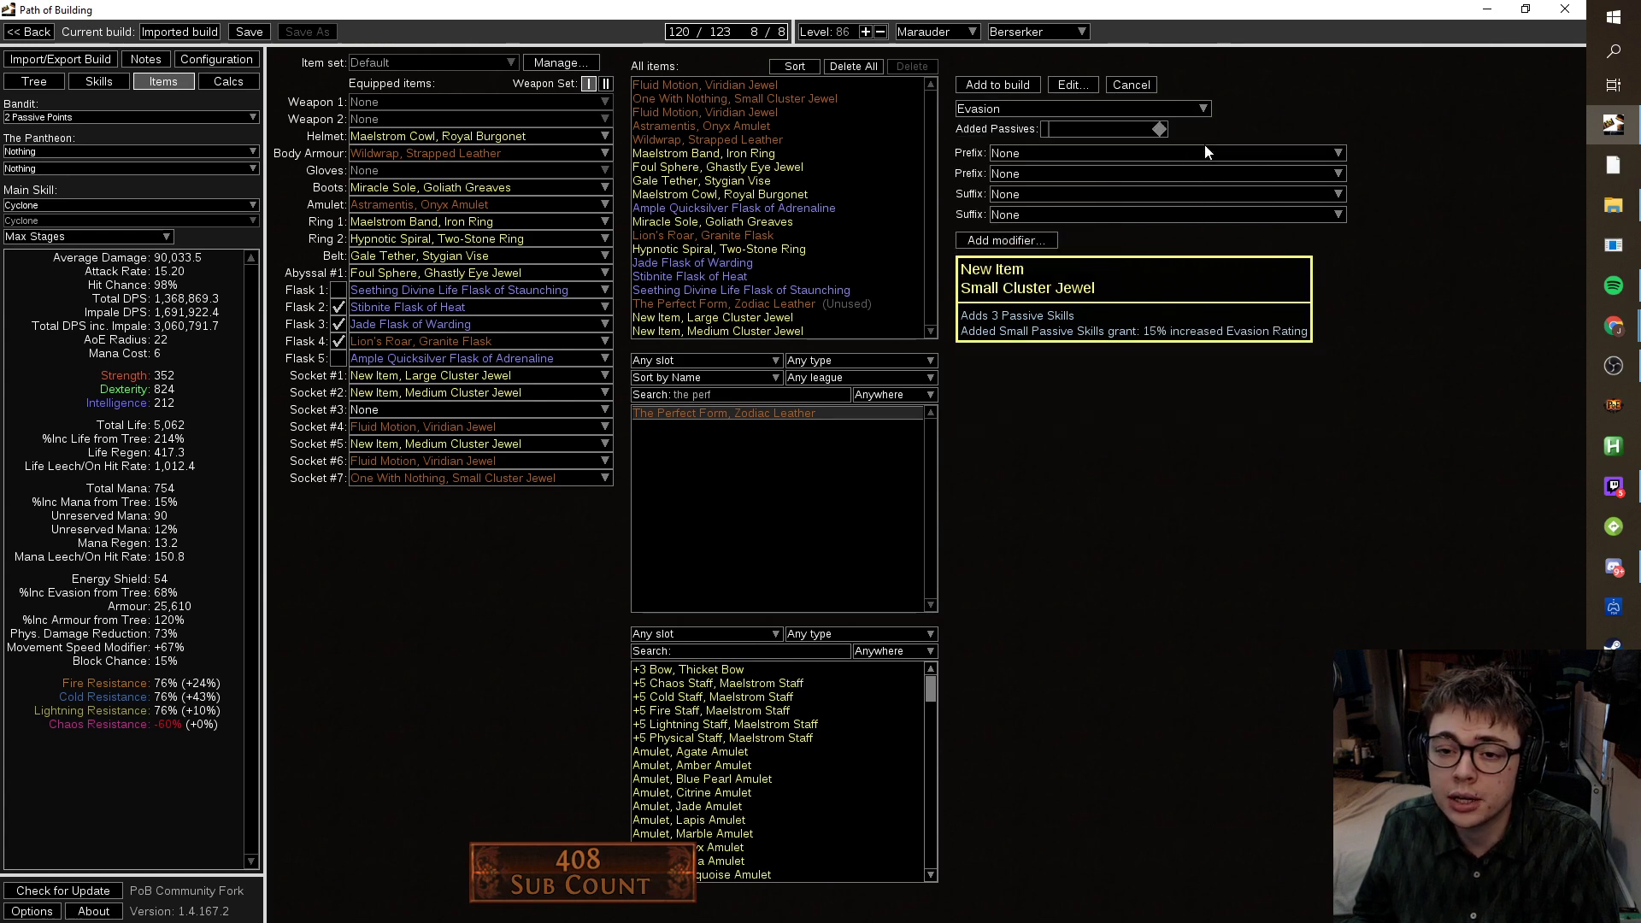
left_click(1203, 153)
scroll(1231, 342, "down", 5)
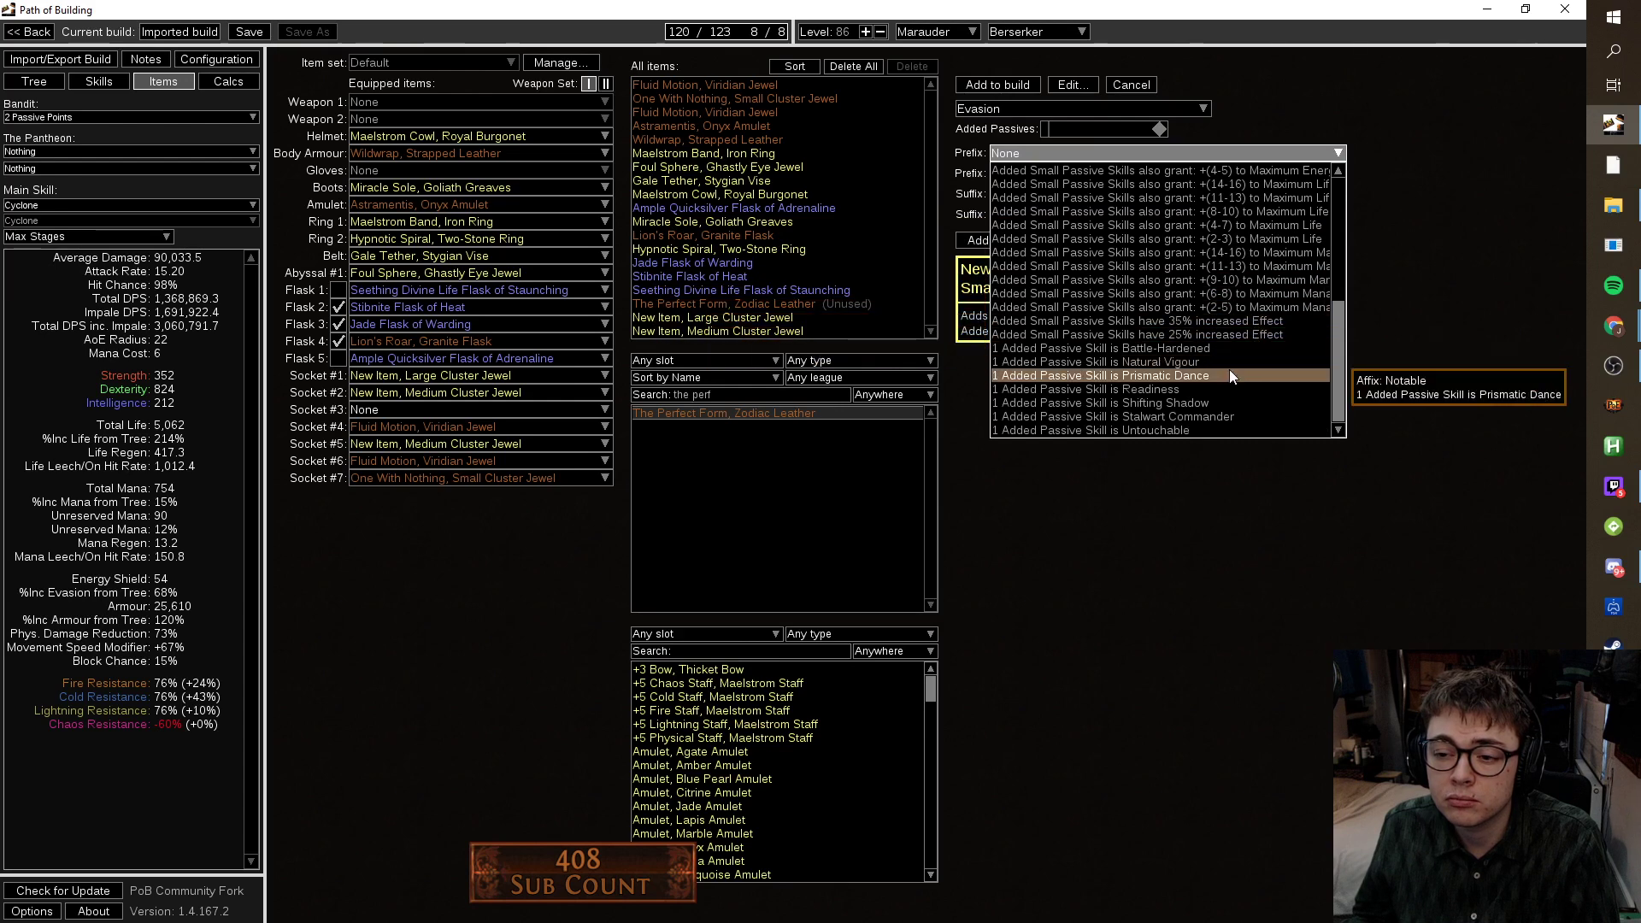
left_click(1228, 373)
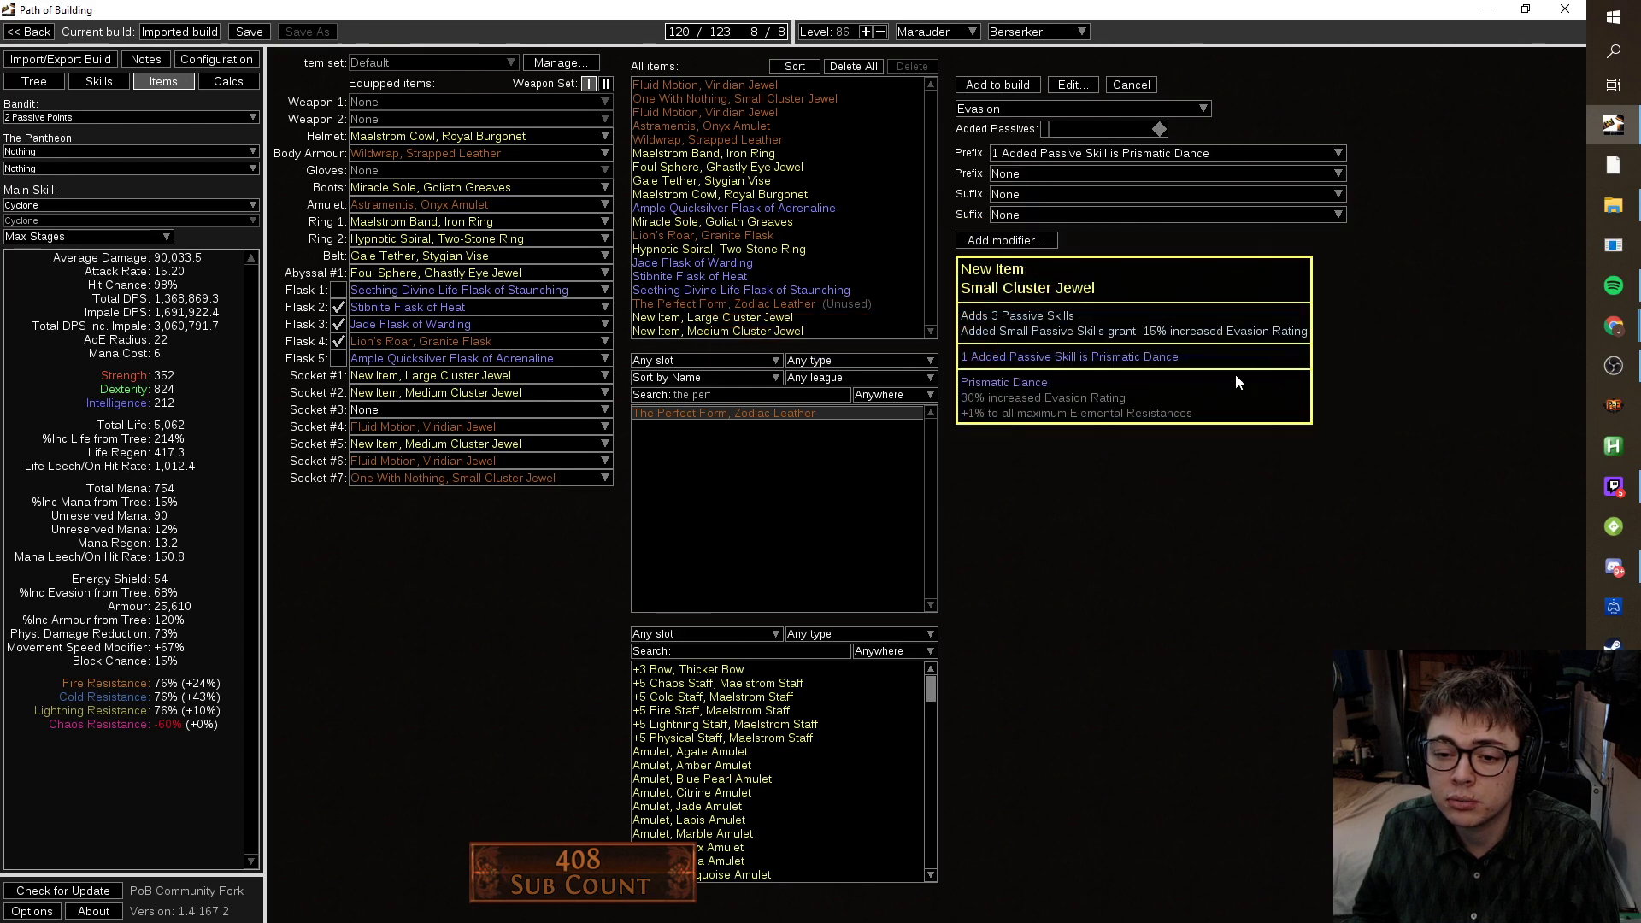
left_click(1049, 129)
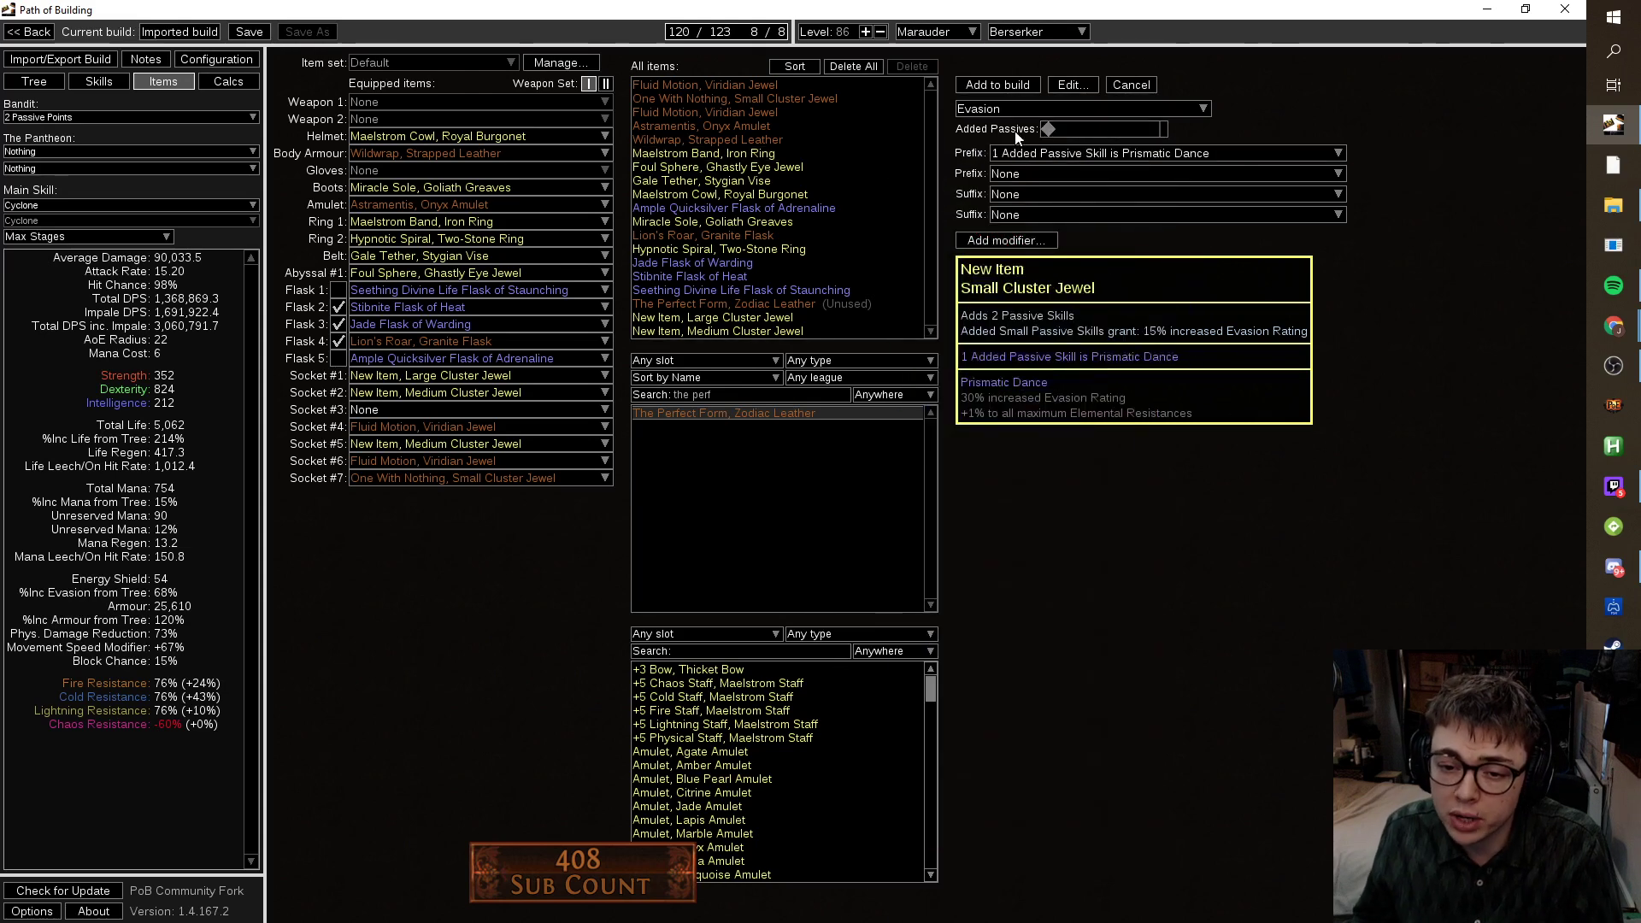
left_click(998, 85)
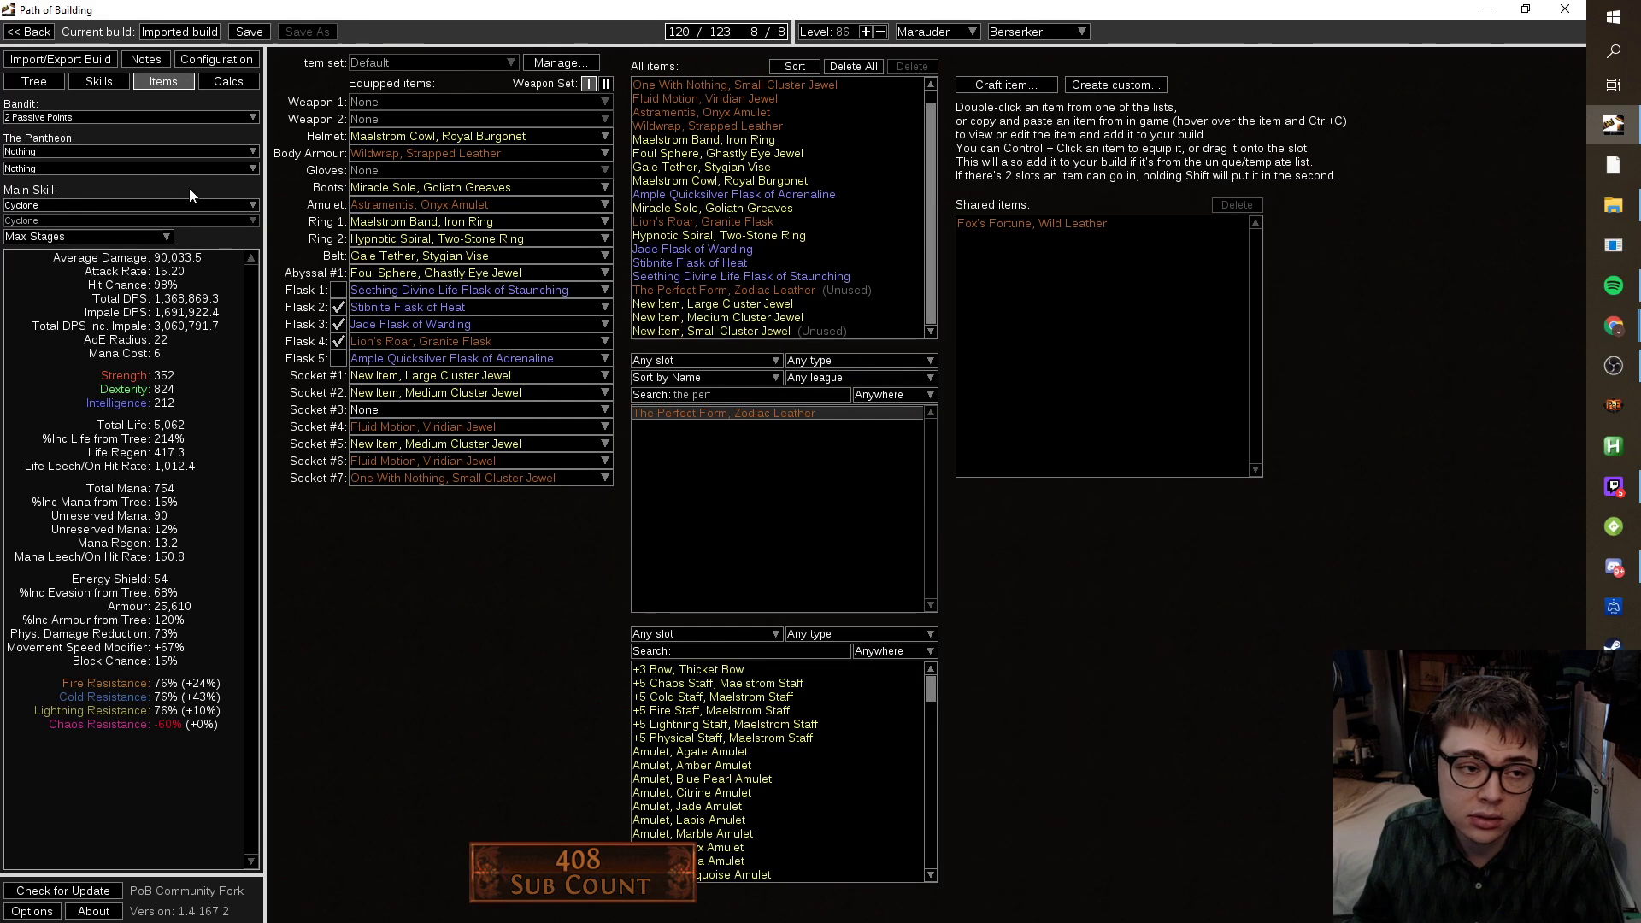
Equip the new Small Cluster Jewel in Socket #3 and allocate its notable, reaching 122/123 points.
key("ctrl+1")
mouse_move(601, 393)
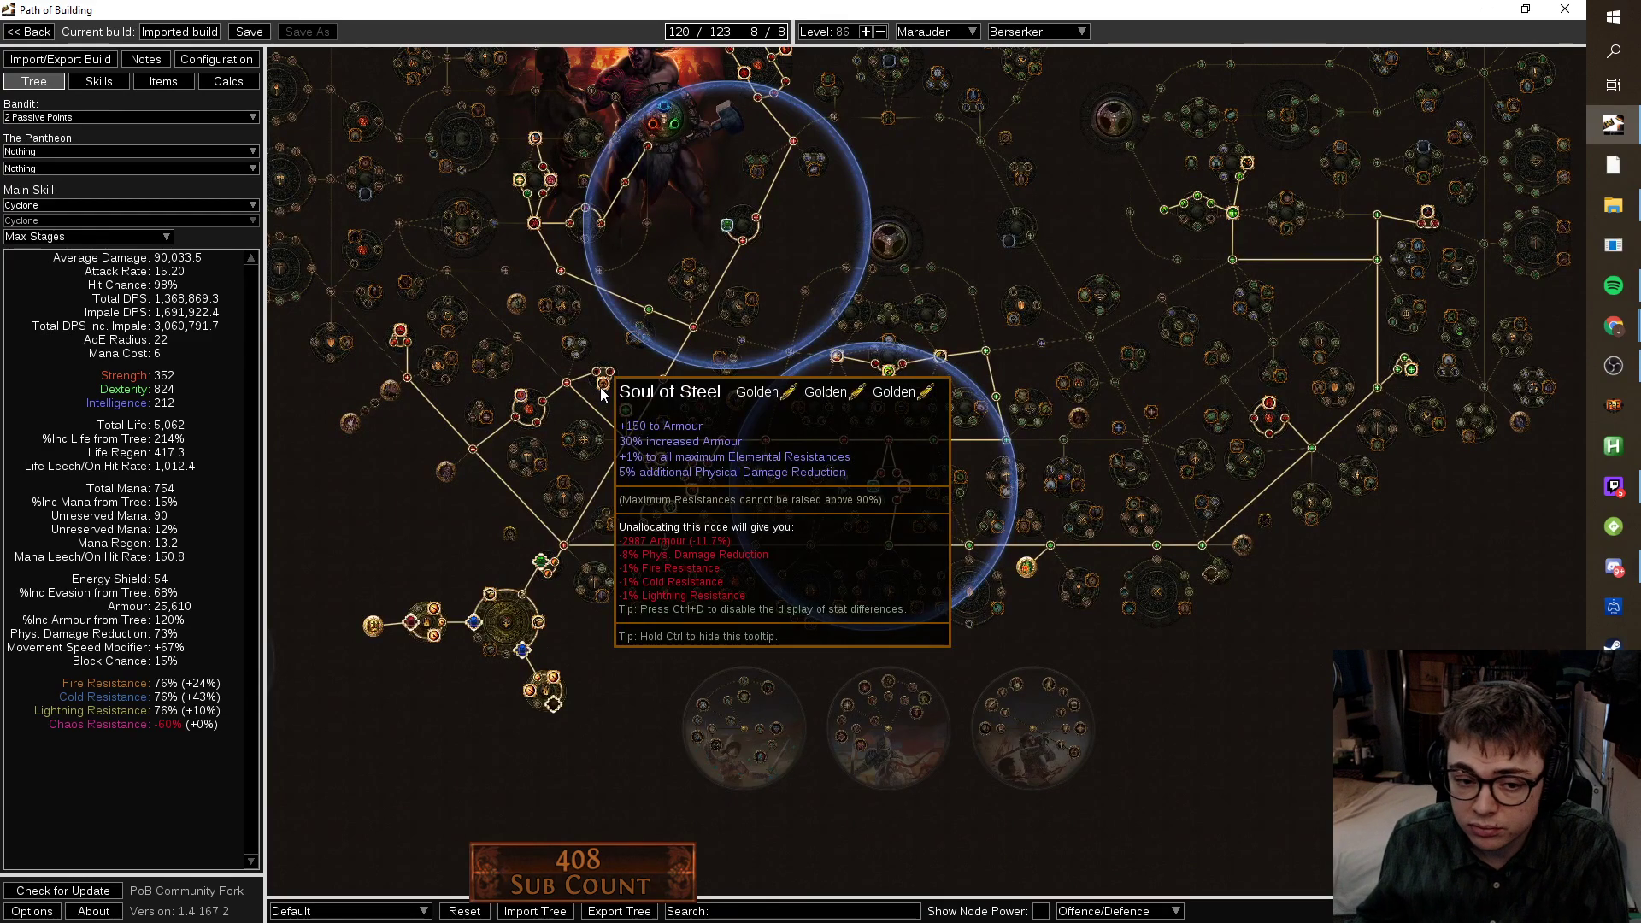
scroll(601, 393, "down", 2)
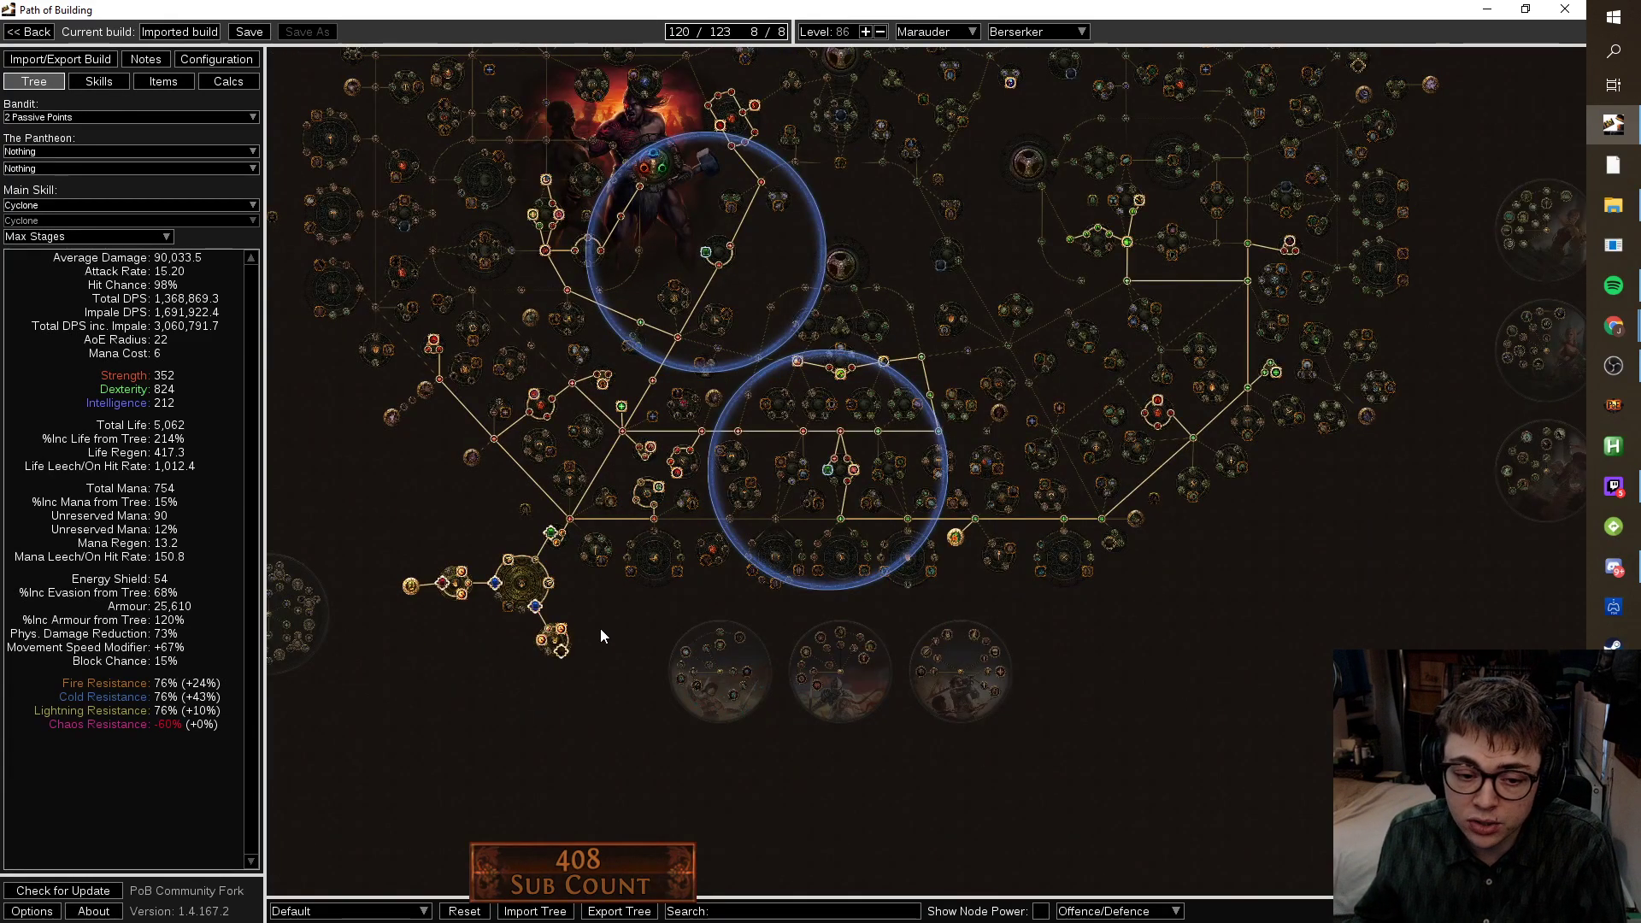
scroll(581, 505, "up", 2)
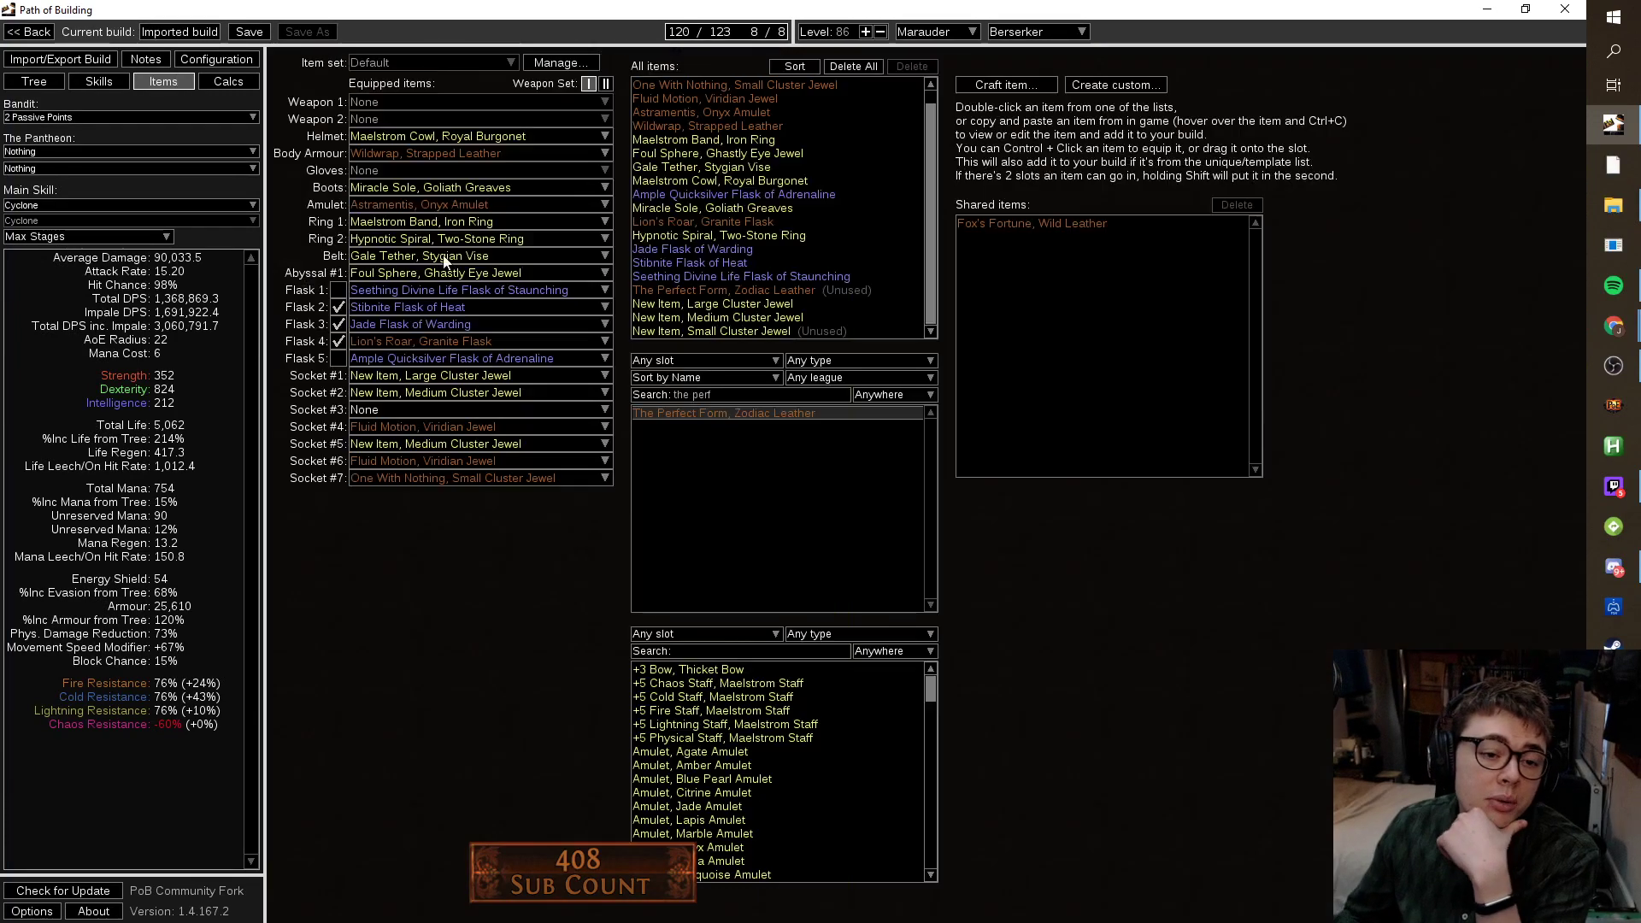
left_click(163, 81)
left_click(505, 409)
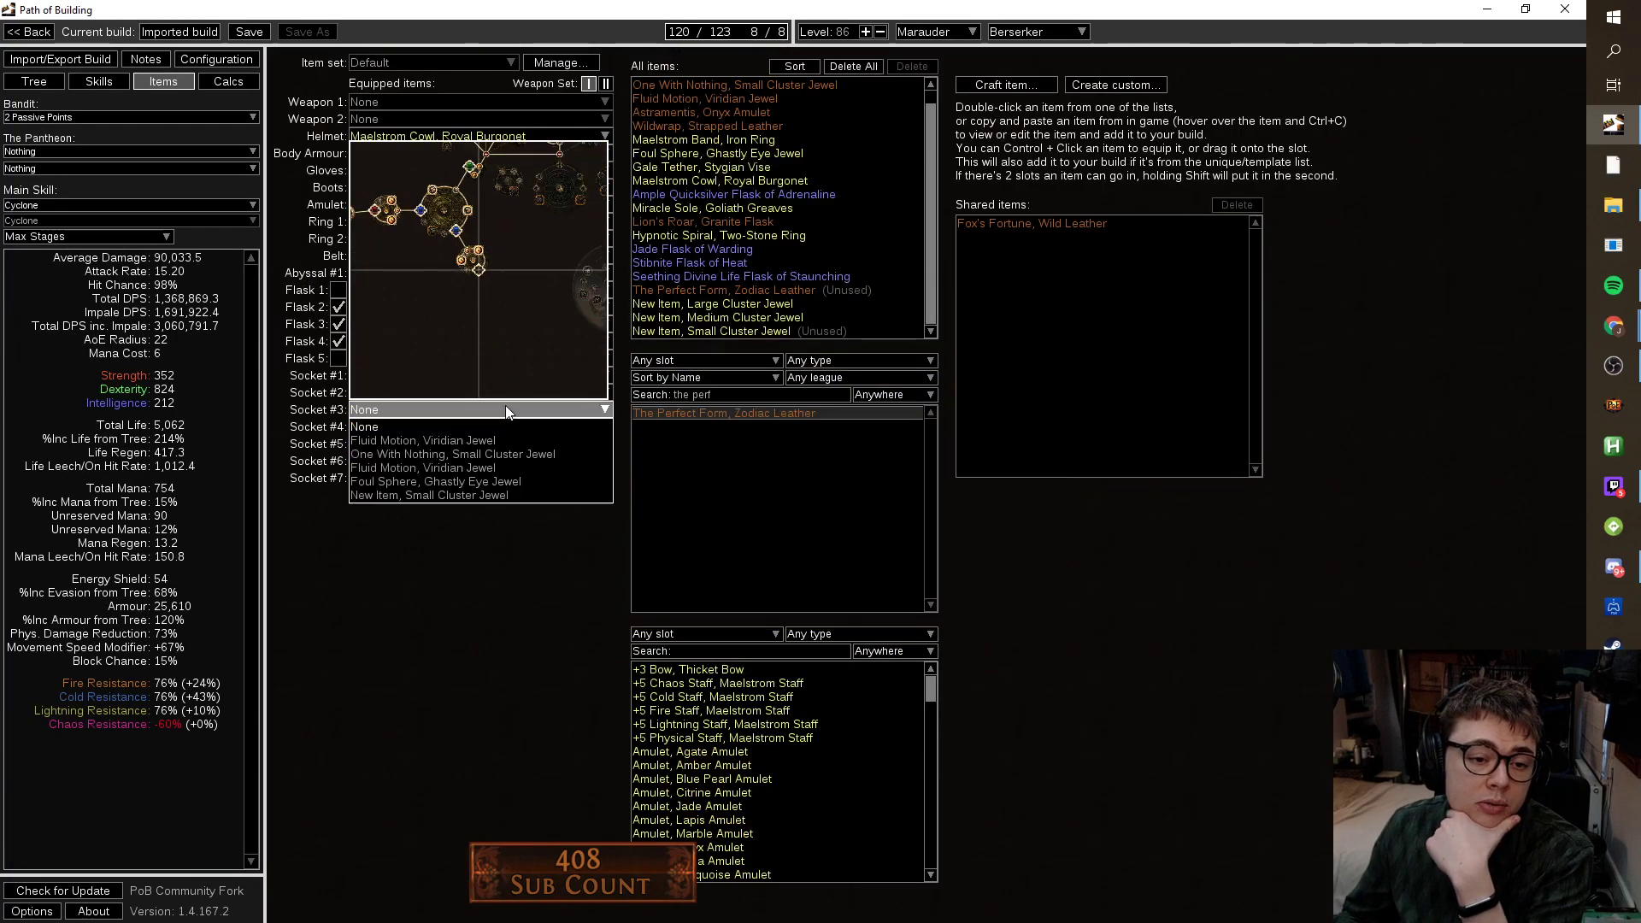
left_click(485, 495)
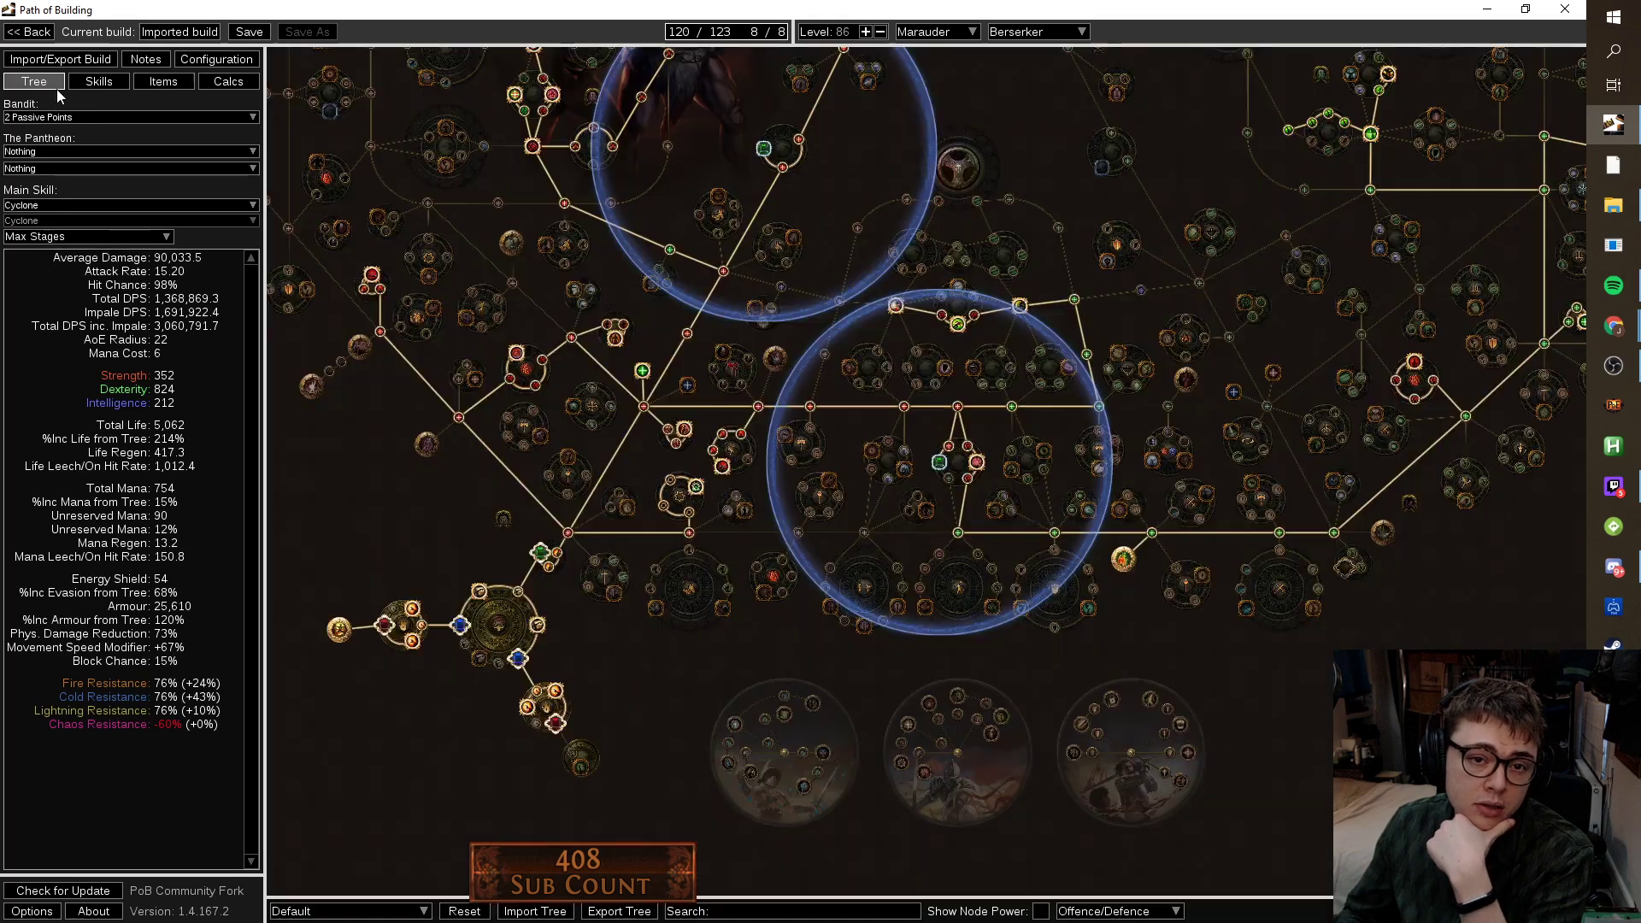
left_click(53, 85)
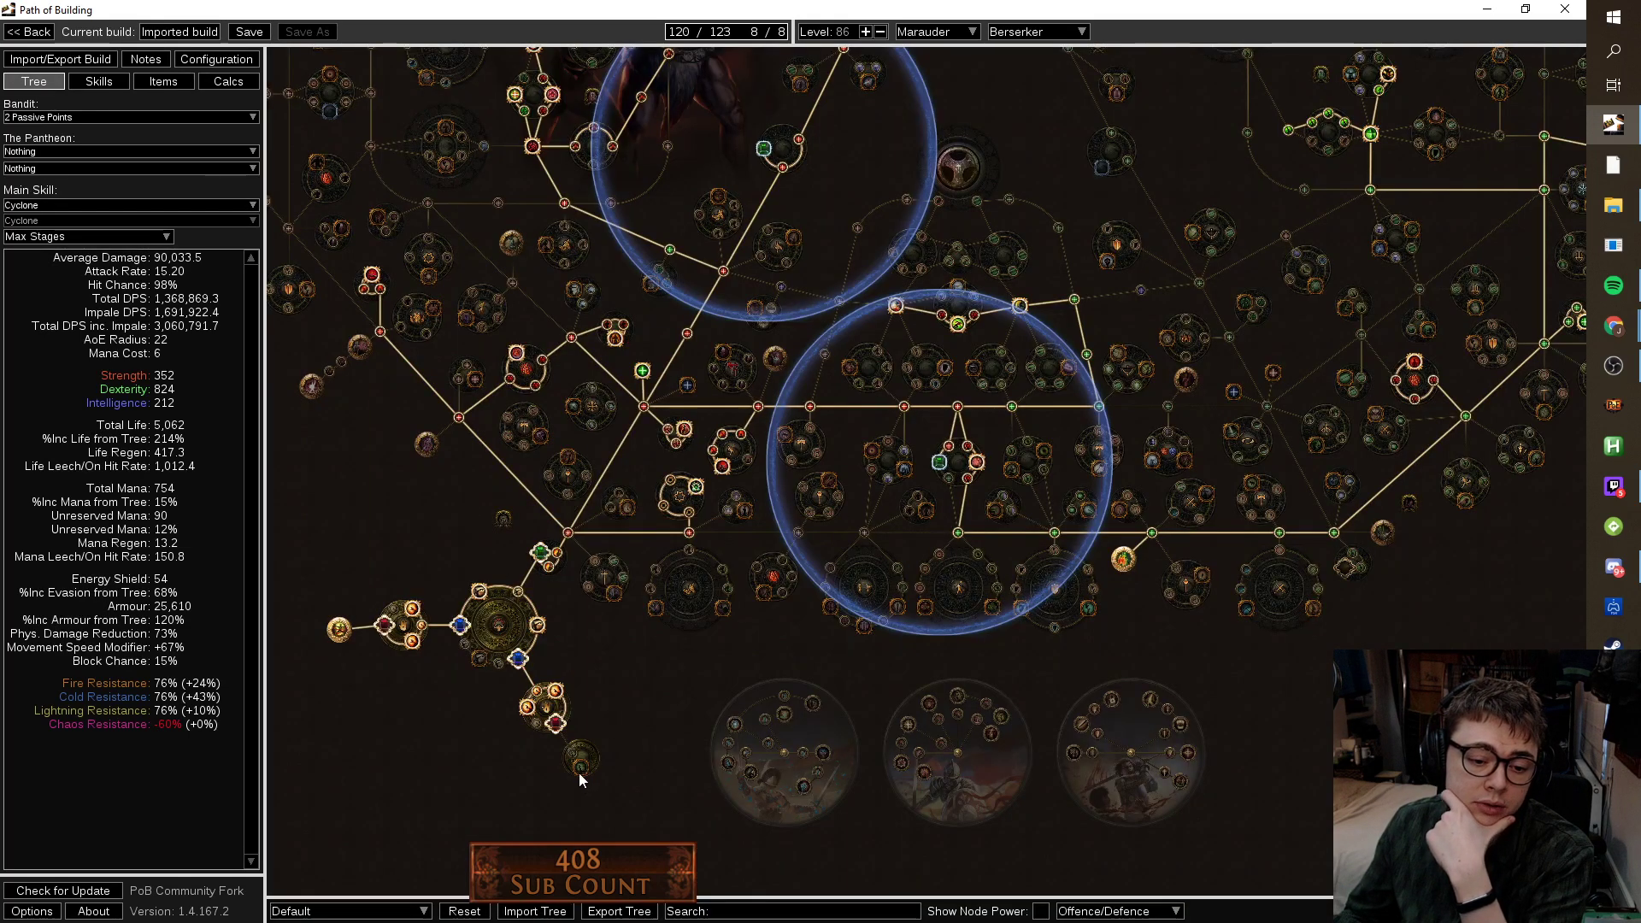
left_click(580, 764)
scroll(1038, 207, "down", 3)
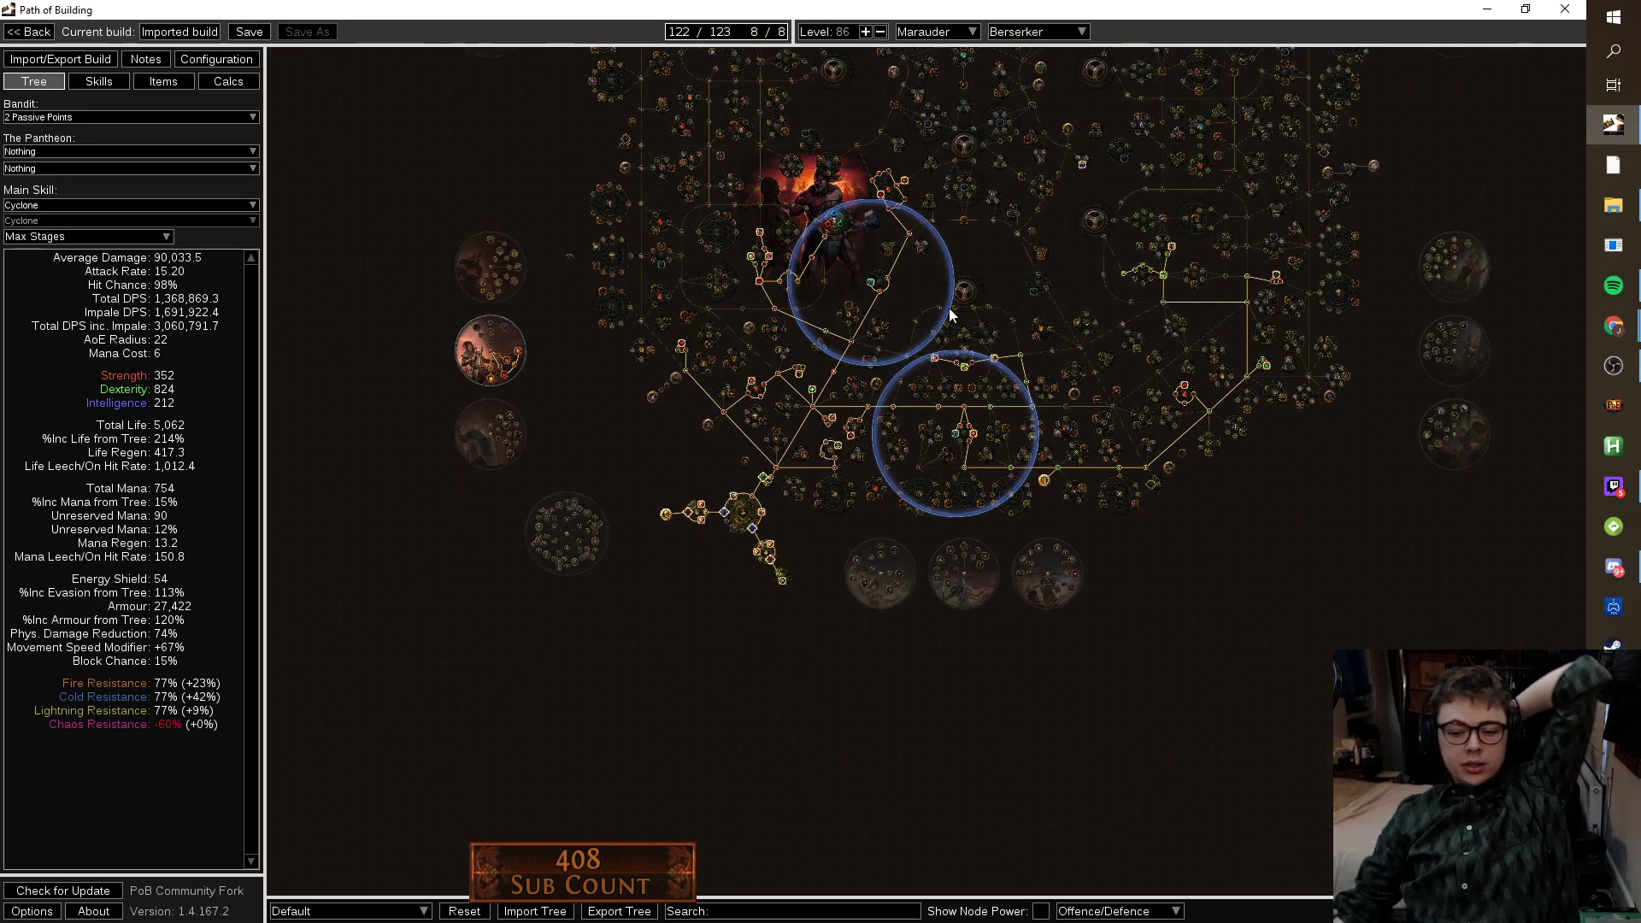
left_click(1047, 911)
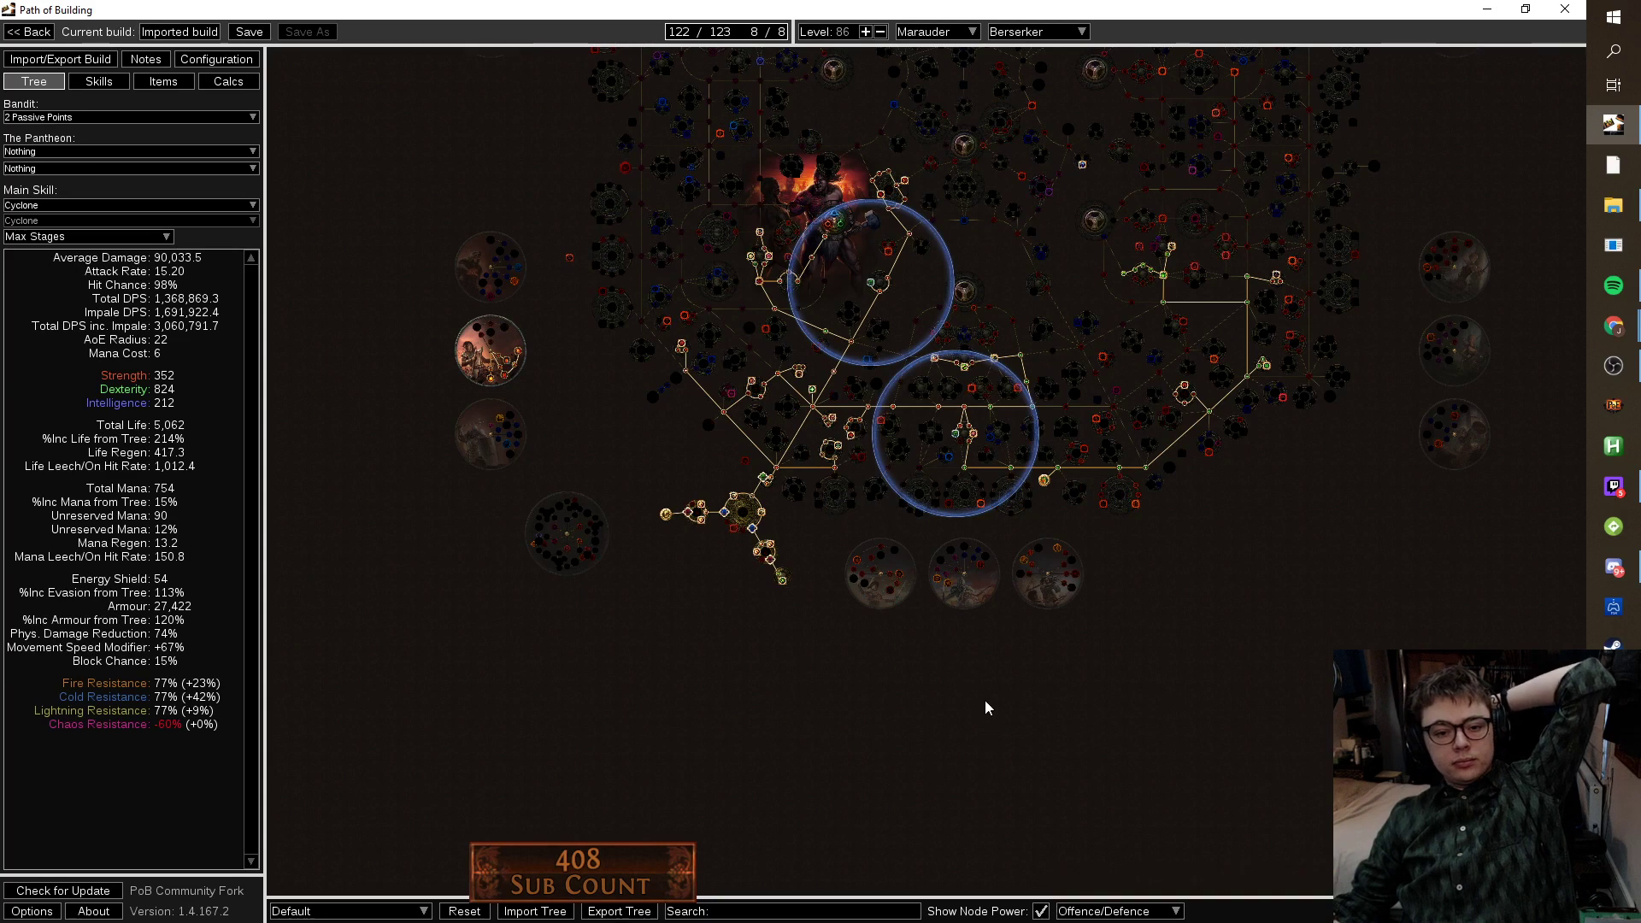
left_click_drag(1225, 606, 1192, 732)
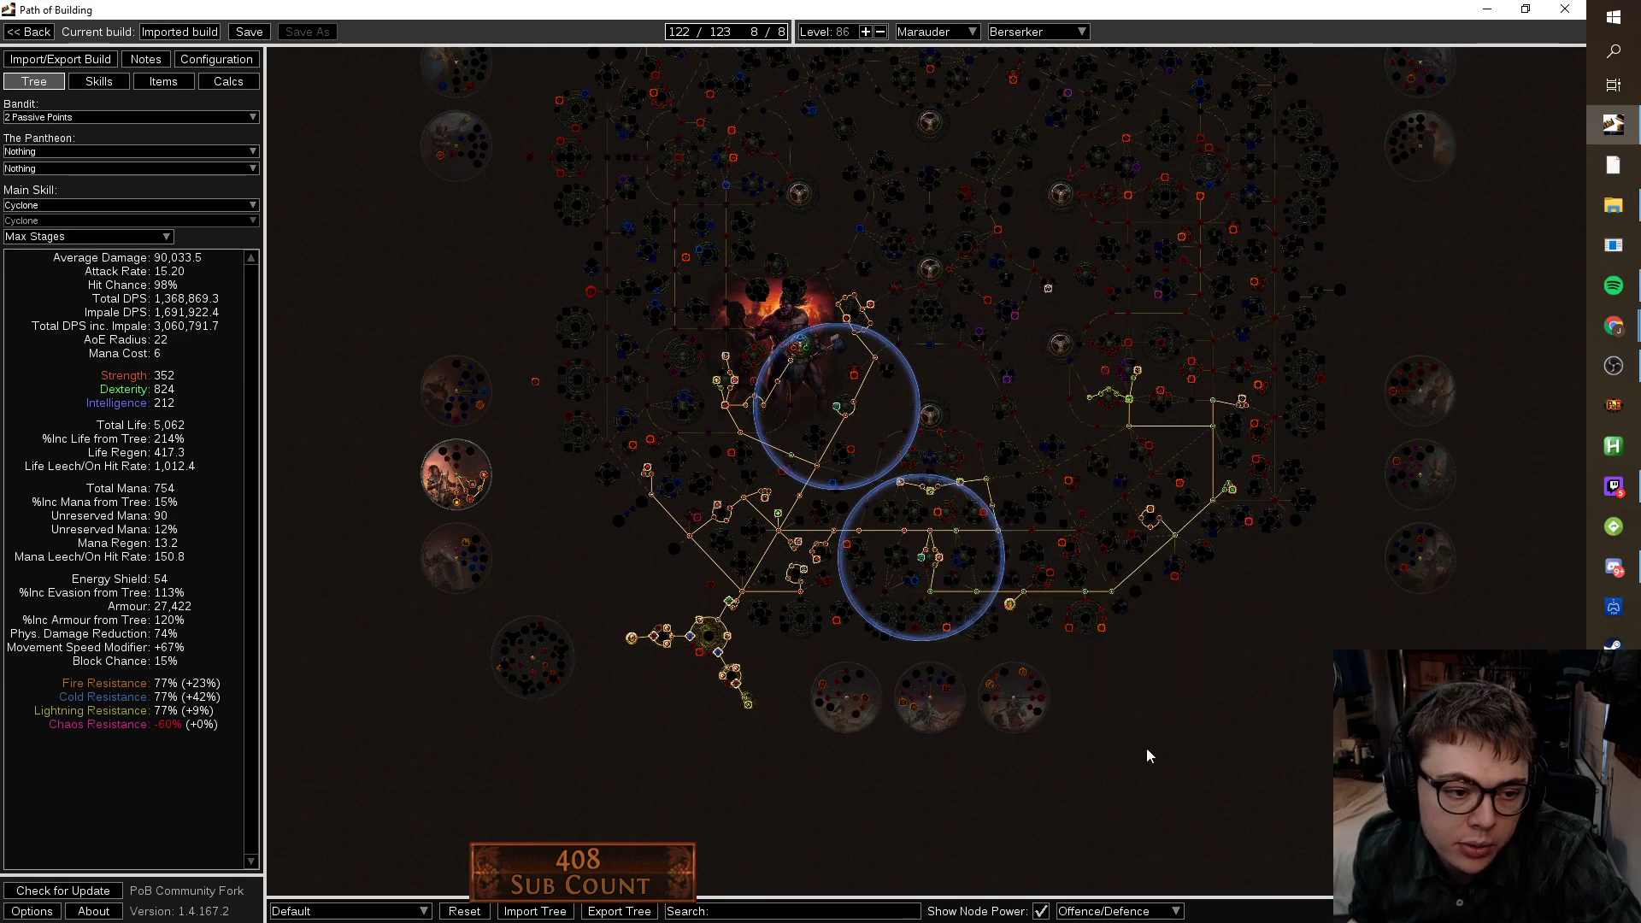
left_click_drag(1168, 746, 1229, 634)
scroll(1313, 579, "up", 1)
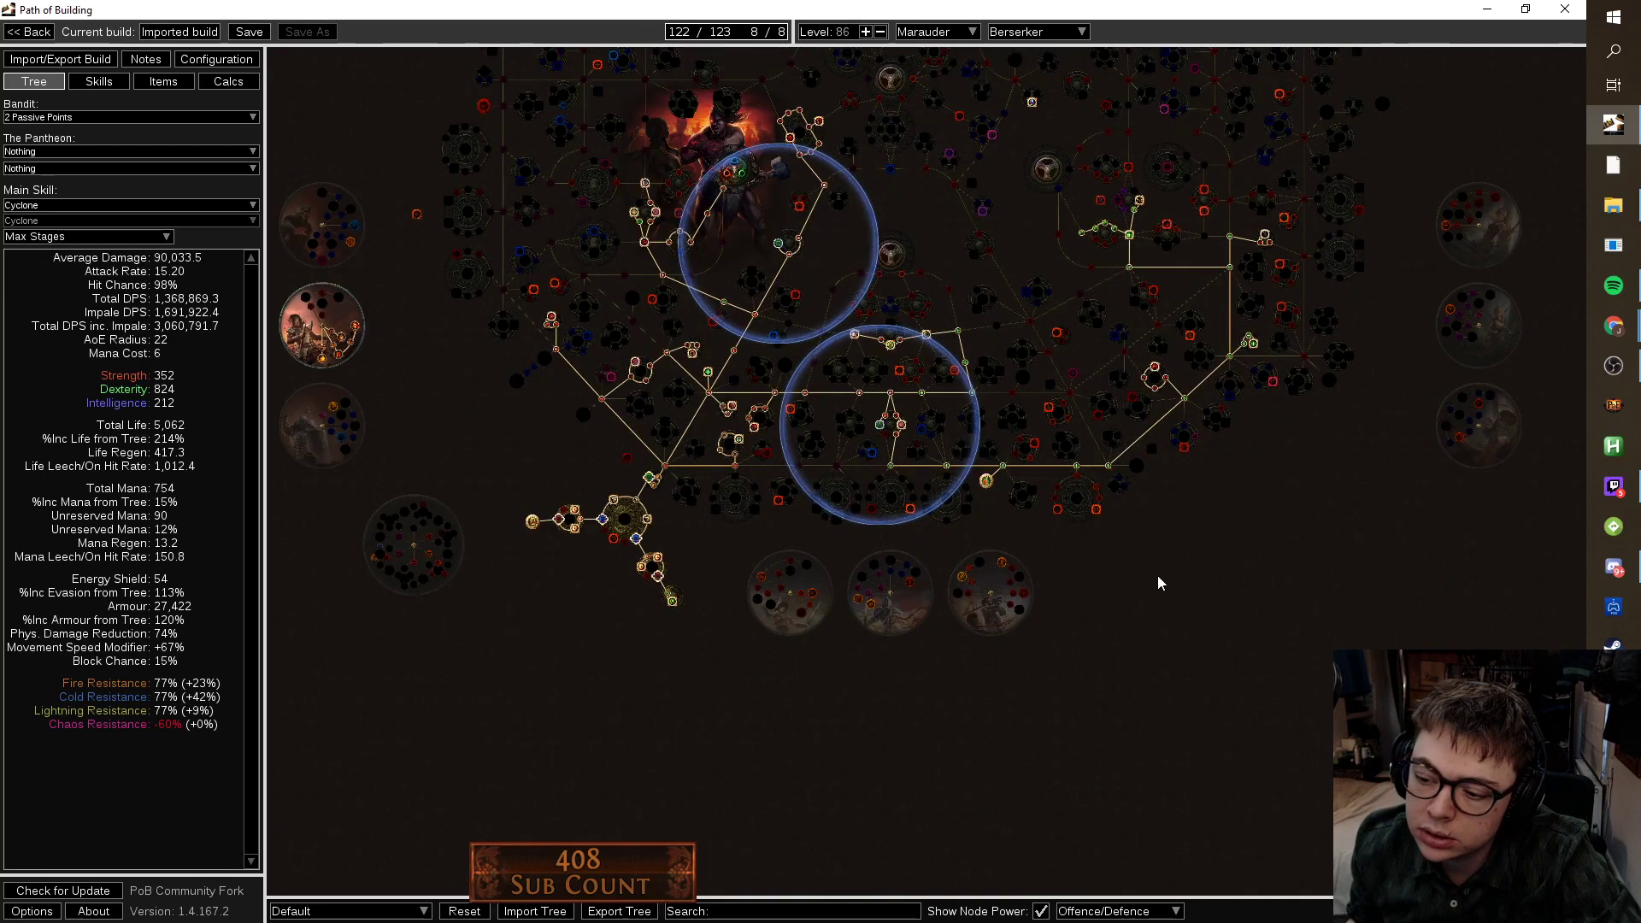
scroll(538, 320, "up", 4)
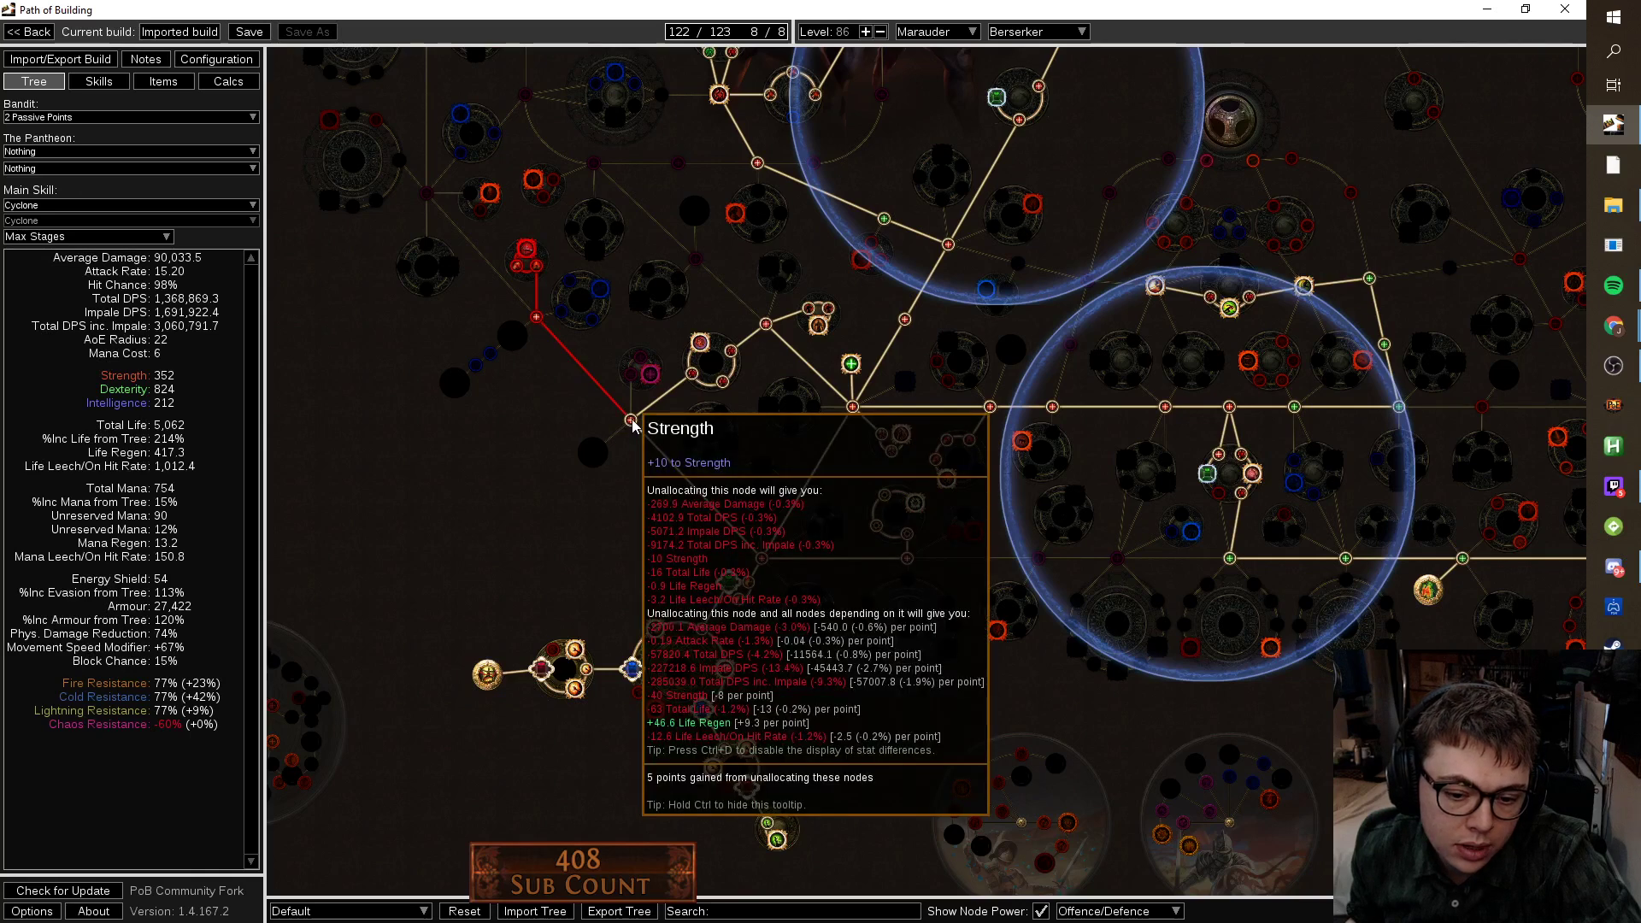
left_click(632, 422)
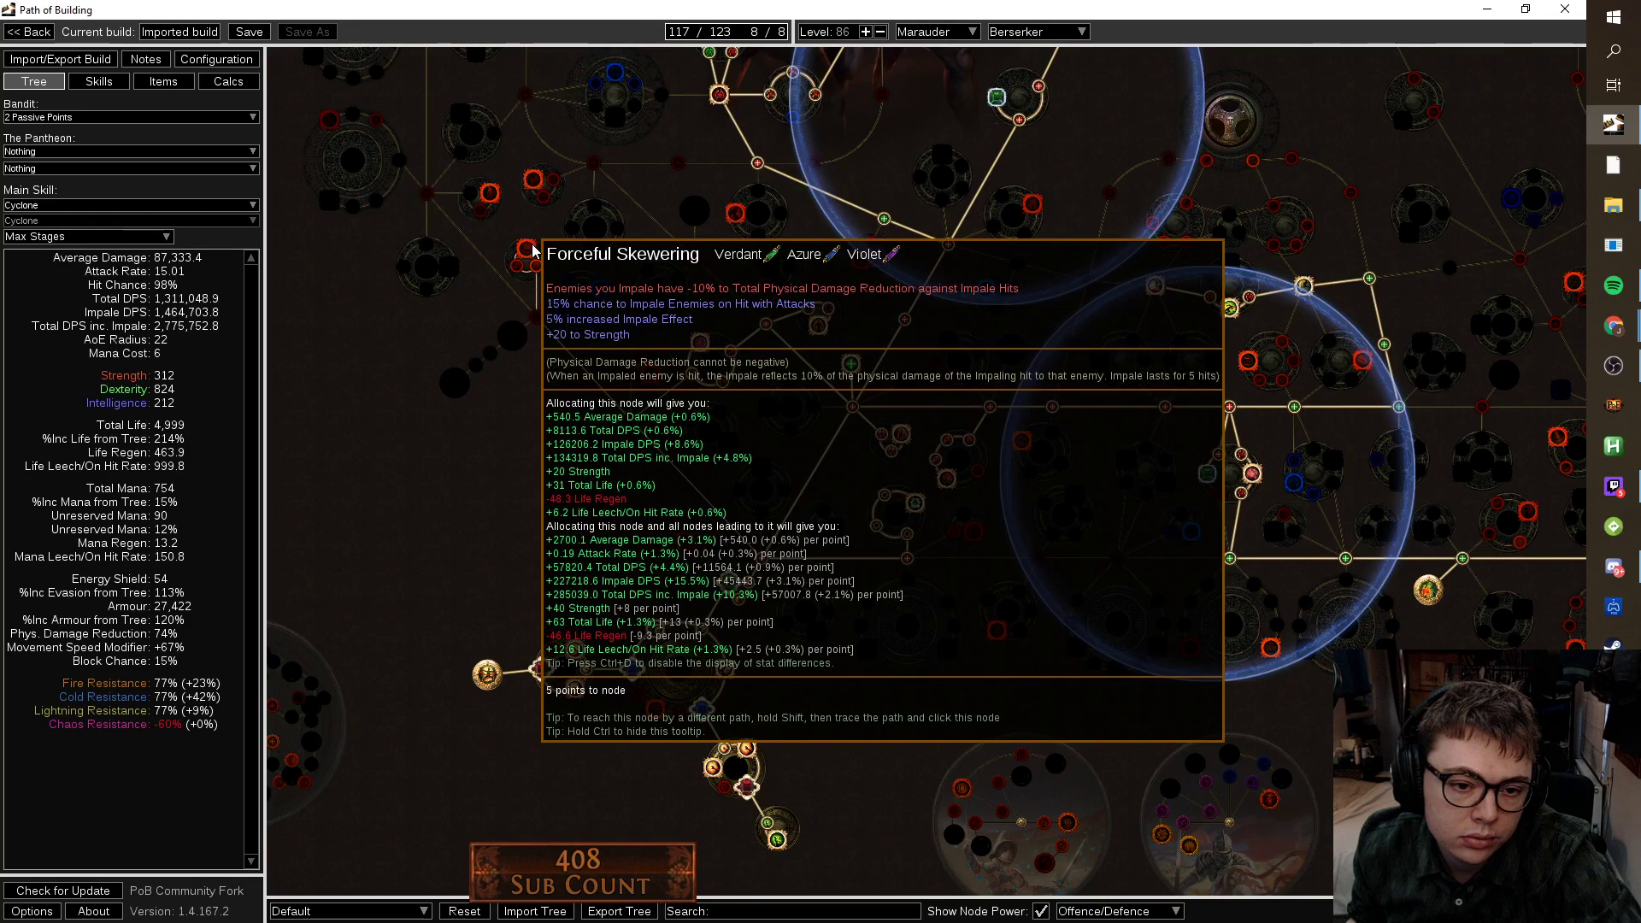
left_click_drag(532, 249, 718, 535)
scroll(625, 416, "up", 1)
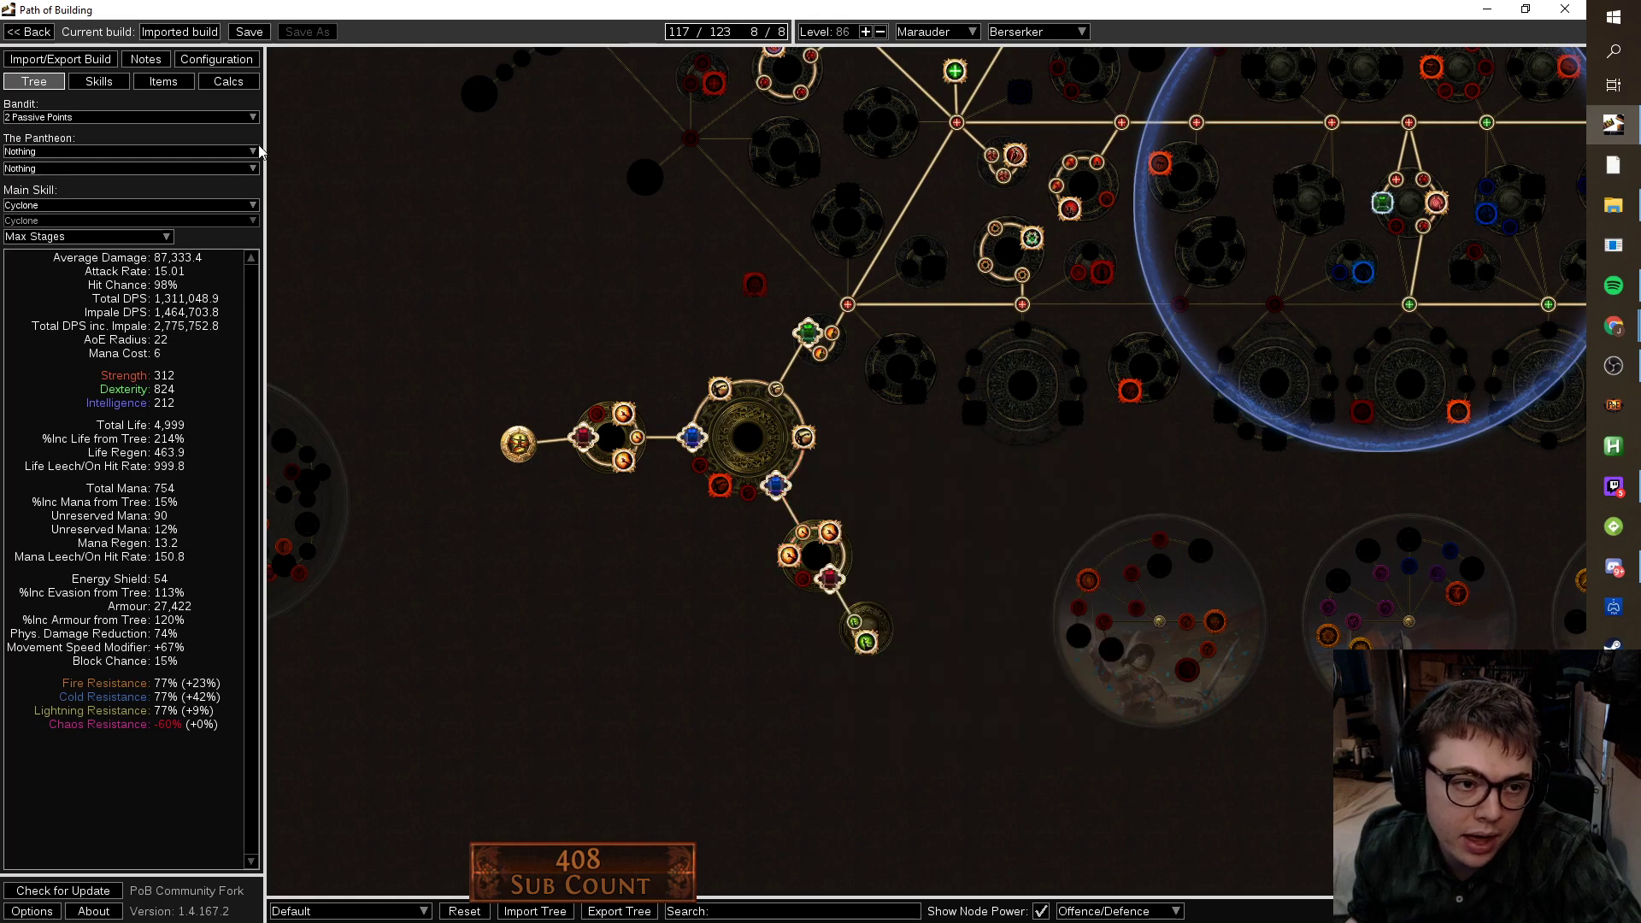
Open the Calcs breakdown and dismiss the Lua error dialog.
left_click(228, 81)
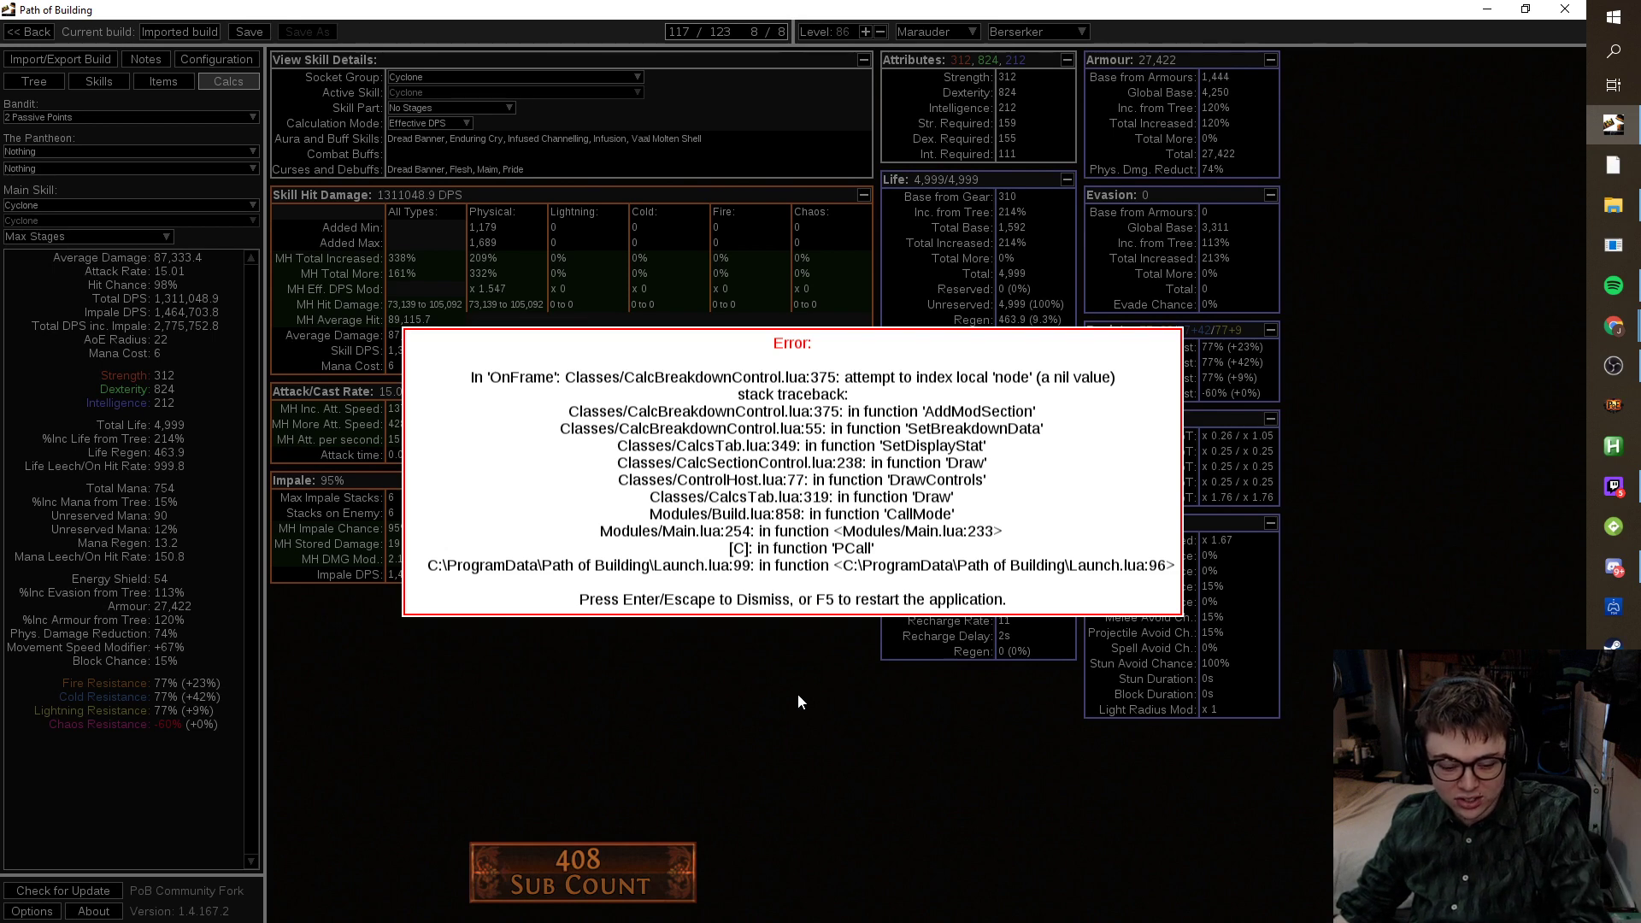
key("Escape")
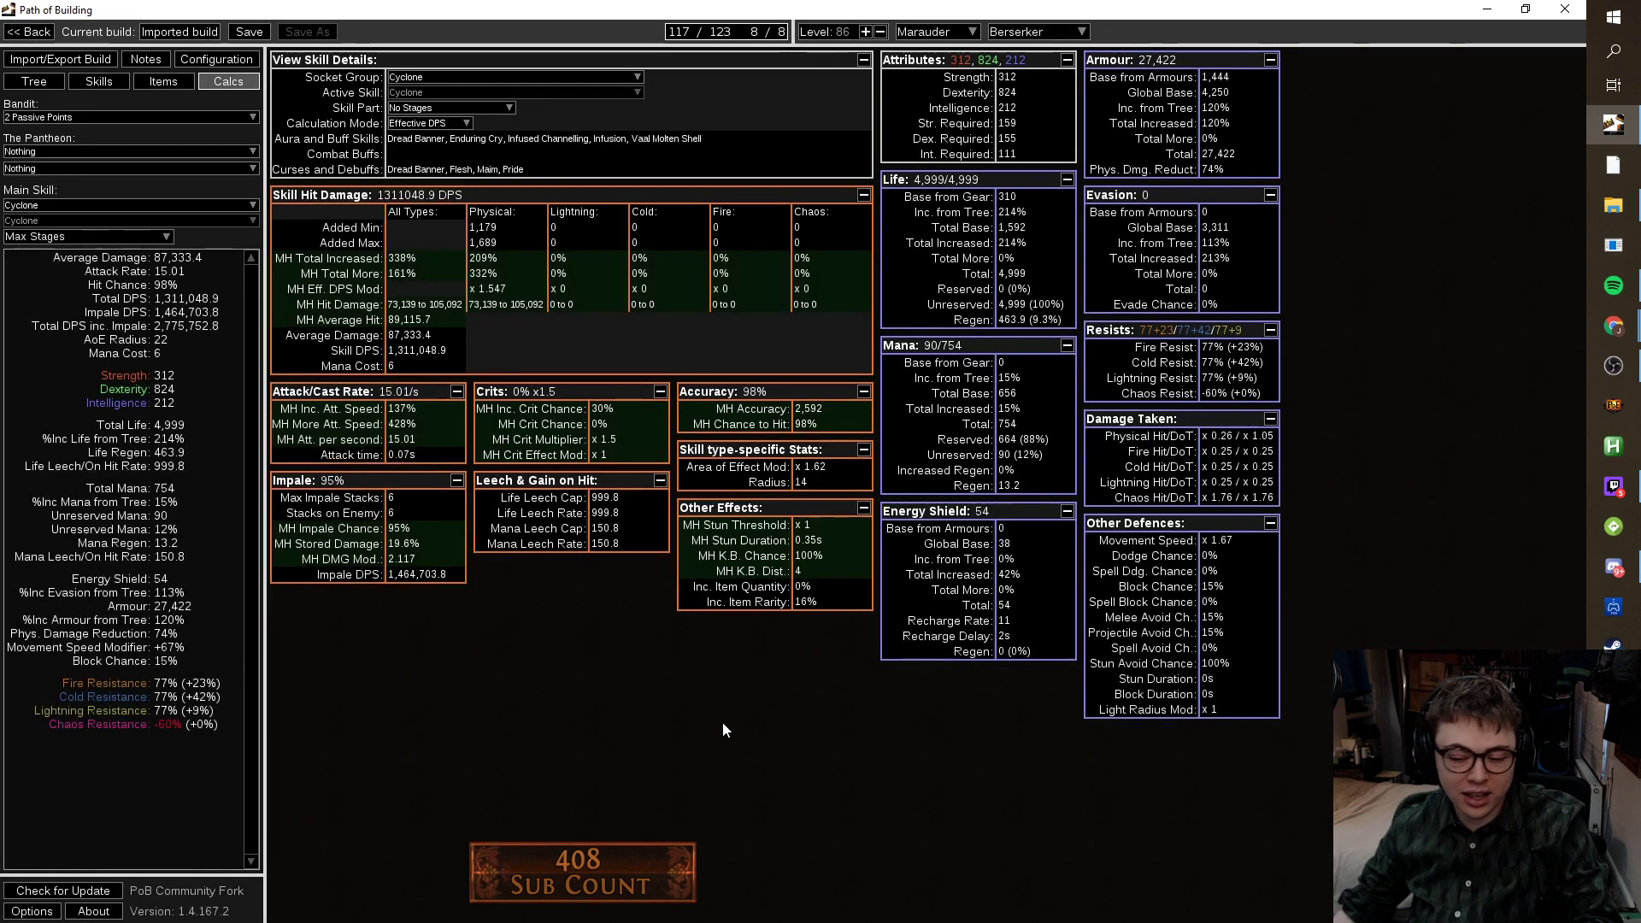
Save the build as a new file under a new build name in Patreon Builds.
left_click(248, 31)
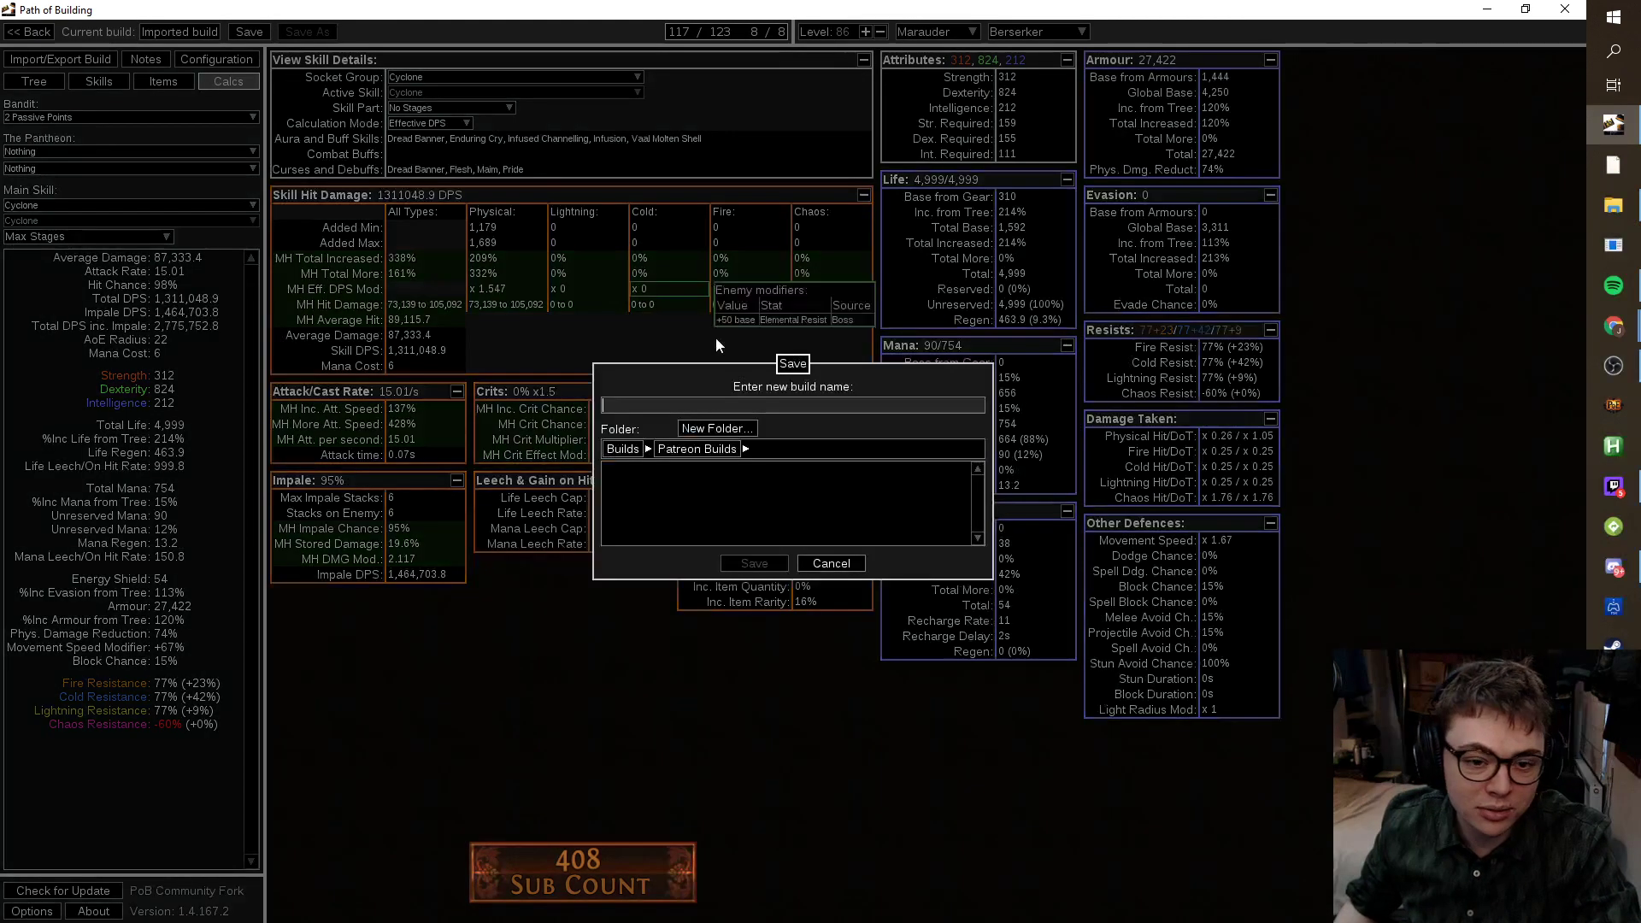
type("Chris ")
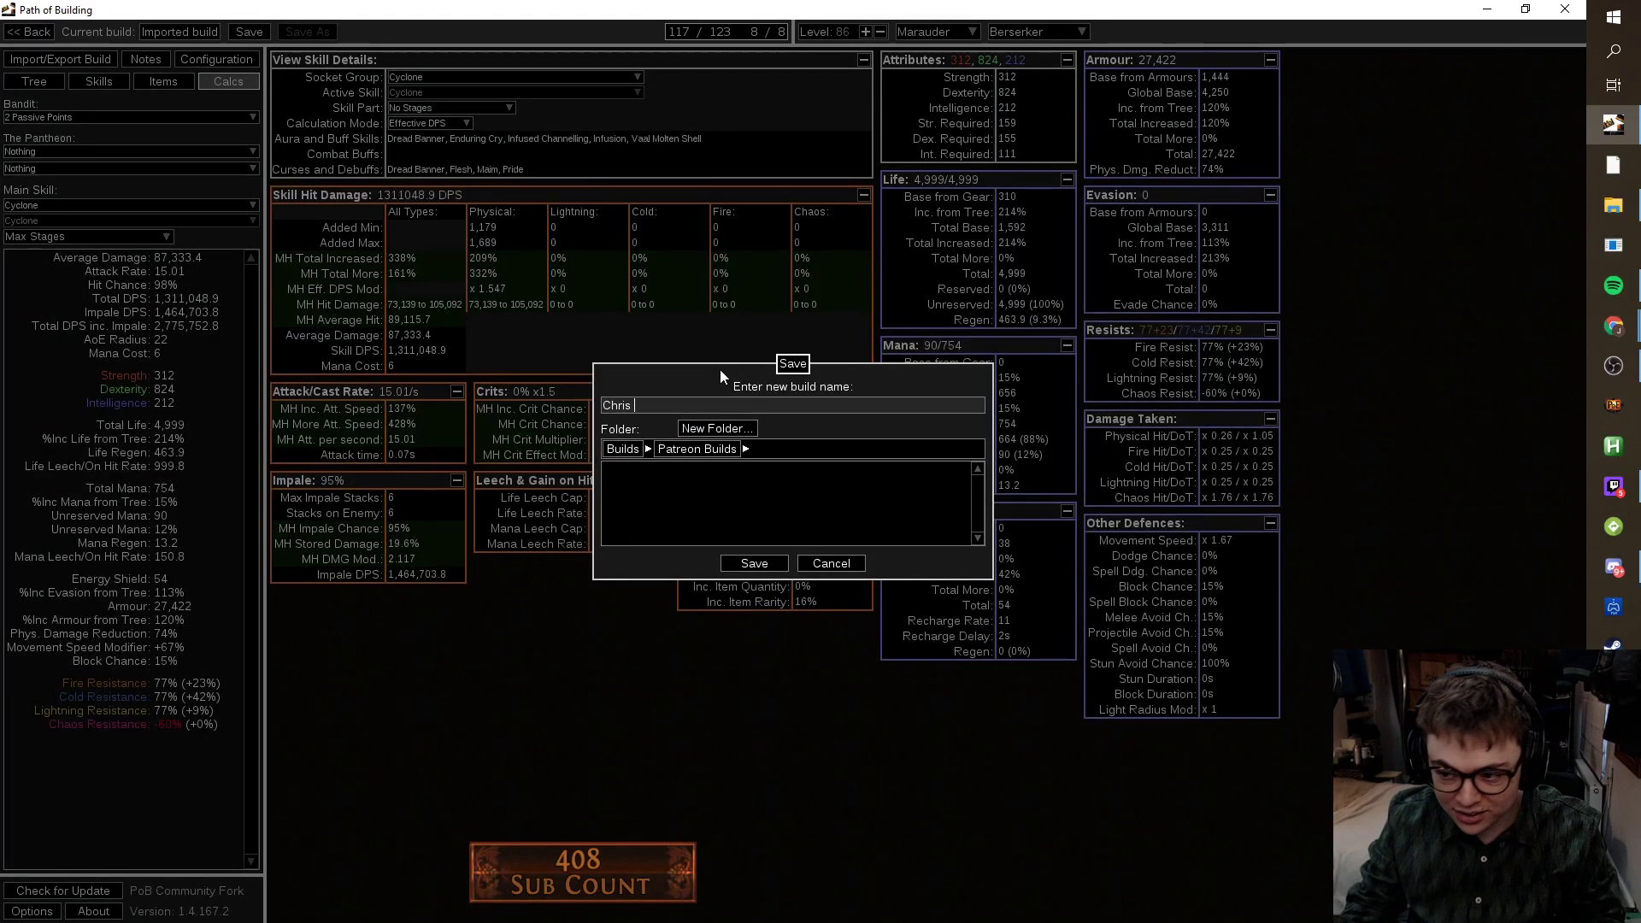
type("PowerFister")
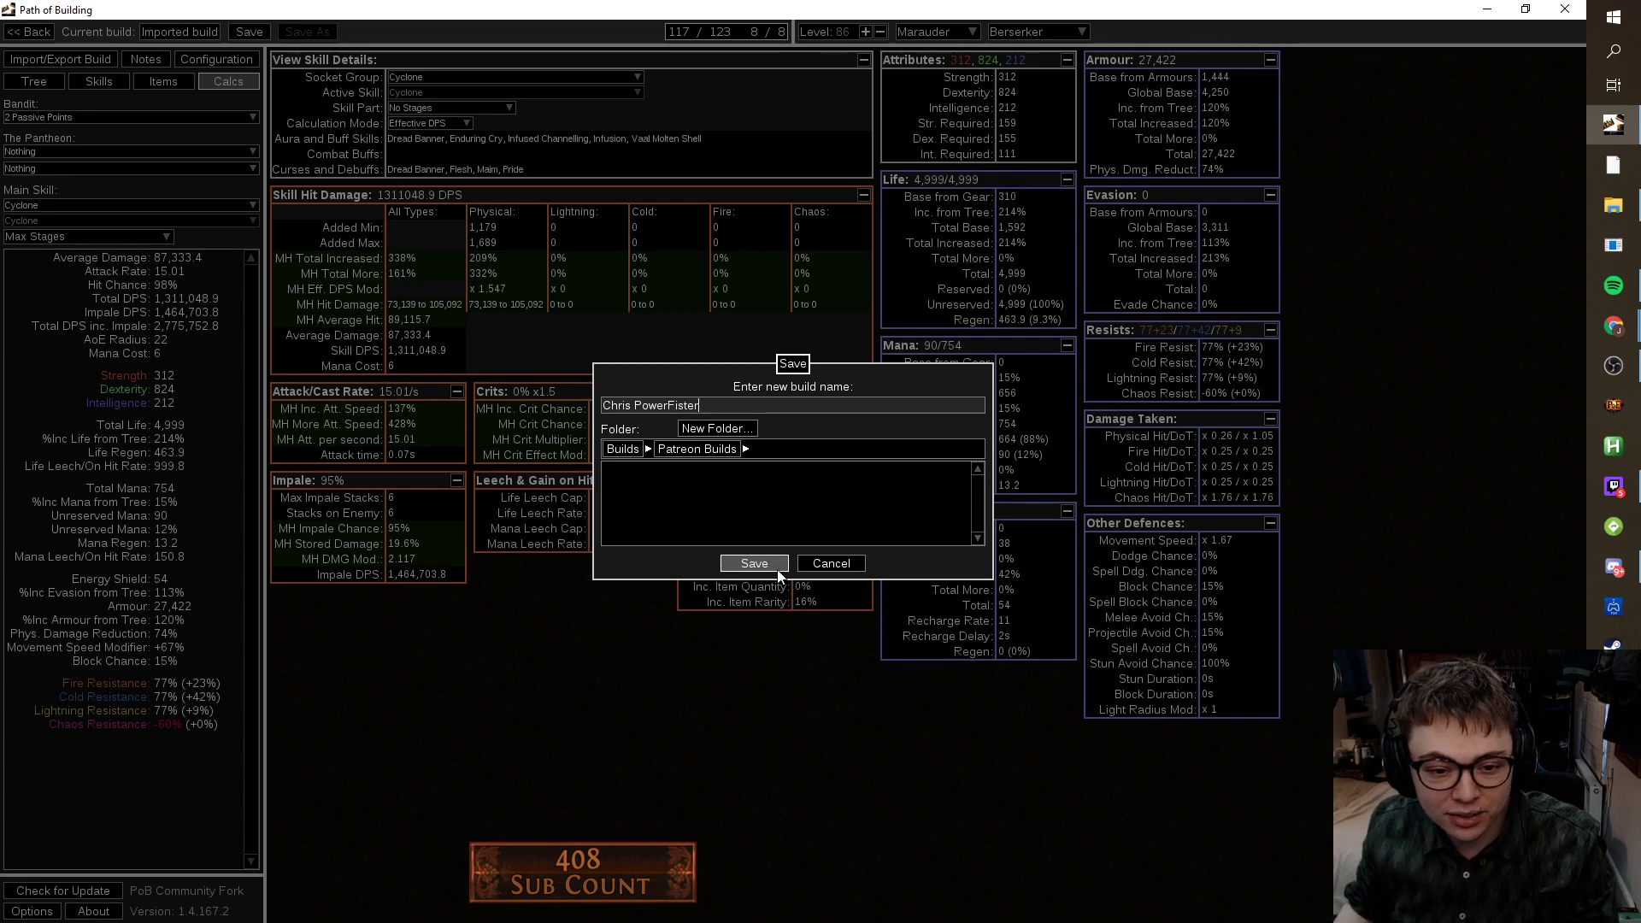
left_click(777, 567)
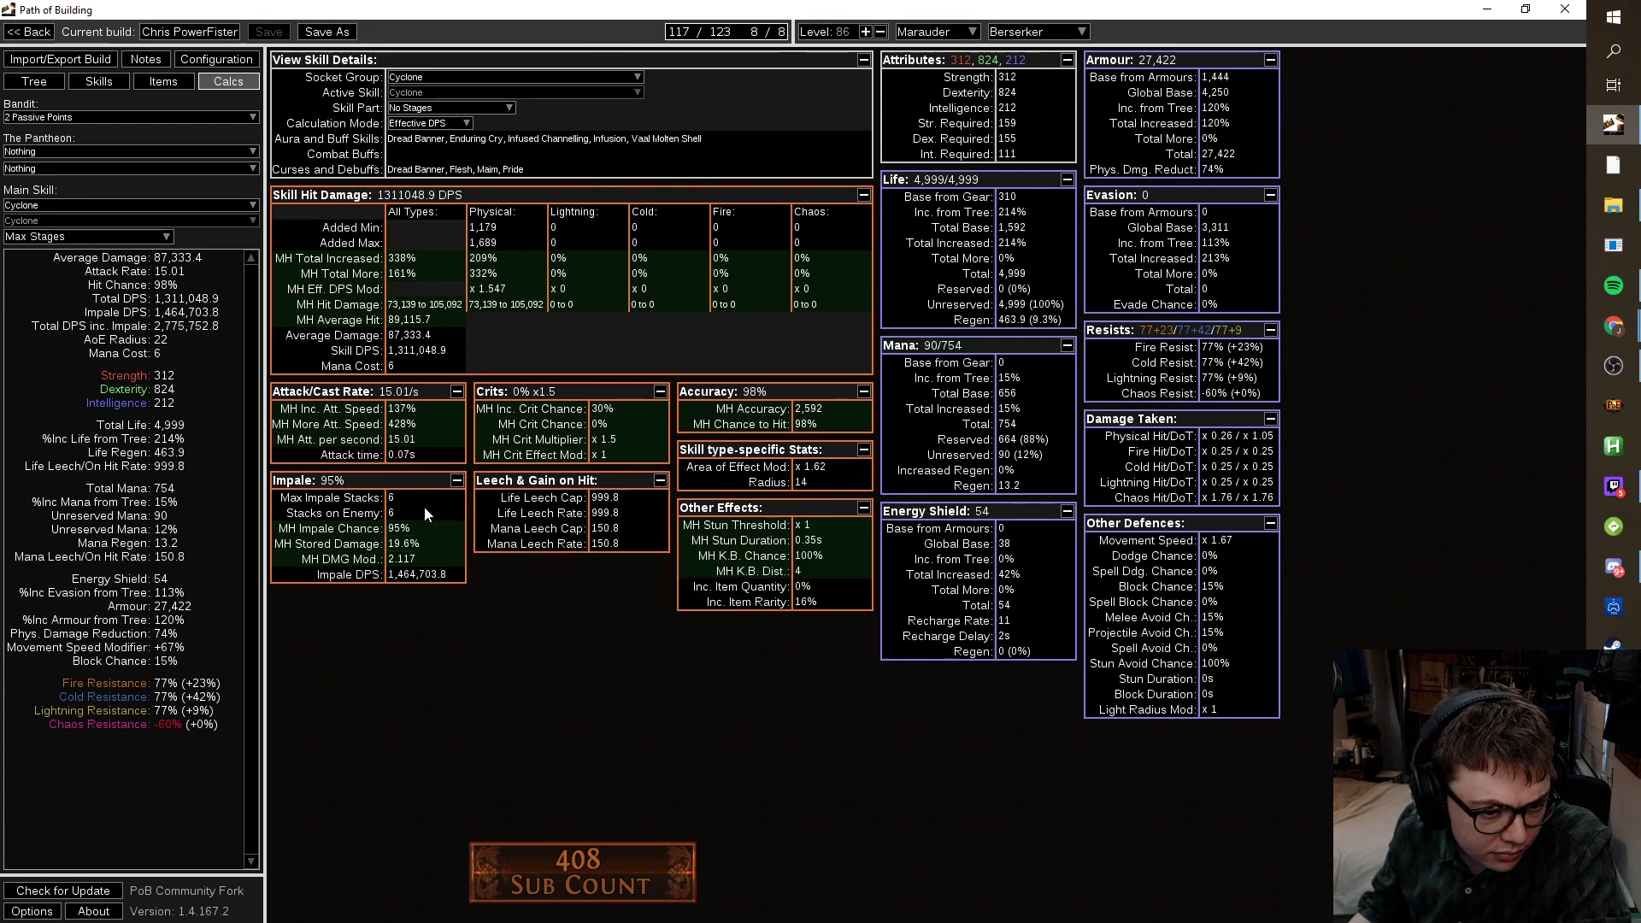
mouse_move(408, 535)
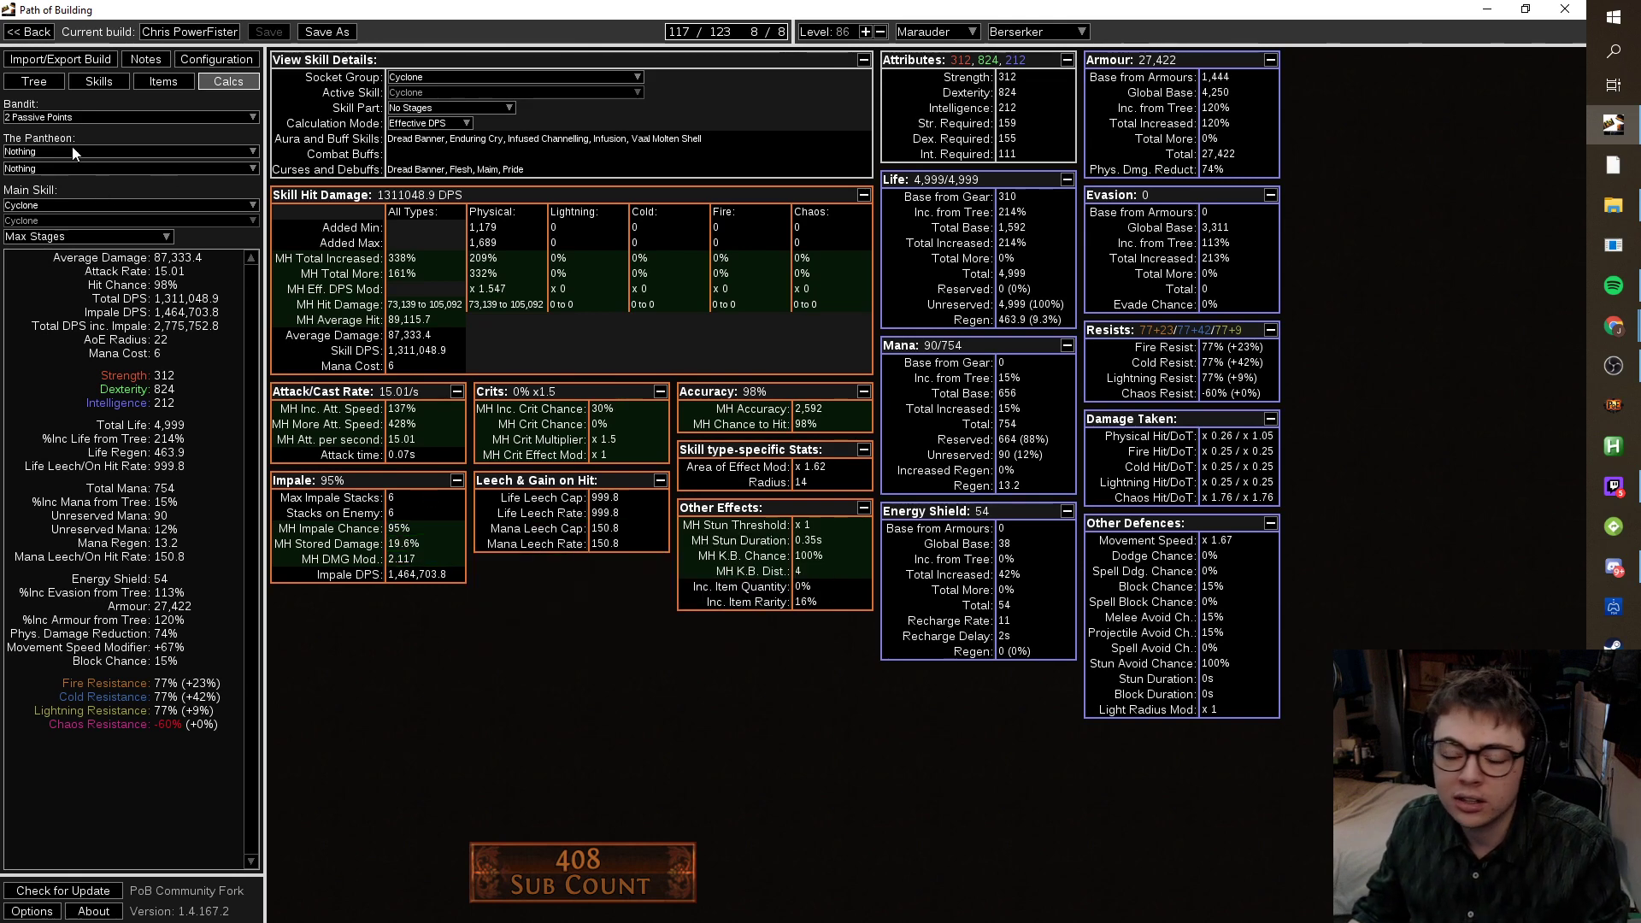
Allocate Impale Chance and unallocate two Impale Effect nodes, leaving 116/123 points spent.
left_click(34, 81)
left_click_drag(865, 503, 659, 741)
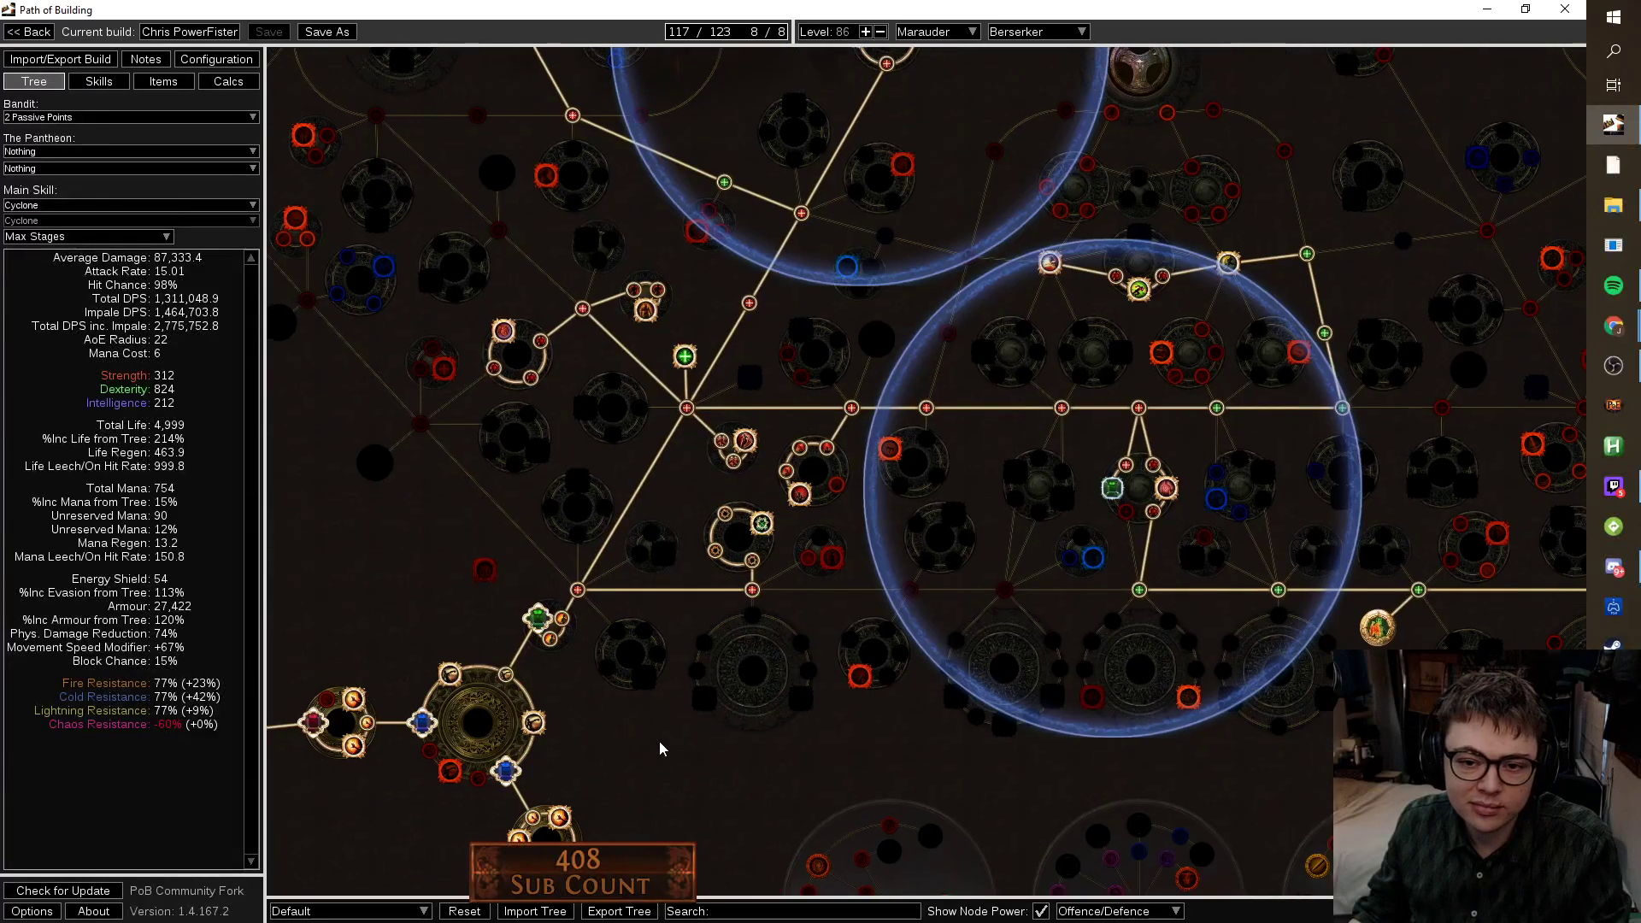
left_click(837, 490)
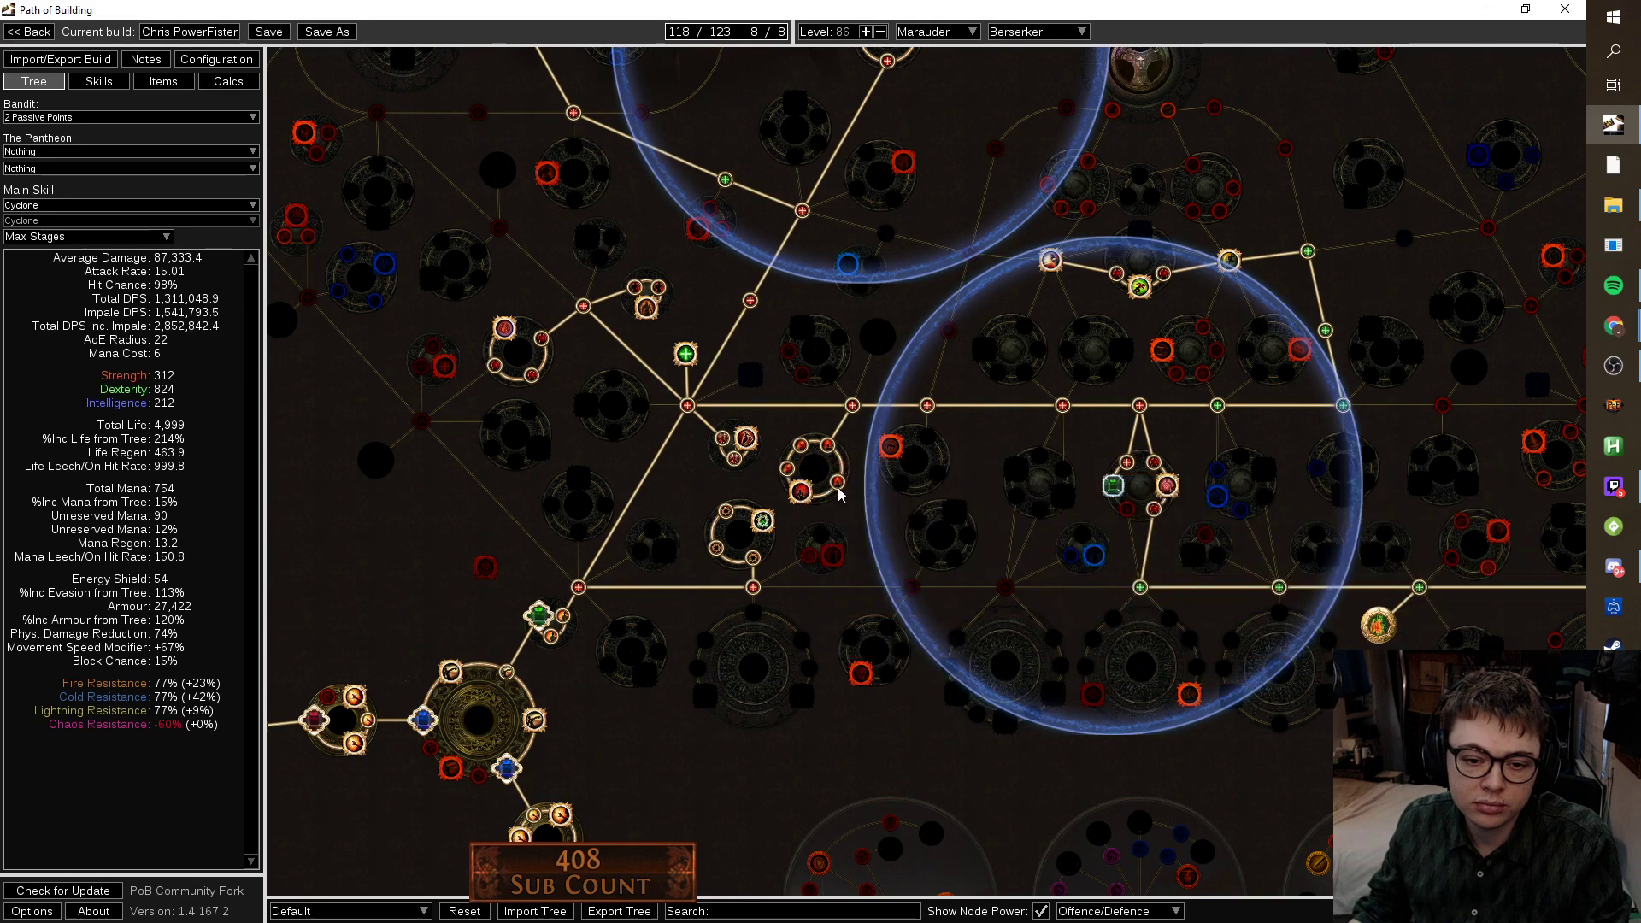
left_click(786, 470)
left_click(796, 452)
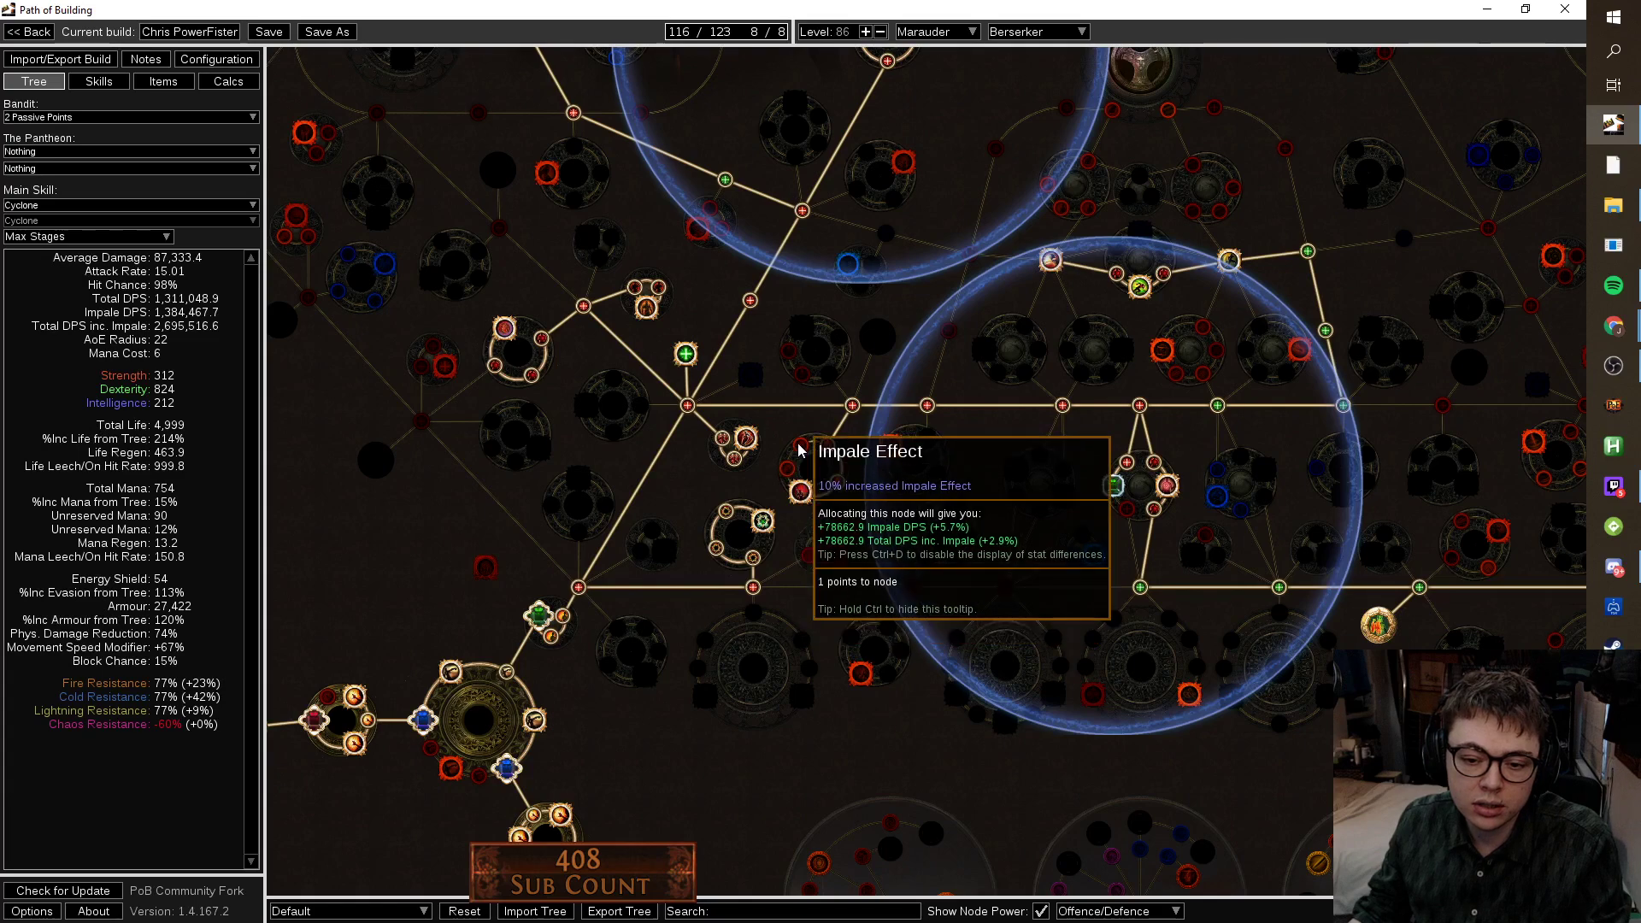
scroll(752, 598, "down", 6)
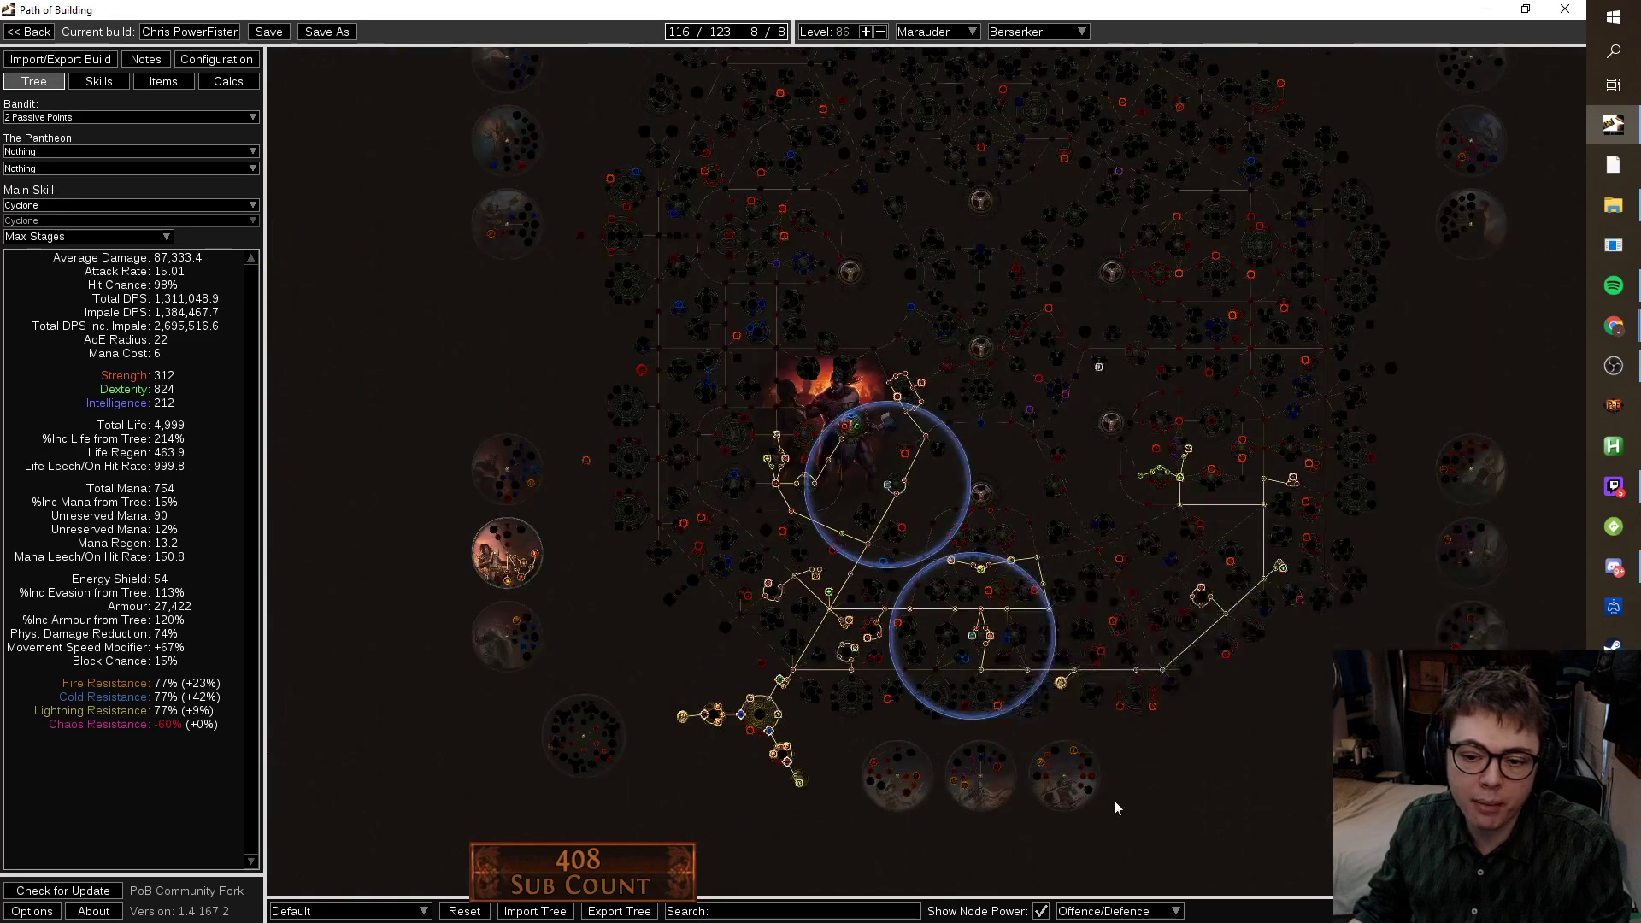
scroll(964, 654, "up", 5)
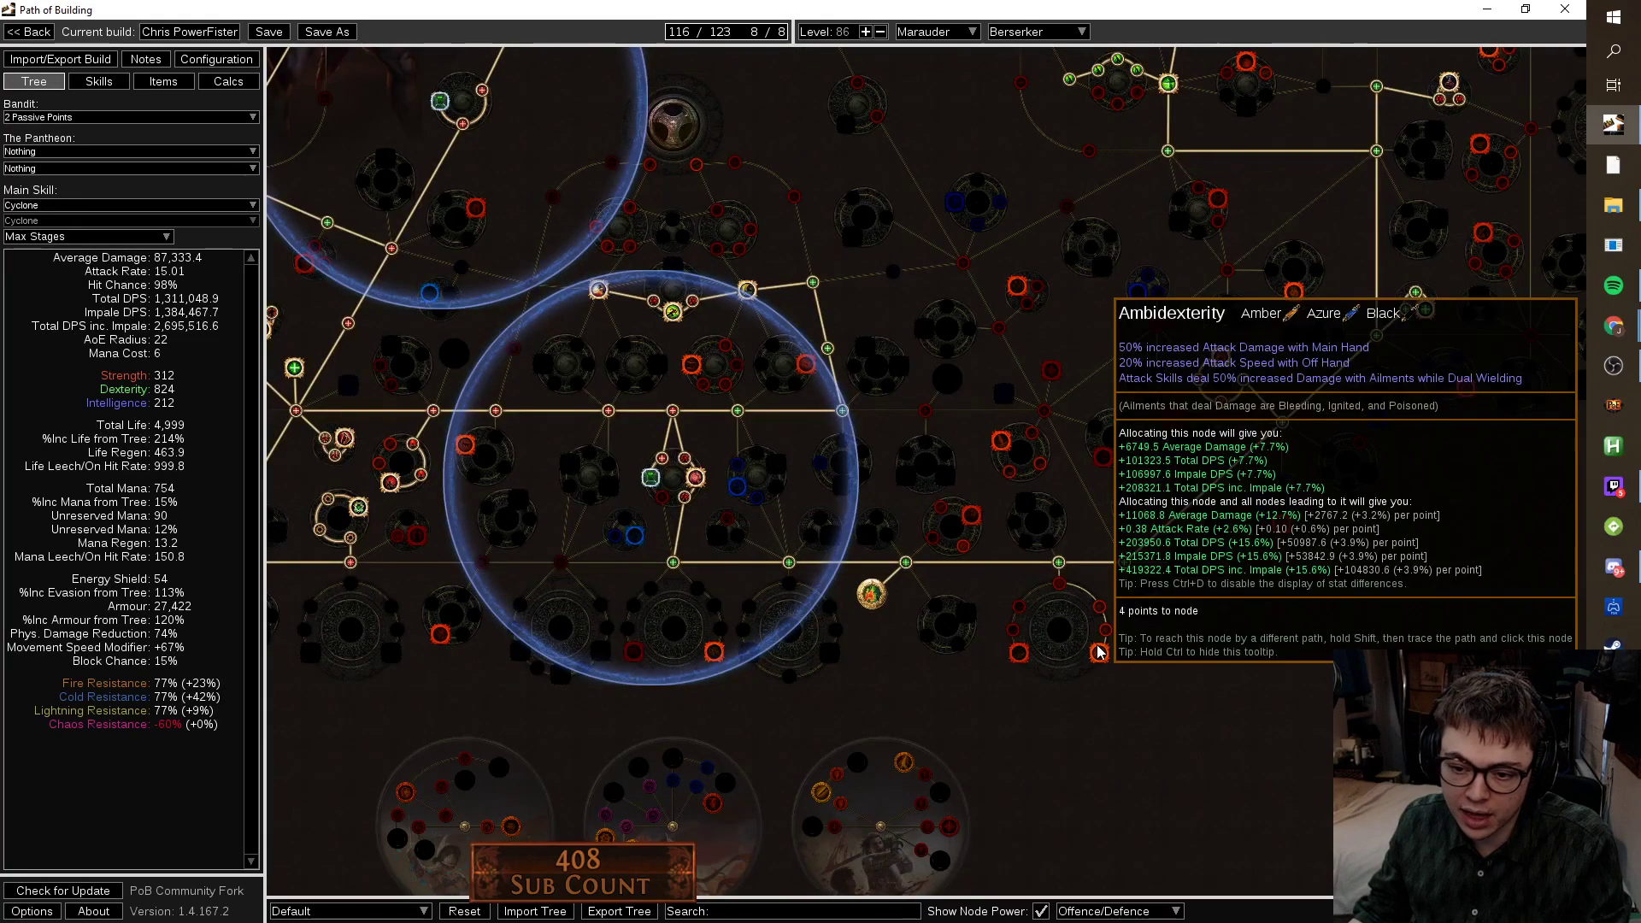
scroll(850, 679, "down", 3)
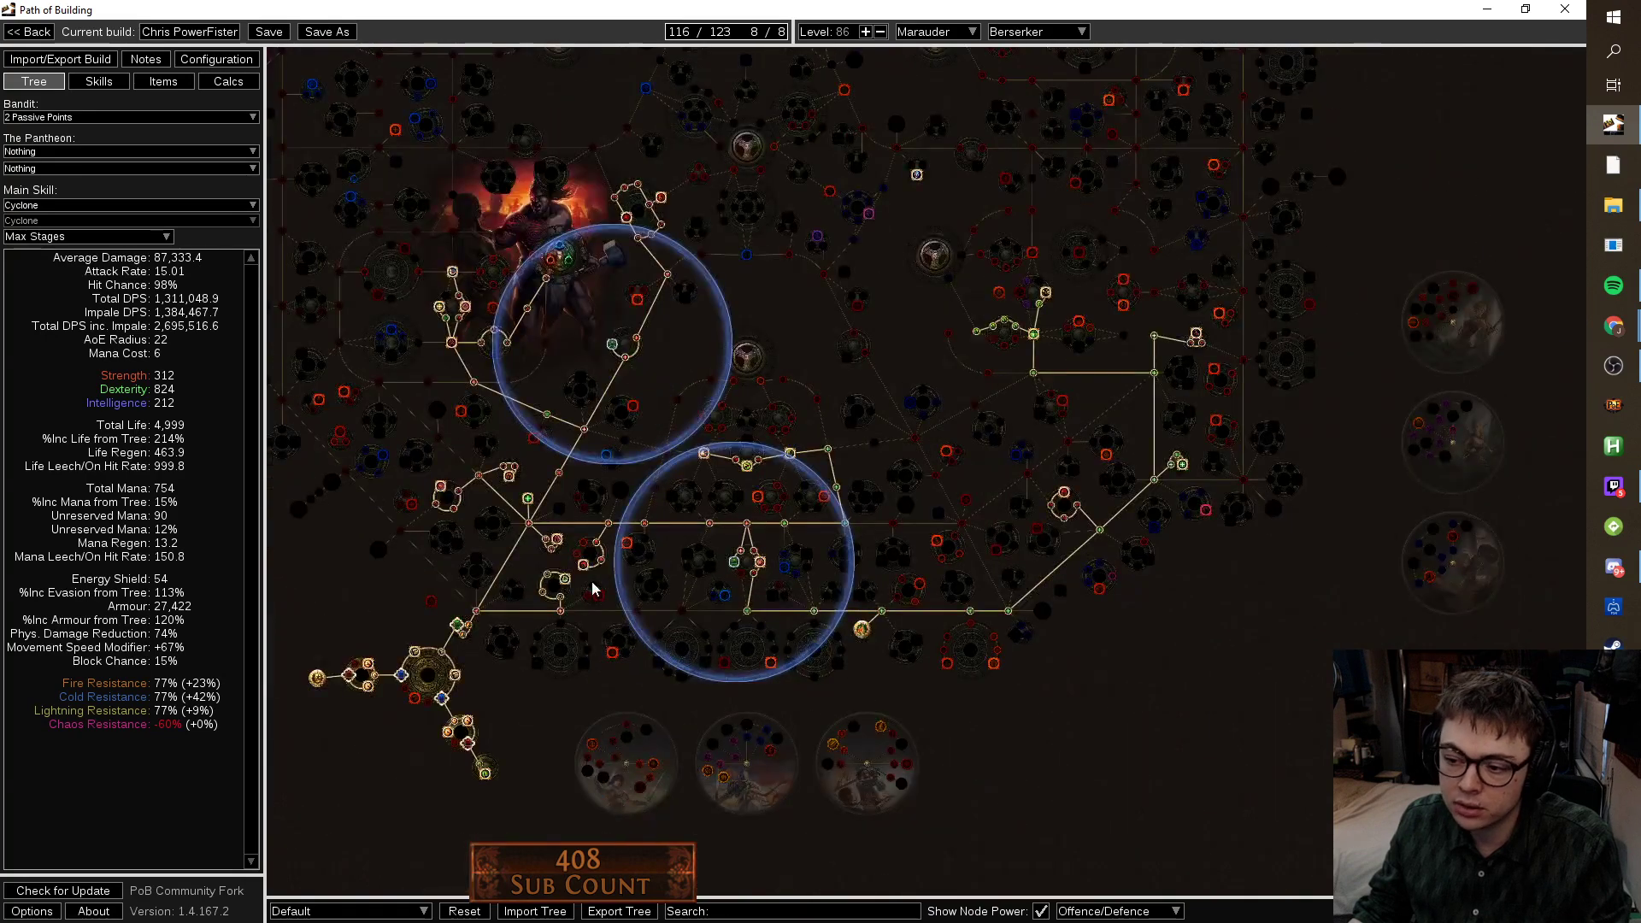
Set Pride, Maim, Dread Banner and Flesh and Stone to level 20, Dread Banner at quality 20.
left_click(98, 81)
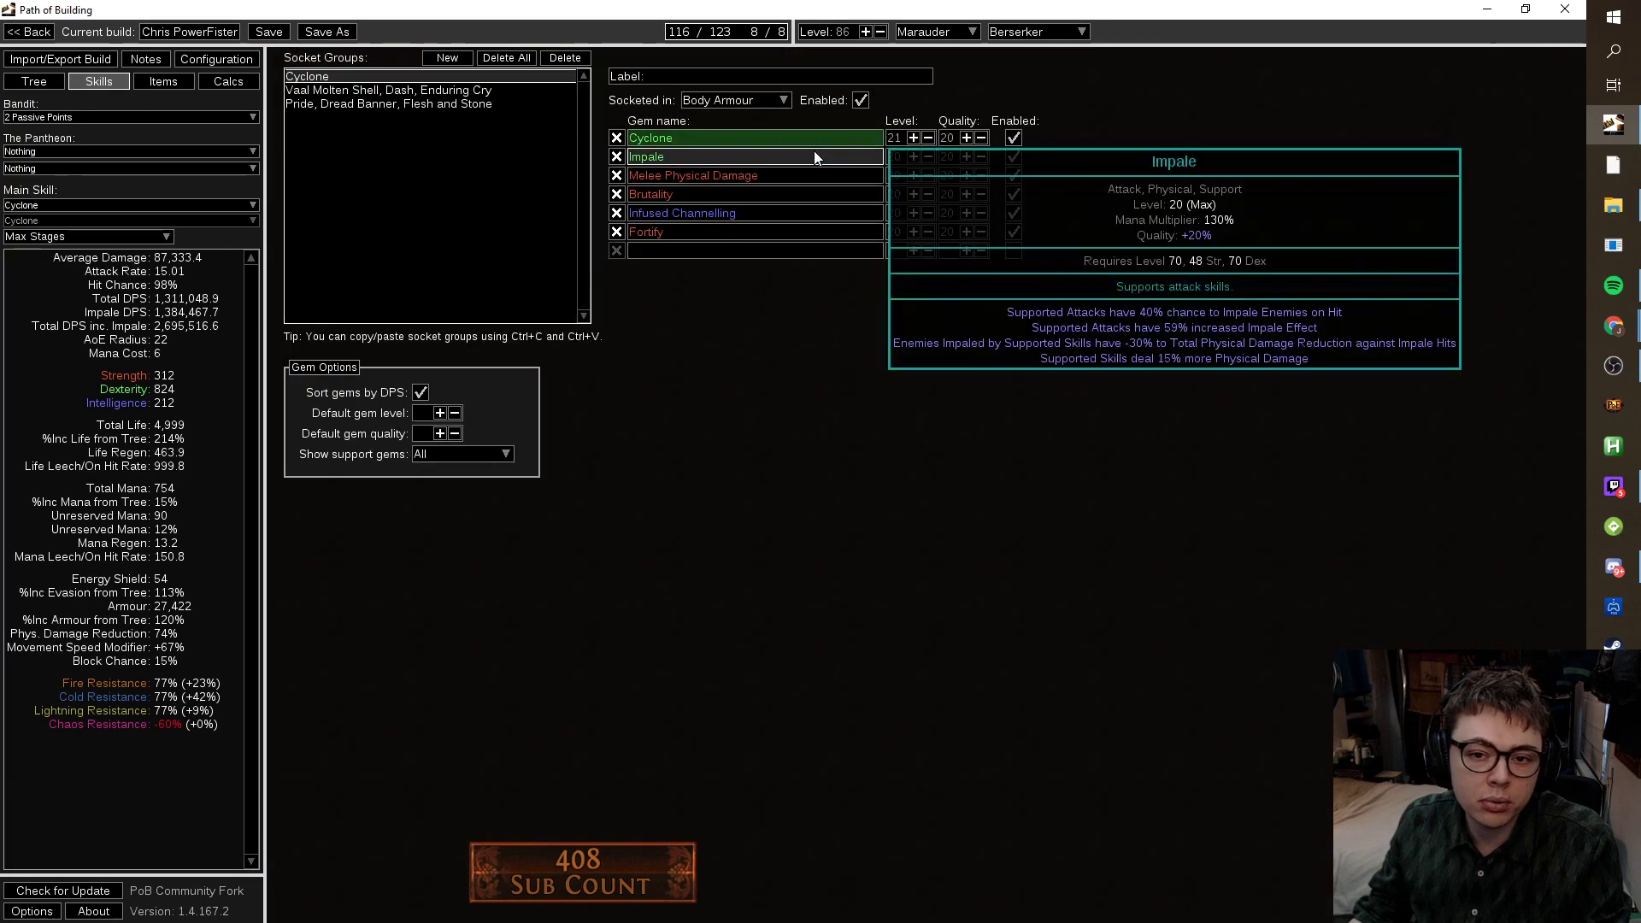
left_click(351, 103)
left_click(913, 194)
left_click(912, 194)
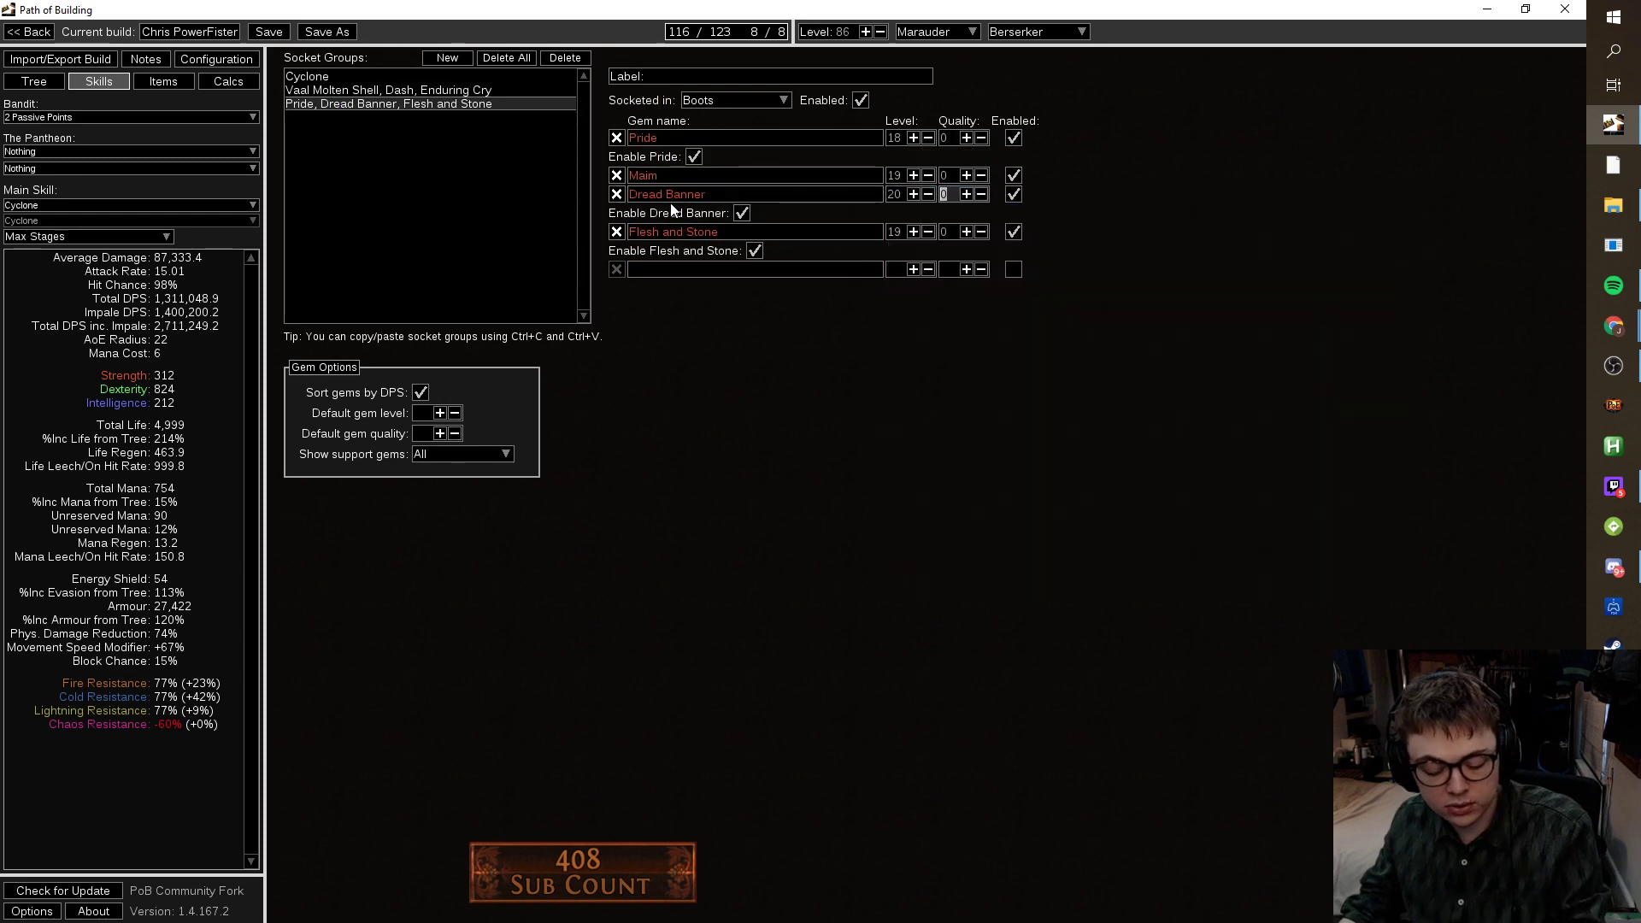
type("20")
left_click(914, 175)
left_click(913, 138)
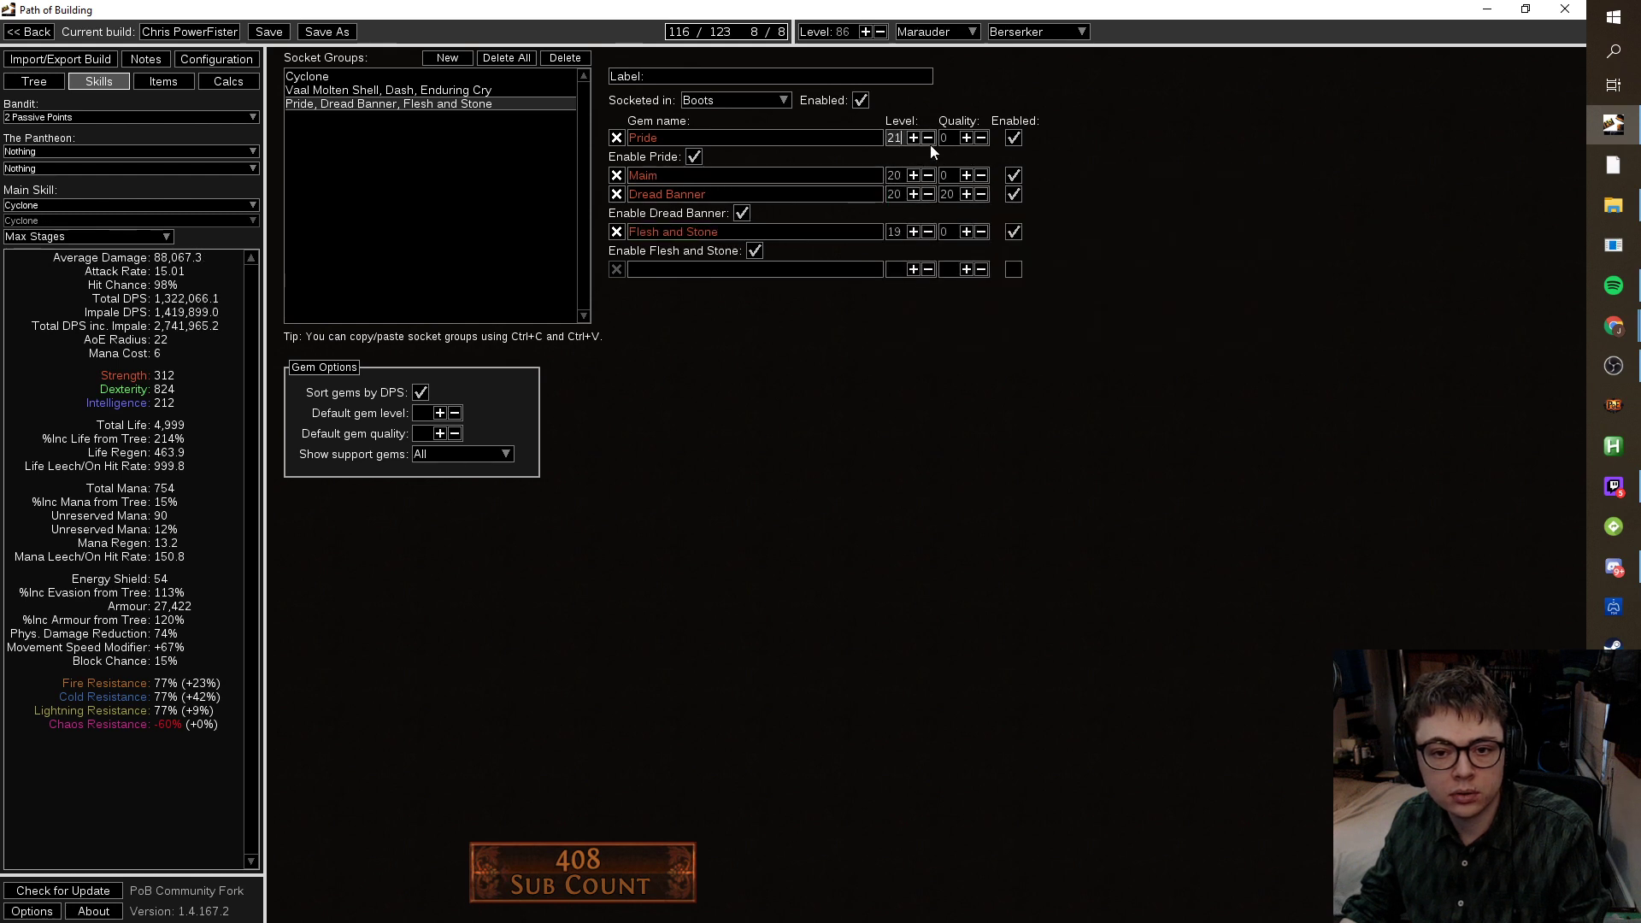
left_click(928, 138)
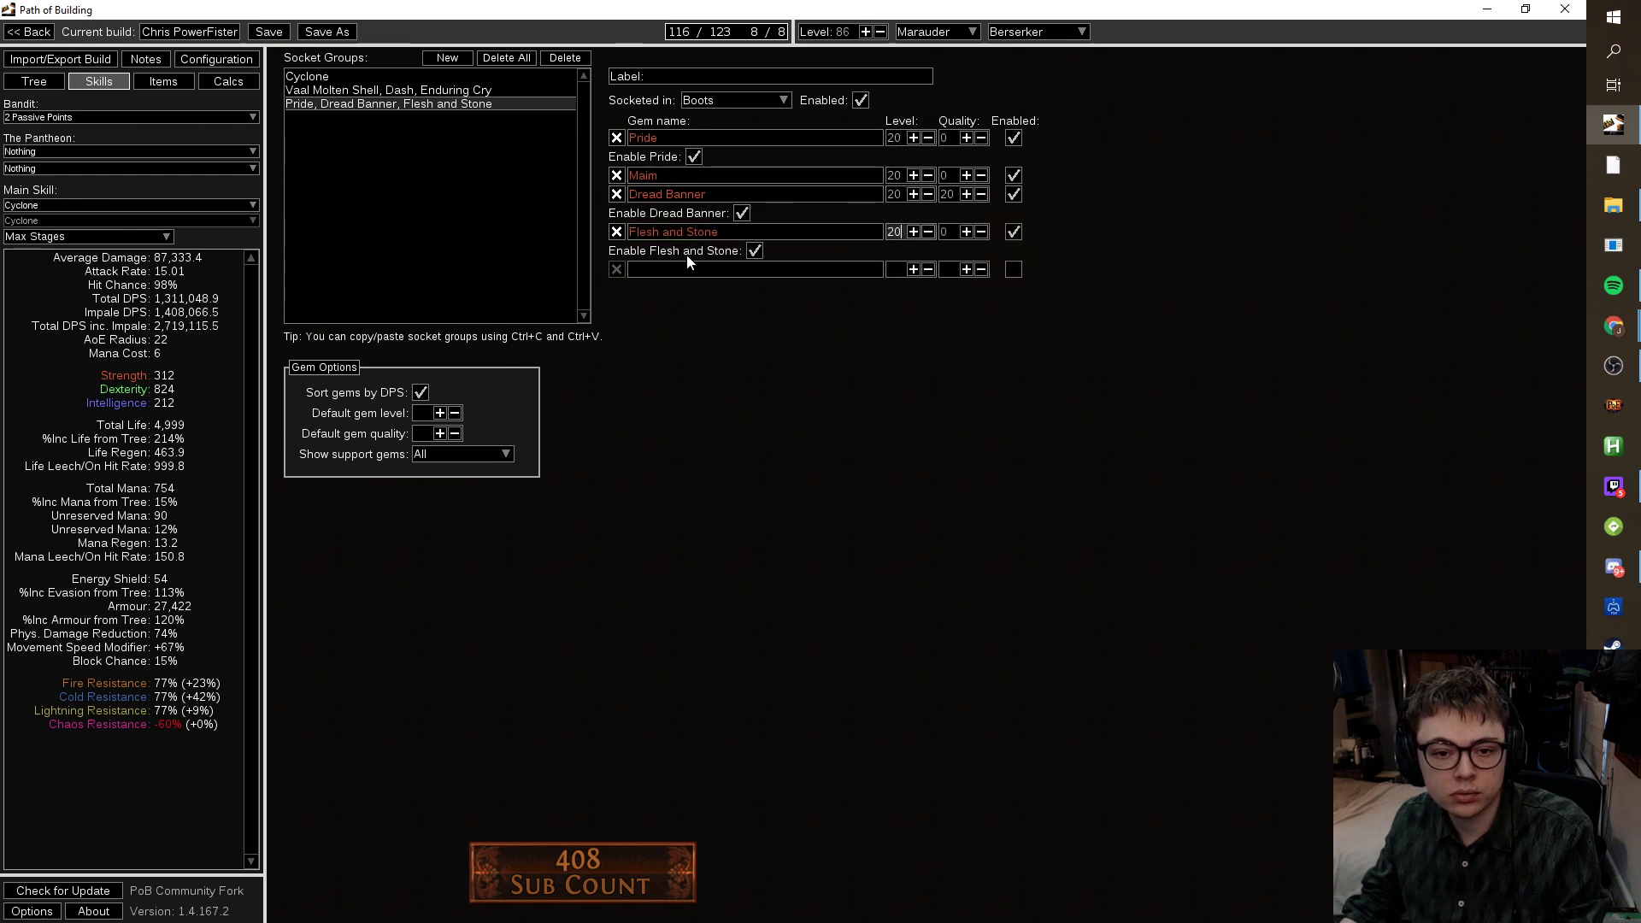
left_click(228, 85)
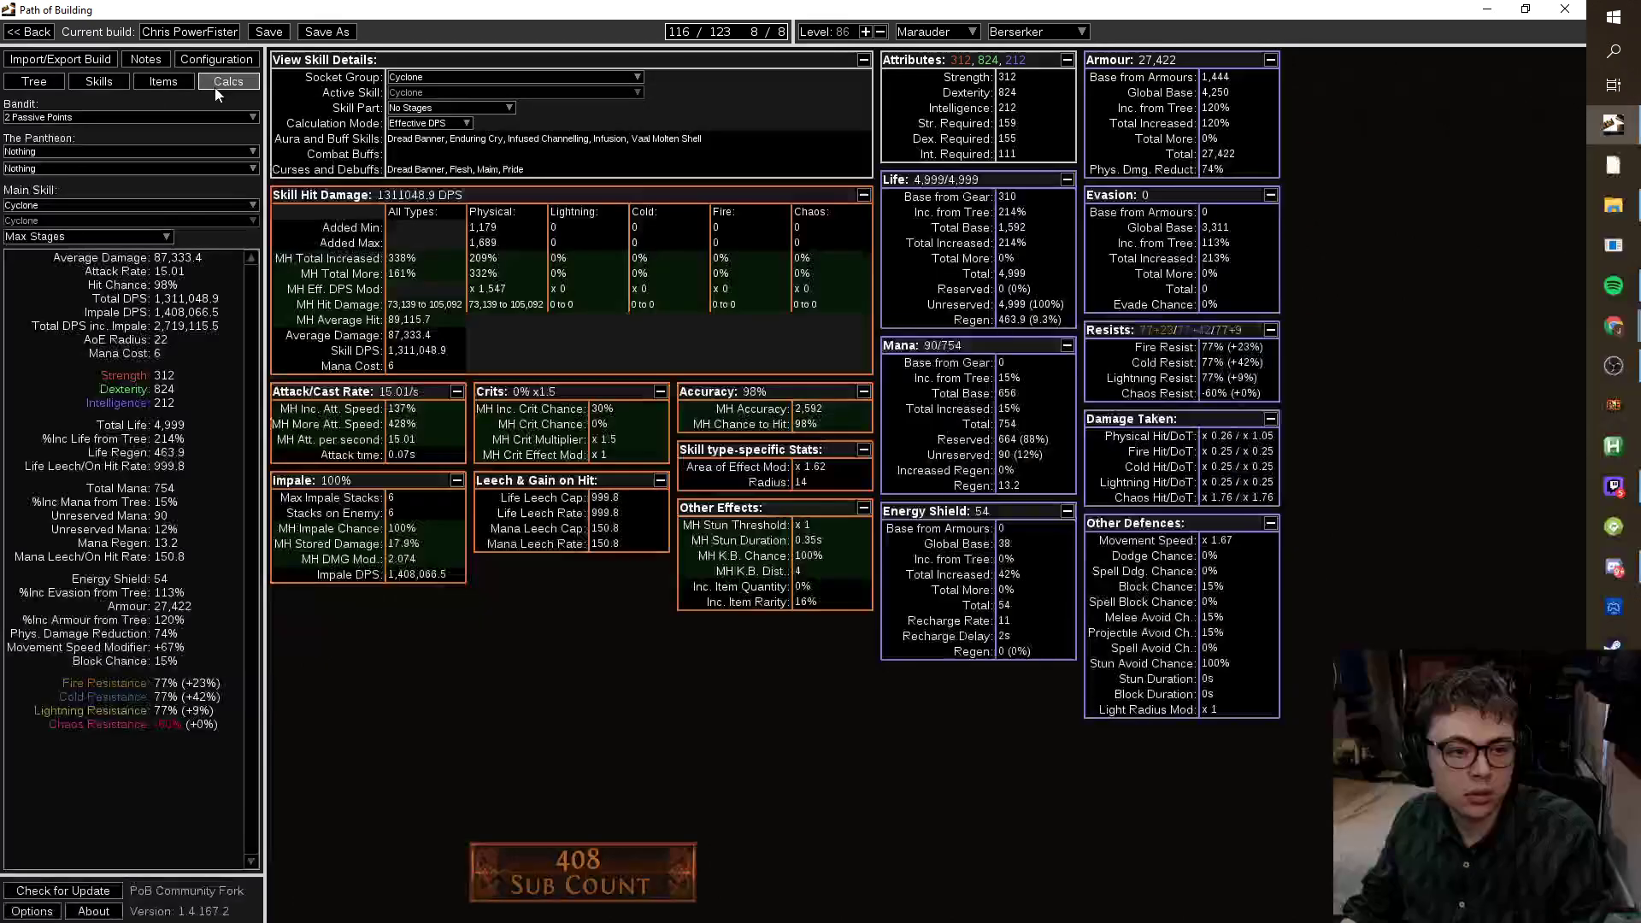
On the passive tree, allocate the Impale Effect node and its neighbour, and drop Impale Chance.
left_click(39, 84)
scroll(598, 536, "up", 2)
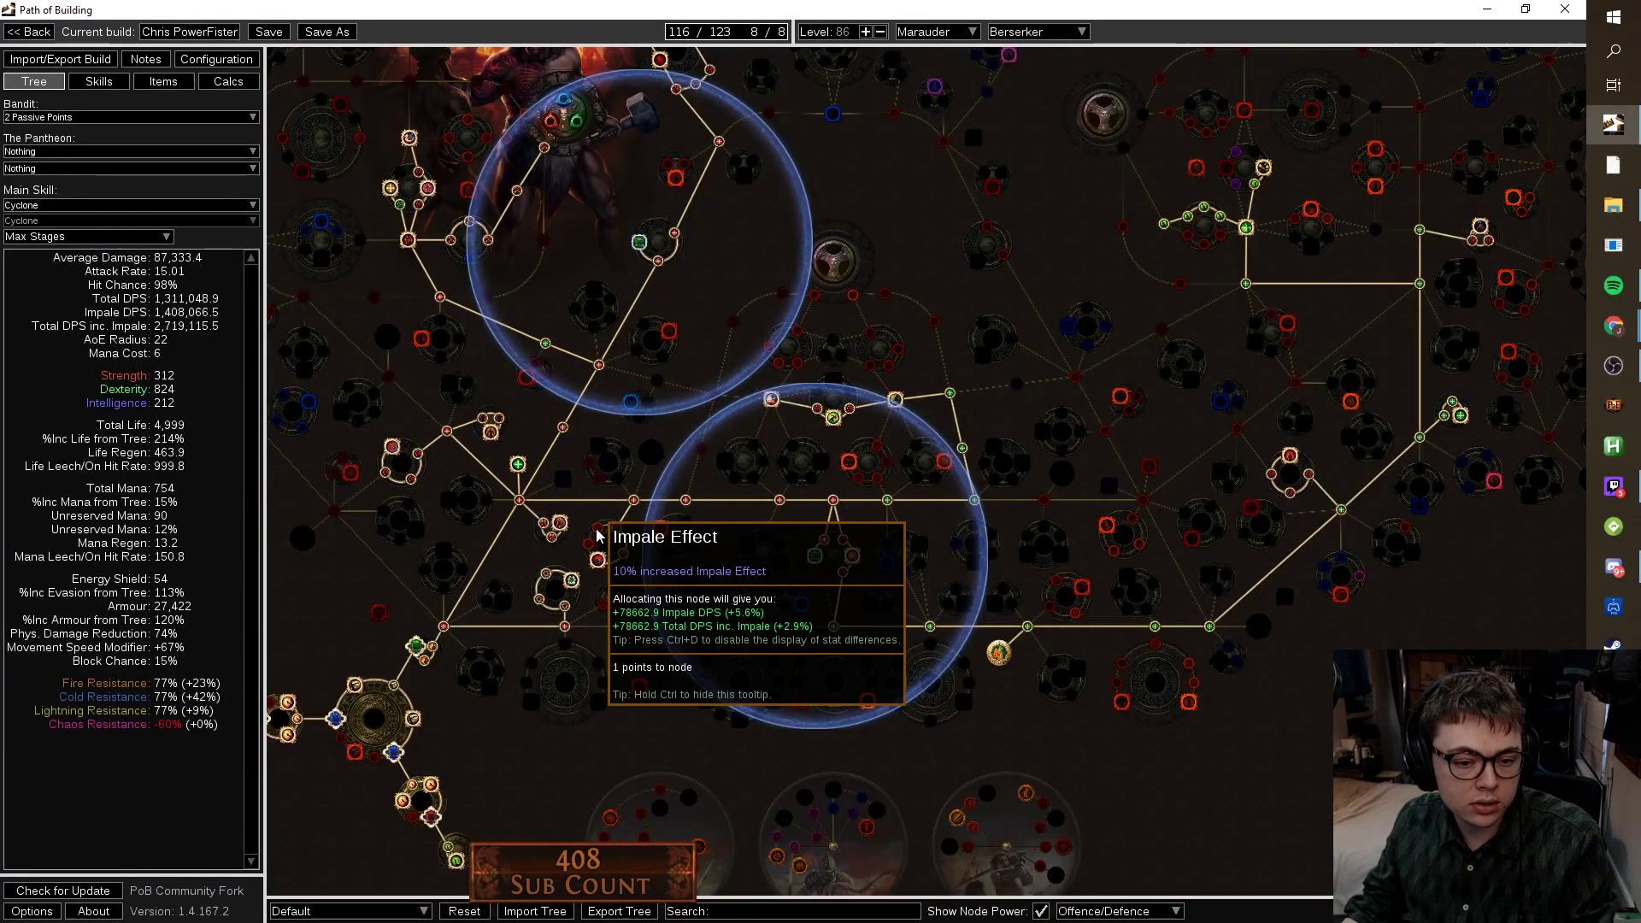
left_click(598, 536)
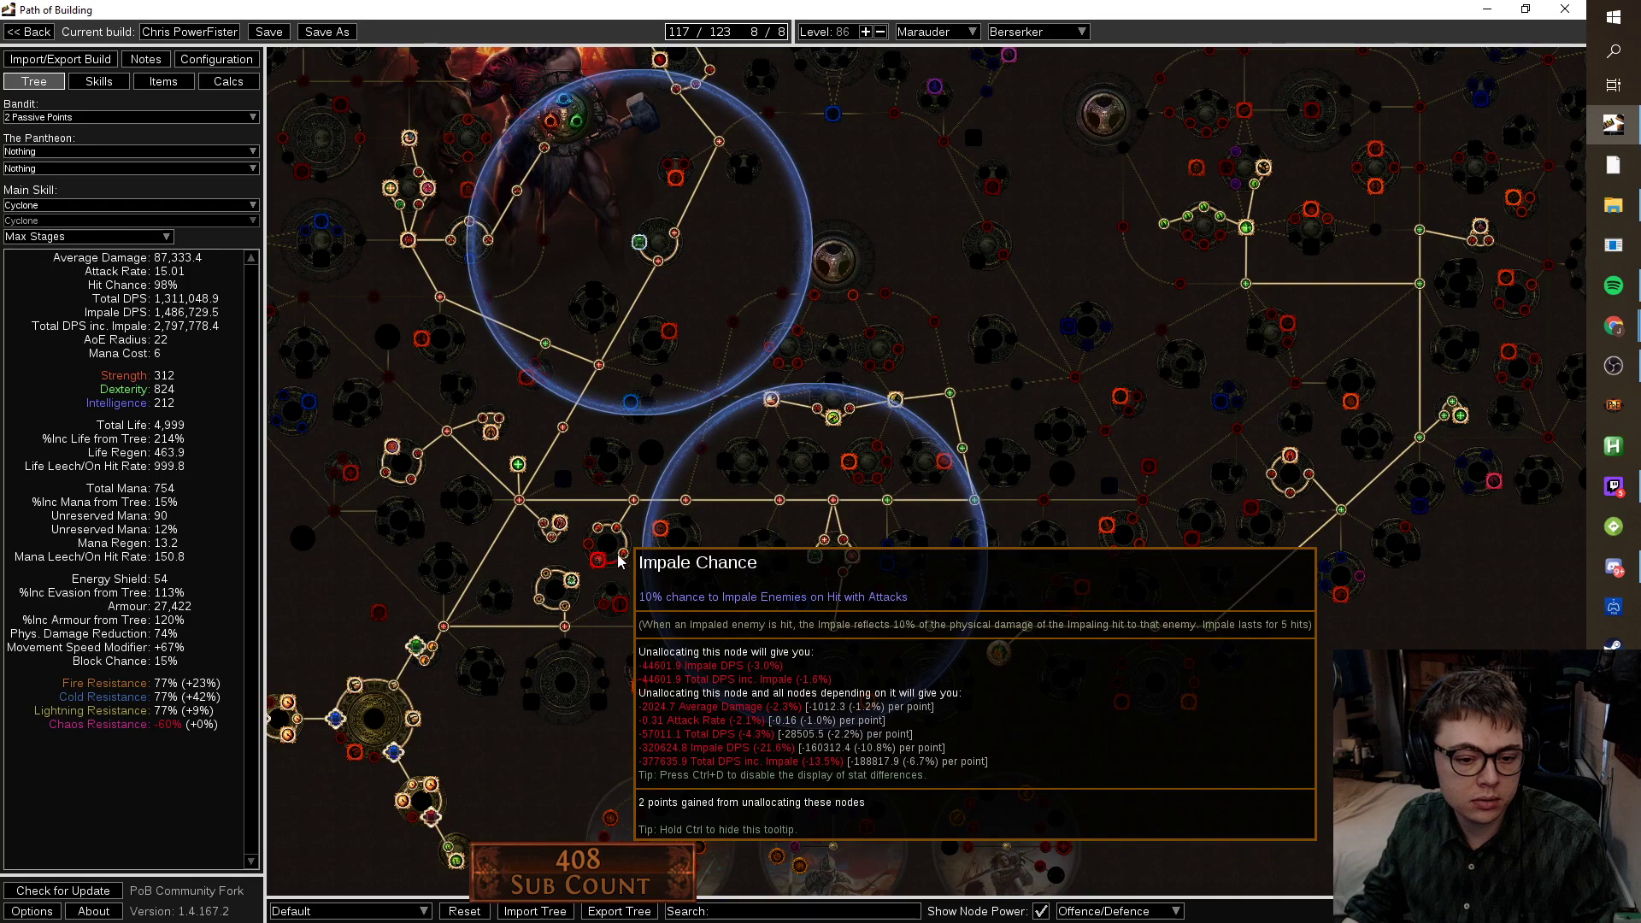
left_click(588, 545)
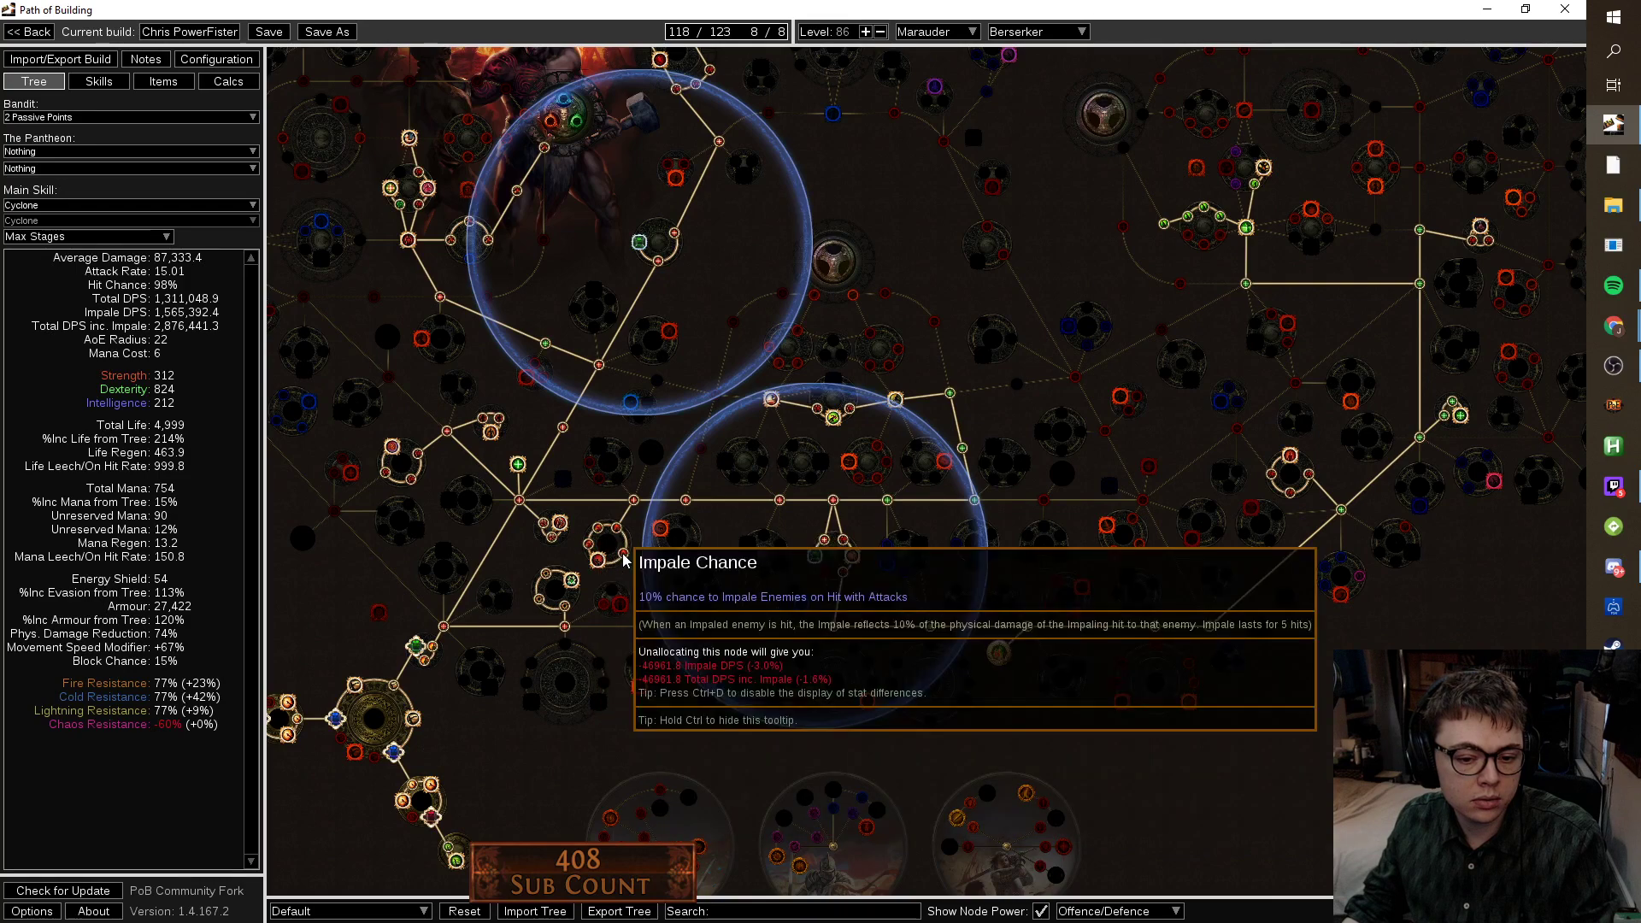
left_click(624, 560)
Compare the impale numbers in Calcs, then unallocate both impale nodes to return to 116 points.
left_click(228, 81)
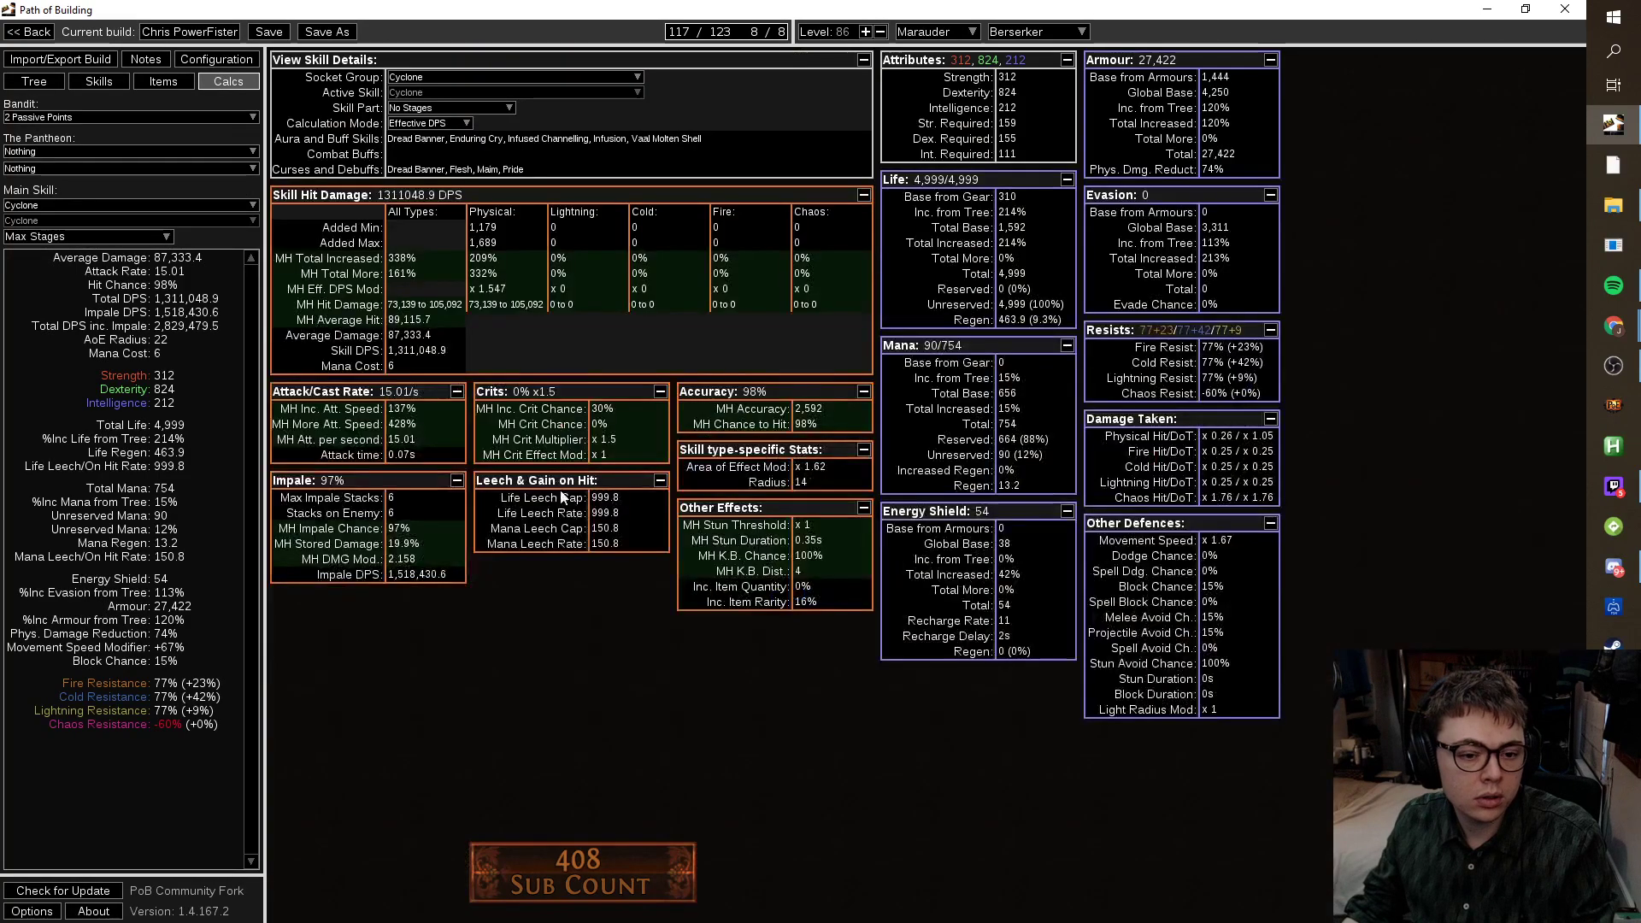
mouse_move(409, 505)
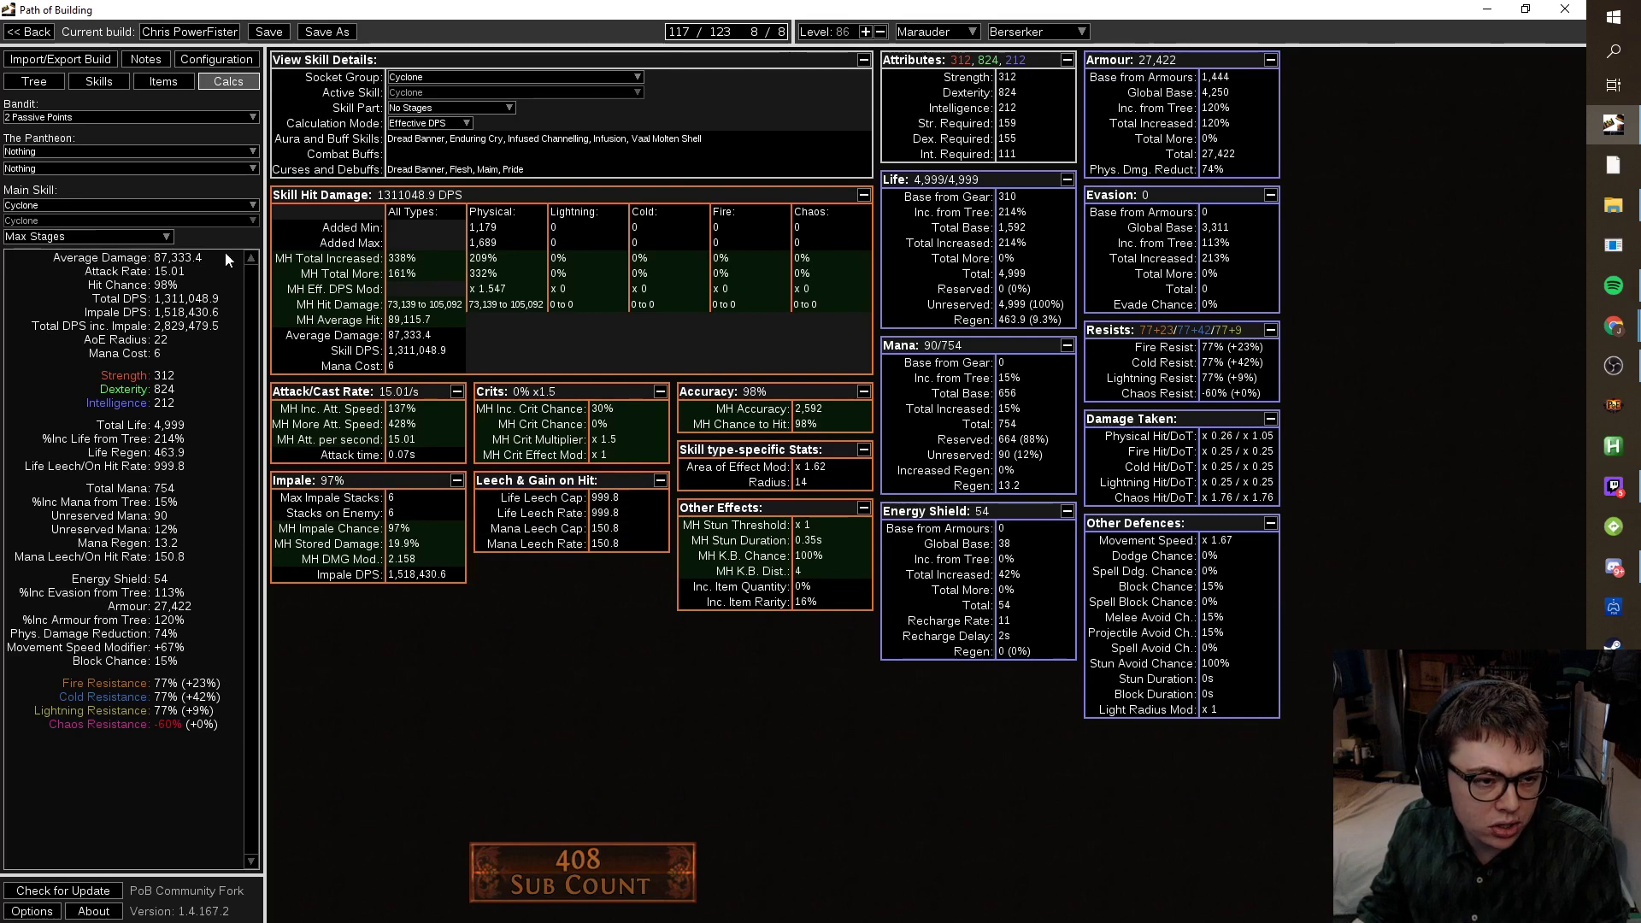
left_click(34, 81)
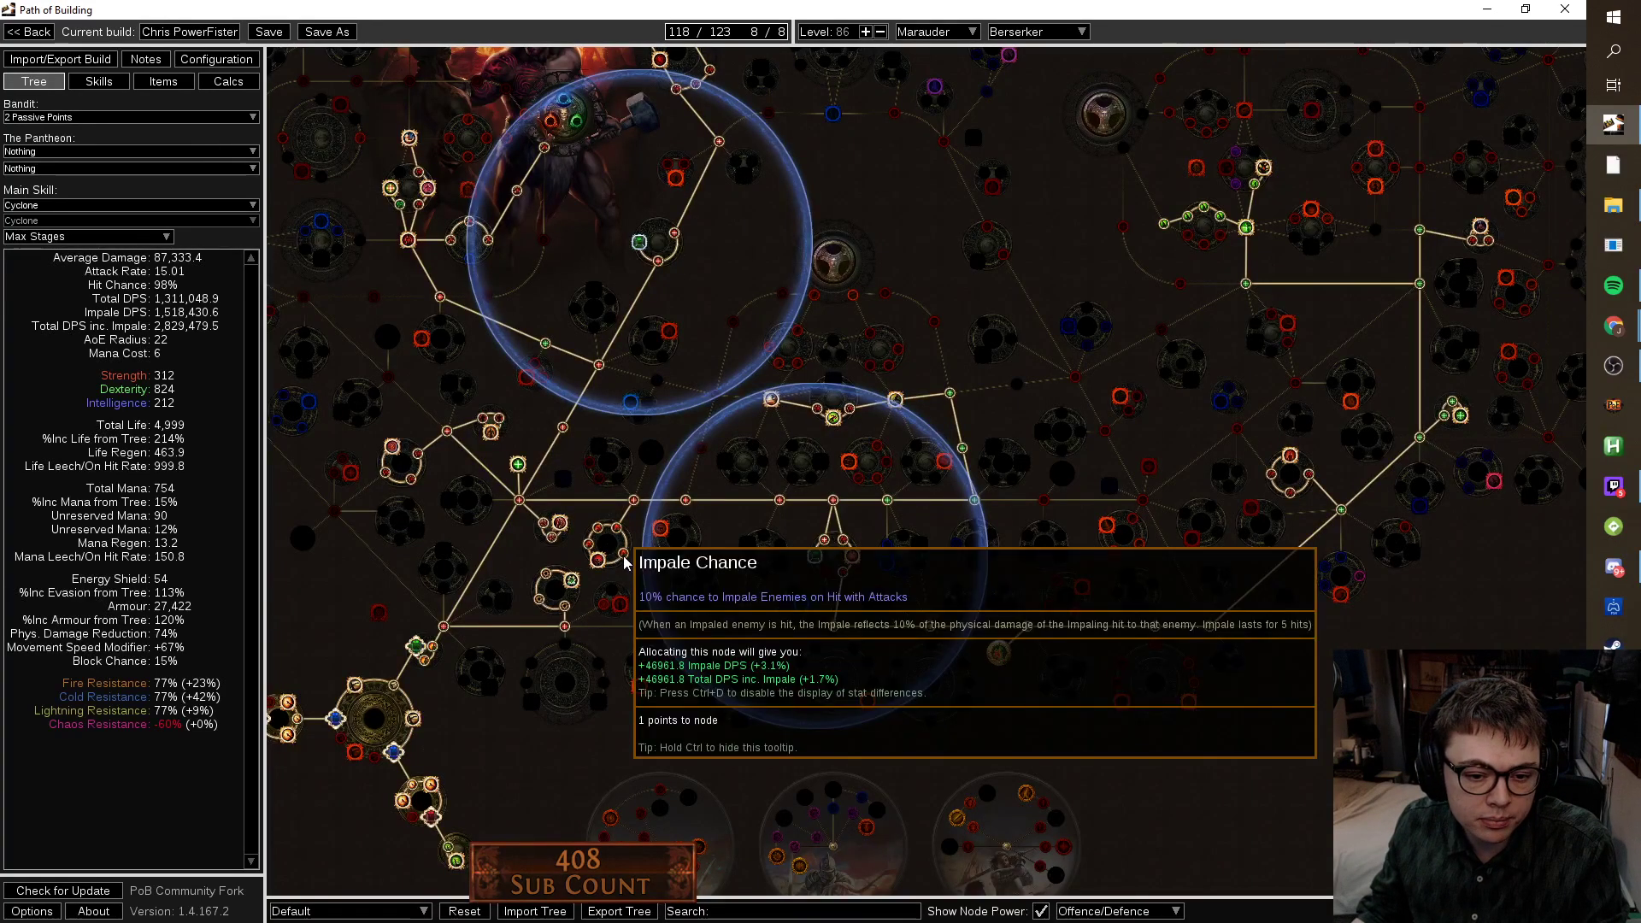
left_click(593, 545)
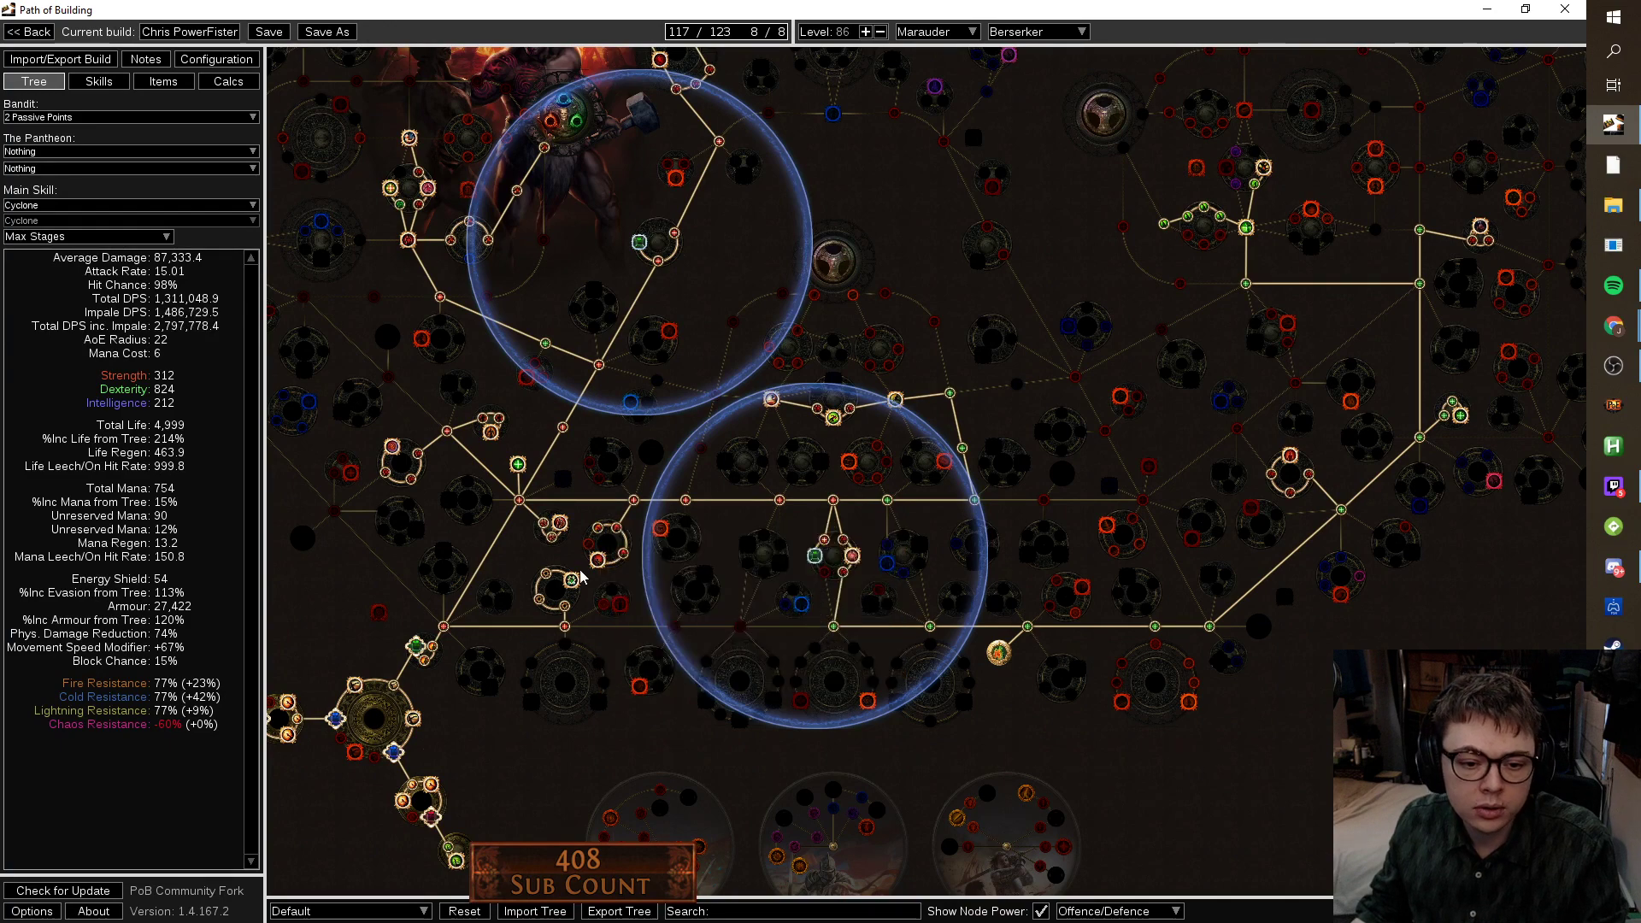
left_click(597, 560)
Turn off node power colouring and compare stats with Path of the Warrior removed and restored.
left_click(1043, 912)
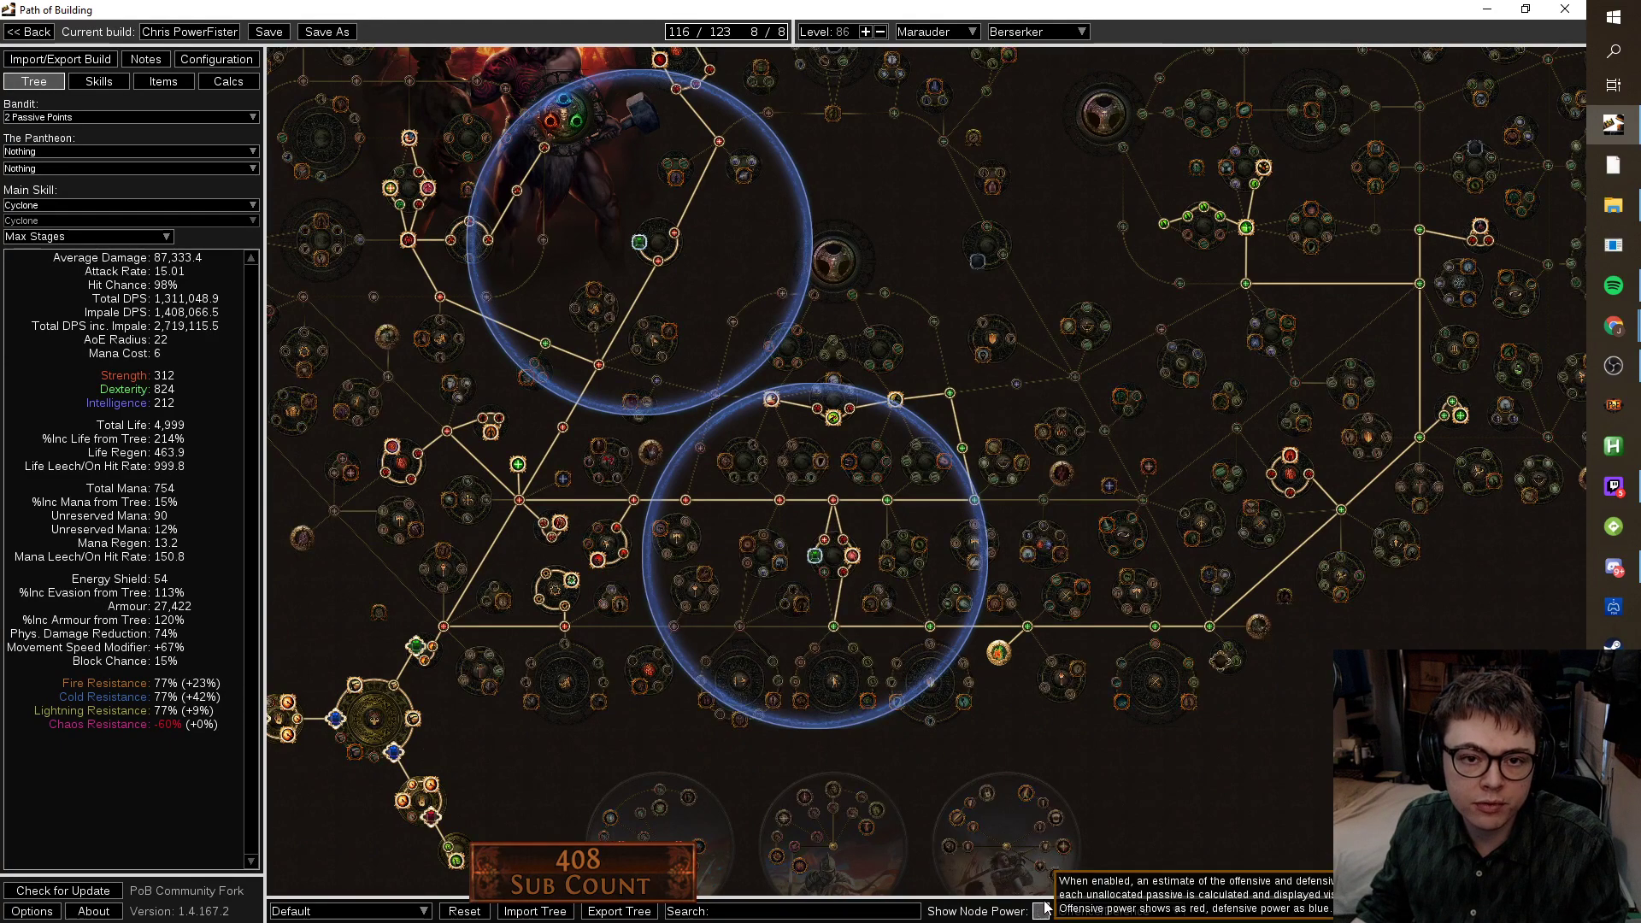
scroll(1179, 697, "down", 4)
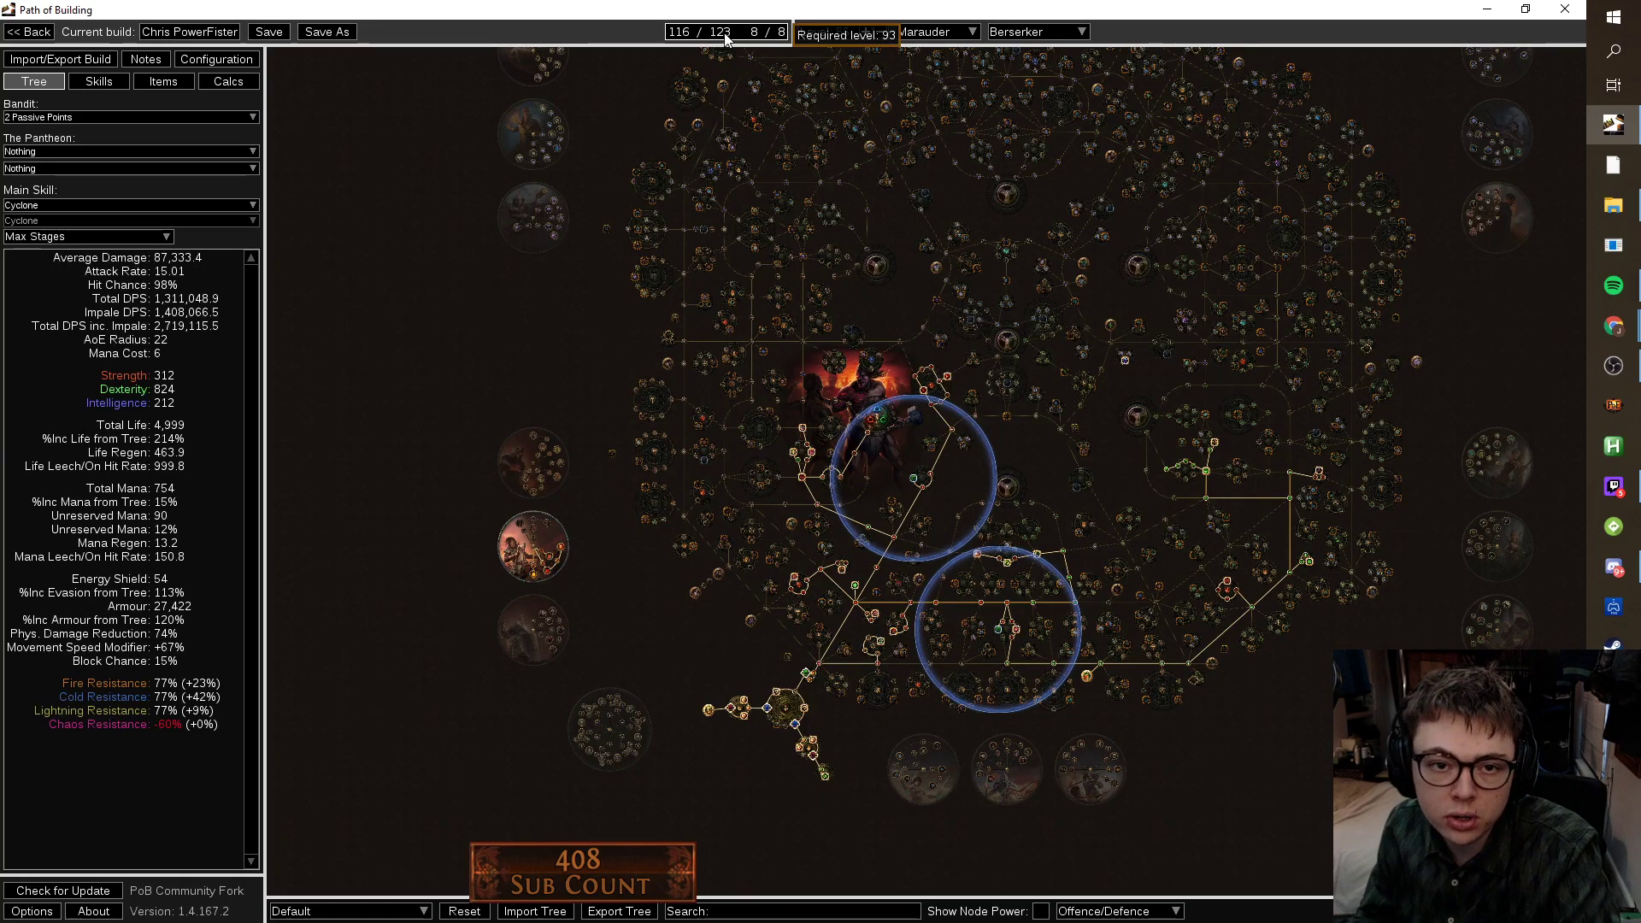
scroll(955, 359, "up", 3)
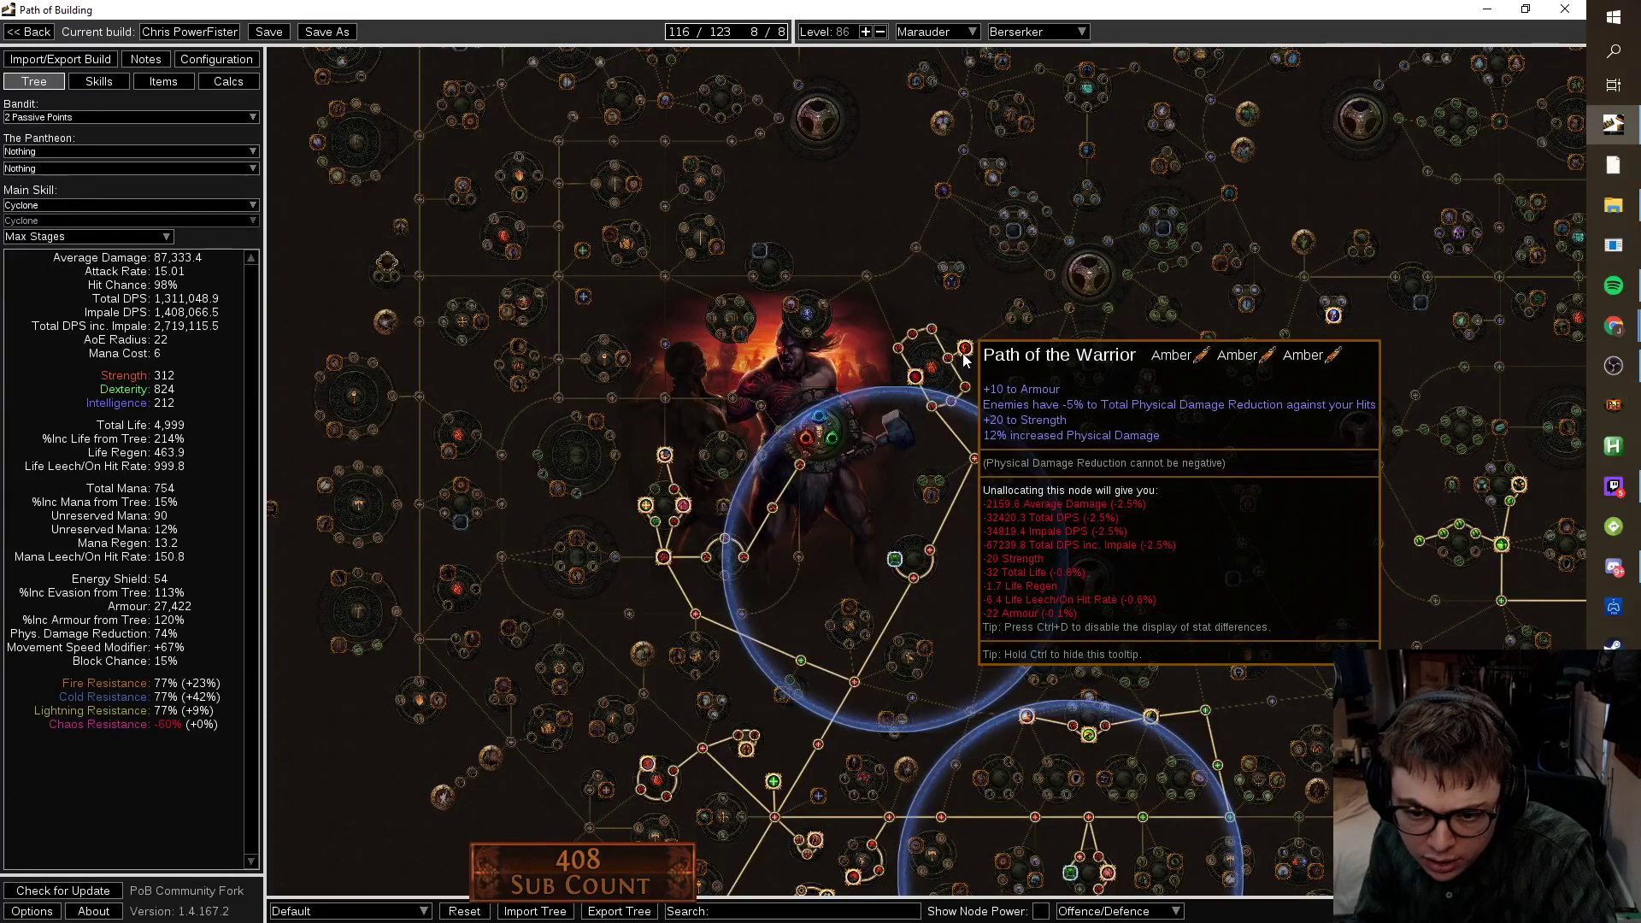
left_click(964, 351)
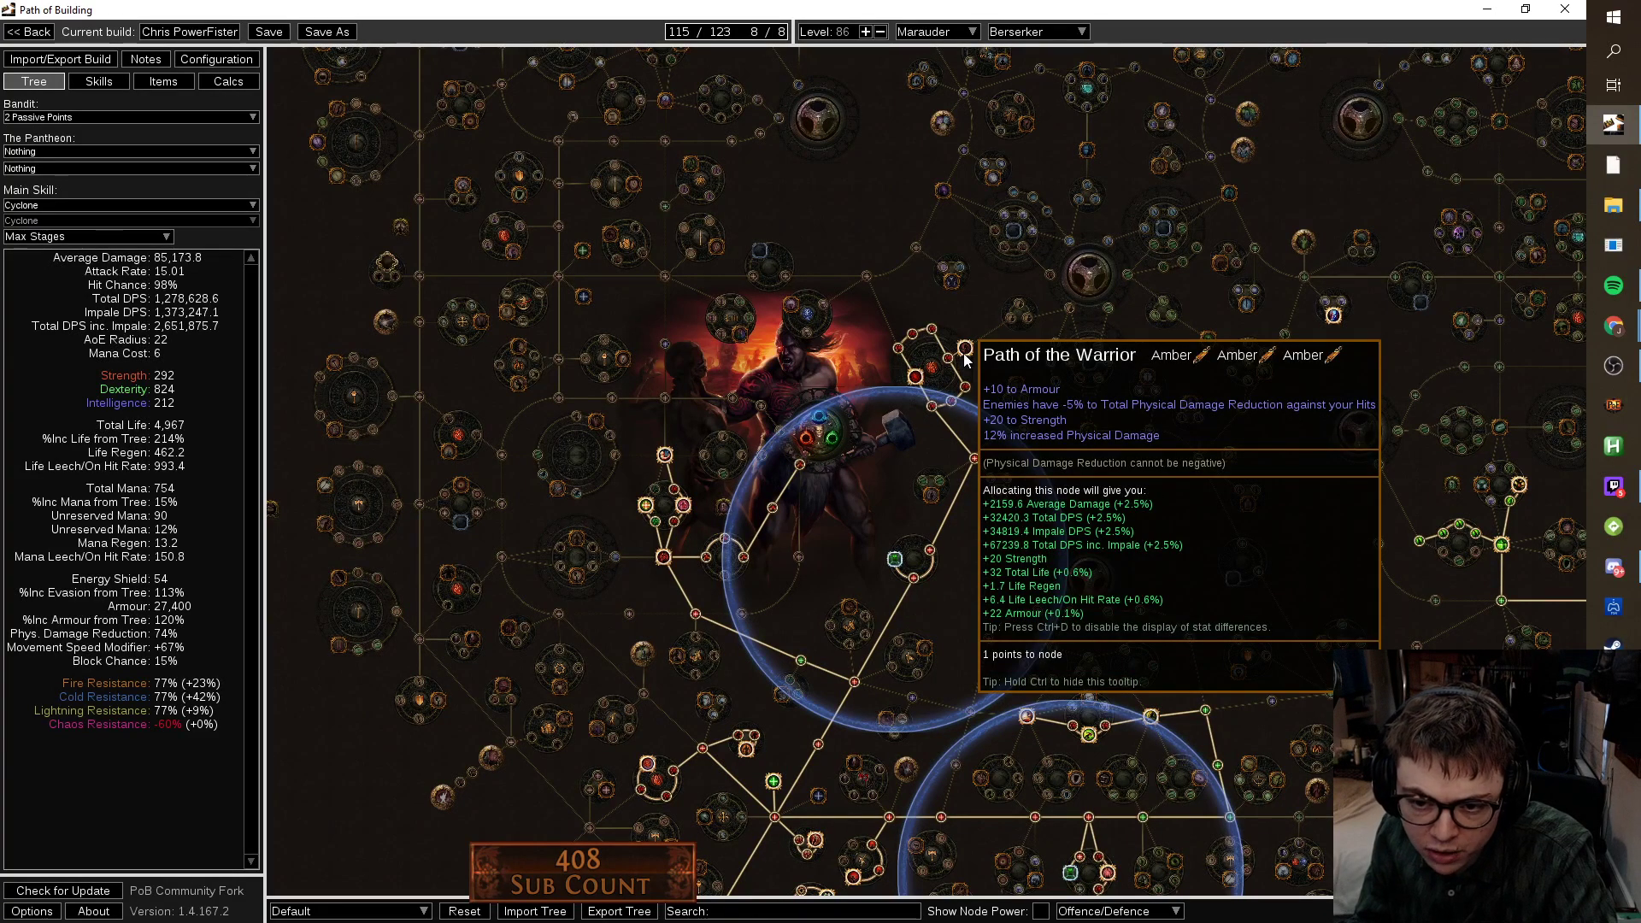
left_click(965, 352)
left_click(250, 60)
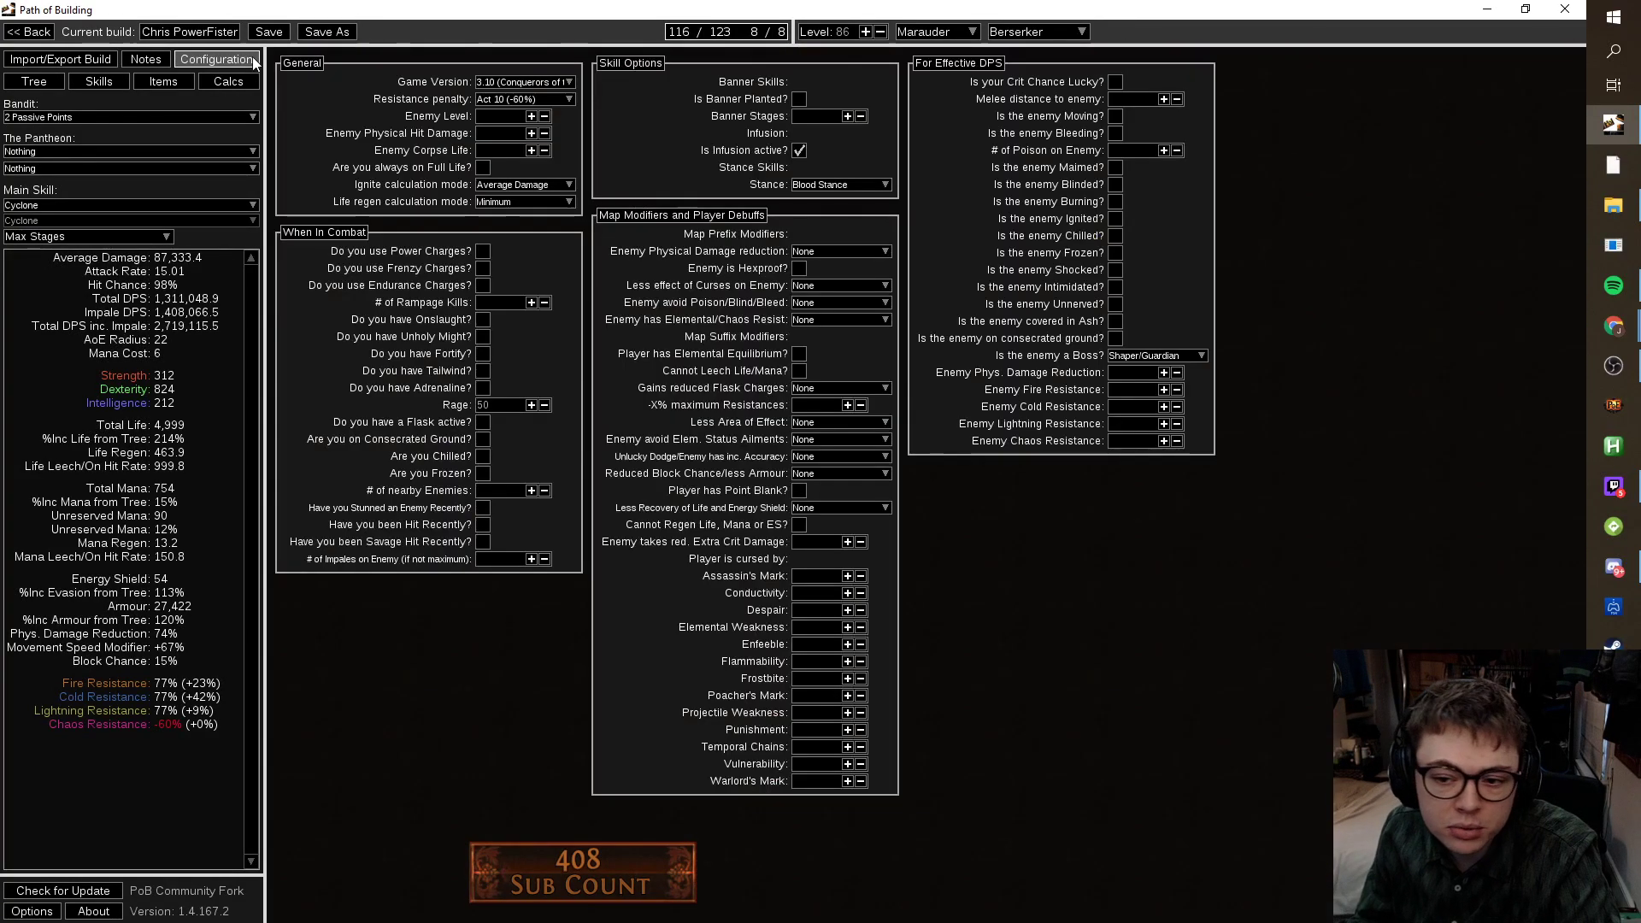
Unallocate Path of the Warrior, leaving the tree at 115/123, and show the equipped items.
left_click(59, 84)
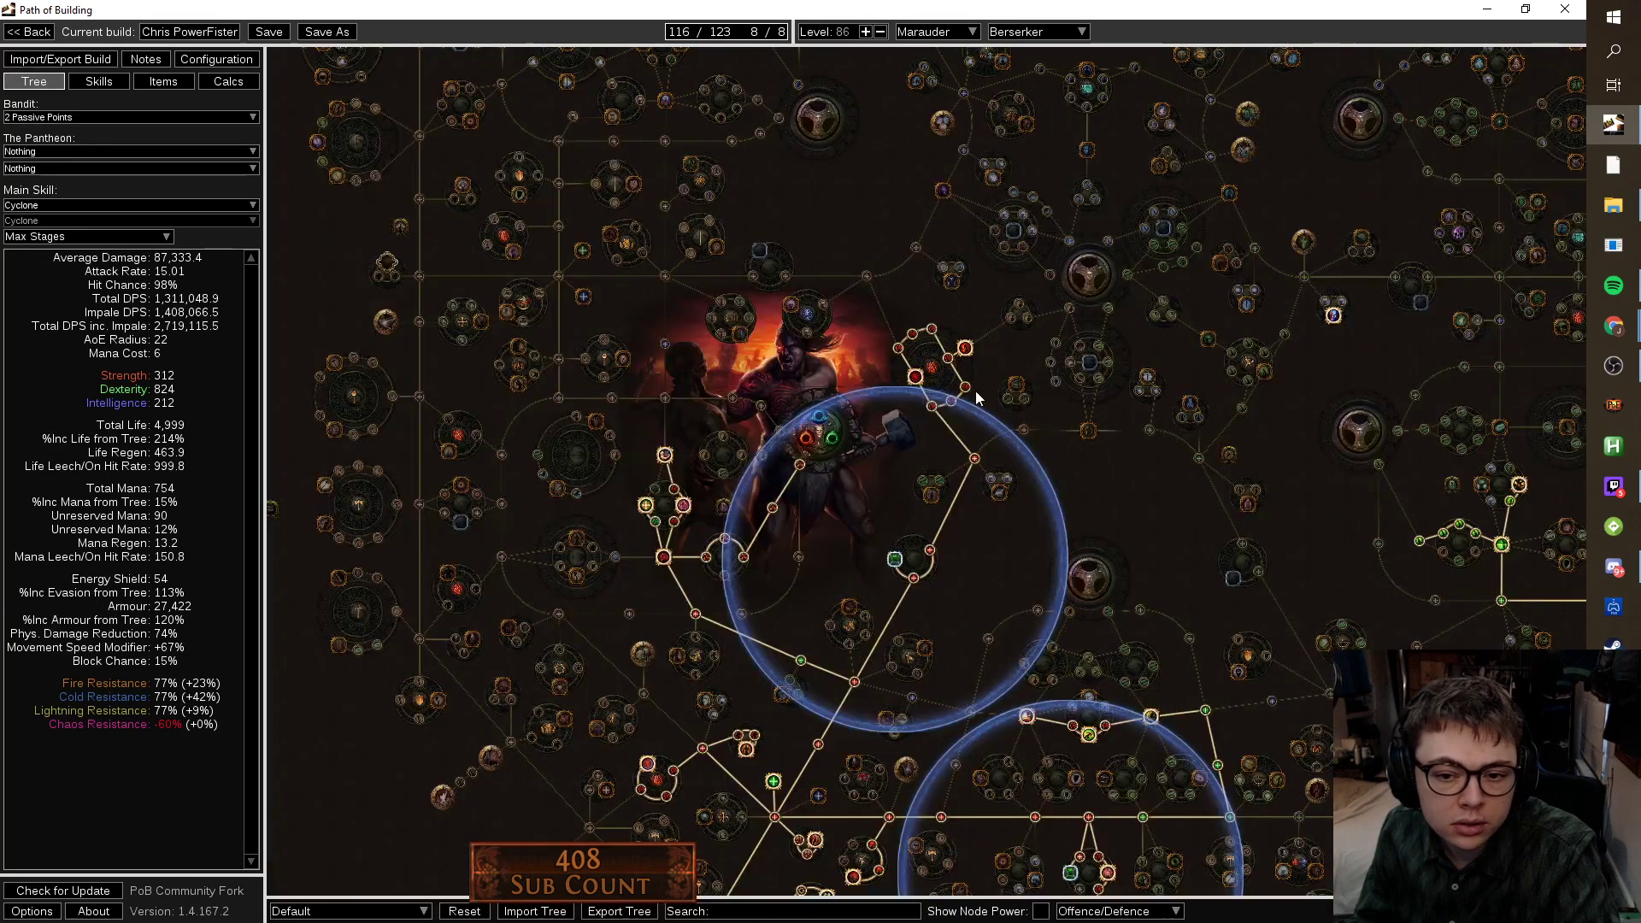
left_click(965, 348)
scroll(1038, 450, "down", 3)
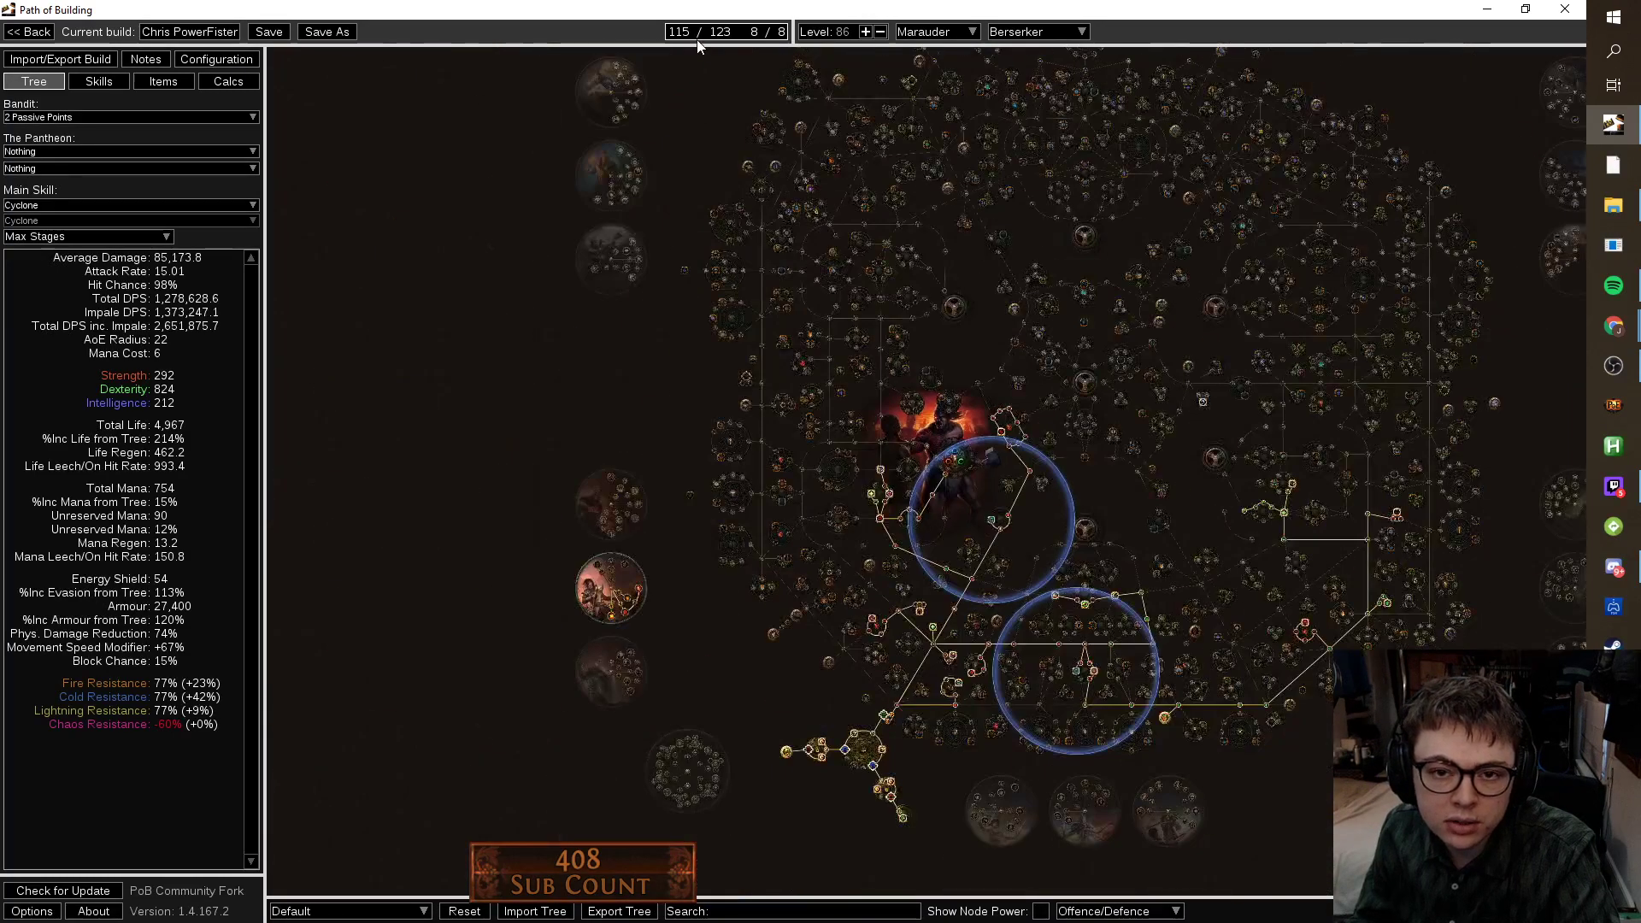
left_click_drag(659, 286, 439, 94)
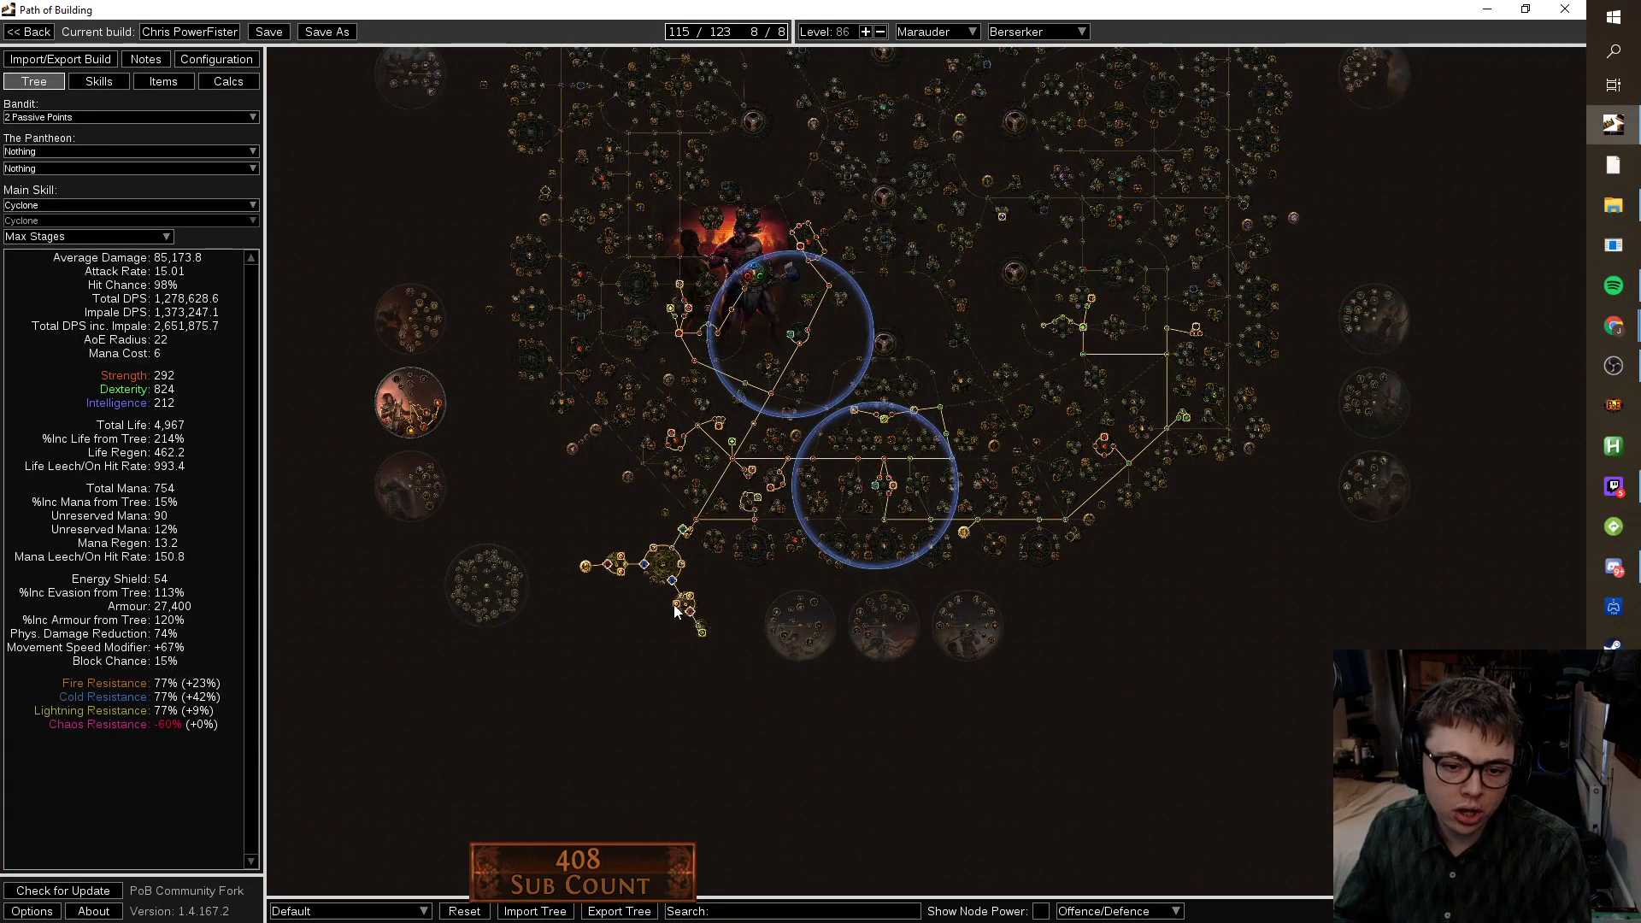
scroll(684, 612, "up", 4)
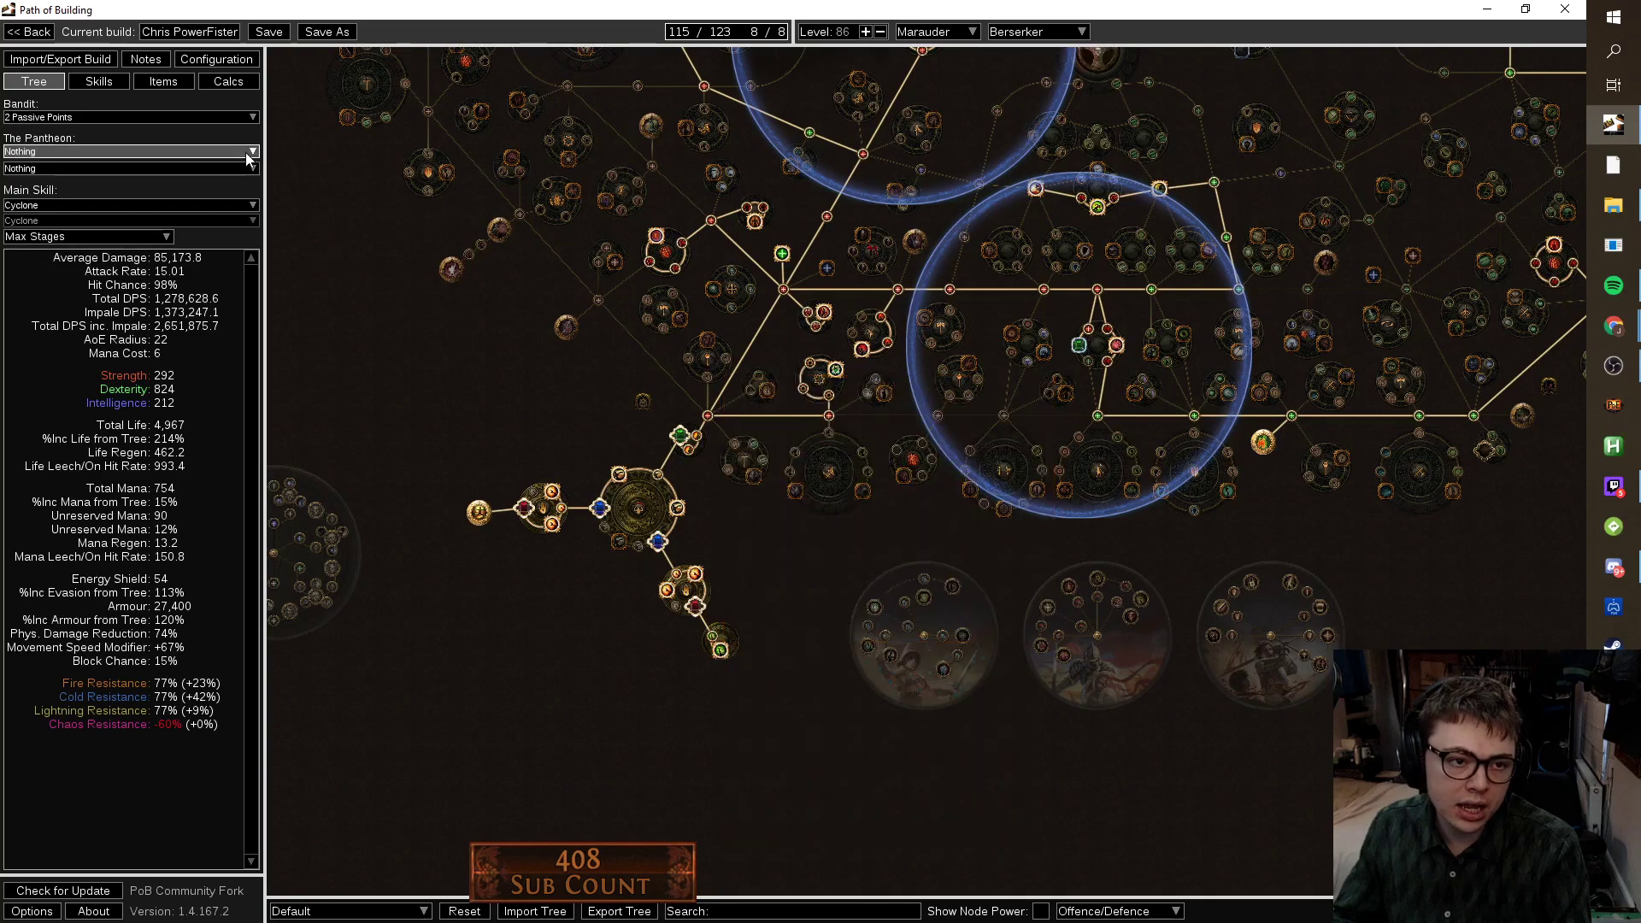
left_click(171, 85)
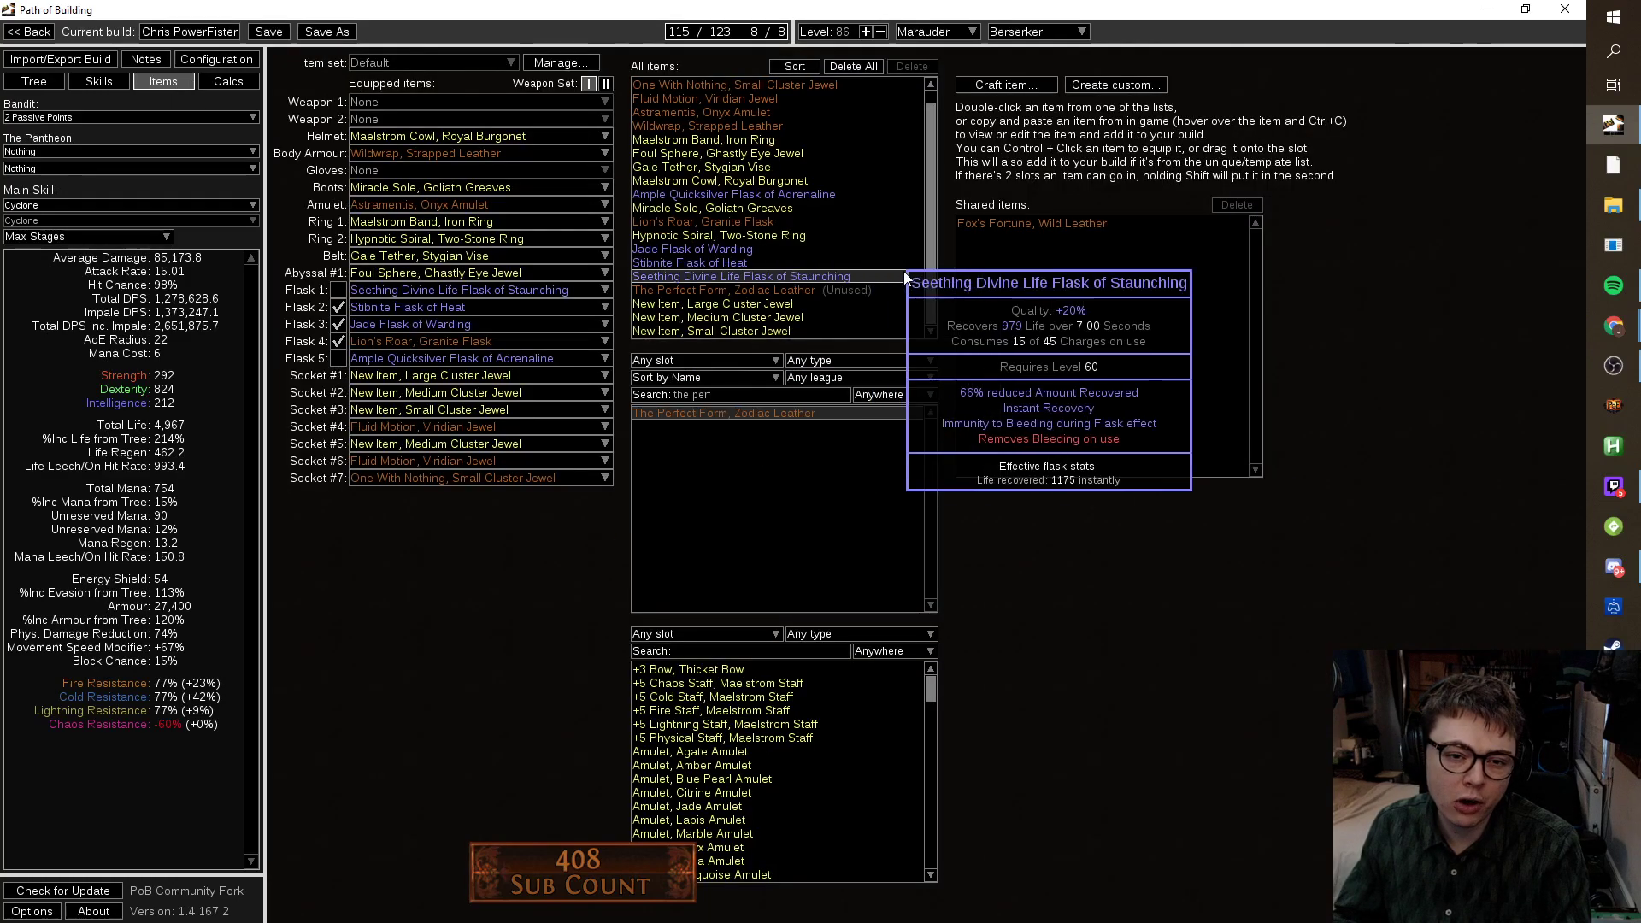
Craft a new Small Cluster Jewel granting increased maximum Life.
left_click(1006, 85)
left_click(787, 484)
left_click(732, 521)
left_click(755, 507)
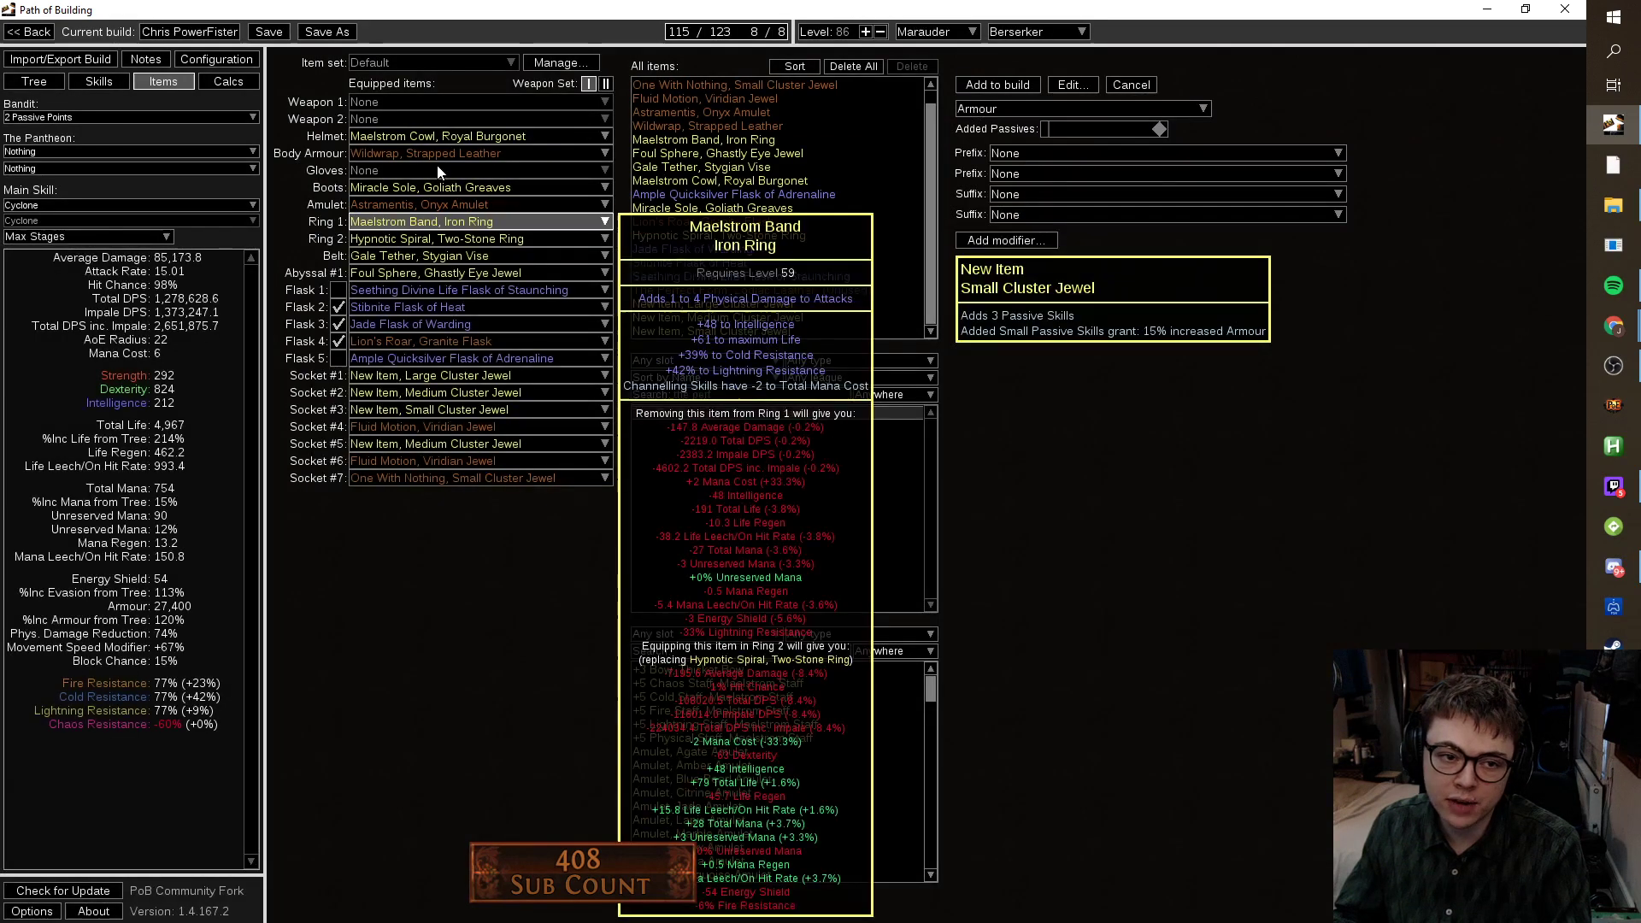
left_click(1068, 108)
left_click(1034, 250)
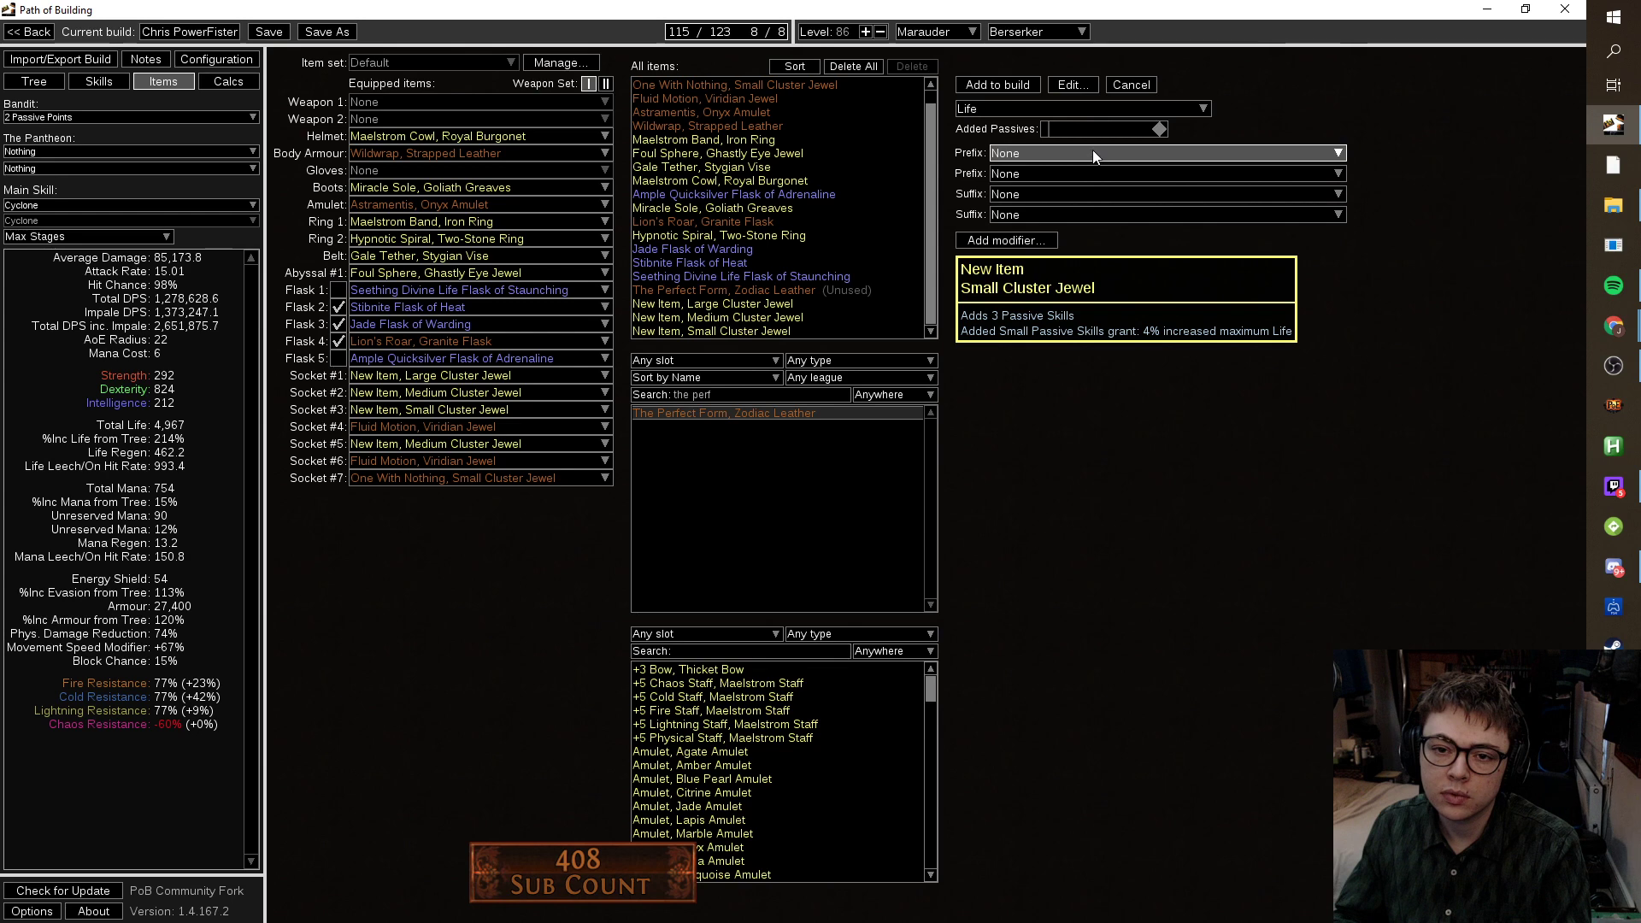
Give the jewel a Fettle prefix, Dexterity and +6% Elemental Resistance suffixes, and add it to the build.
left_click(1092, 152)
scroll(1167, 402, "down", 3)
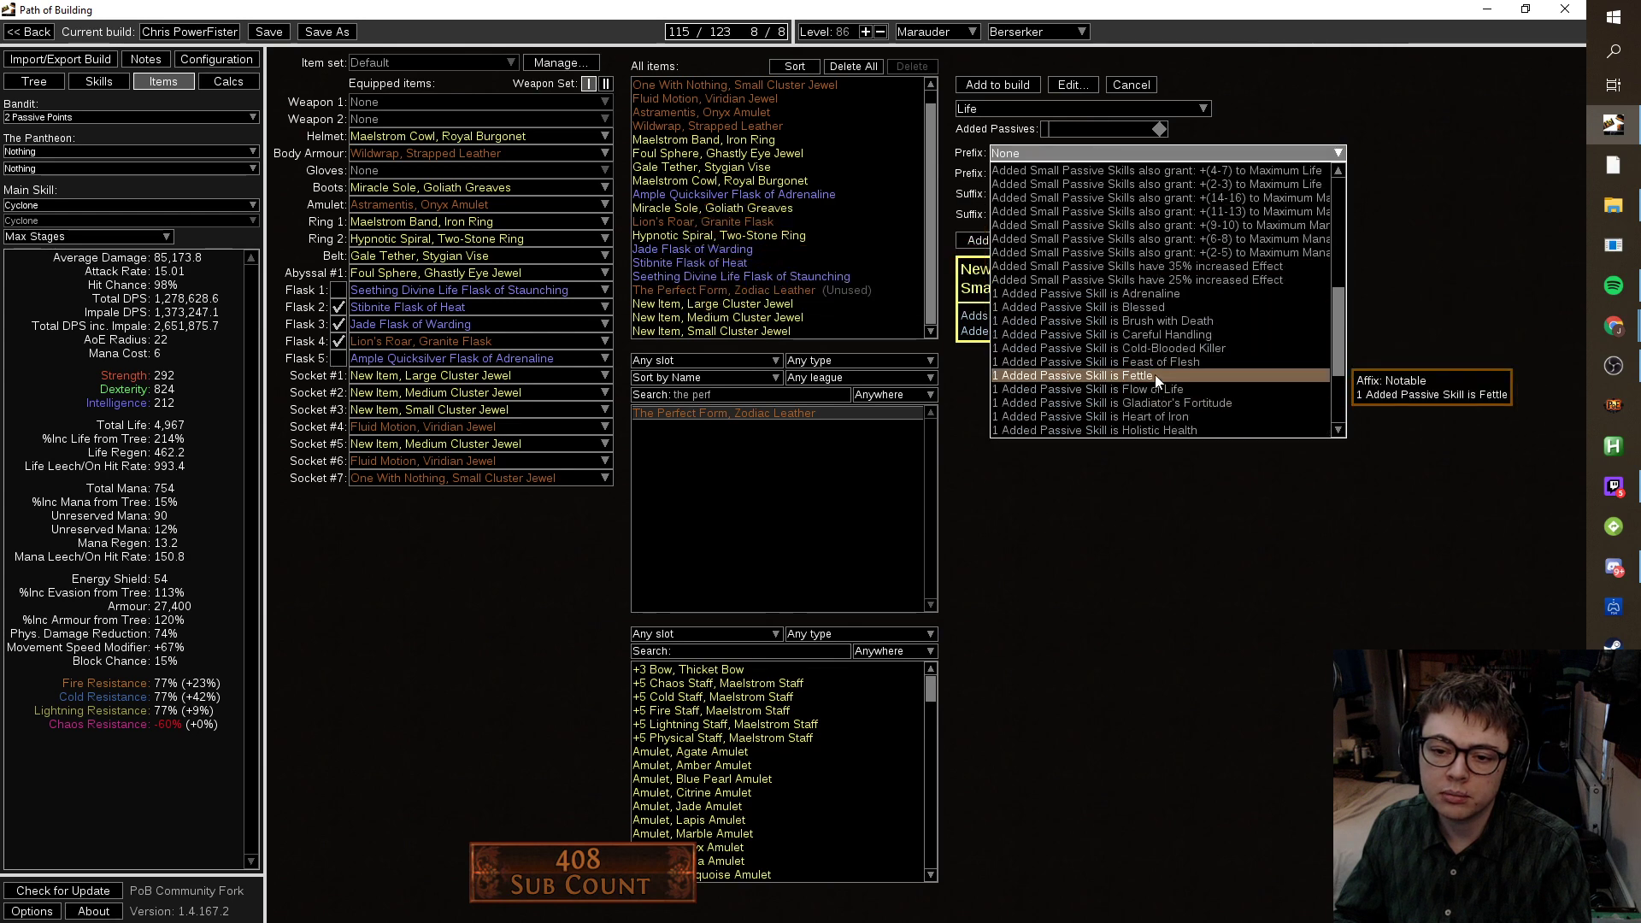
left_click(1156, 375)
left_click(1080, 214)
scroll(1105, 279, "down", 3)
scroll(1111, 297, "up", 2)
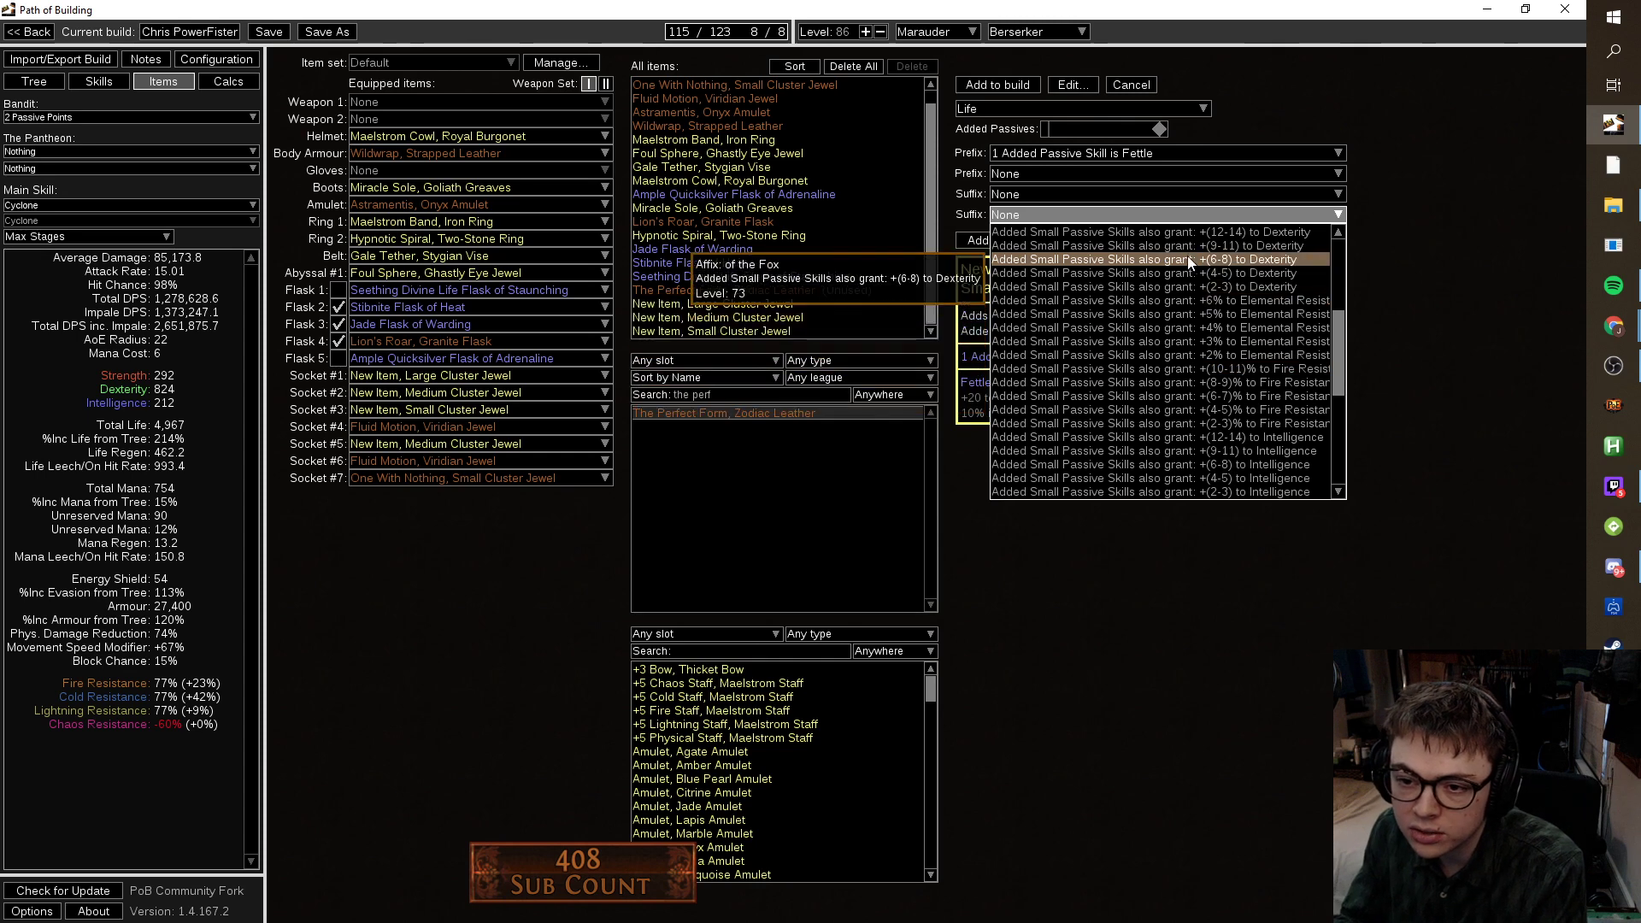
scroll(1197, 295, "up", 2)
left_click(1196, 289)
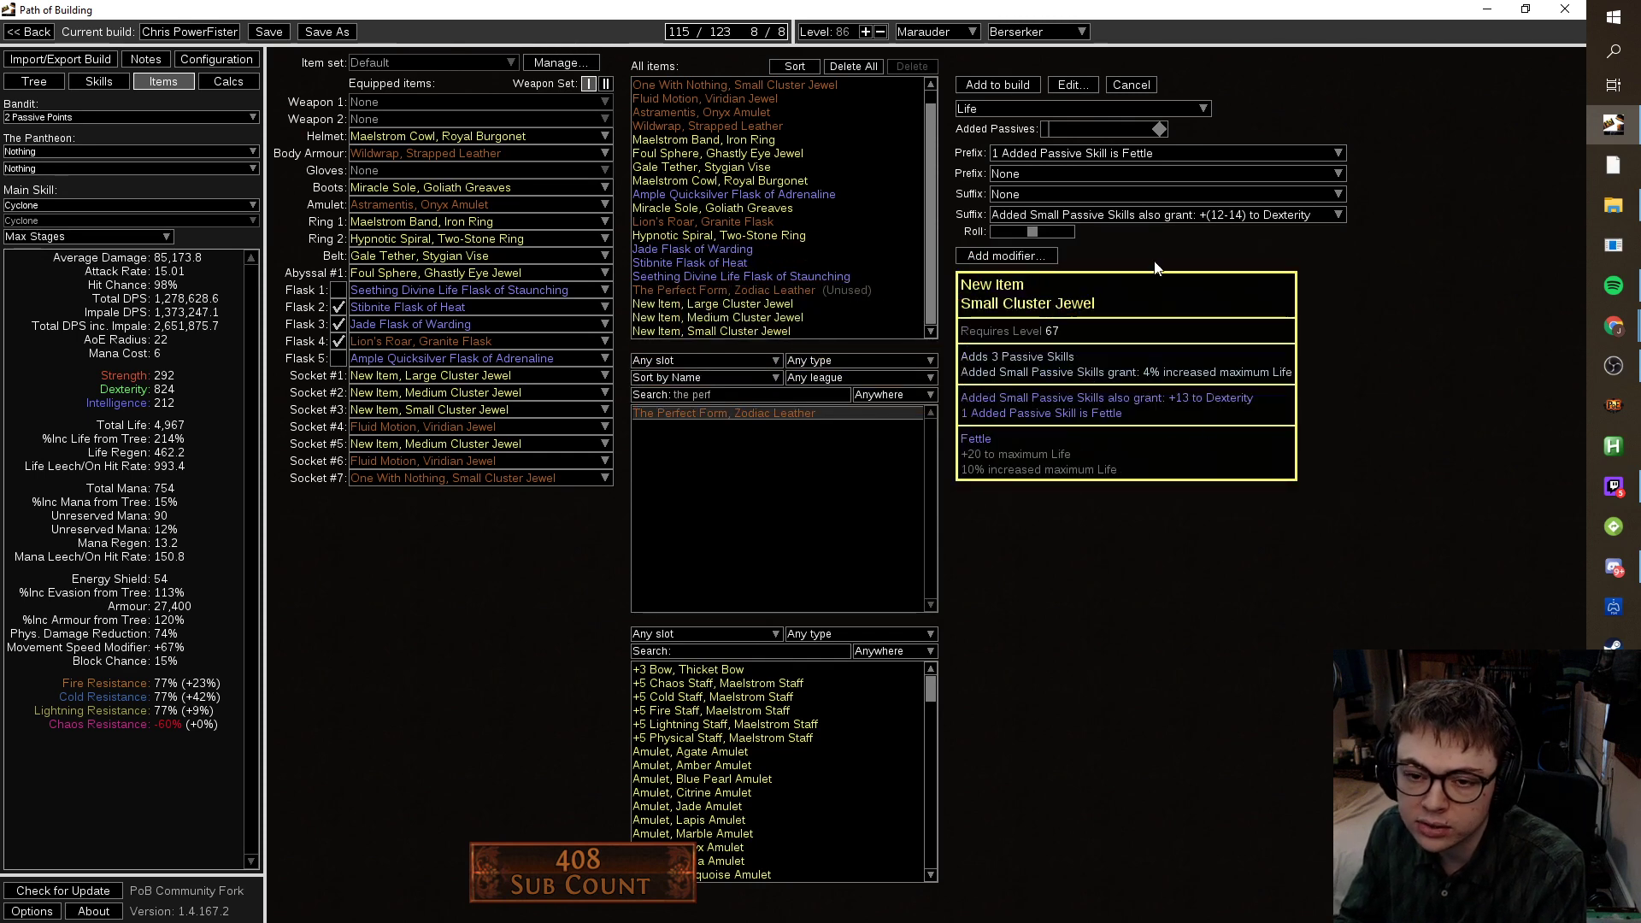
left_click(1130, 195)
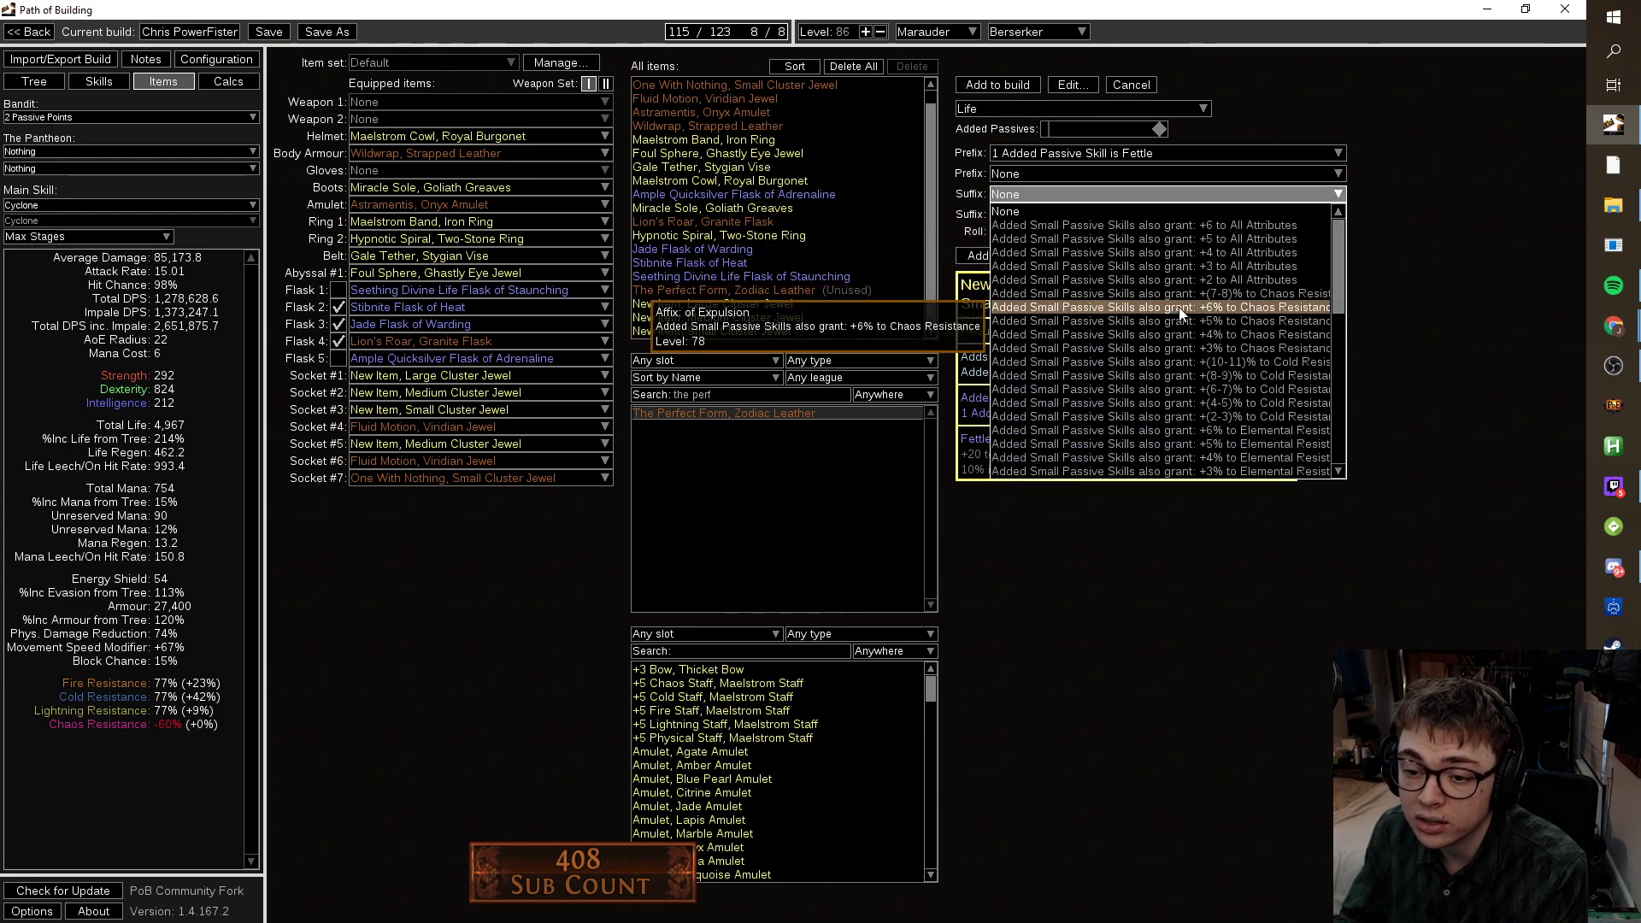
left_click(1175, 430)
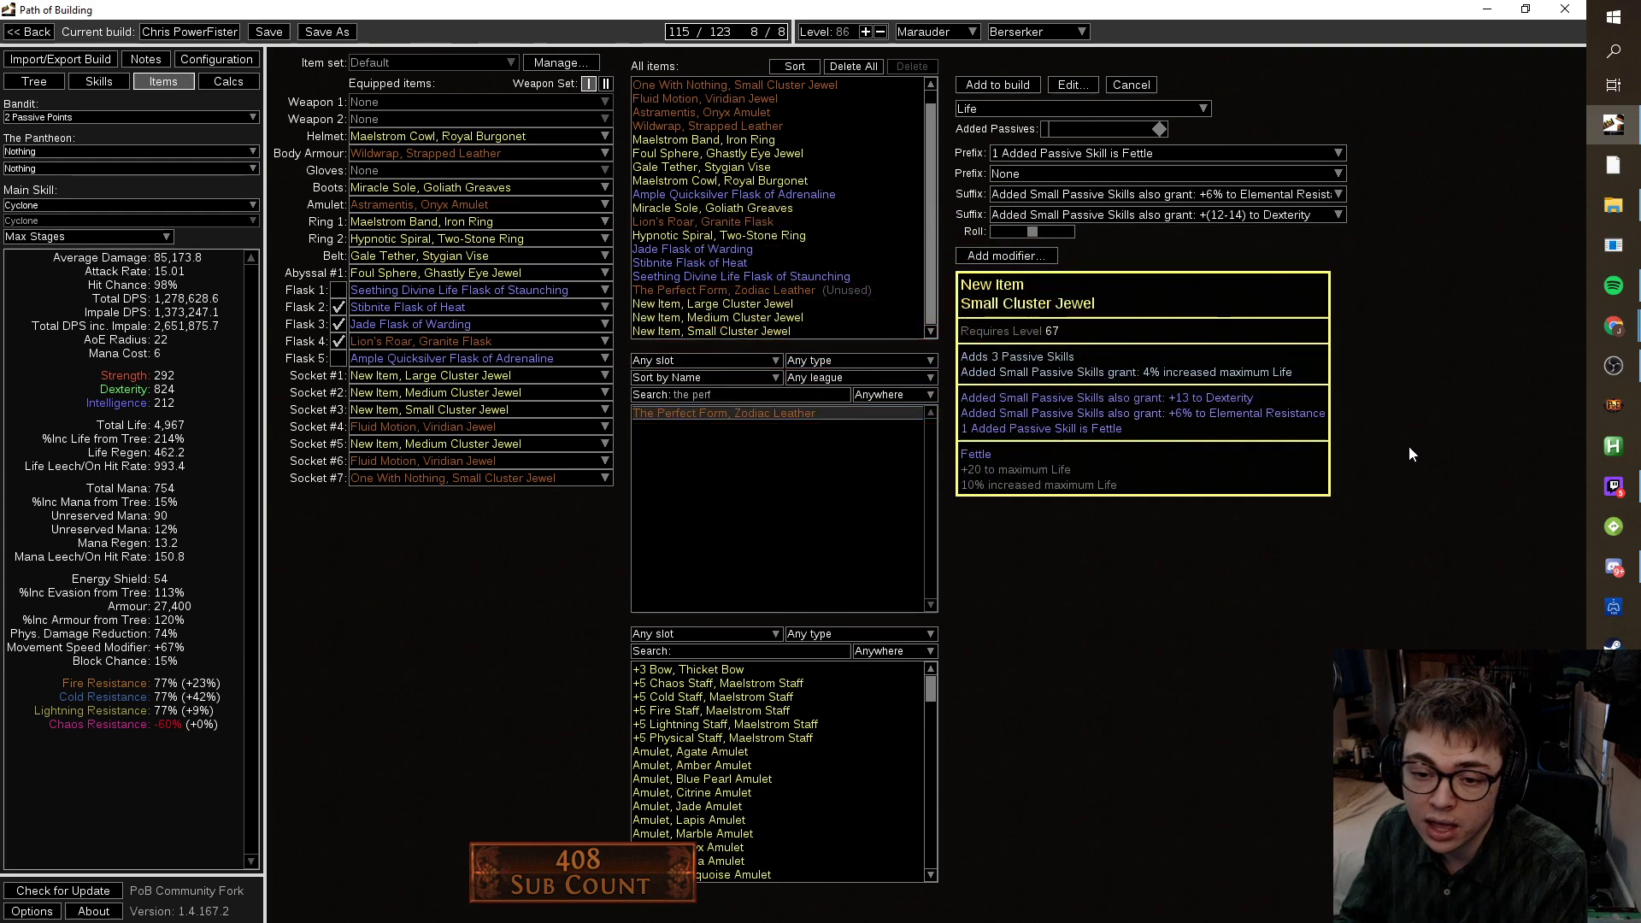
left_click(999, 85)
Put the Fettle jewel in Socket #3 and allocate its Fettle notable, reaching 116/123 and 5,319 life.
left_click_drag(791, 332, 455, 408)
left_click(44, 79)
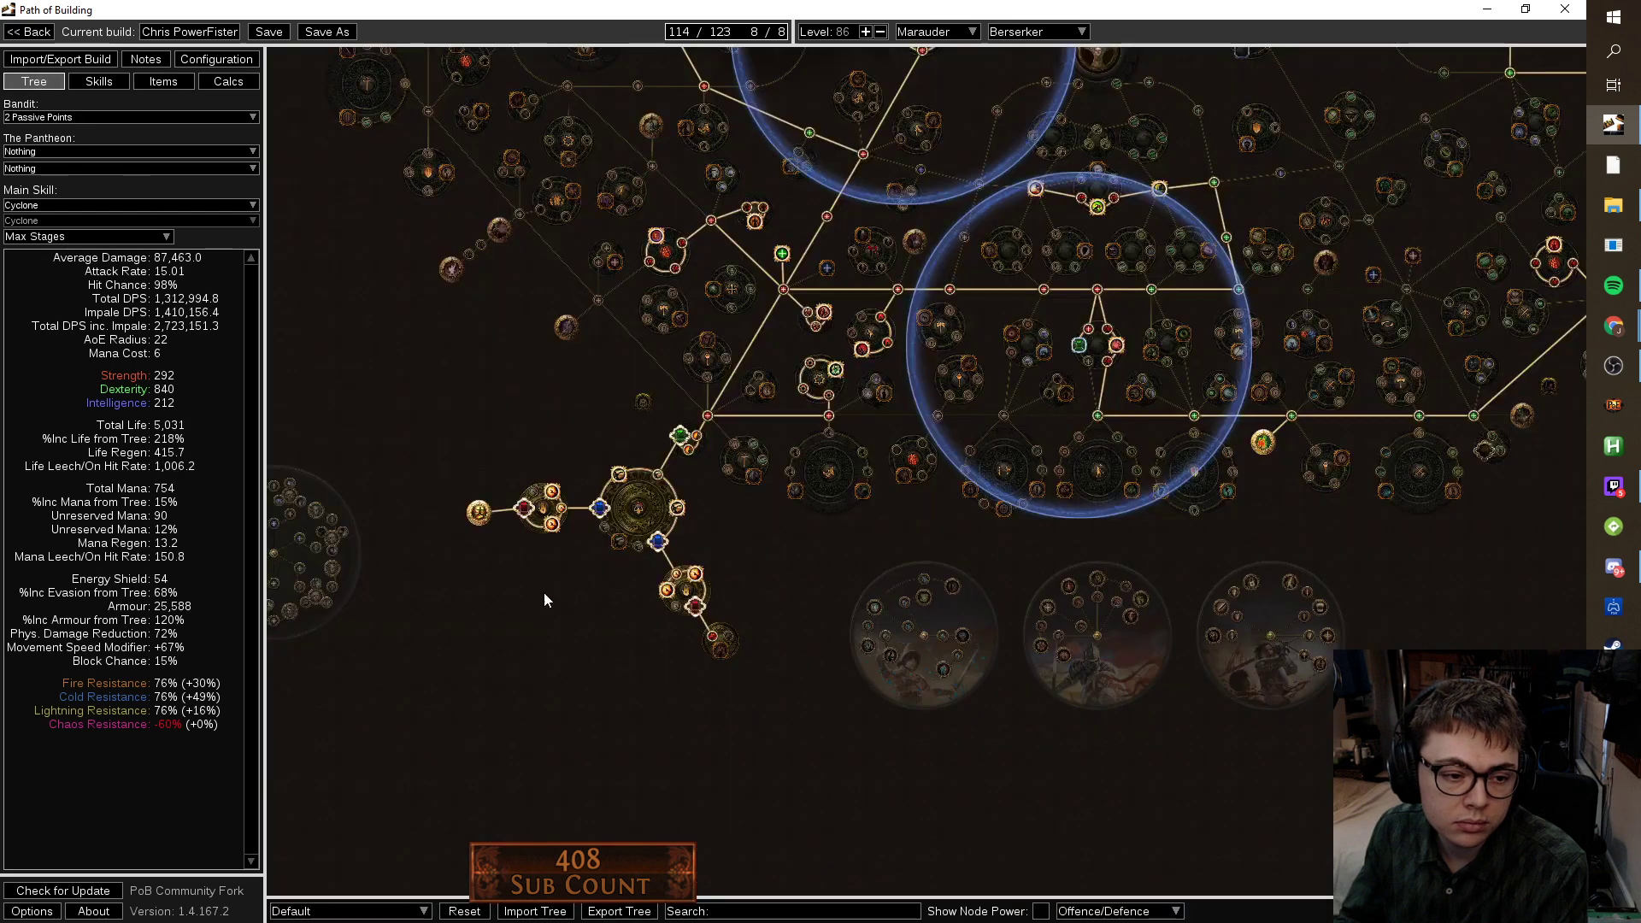
mouse_move(722, 656)
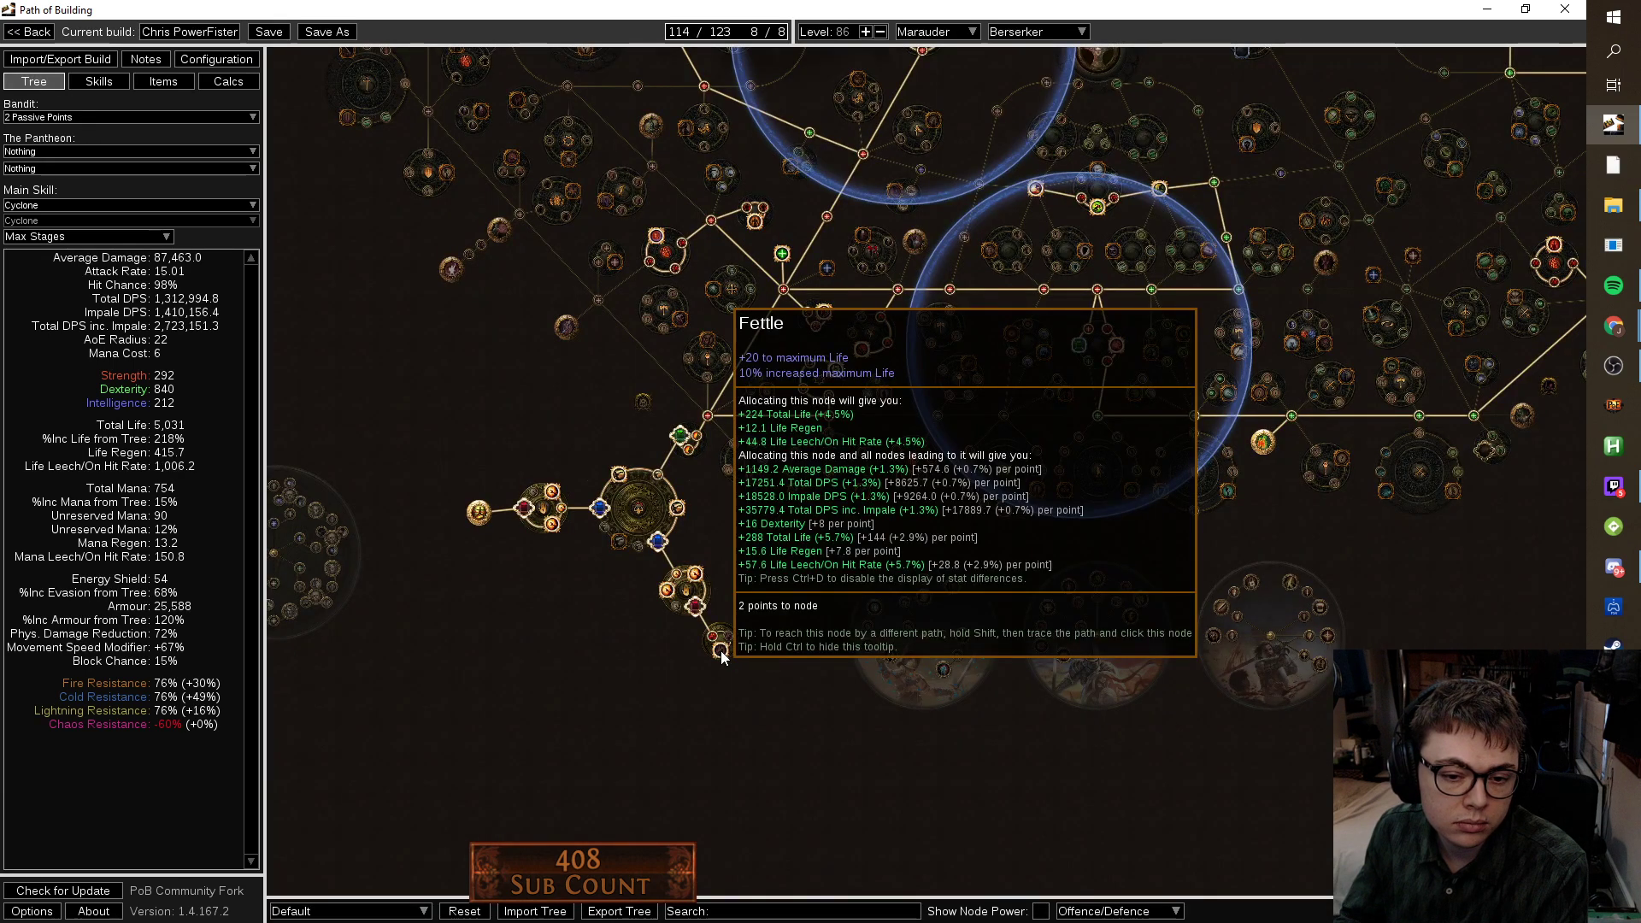
left_click(723, 655)
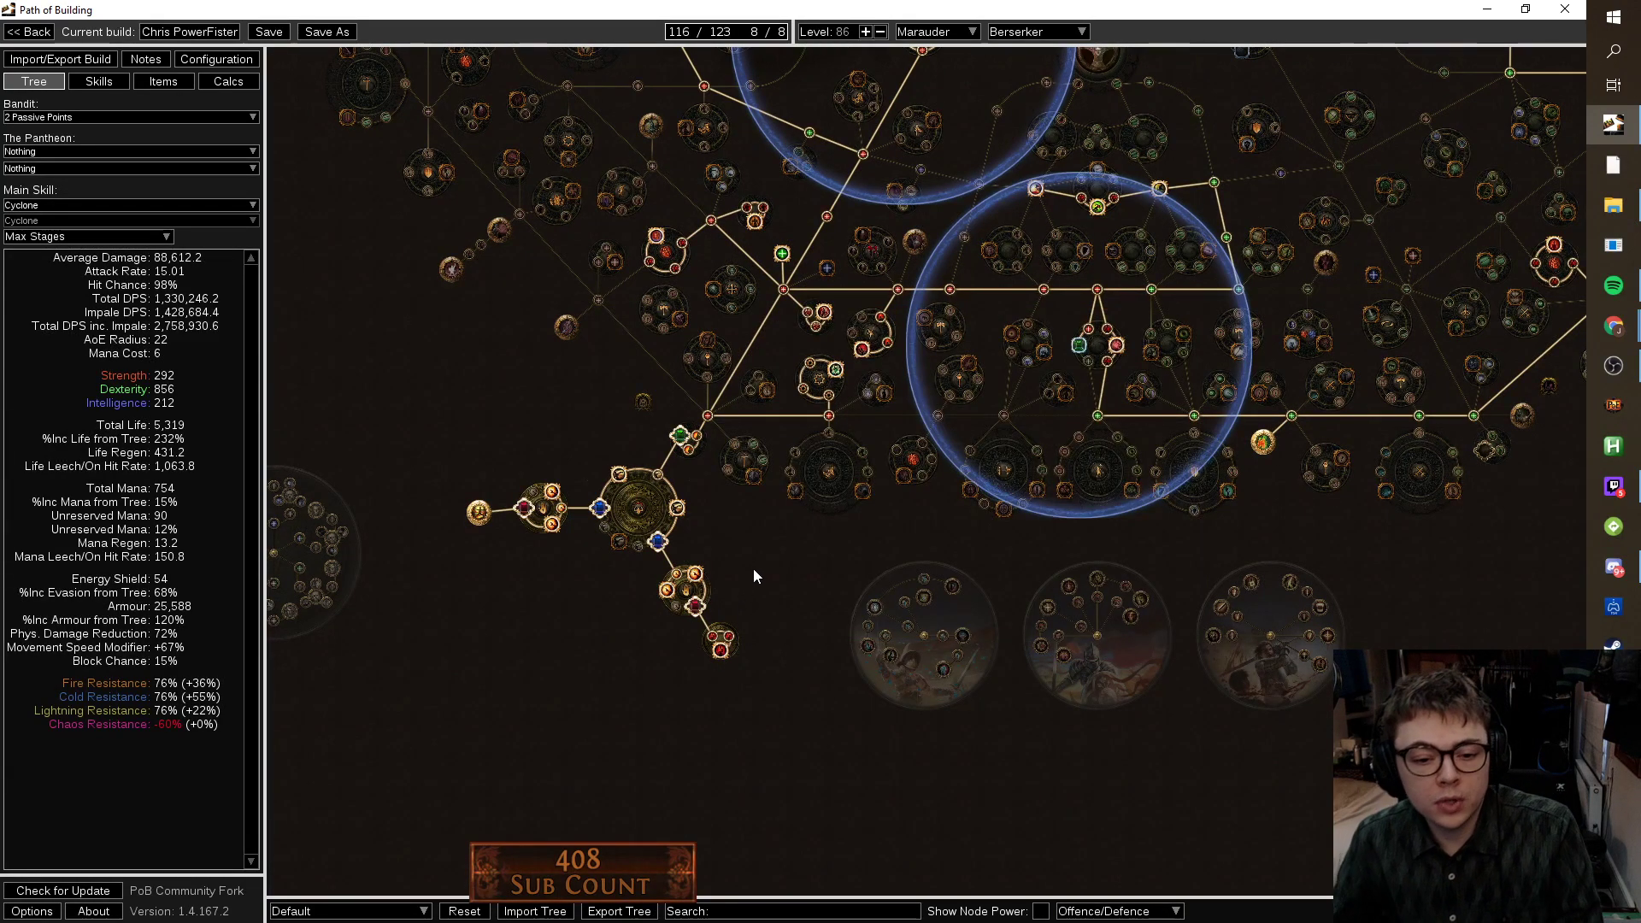
scroll(893, 535, "down", 3)
left_click_drag(1078, 586, 969, 700)
left_click_drag(1072, 671, 1093, 719)
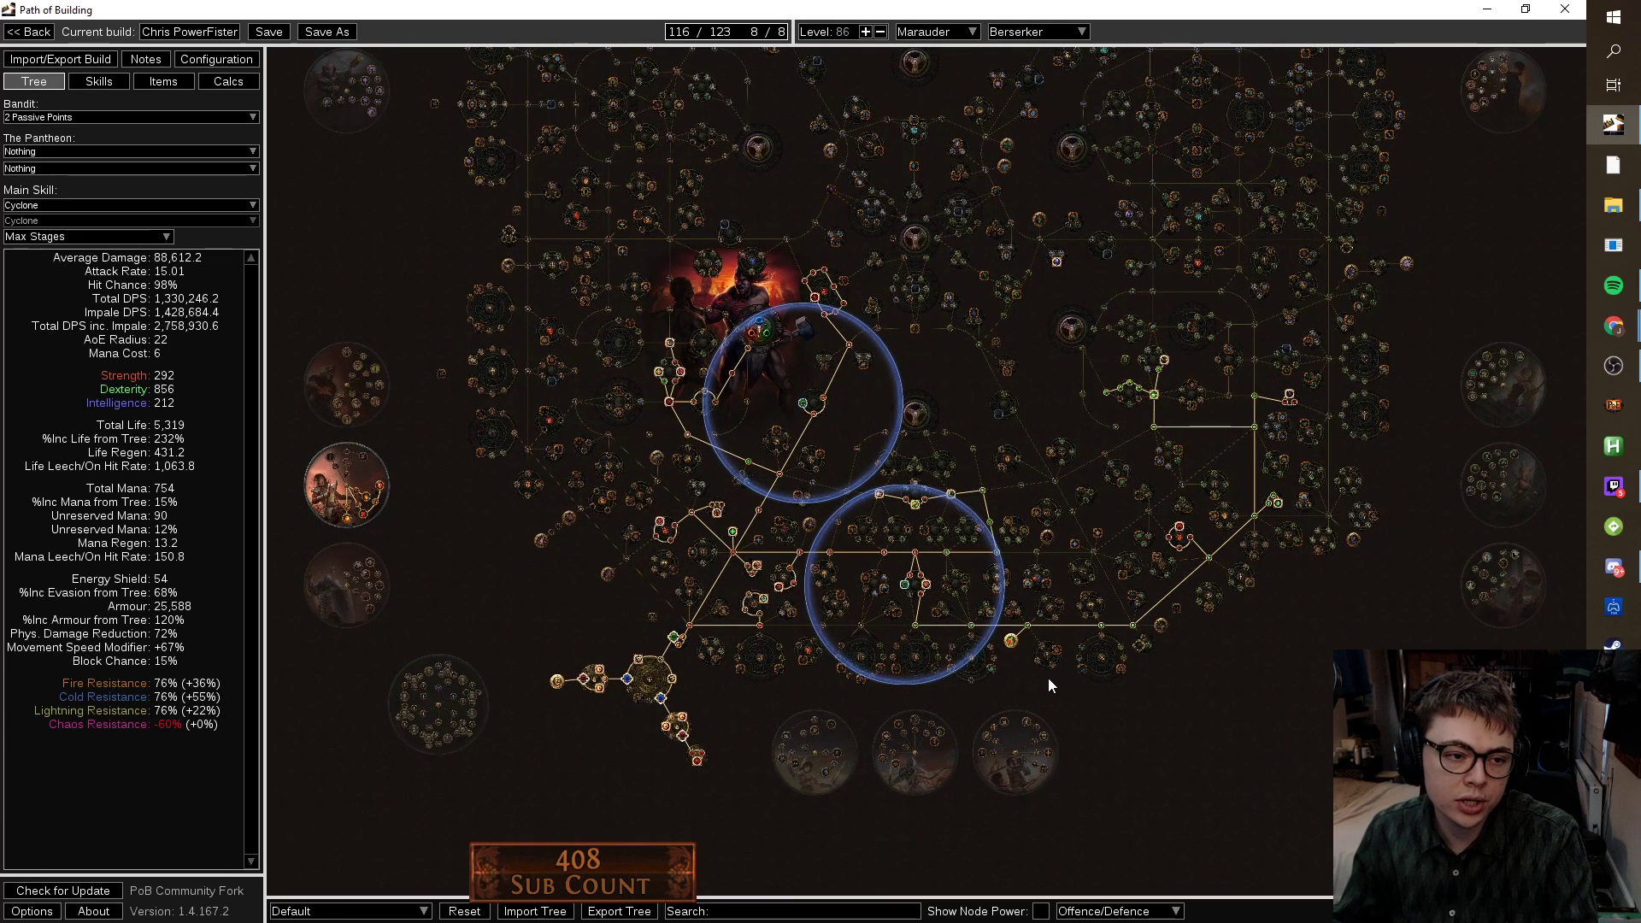
Replace Enduring Cry with Increased Duration in the Vaal Molten Shell and Dash helmet group.
left_click(104, 86)
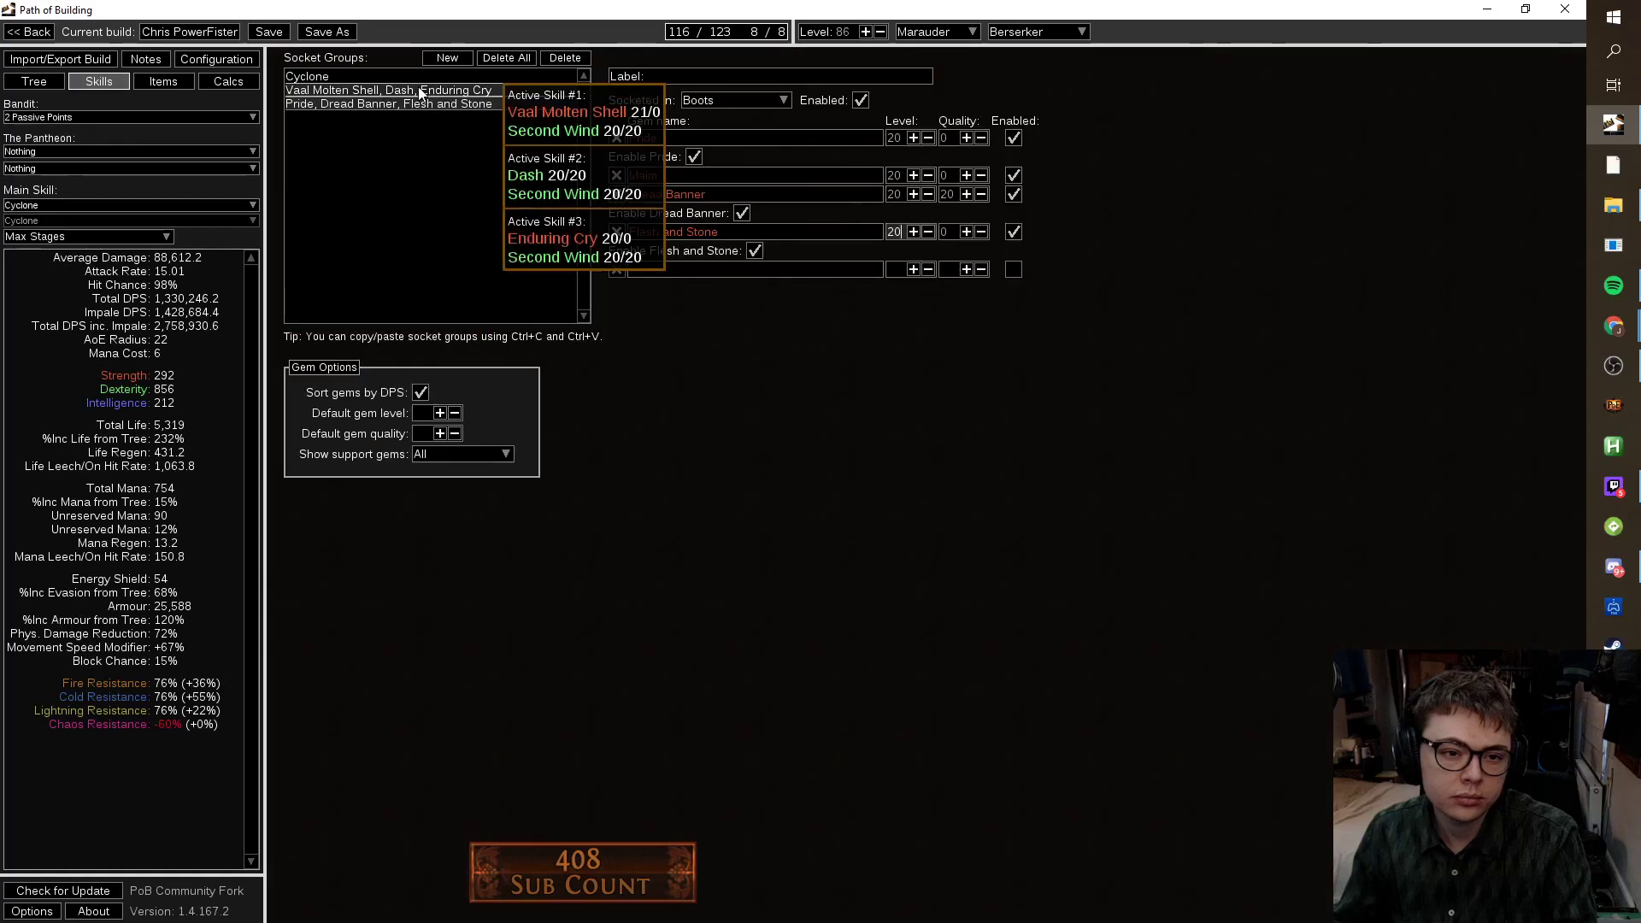
left_click(393, 91)
mouse_move(677, 209)
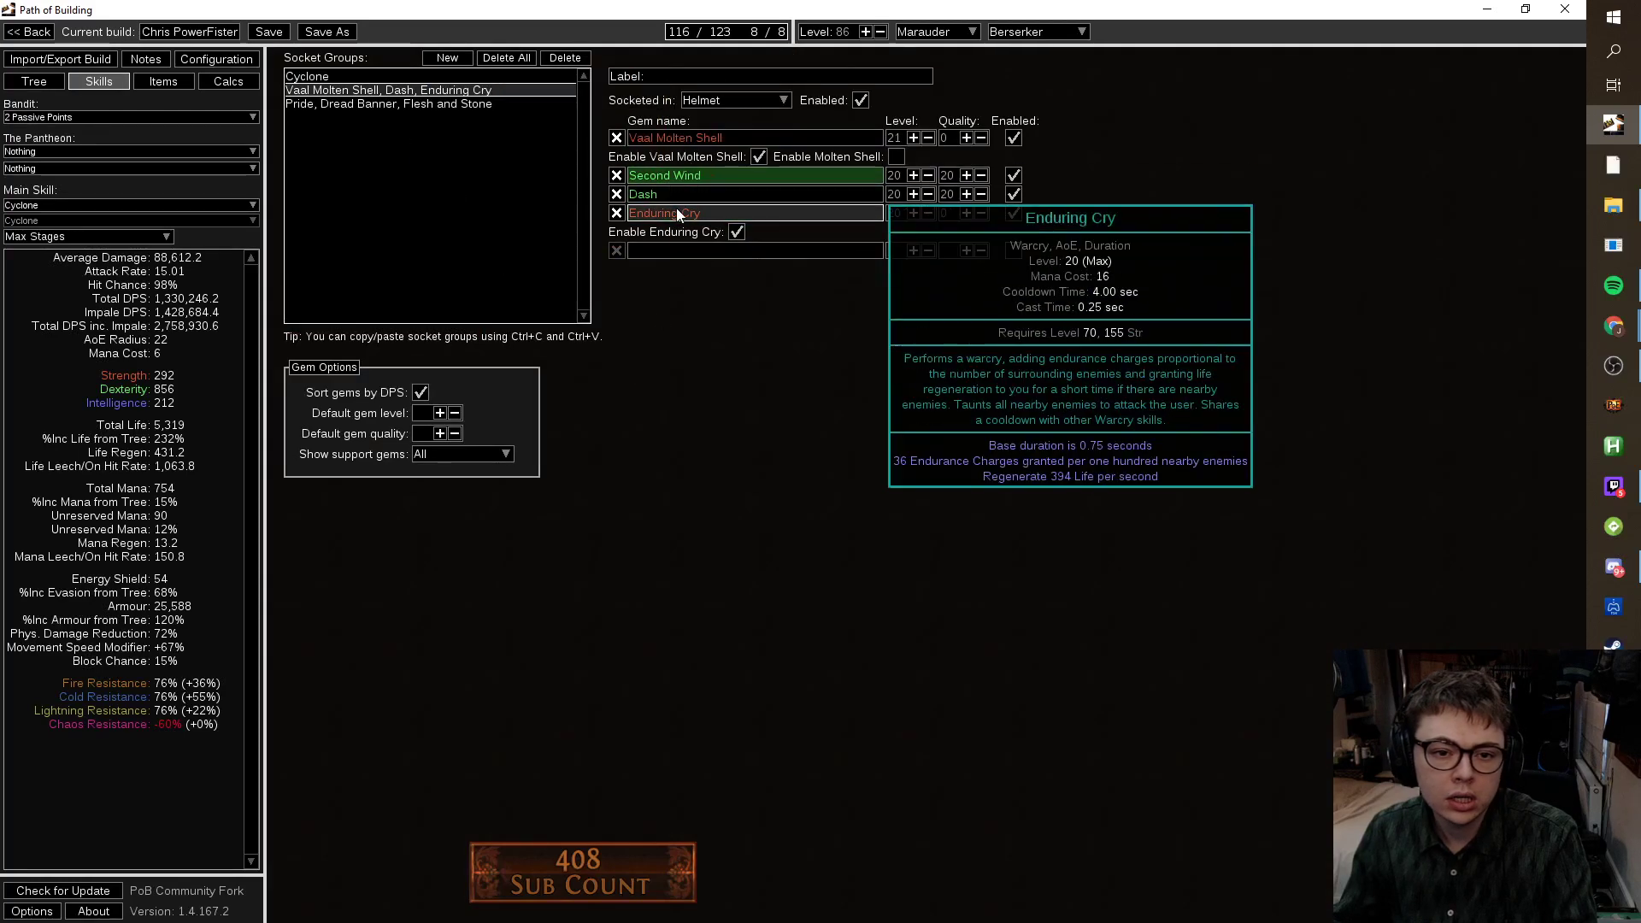
left_click(617, 214)
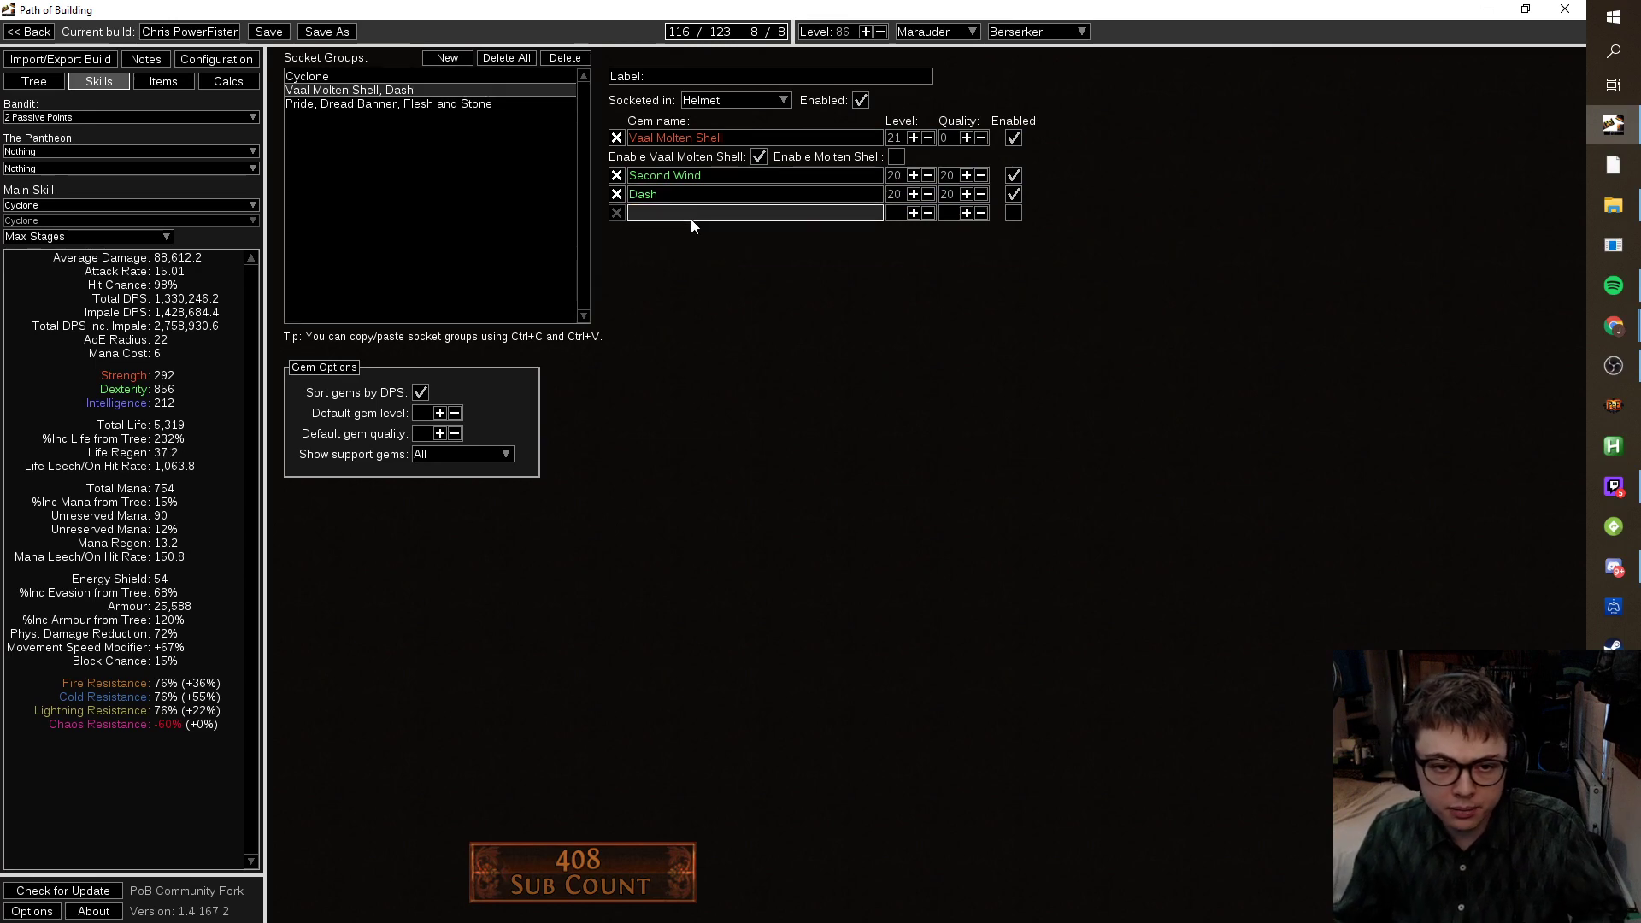
left_click(690, 216)
type("incr")
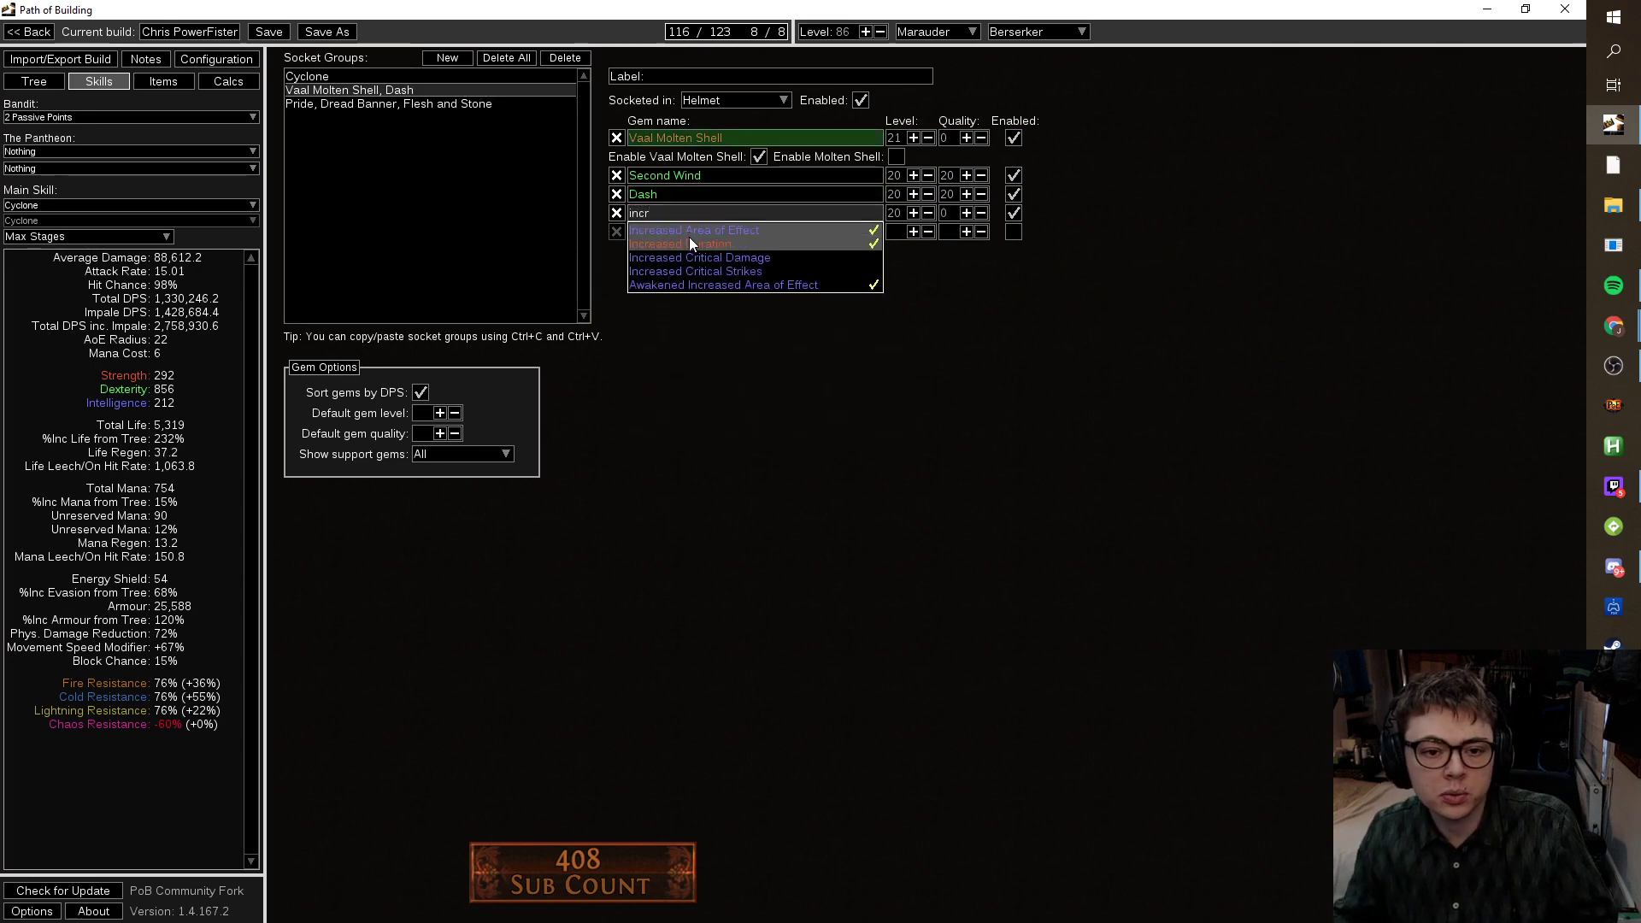
left_click(689, 238)
left_click(35, 81)
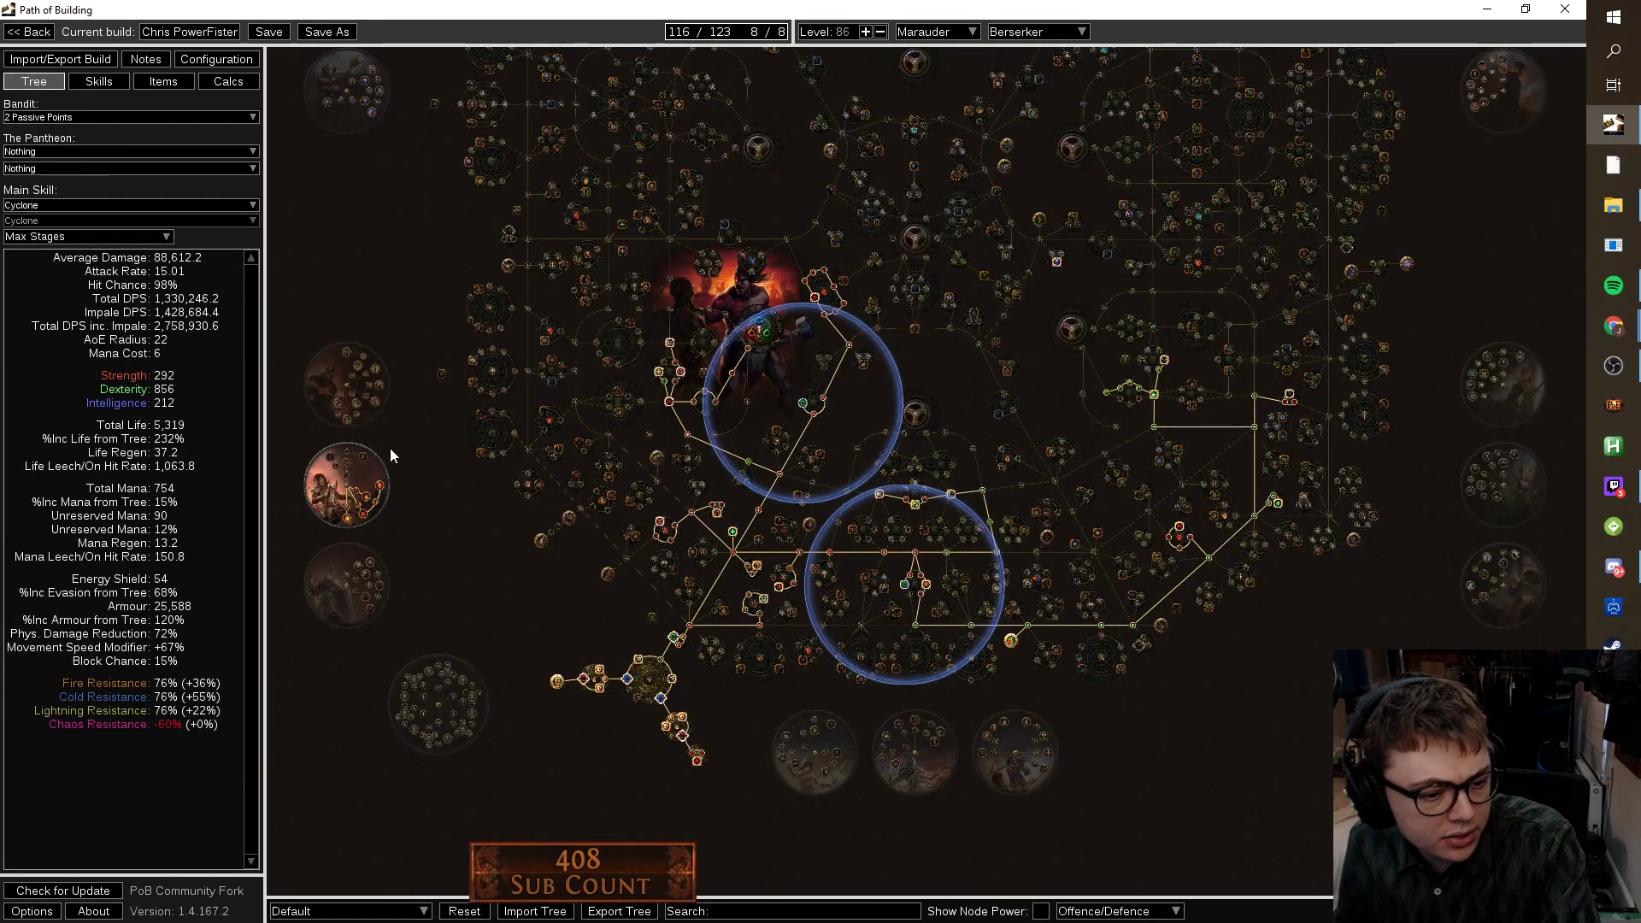
Equip The Perfect Form Zodiac Leather as body armour after comparing it with Wildwrap.
left_click_drag(1223, 678, 1074, 731)
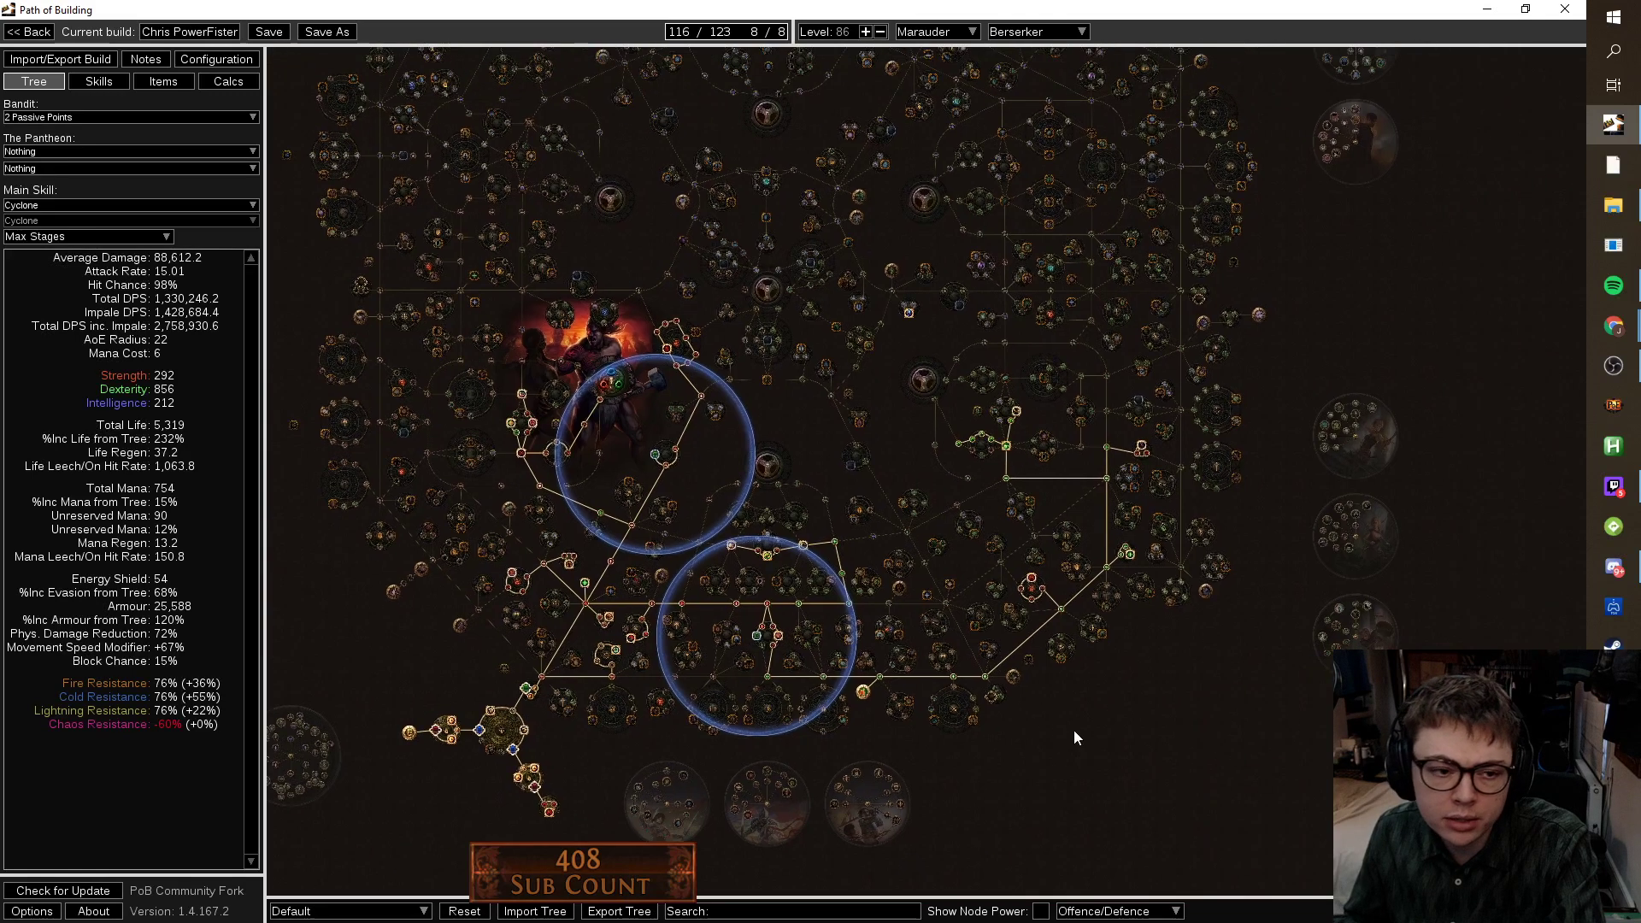
left_click(179, 82)
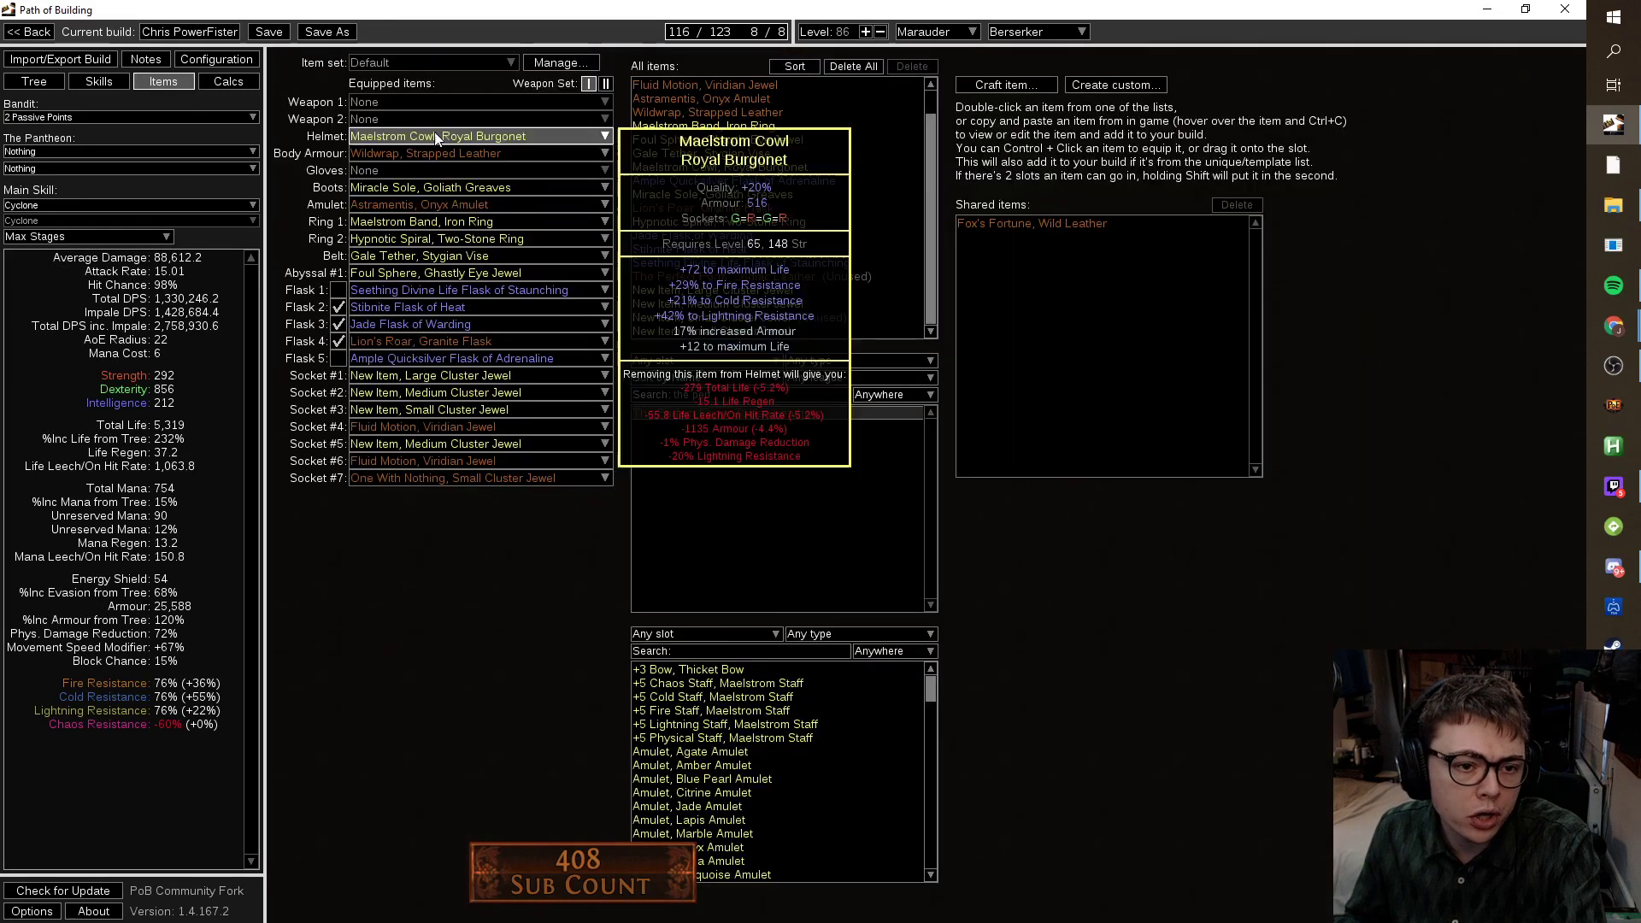
left_click(420, 152)
left_click(408, 190)
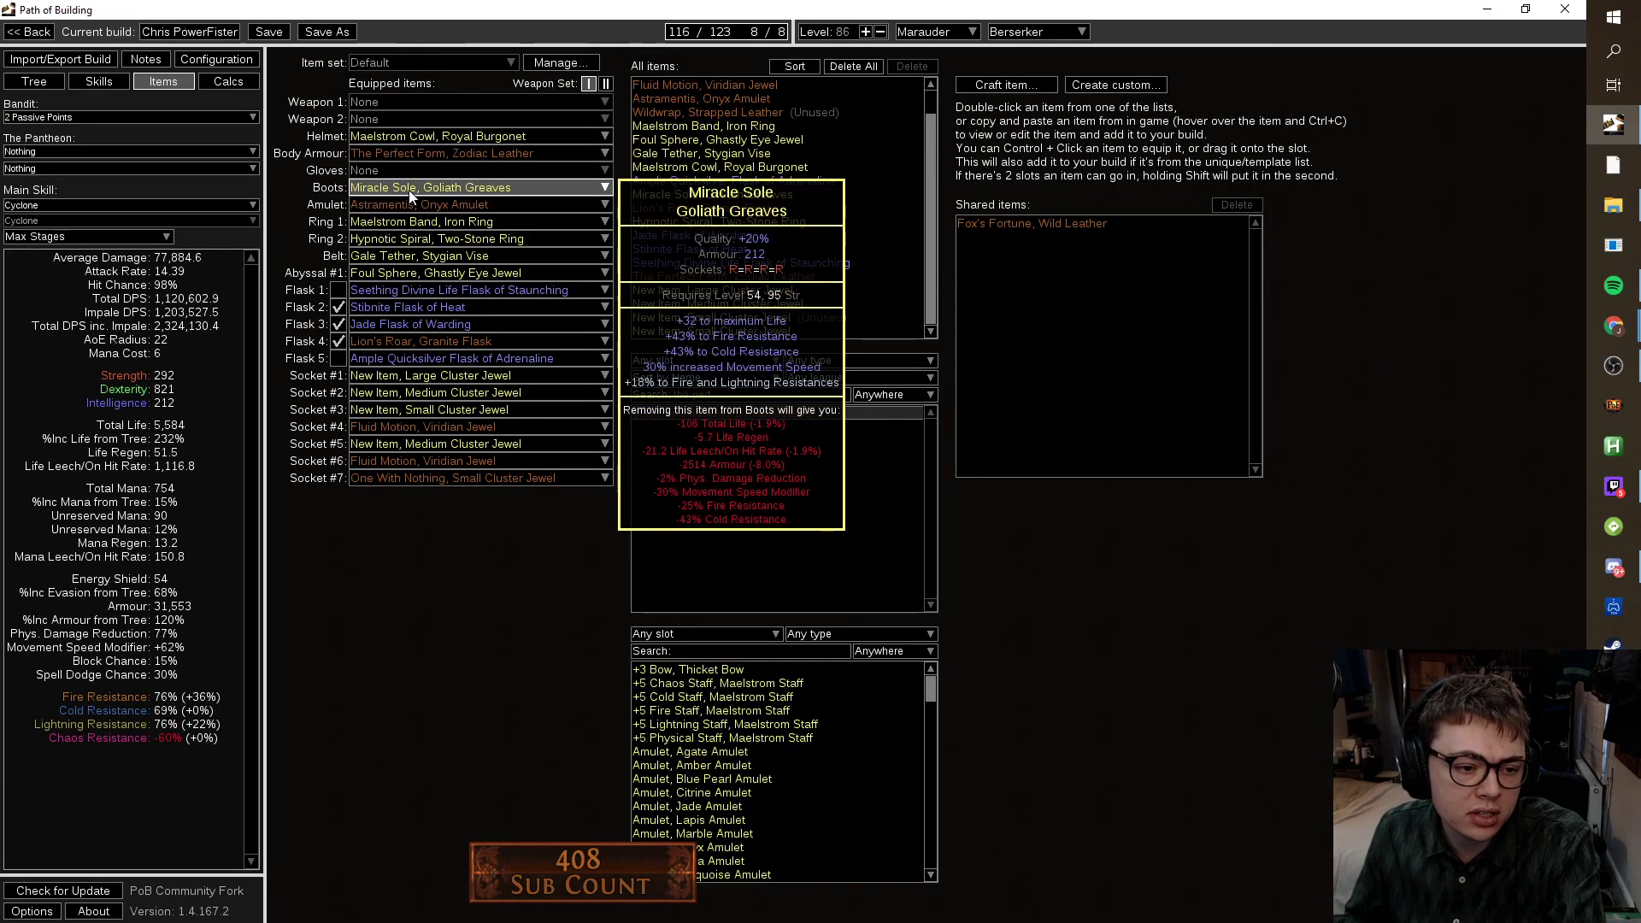
left_click(407, 154)
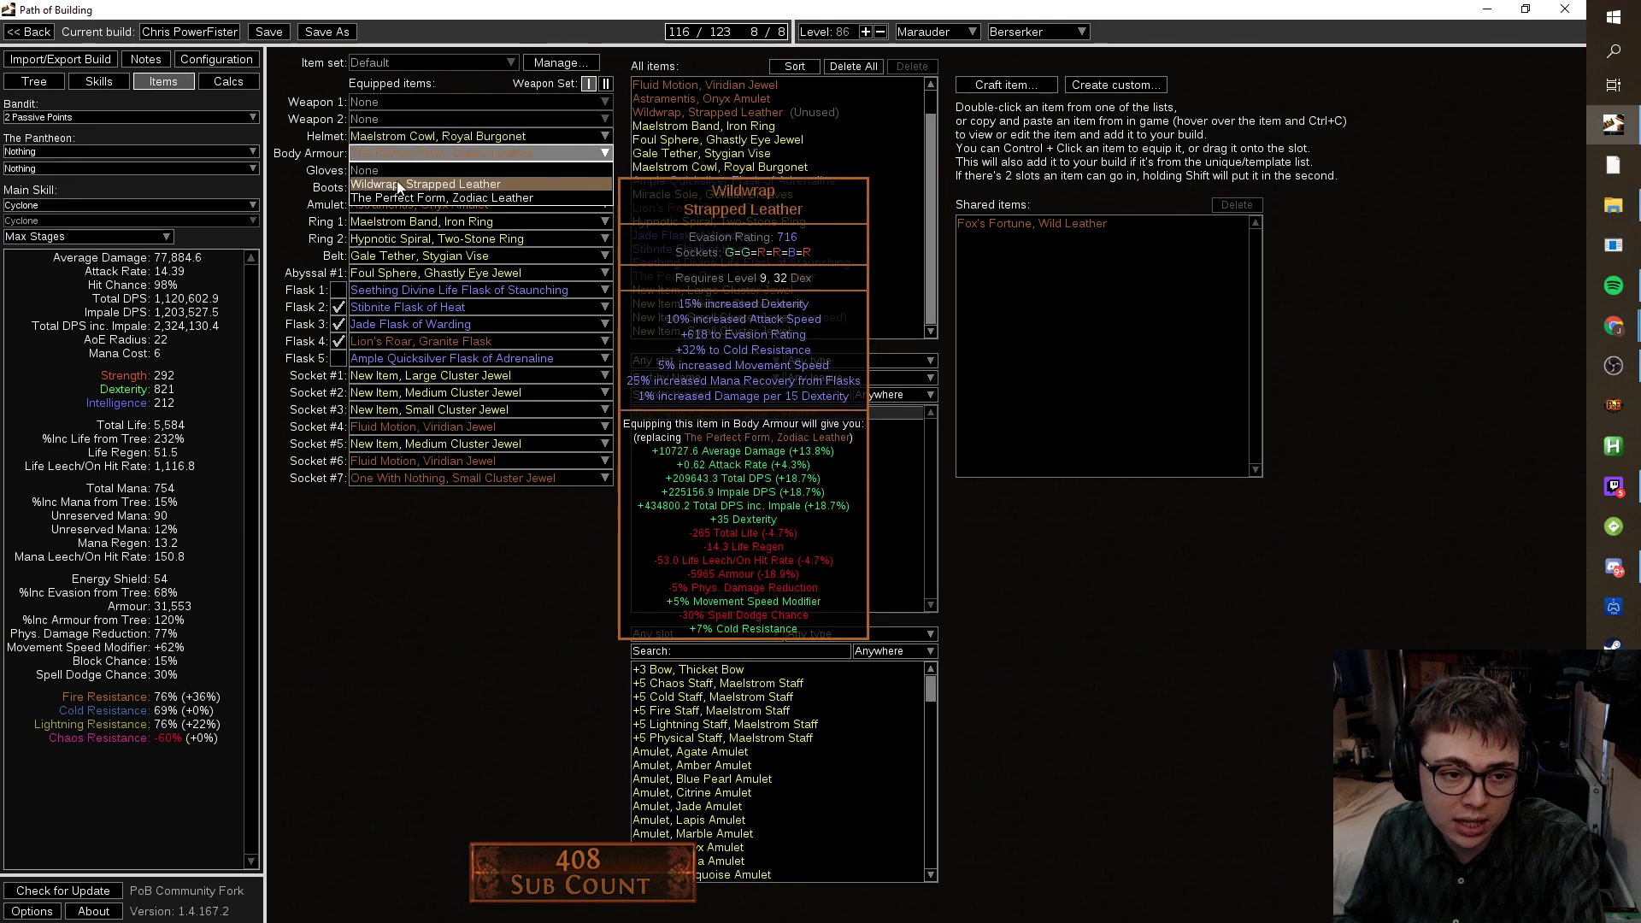
left_click(407, 171)
left_click(405, 152)
left_click(401, 192)
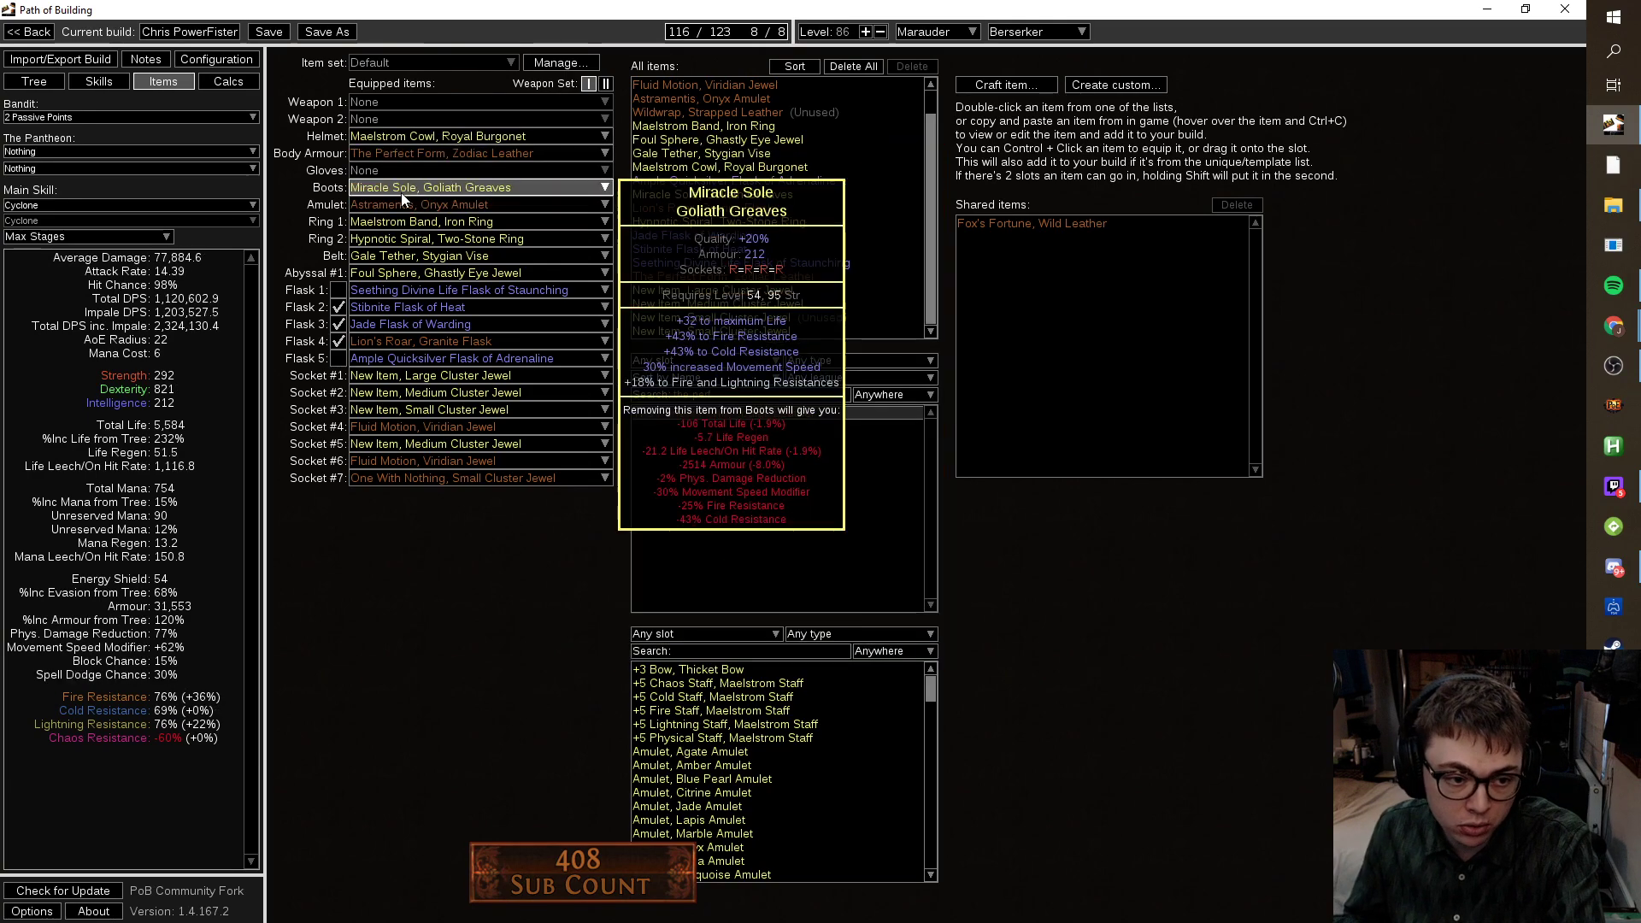
mouse_move(489, 219)
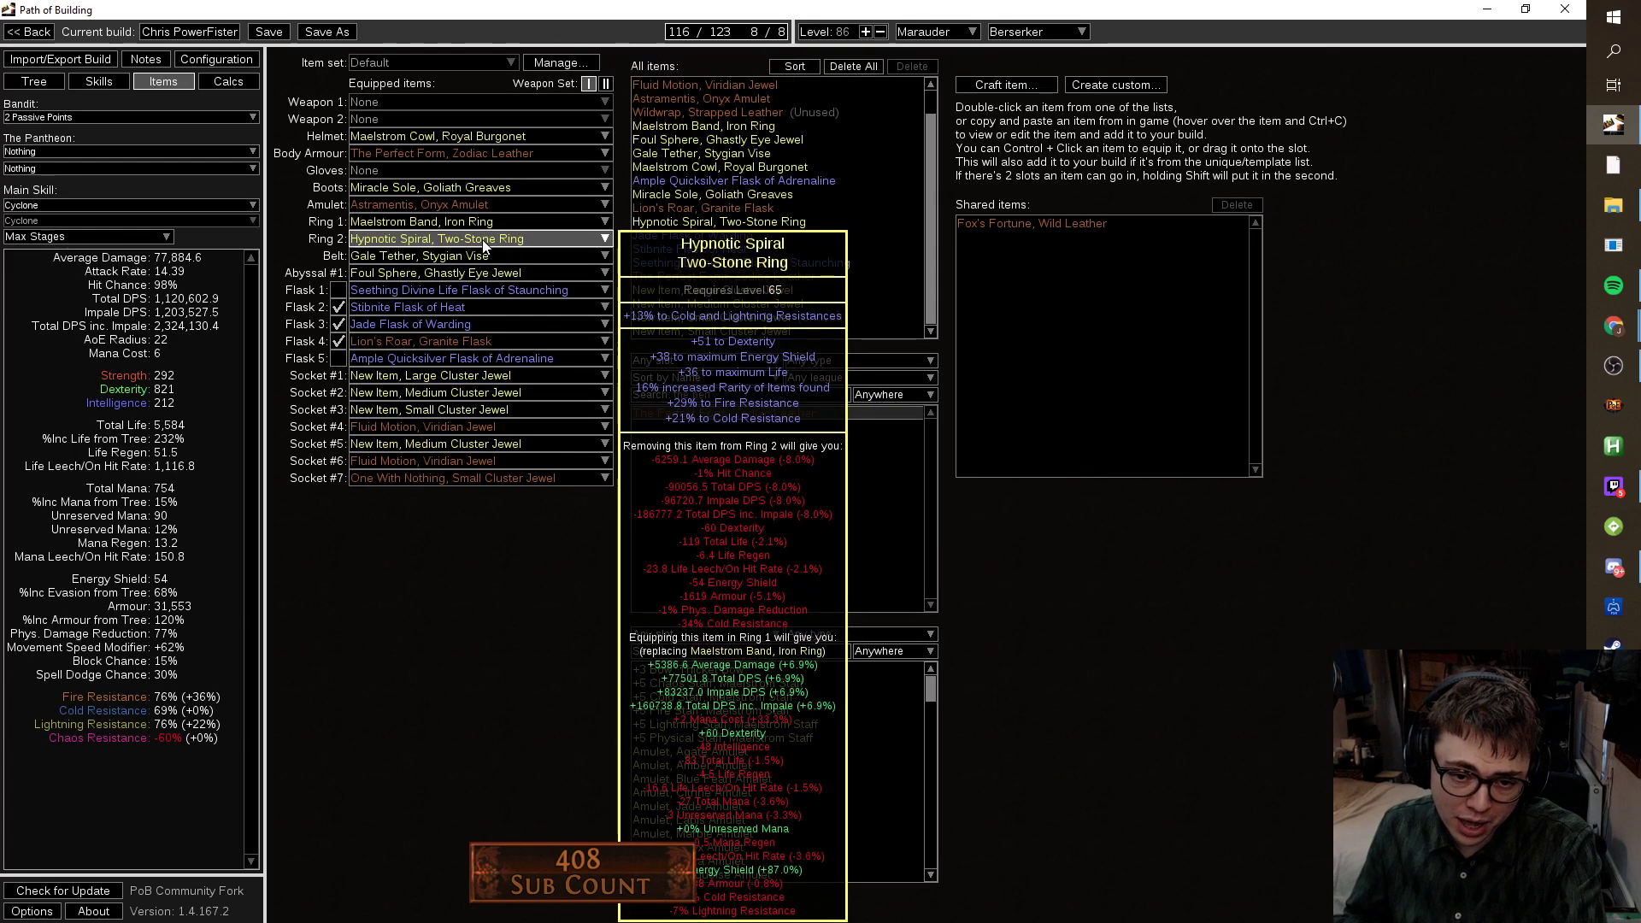
mouse_move(482, 262)
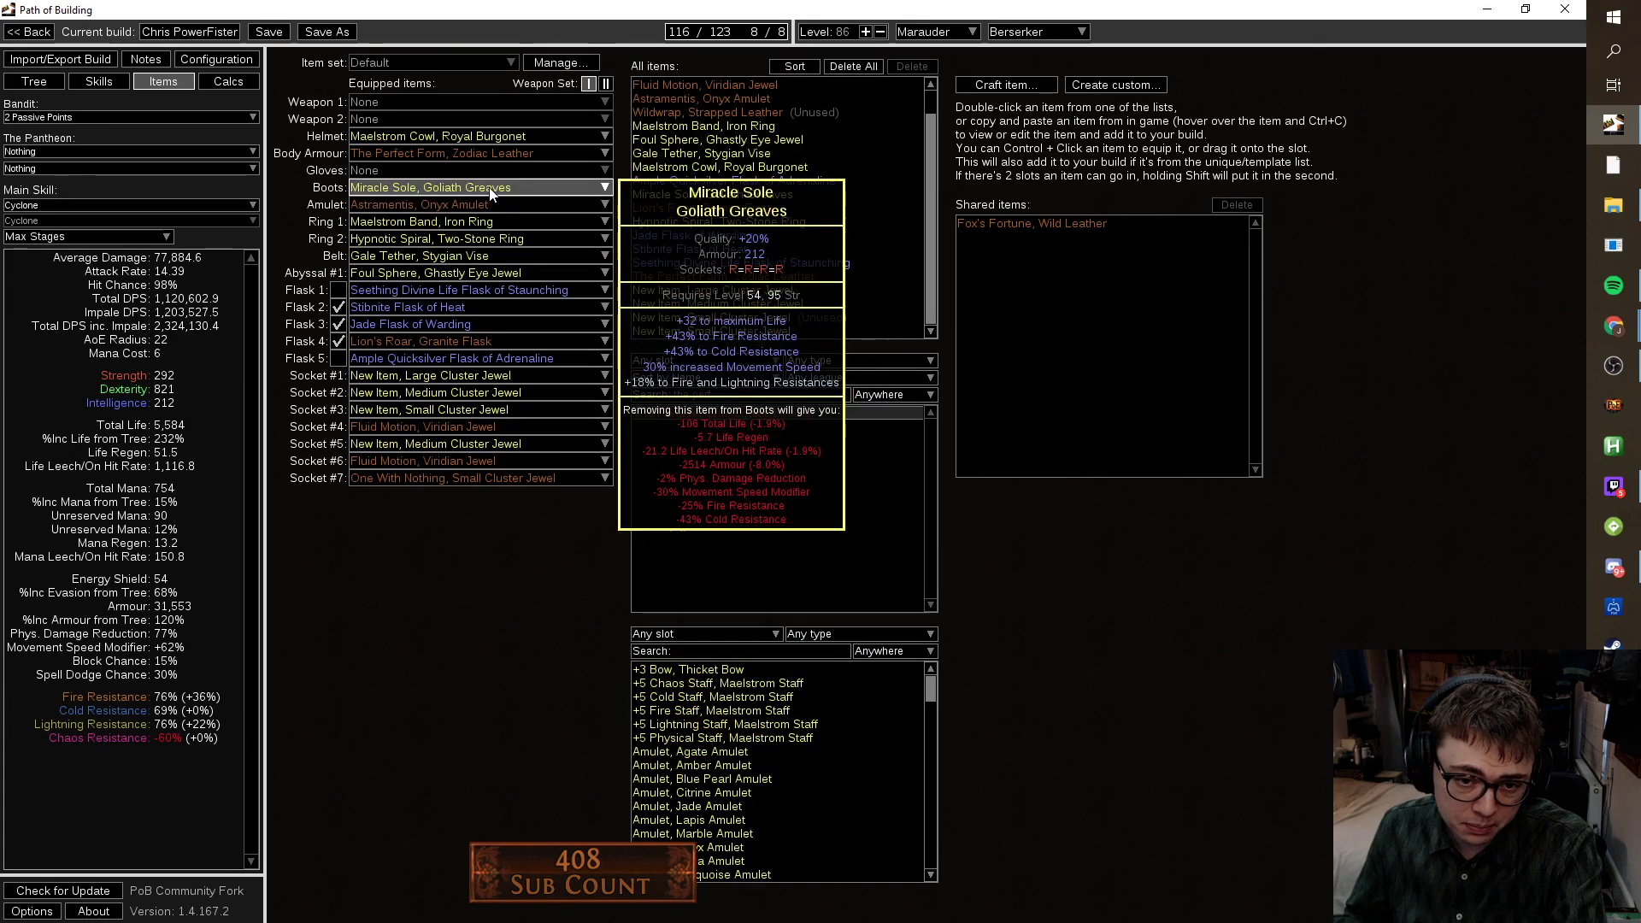
Edit the Miracle Sole boots' item text and save them back to the build.
double_click(855, 195)
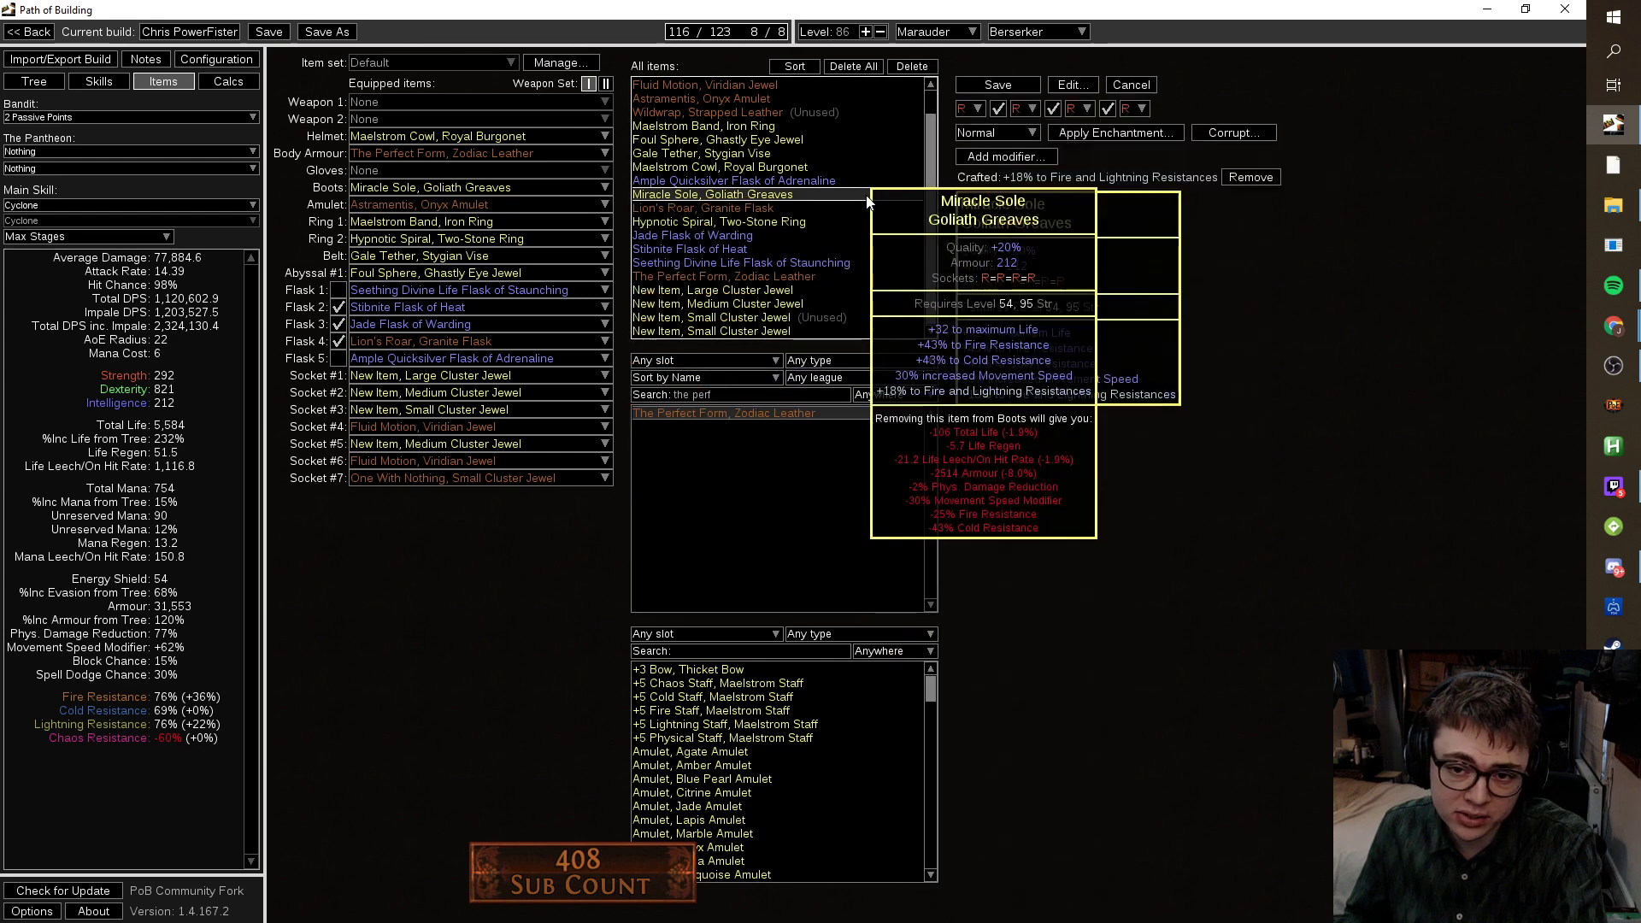
left_click(1072, 84)
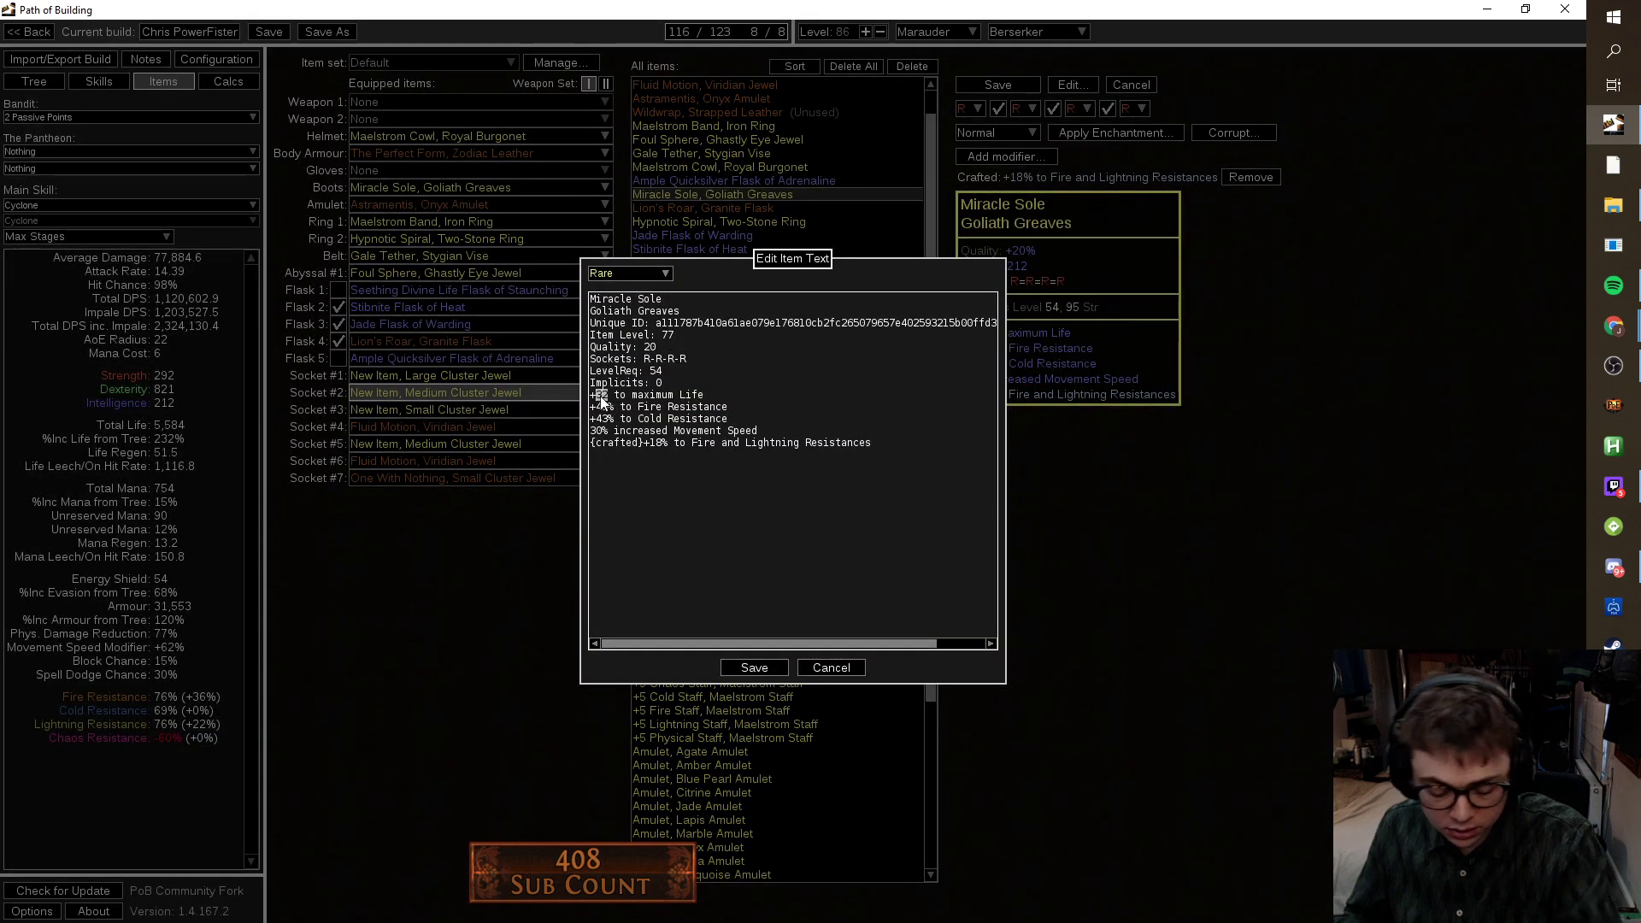
left_click(752, 667)
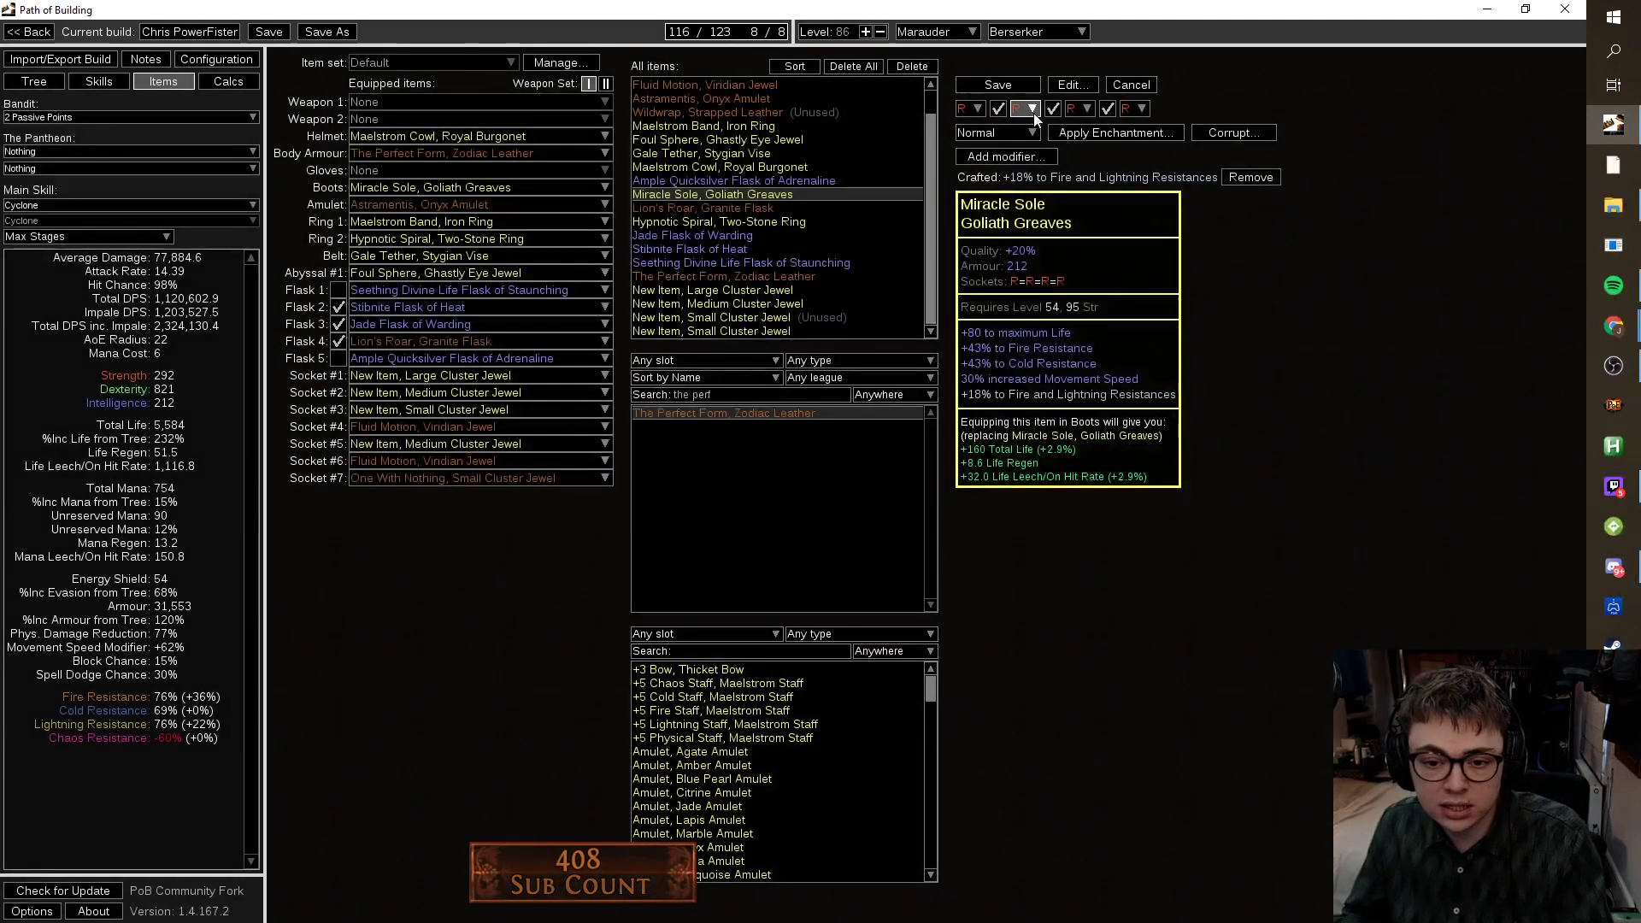
left_click(997, 82)
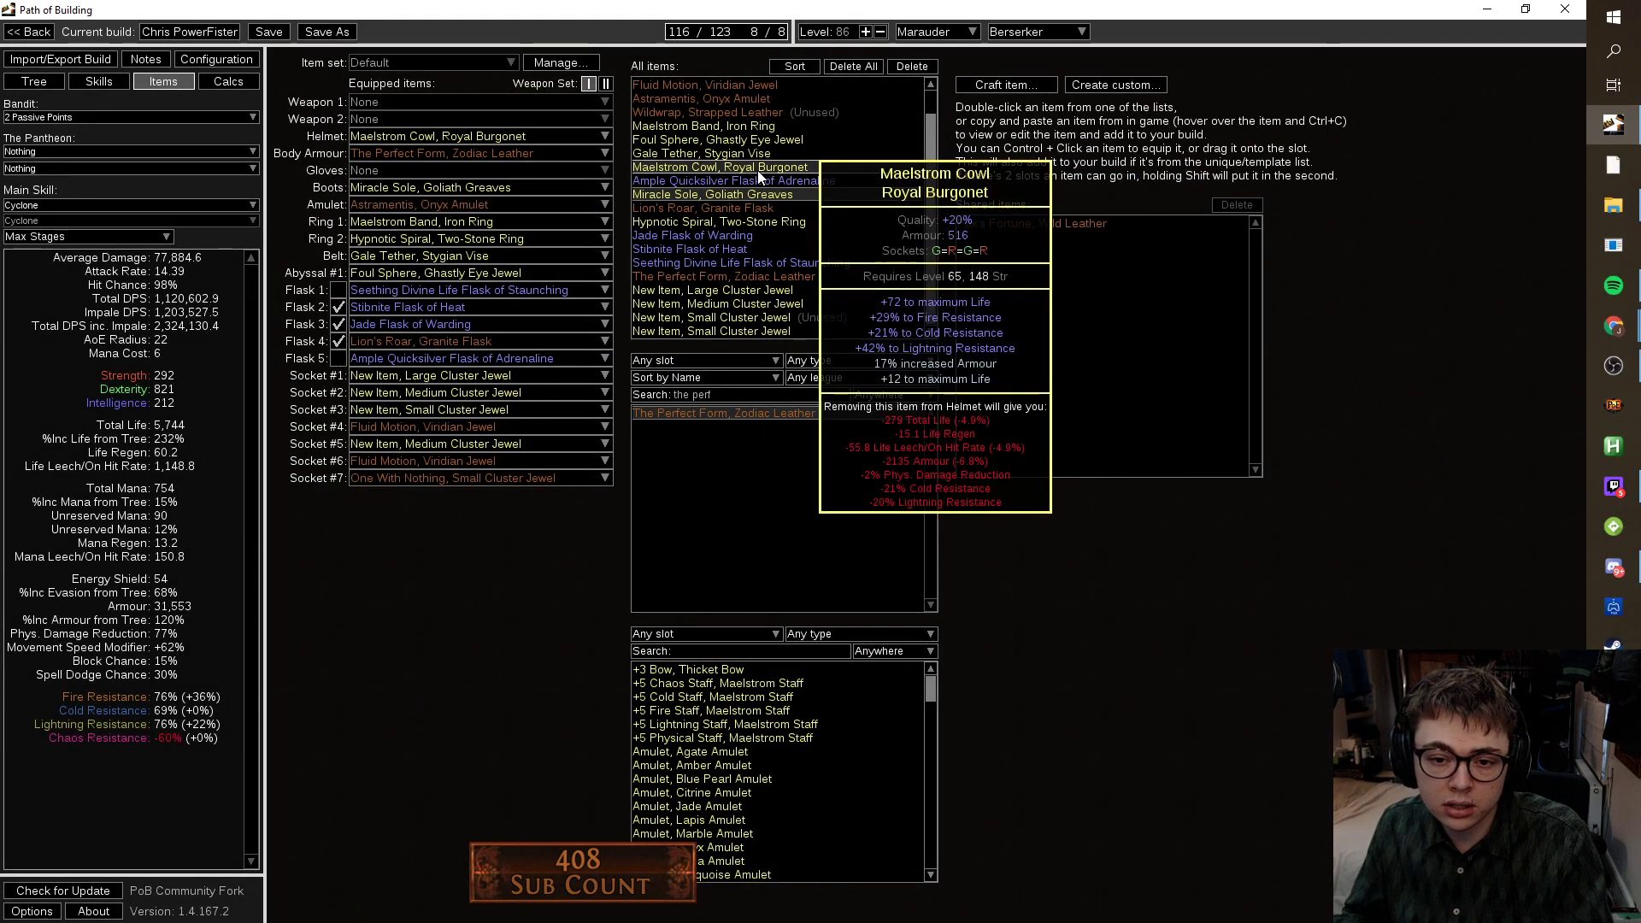
Set the Maelstrom Cowl helmet's maximum Life to +90 and save it.
double_click(807, 170)
left_click(1073, 85)
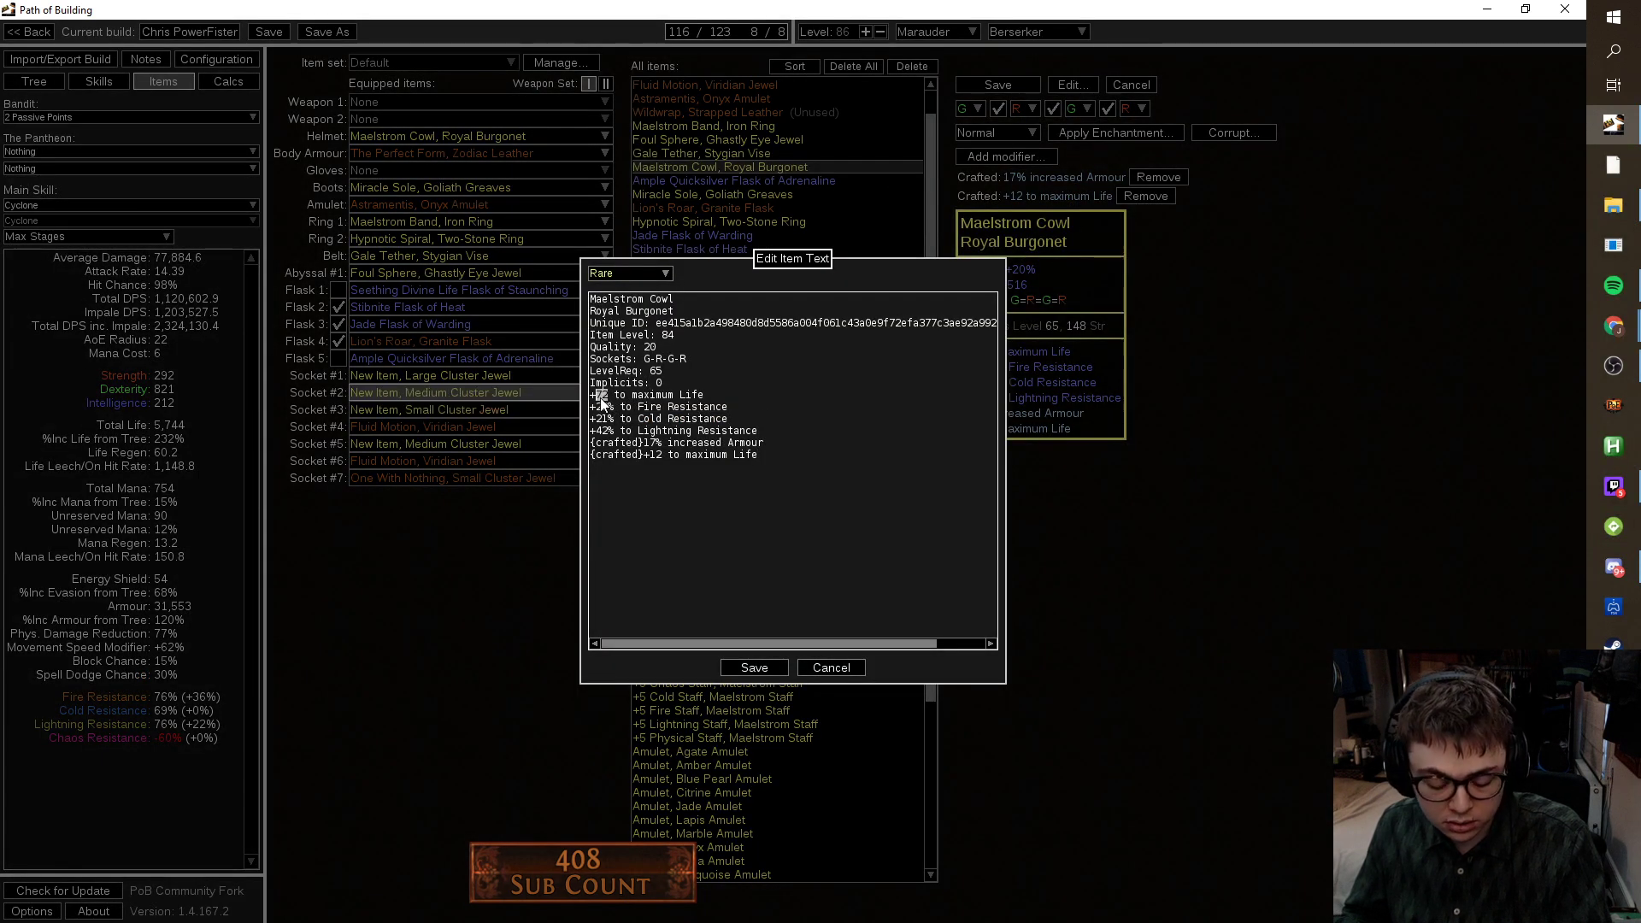
left_click(754, 667)
left_click(1010, 87)
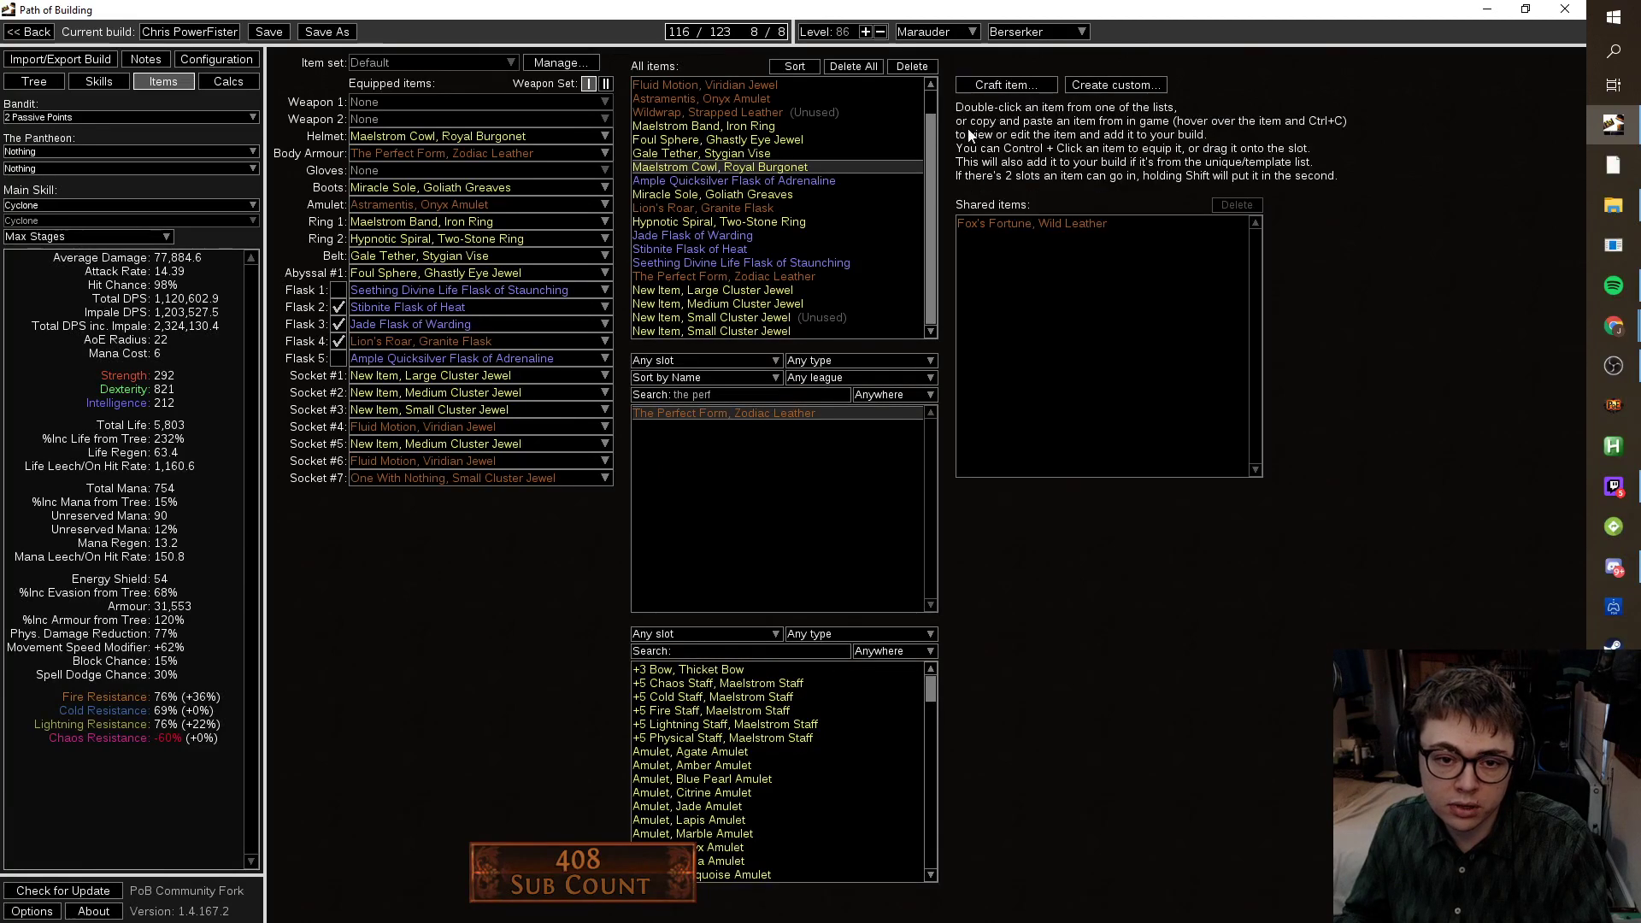
Change the Hypnotic Spiral ring's maximum Life roll to +60 and save it.
double_click(783, 228)
left_click(1072, 85)
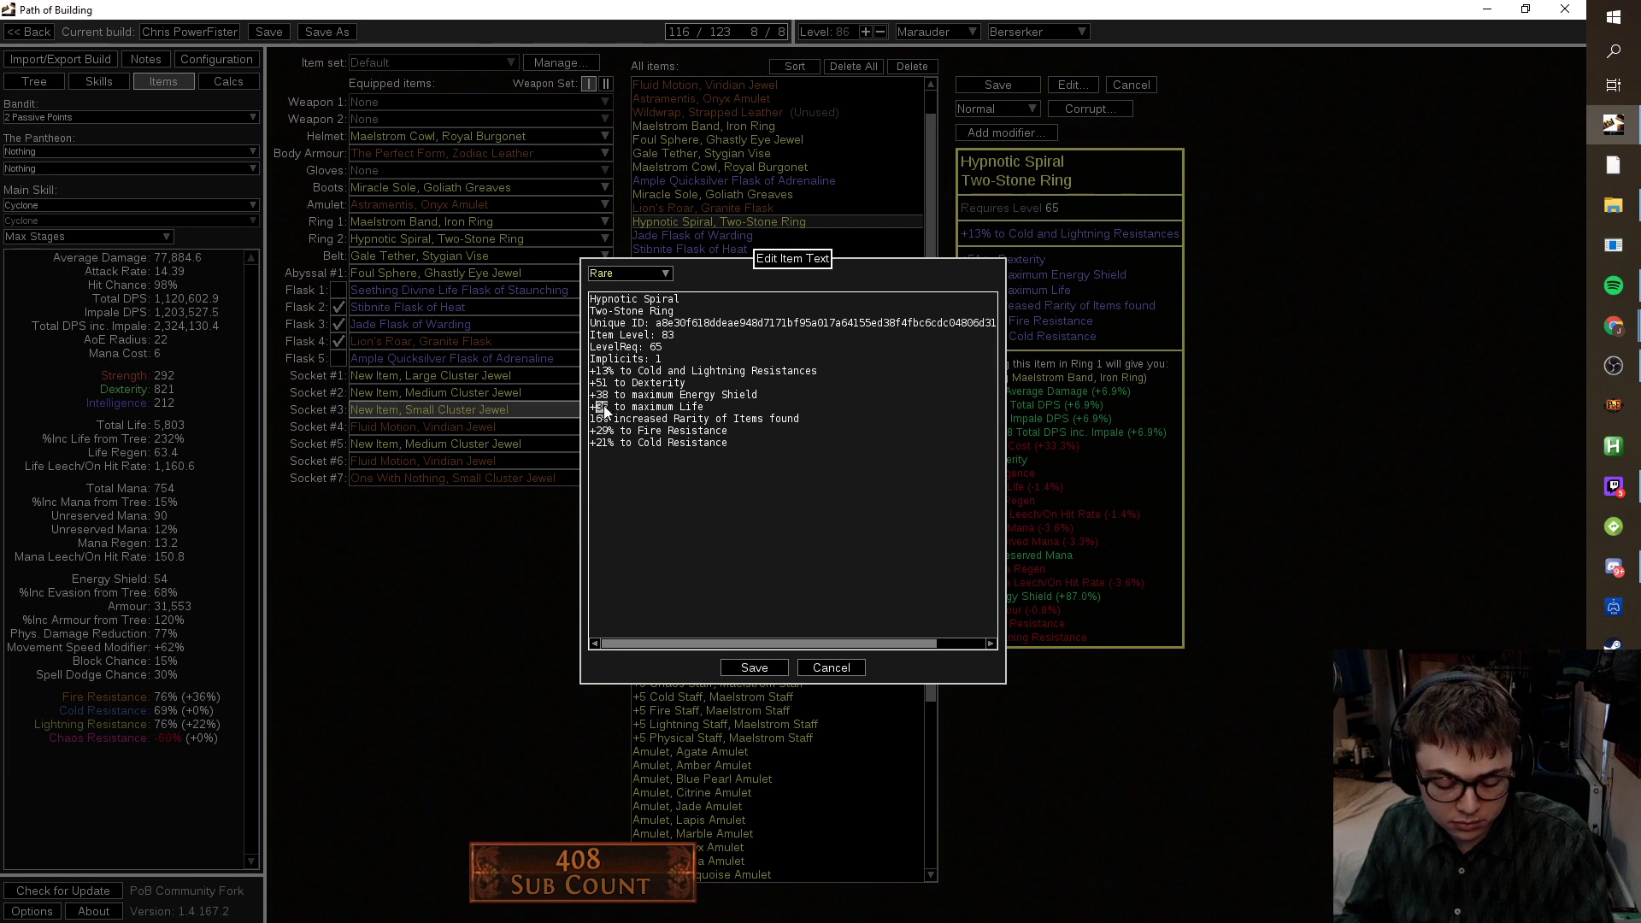
key("BackSpace")
key("BackSpace")
key("BackSpace")
type("60")
left_click(772, 667)
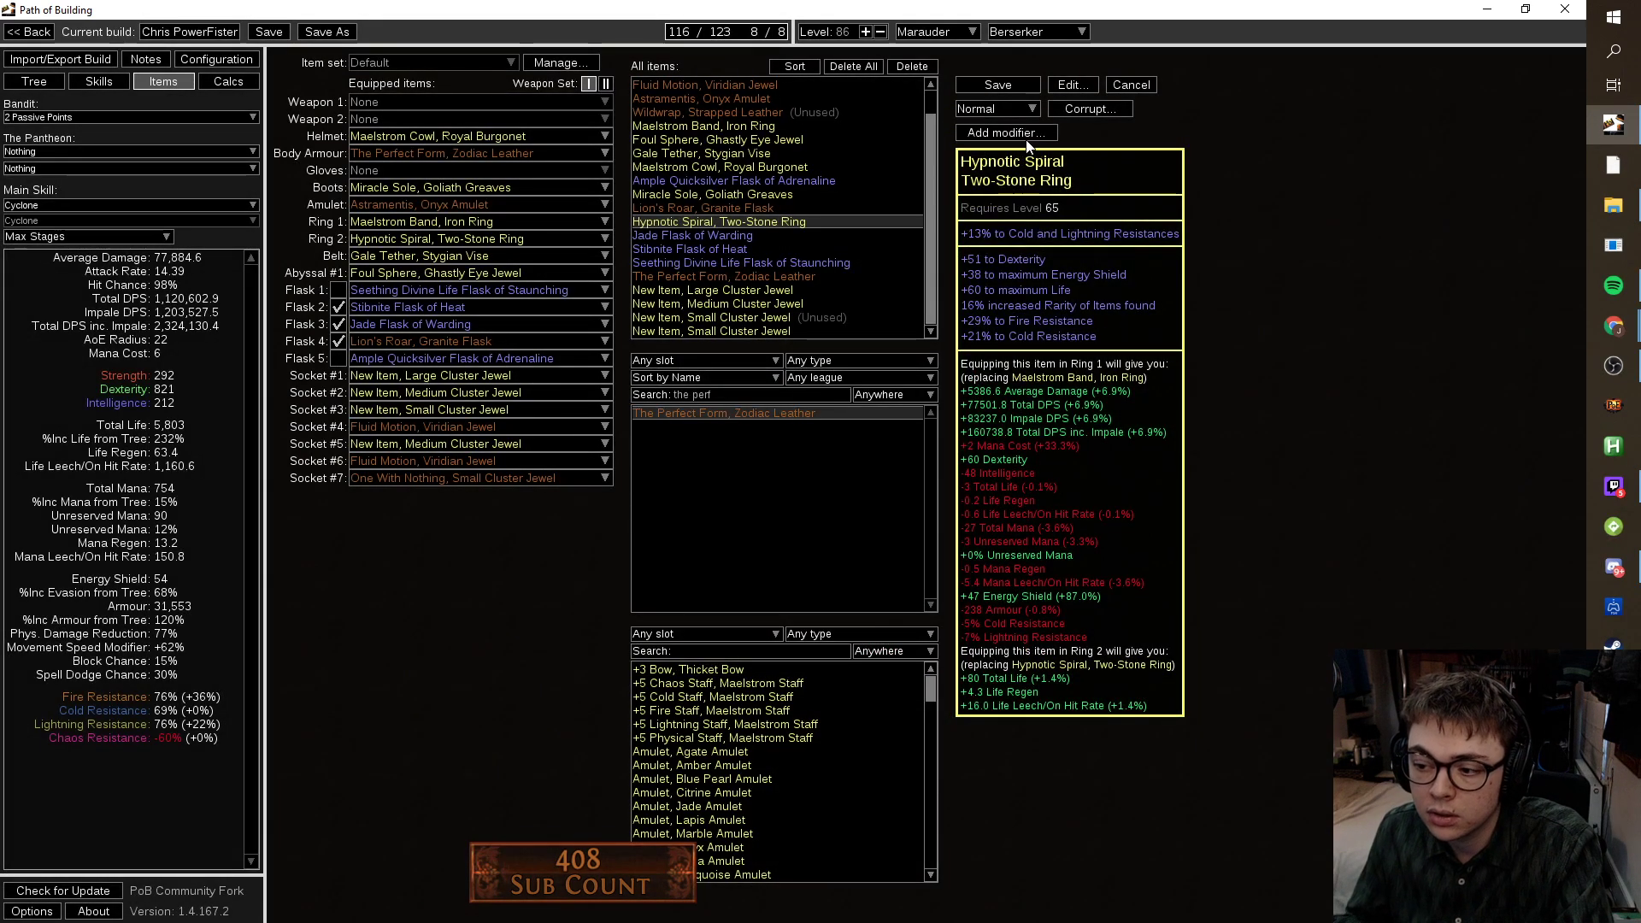
left_click(990, 84)
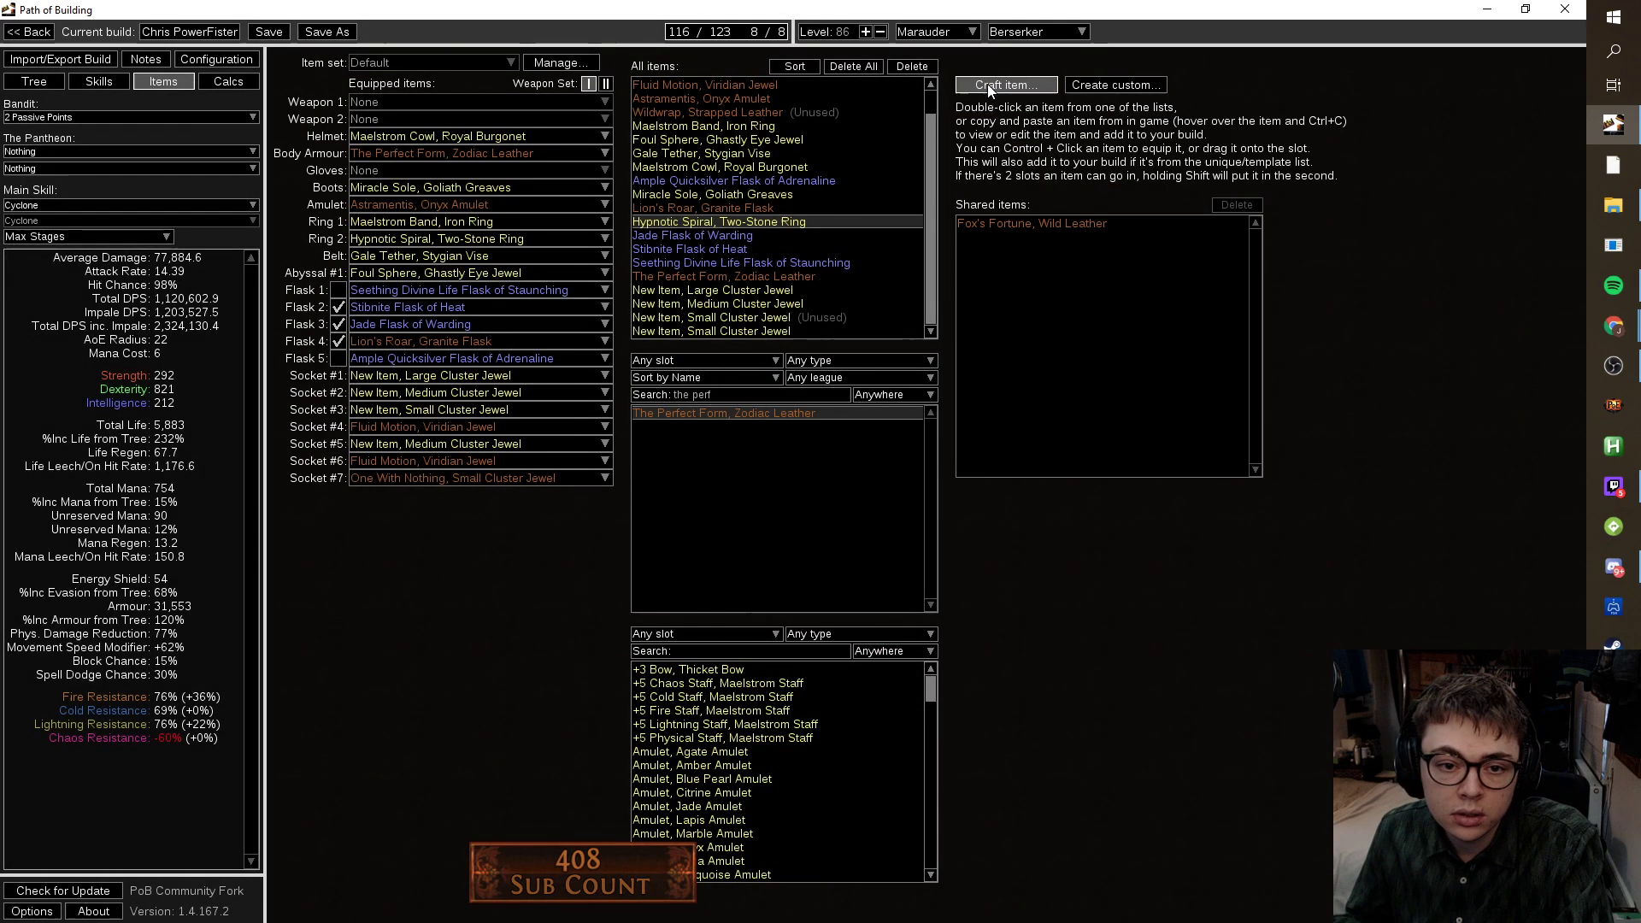
Add Garukhan's Flight with +40 Dexterity and (320-380)% increased Evasion, equipping it as boots.
double_click(761, 396)
type("garuk")
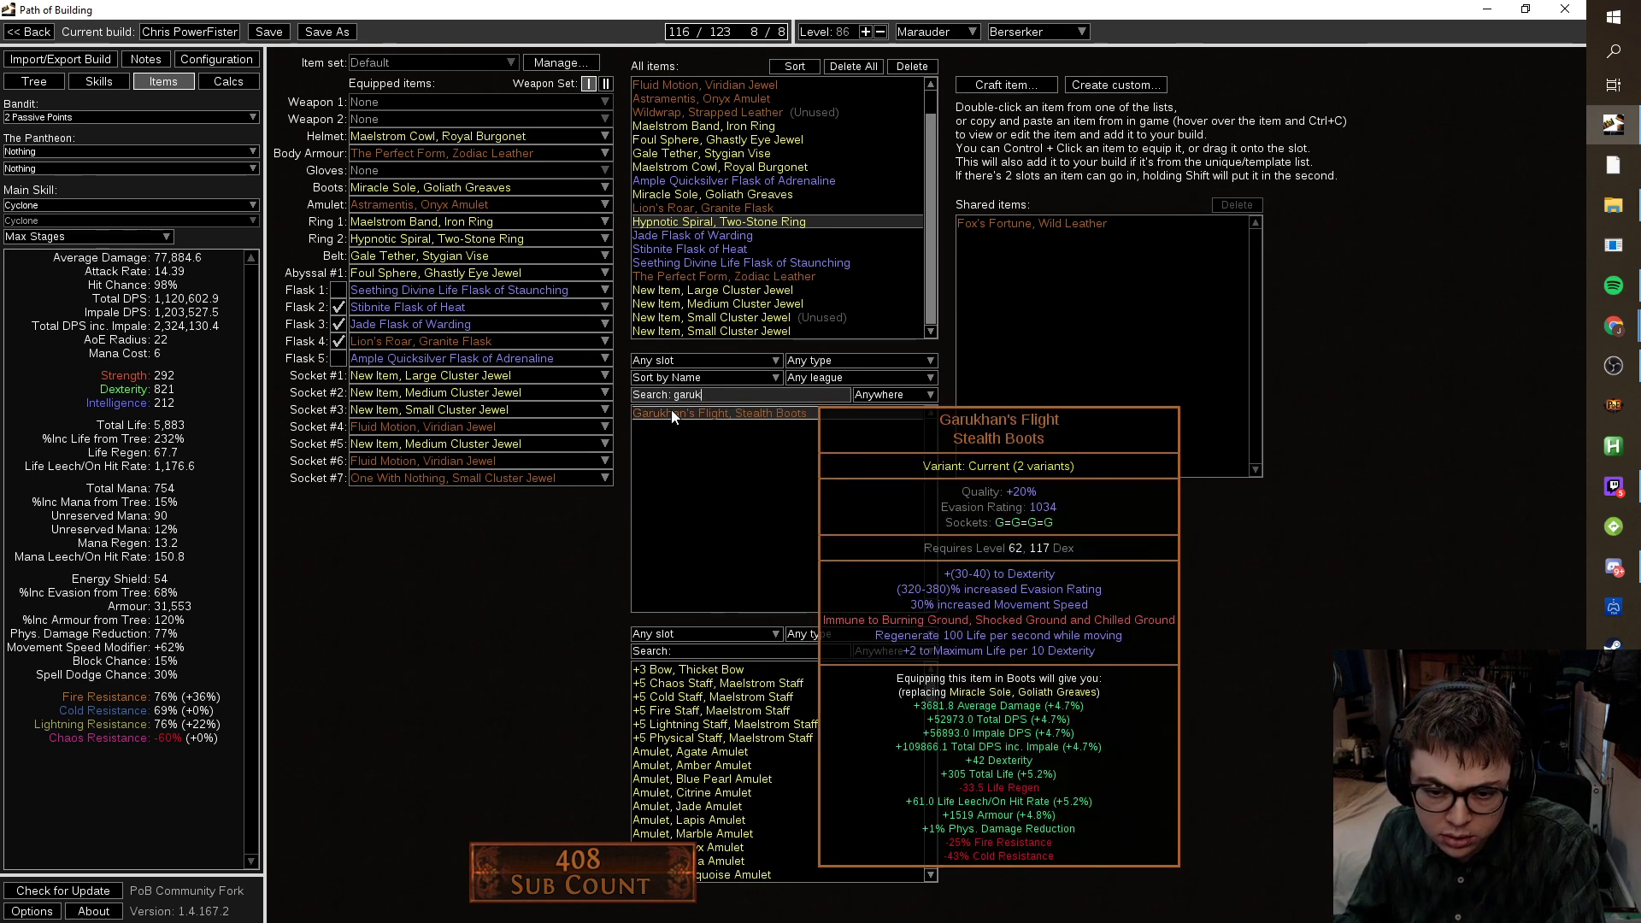
double_click(670, 413)
left_click_drag(1329, 181, 1403, 326)
left_click(1182, 177)
left_click(1182, 195)
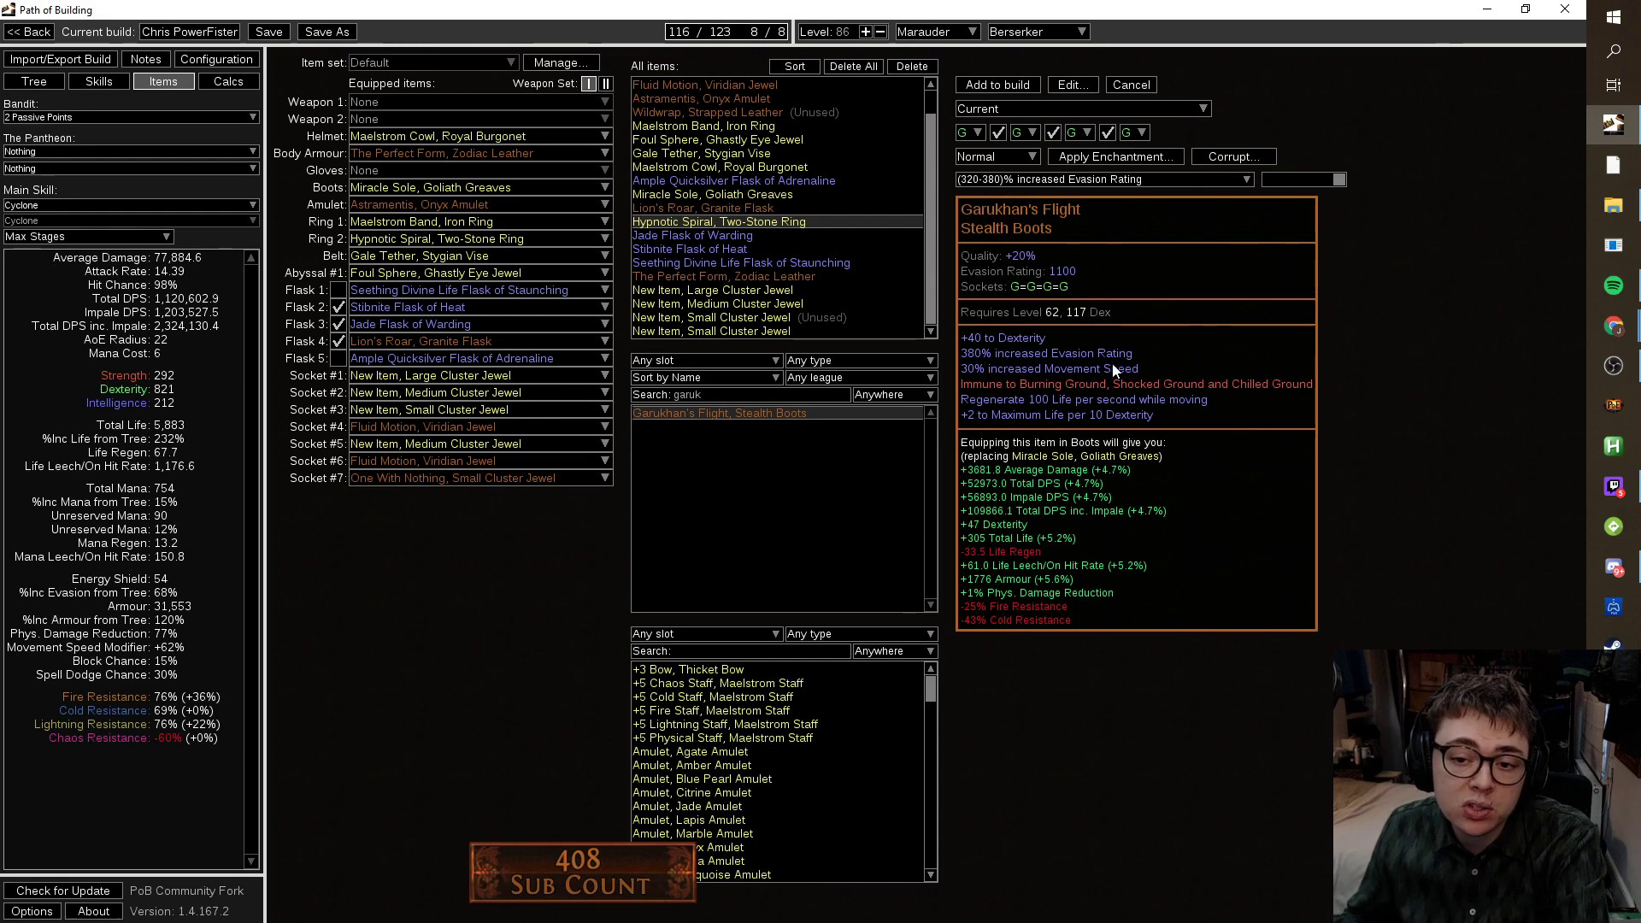
left_click(995, 84)
left_click_drag(756, 332, 484, 190)
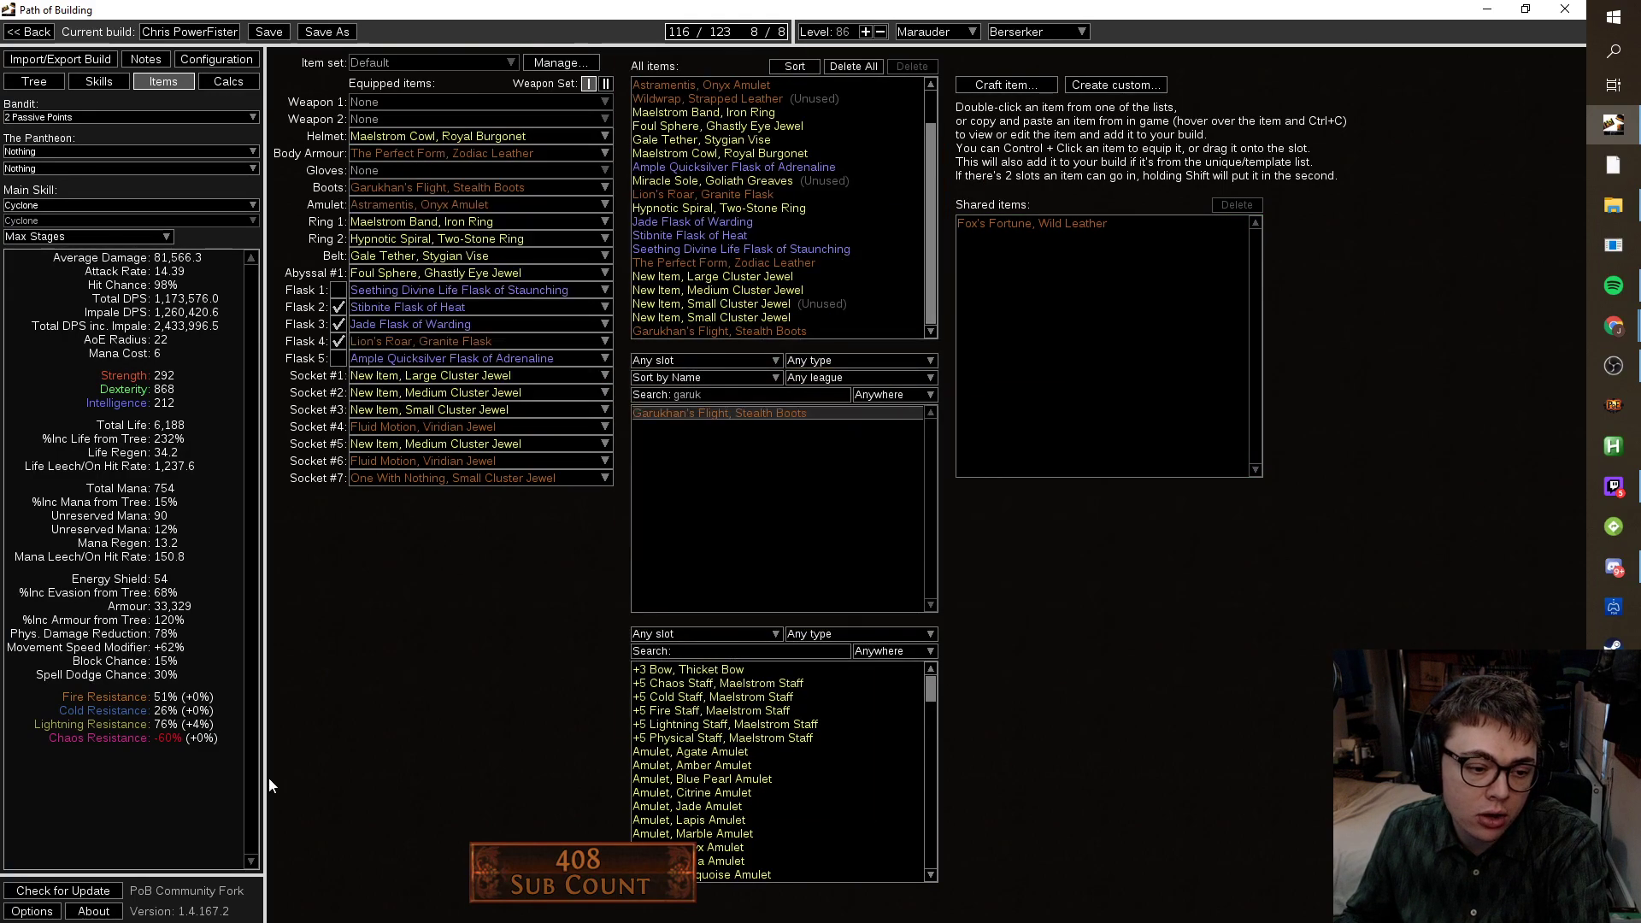
left_click(34, 82)
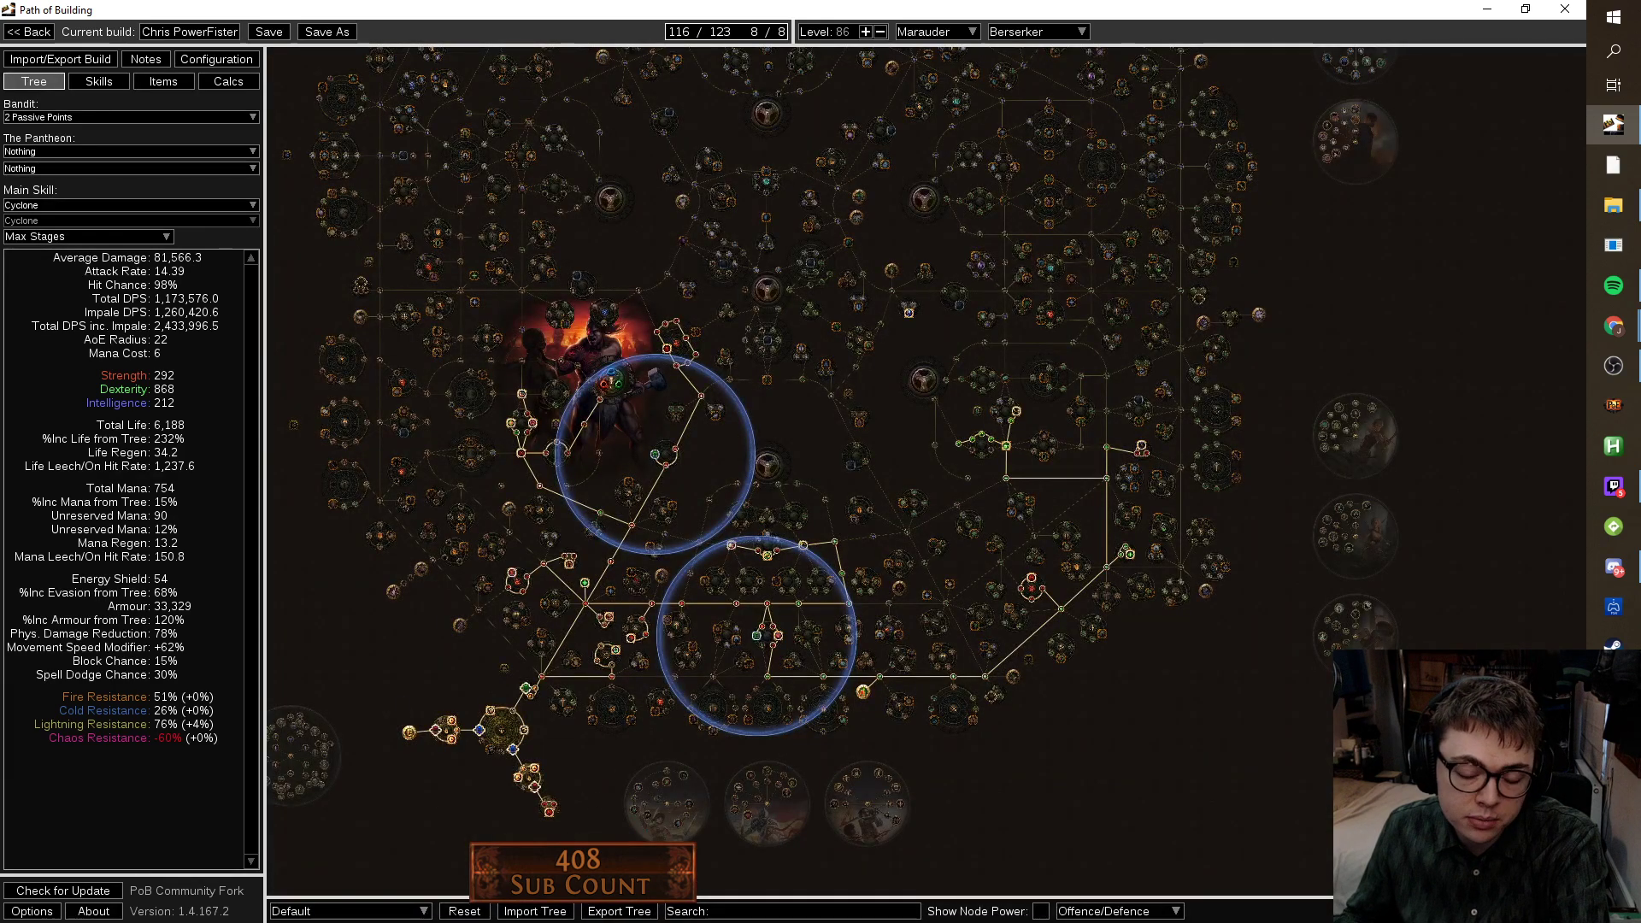
scroll(606, 808, "up", 5)
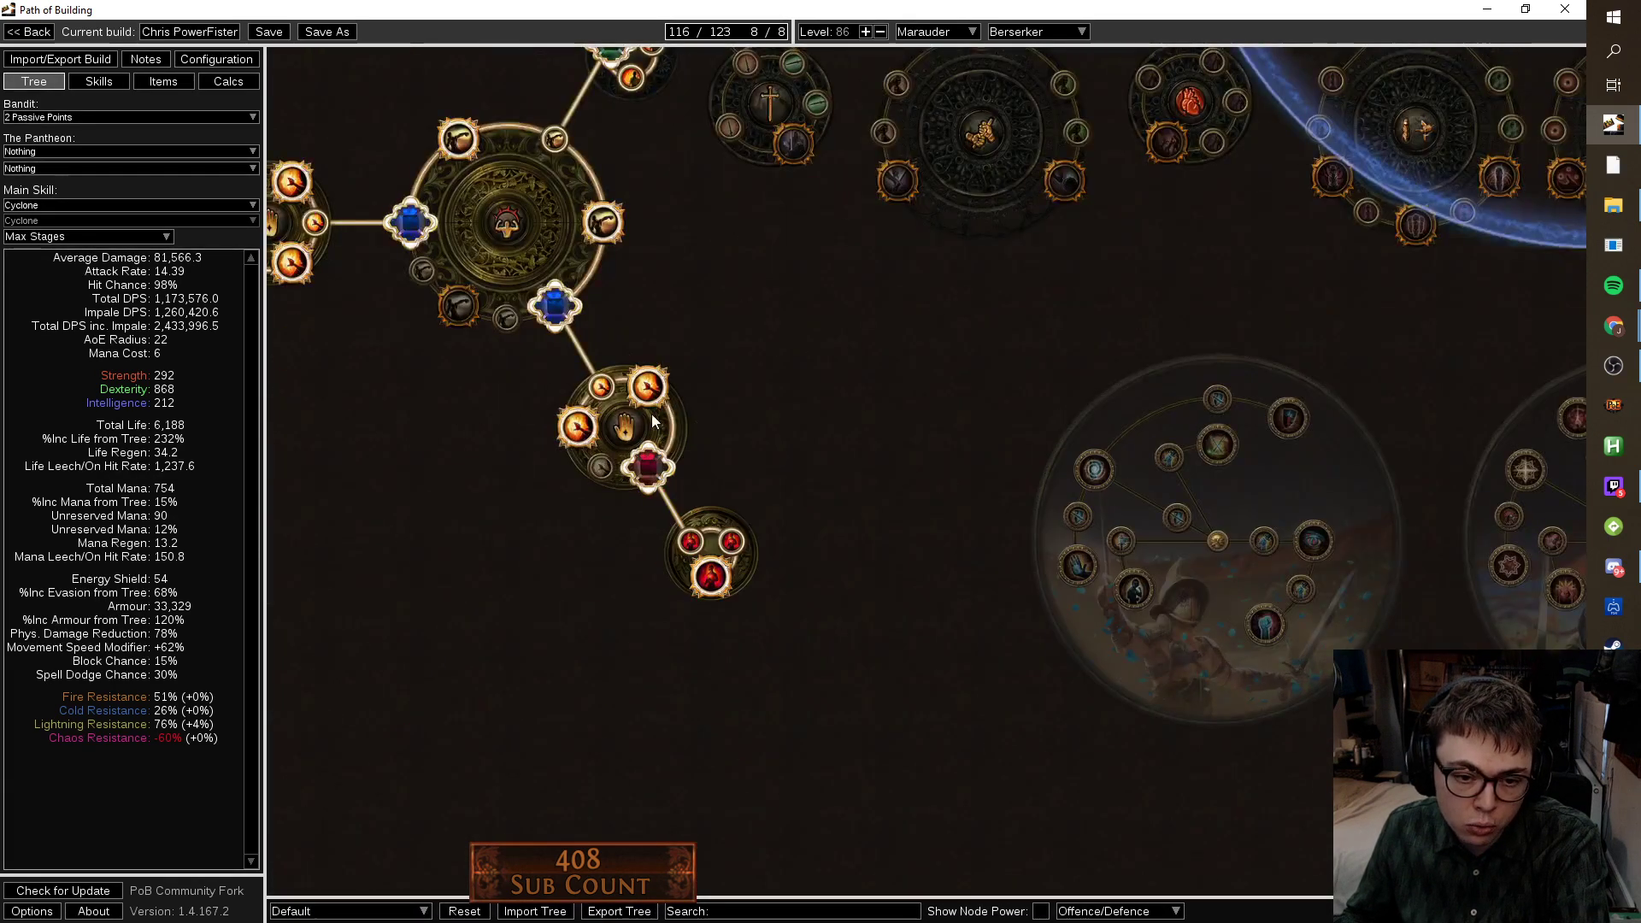
left_click_drag(317, 223, 583, 348)
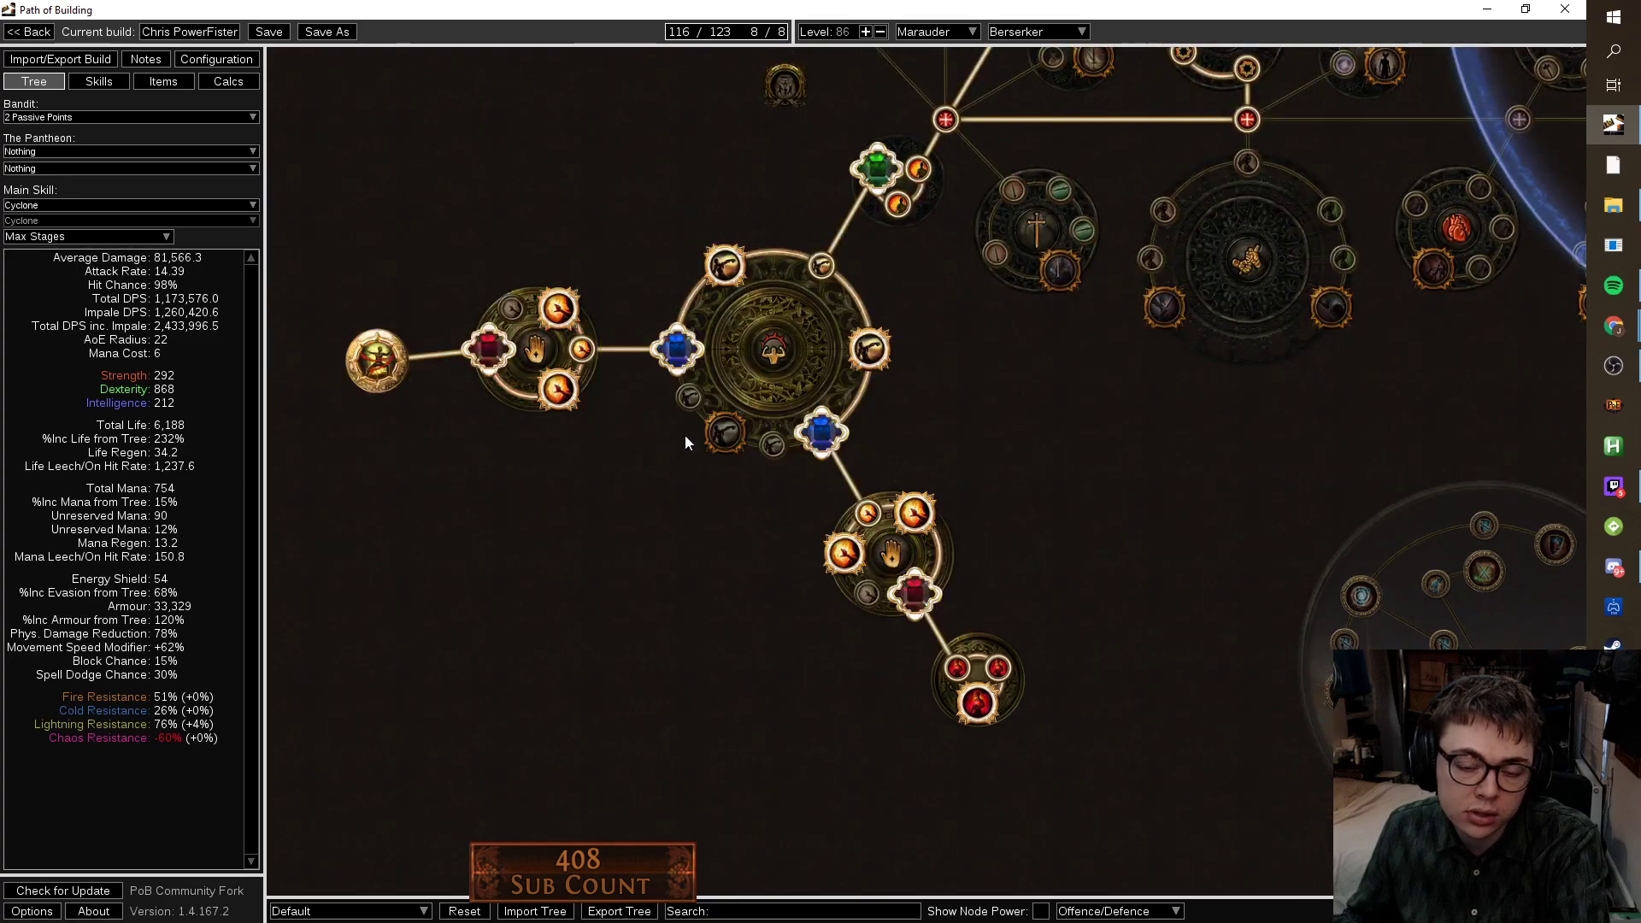
scroll(940, 449, "down", 5)
left_click(163, 81)
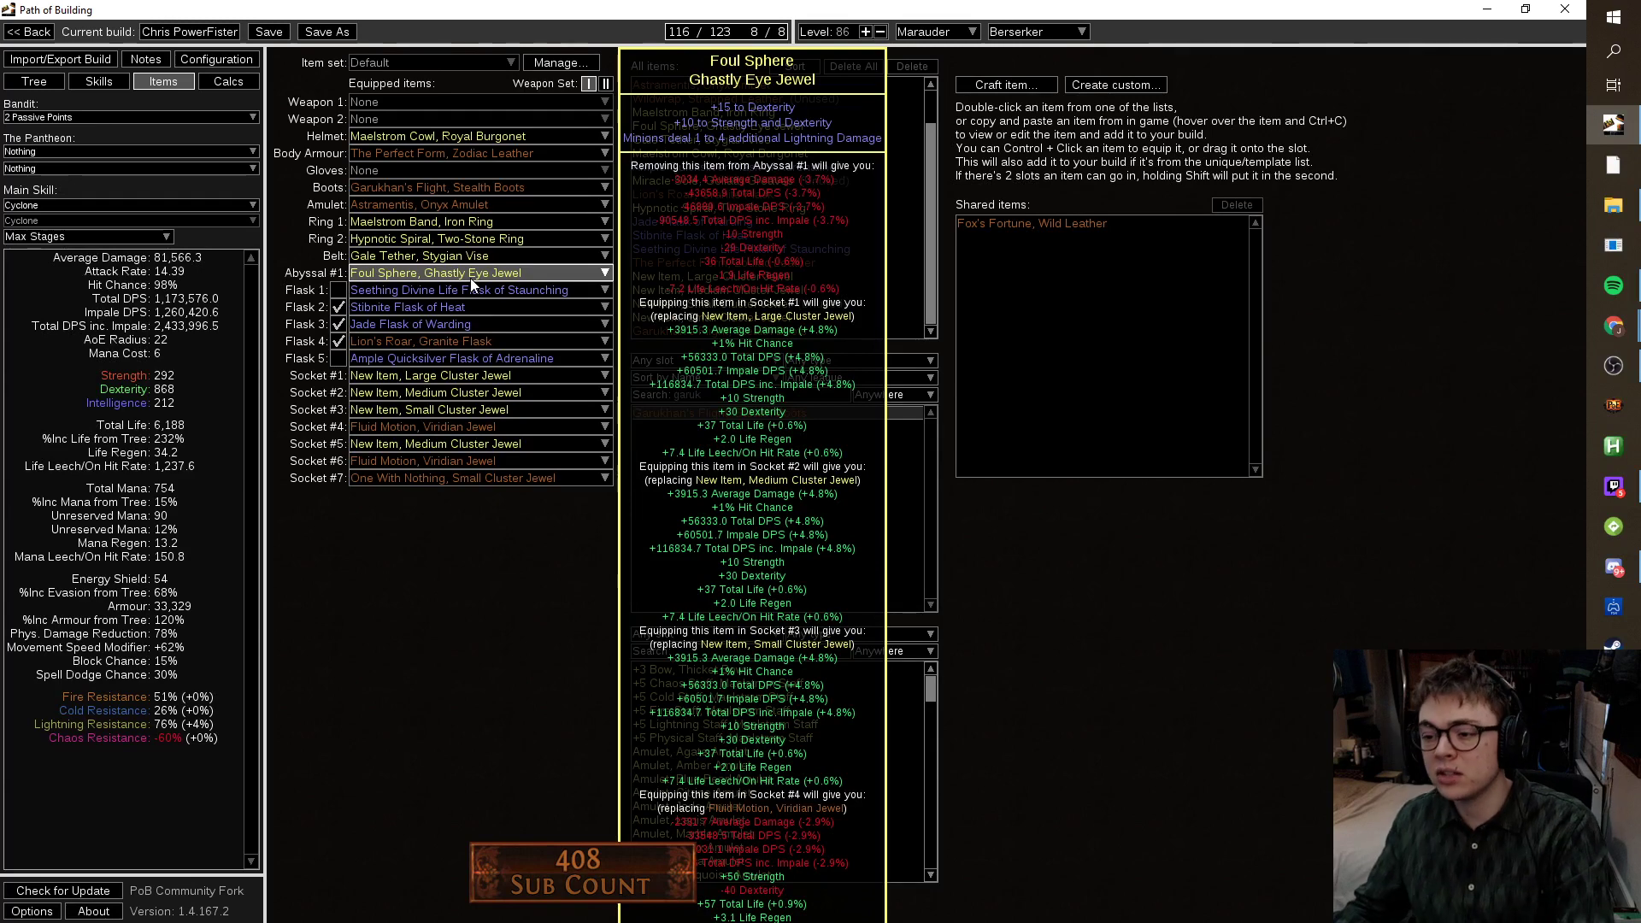
left_click(31, 83)
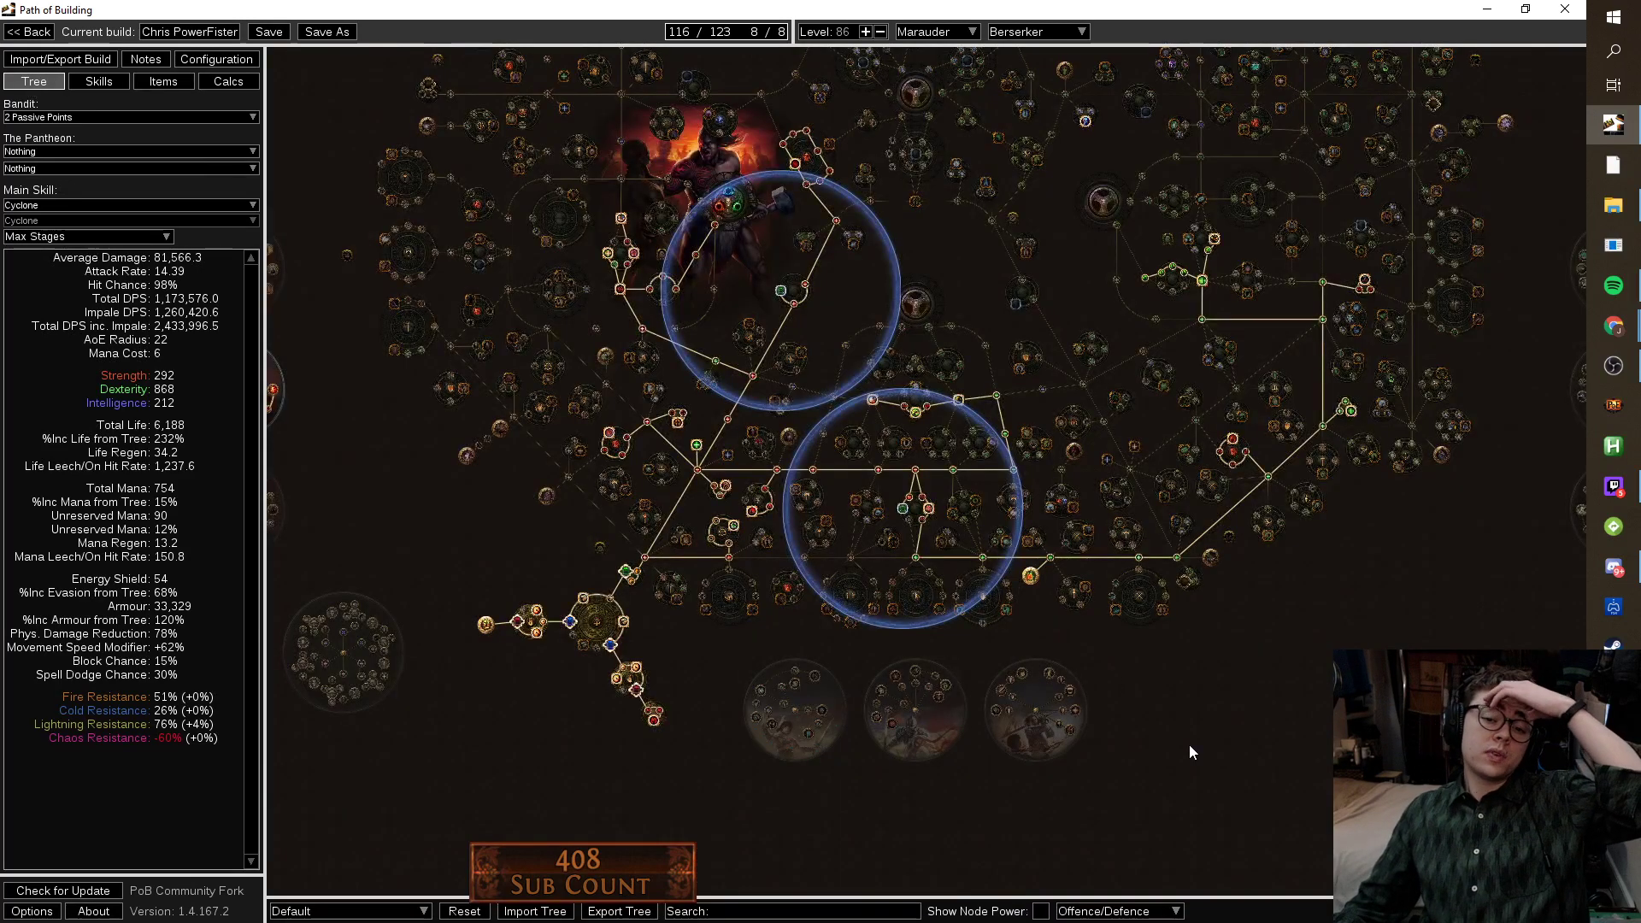
left_click_drag(1197, 750, 958, 741)
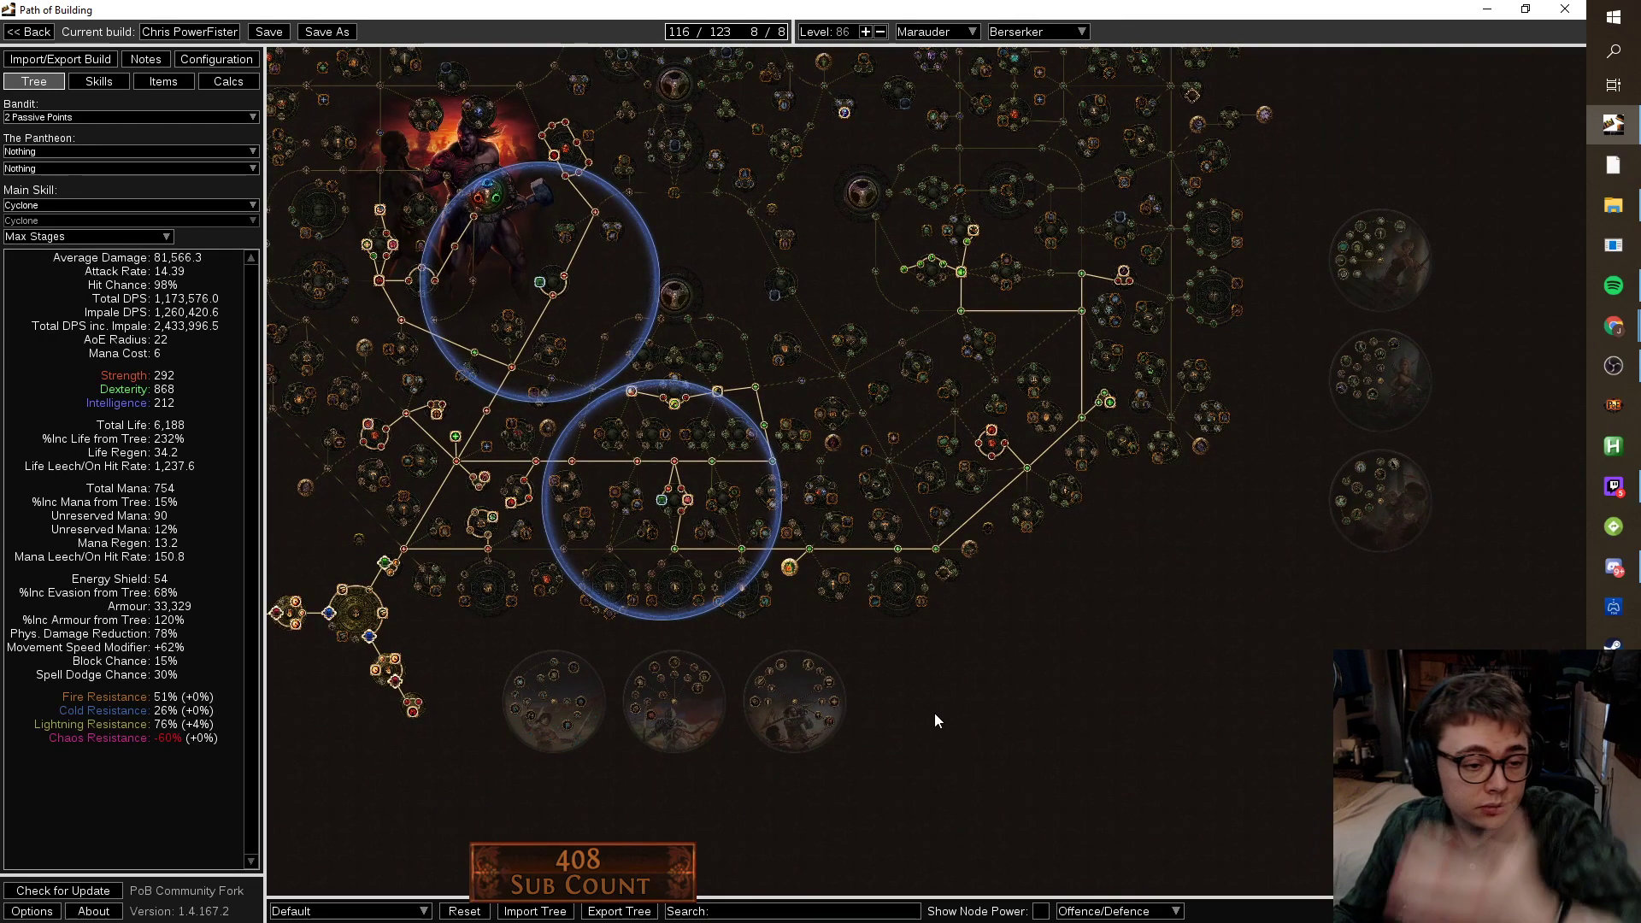
left_click(162, 82)
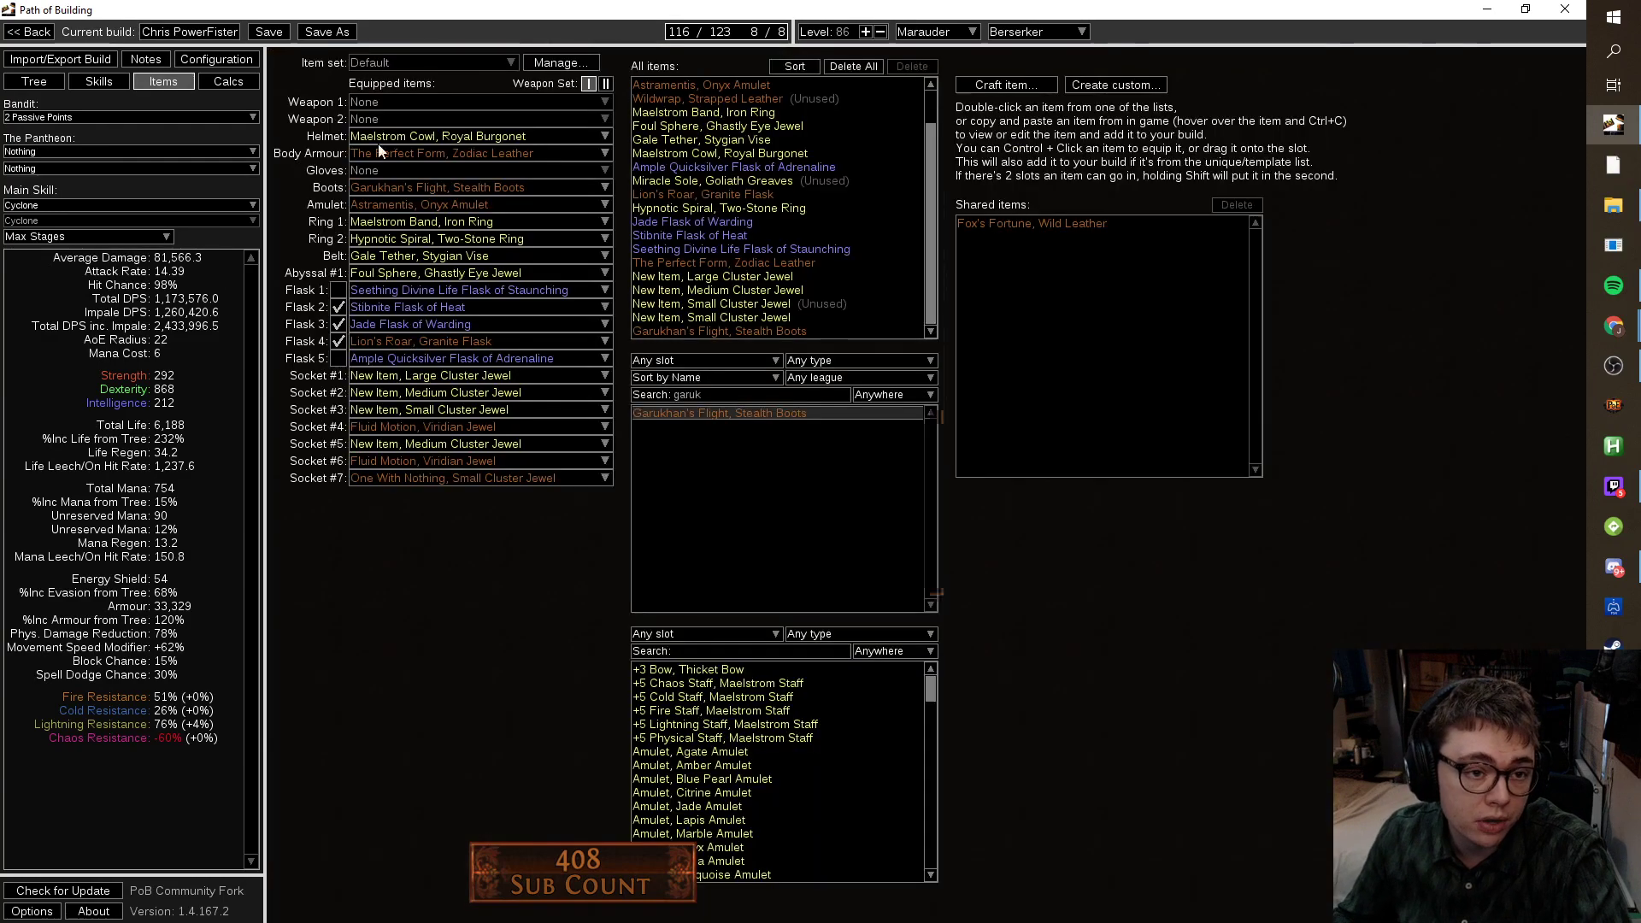
left_click(449, 155)
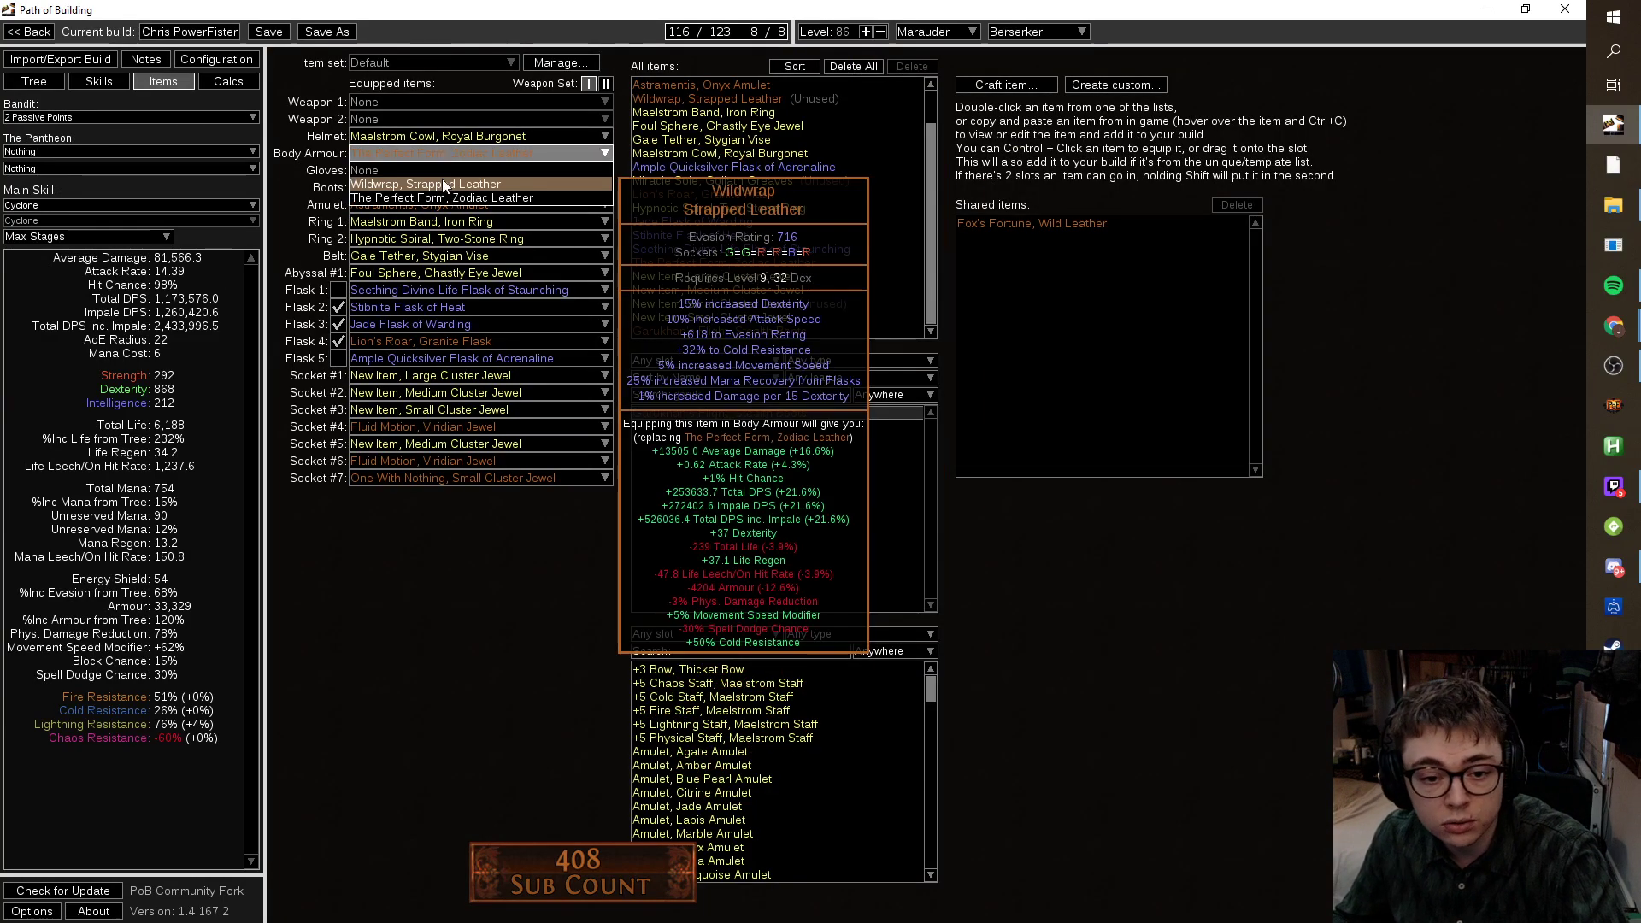
left_click(443, 183)
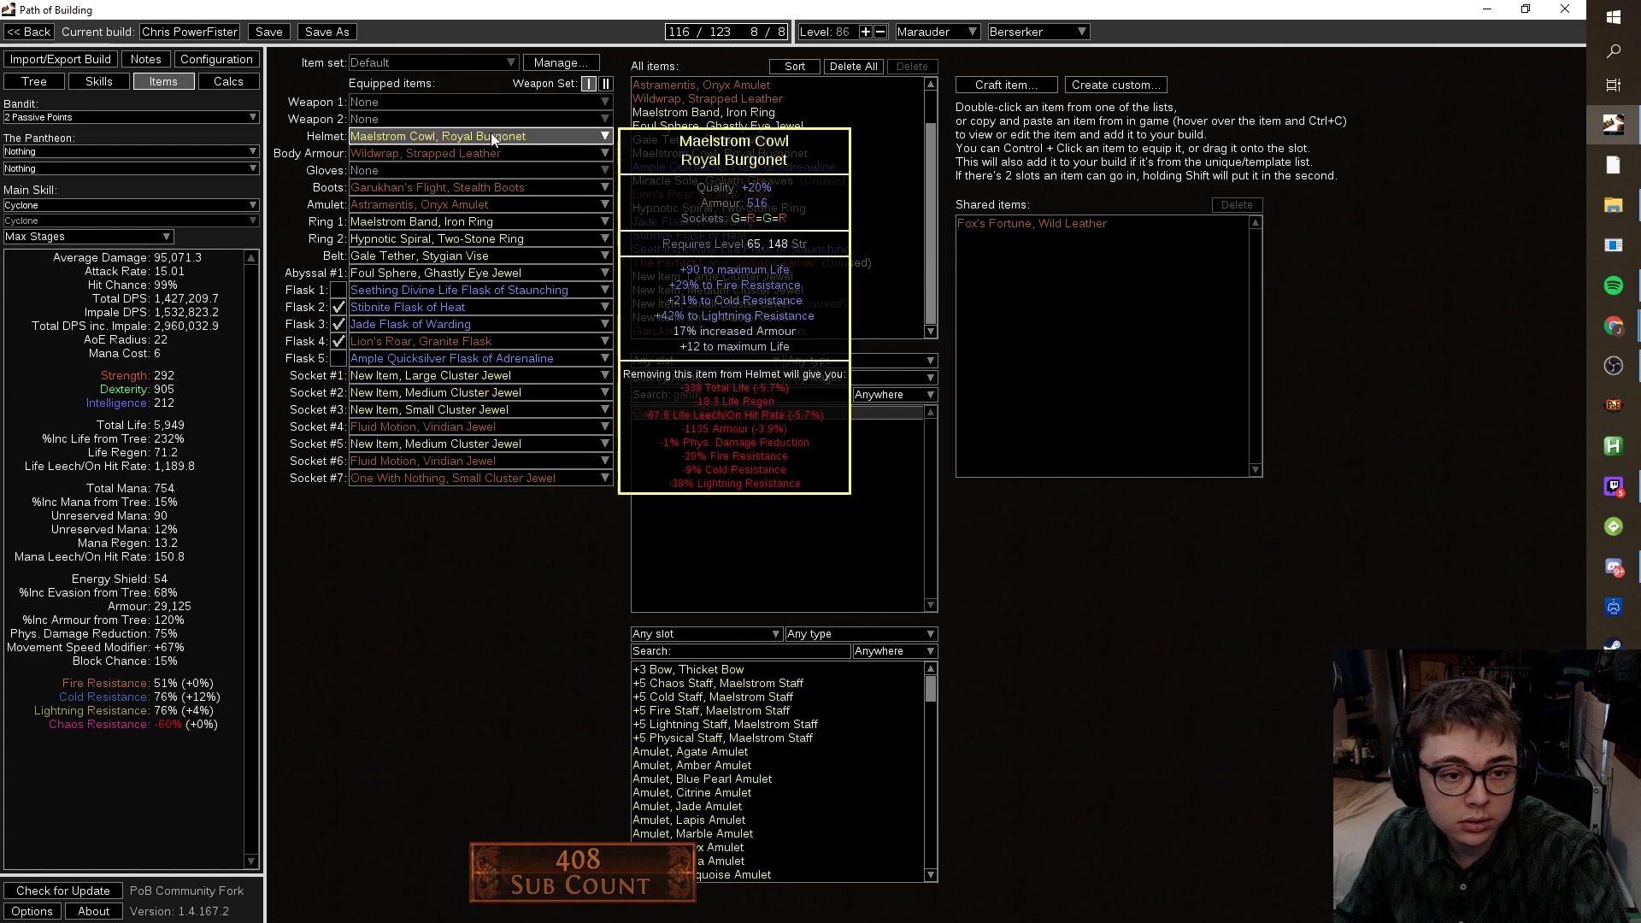
left_click(483, 153)
left_click(443, 198)
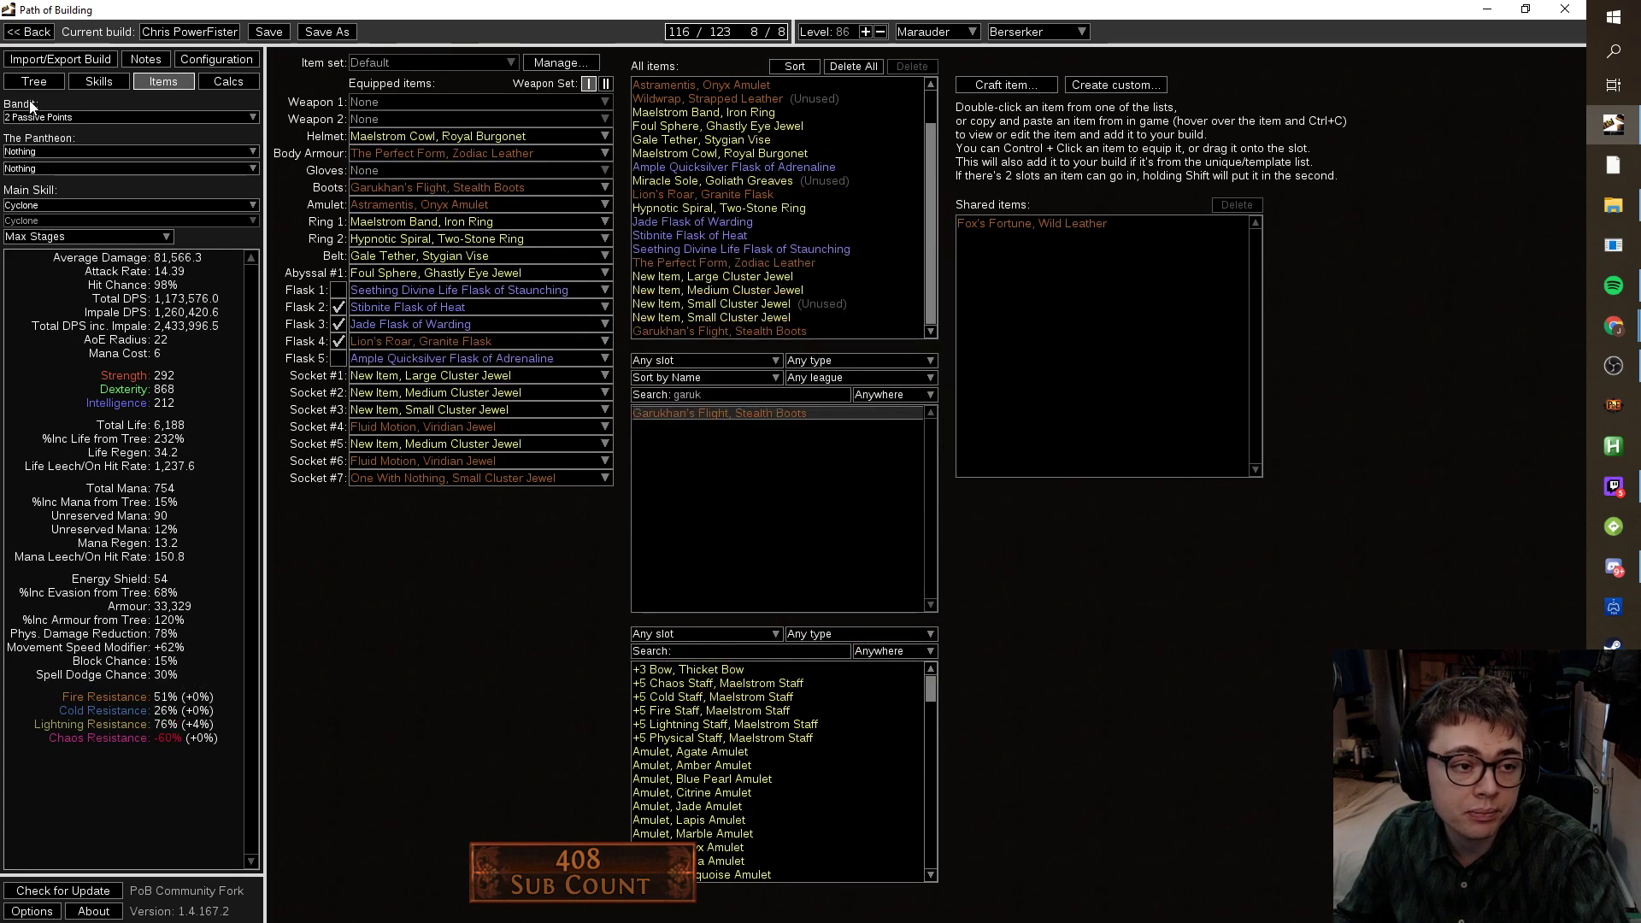
left_click(51, 84)
left_click_drag(596, 718, 1026, 733)
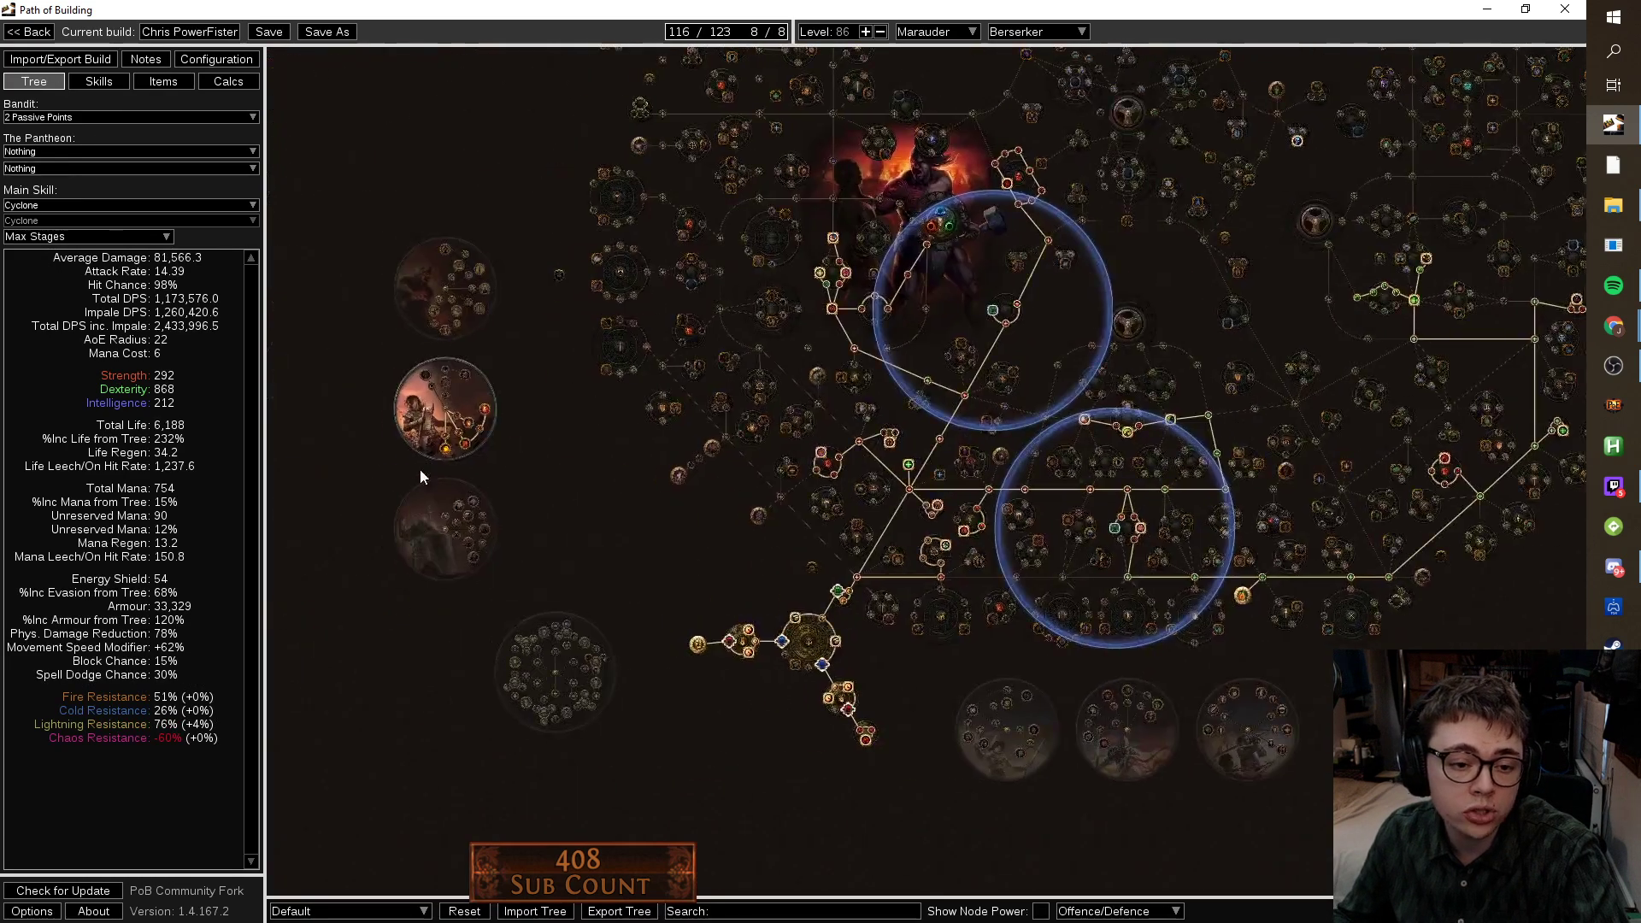
left_click_drag(419, 469, 552, 509)
scroll(581, 506, "up", 2)
left_click_drag(660, 494, 730, 684)
scroll(688, 534, "up", 3)
mouse_move(569, 346)
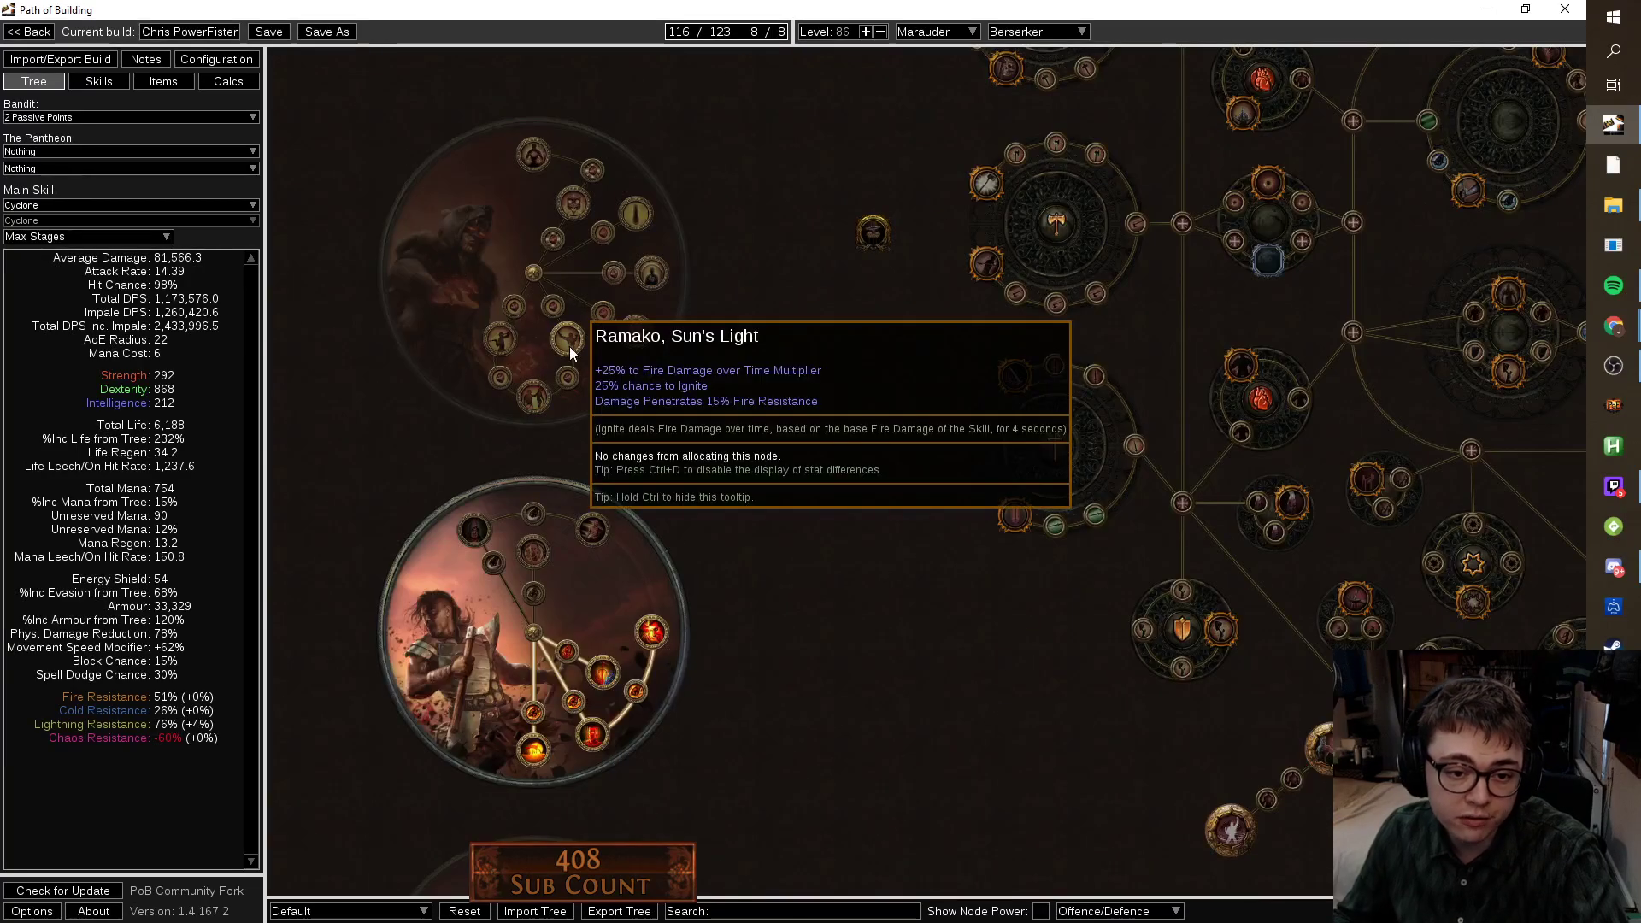
scroll(711, 582, "down", 3)
left_click_drag(711, 581, 379, 535)
scroll(412, 531, "up", 5)
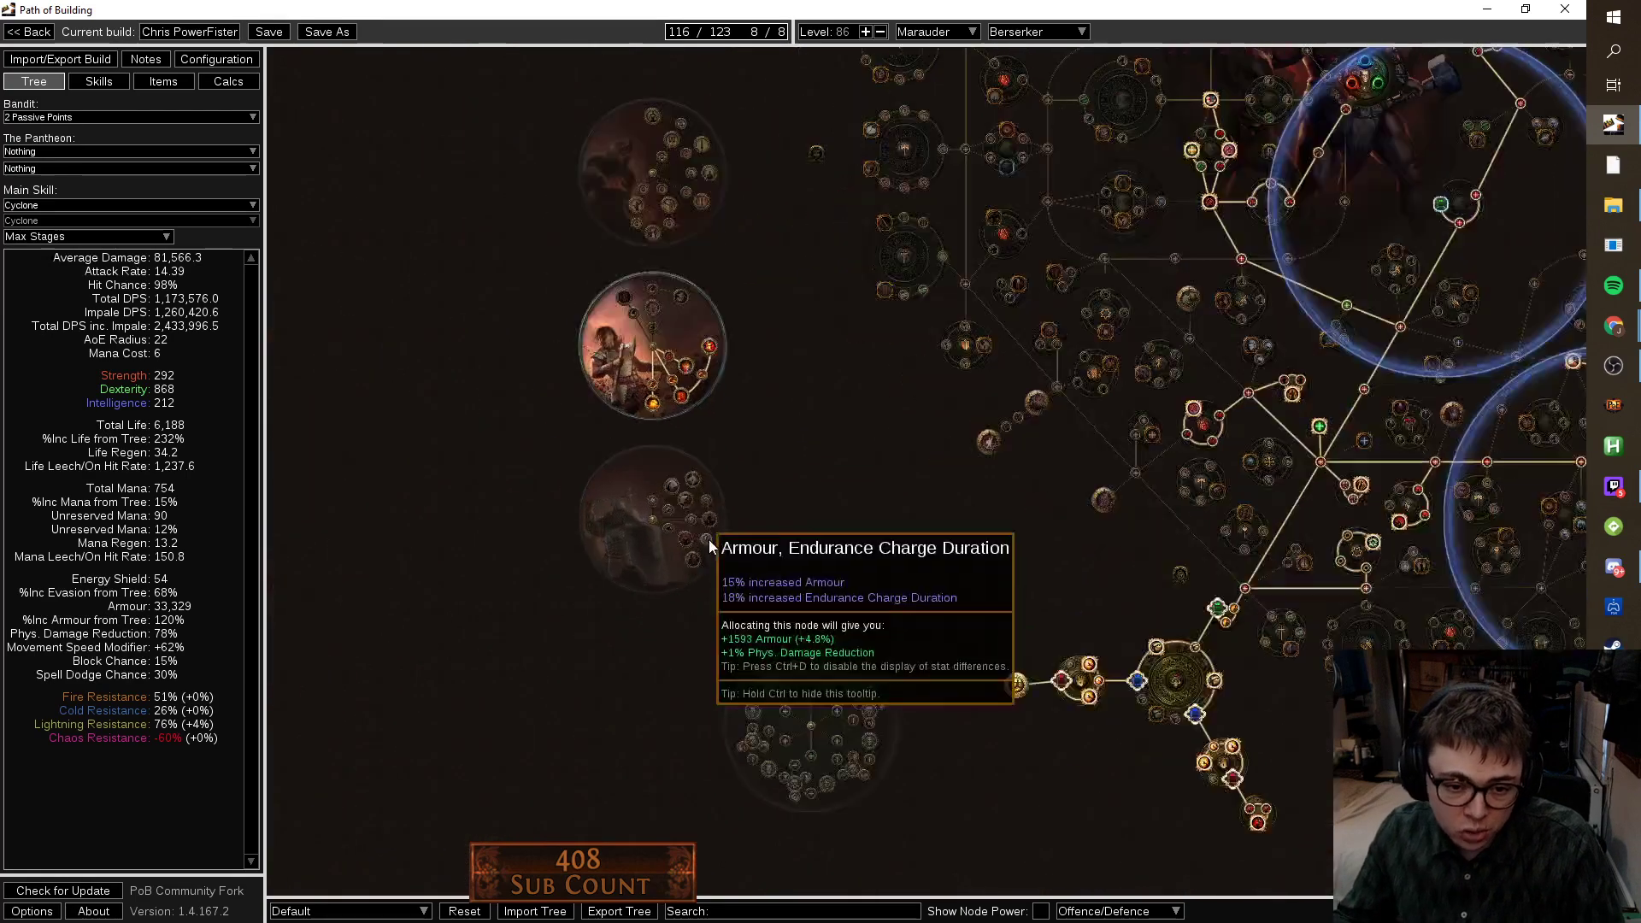
mouse_move(663, 591)
scroll(735, 576, "down", 5)
left_click_drag(801, 573, 622, 523)
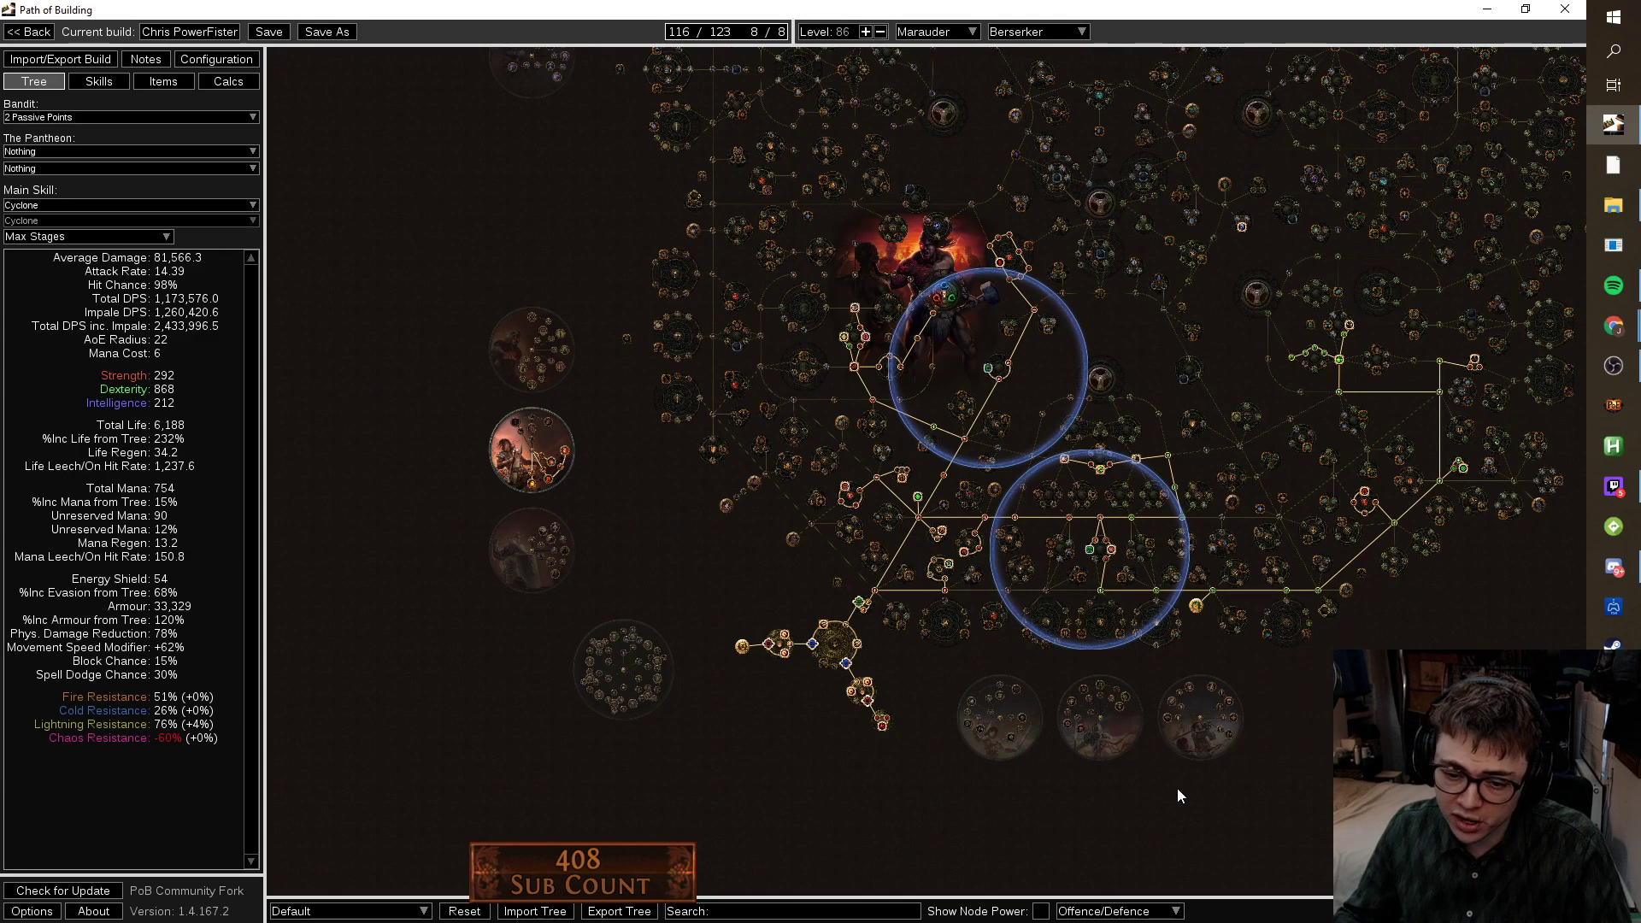
scroll(919, 583, "up", 3)
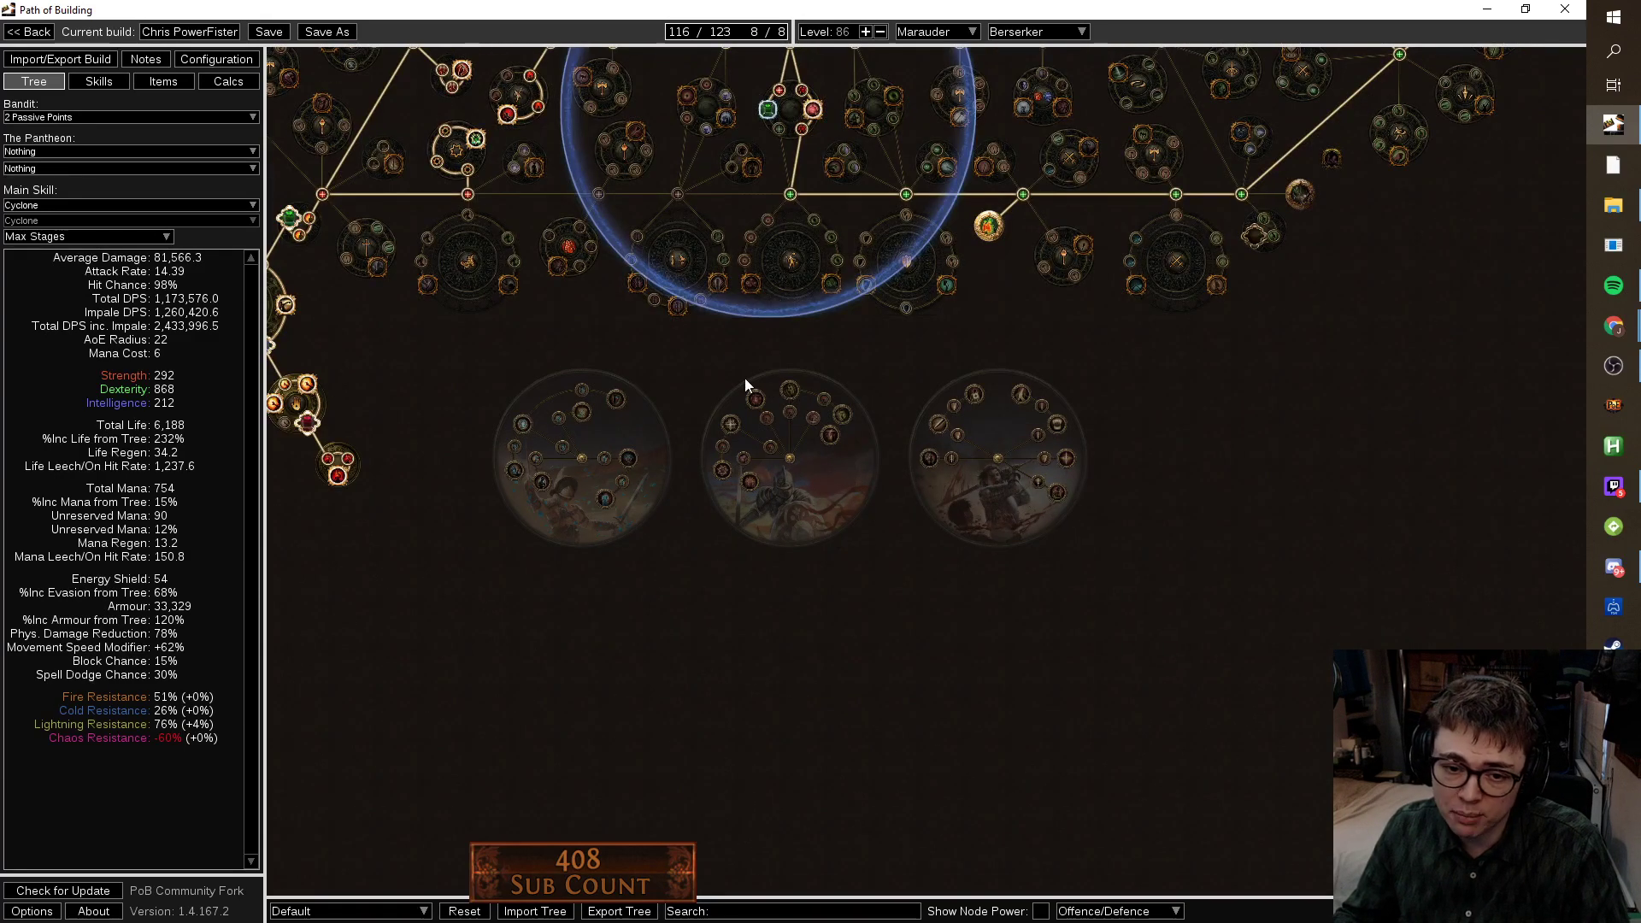
scroll(722, 403, "down", 5)
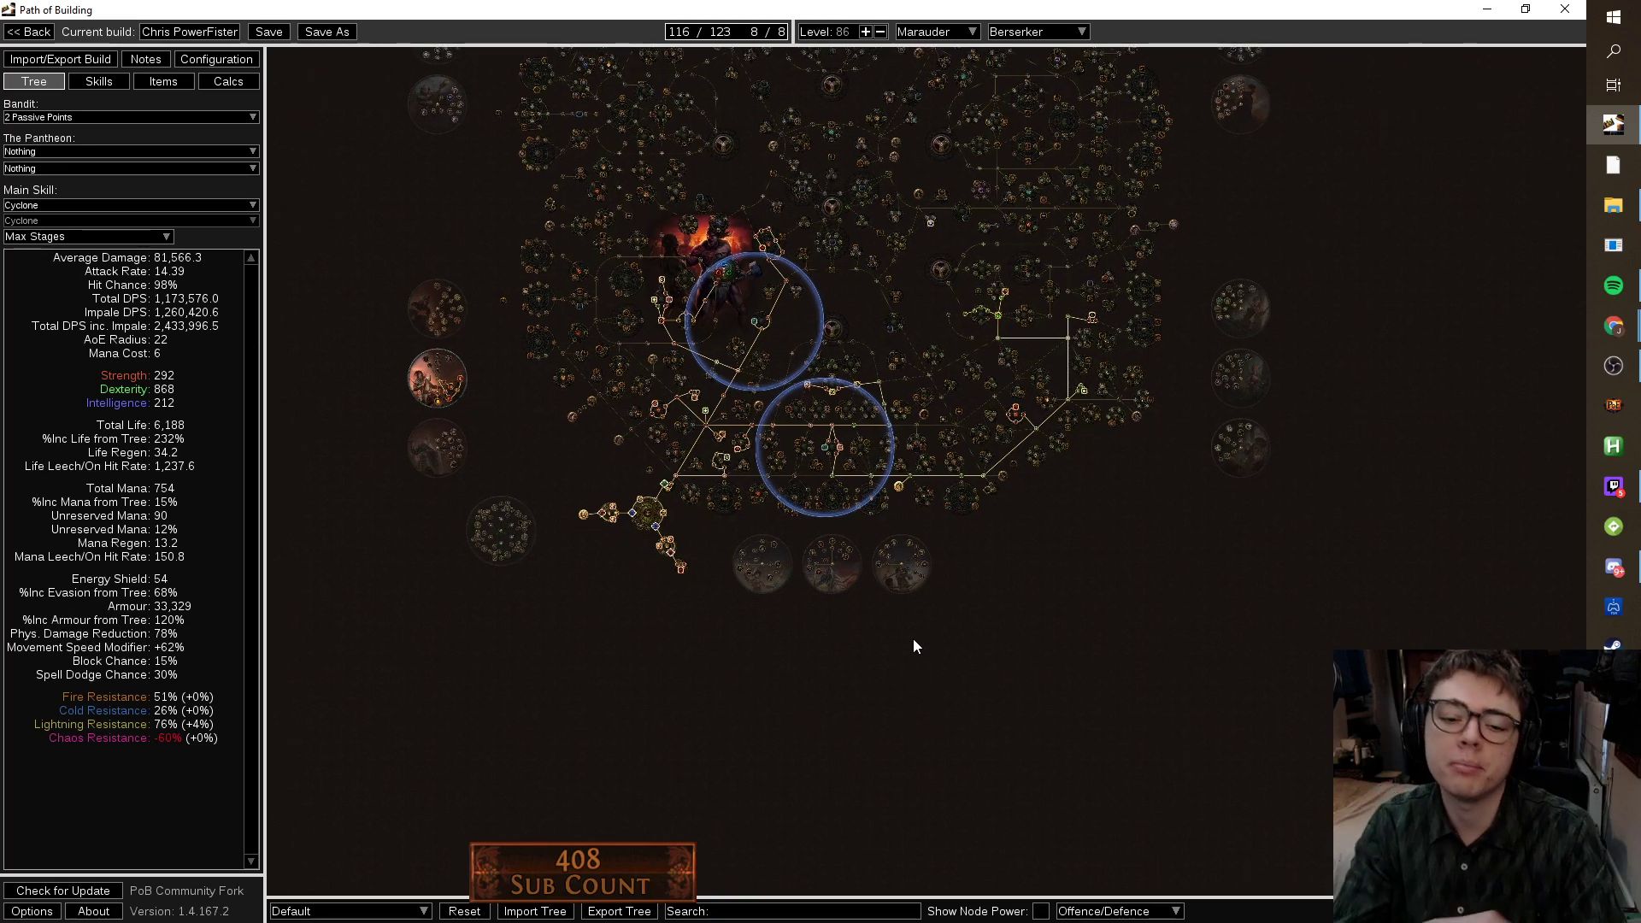
scroll(889, 624, "up", 8)
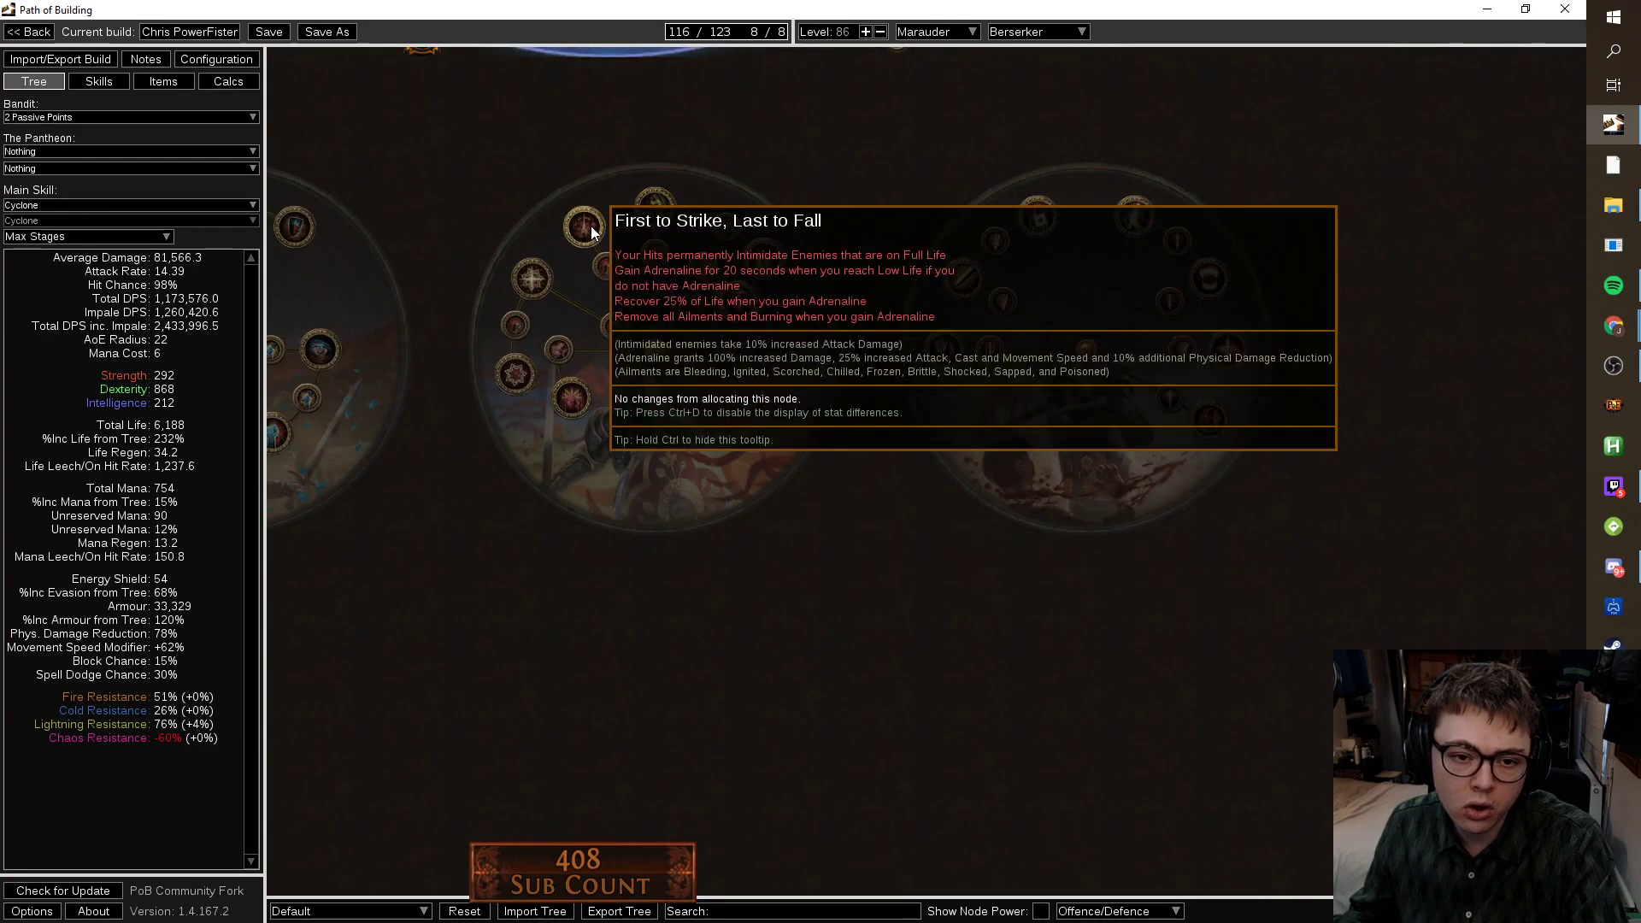
scroll(921, 388, "down", 8)
left_click_drag(1018, 722, 1129, 730)
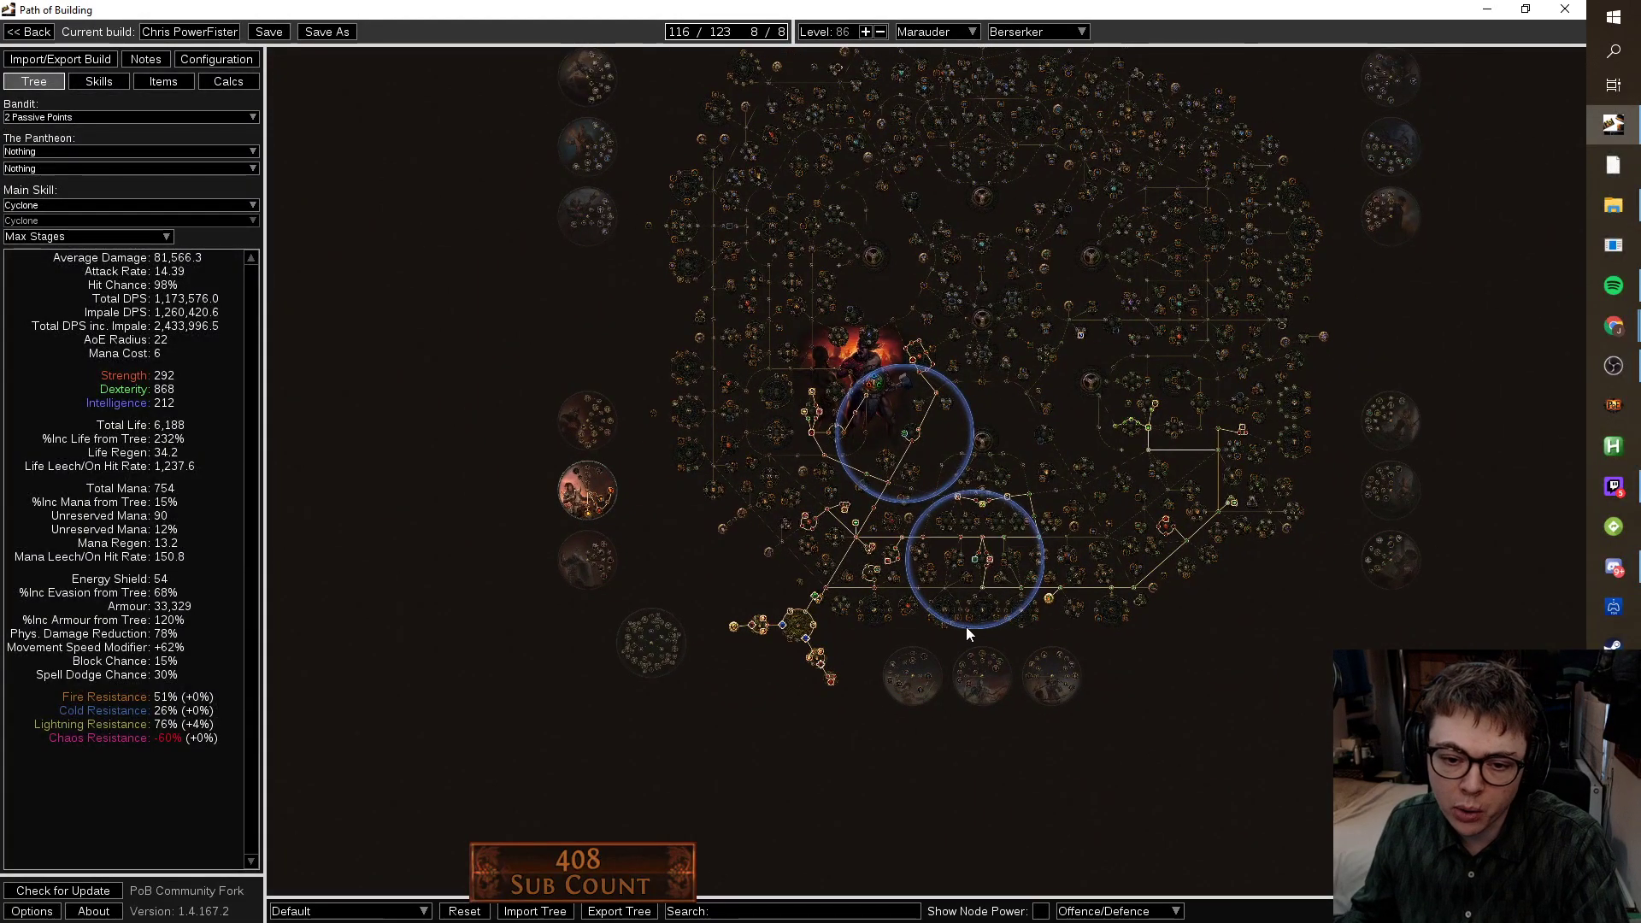
scroll(599, 551, "up", 5)
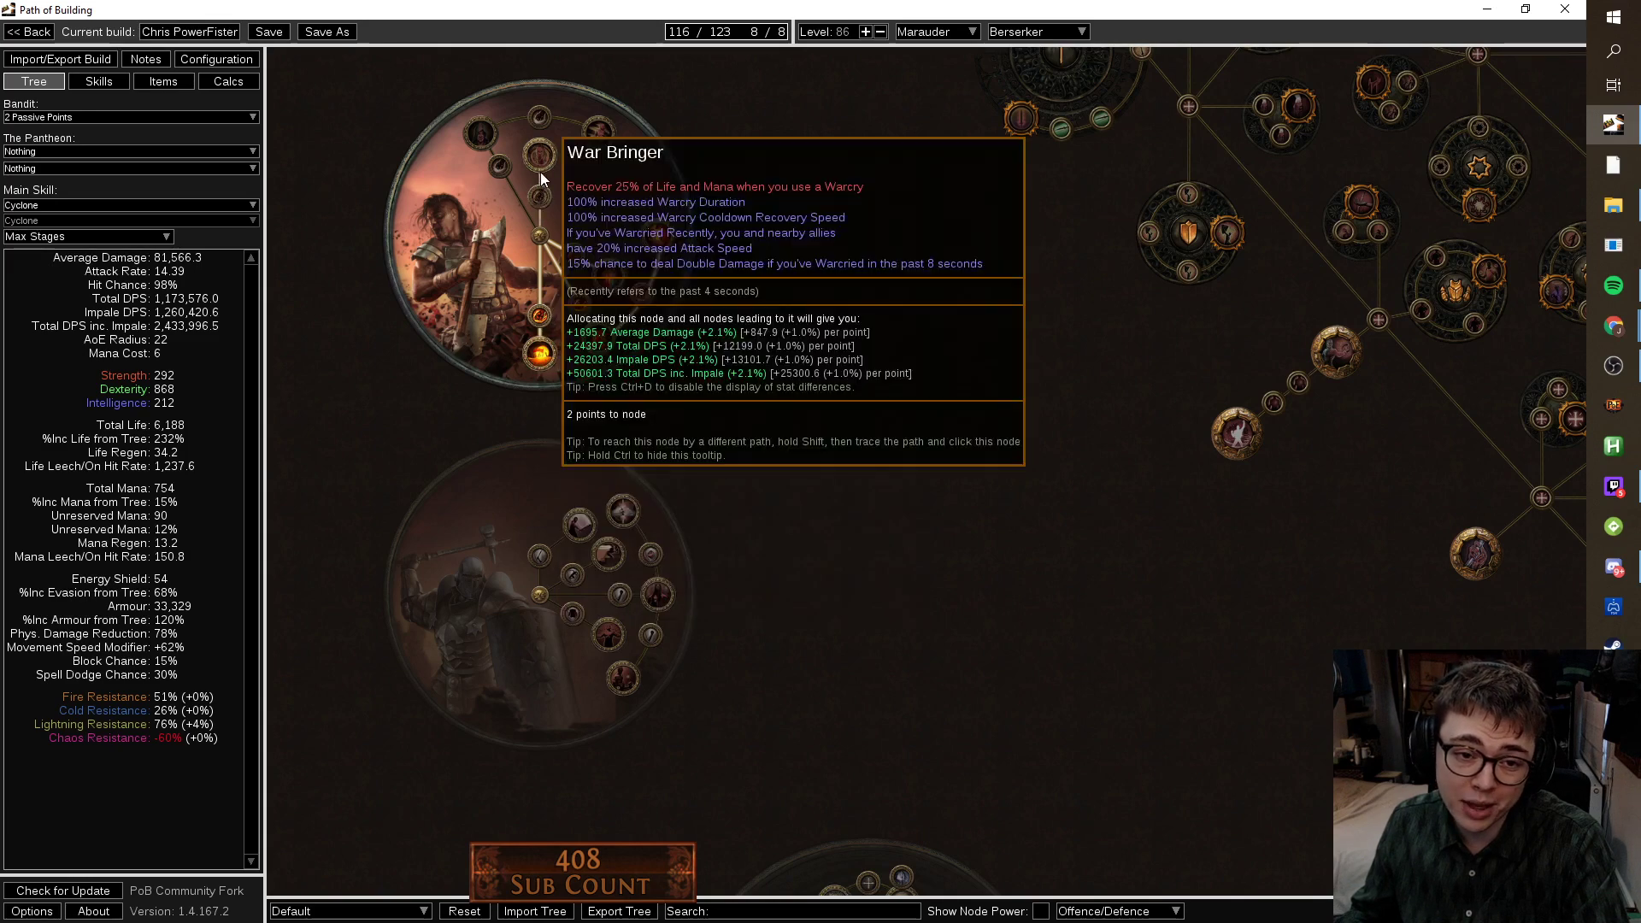
scroll(540, 171, "down", 4)
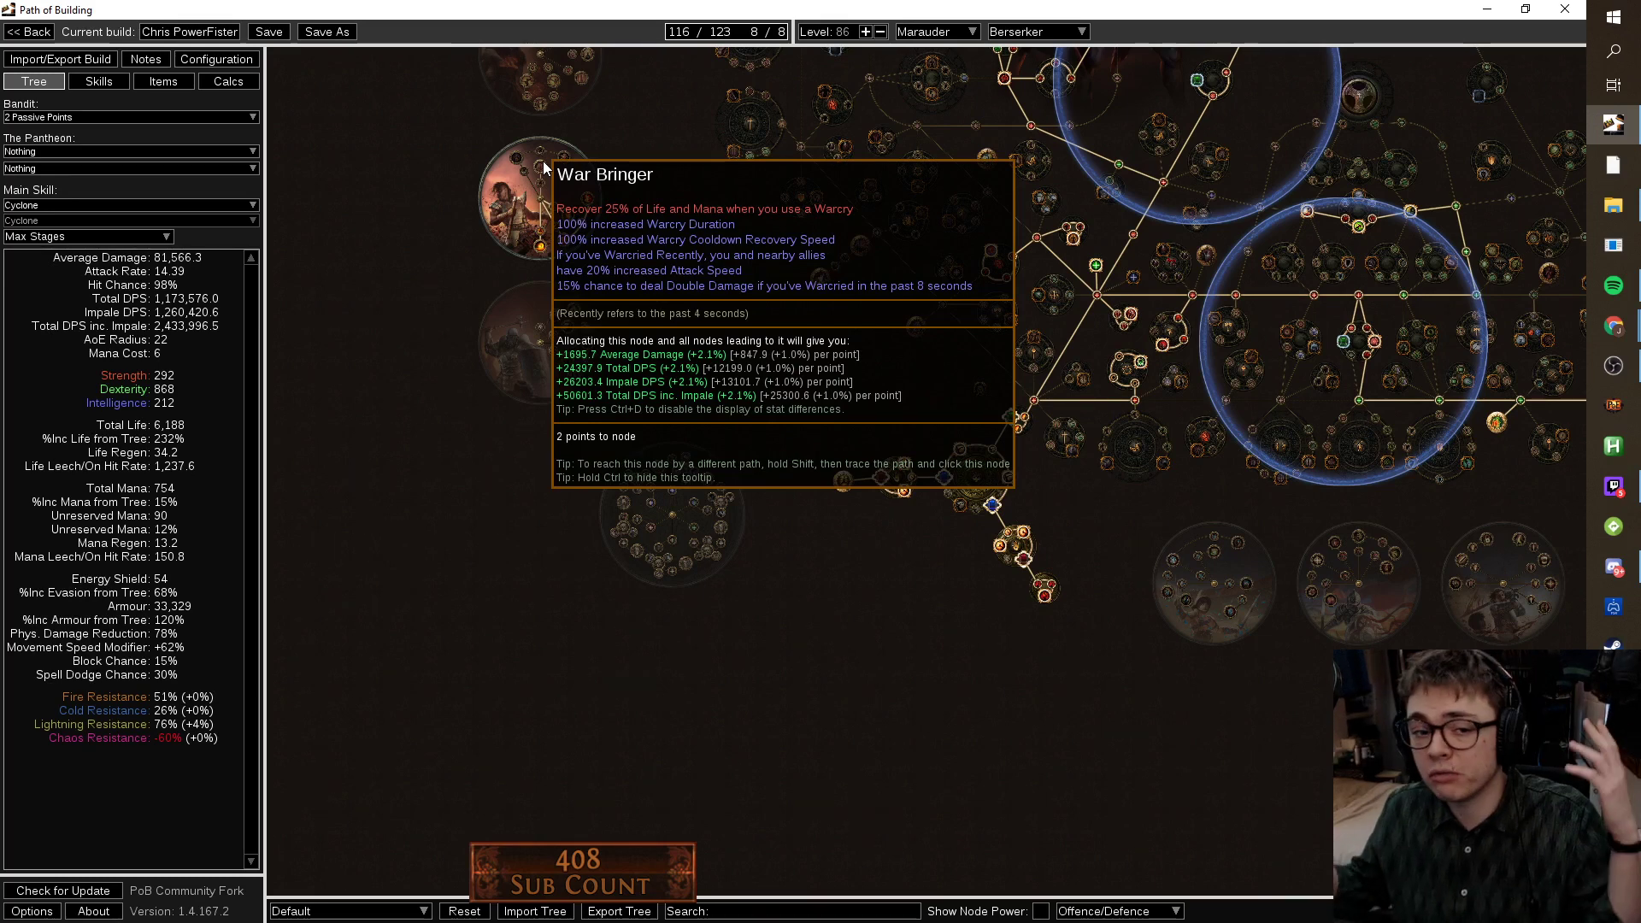
scroll(653, 212, "down", 4)
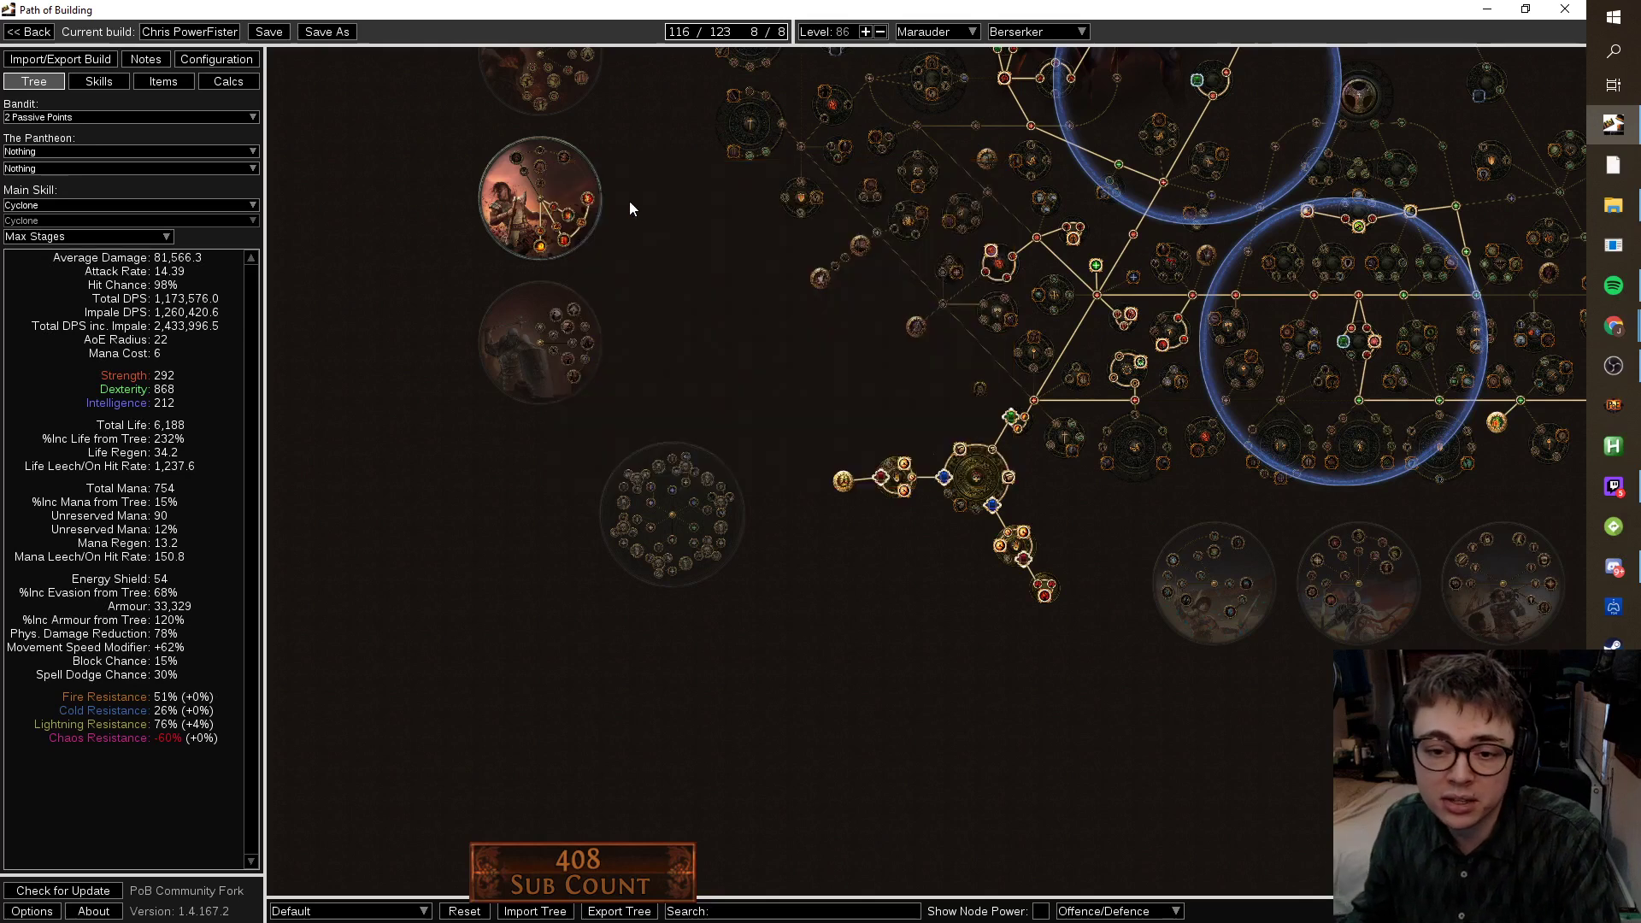
left_click_drag(695, 425, 599, 569)
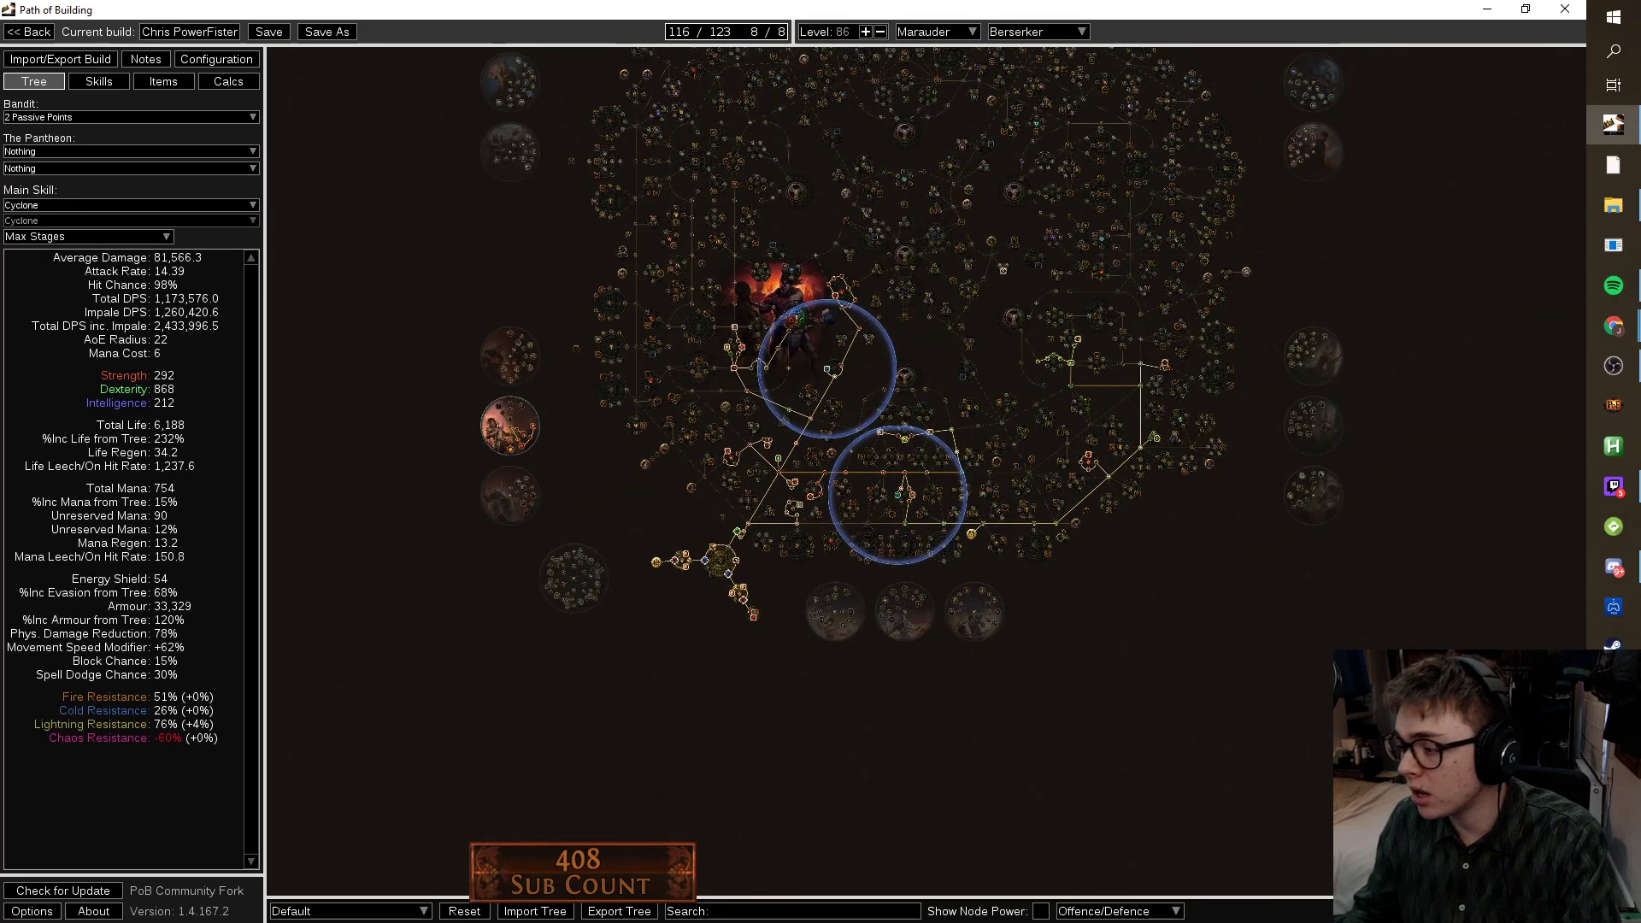
Change the character level from 86 to 95.
left_click(1613, 366)
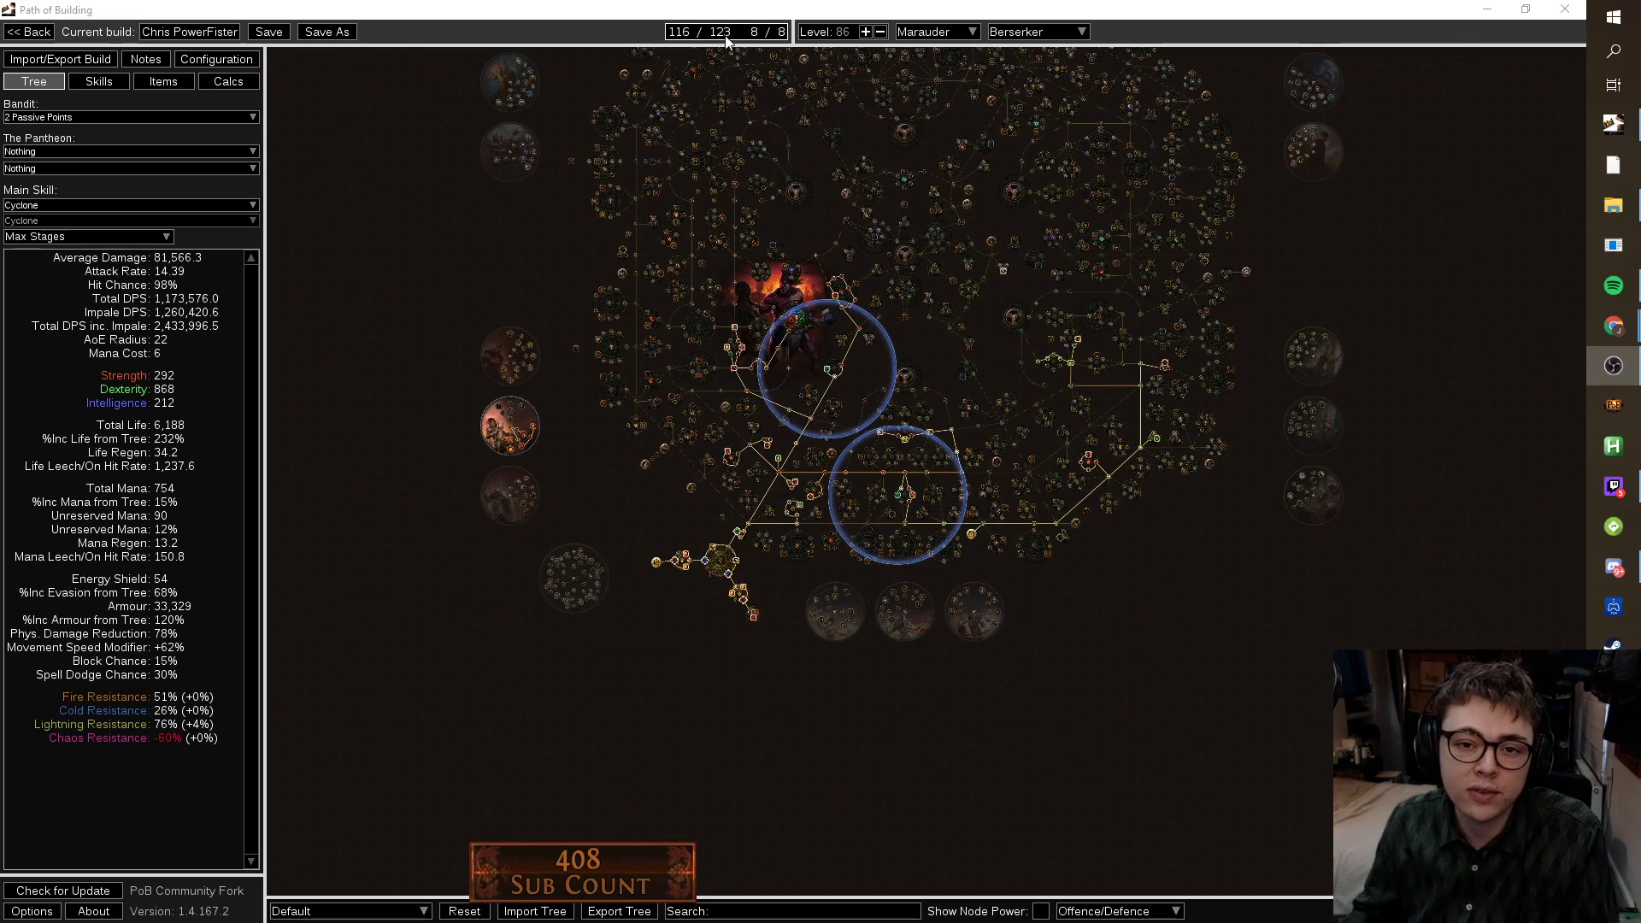
mouse_move(830, 37)
double_click(844, 33)
type("95")
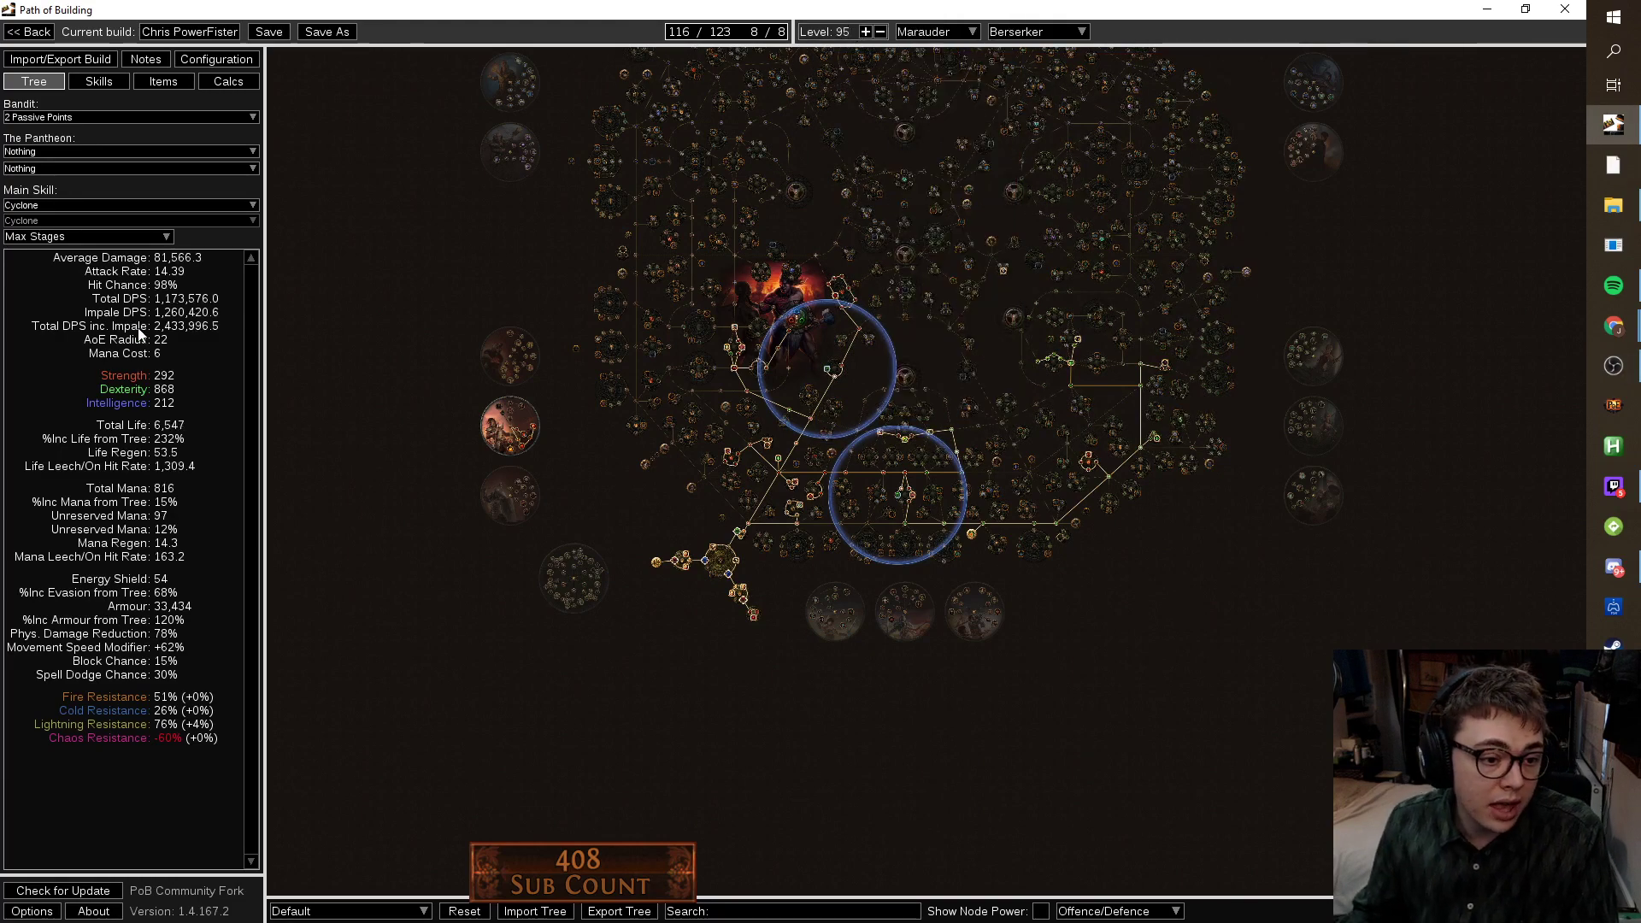